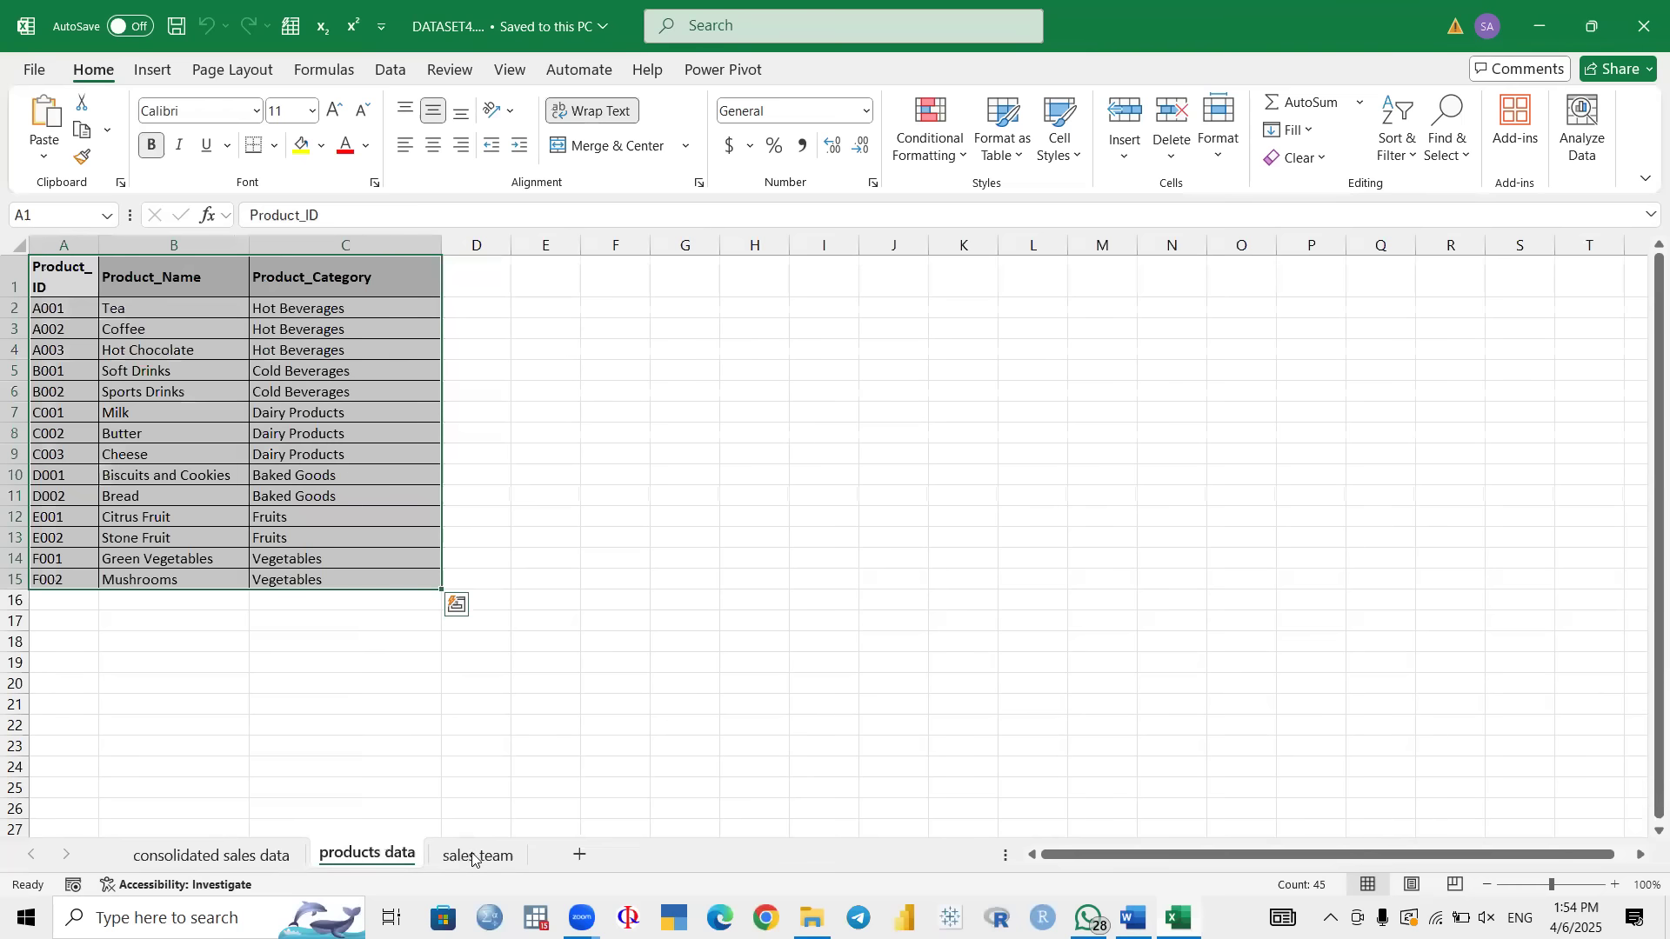
# Step: Review the consolidated sales data, products data and sales team sheets, and read the dashboard question in the Word document
pyautogui.click(210, 864)
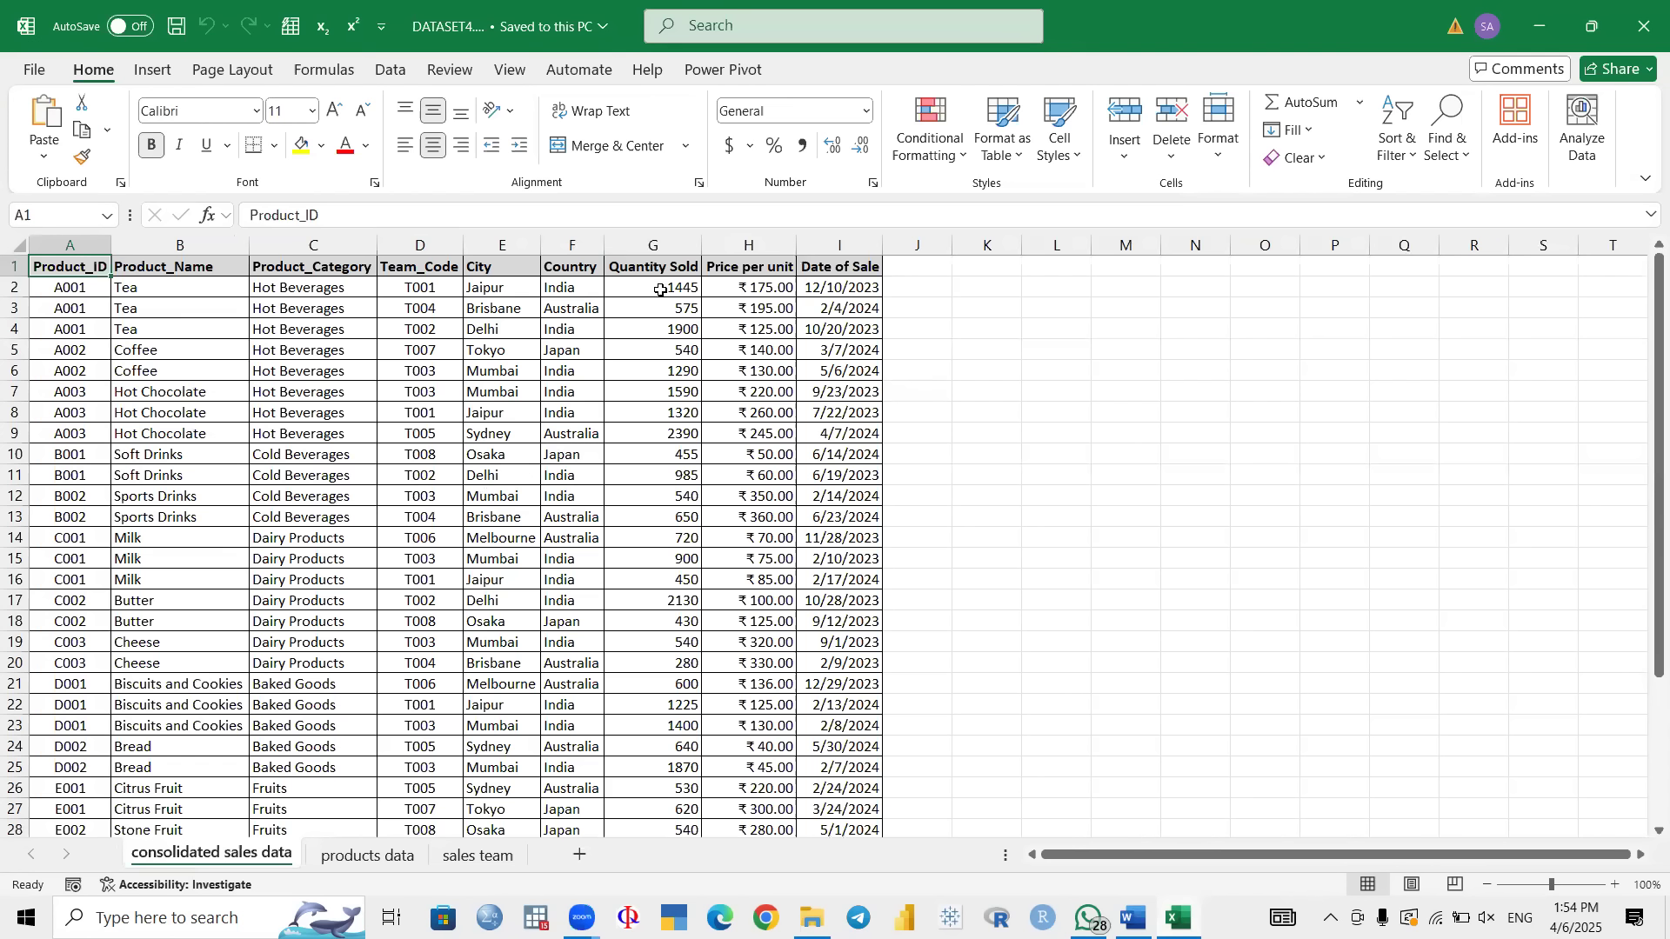
pyautogui.click(359, 861)
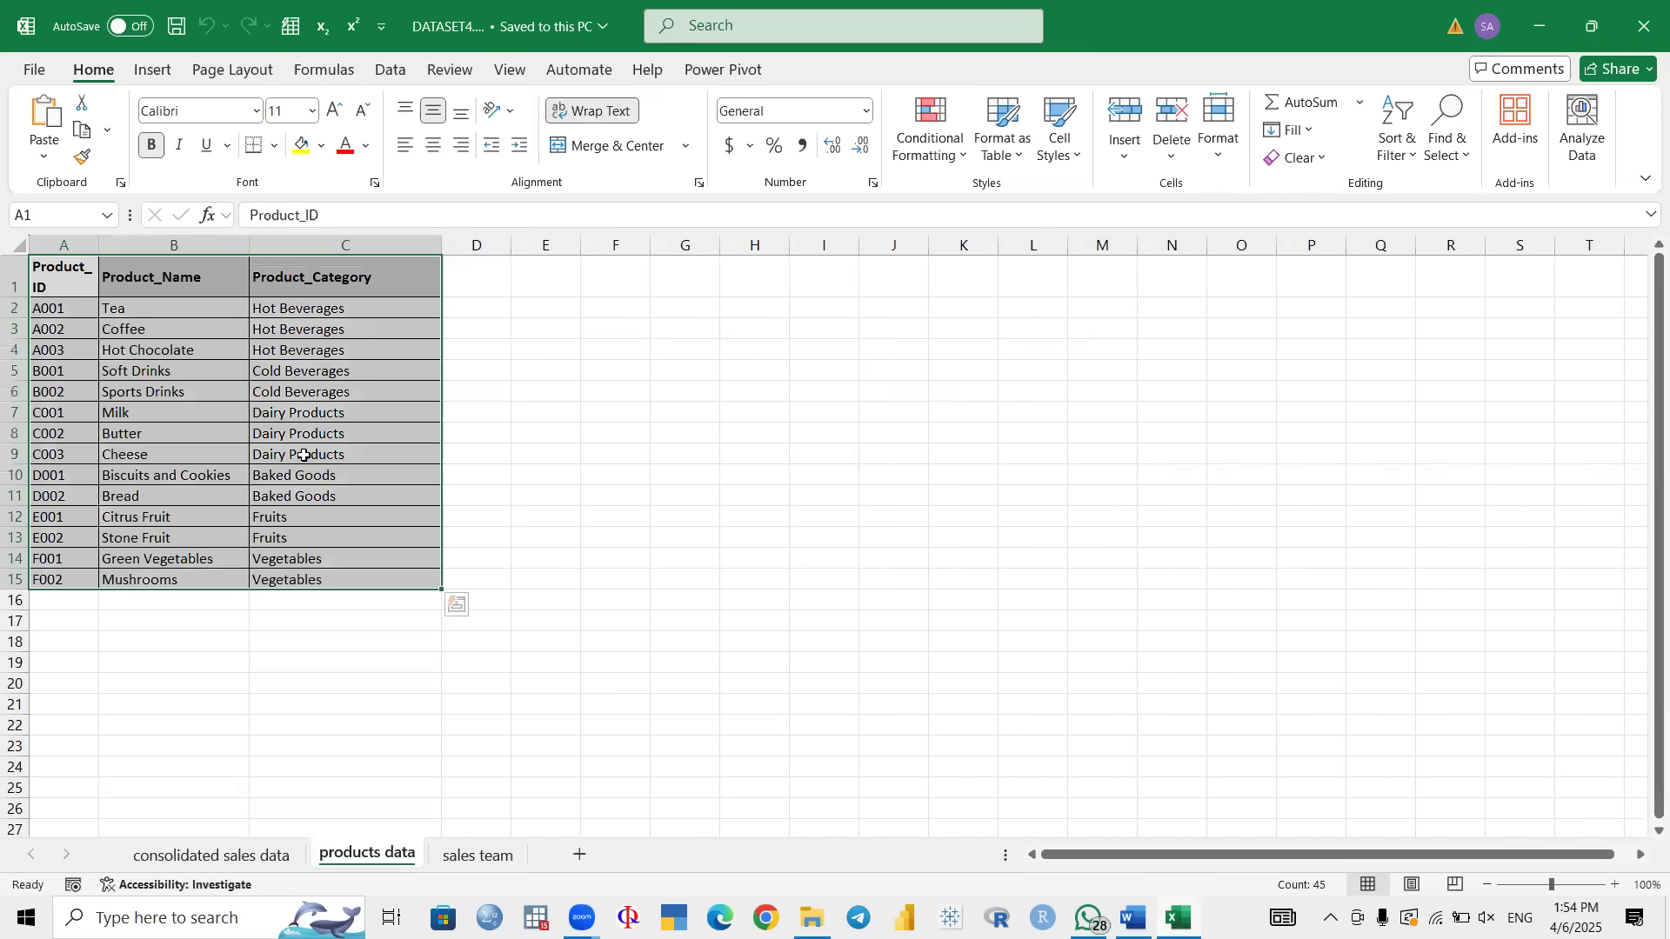
pyautogui.click(172, 294)
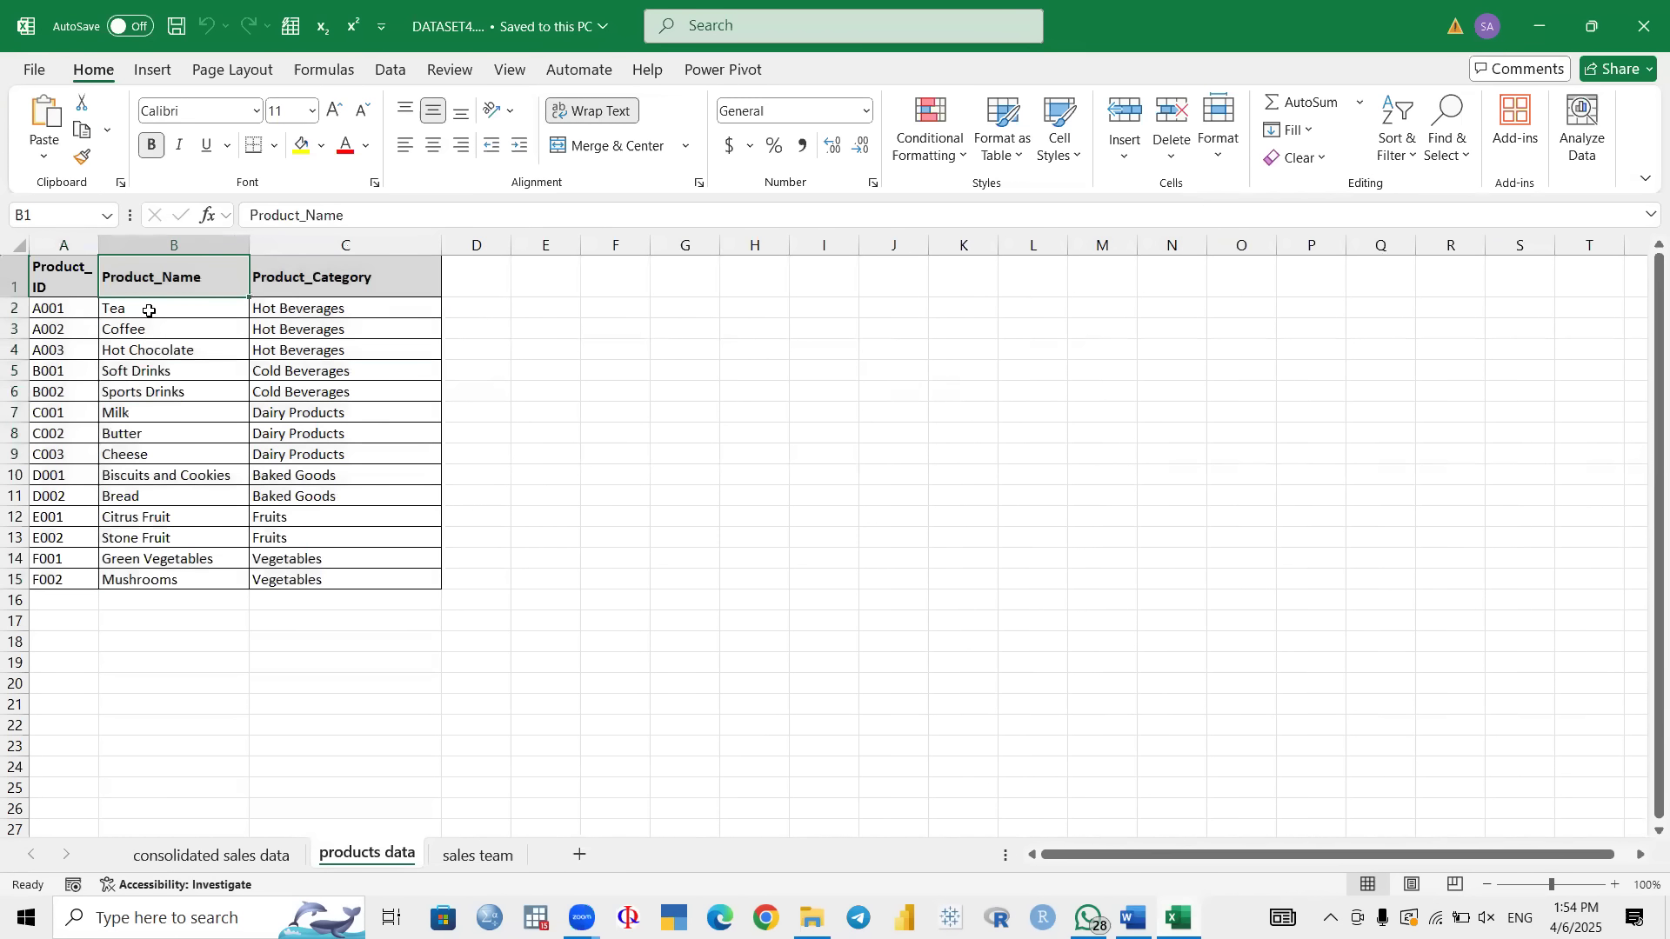
pyautogui.click(475, 857)
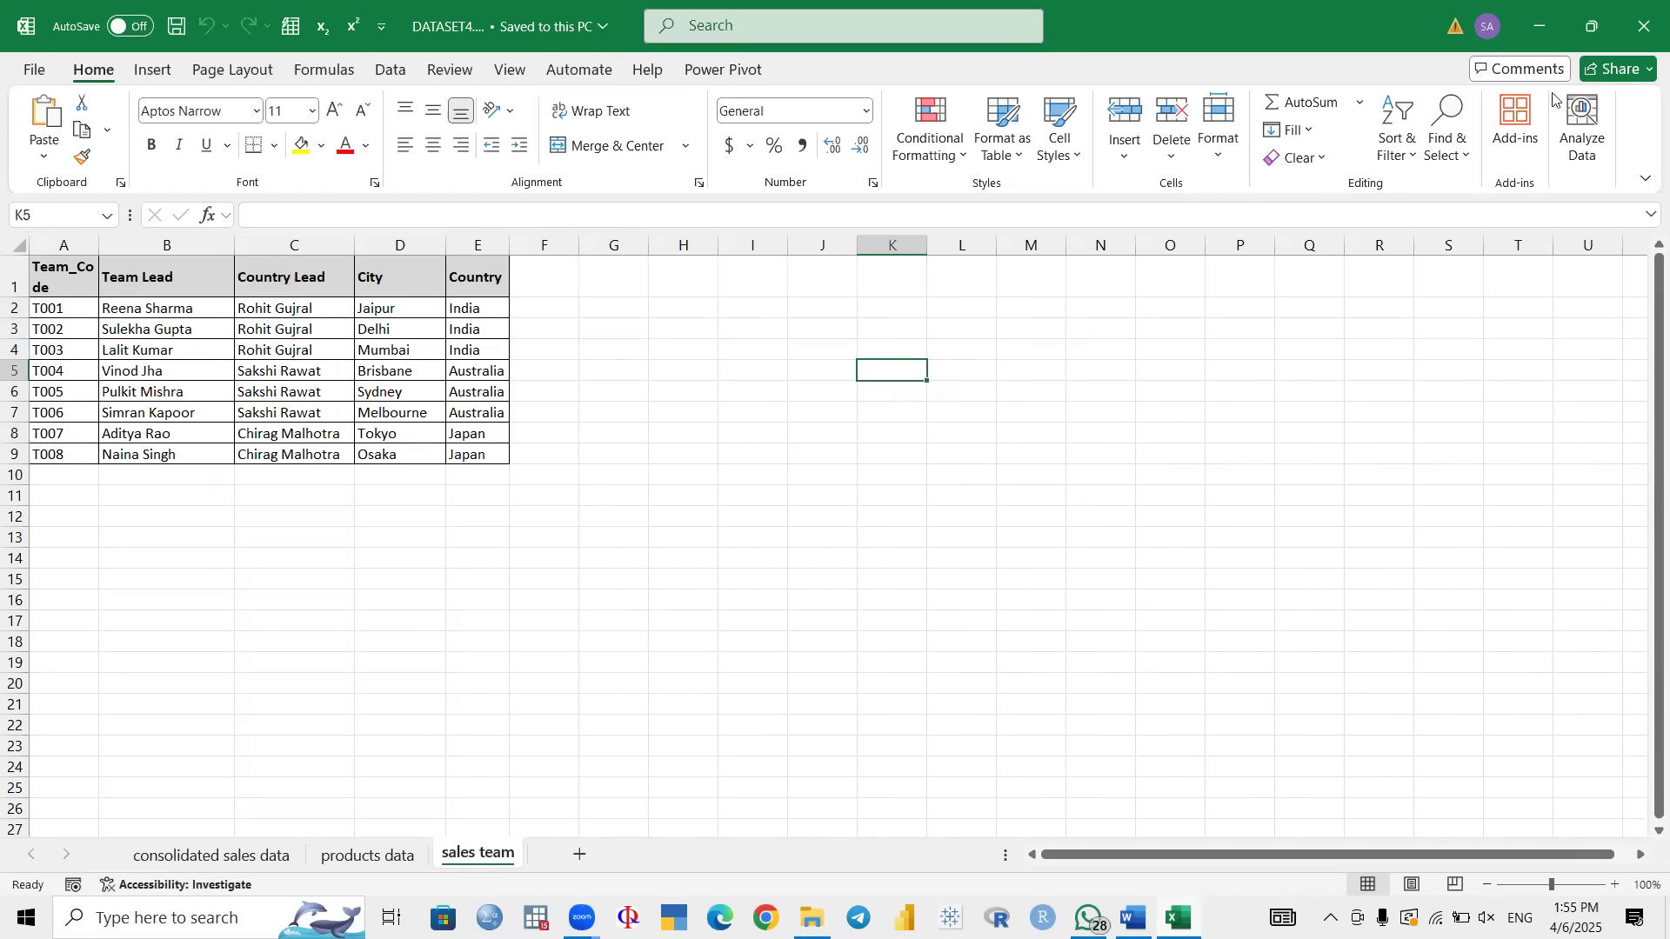
pyautogui.hotkey('alt', 'Tab')
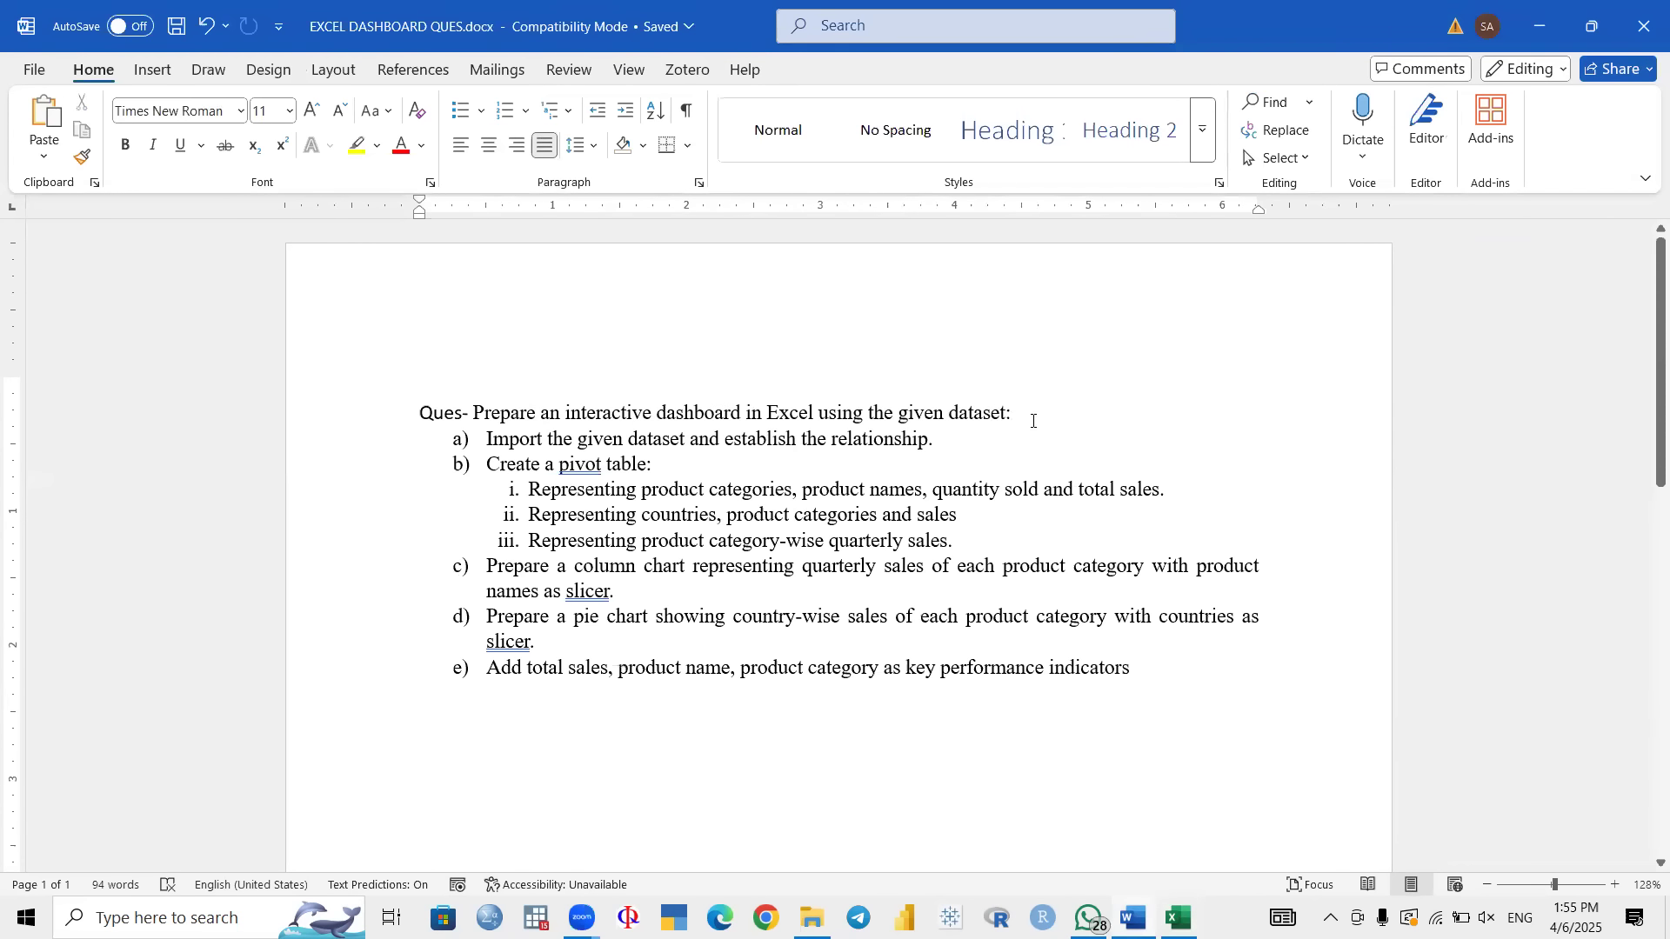
pyautogui.click(1178, 918)
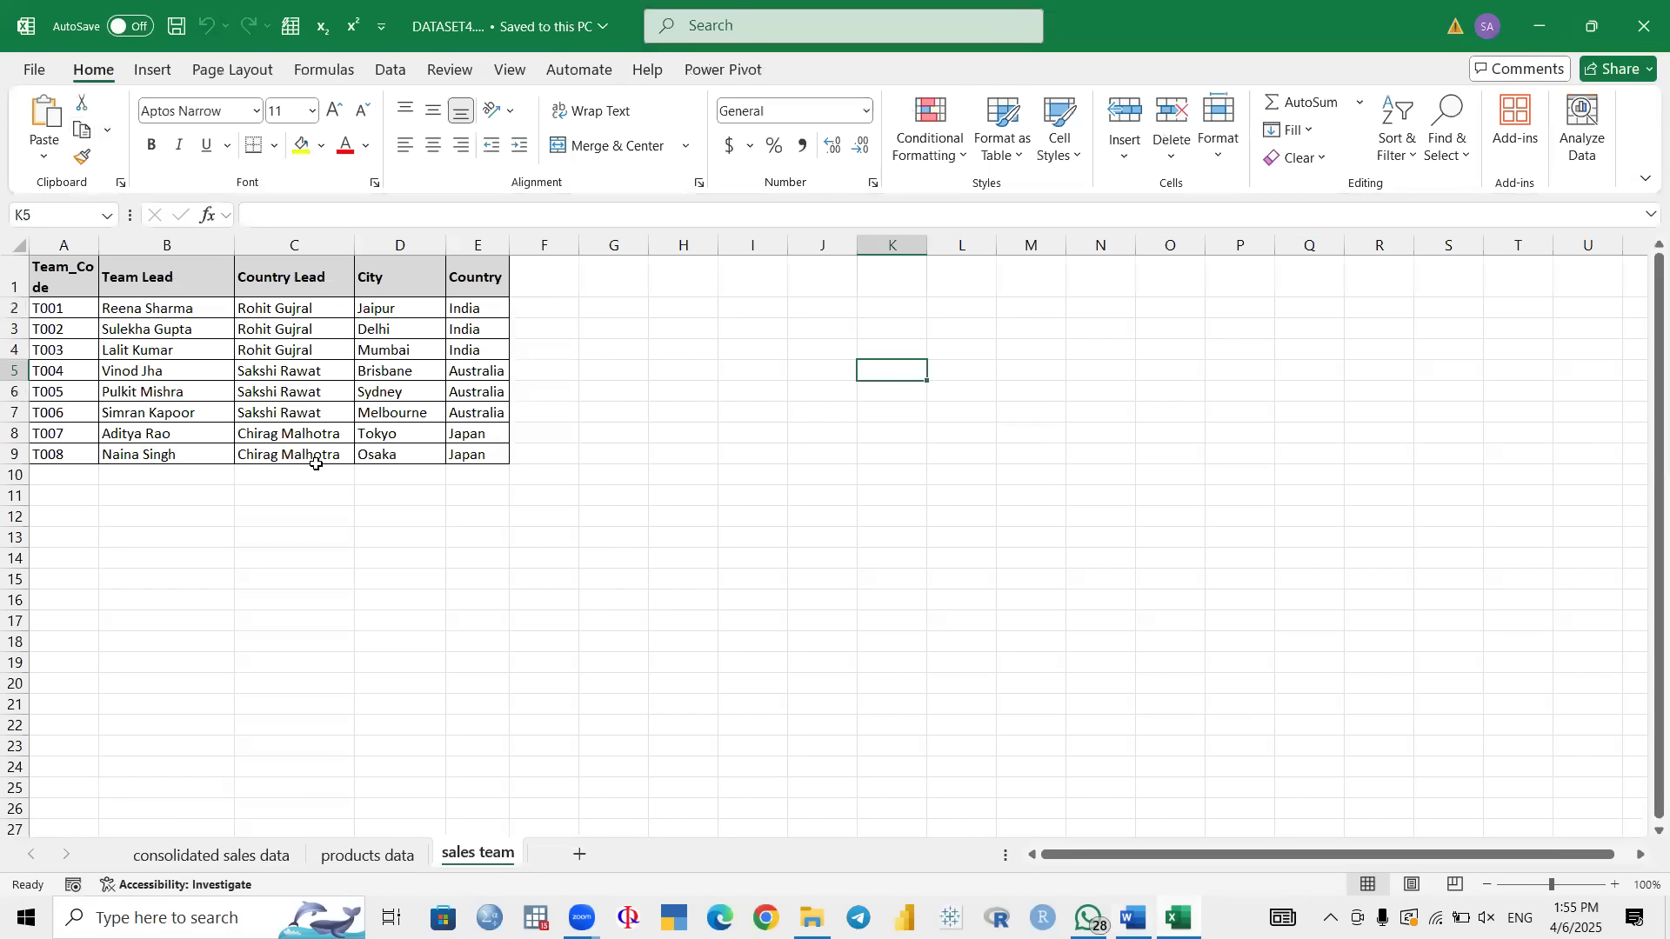
pyautogui.click(277, 856)
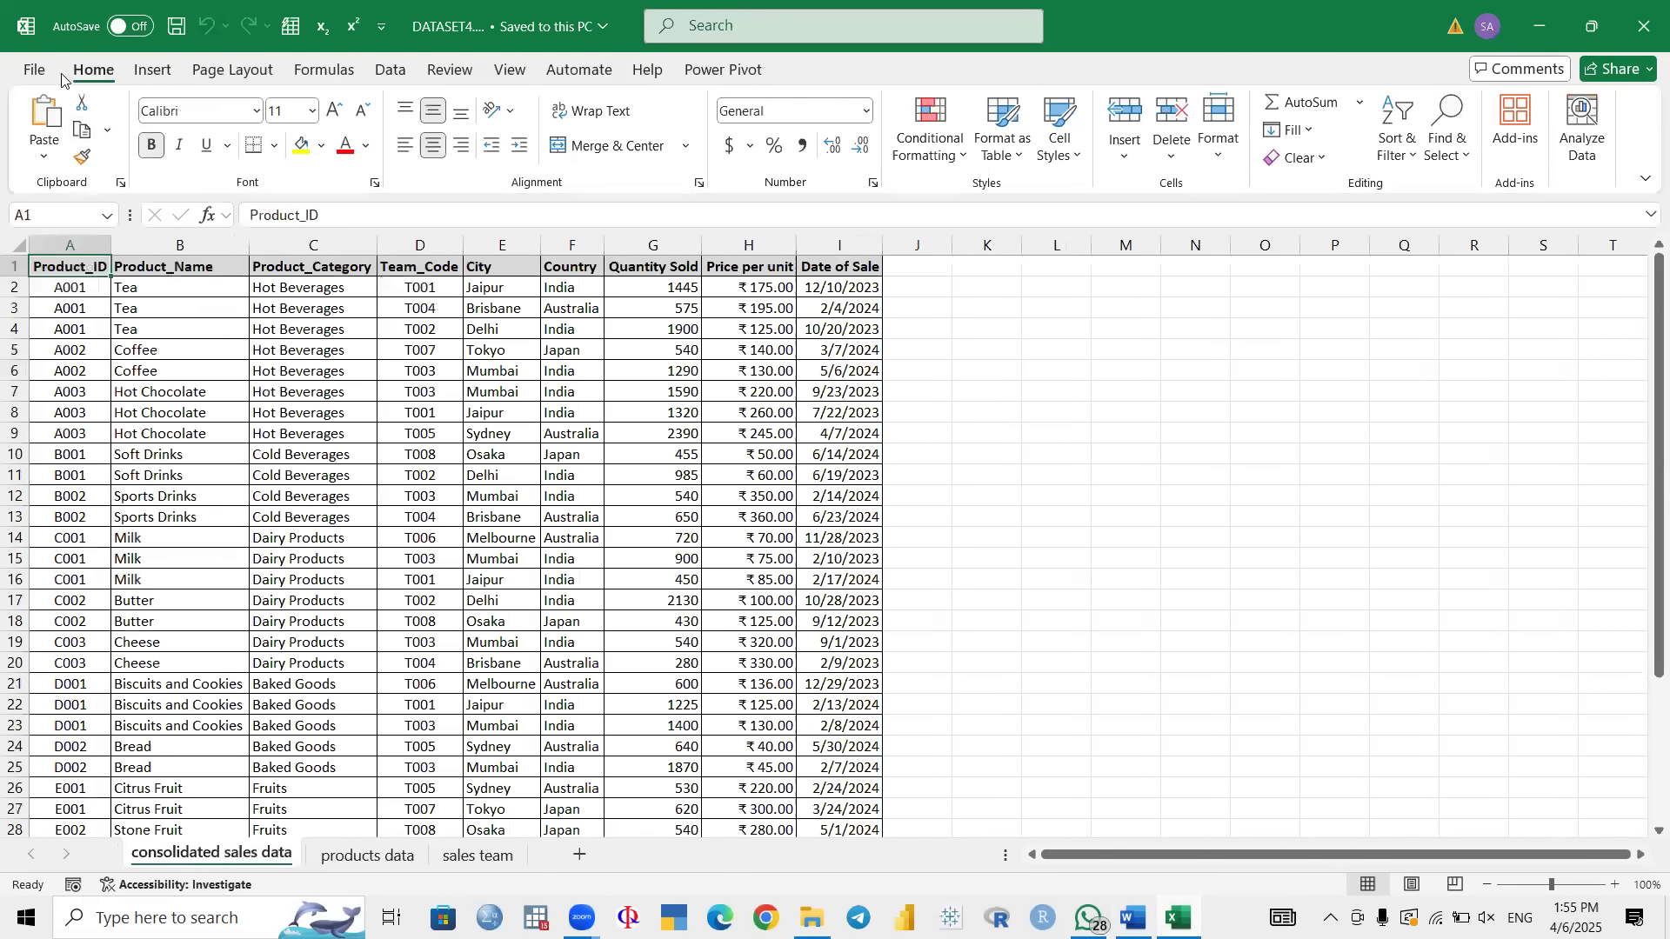
# Step: Create a blank workbook and import the Excel workbook DATASET4.xlsx from the Downloads folder into it
pyautogui.click(36, 71)
pyautogui.click(336, 252)
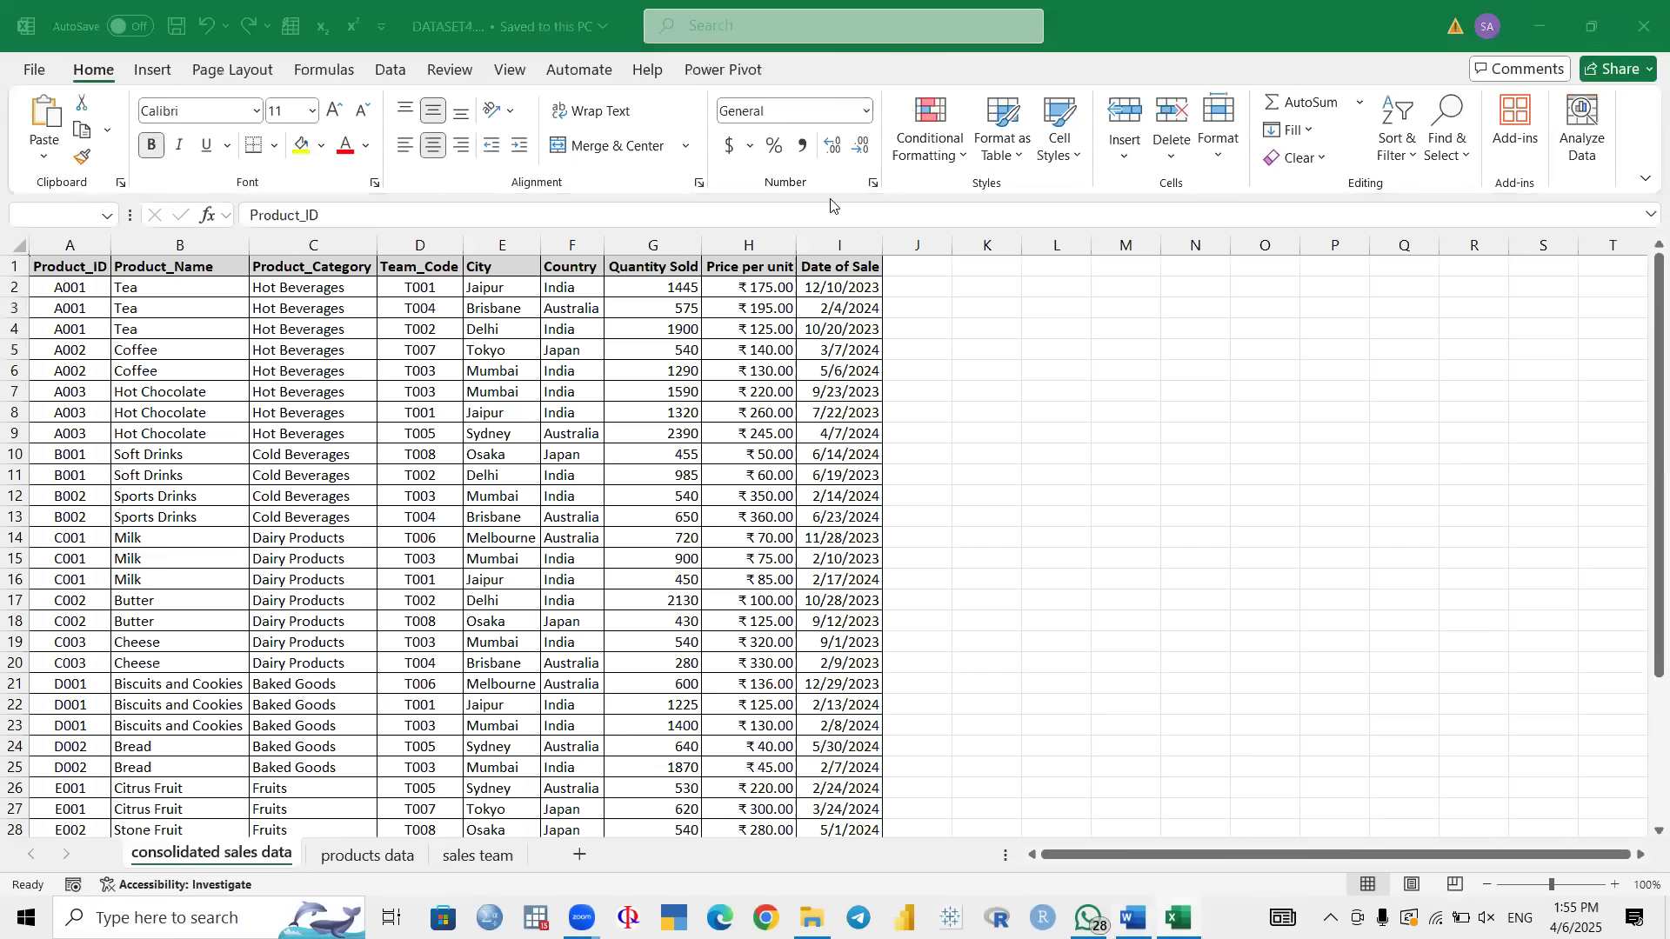
pyautogui.click(389, 70)
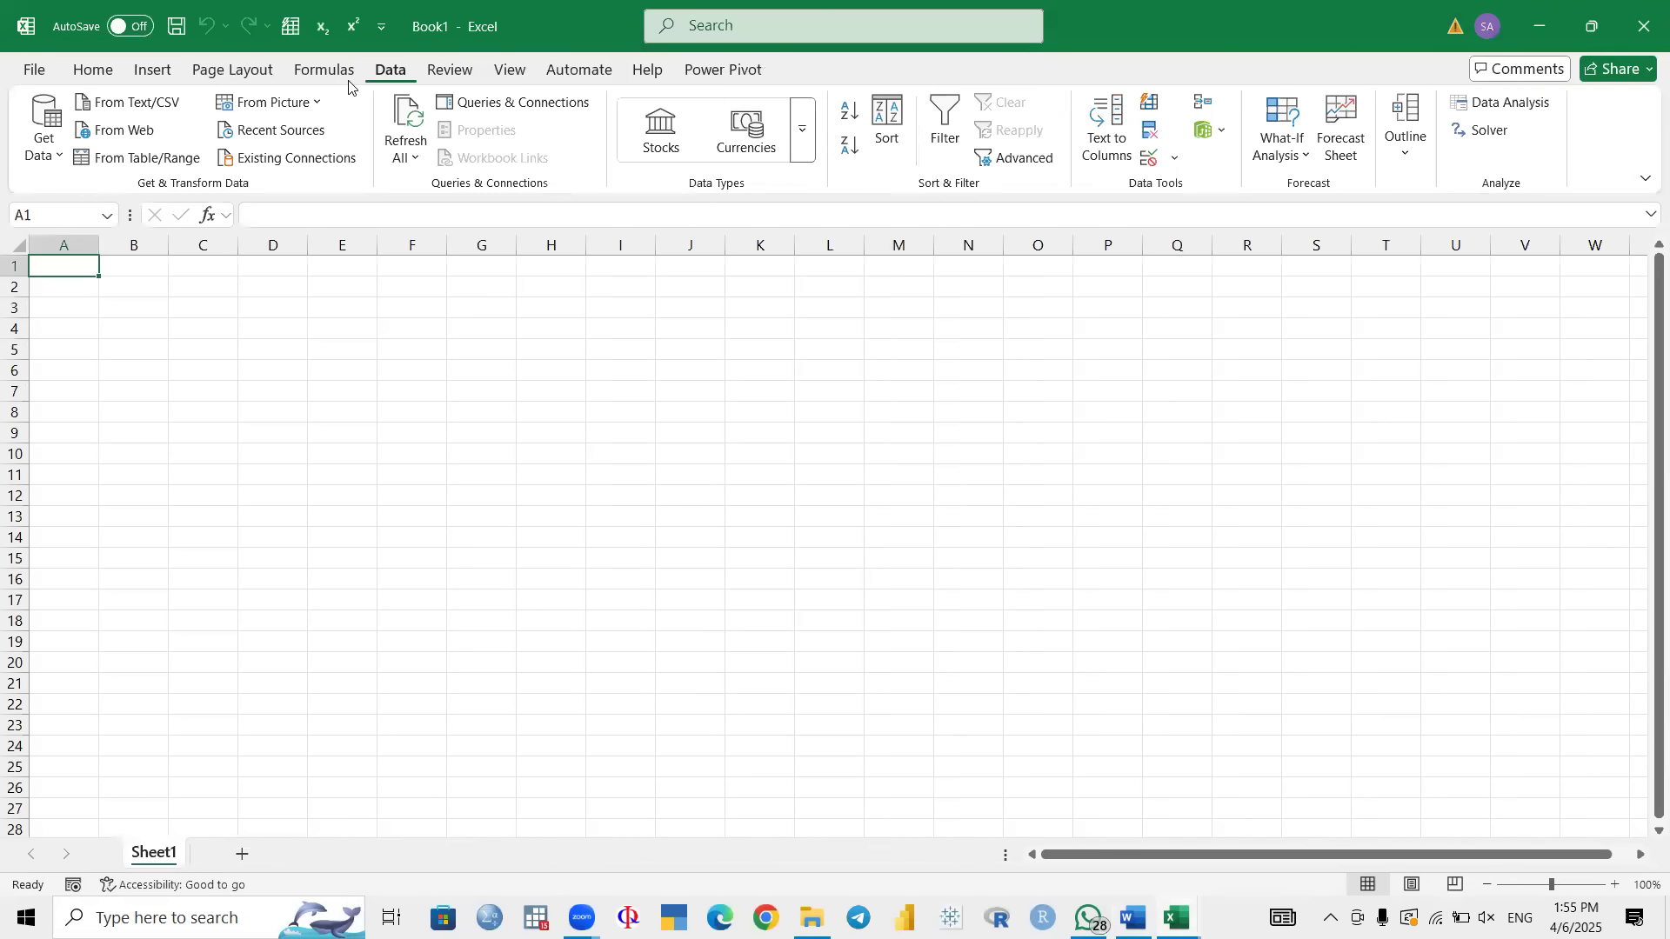
pyautogui.click(44, 154)
pyautogui.moveTo(213, 182)
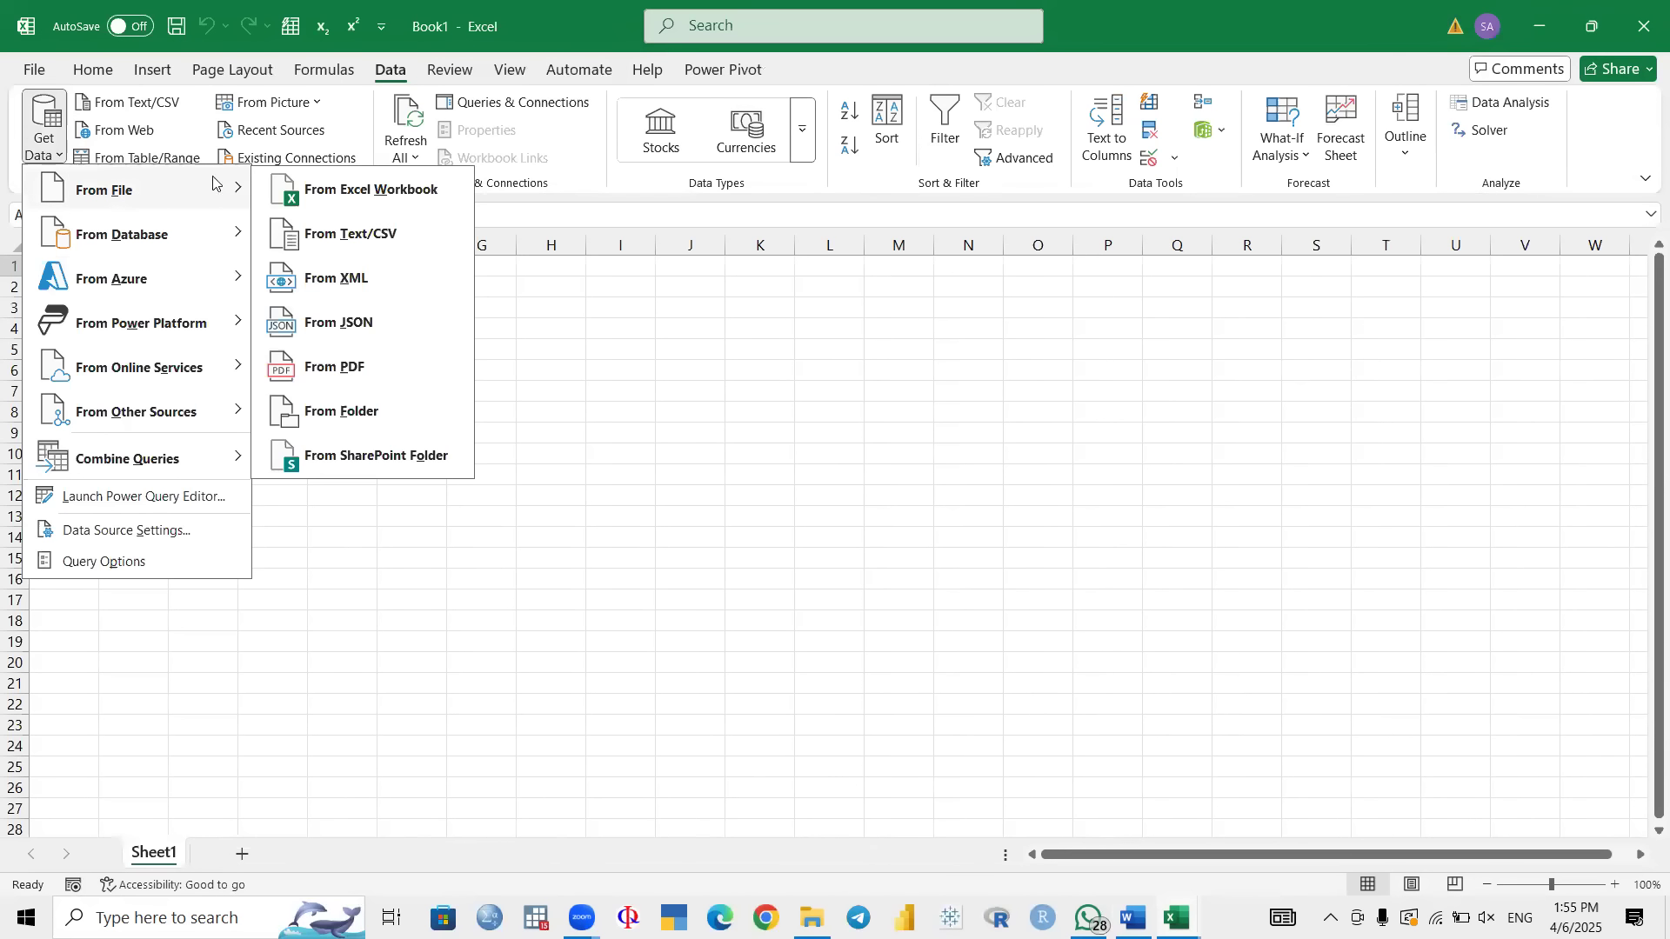
pyautogui.click(329, 188)
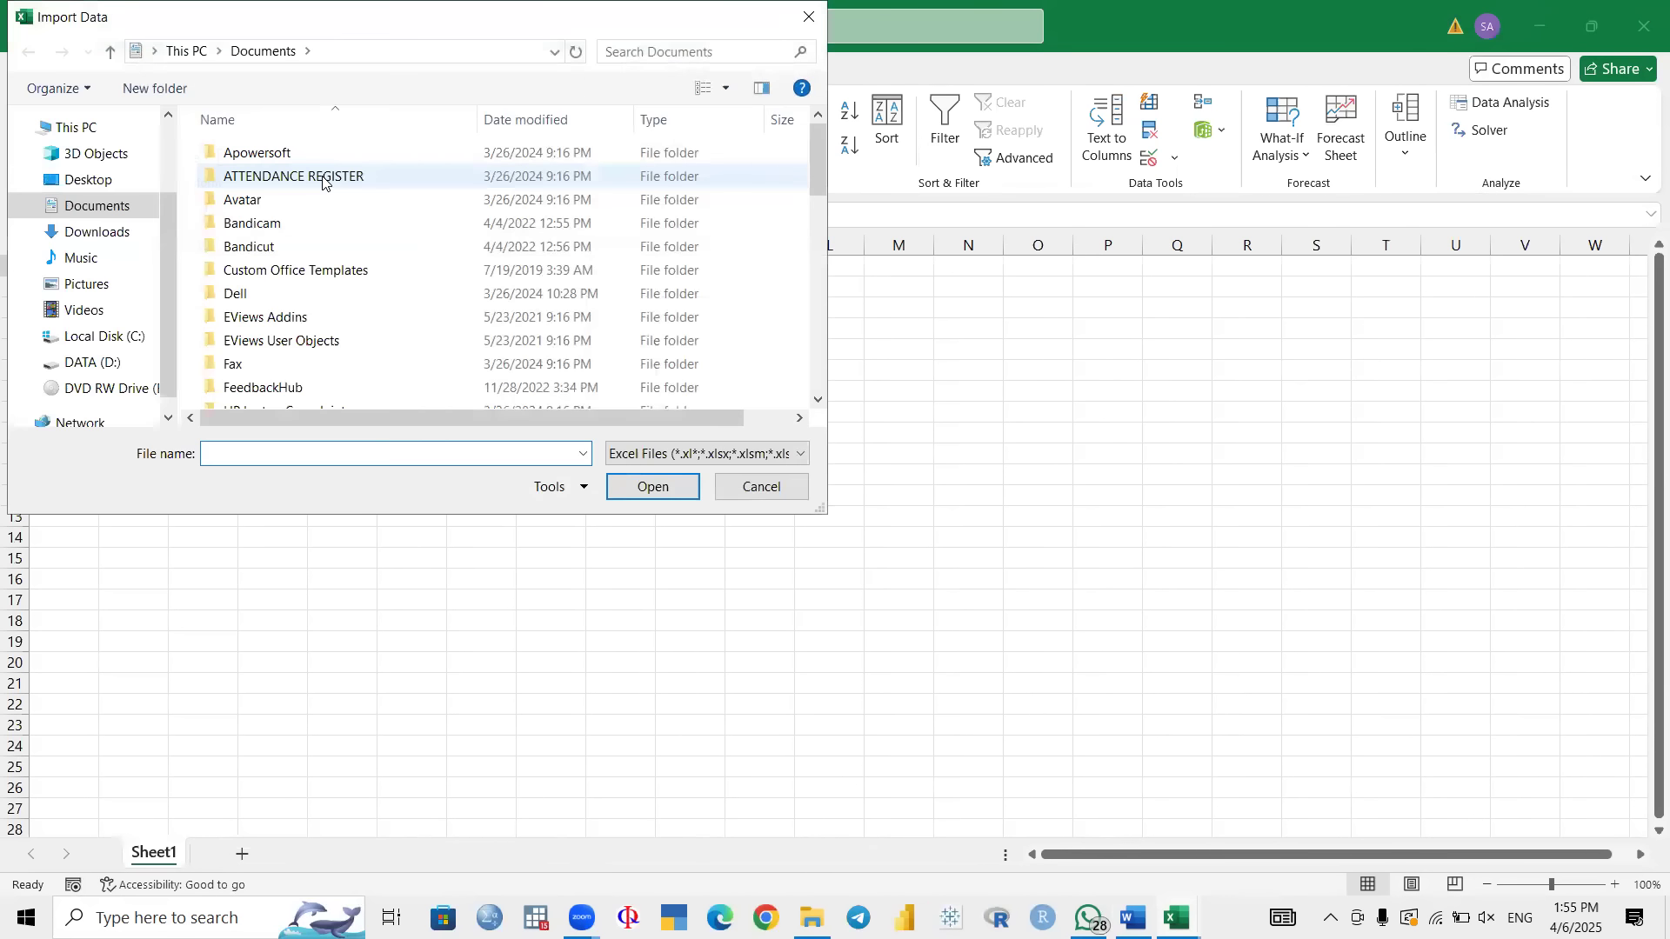
pyautogui.click(89, 233)
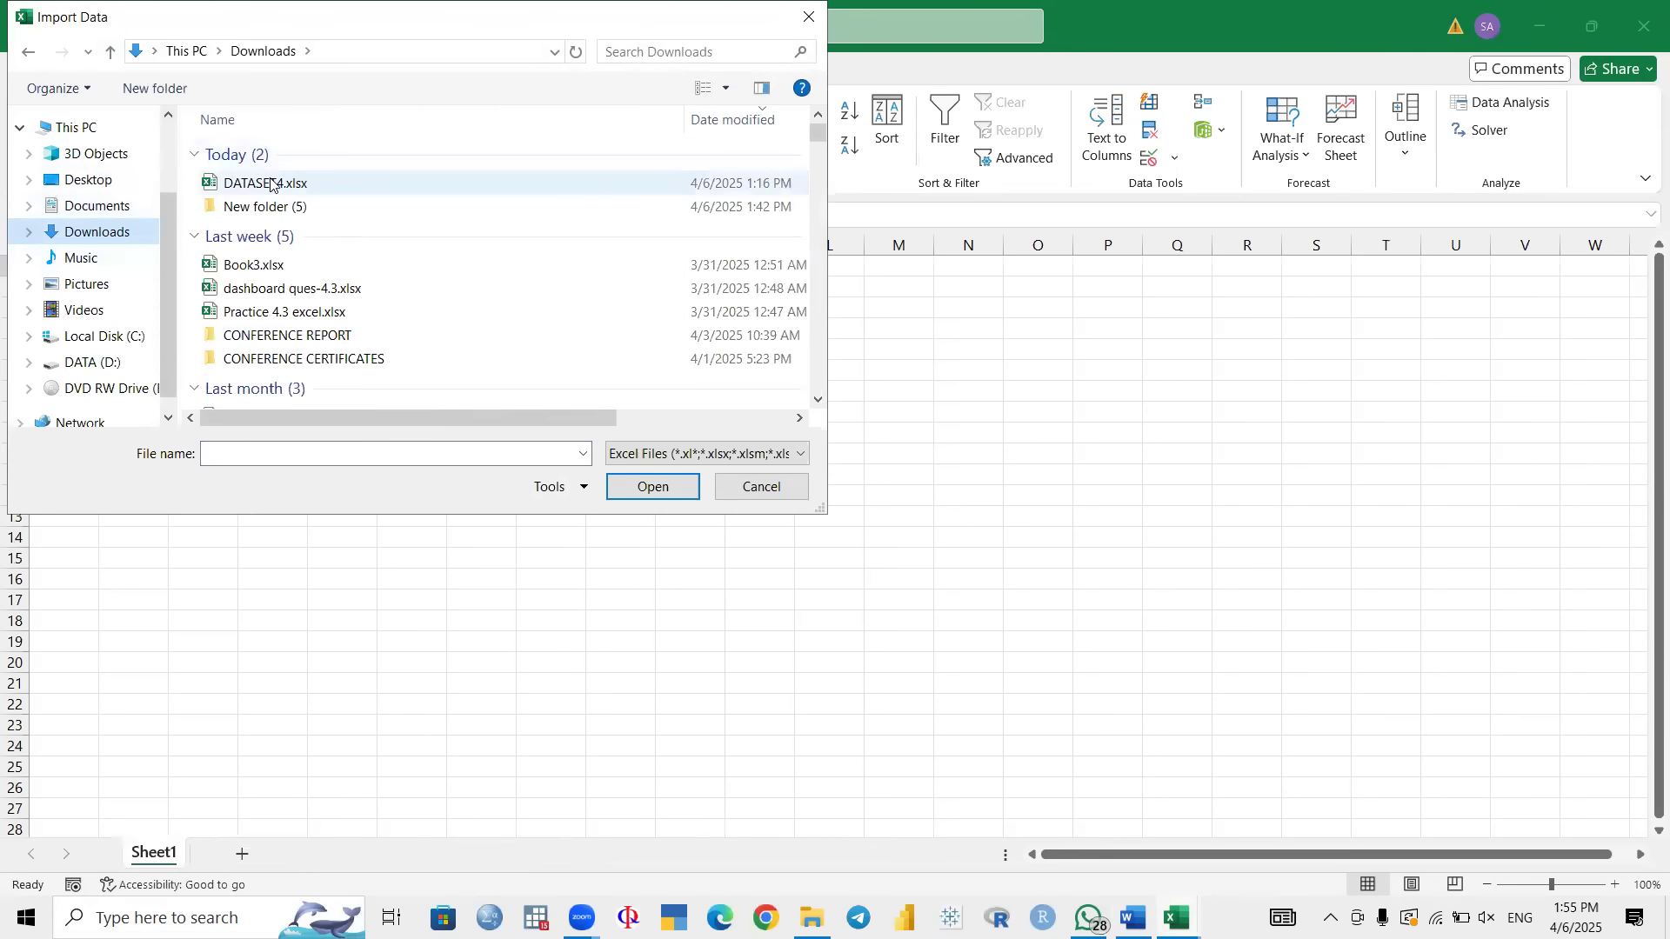
pyautogui.click(270, 184)
pyautogui.doubleClick(271, 184)
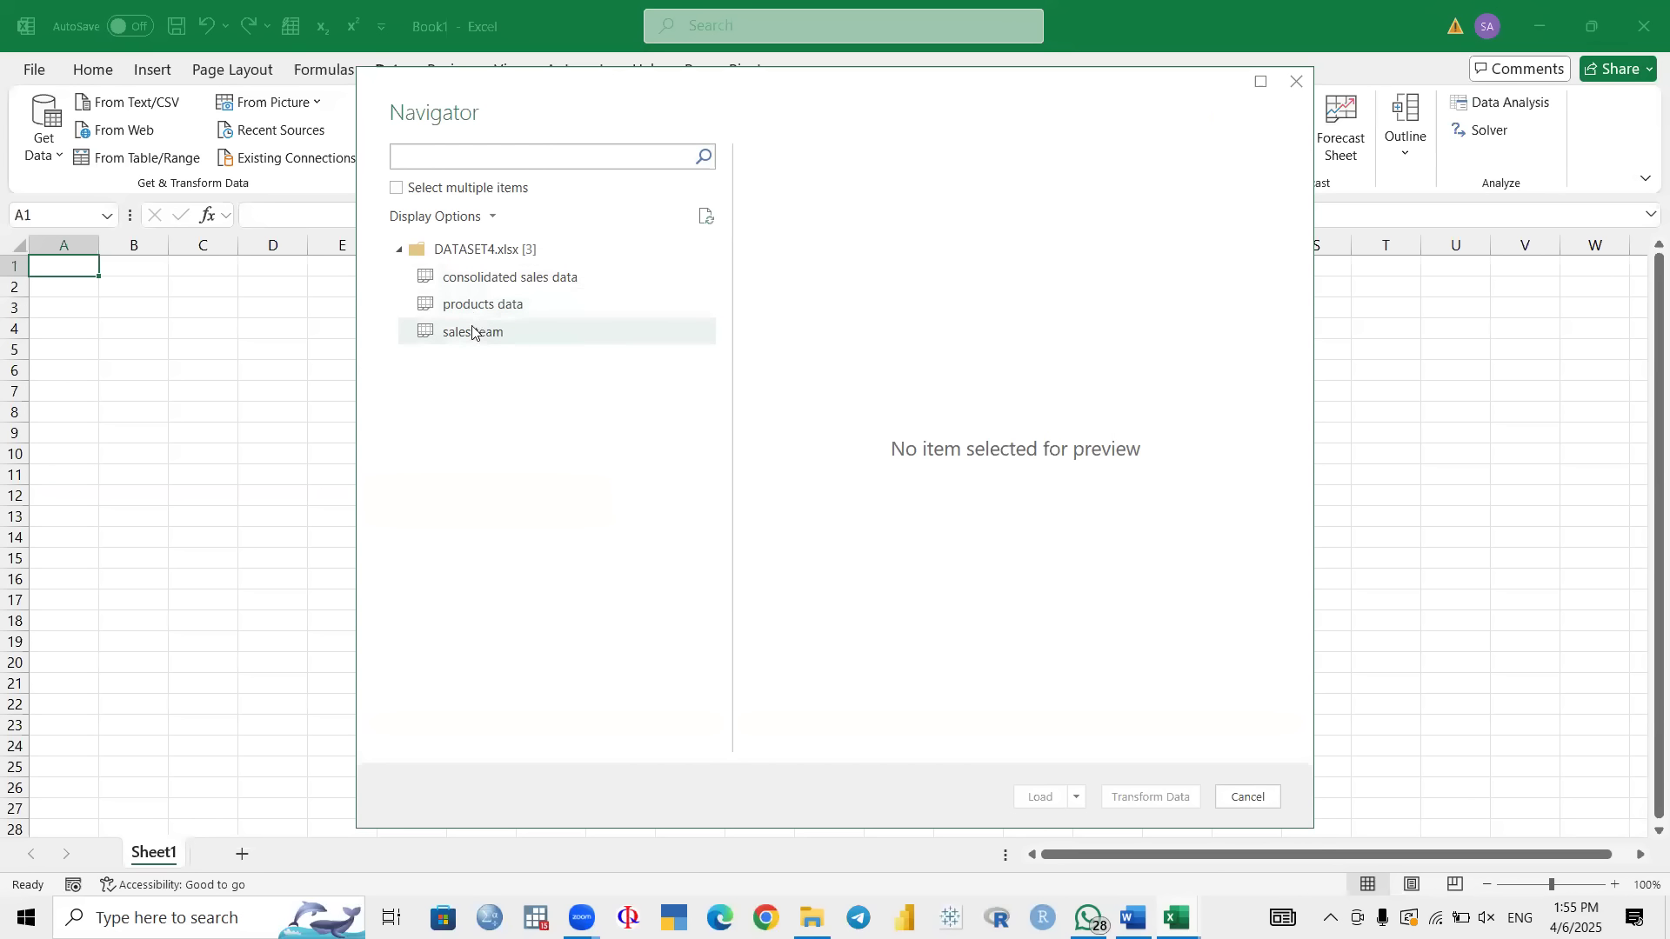
# Step: Select the consolidated sales data, products data and sales team sheets together, preview them, and load all three as queries
pyautogui.click(398, 190)
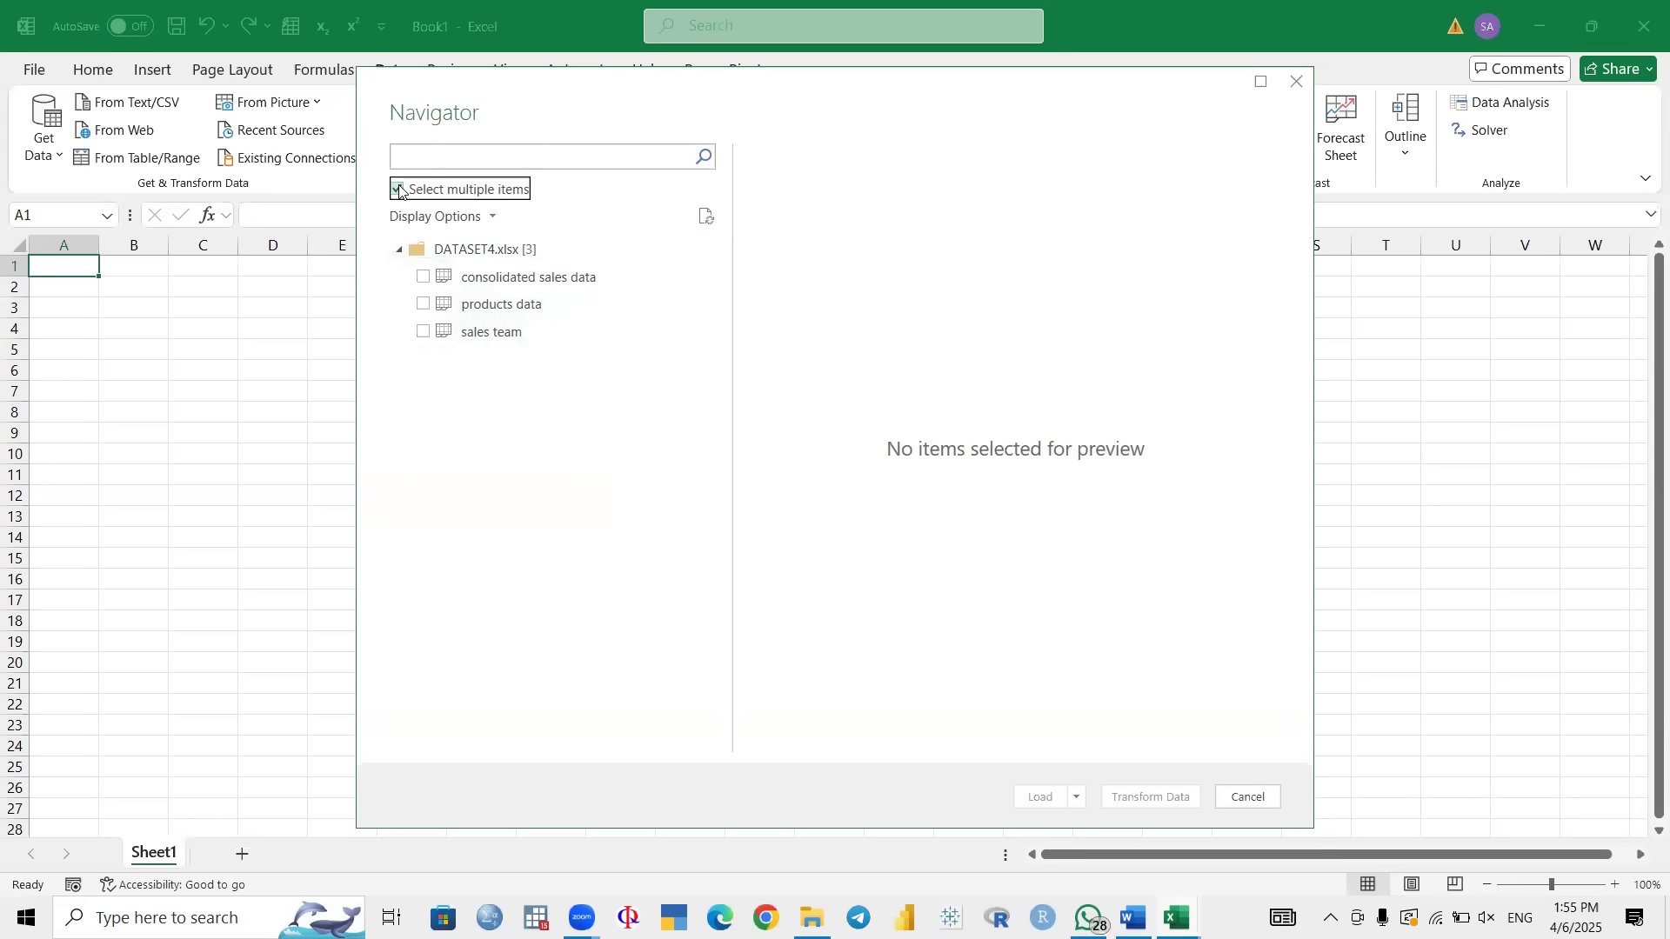
pyautogui.click(425, 277)
pyautogui.click(423, 305)
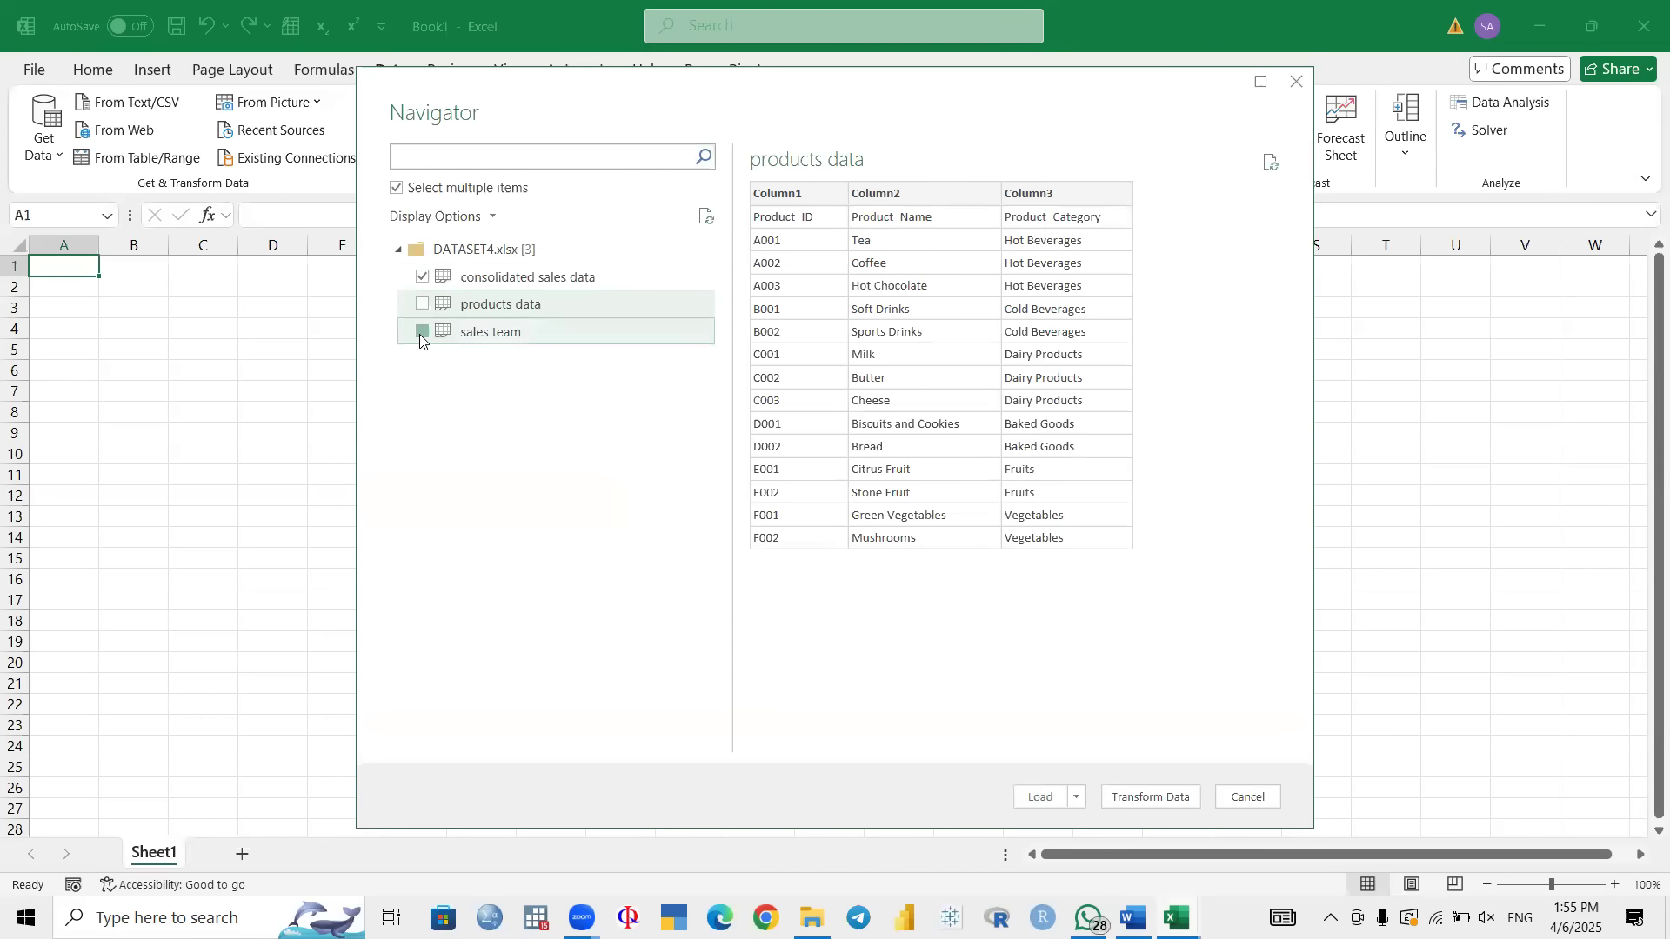
pyautogui.click(422, 331)
pyautogui.click(420, 305)
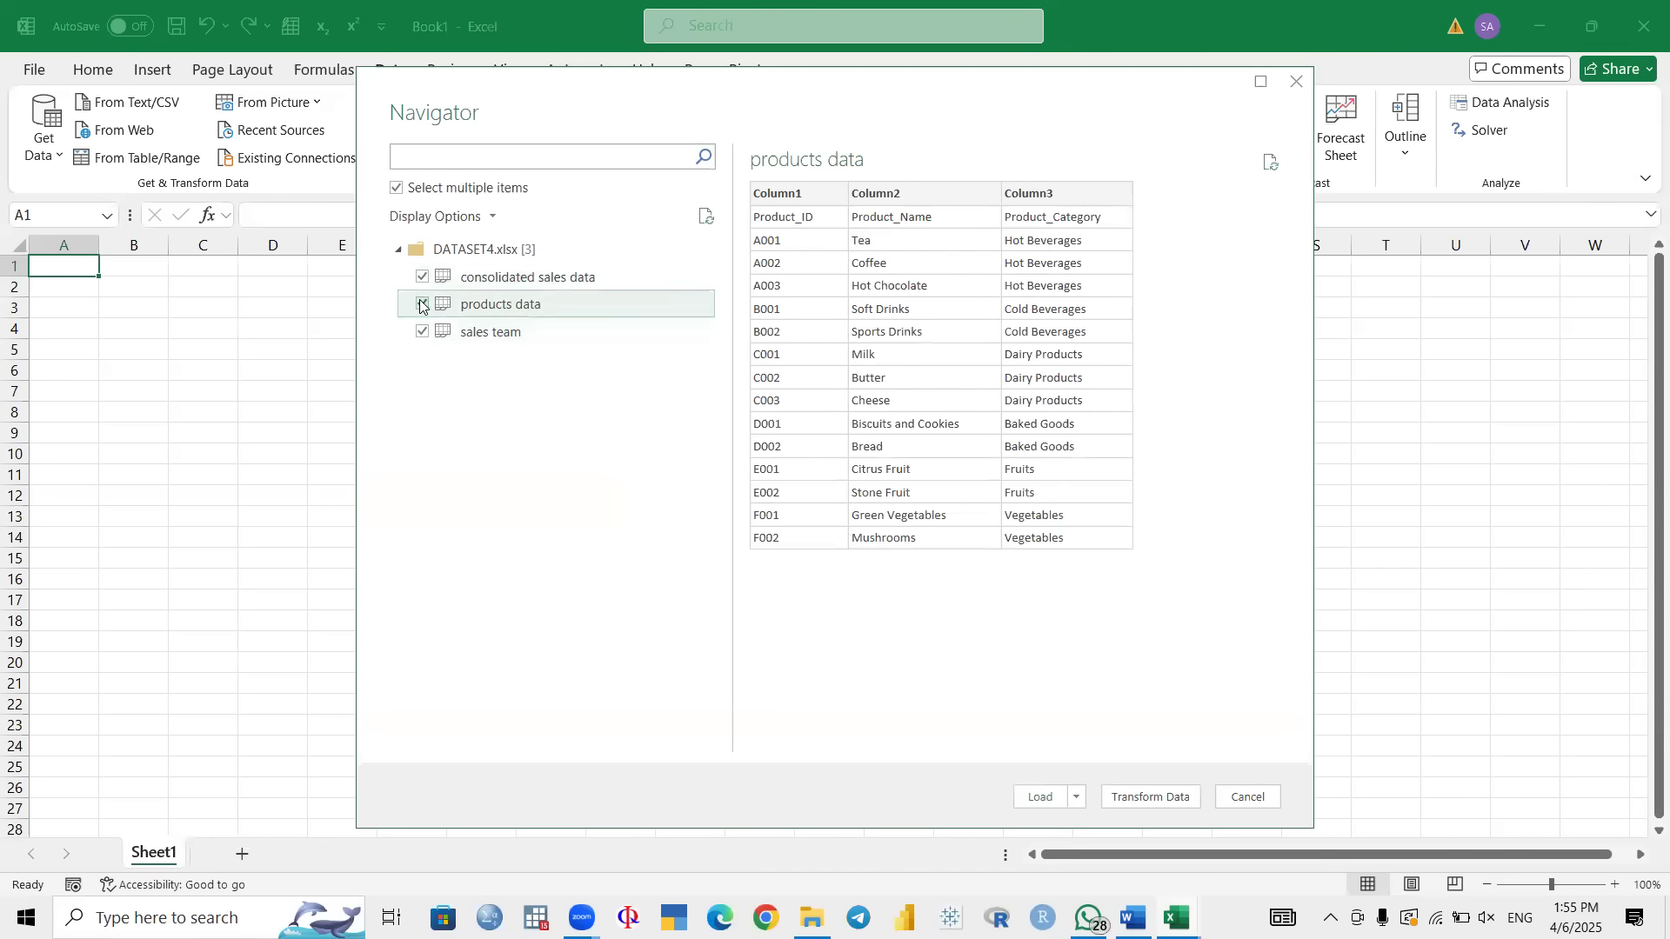
pyautogui.click(520, 283)
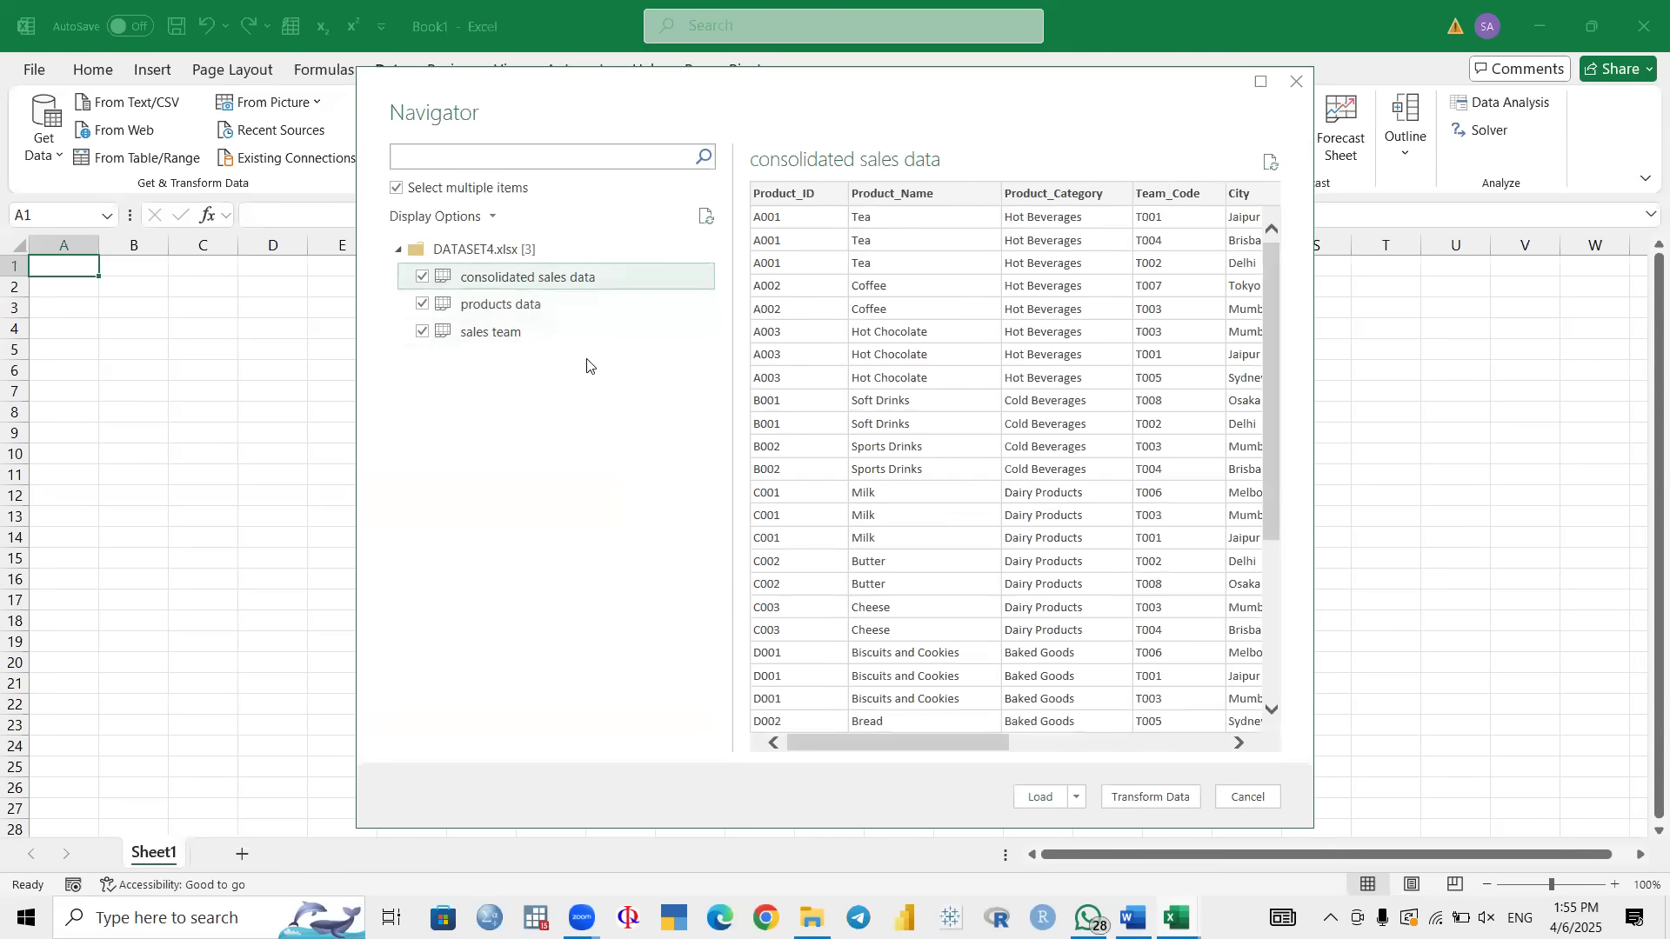
pyautogui.click(552, 328)
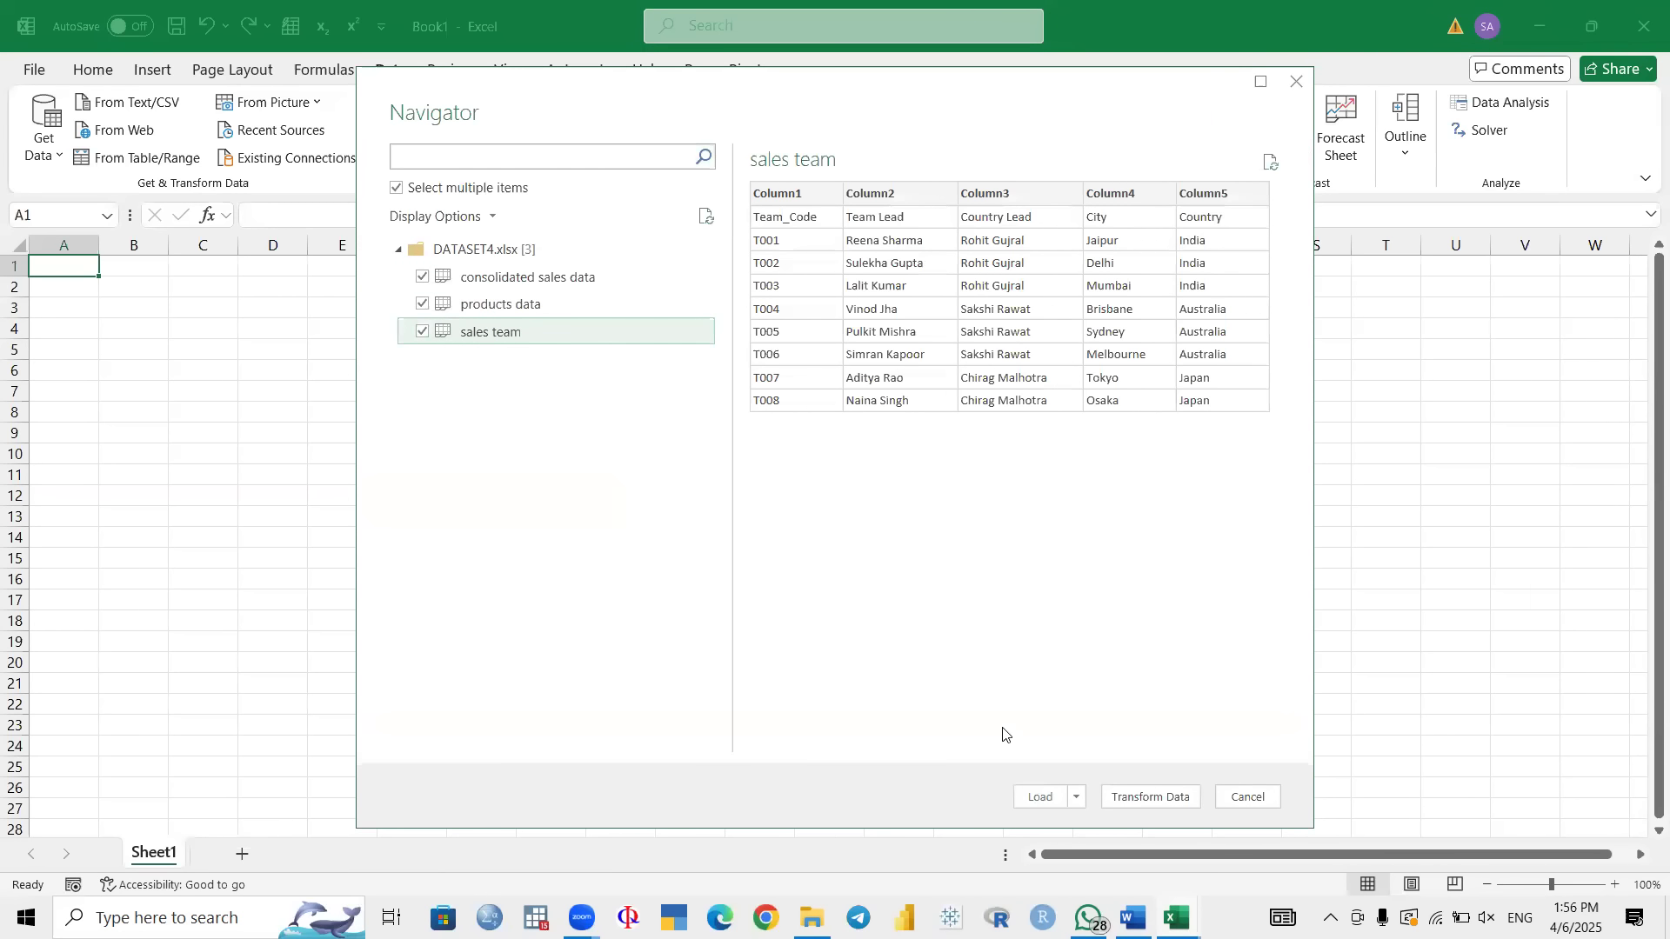
pyautogui.click(1041, 799)
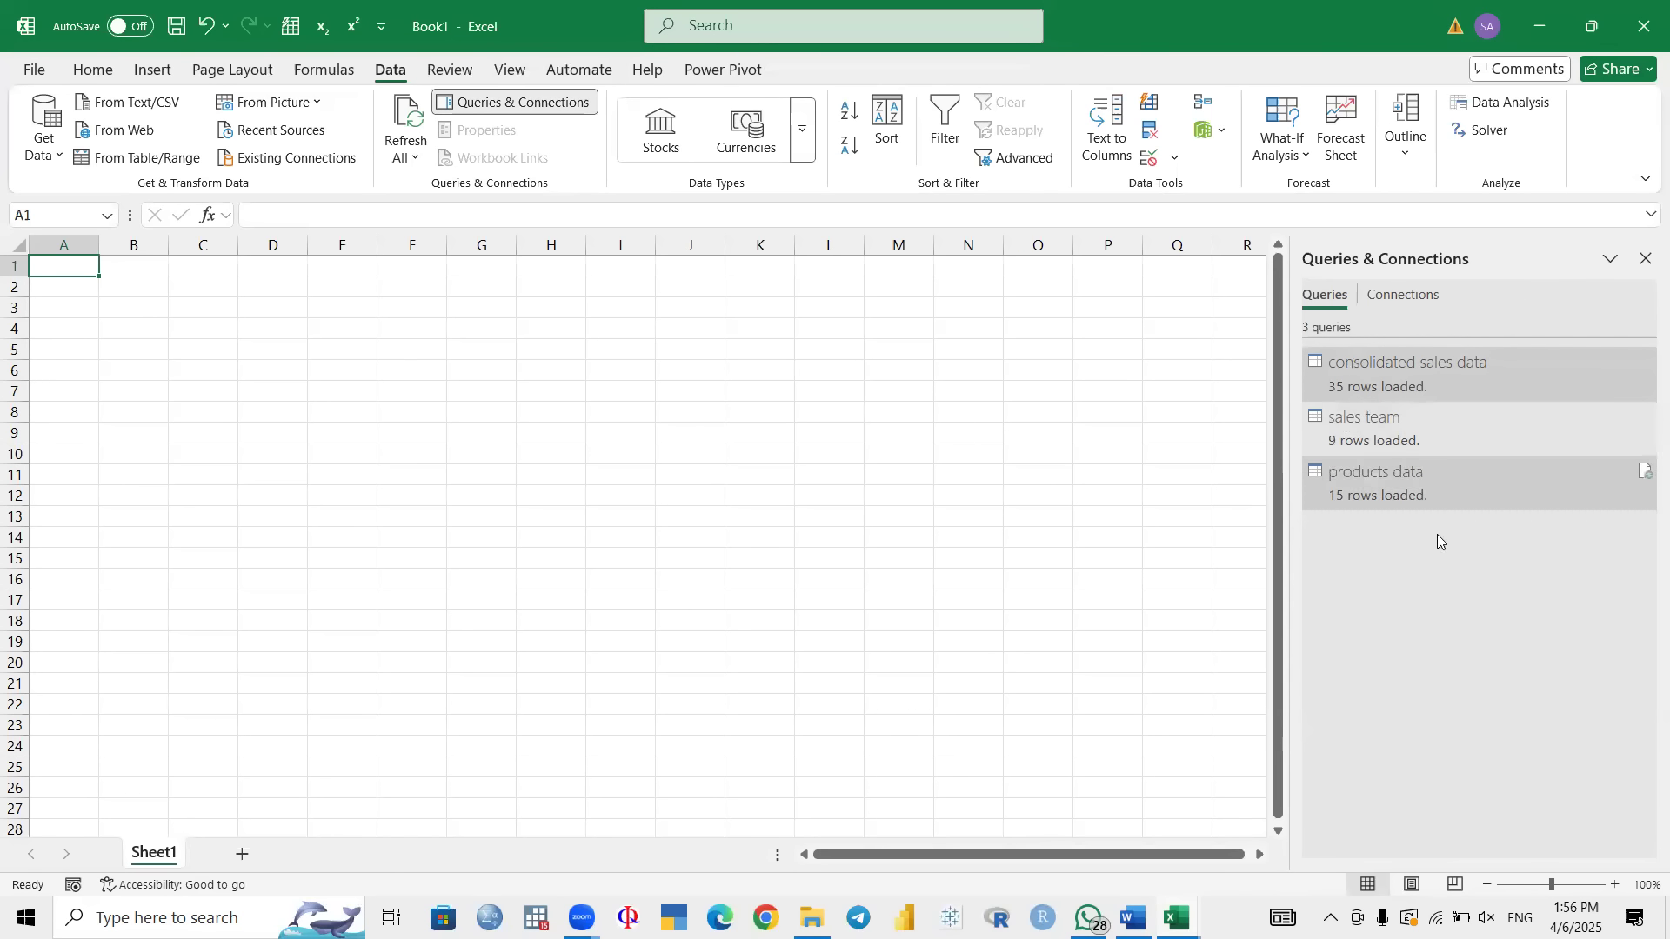
# Step: Open the loaded queries in the Power Query Editor and promote the first row of the sales team query to headers
pyautogui.moveTo(1445, 365)
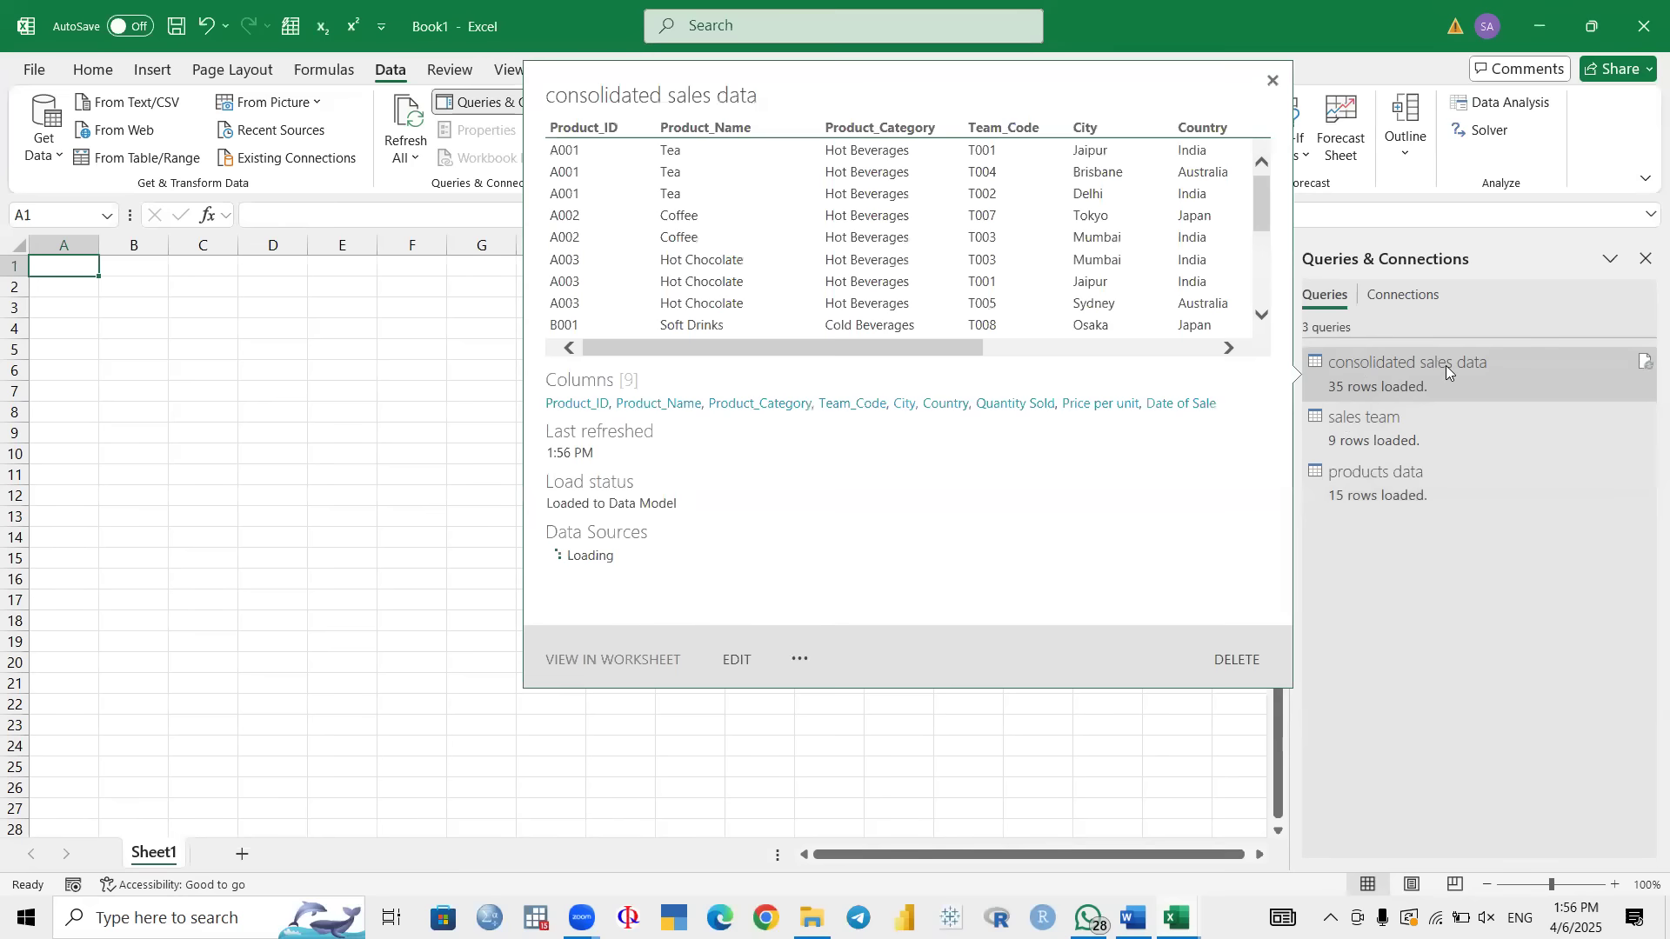
pyautogui.doubleClick(1400, 374)
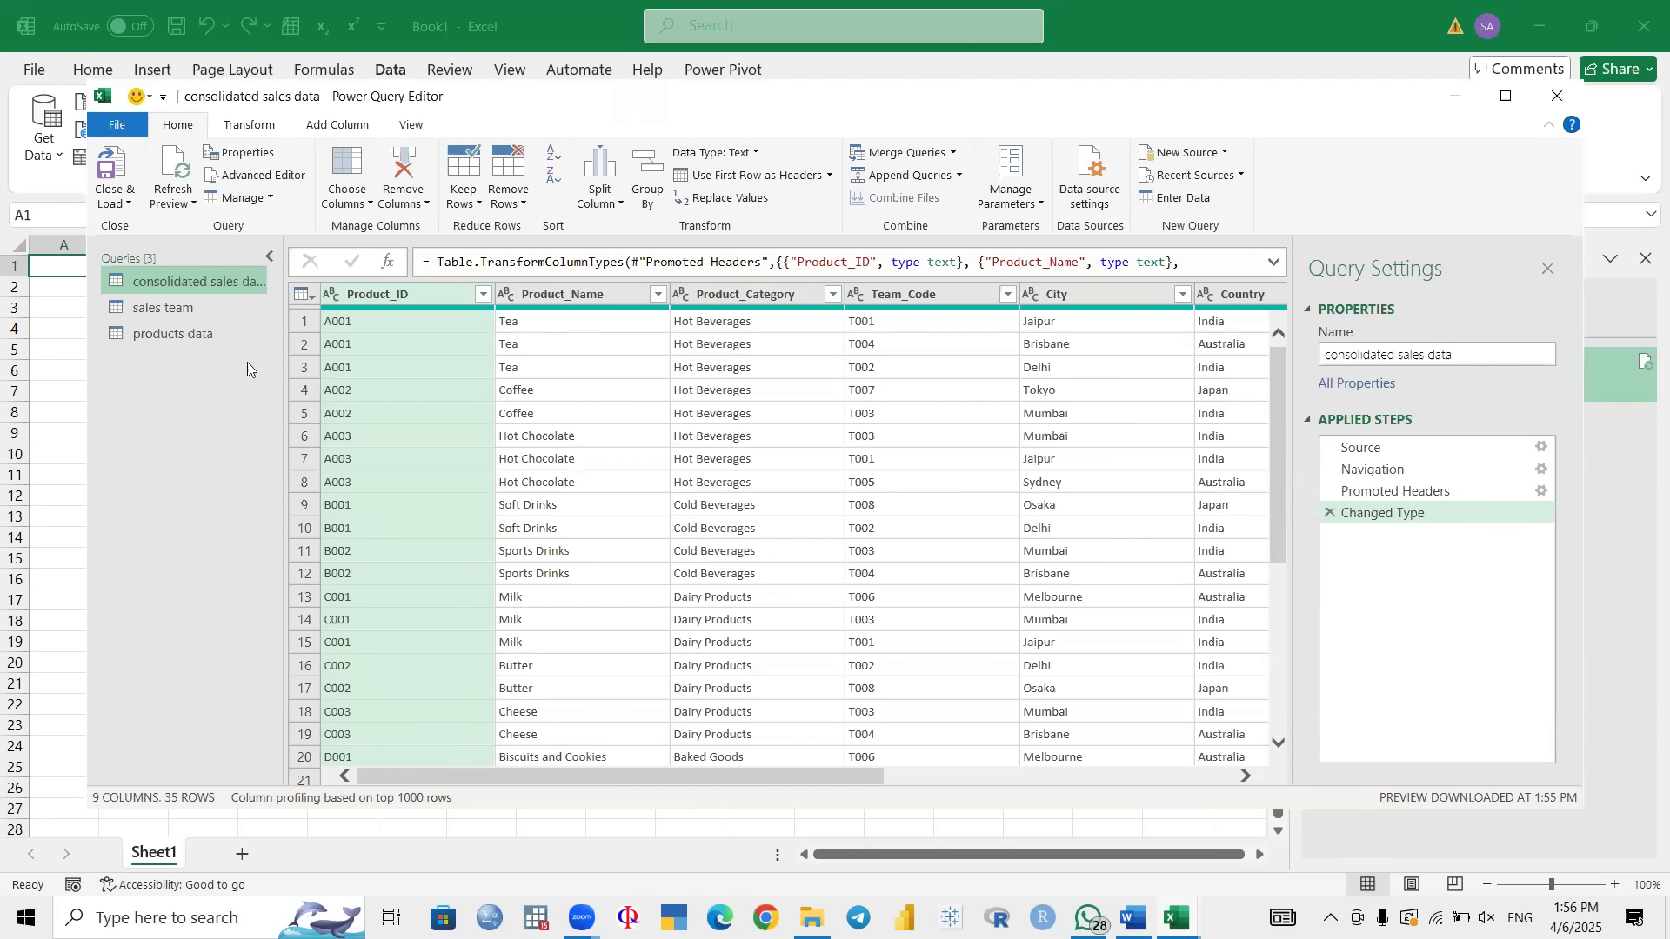
pyautogui.doubleClick(147, 306)
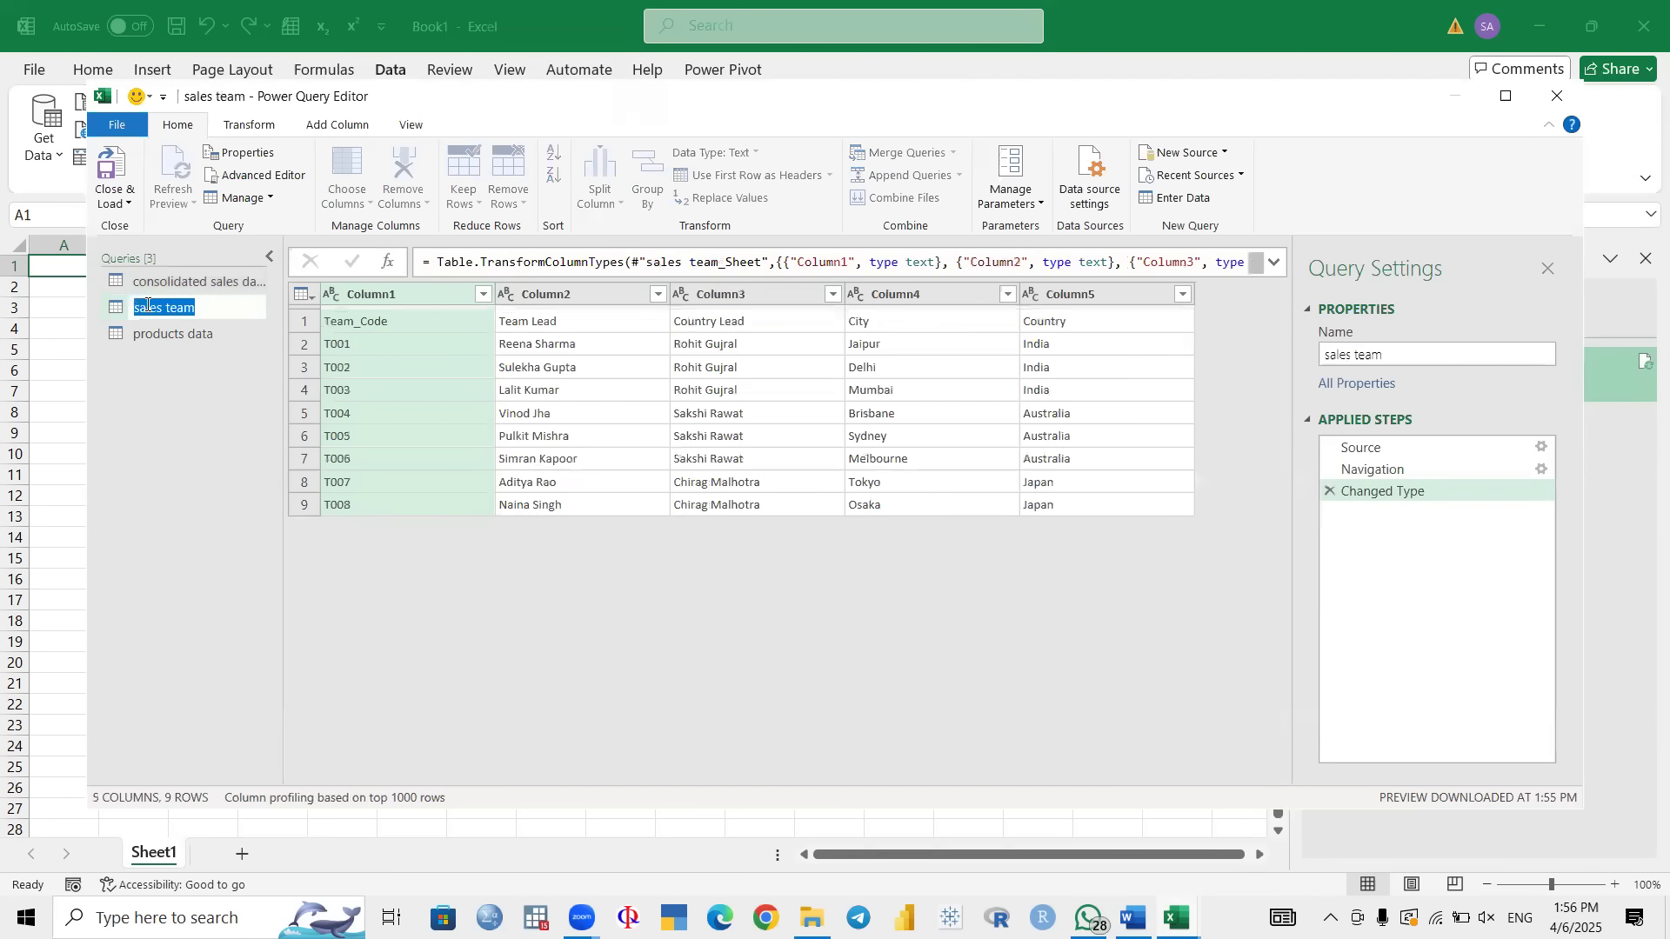
pyautogui.click(474, 578)
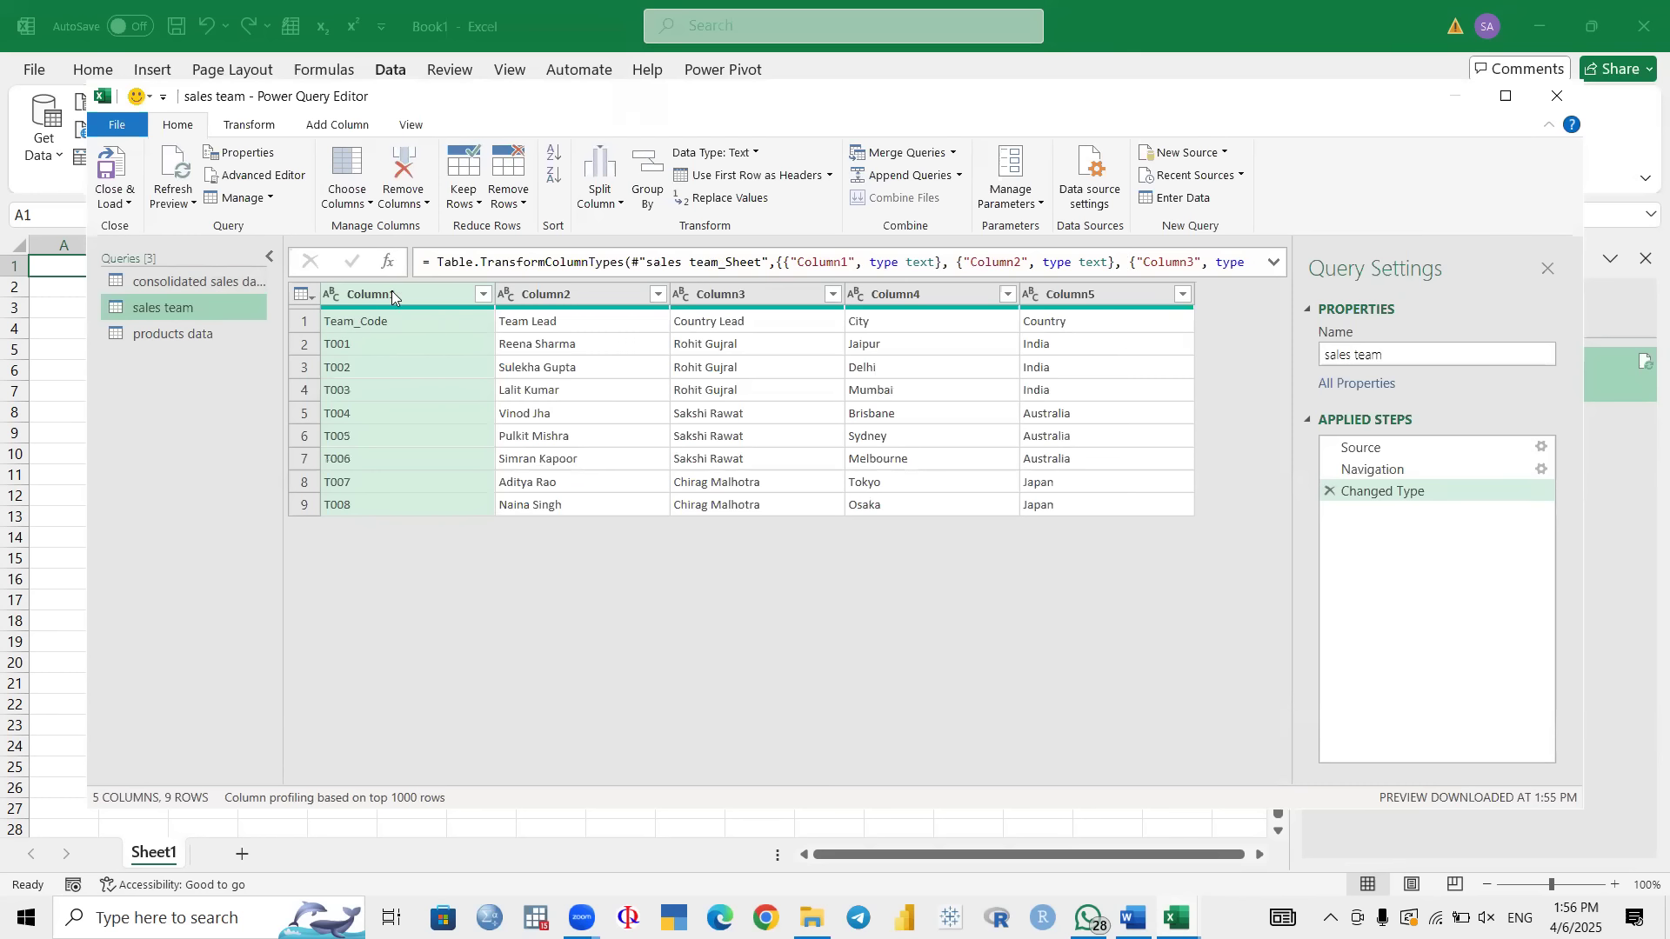
pyautogui.click(759, 175)
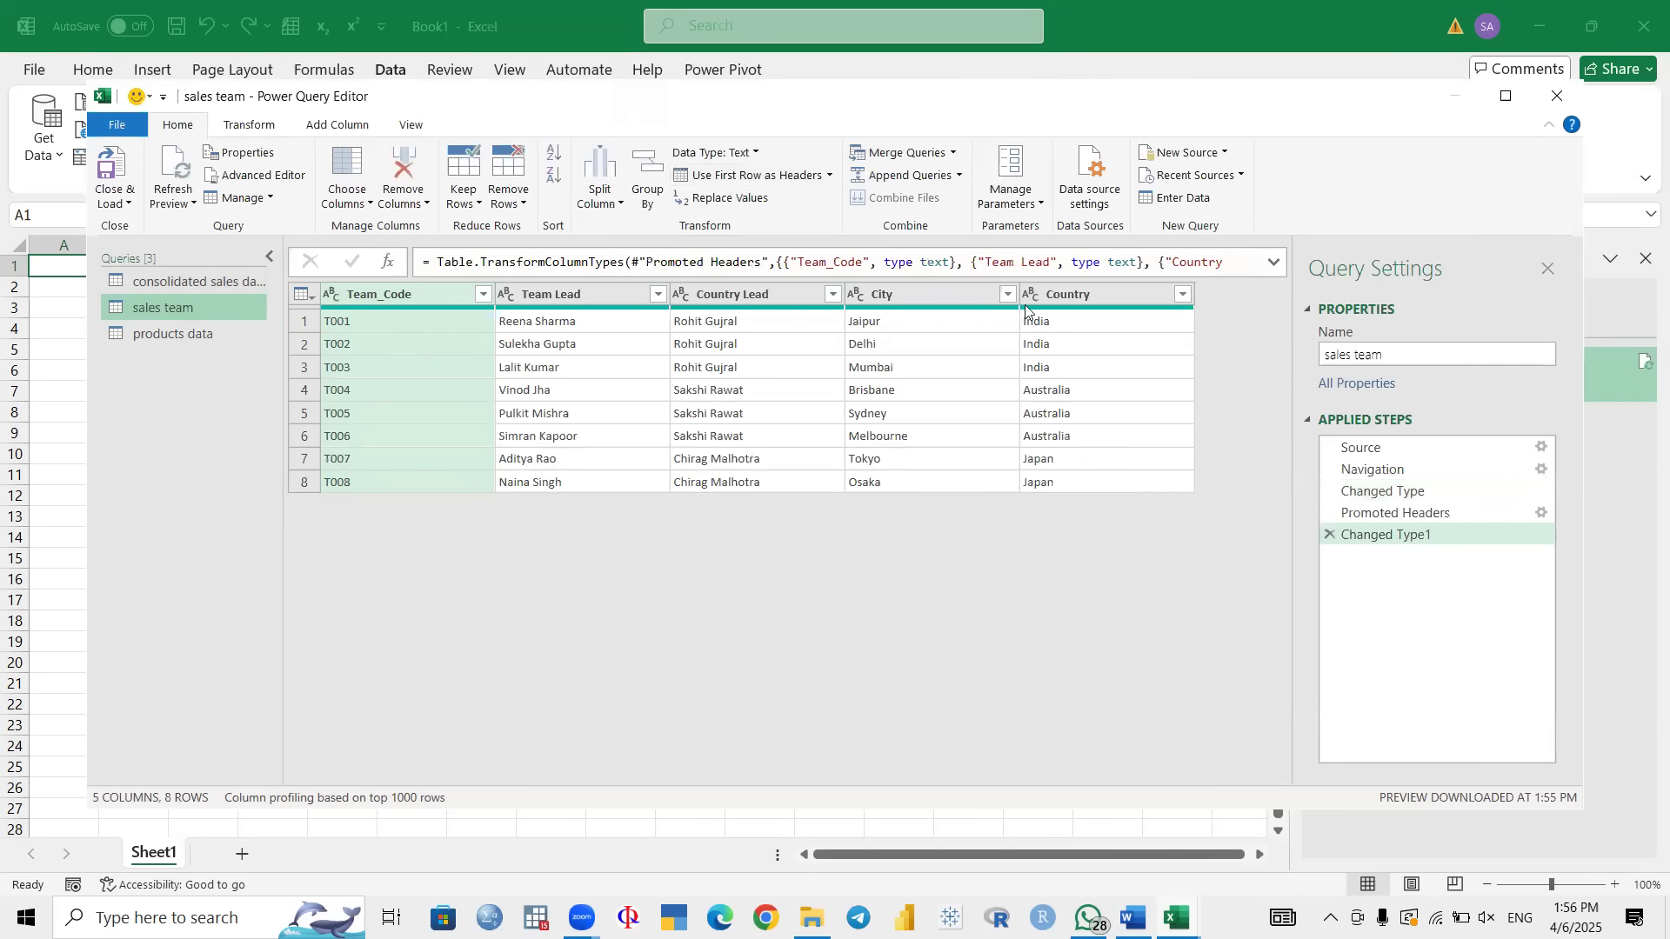
# Step: Promote the first row of the products data query to headers, then close the editor and load the changes
pyautogui.doubleClick(189, 336)
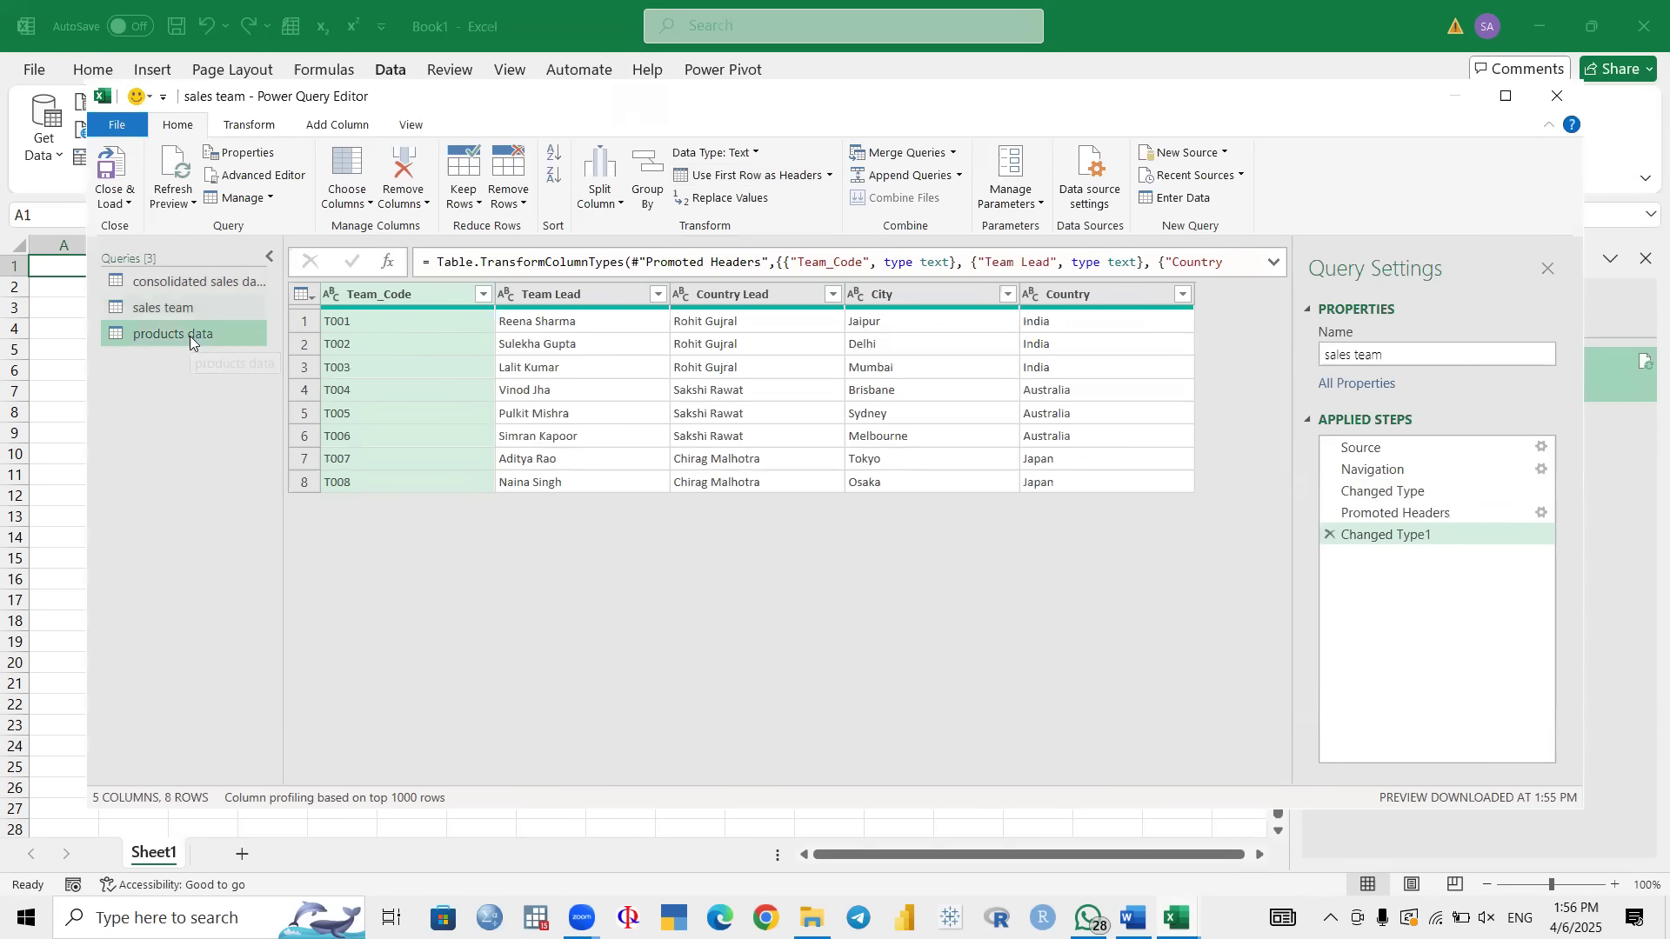
pyautogui.click(1252, 492)
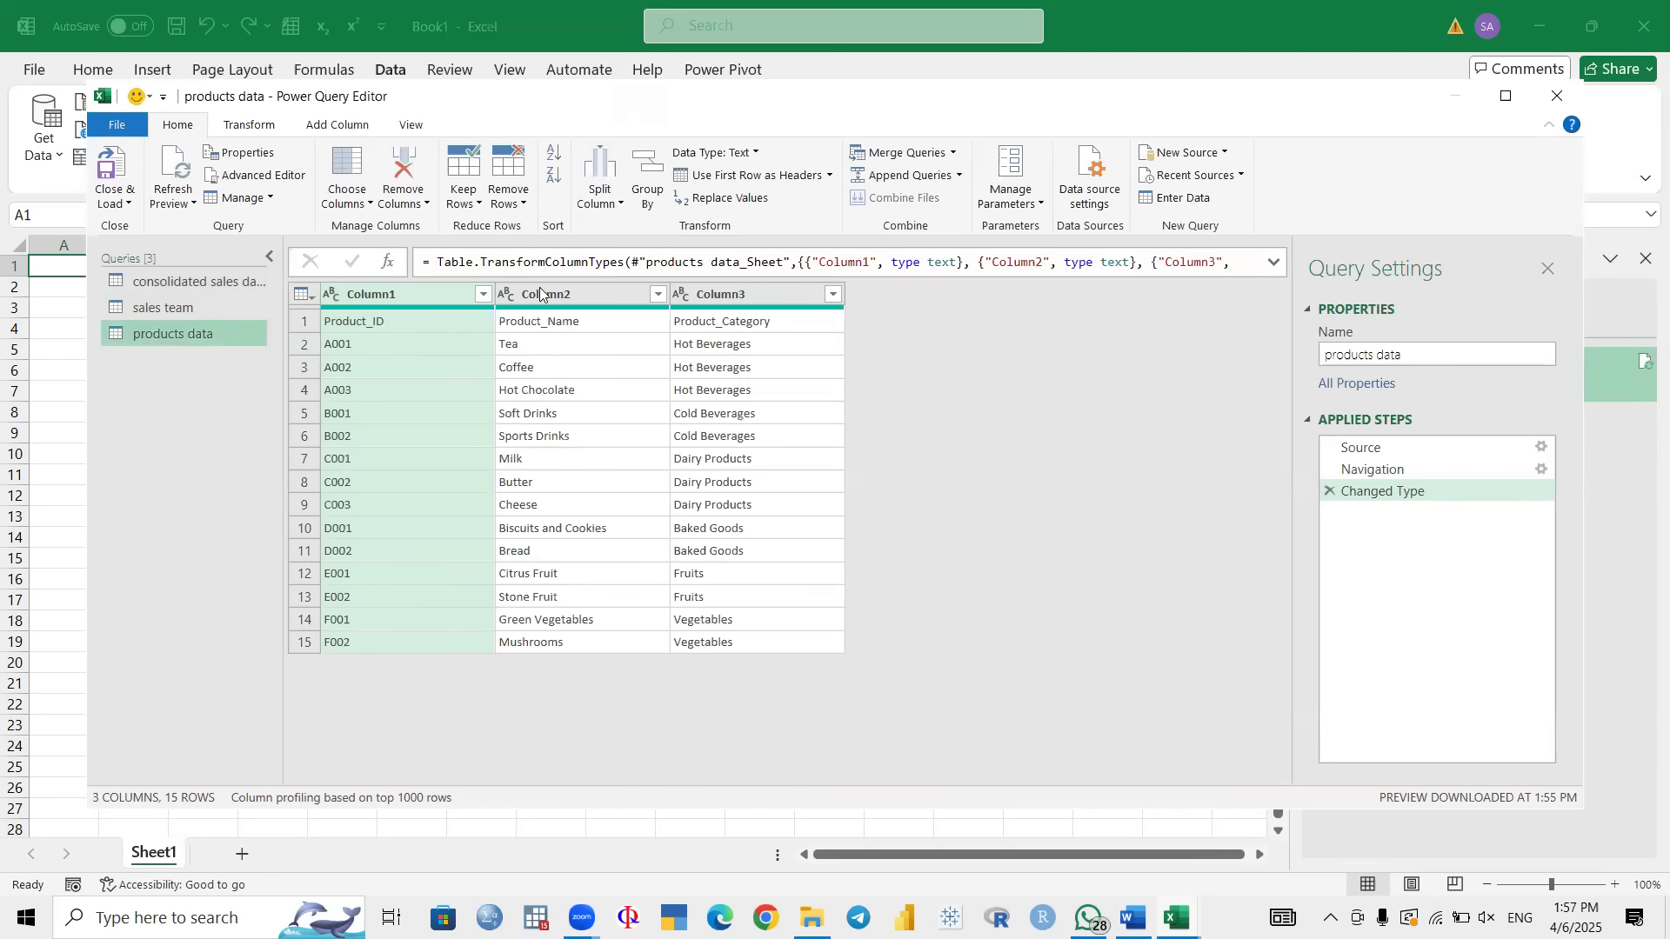
pyautogui.click(749, 179)
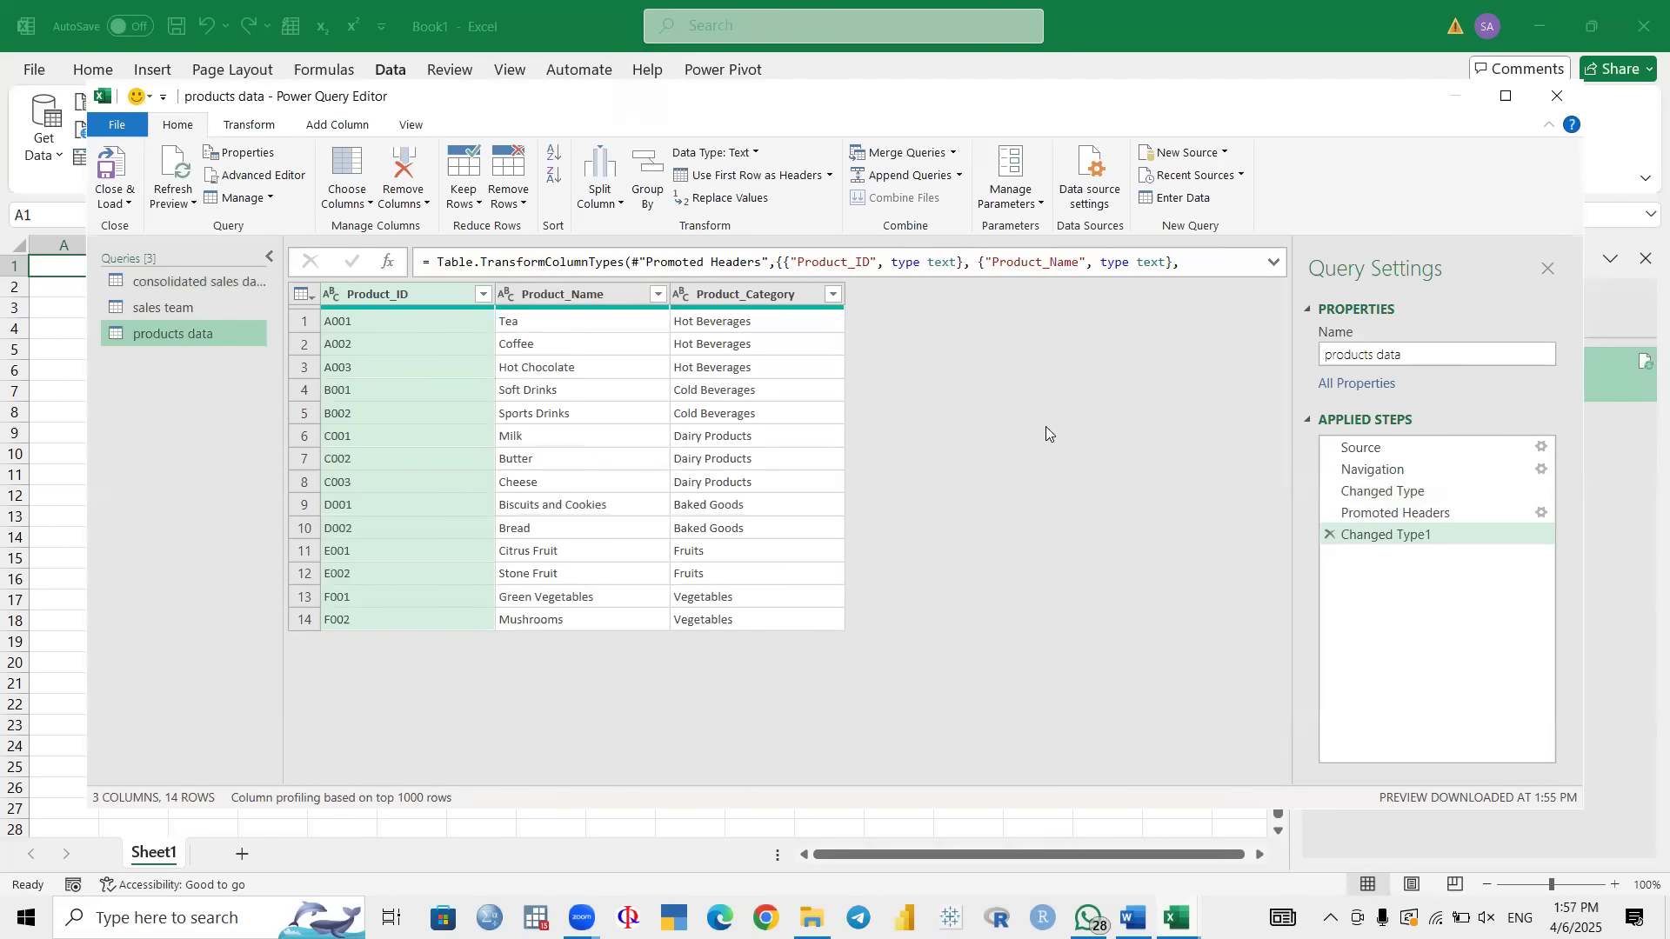
pyautogui.click(116, 174)
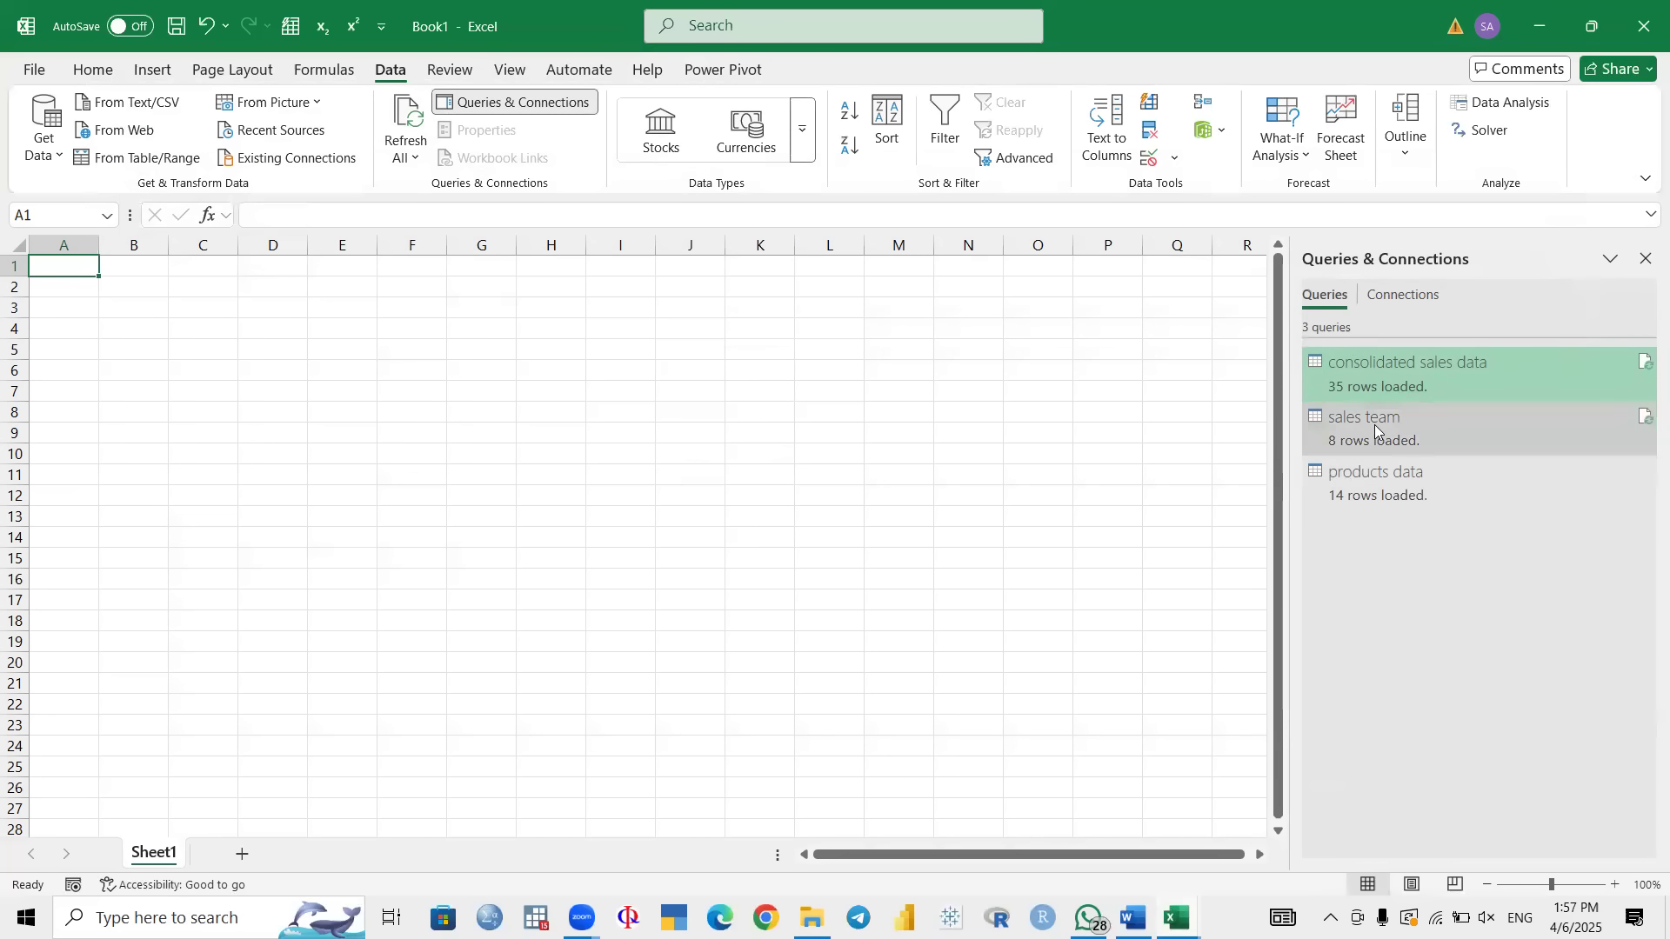
# Step: Reopen the sales team and products data queries to check their column headers, then close the editor
pyautogui.doubleClick(1374, 428)
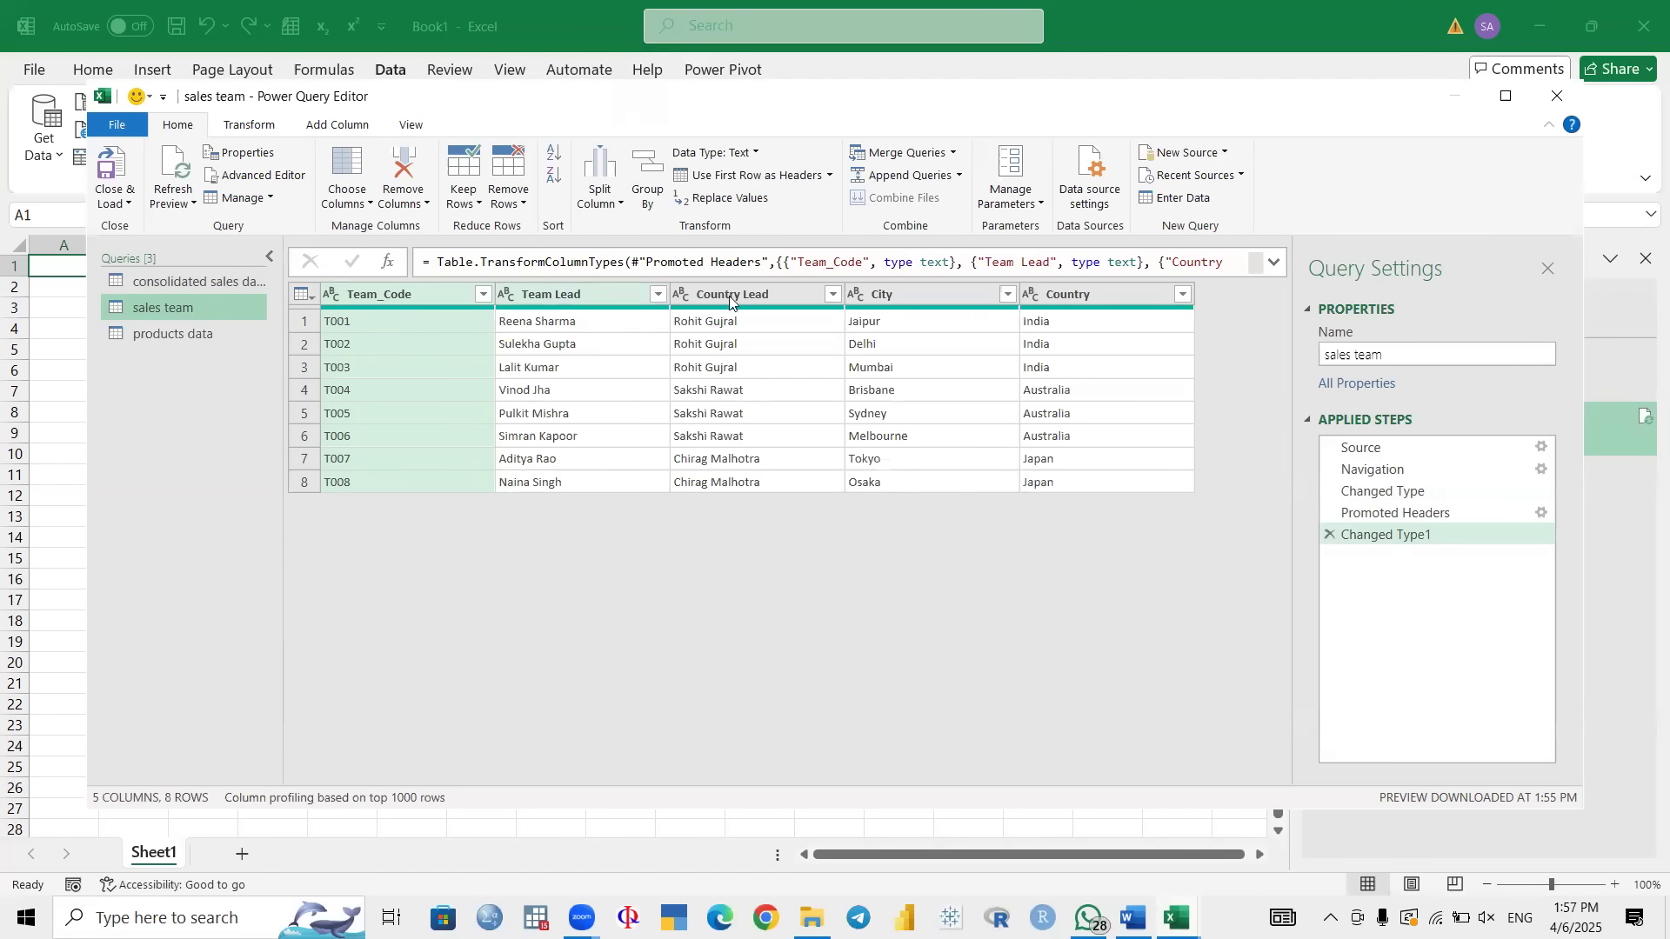
pyautogui.click(191, 327)
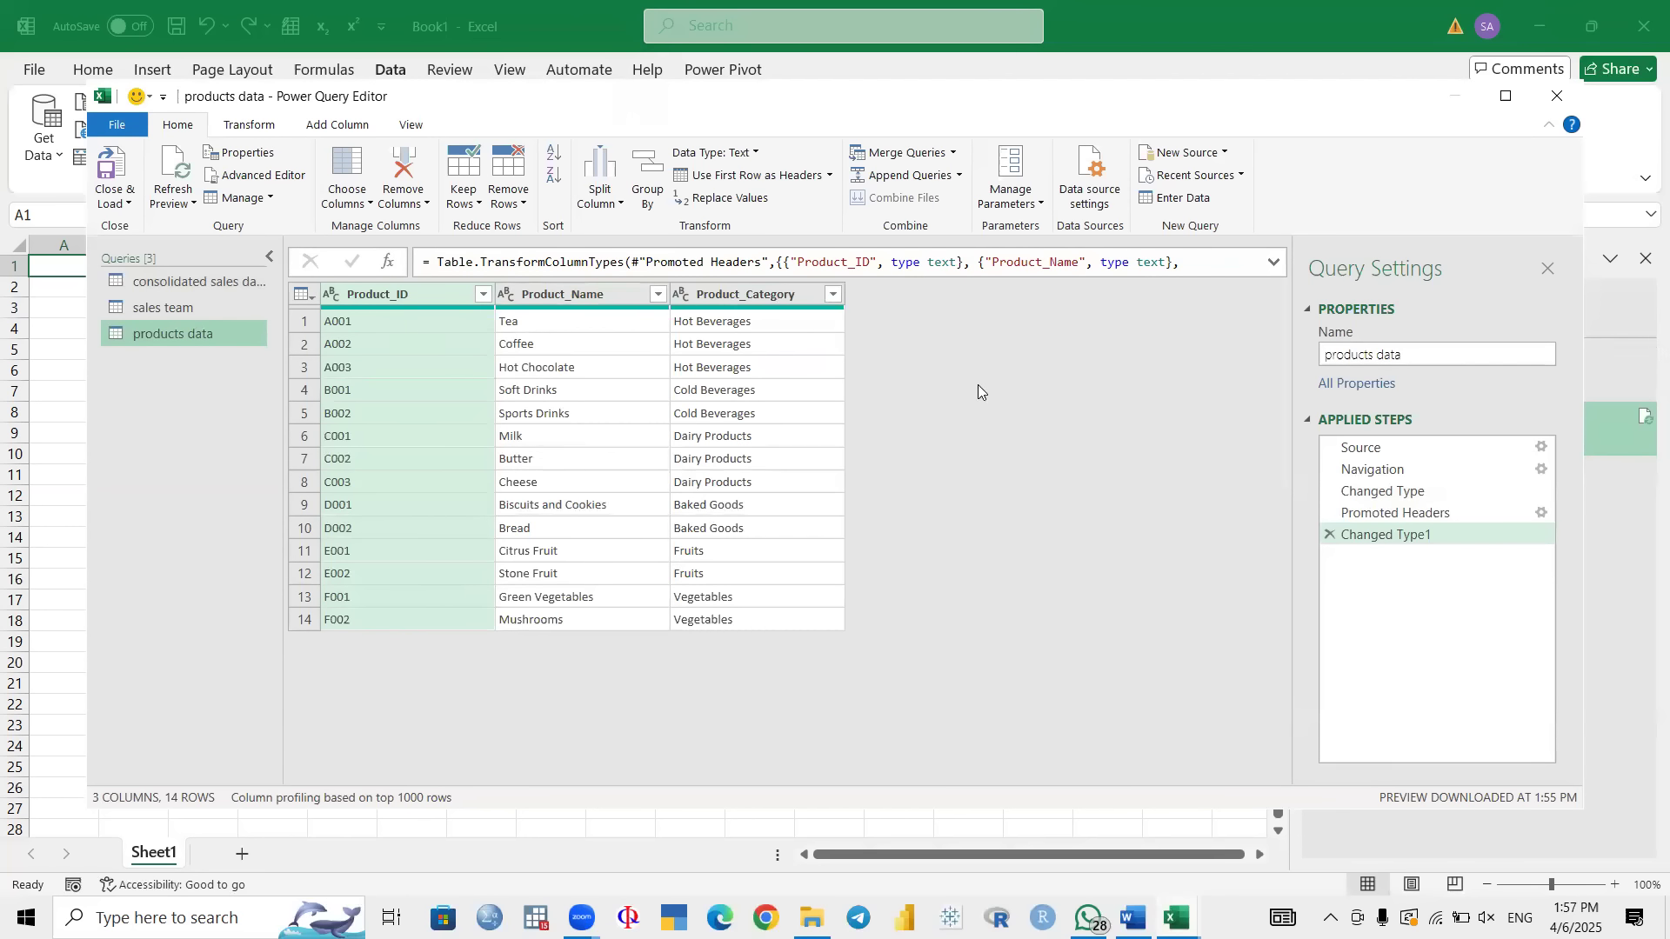
pyautogui.click(113, 169)
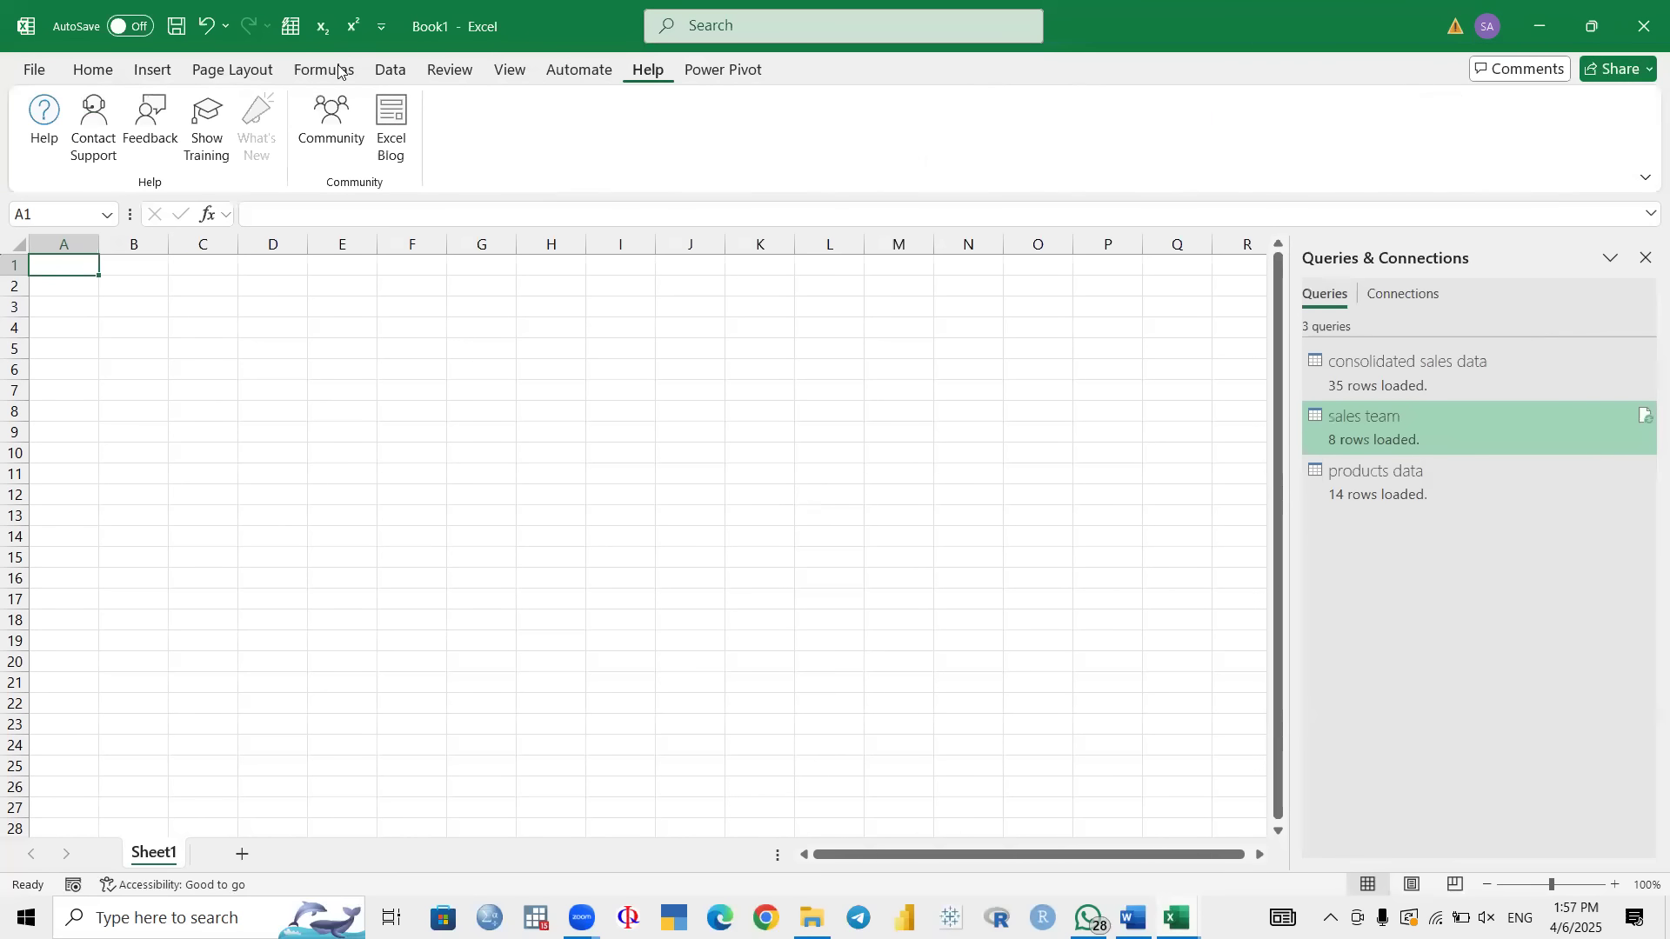
pyautogui.click(764, 133)
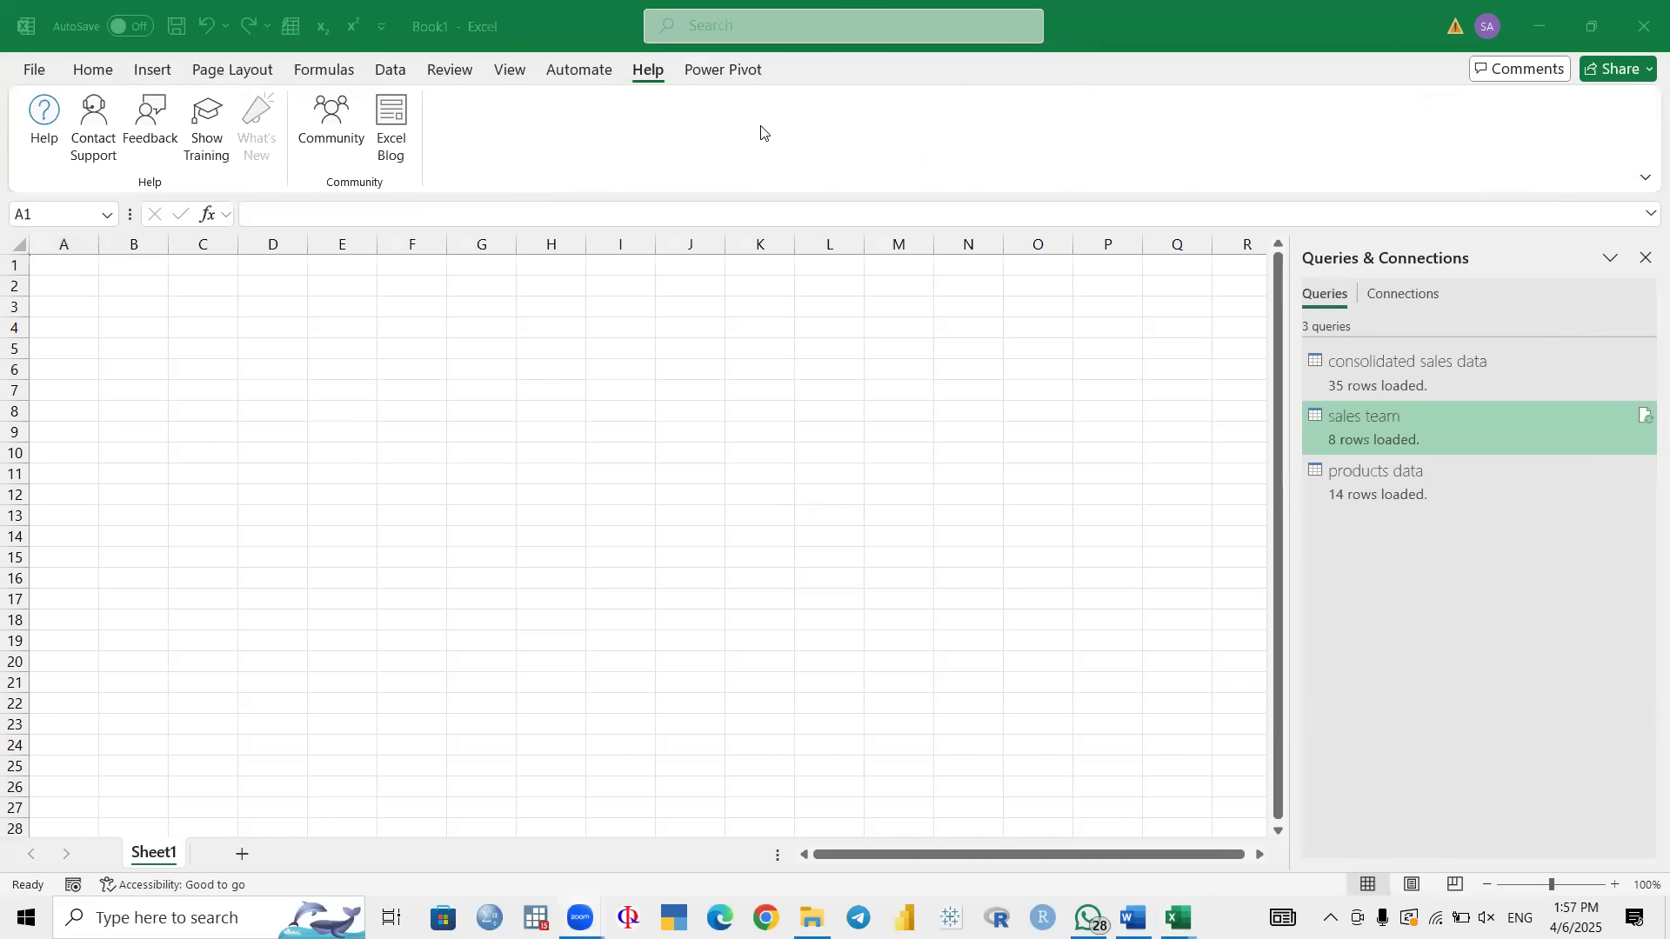
pyautogui.click(32, 72)
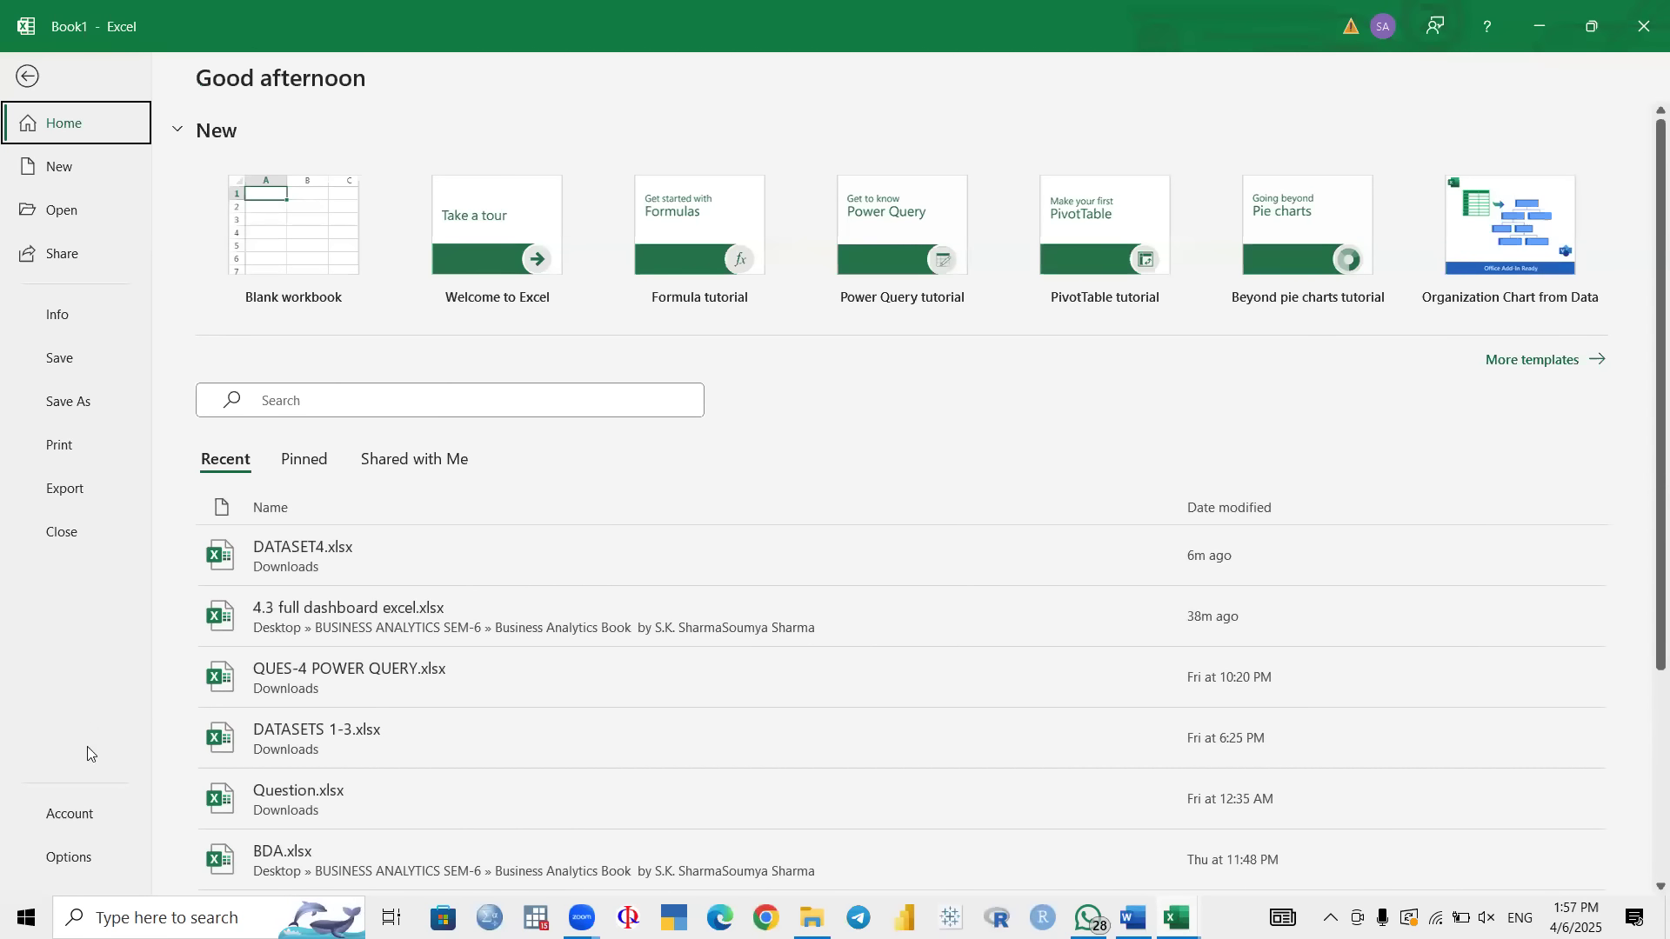
pyautogui.click(26, 77)
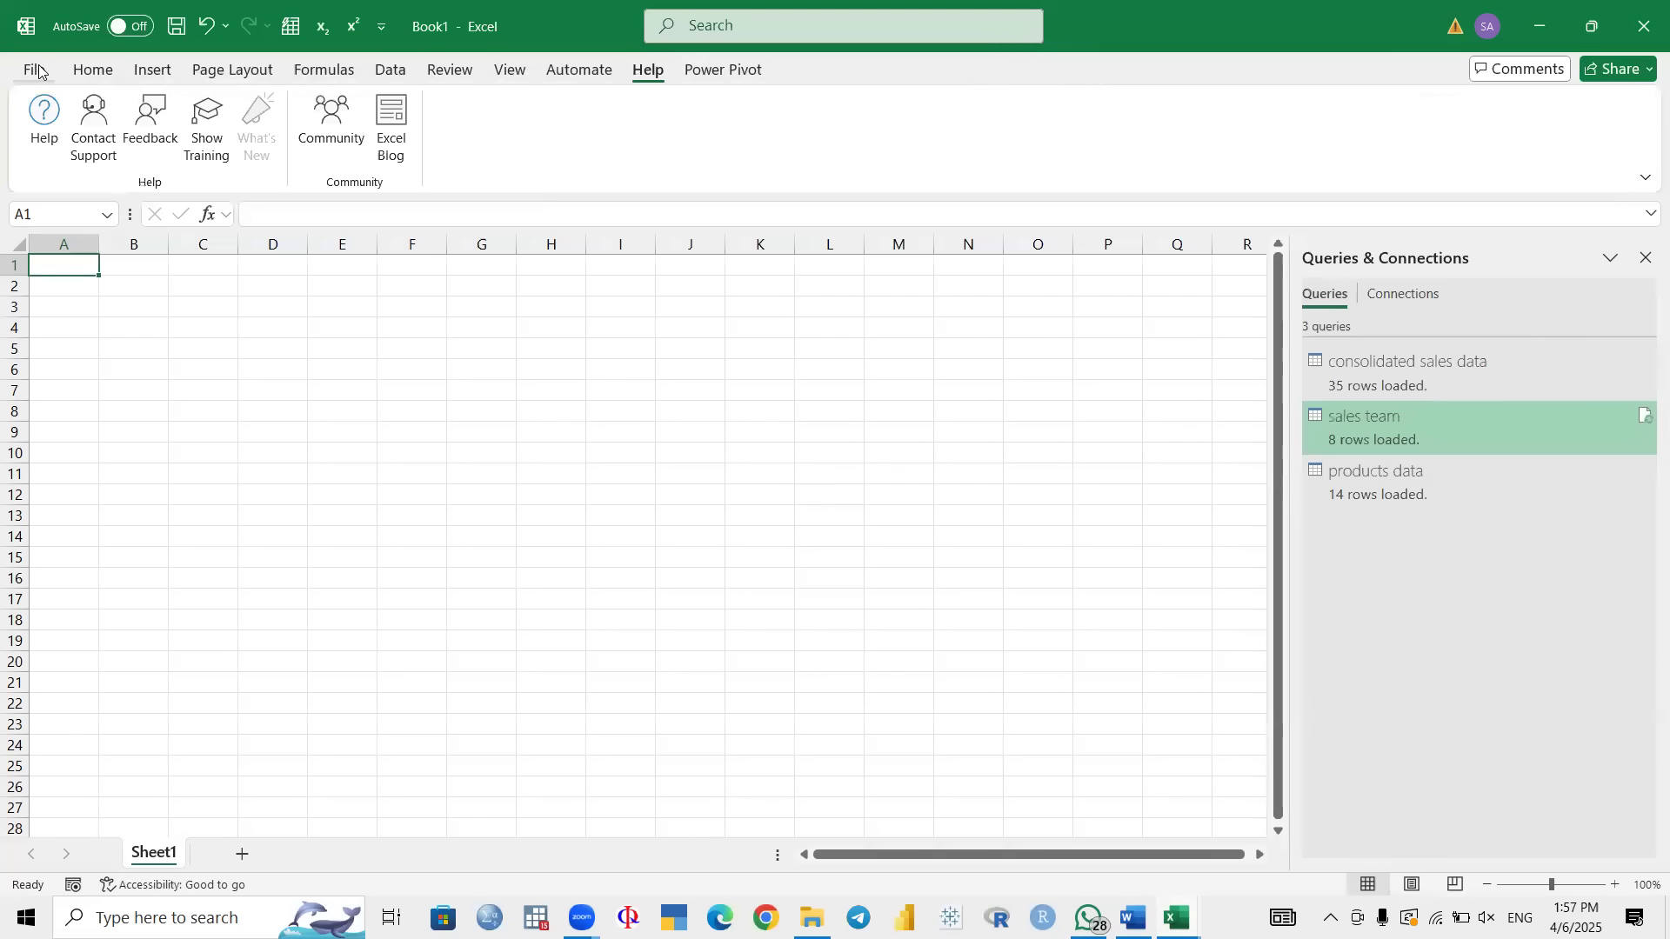
# Step: Open the COM Add-ins list from the Excel options, check the Microsoft Power Pivot for Excel entry, and confirm the list
pyautogui.click(26, 73)
pyautogui.click(70, 858)
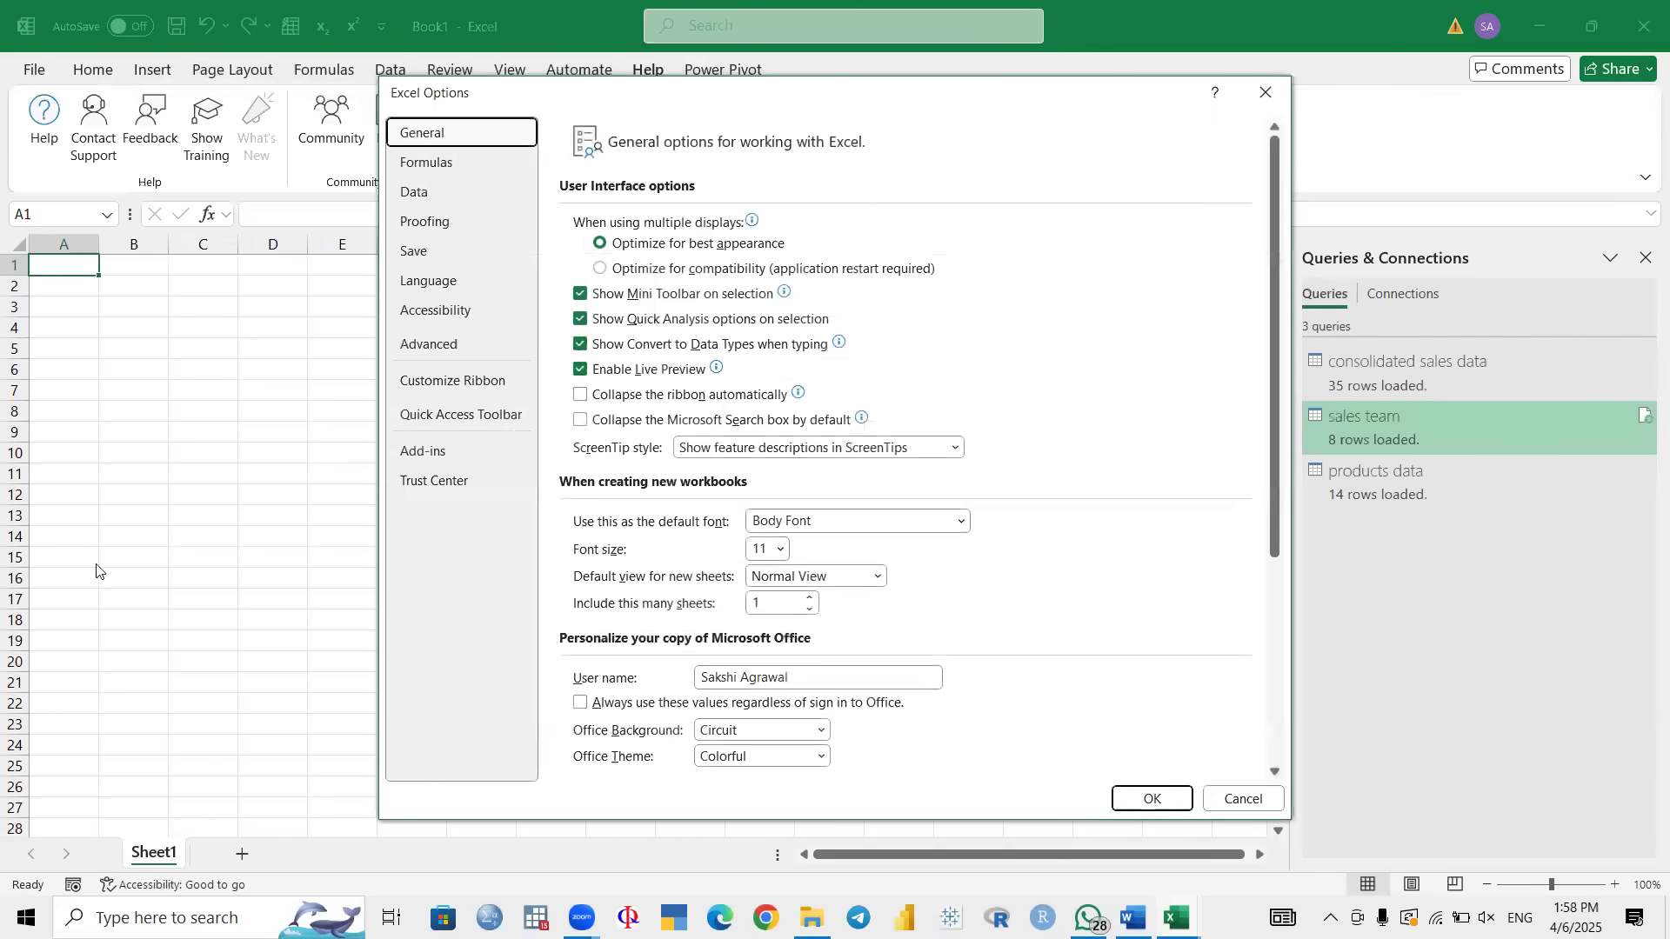
pyautogui.click(447, 458)
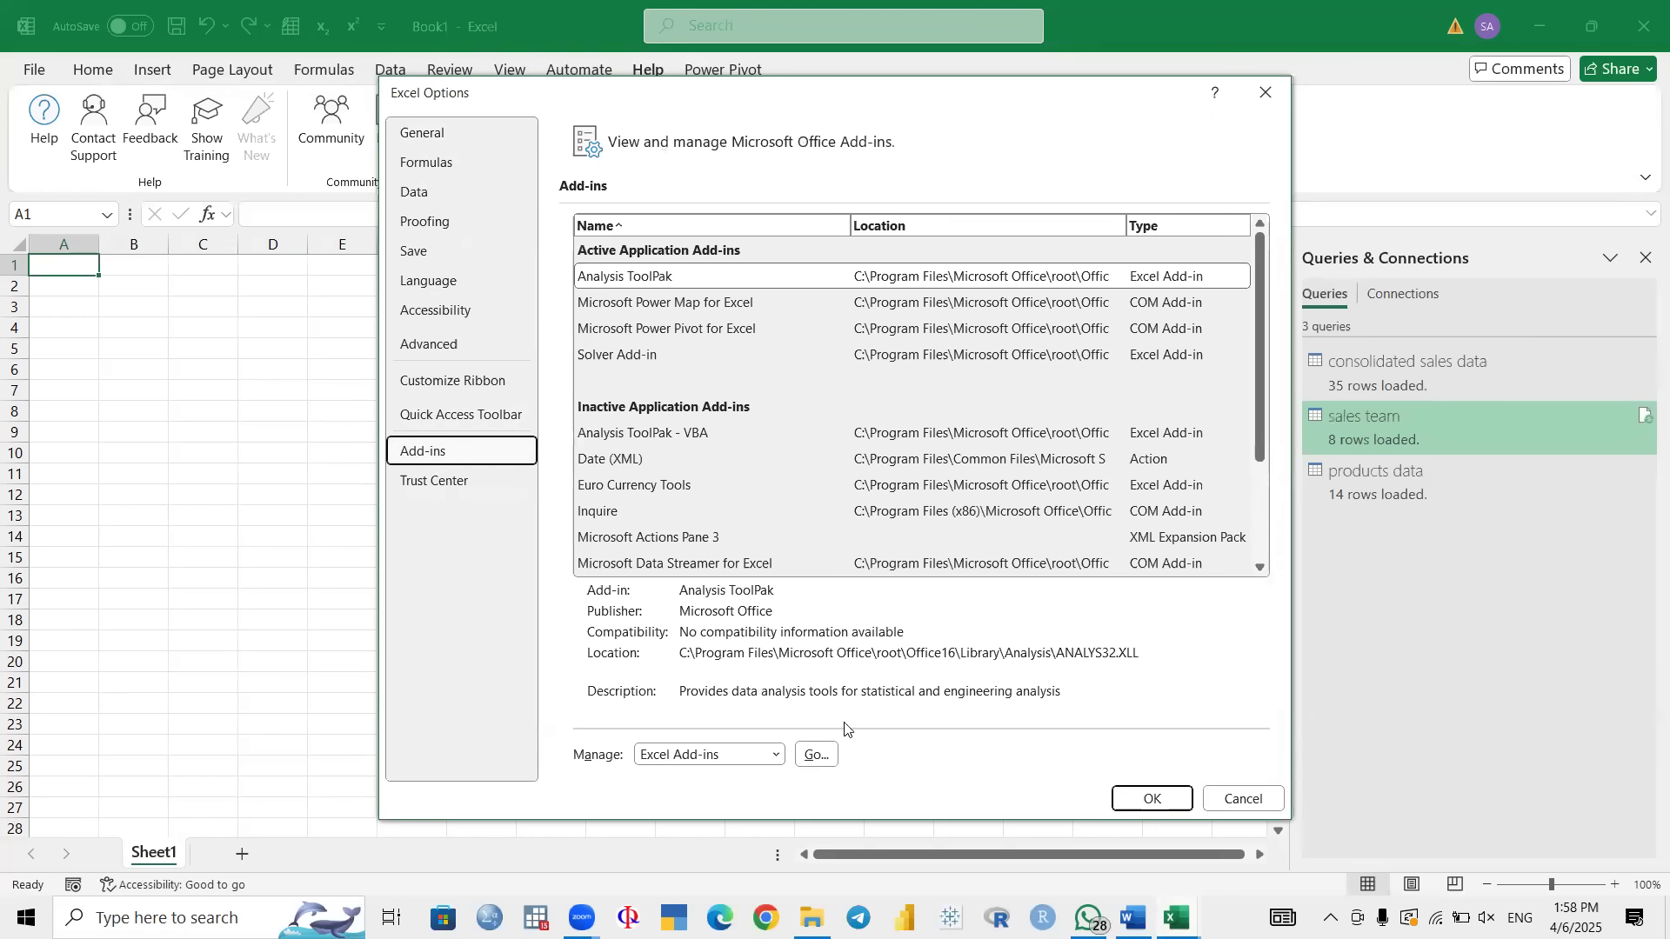
pyautogui.click(775, 755)
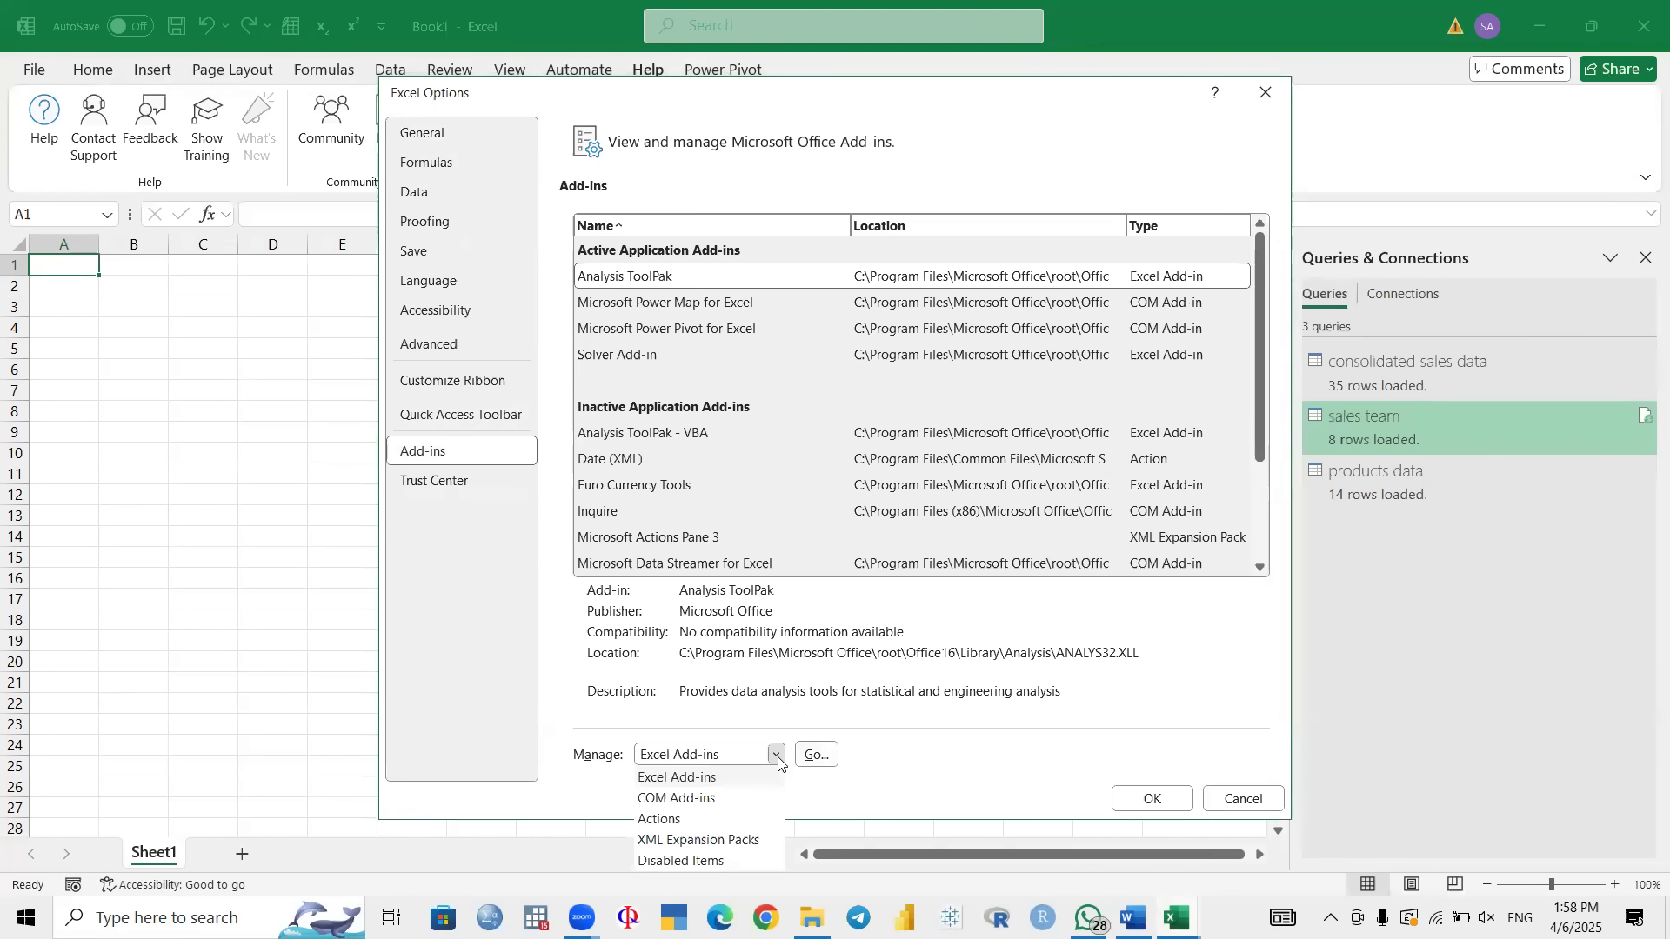
pyautogui.click(723, 801)
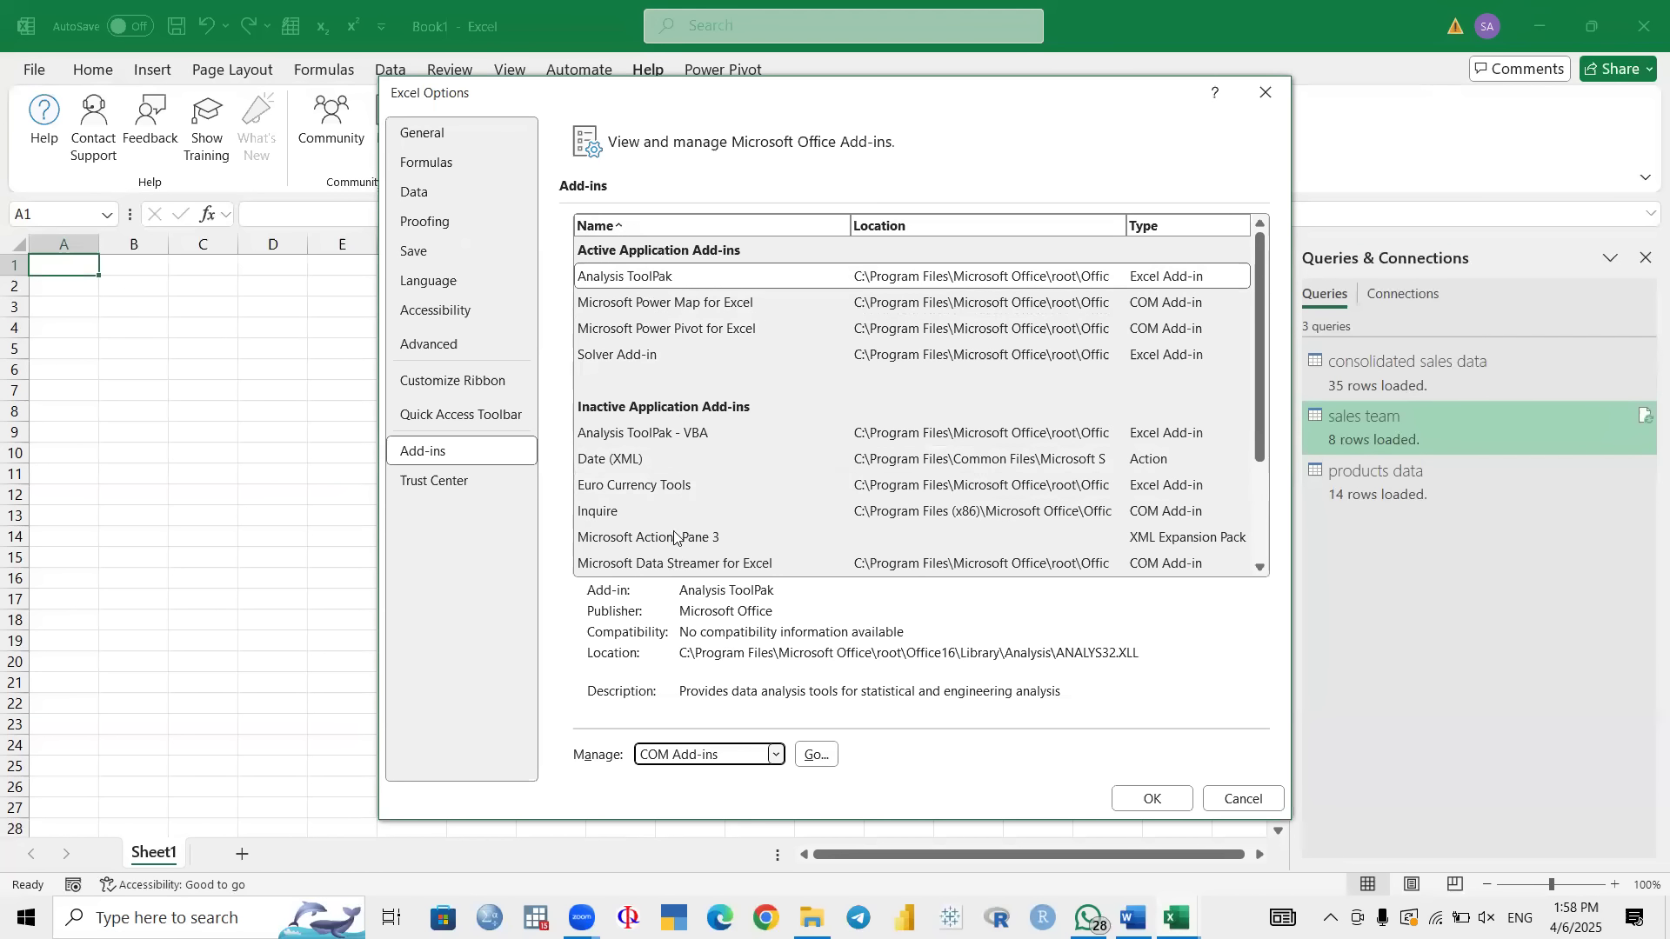
pyautogui.click(814, 756)
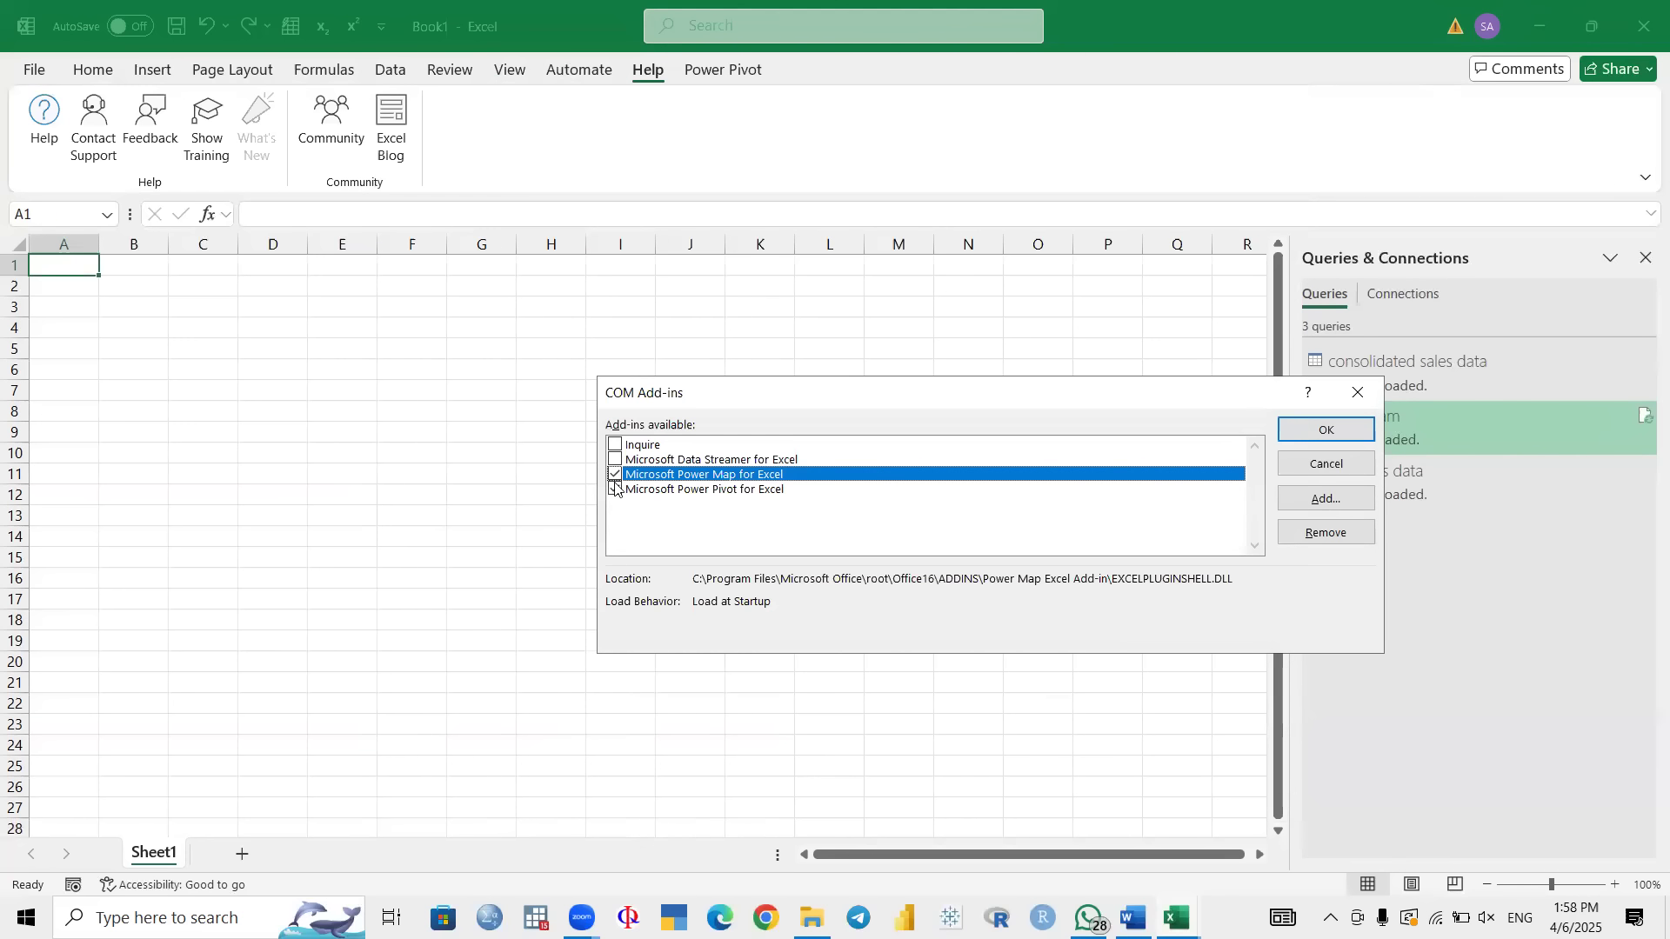
pyautogui.click(1326, 429)
pyautogui.moveTo(1326, 423)
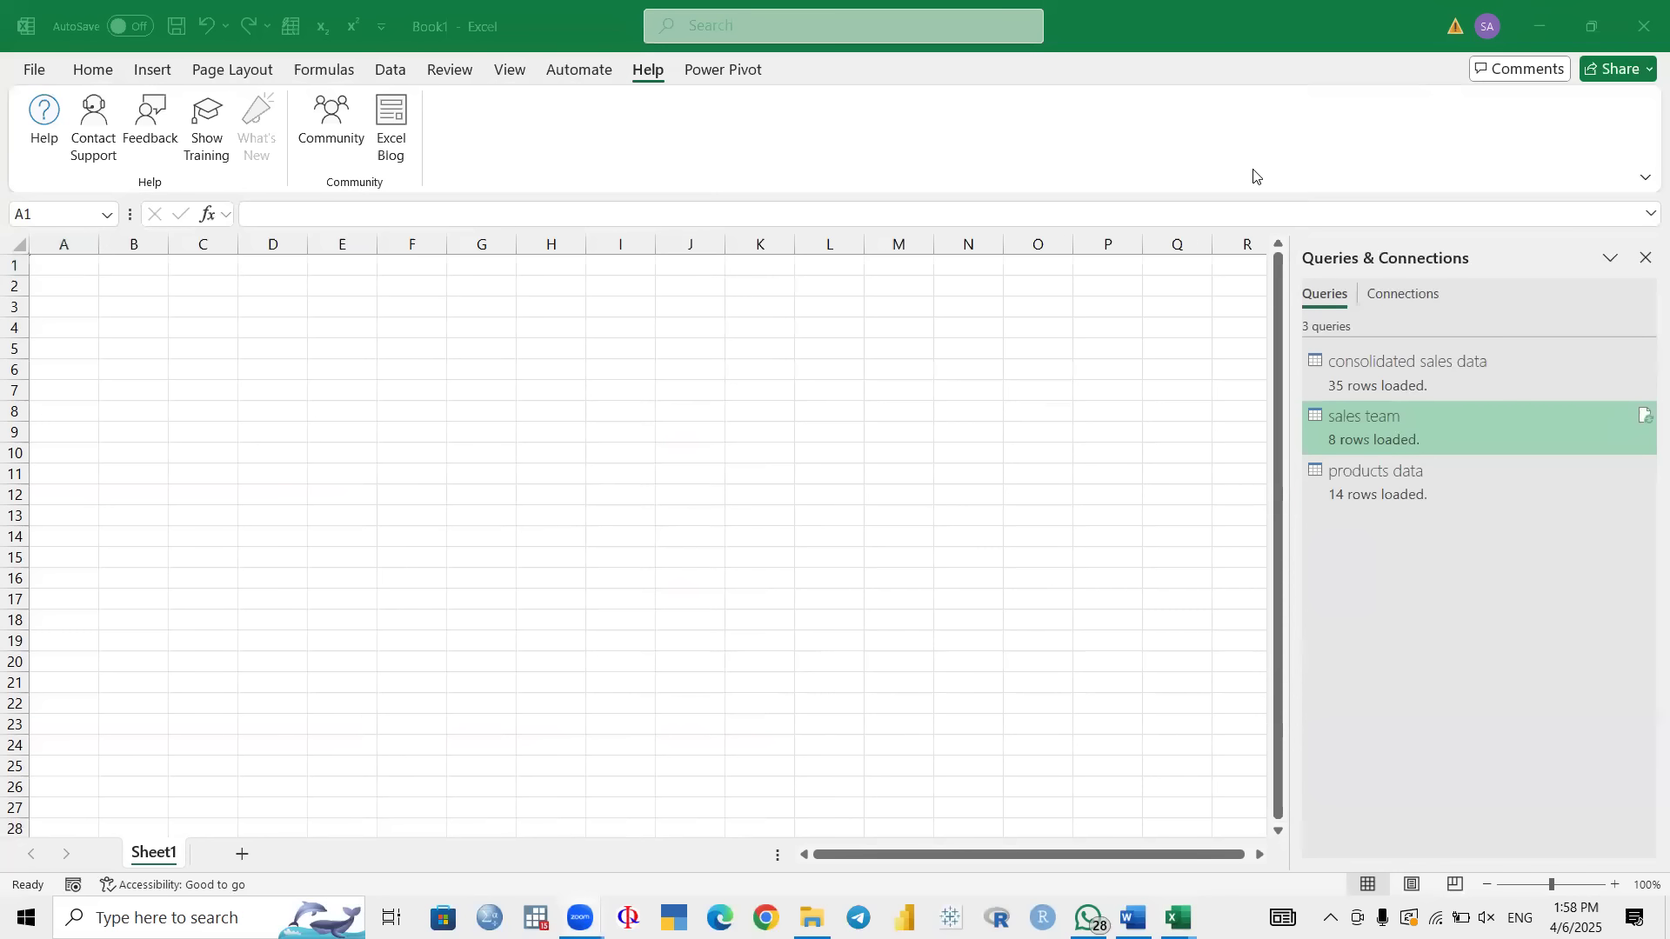
# Step: Open the data model in Power Pivot and check the relationship task in the EXCEL DASHBOARD QUES Word document before returning to it
pyautogui.click(739, 70)
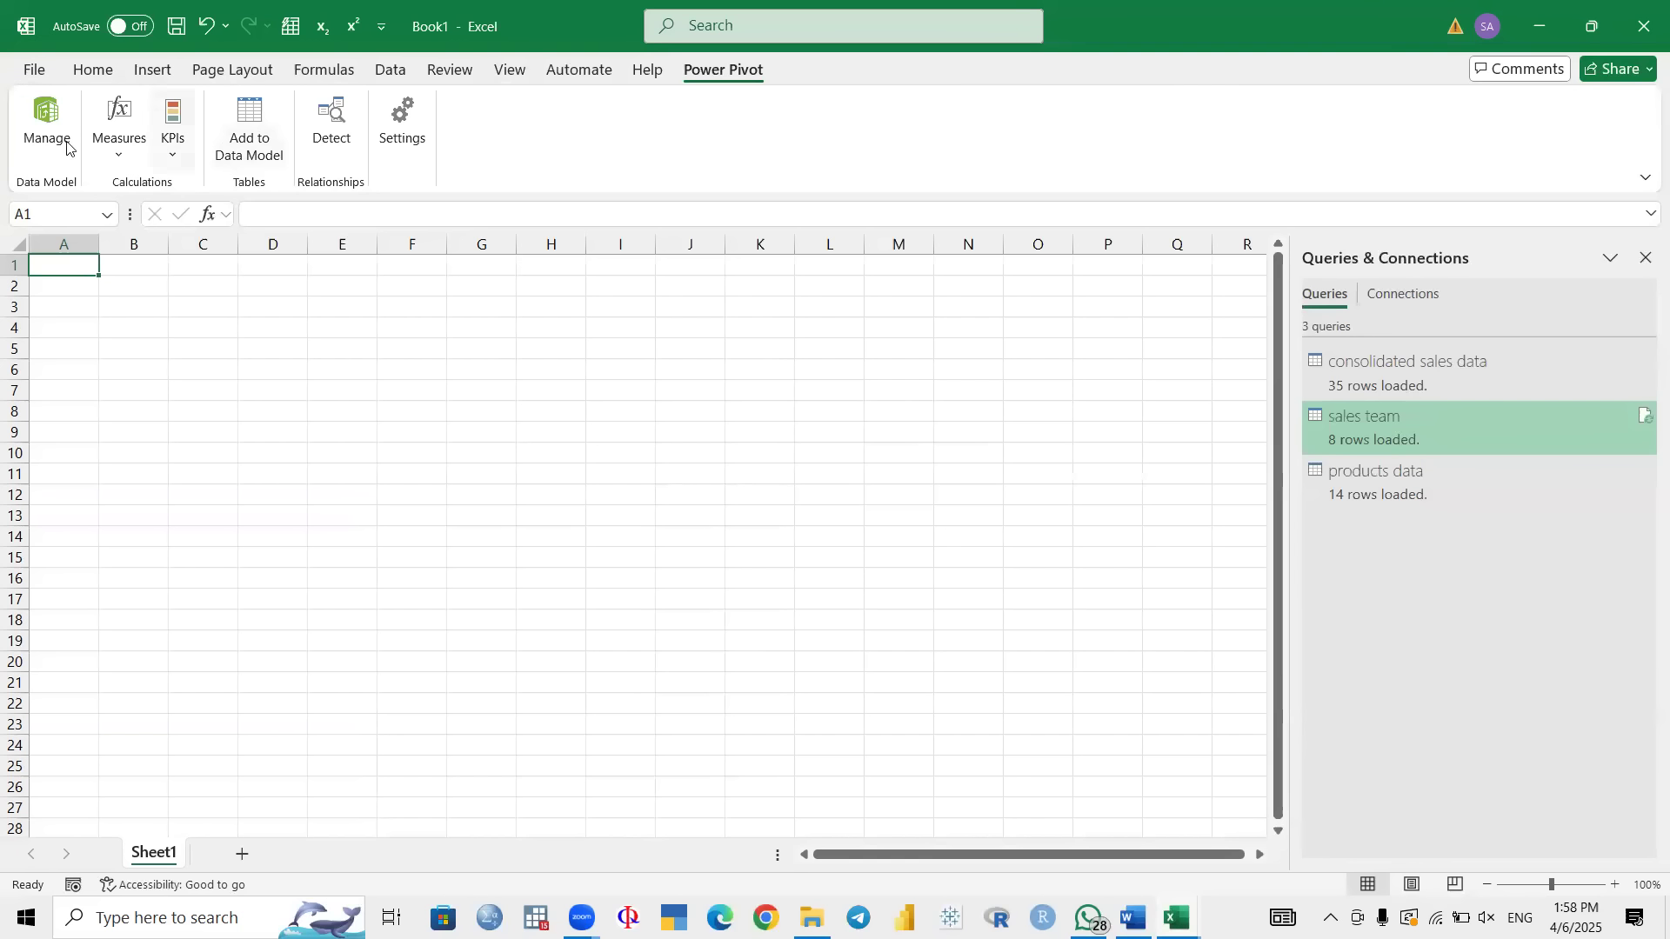
pyautogui.click(43, 115)
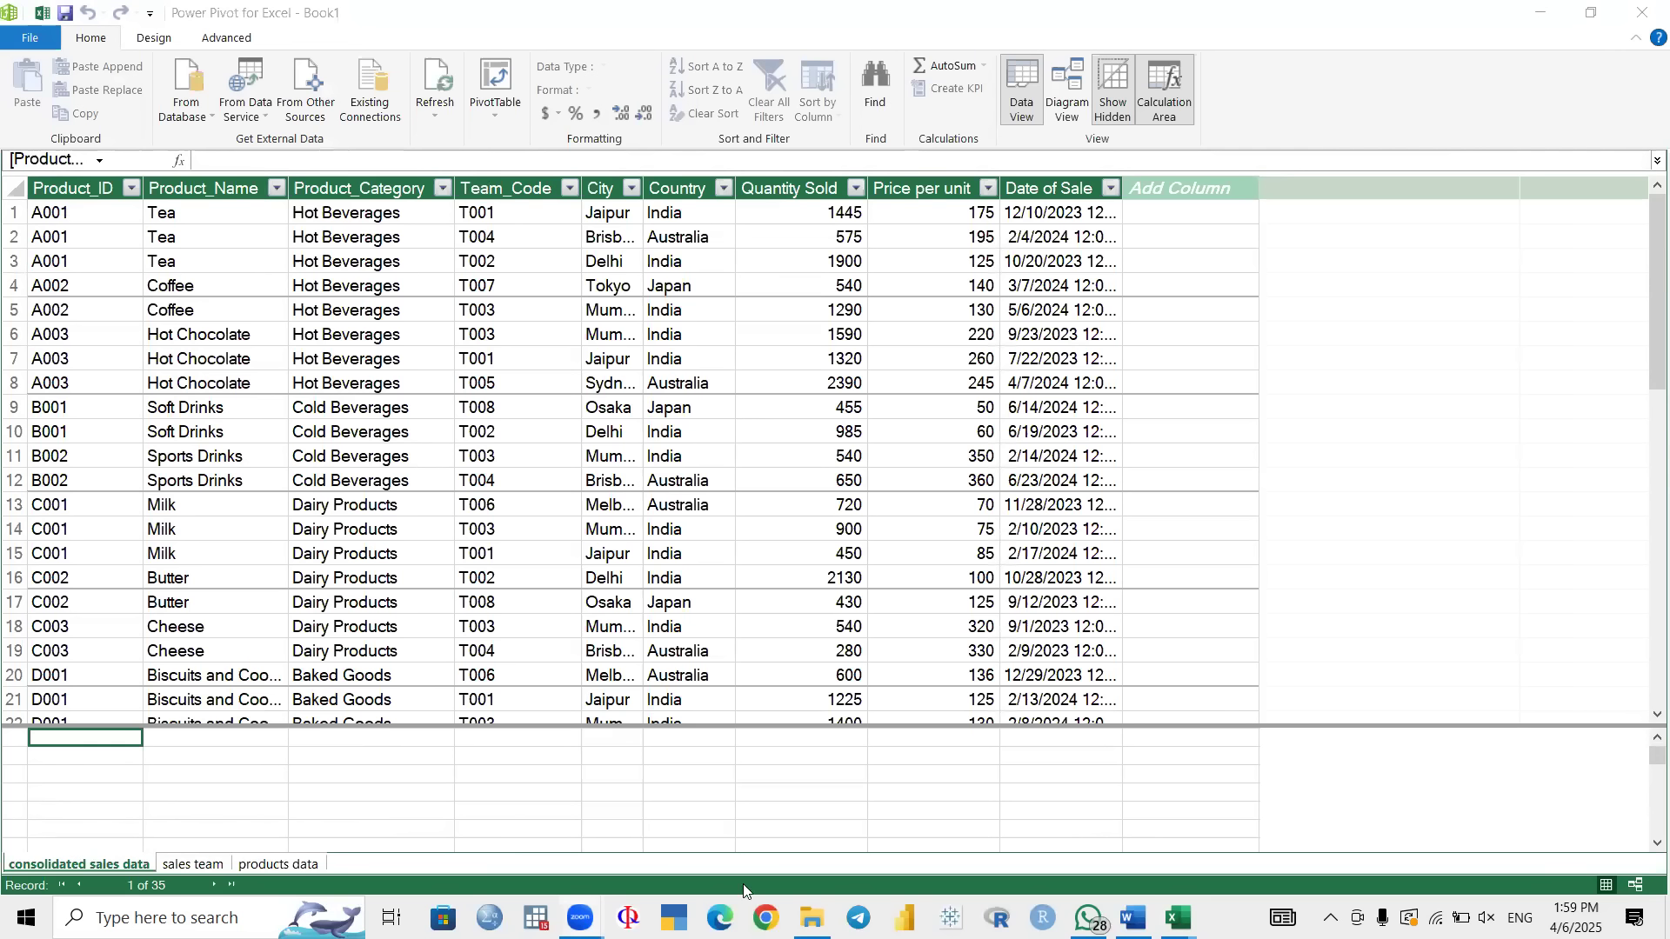
pyautogui.click(1134, 918)
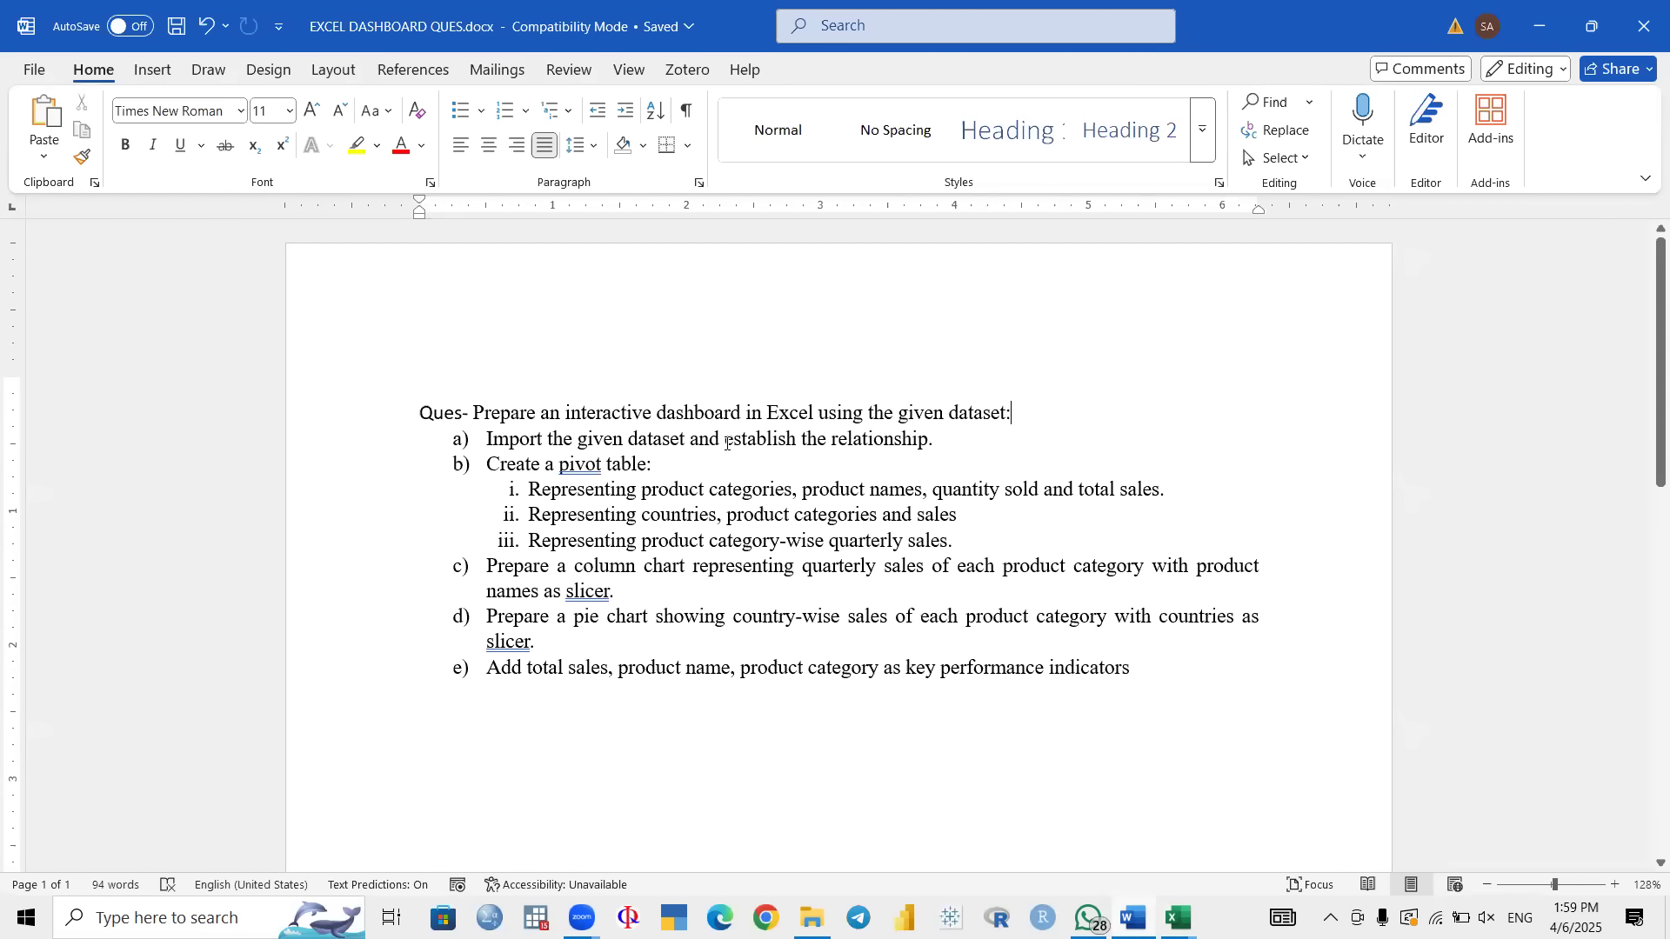
pyautogui.moveTo(727, 444); pyautogui.dragTo(936, 440)
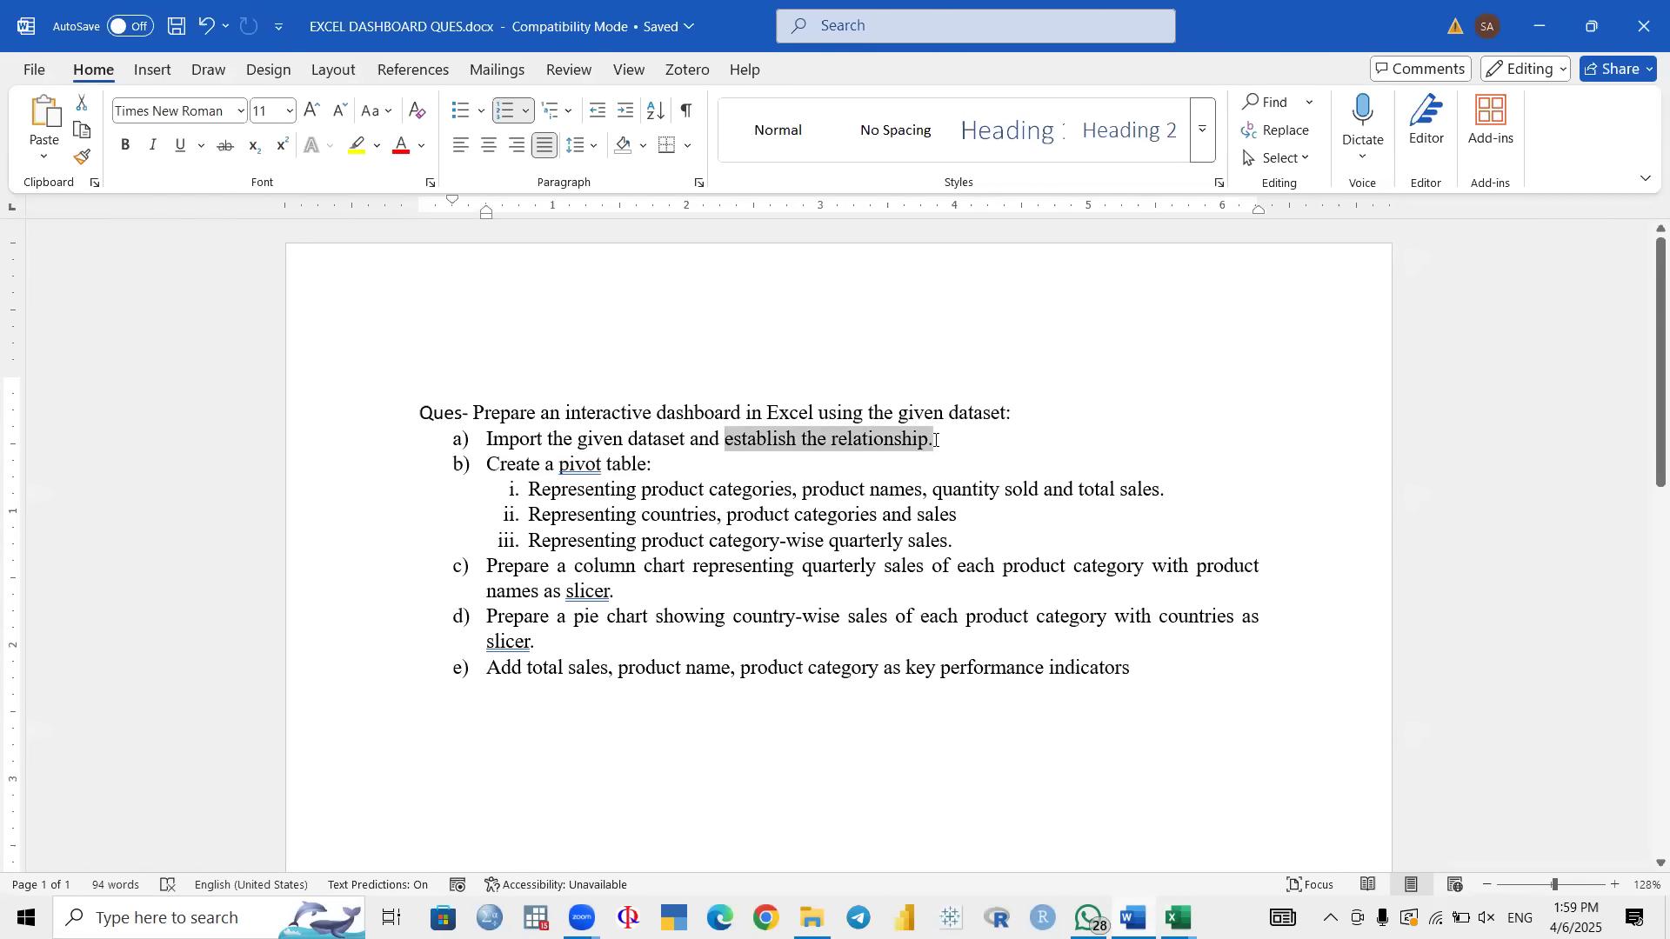
pyautogui.click(936, 440)
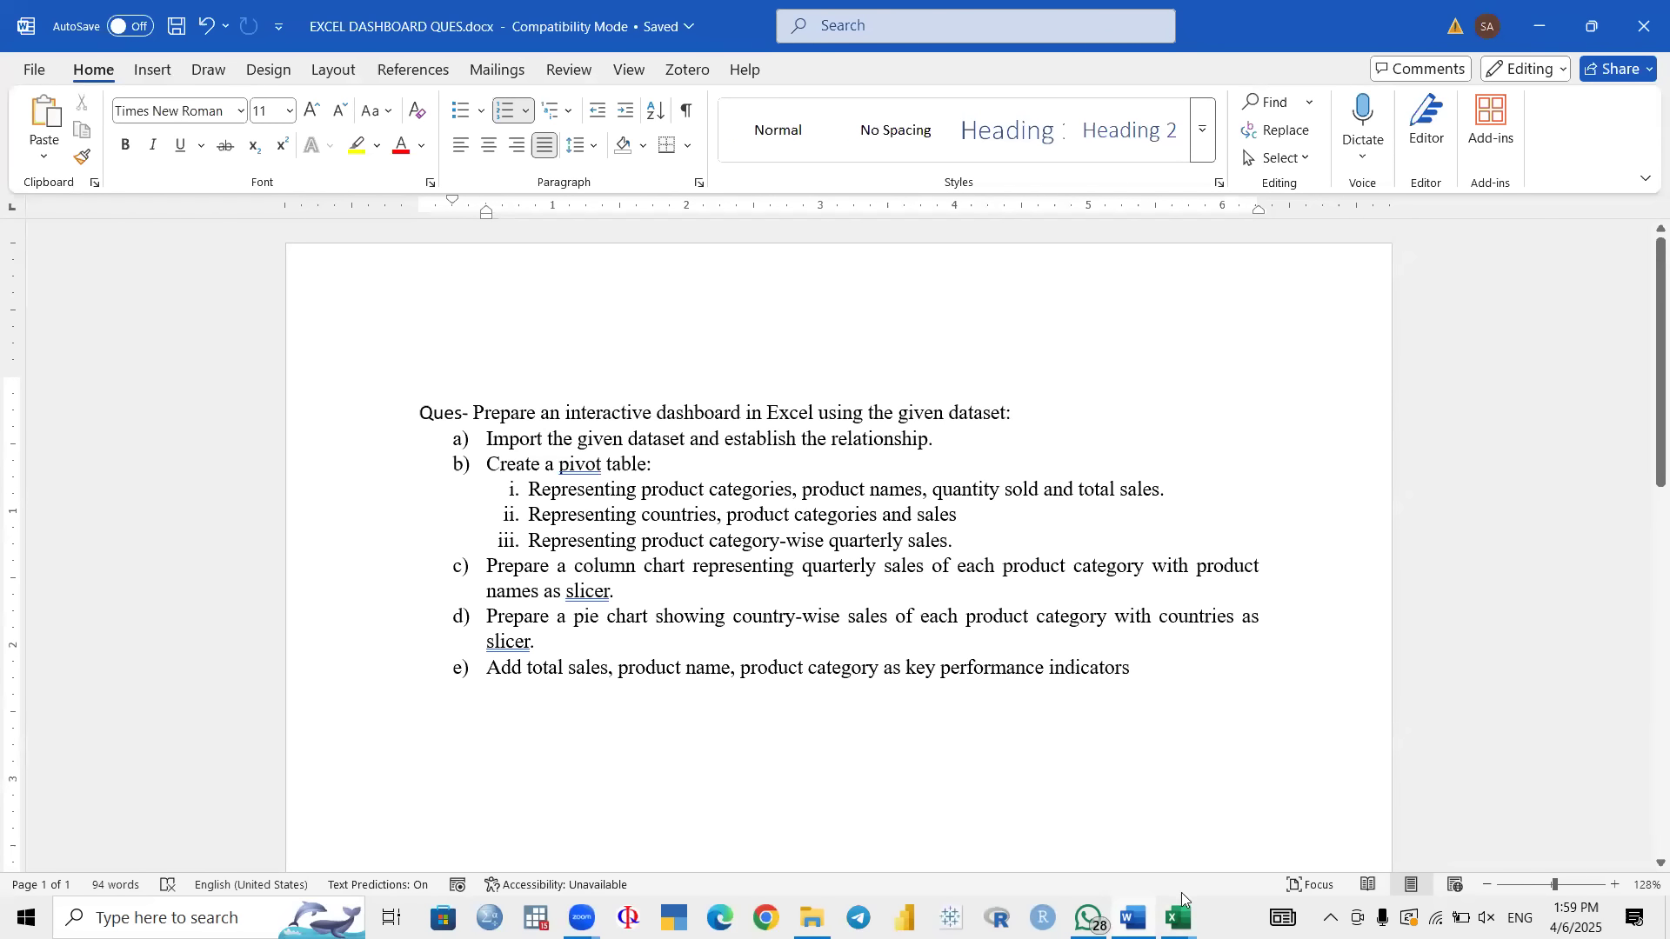
pyautogui.click(1180, 915)
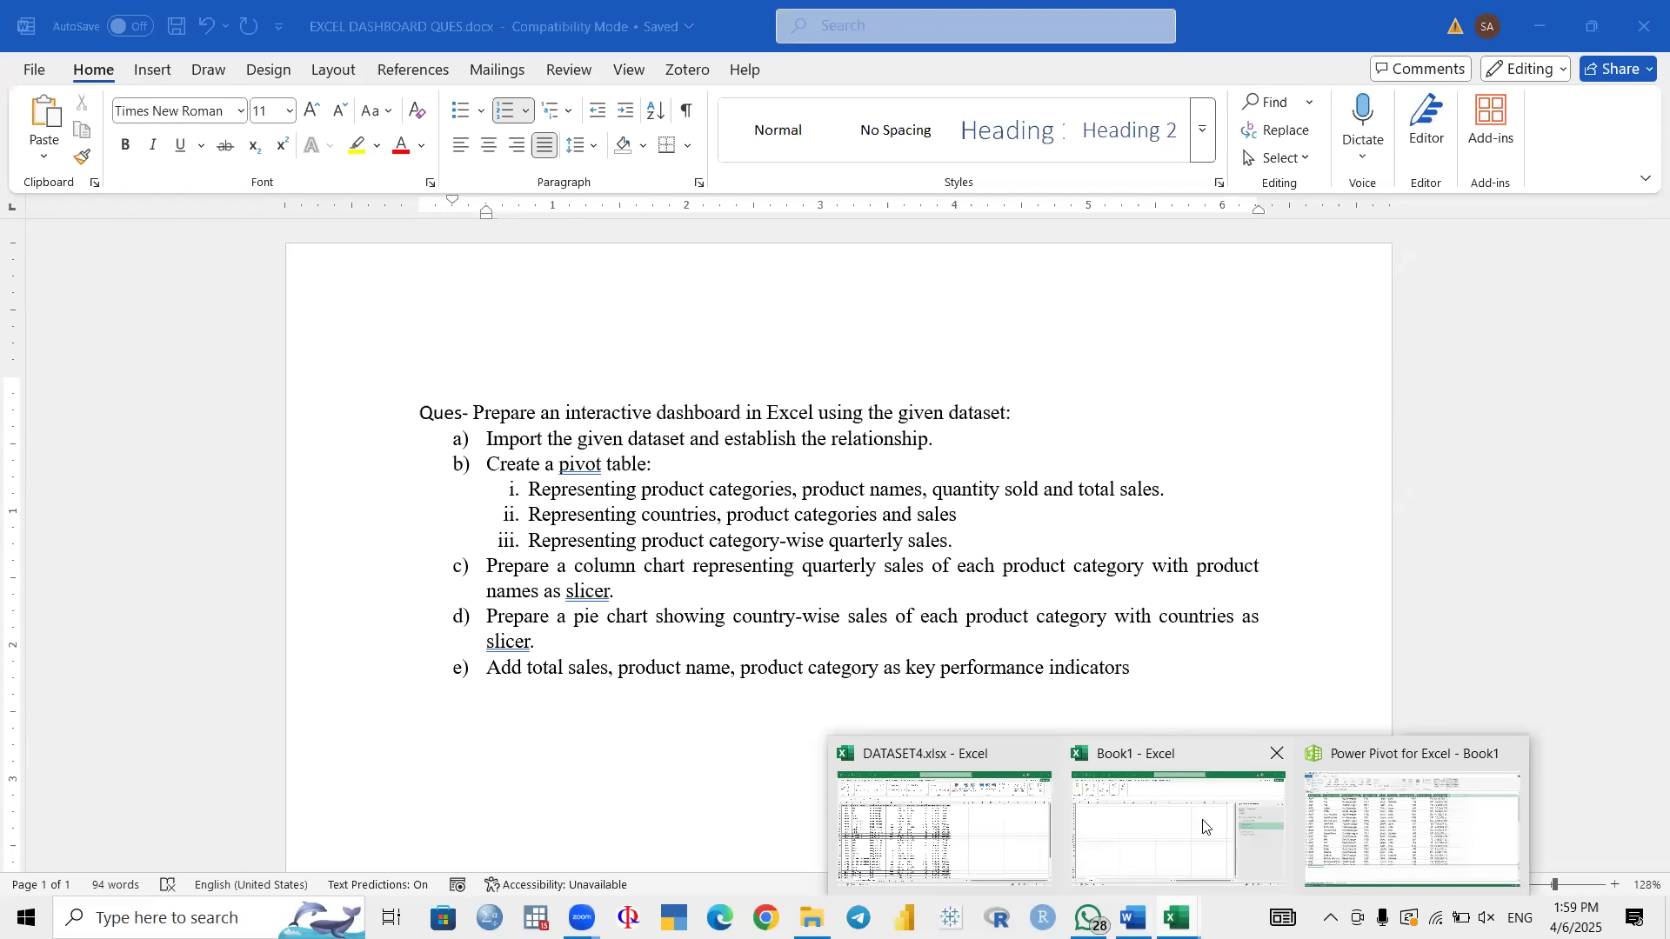
pyautogui.click(1414, 831)
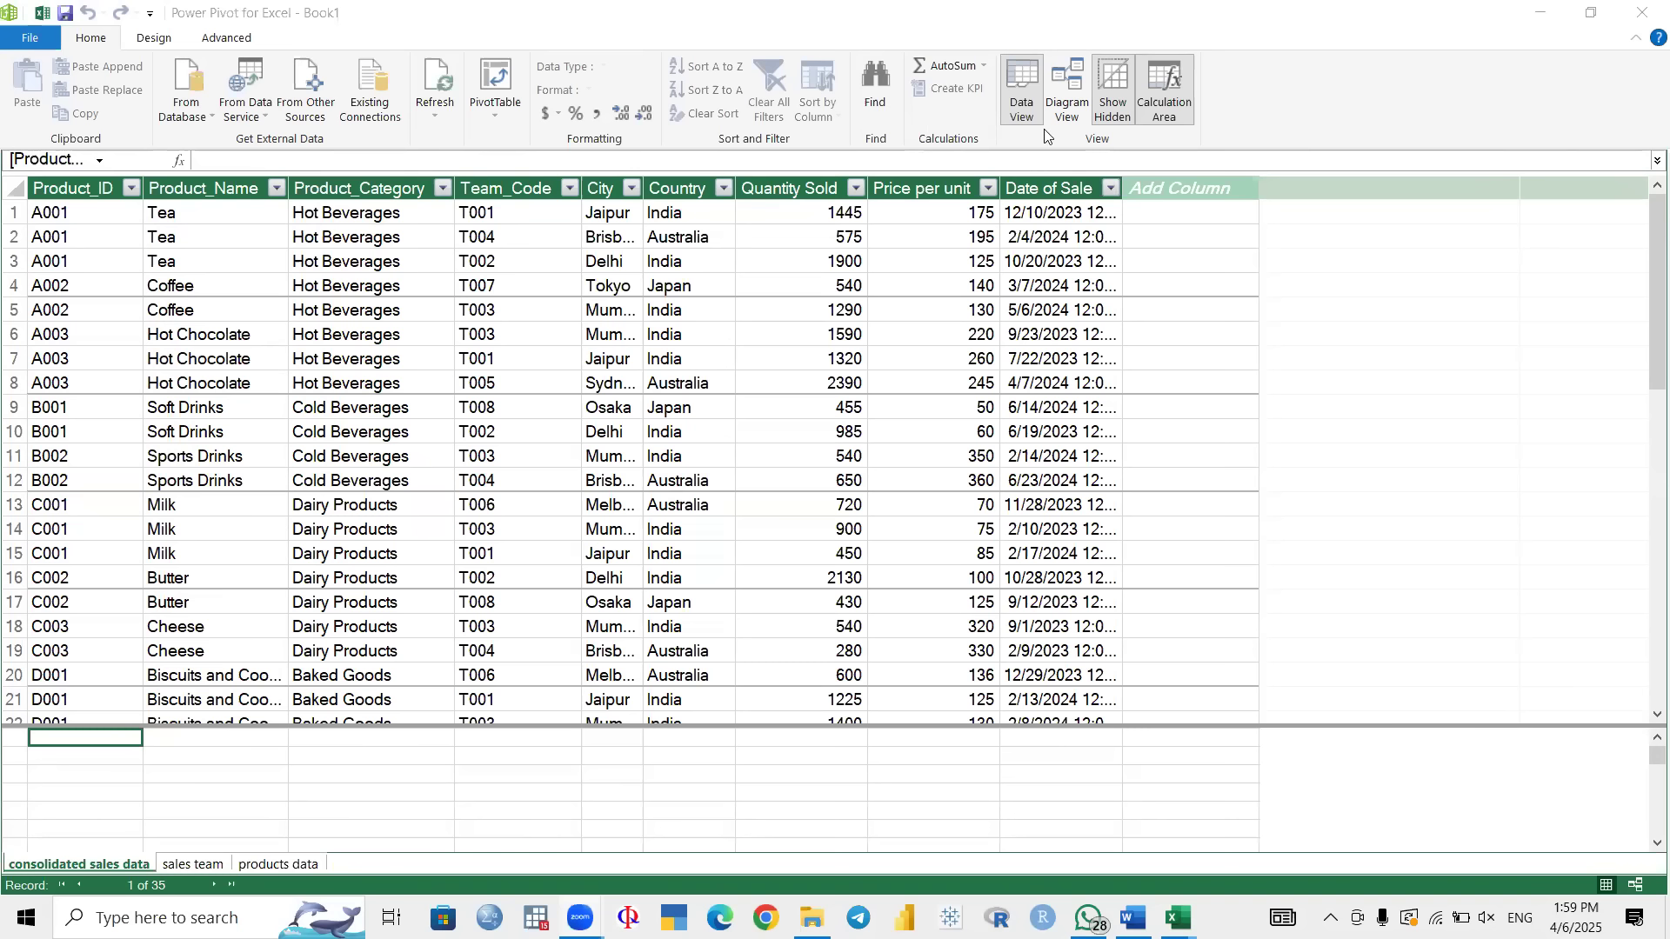
# Step: Show the model as a diagram, place products data above sales team, and enlarge consolidated sales data beside them to show all fields
pyautogui.click(1065, 83)
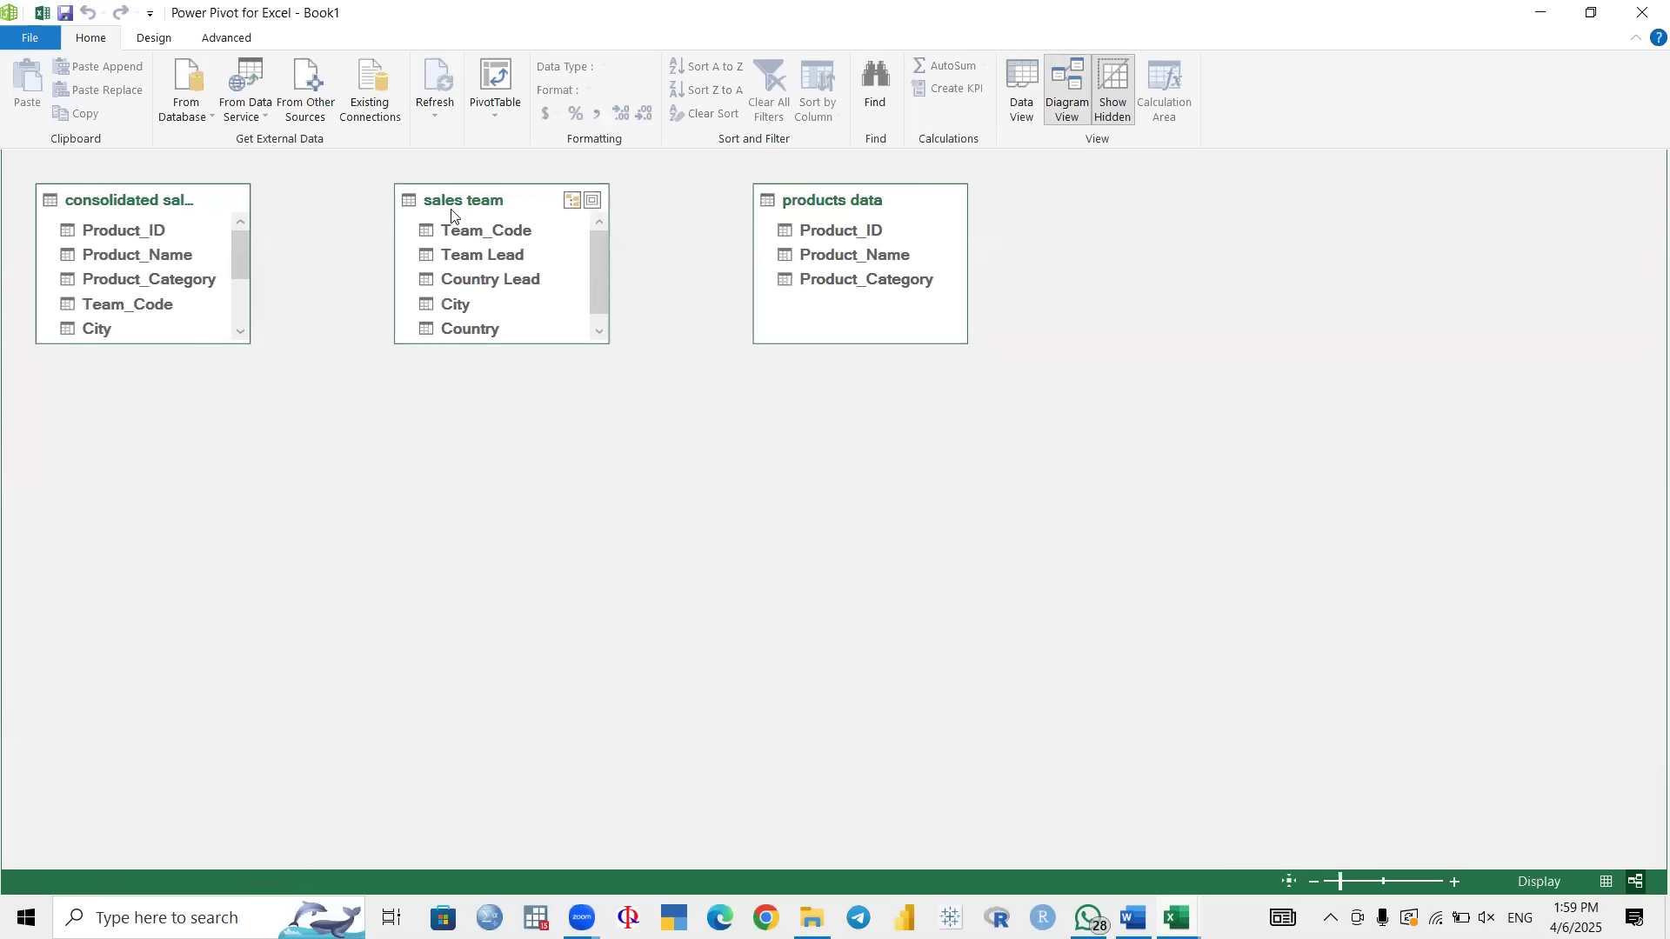
pyautogui.moveTo(511, 207); pyautogui.dragTo(536, 511)
pyautogui.moveTo(857, 202); pyautogui.dragTo(399, 196)
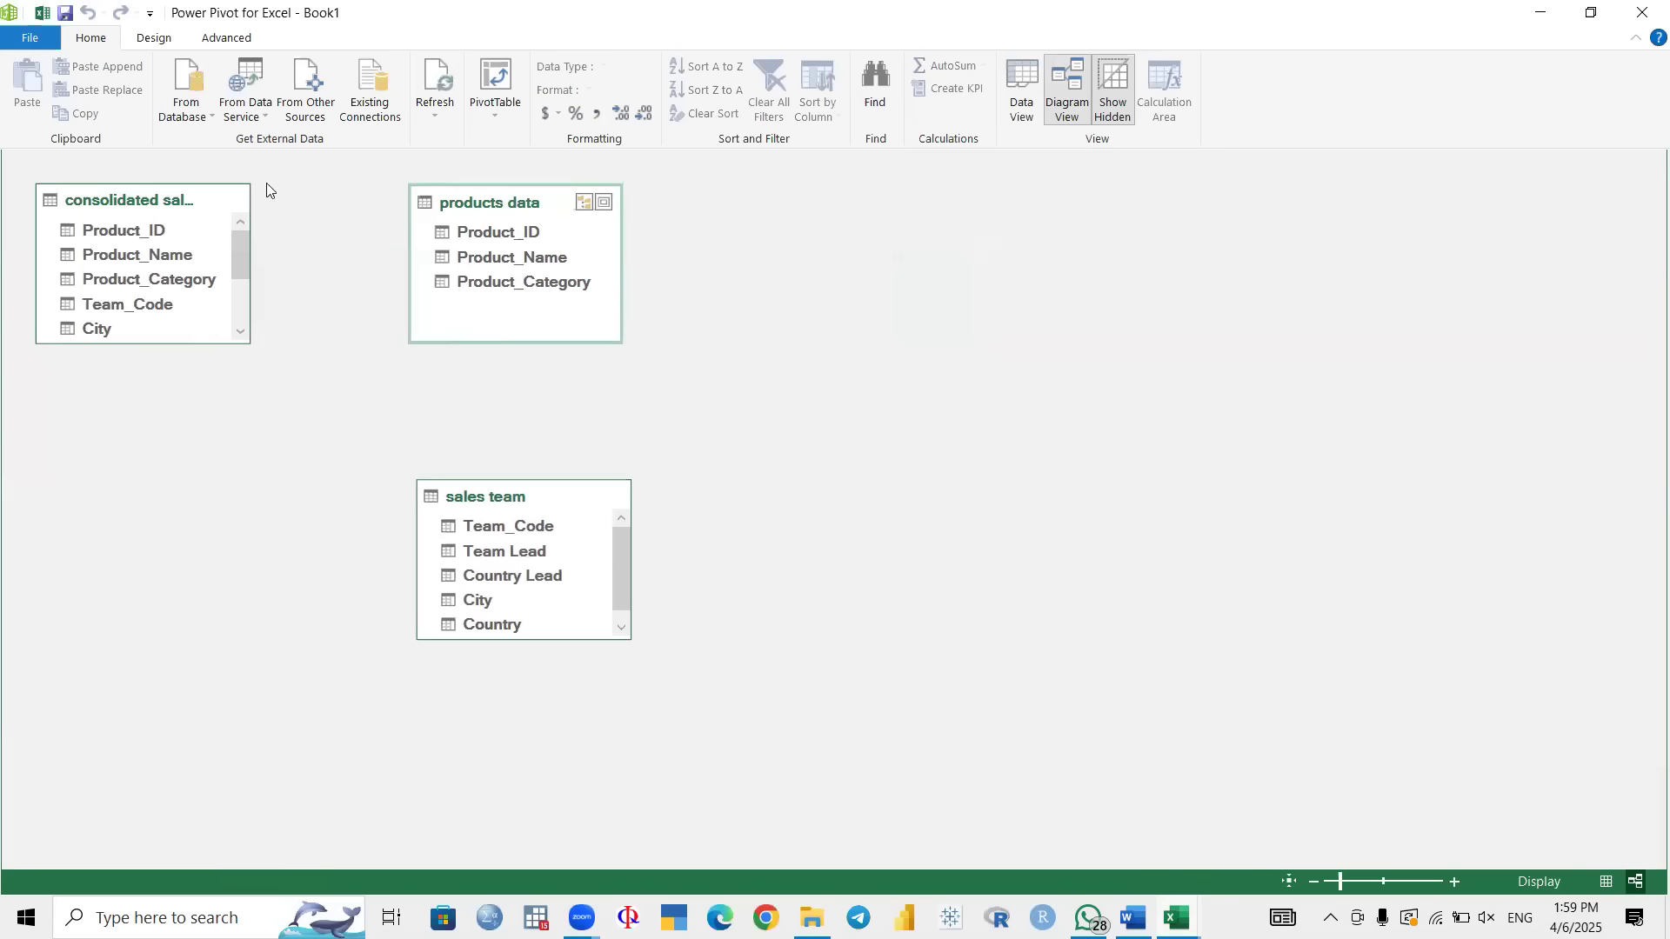
pyautogui.moveTo(185, 195); pyautogui.dragTo(184, 347)
pyautogui.moveTo(154, 495); pyautogui.dragTo(162, 625)
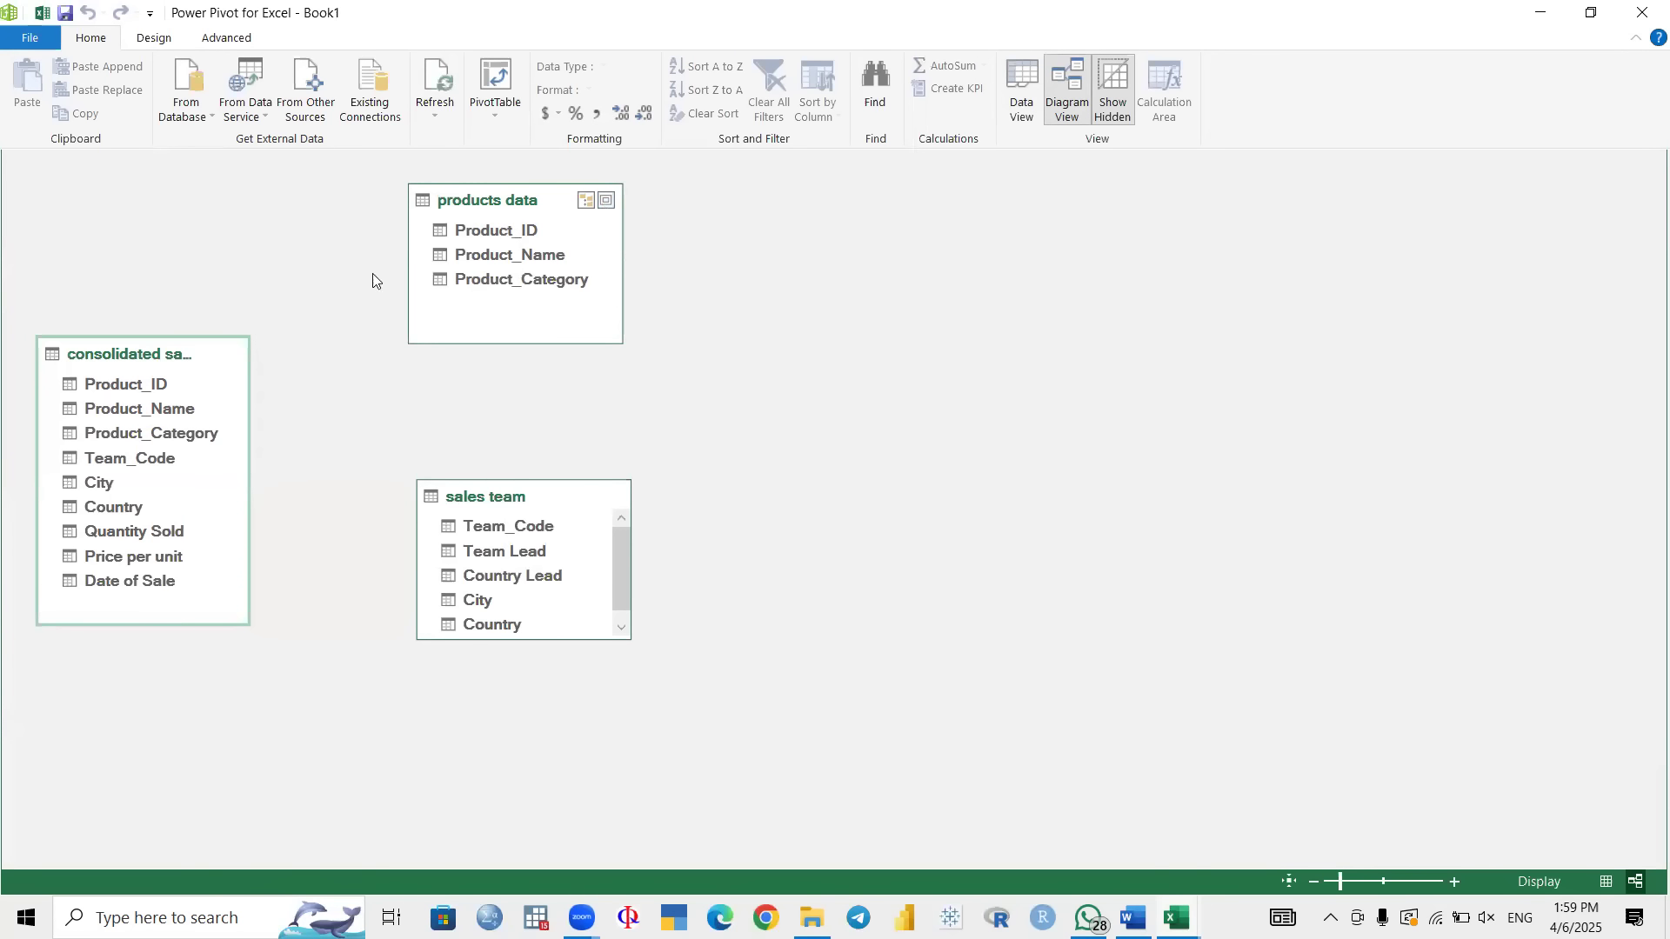
# Step: Create a relationship between the consolidated sales data and products data tables on Product_ID
pyautogui.moveTo(141, 390); pyautogui.dragTo(445, 240)
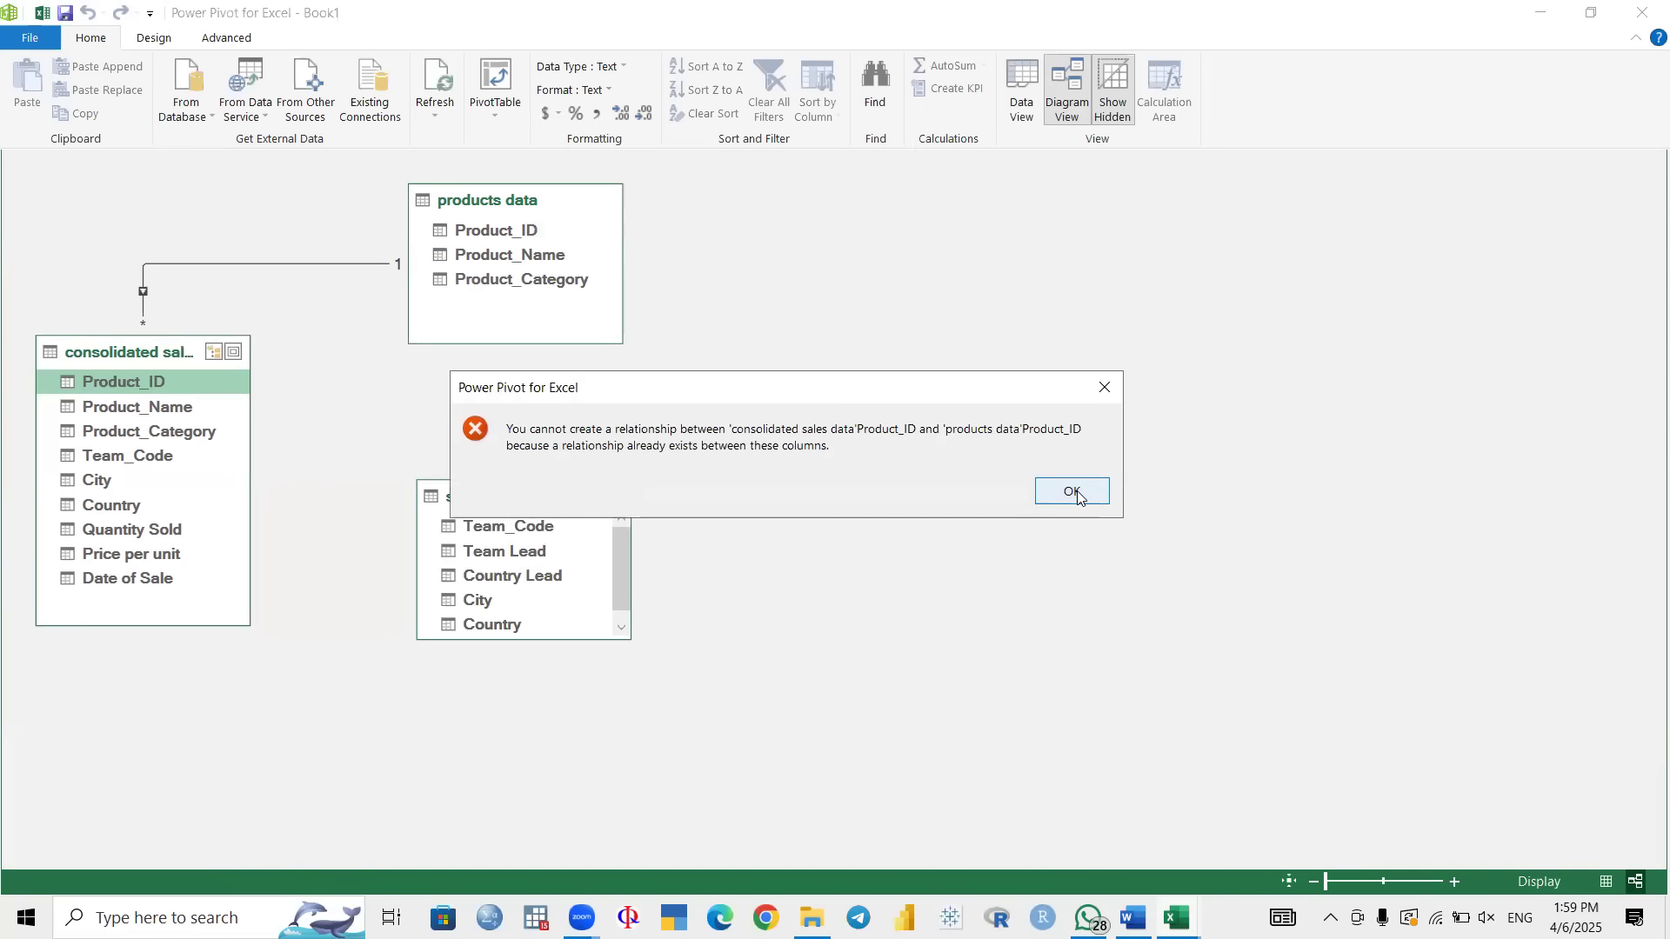
pyautogui.click(1072, 492)
pyautogui.moveTo(198, 371); pyautogui.dragTo(431, 231)
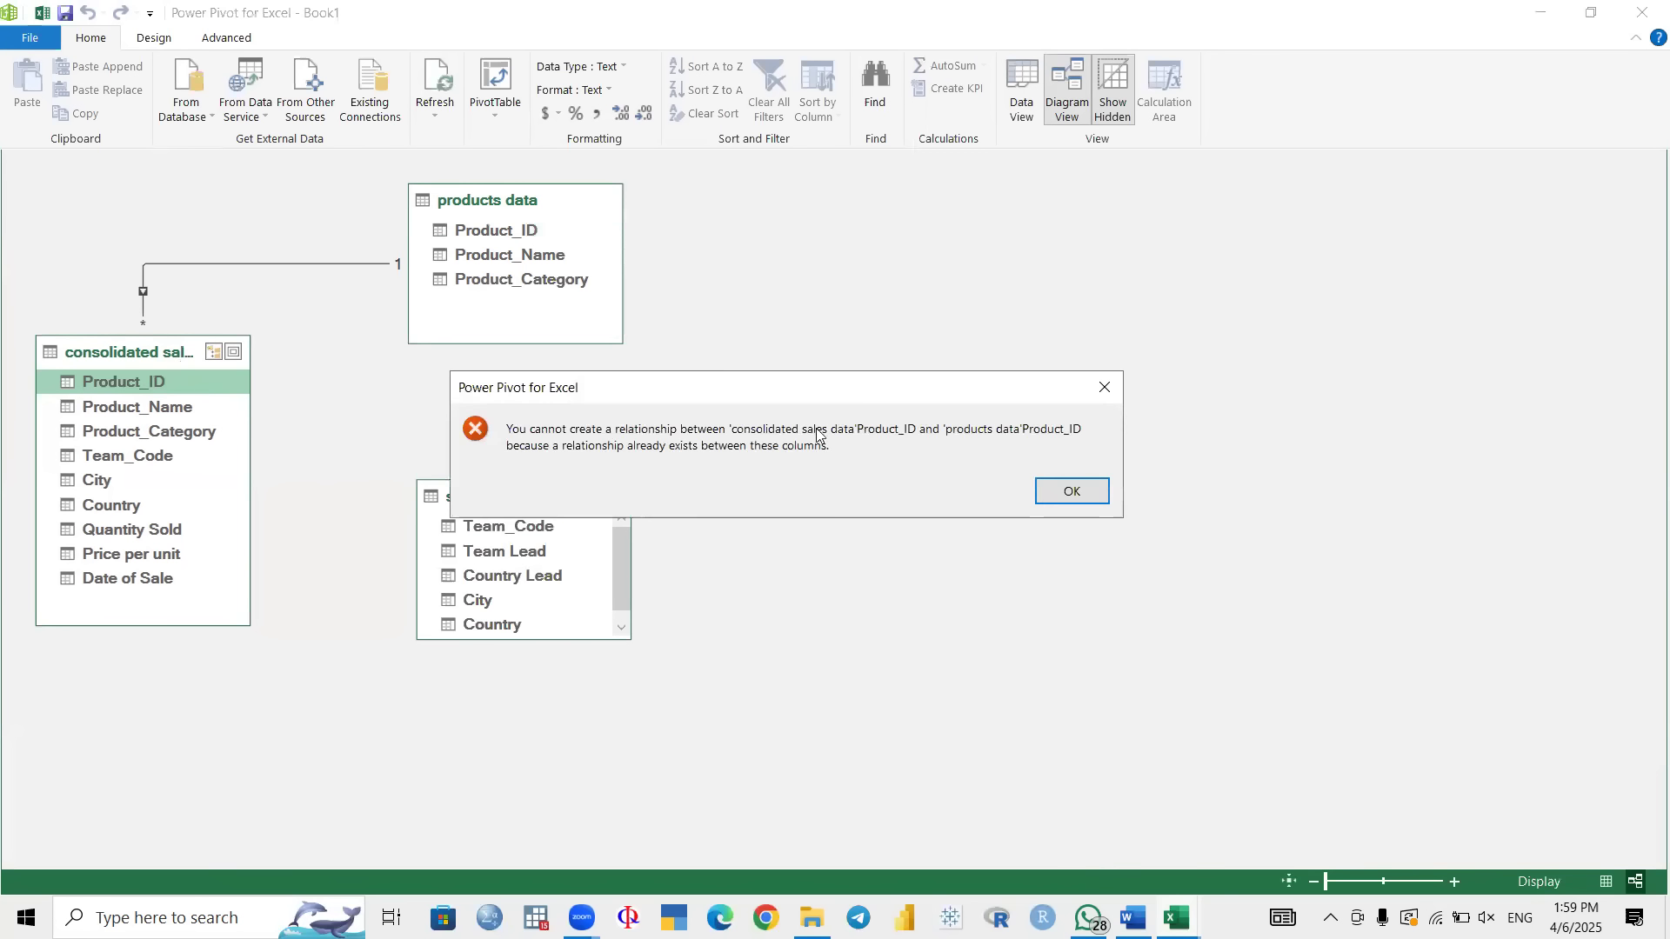
pyautogui.click(1072, 493)
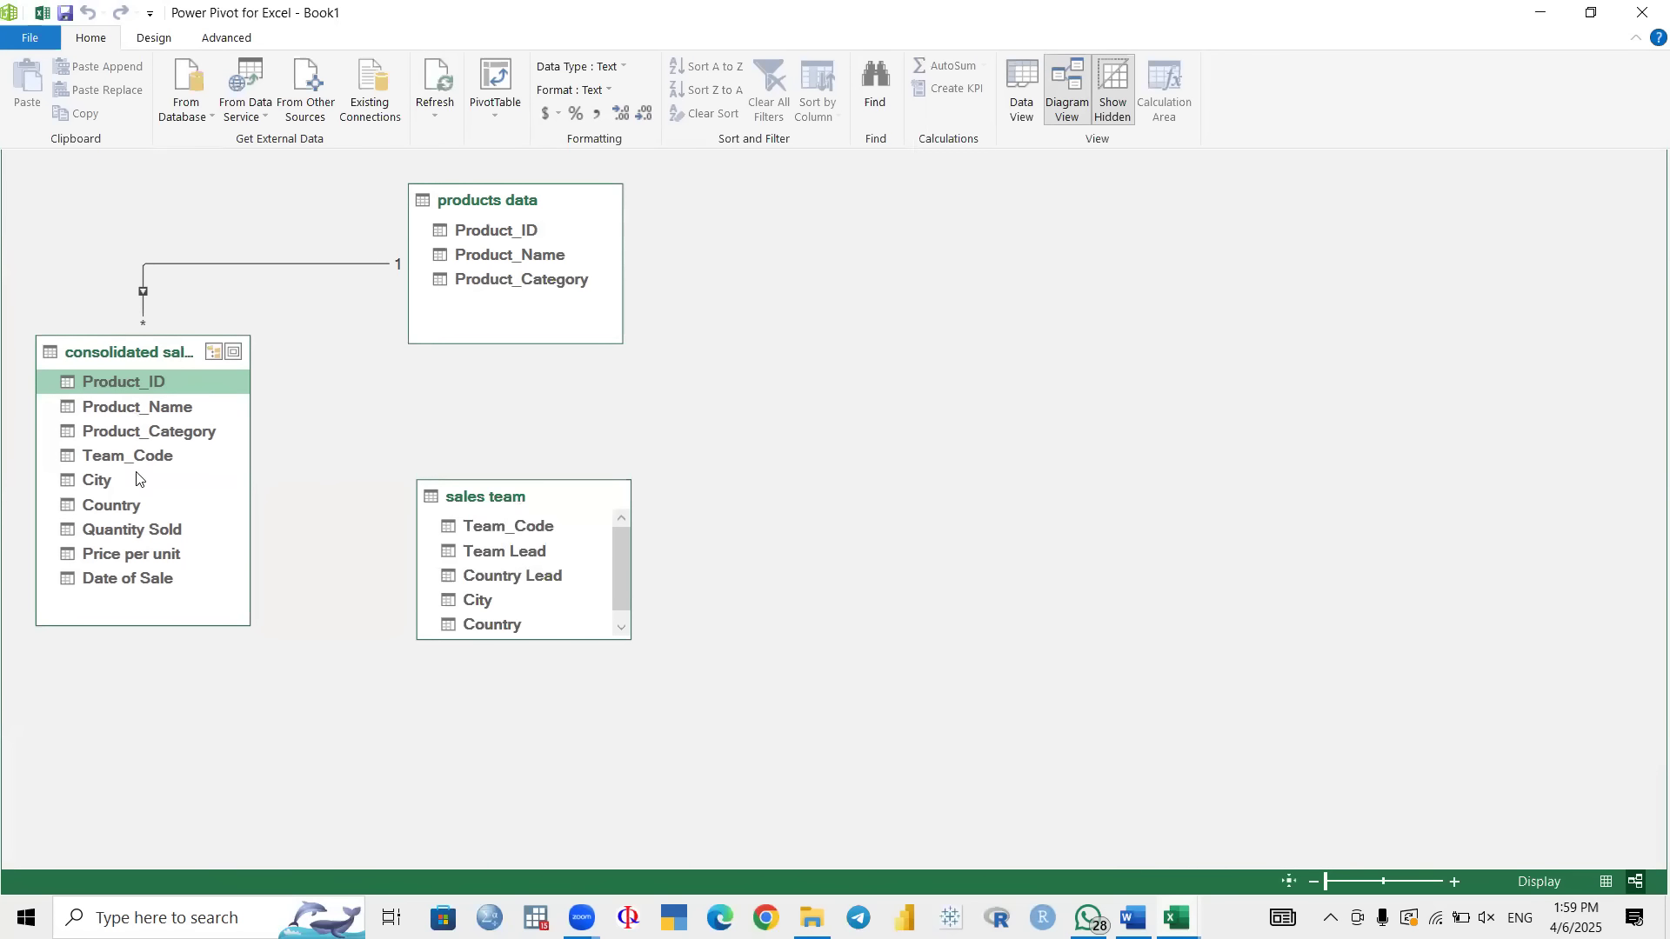
# Step: Relate consolidated sales data to sales team on Team_Code, move products data closer to sales team, and return to the data view
pyautogui.moveTo(140, 451); pyautogui.dragTo(493, 528)
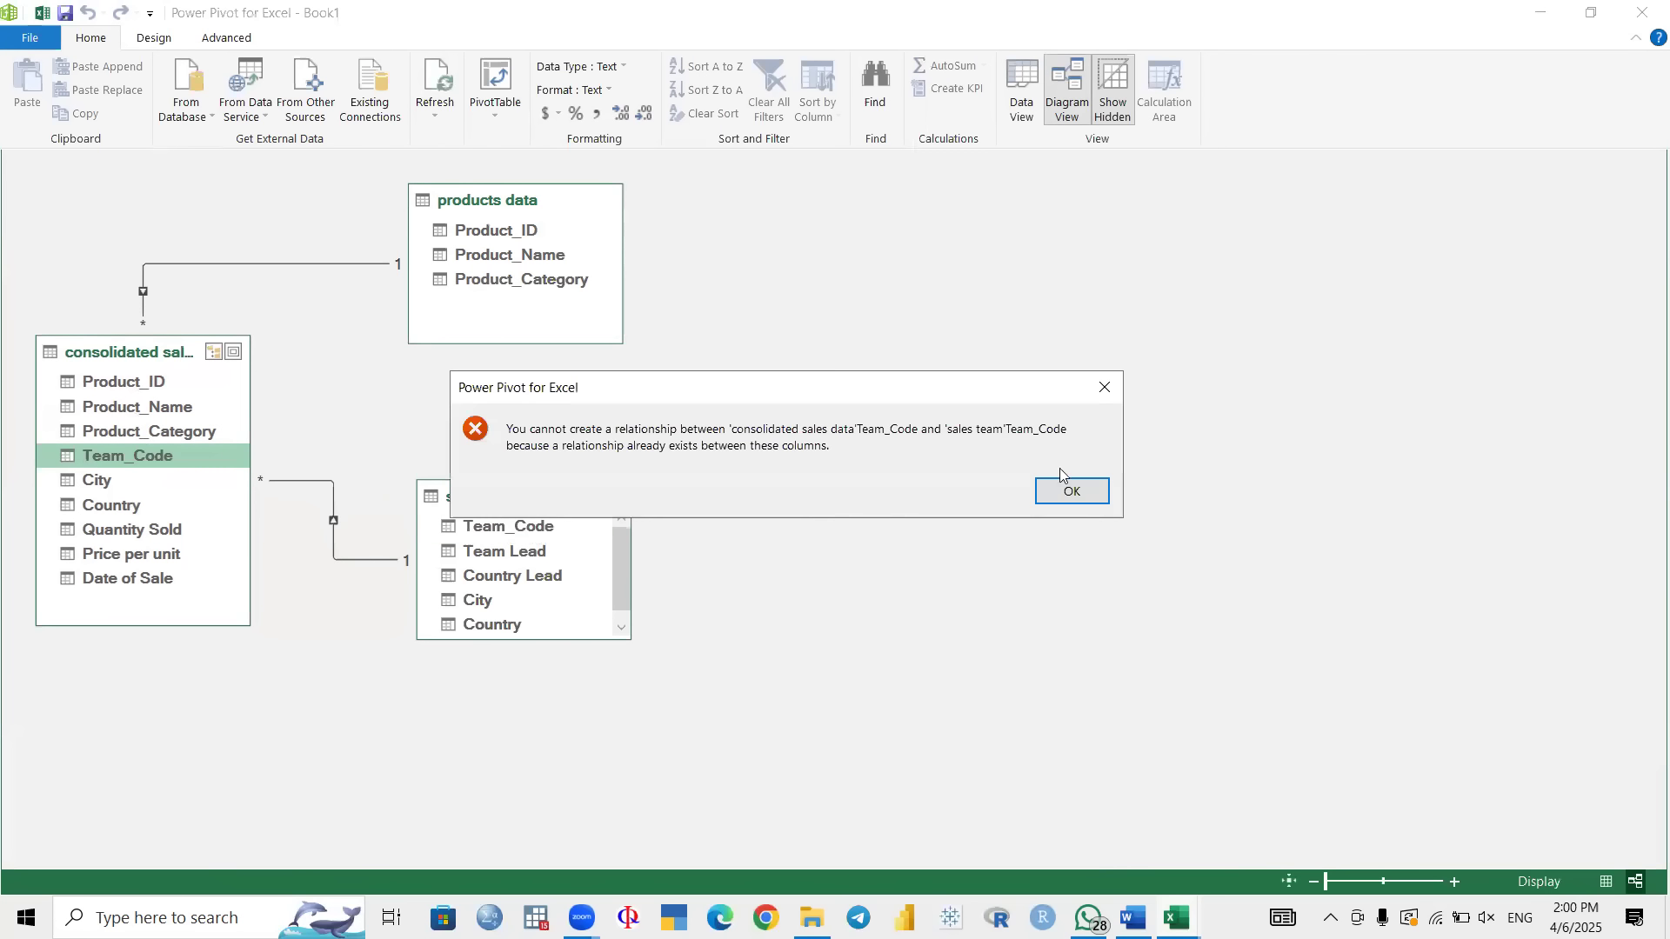
pyautogui.click(1075, 492)
pyautogui.moveTo(419, 212); pyautogui.dragTo(435, 292)
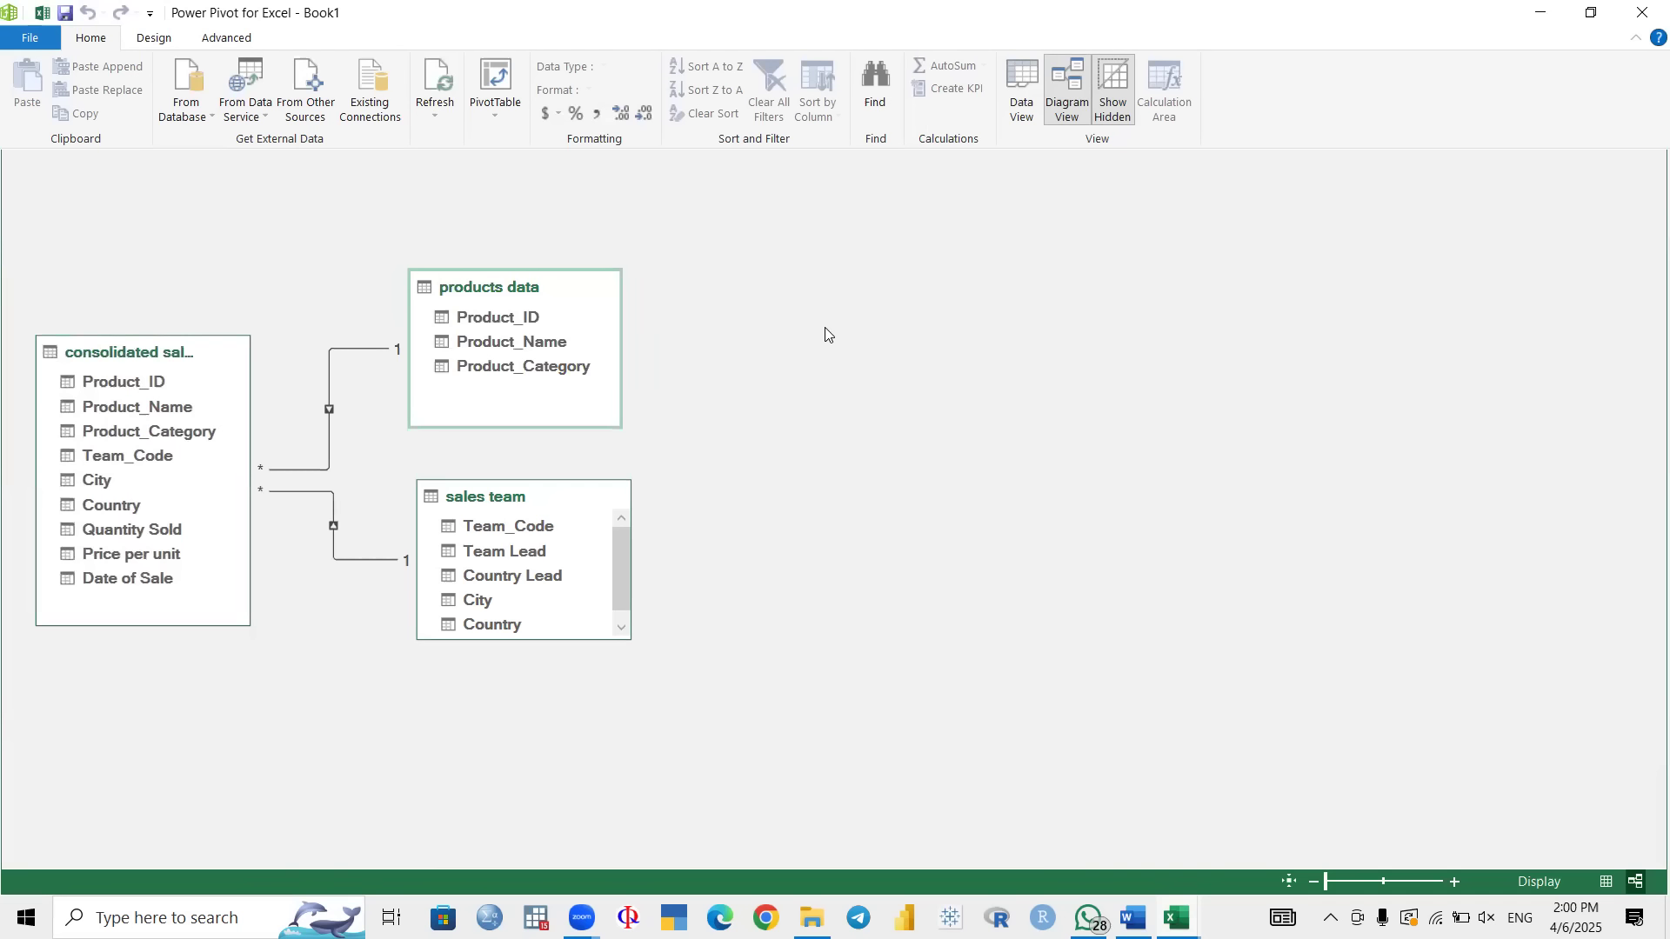
pyautogui.click(1024, 111)
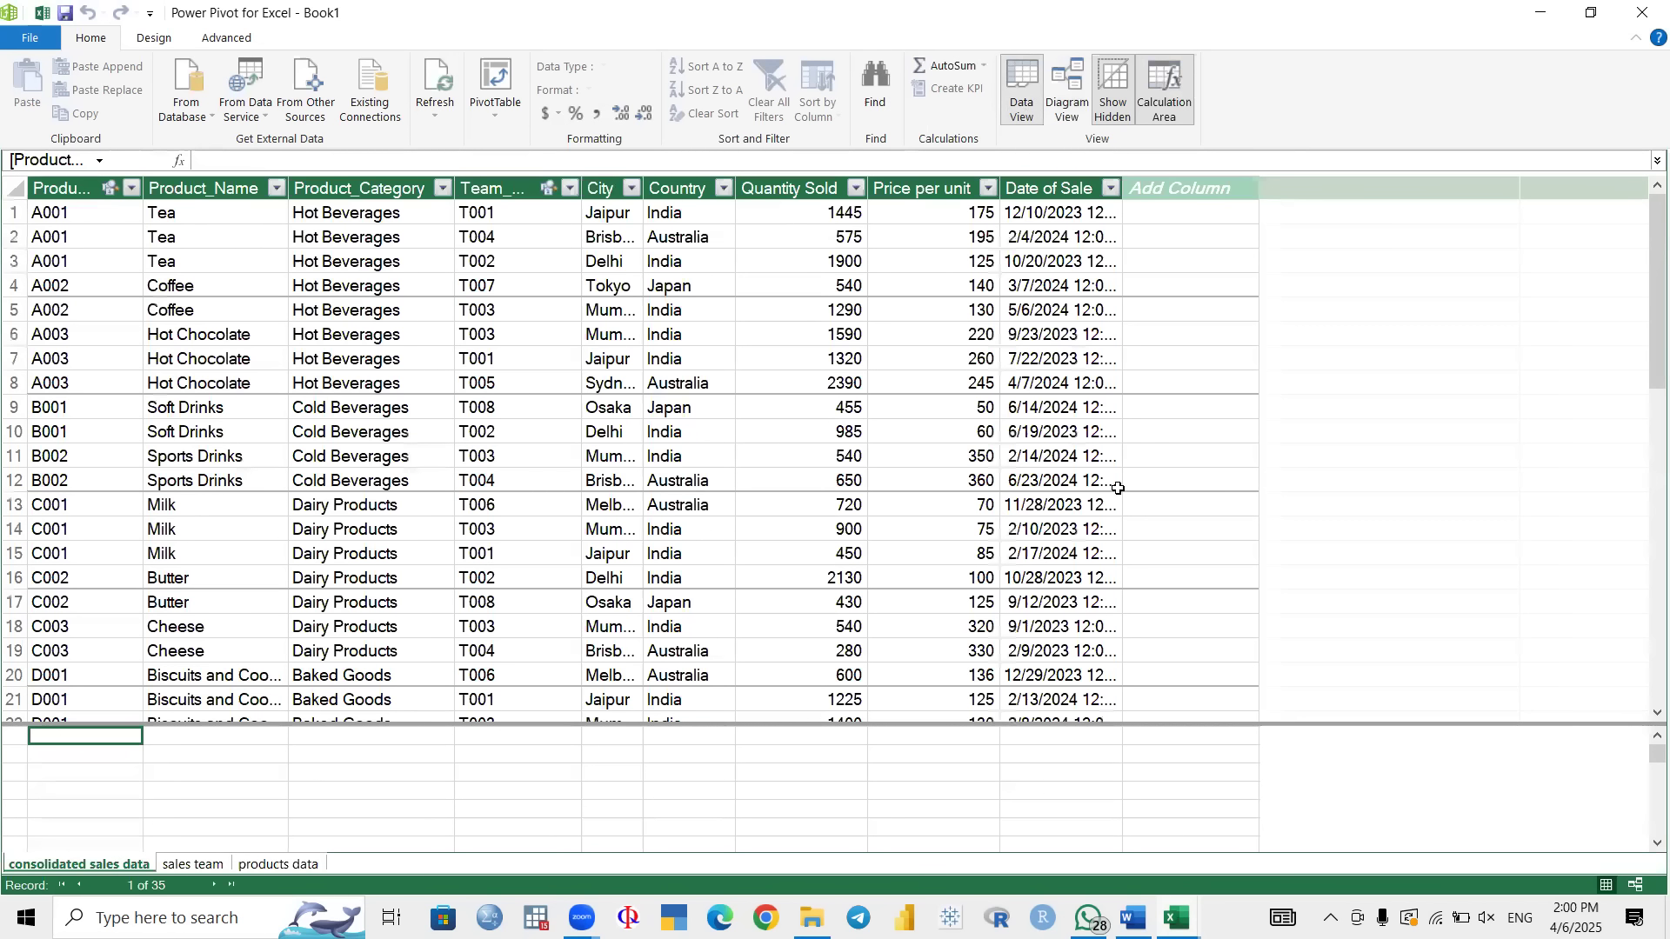
# Step: Check the pivot table requirements in the Word document against the product name, product category and price per unit columns in DATASET4.xlsx
pyautogui.hotkey('alt', 'Tab')
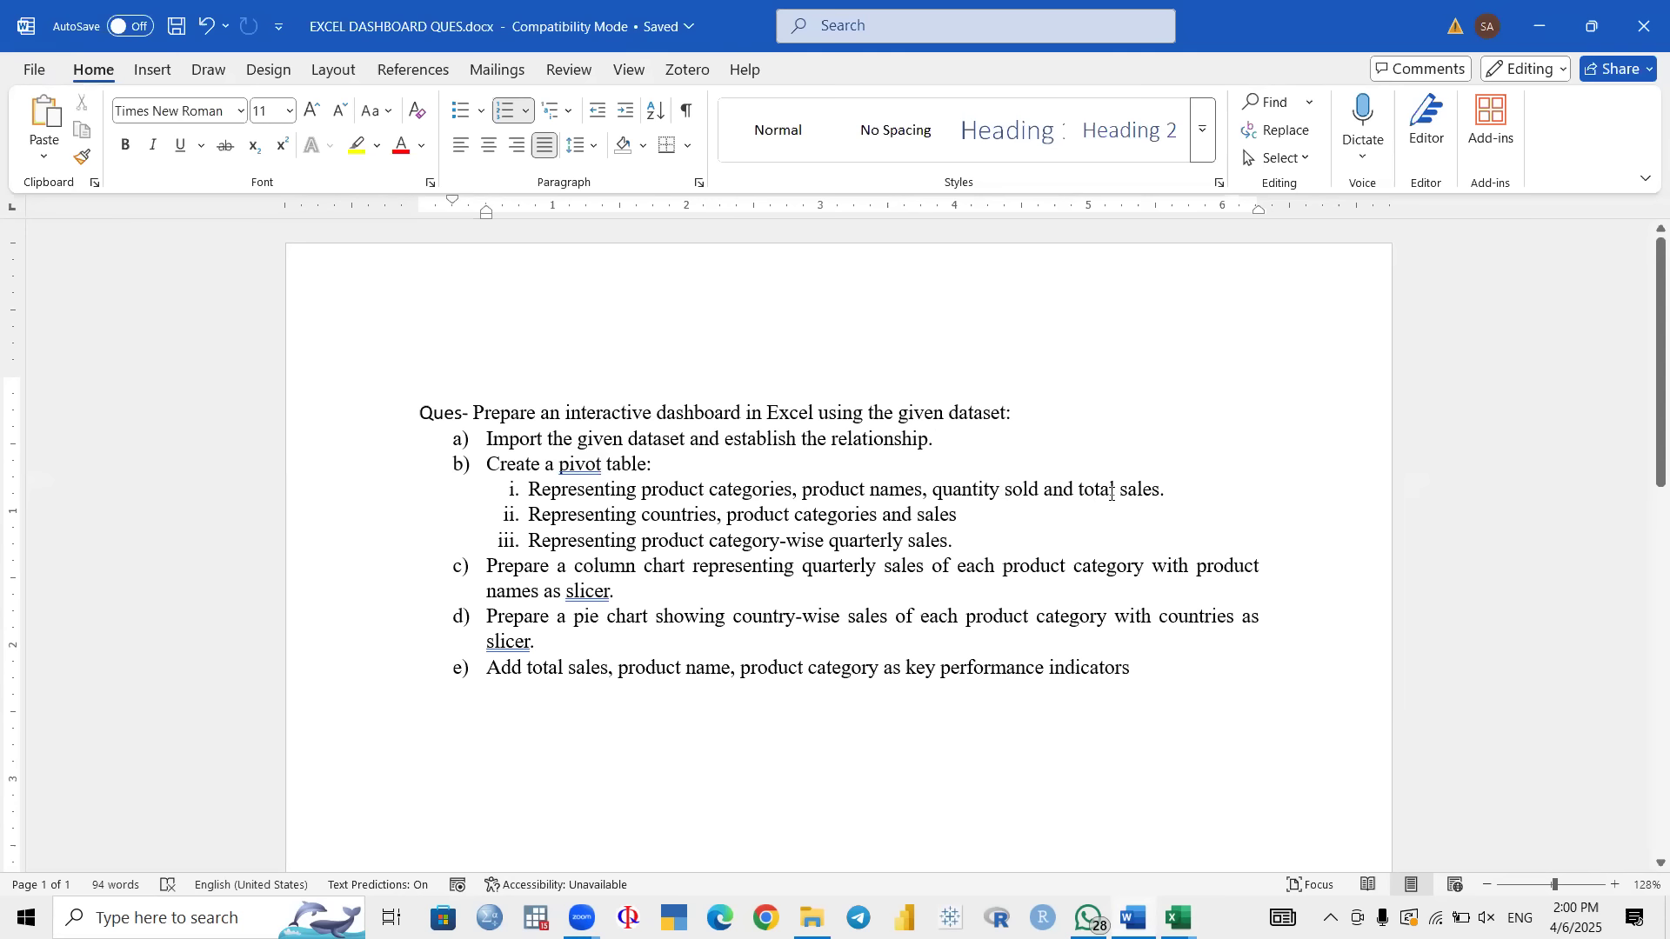
pyautogui.click(1179, 917)
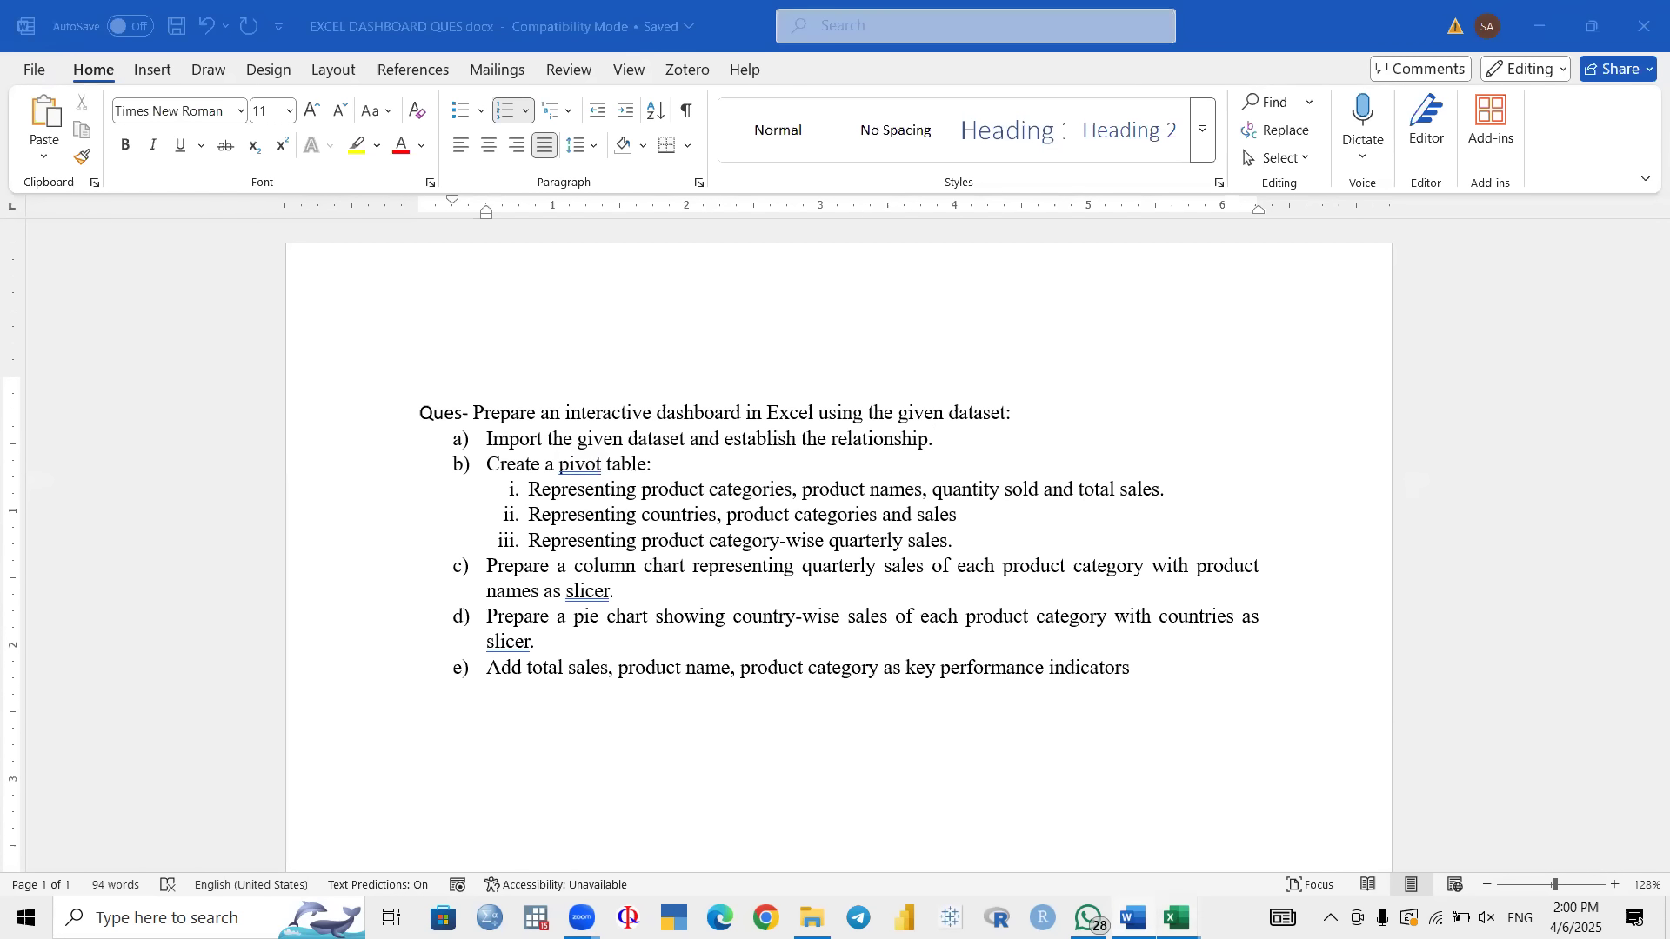
pyautogui.click(966, 821)
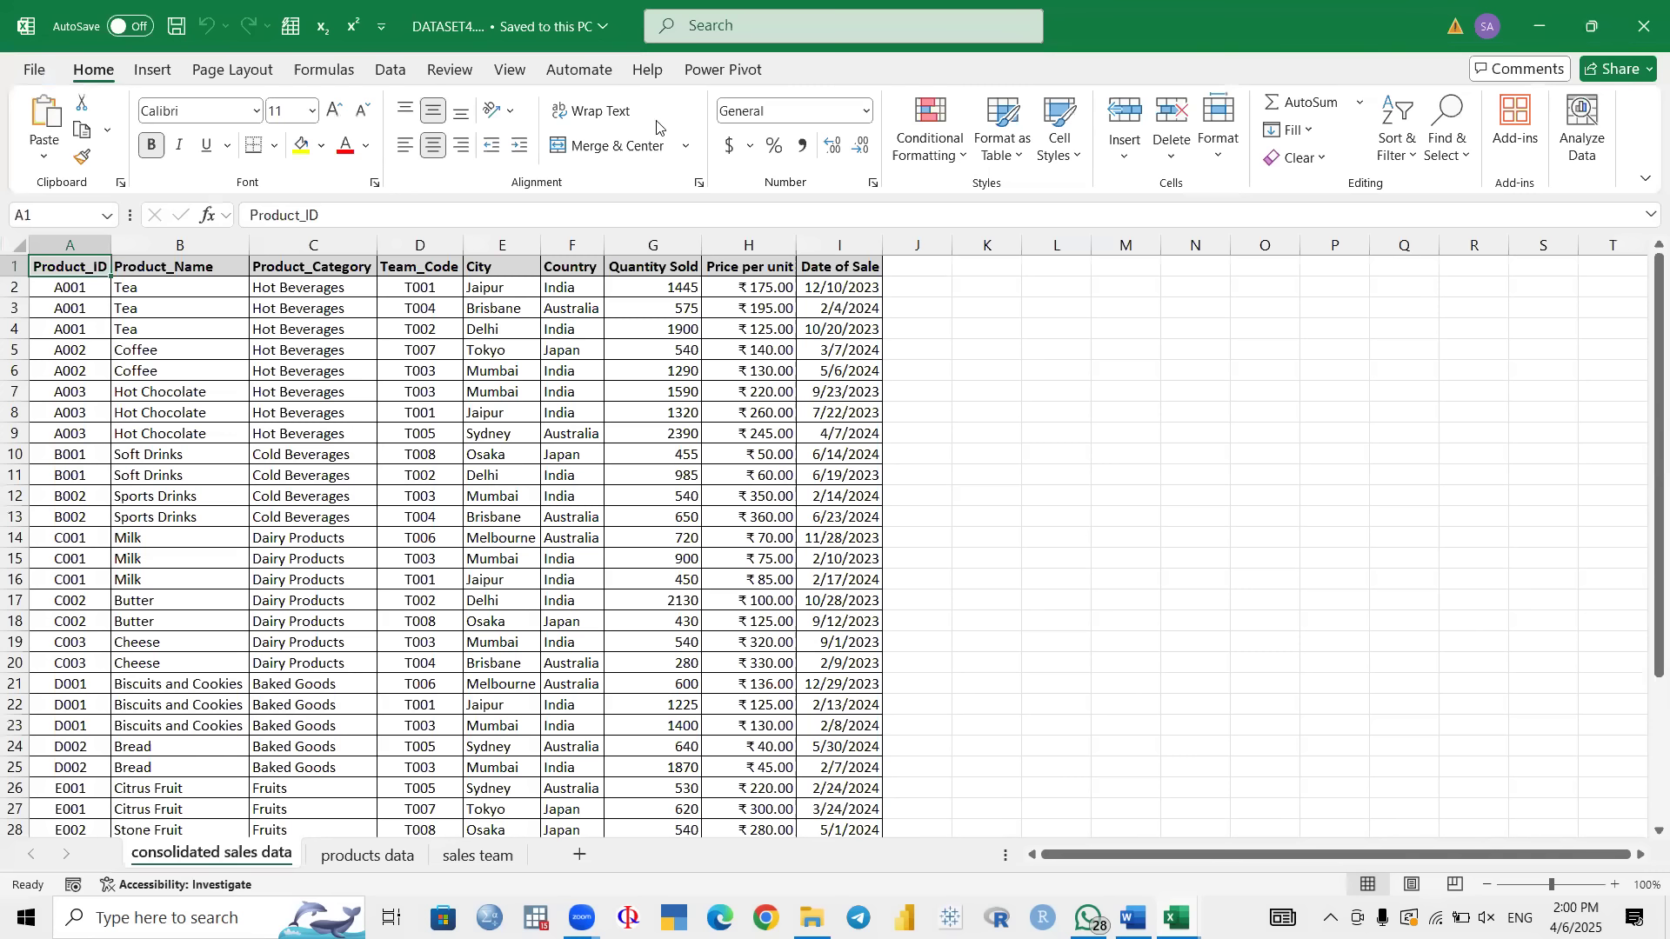
pyautogui.click(640, 267)
pyautogui.click(213, 261)
pyautogui.click(282, 264)
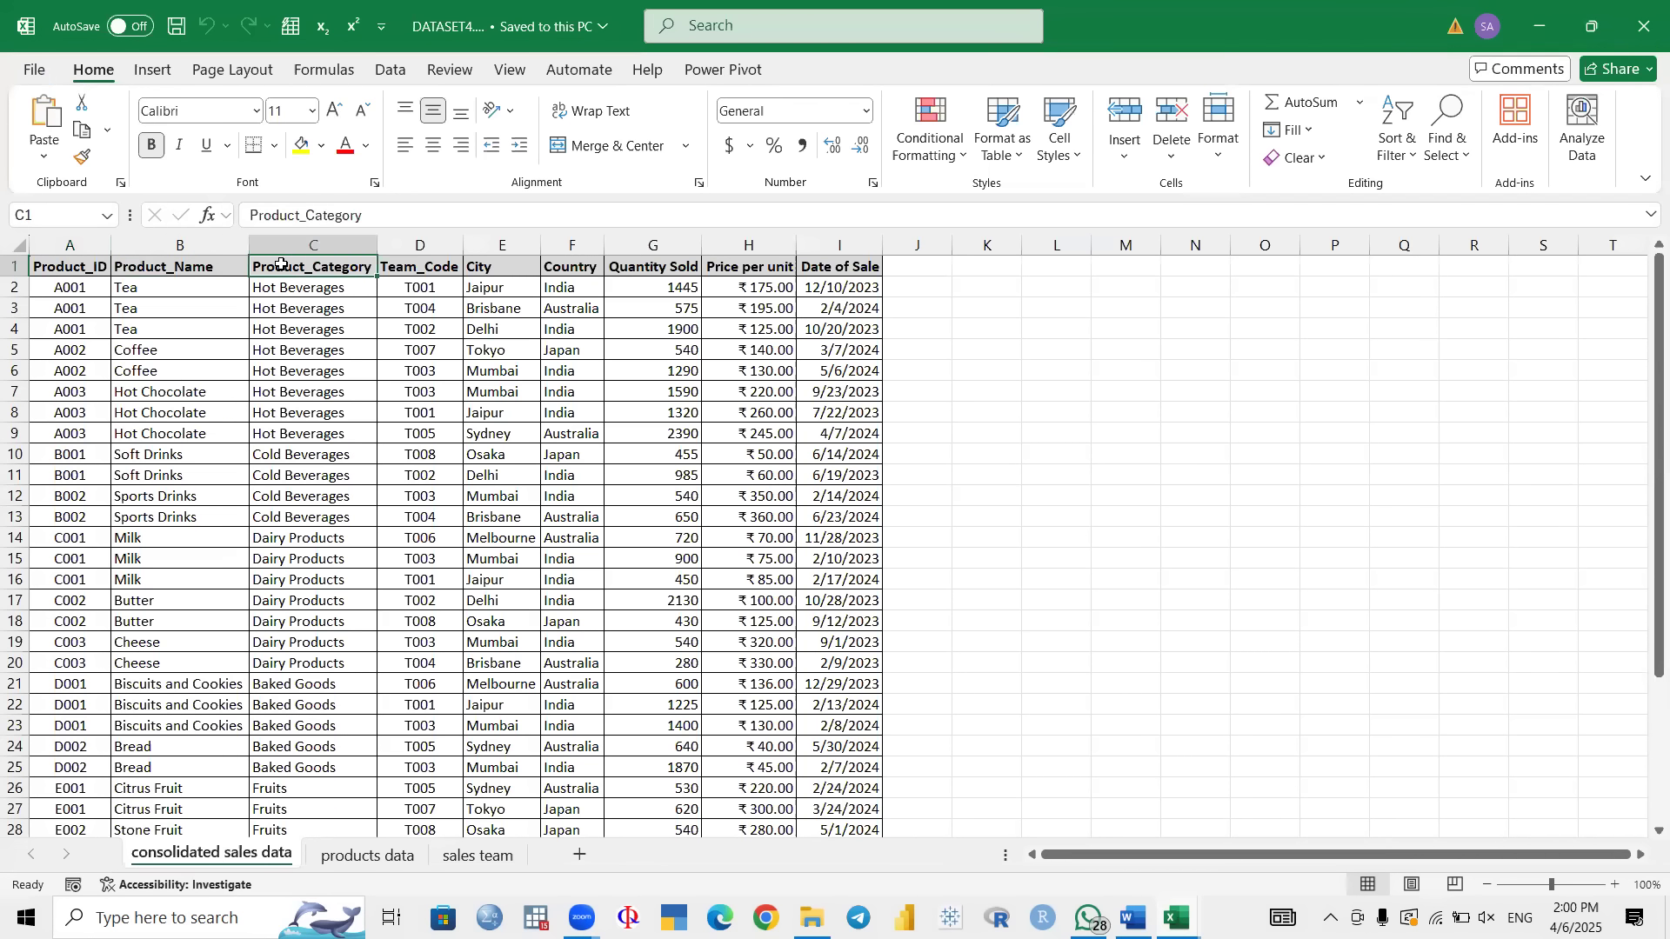
pyautogui.click(744, 267)
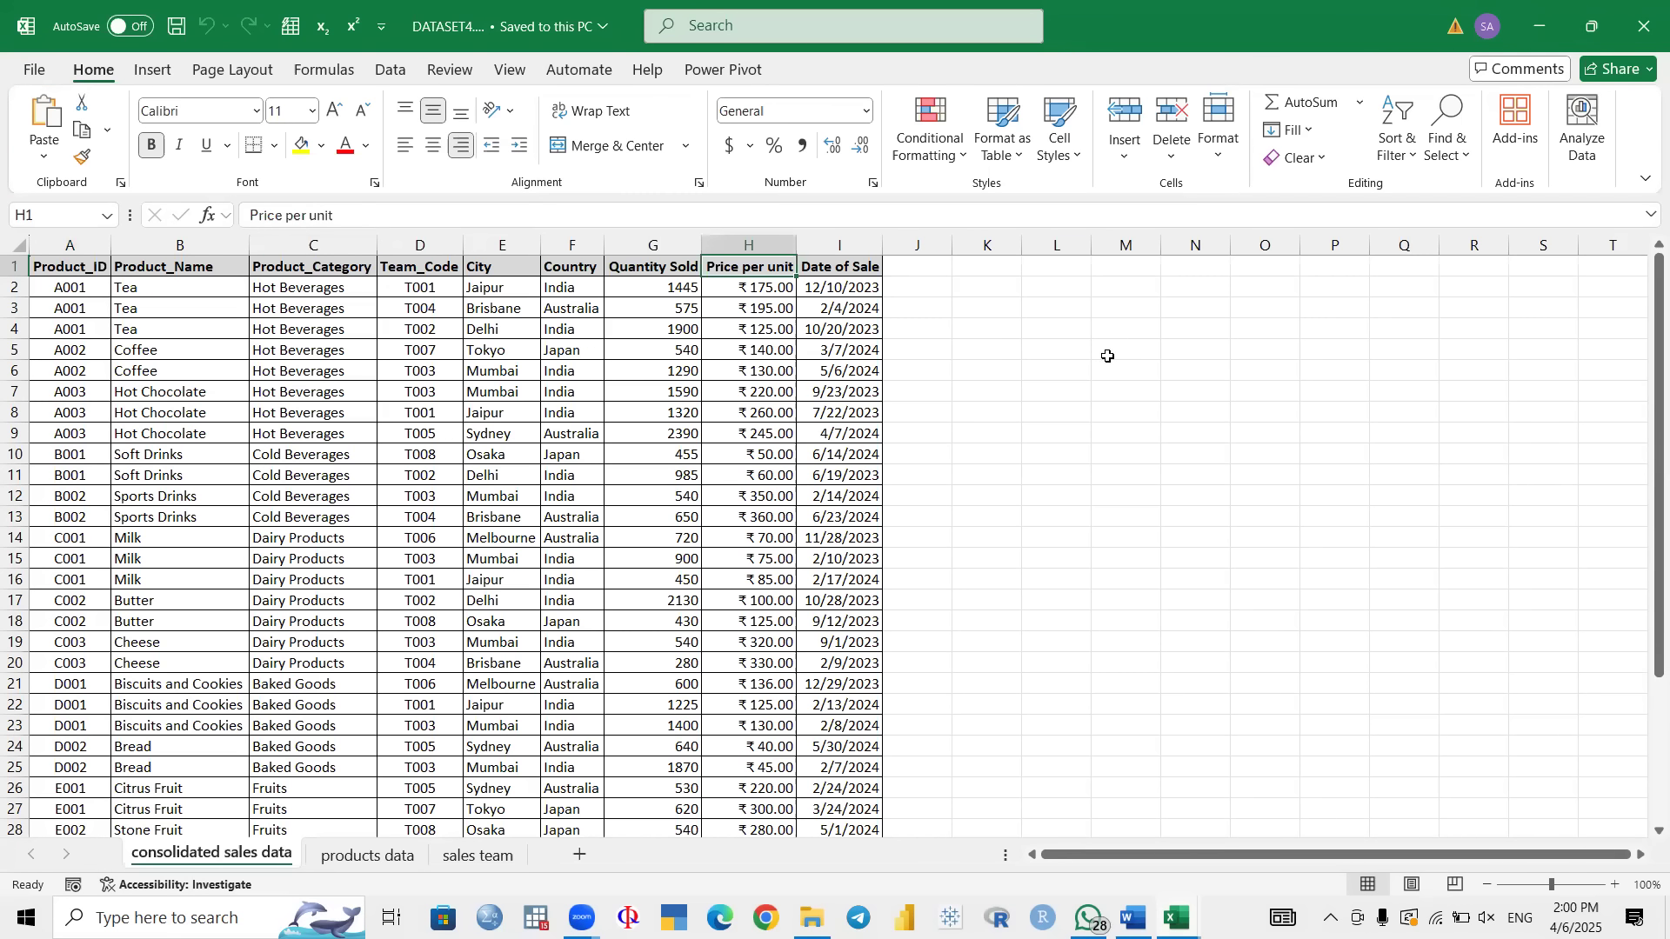
# Step: Return to Power Pivot, add a column named TOTAL SALES to the consolidated sales data table, and select its first cell
pyautogui.click(1177, 919)
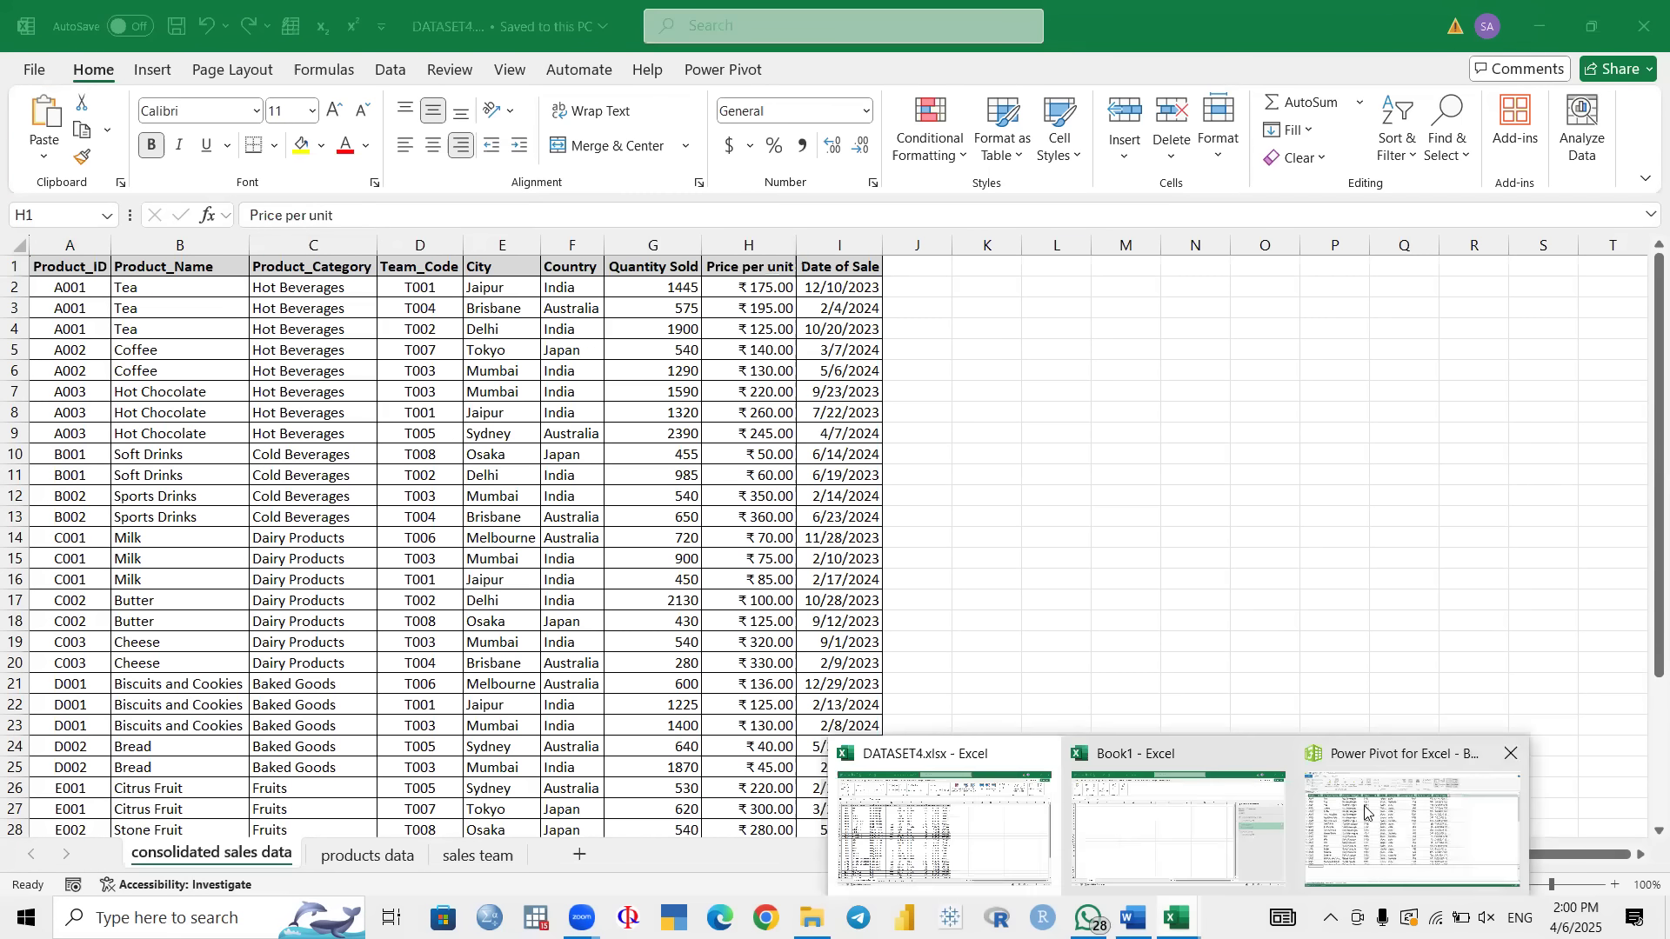
pyautogui.click(1366, 812)
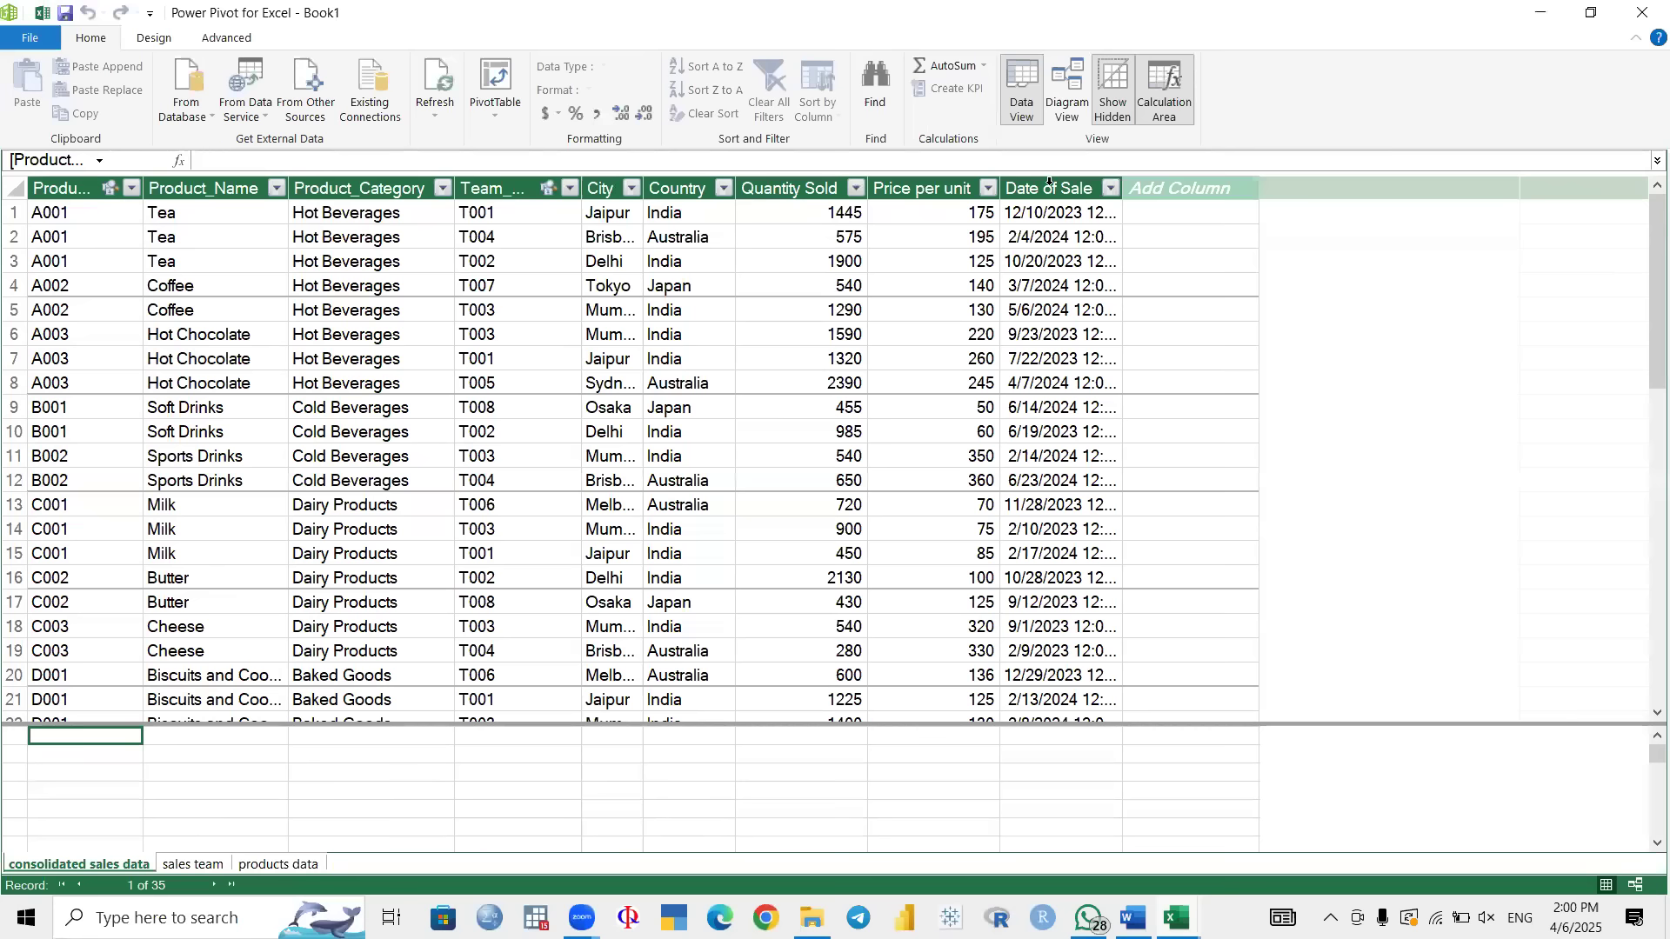
pyautogui.doubleClick(1160, 186)
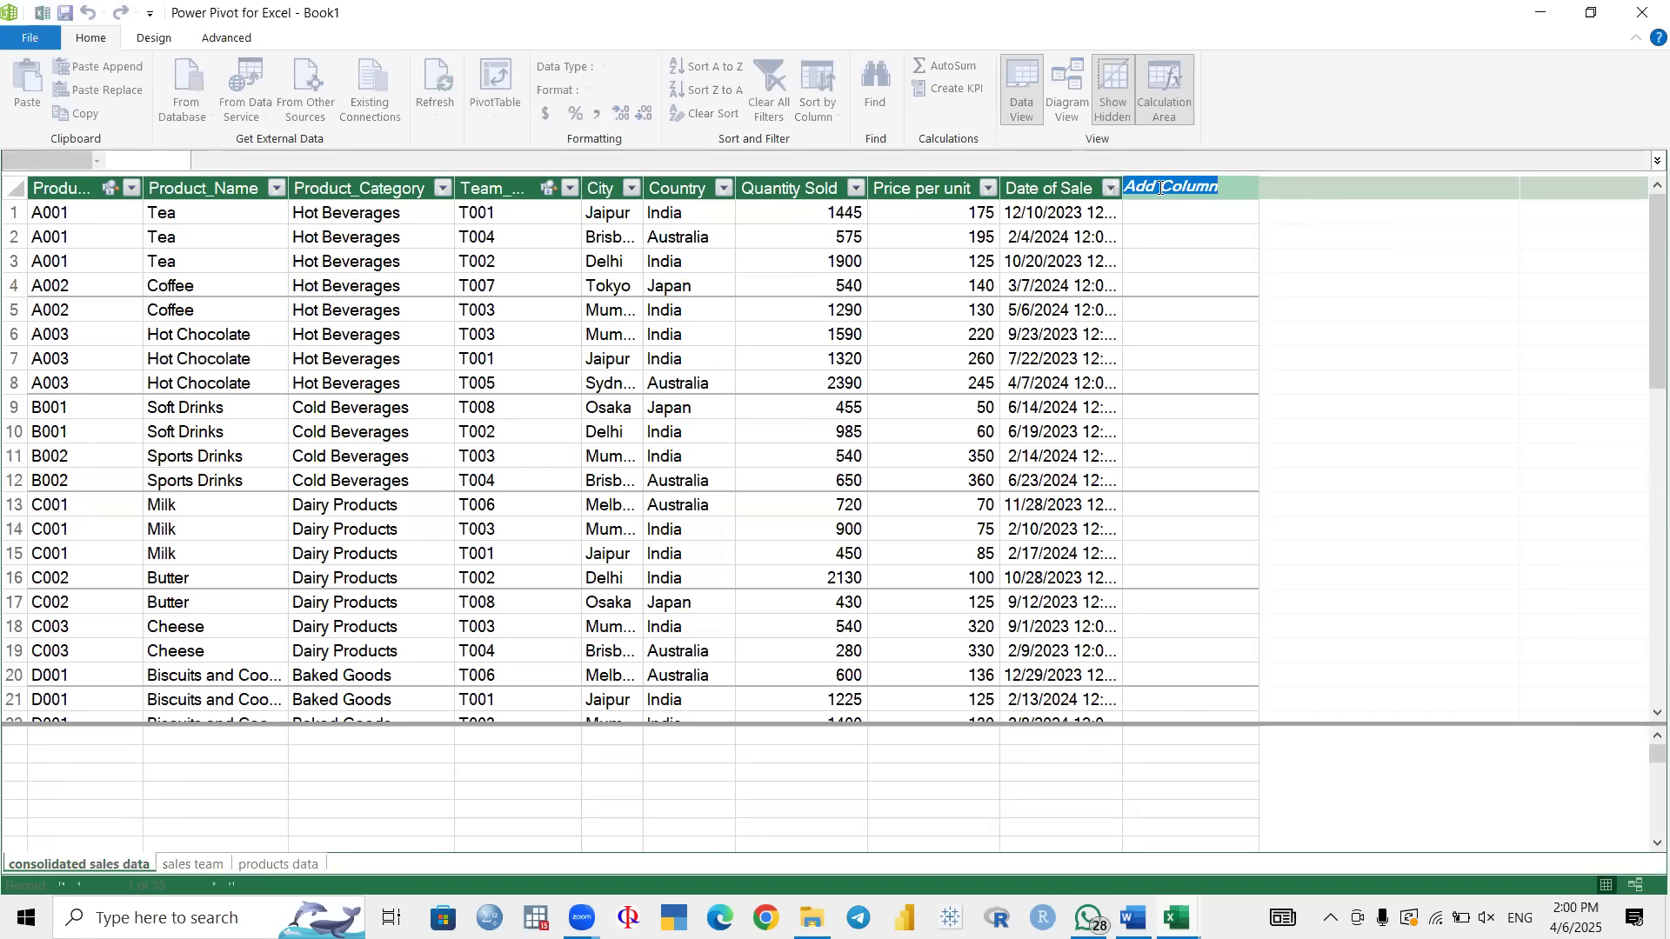
pyautogui.press('BackSpace')
pyautogui.write('TOTAL SALES')
pyautogui.press('Return')
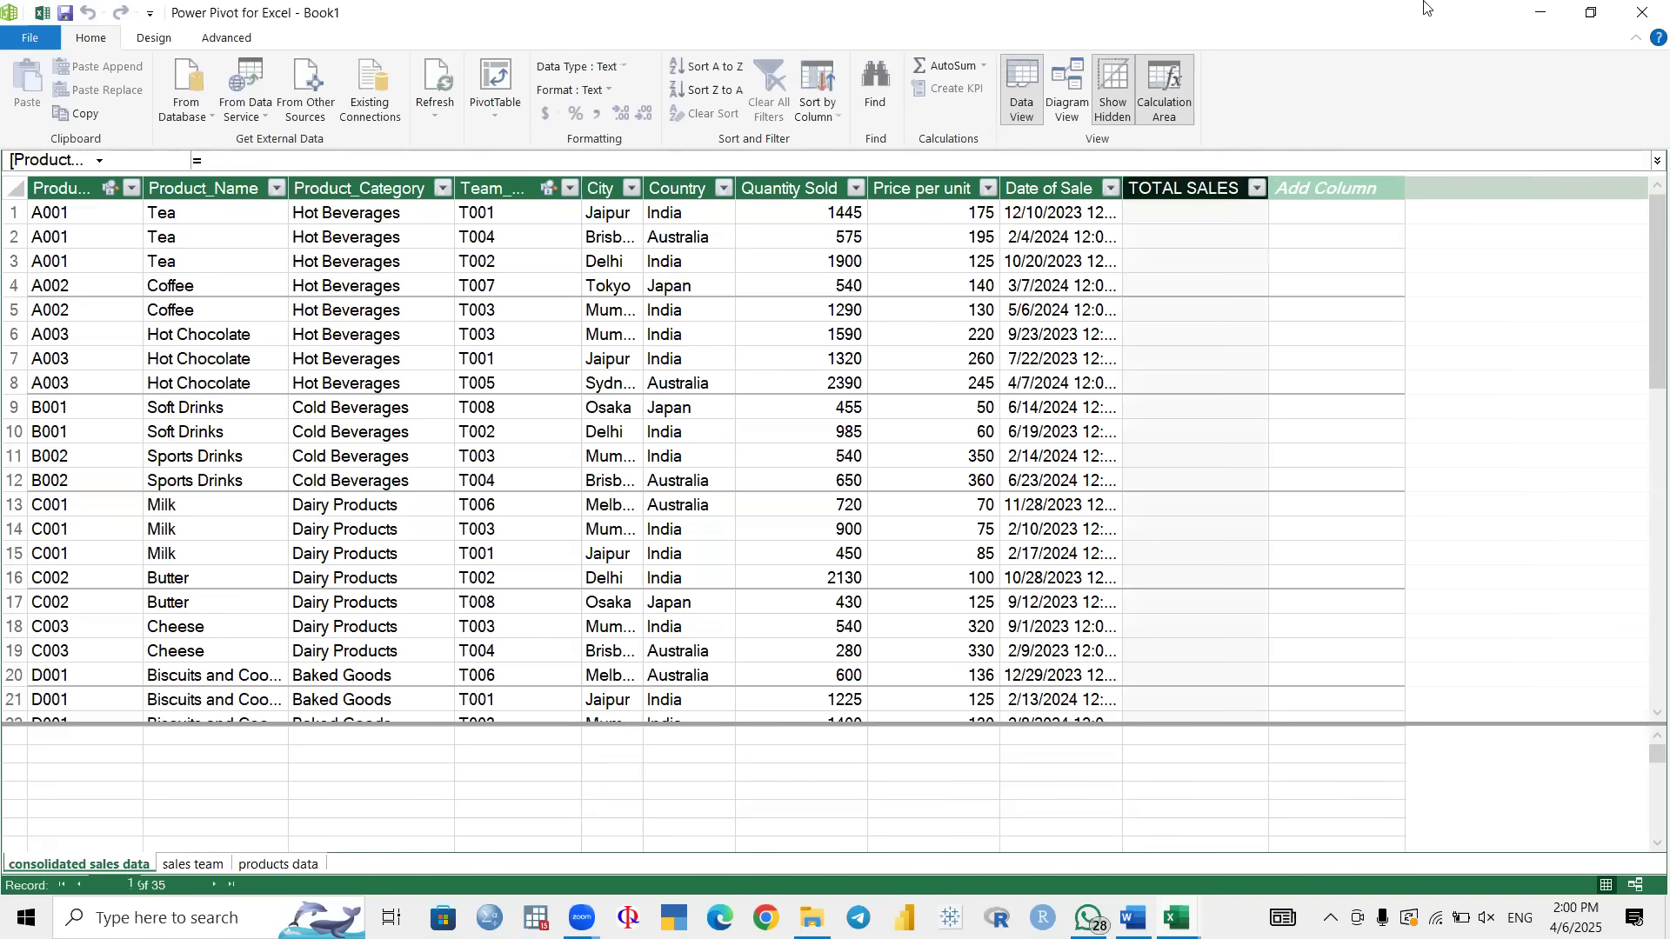
pyautogui.click(1185, 191)
pyautogui.click(1161, 218)
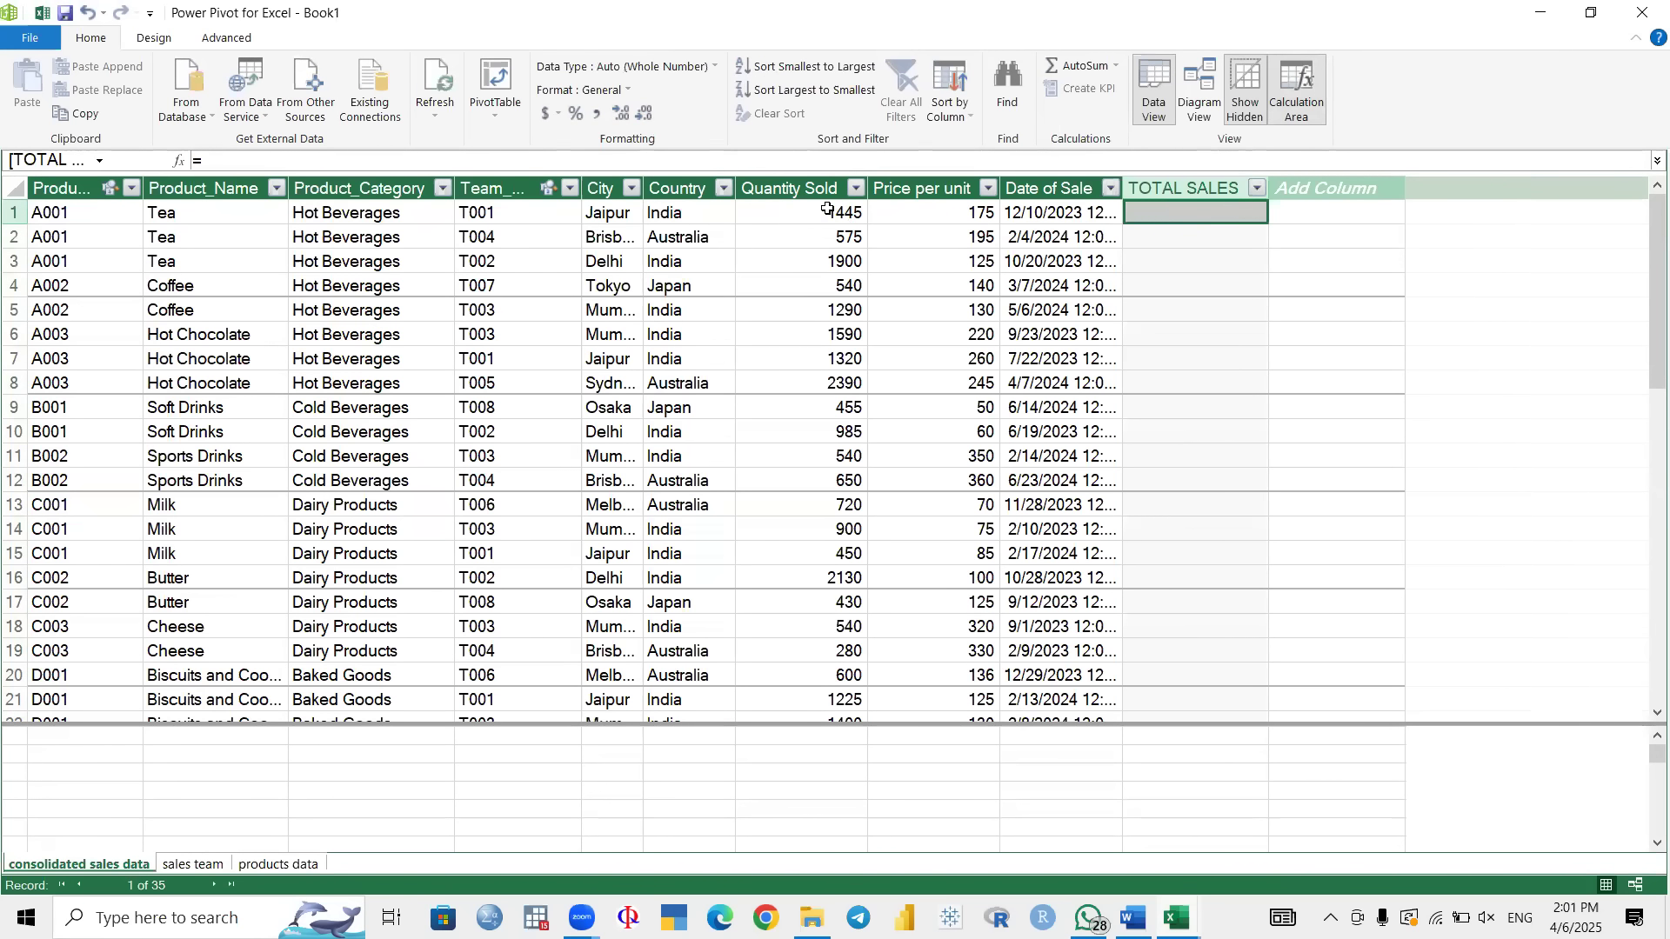
pyautogui.write('=')
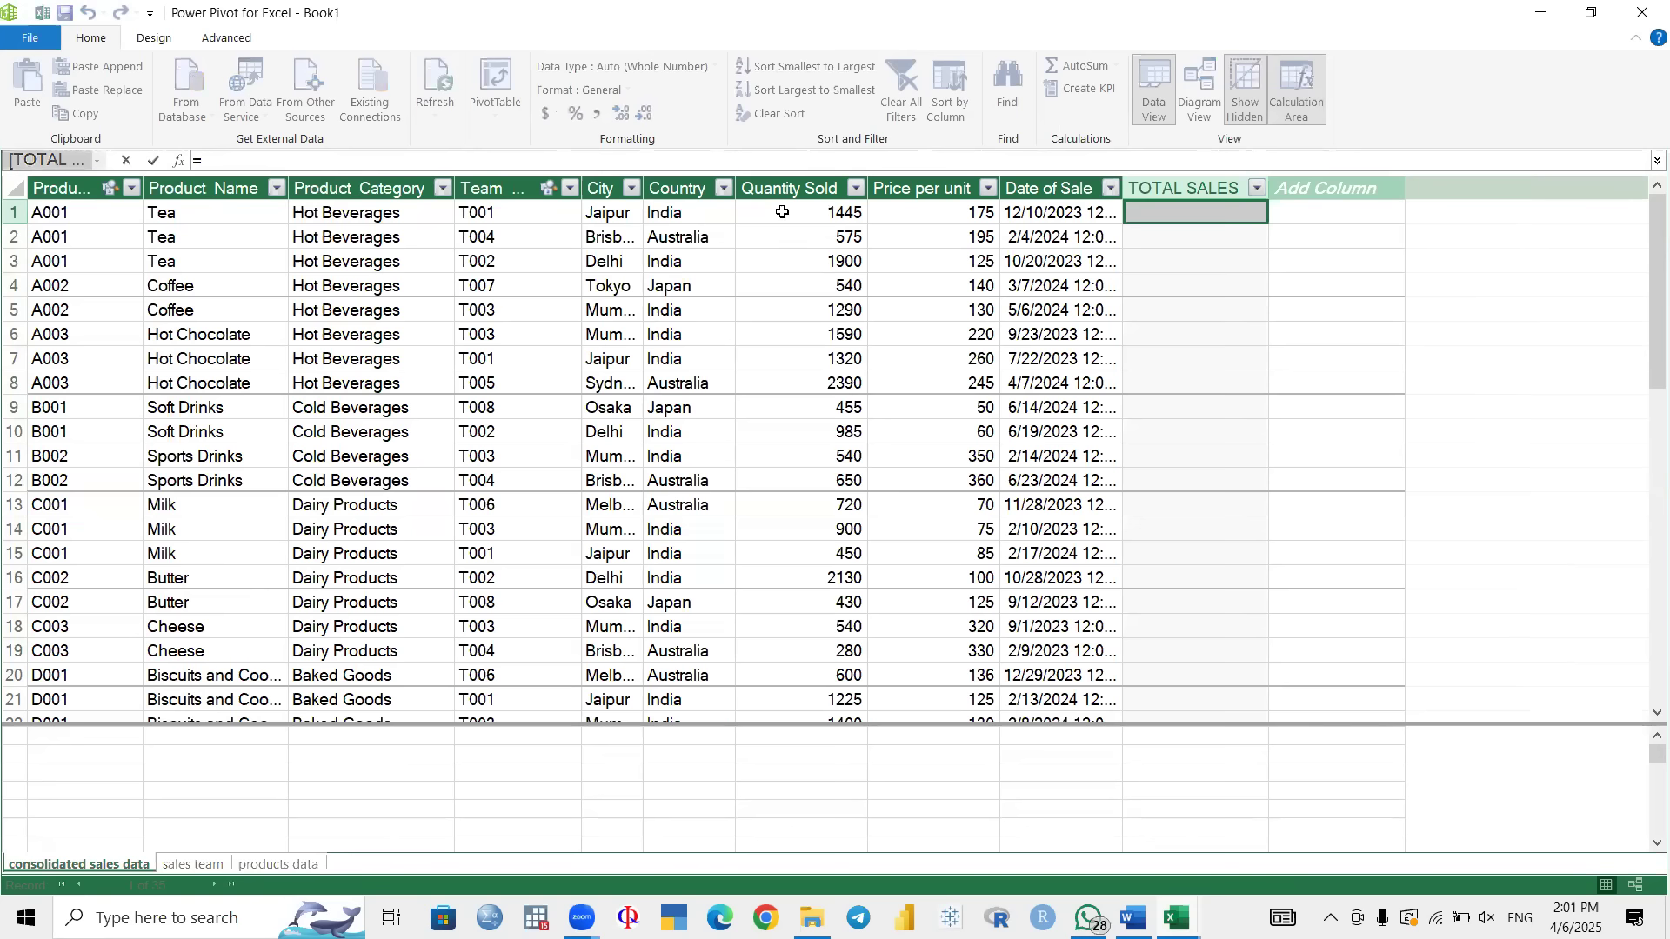
pyautogui.click(790, 214)
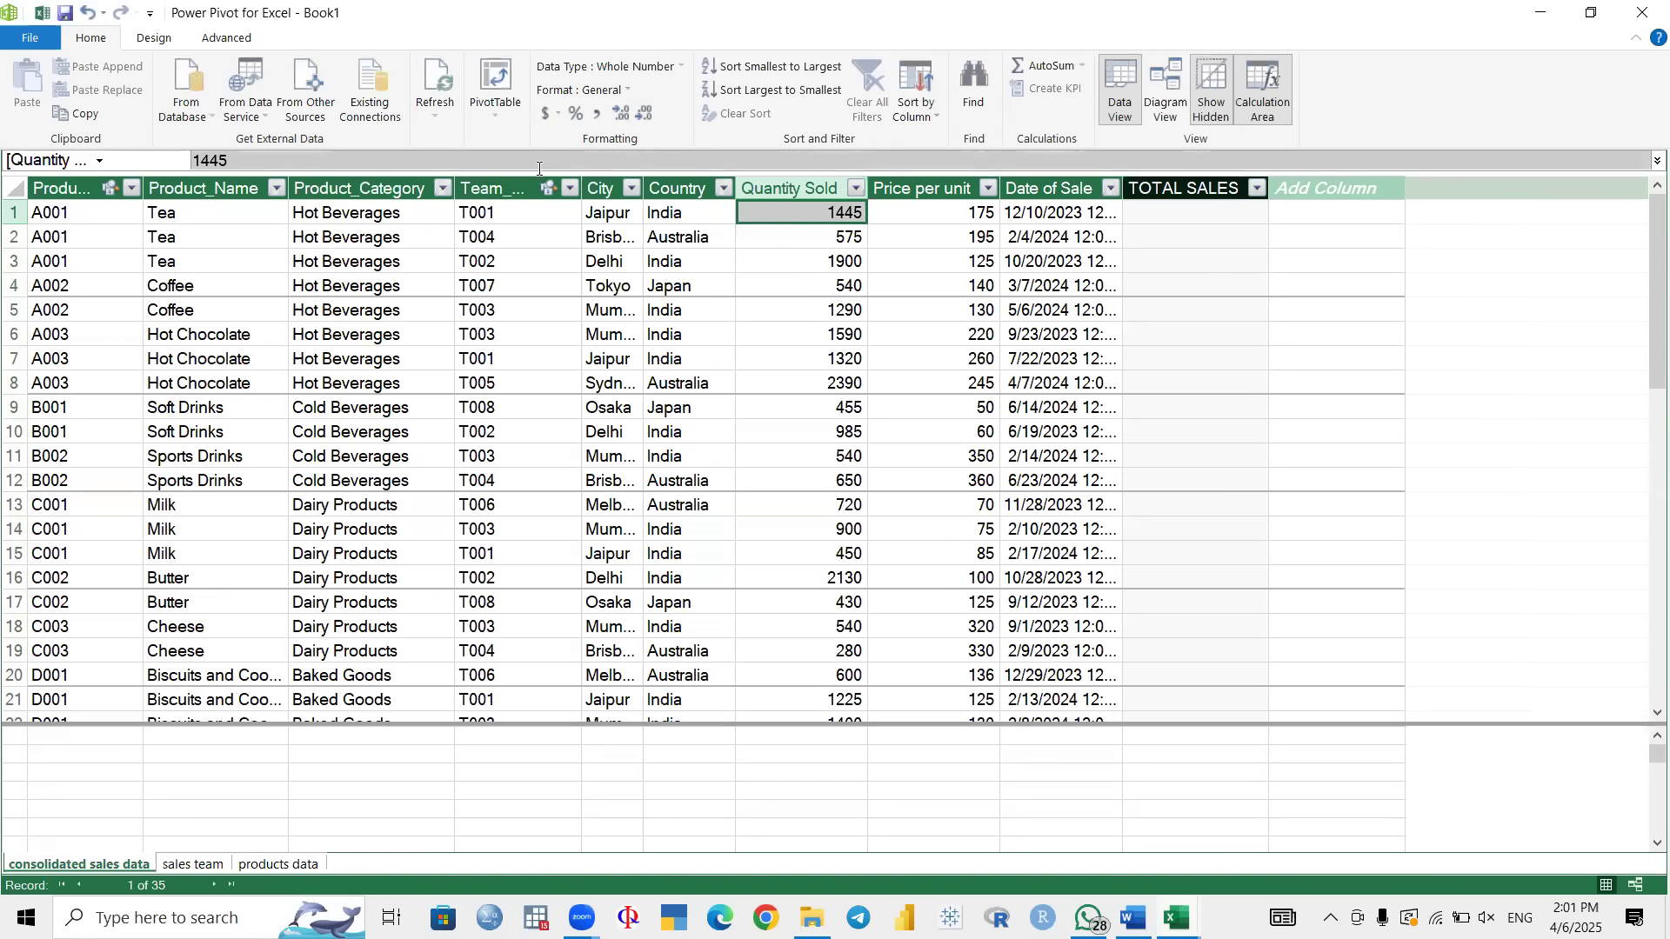
pyautogui.moveTo(305, 164); pyautogui.dragTo(177, 167)
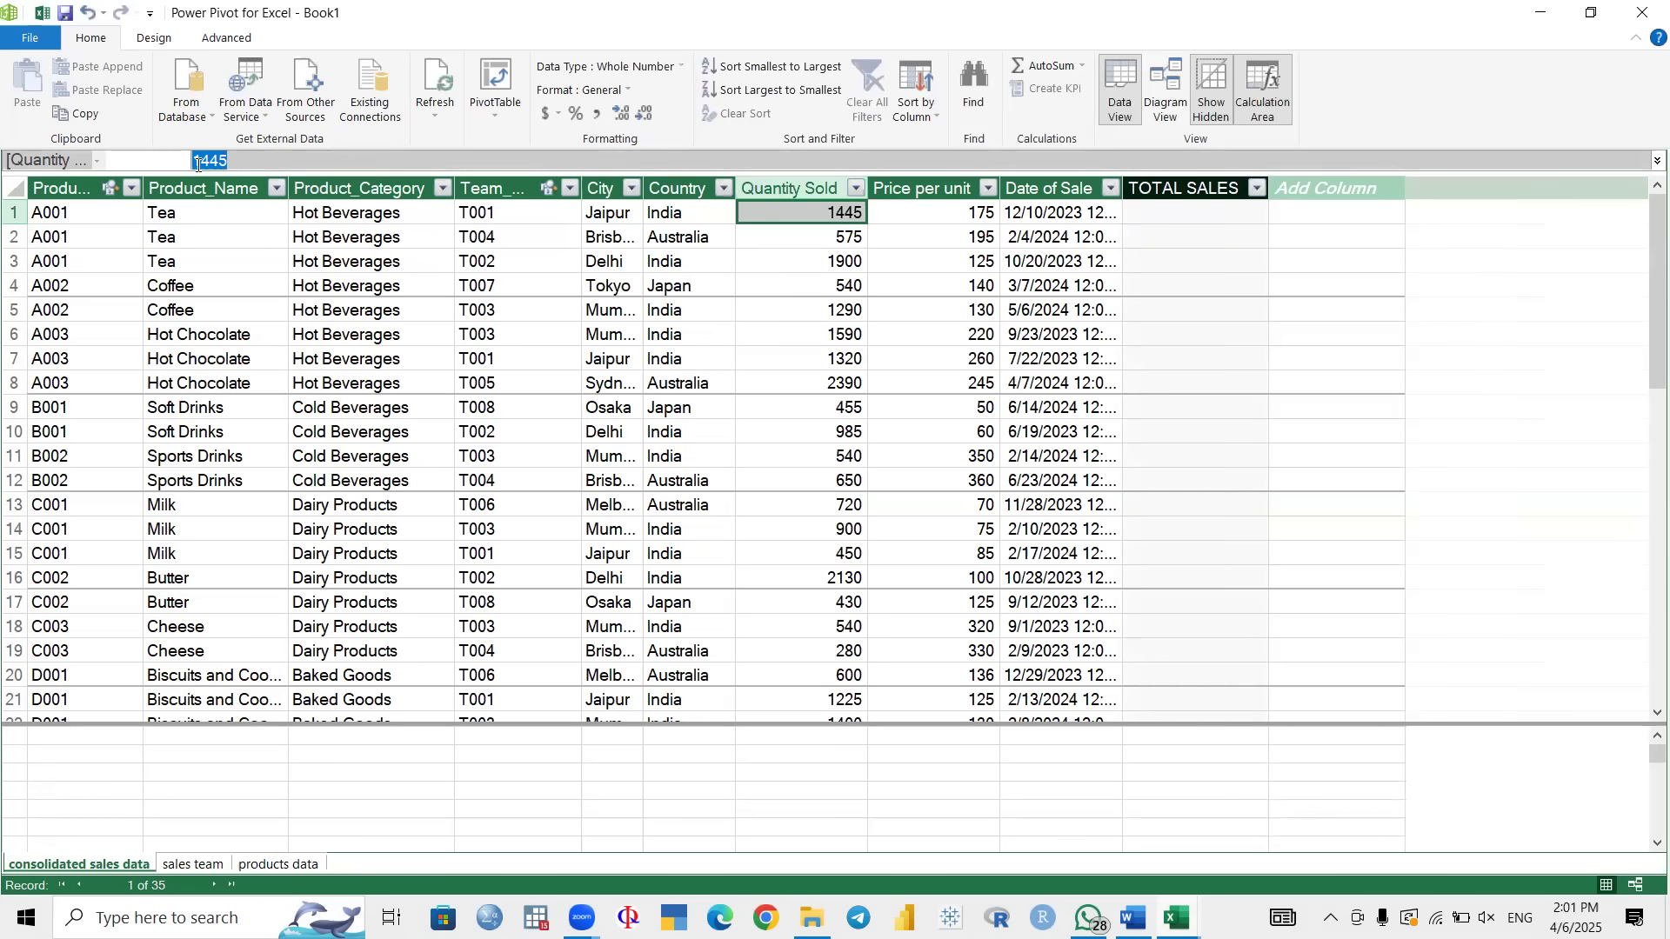
pyautogui.click(246, 164)
# Step: Calculate the TOTAL SALES column in the consolidated sales data table as Quantity Sold multiplied by Price per unit
pyautogui.click(1178, 220)
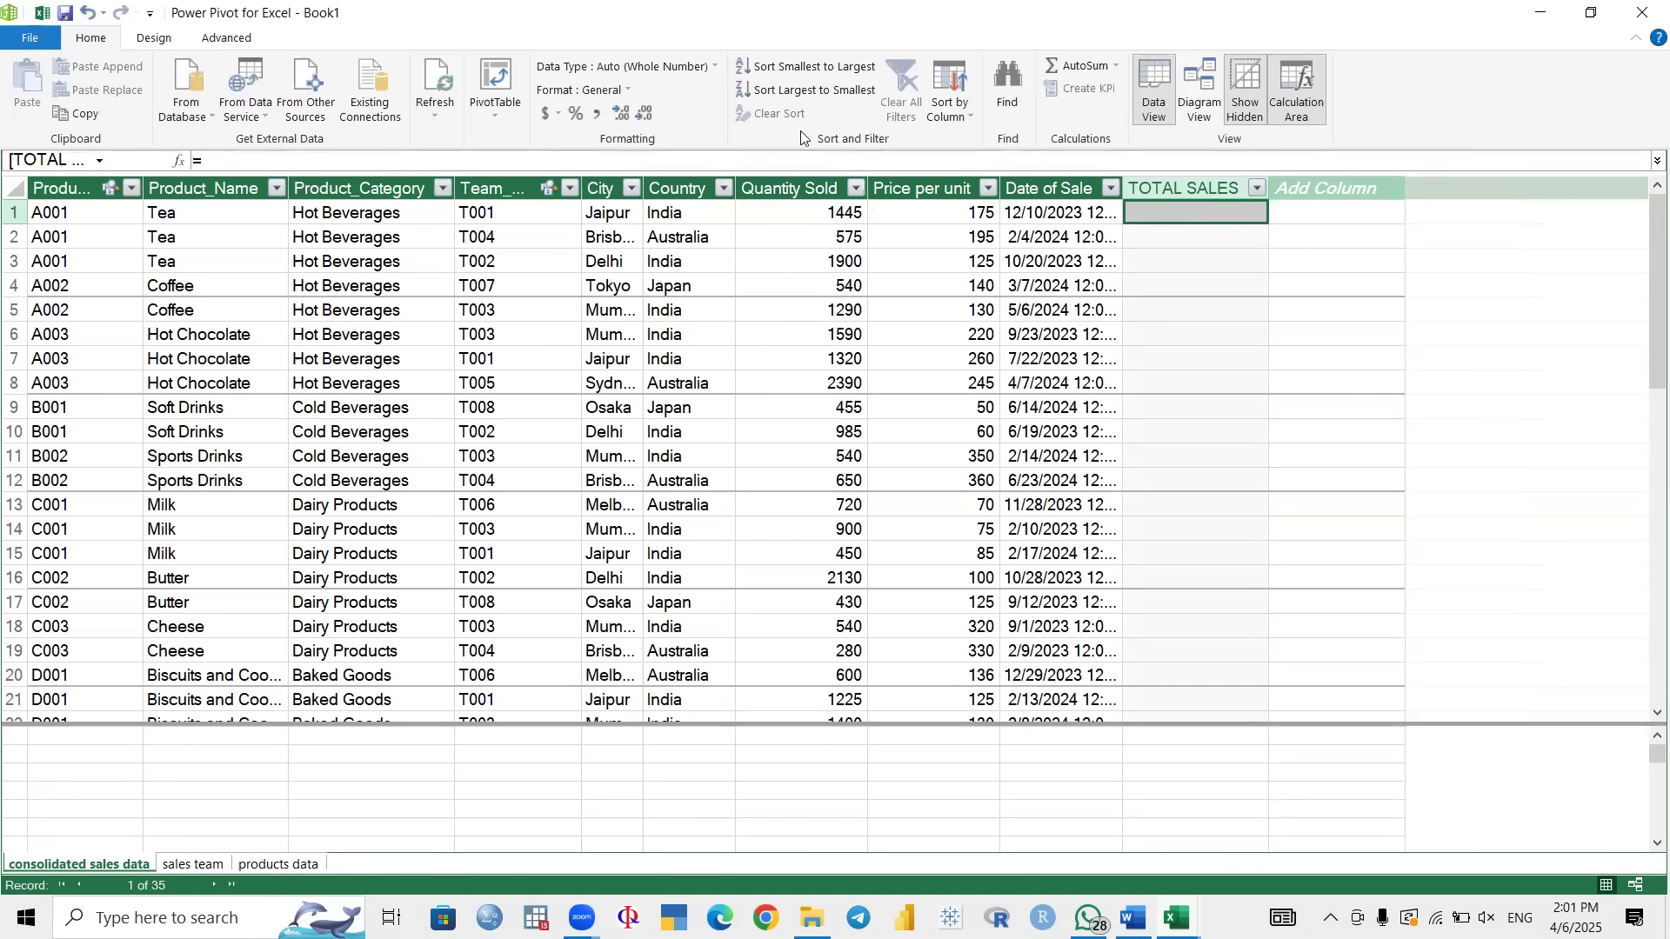
pyautogui.click(291, 162)
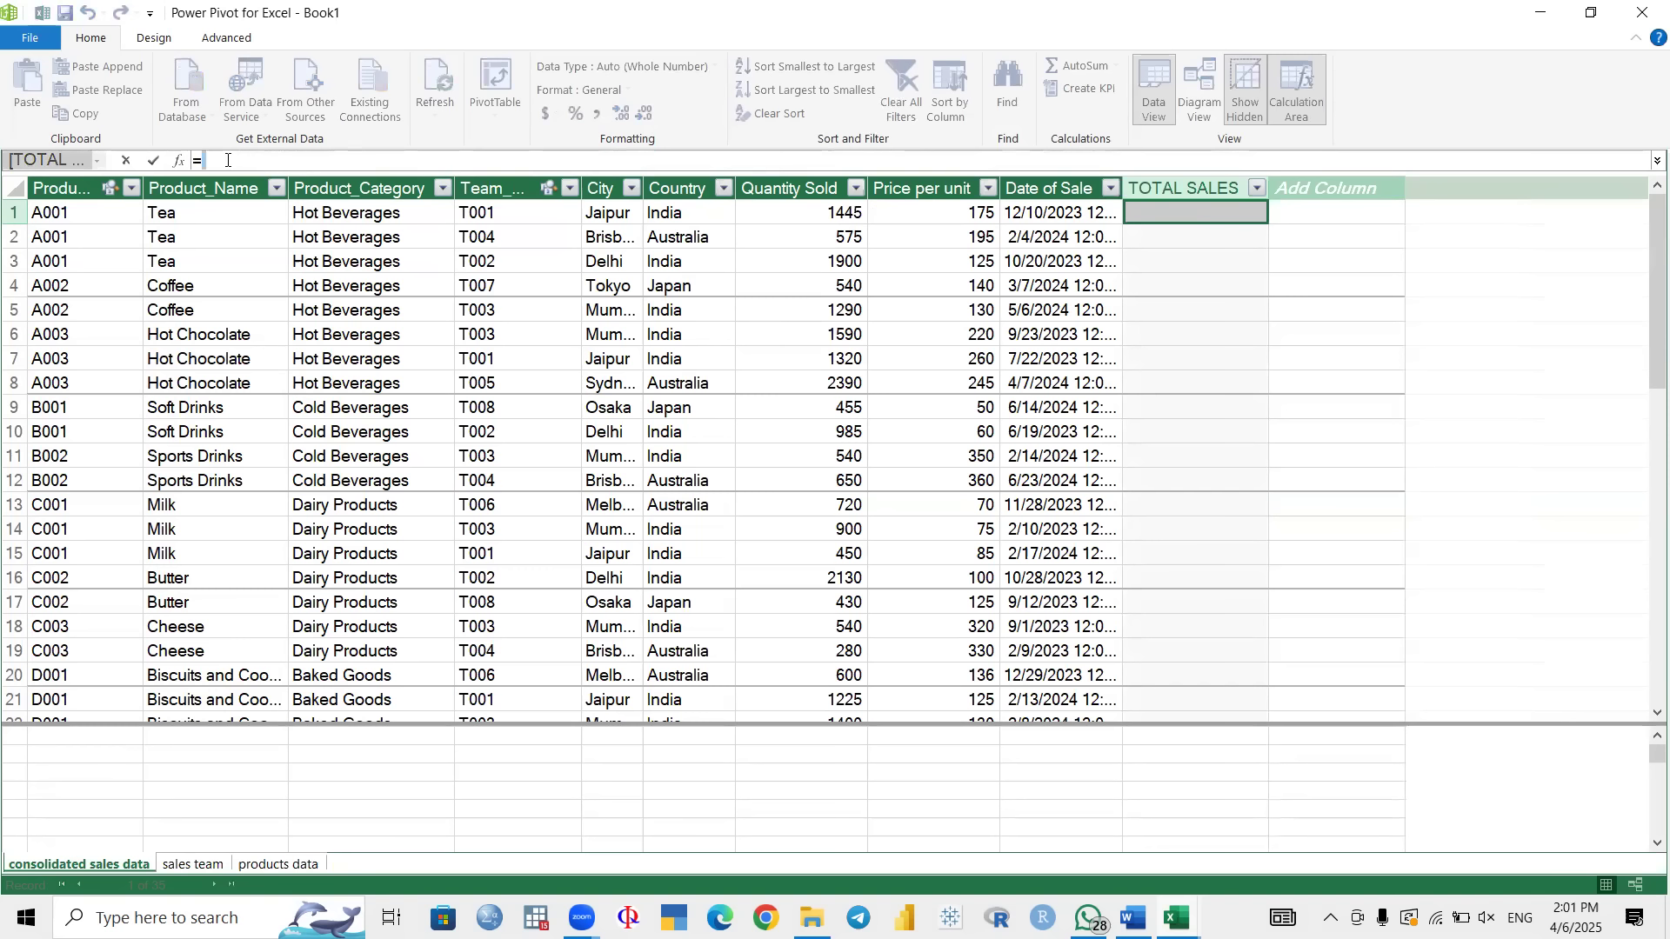
pyautogui.click(805, 213)
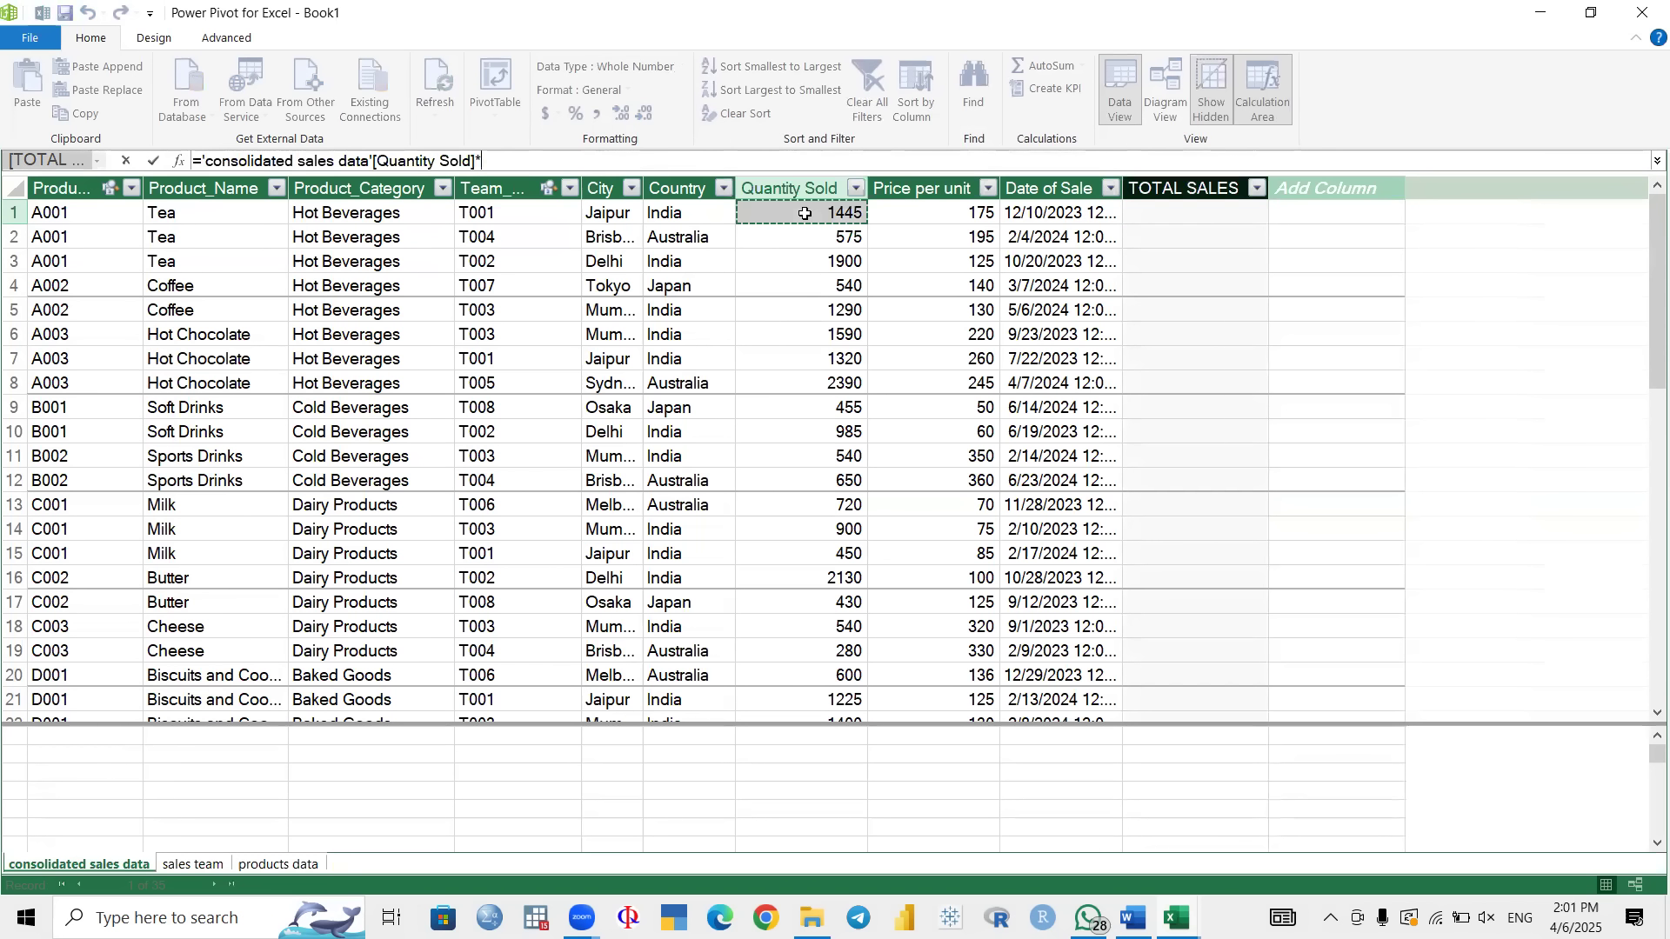
pyautogui.write('*')
pyautogui.click(918, 217)
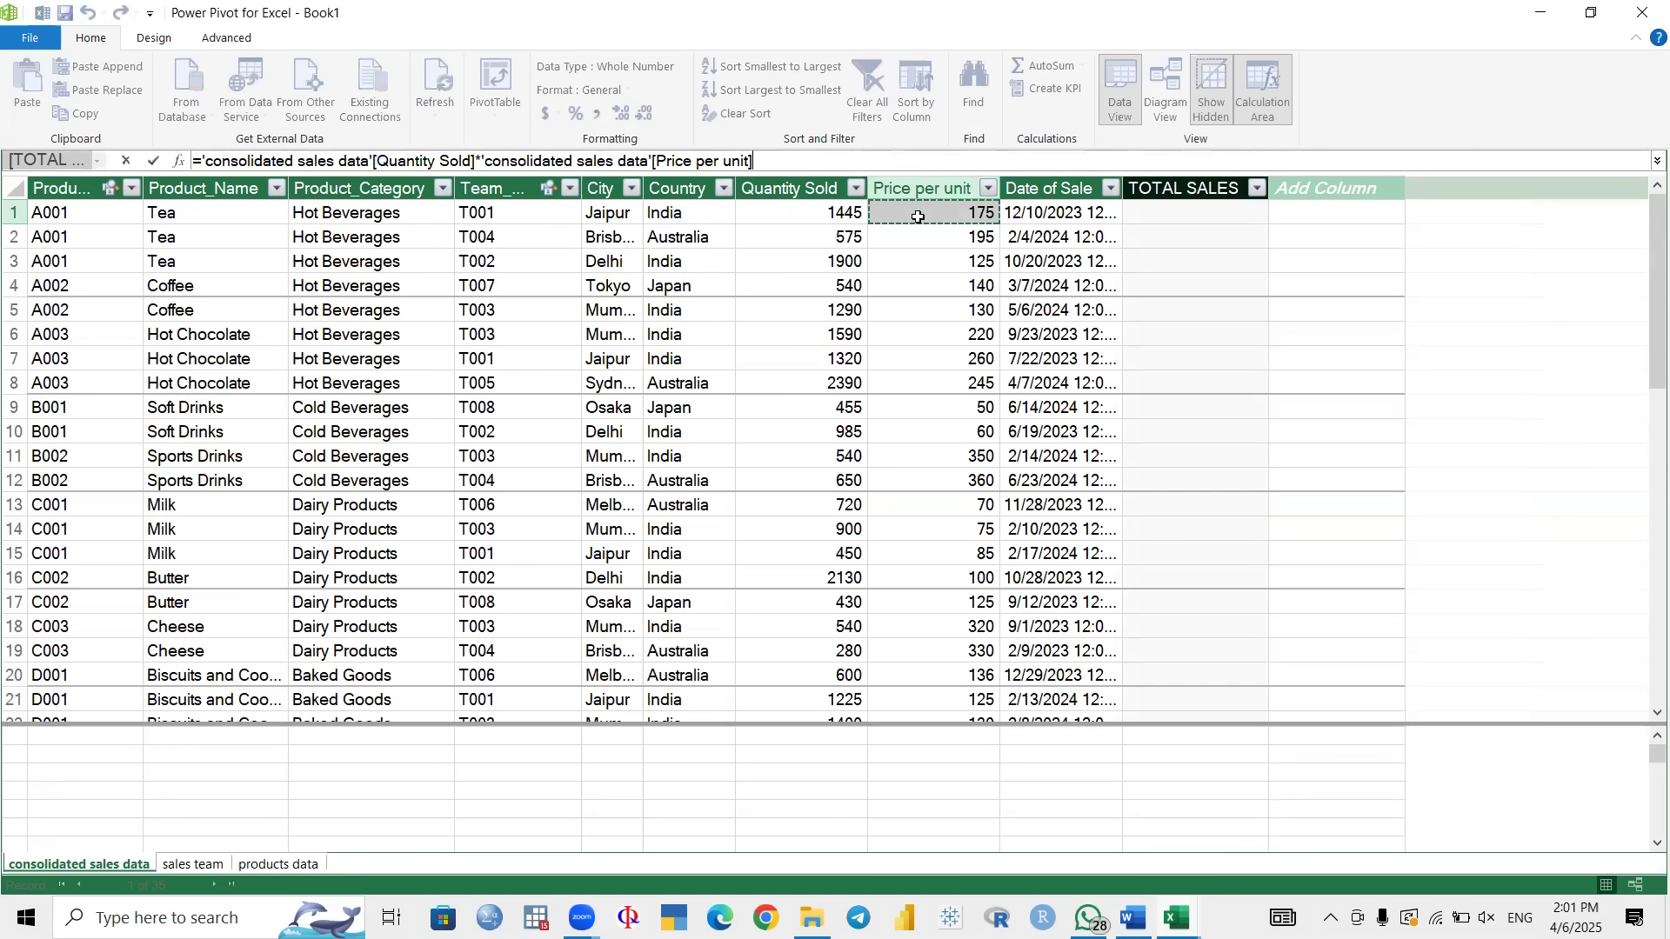
pyautogui.press('Return')
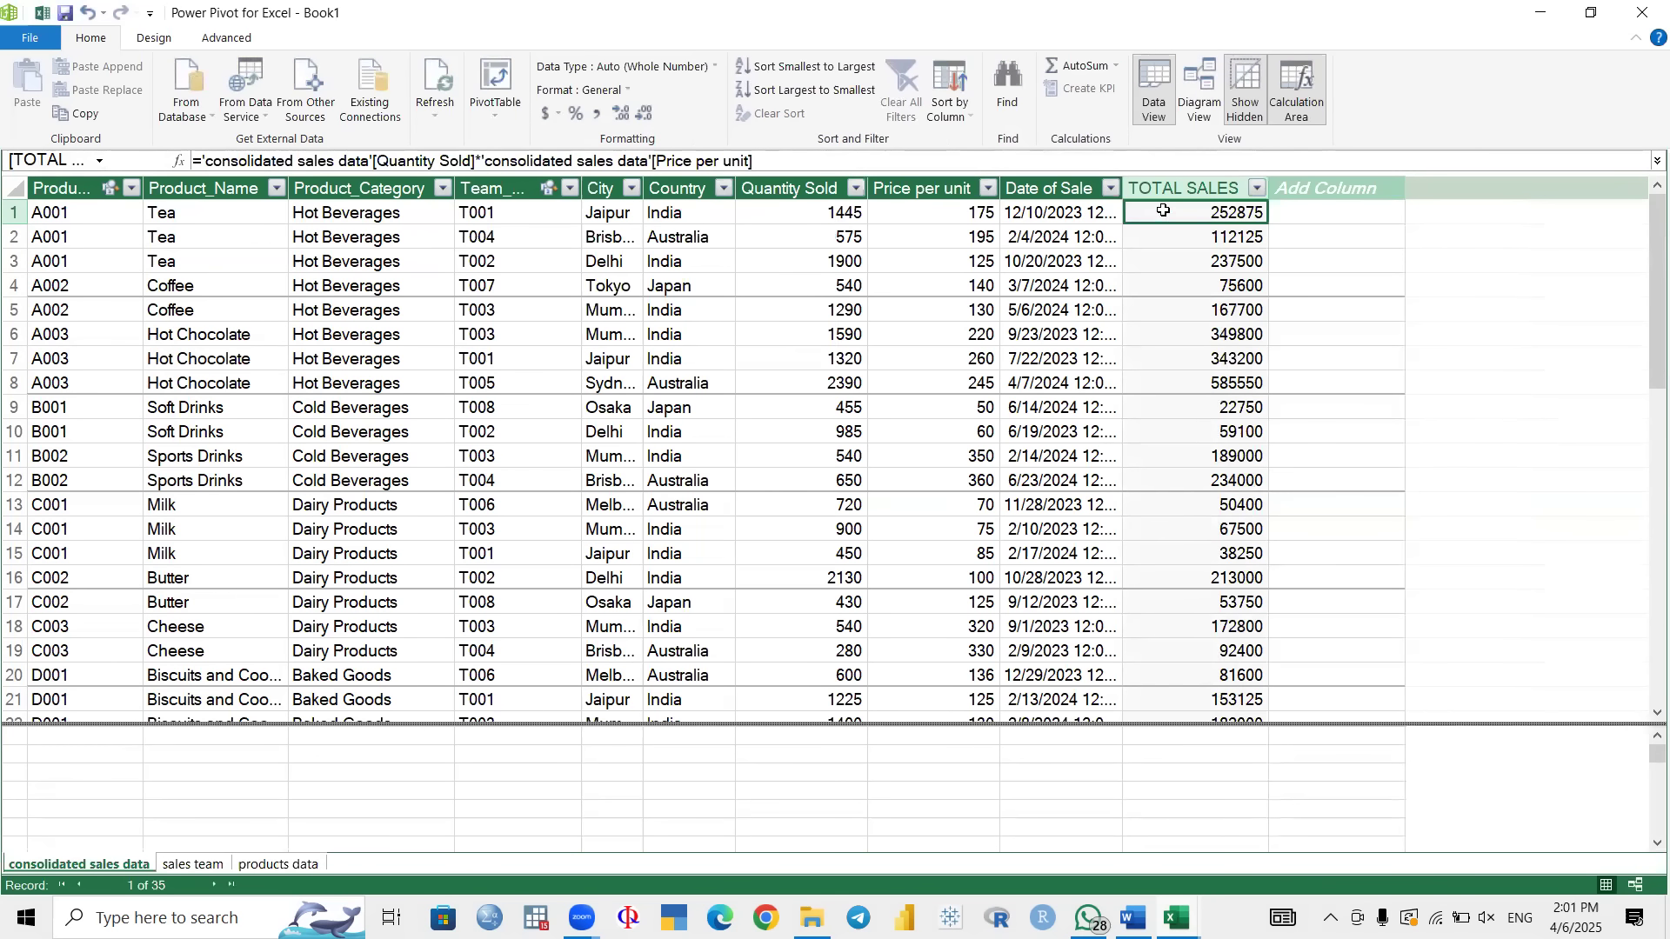
# Step: Review the calculated TOTAL SALES values row by row down the consolidated sales data table
pyautogui.press('Down')
pyautogui.press('Down')
pyautogui.press('Down')
pyautogui.press('Down')
pyautogui.press('Down')
pyautogui.press('Down')
pyautogui.press('Down')
pyautogui.press('Down')
pyautogui.press('Down')
pyautogui.press('Down')
pyautogui.press('Down')
pyautogui.press('Down')
pyautogui.press('Down')
pyautogui.press('Down')
pyautogui.press('Down')
pyautogui.press('Down')
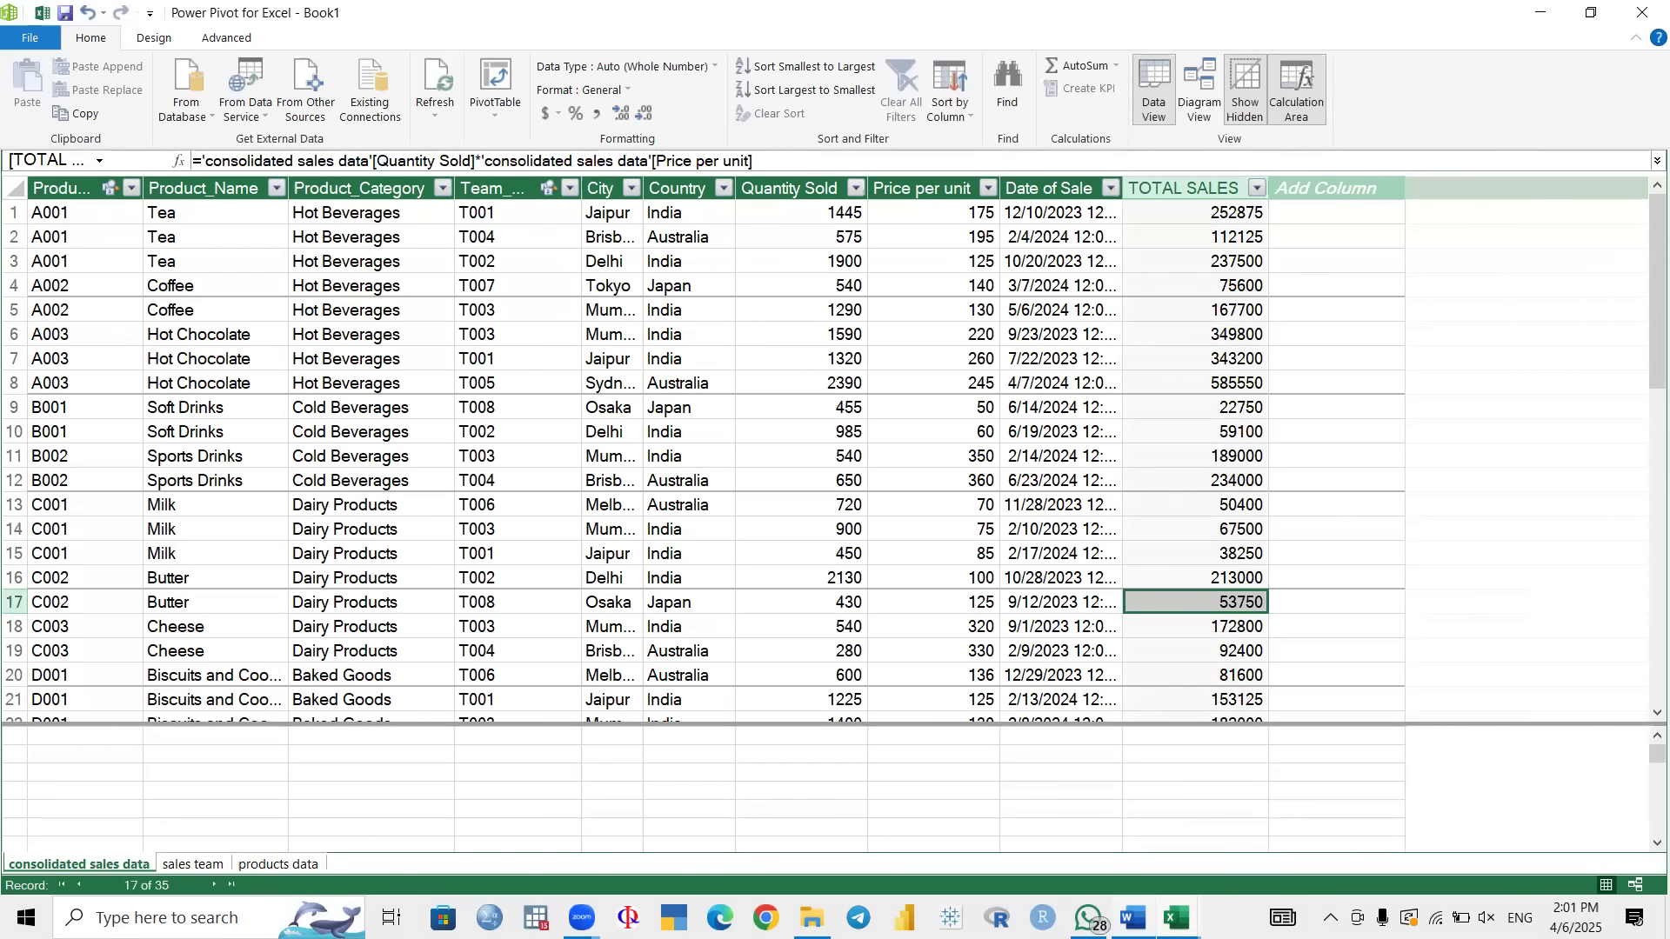
# Step: Check the pivot table requirements in the Word document and create a PivotTable from the Power Pivot model at cell A1 of existing Sheet1
pyautogui.click(1132, 918)
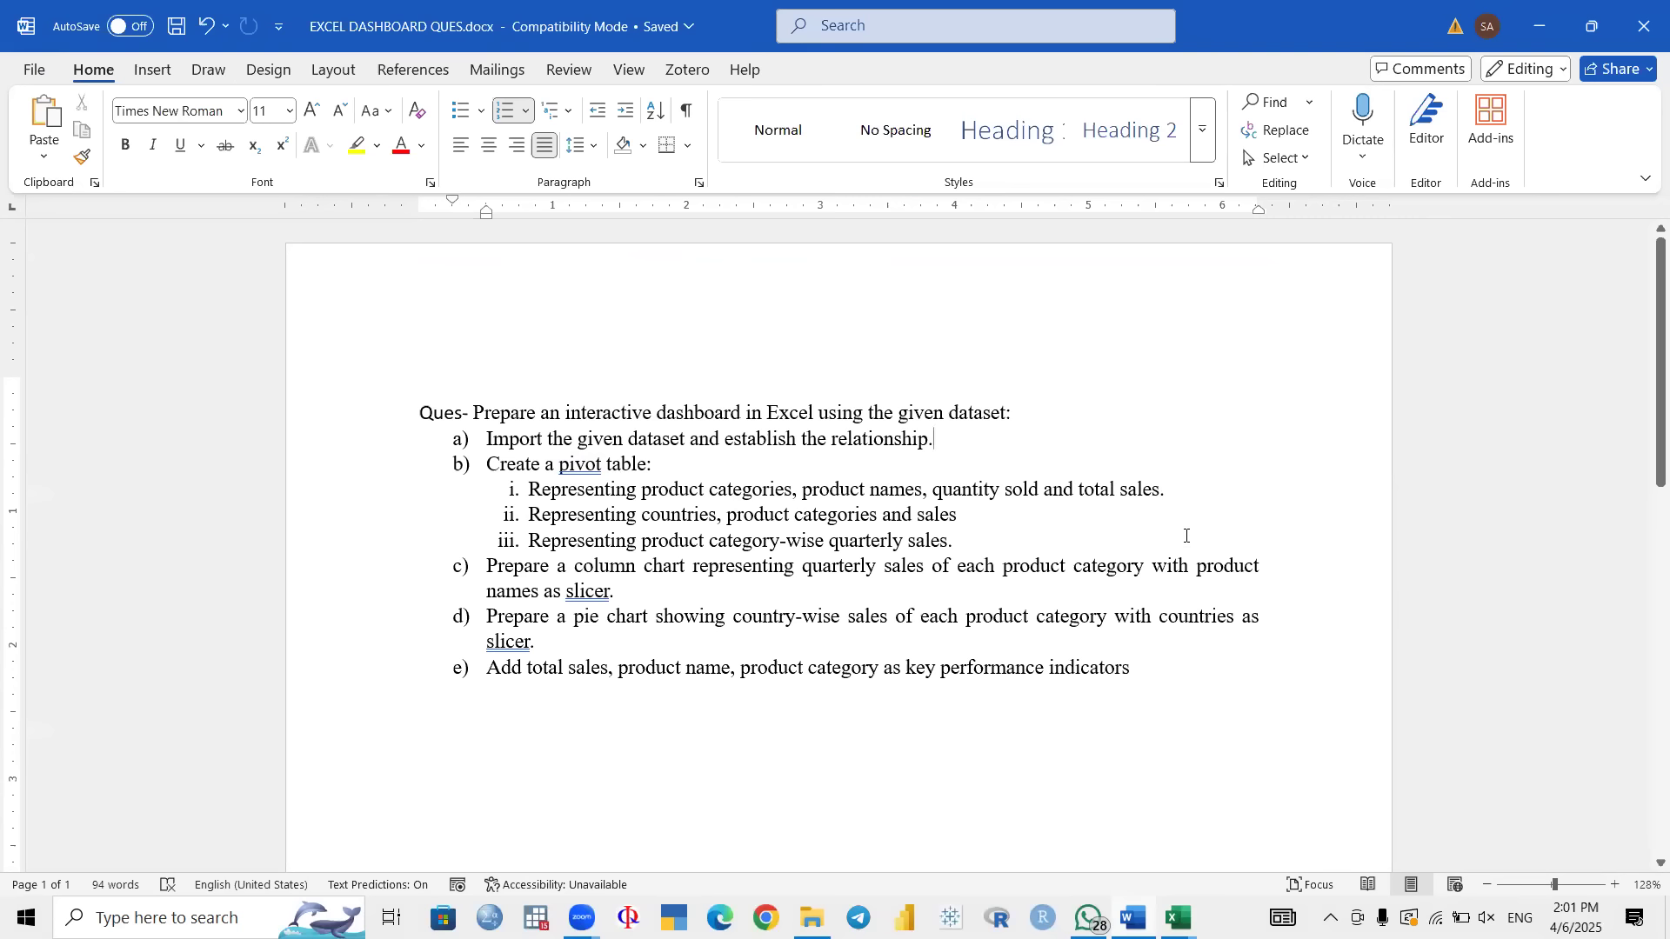
pyautogui.click(1181, 918)
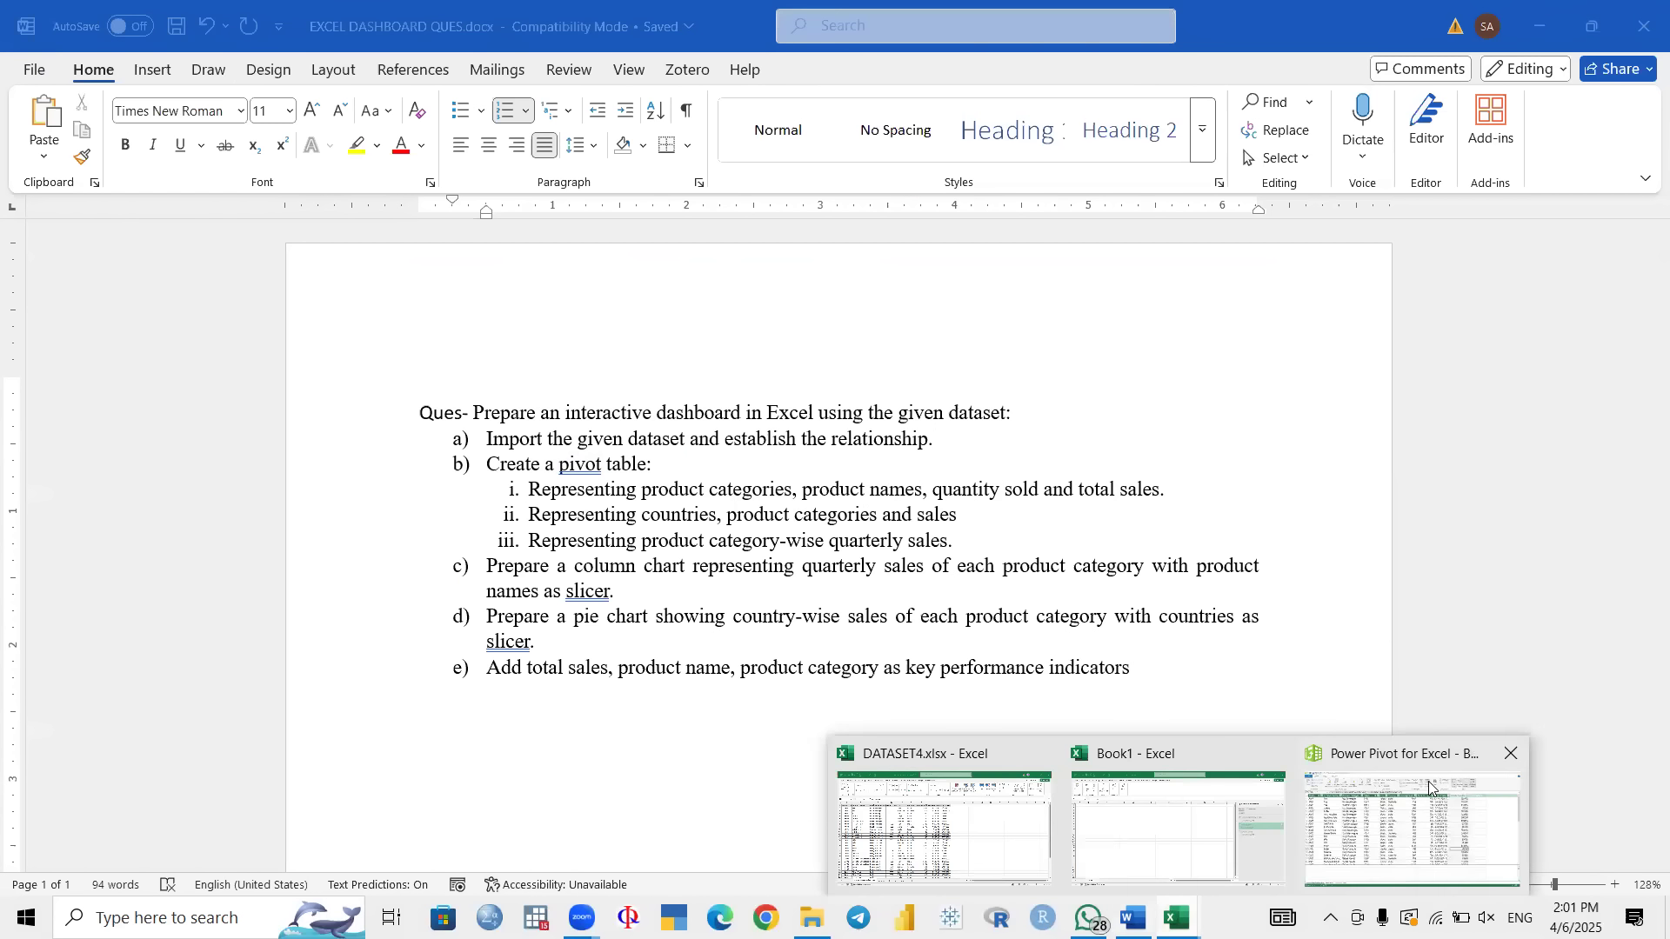
pyautogui.click(1431, 789)
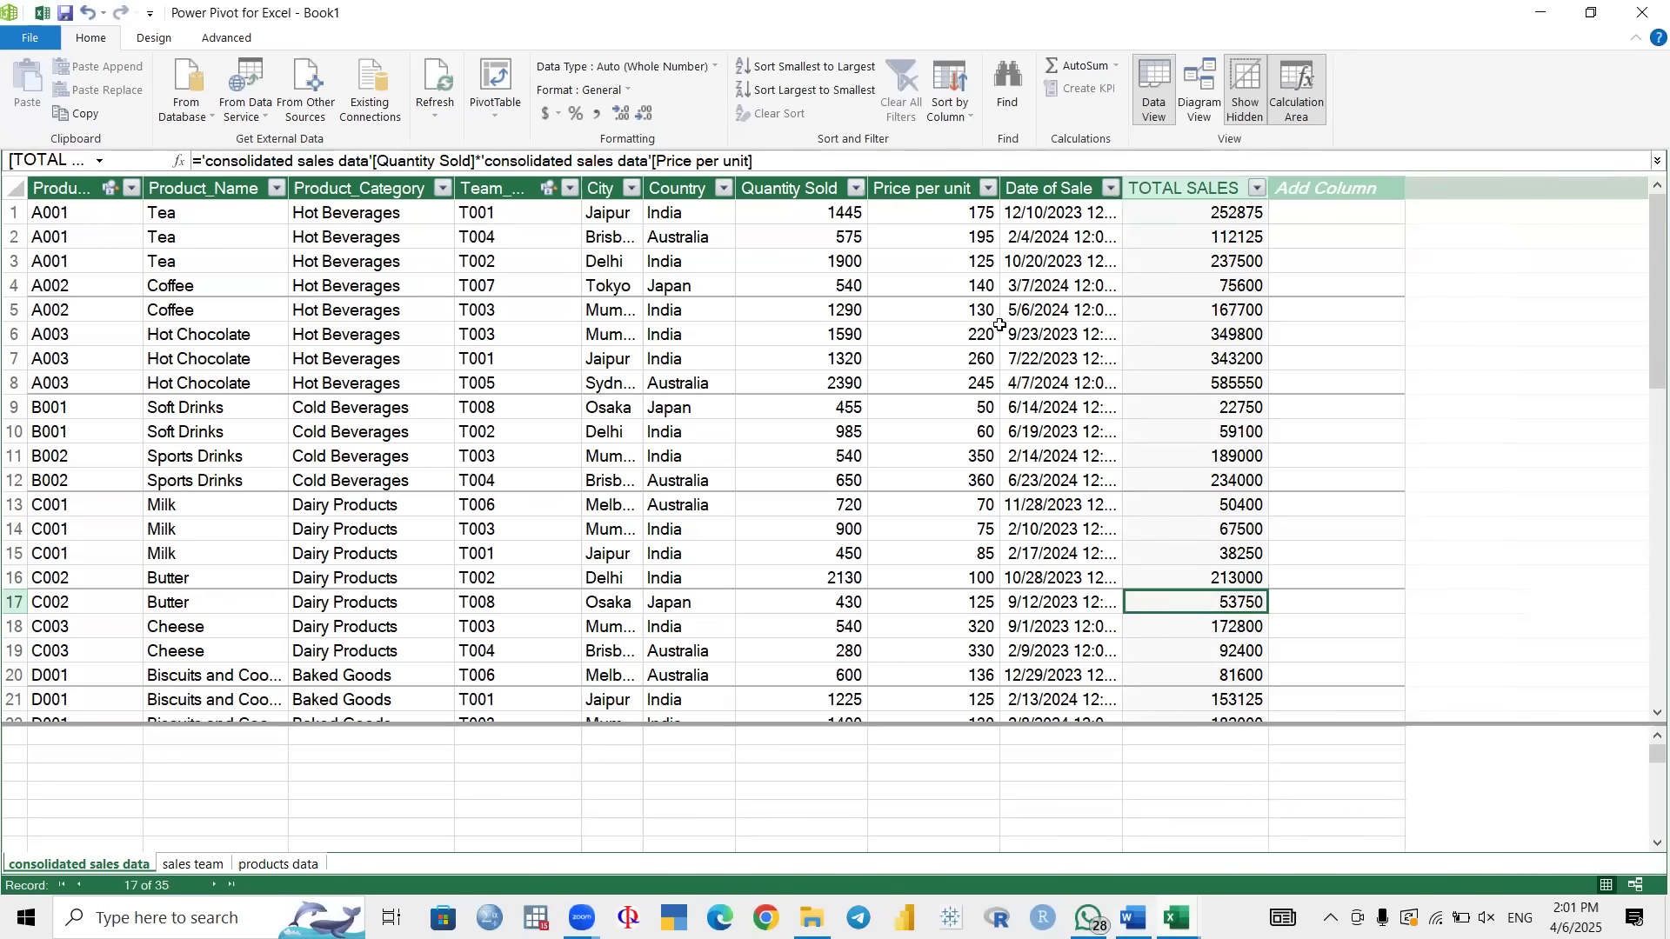
pyautogui.click(500, 119)
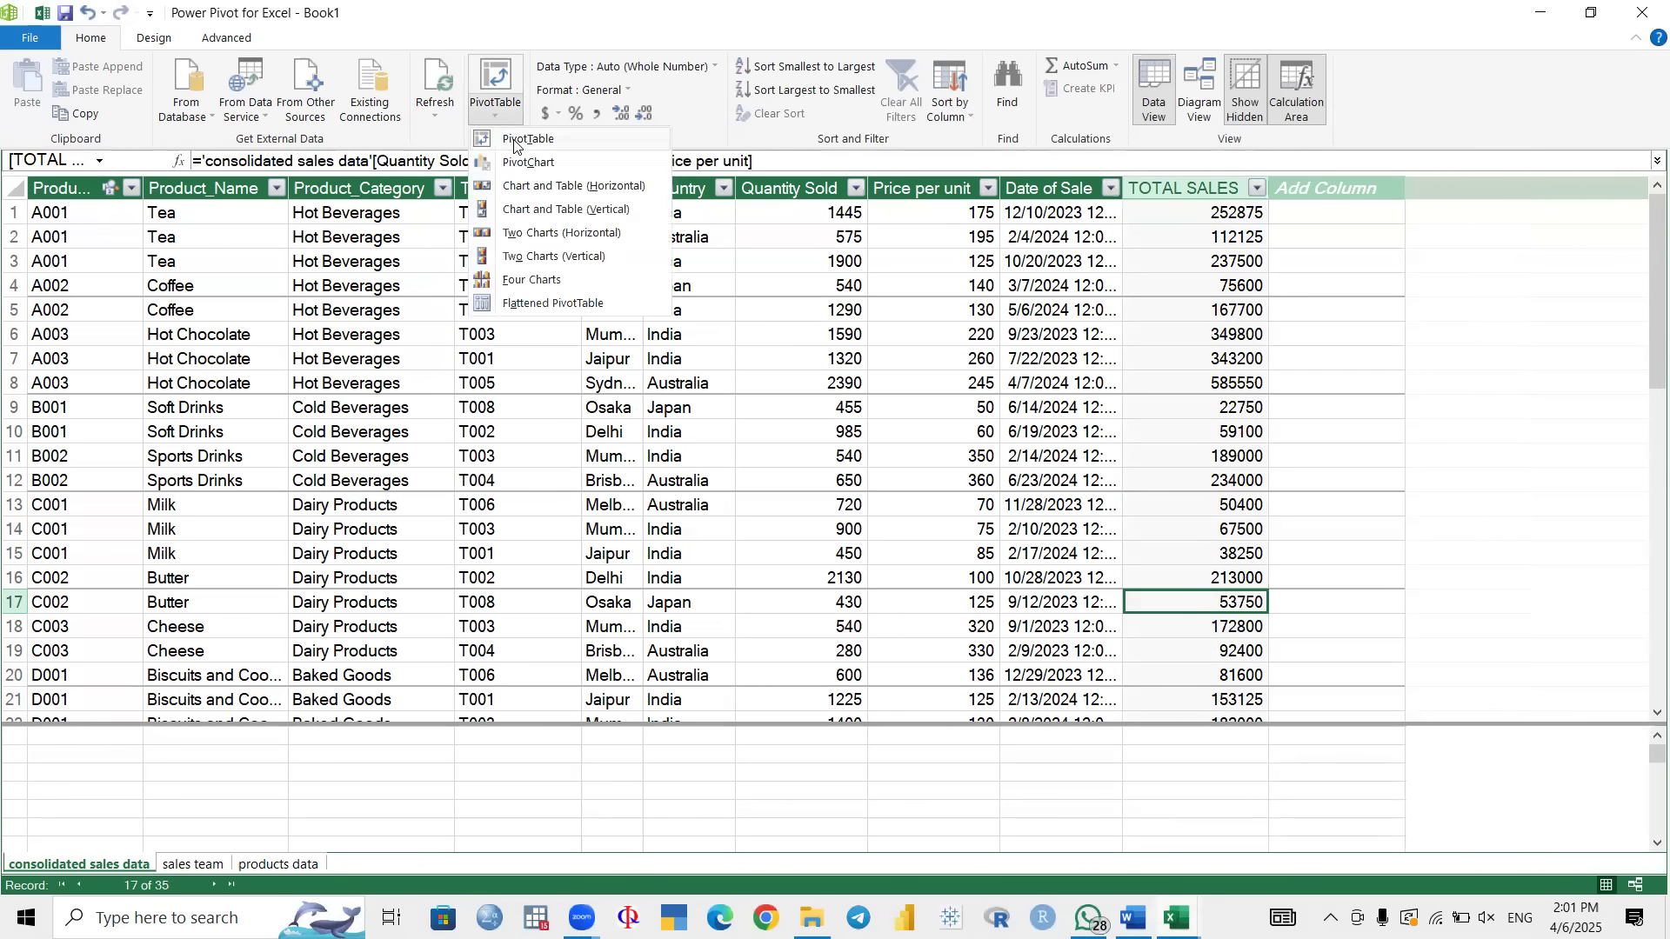
pyautogui.click(514, 142)
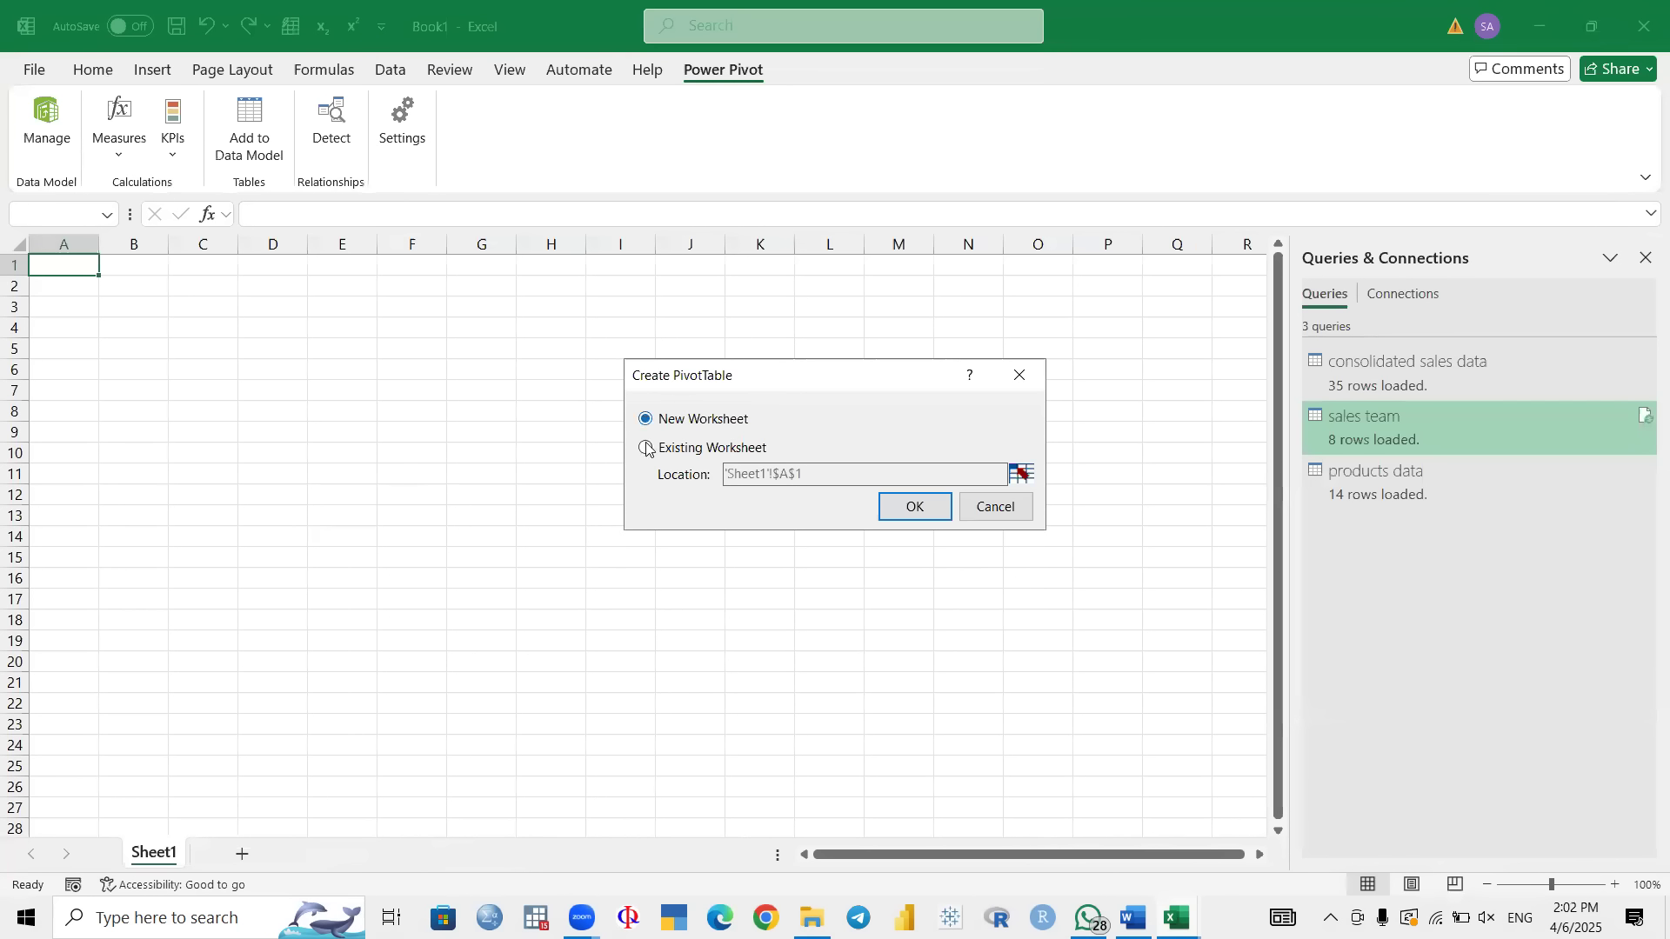
pyautogui.click(646, 448)
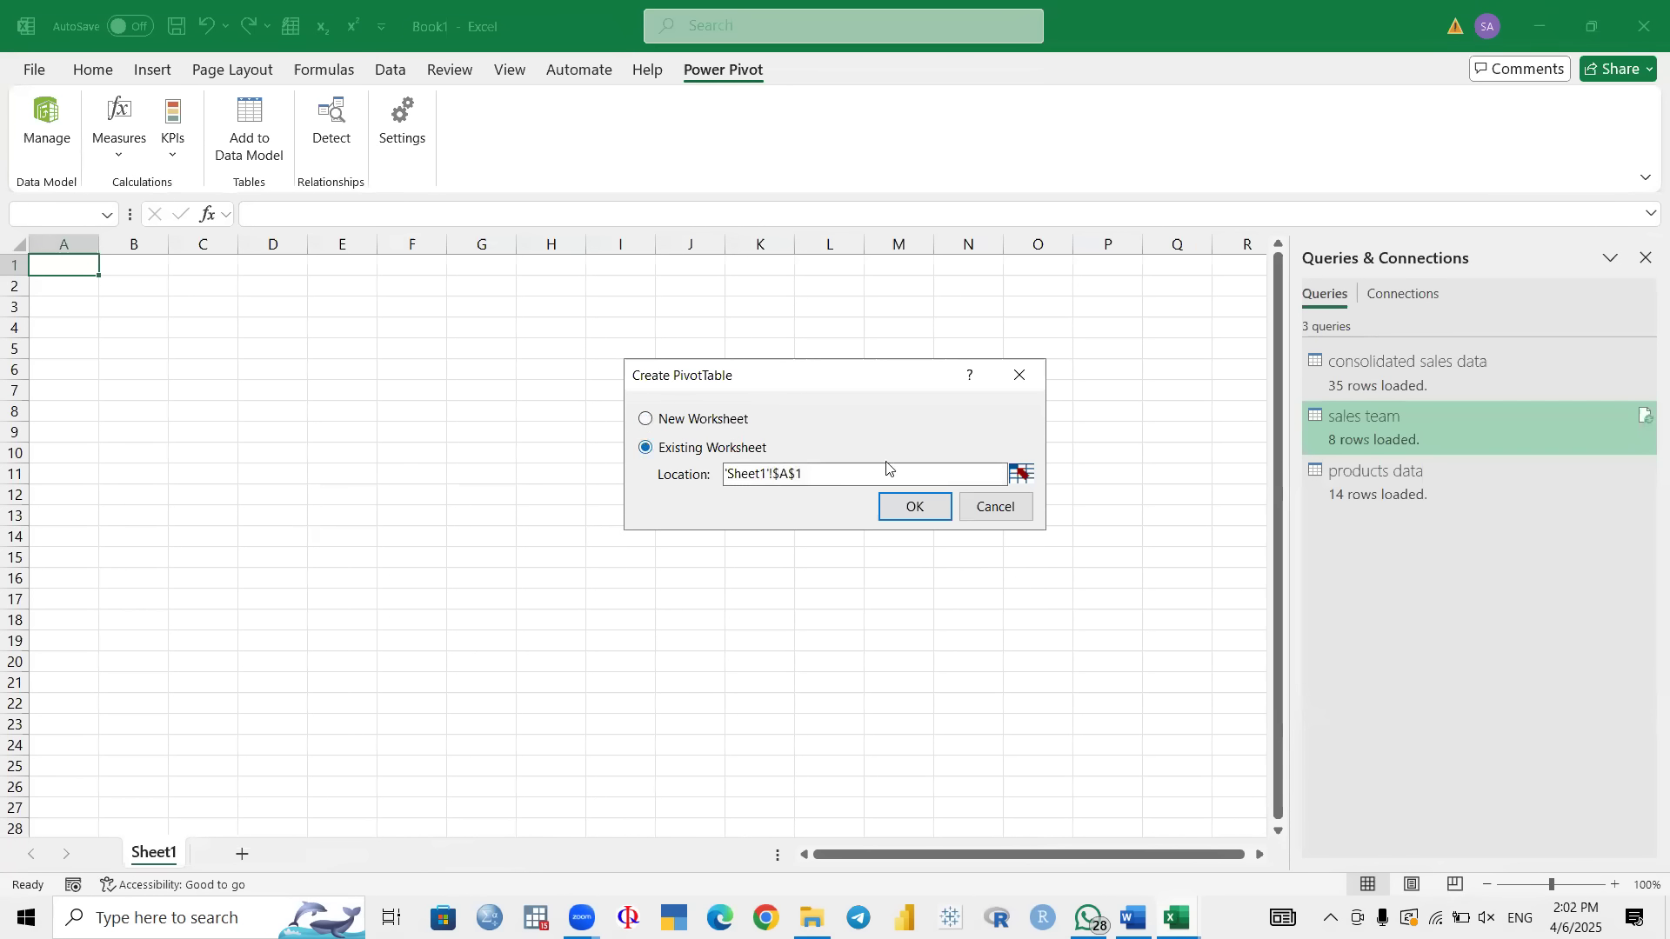
pyautogui.click(908, 507)
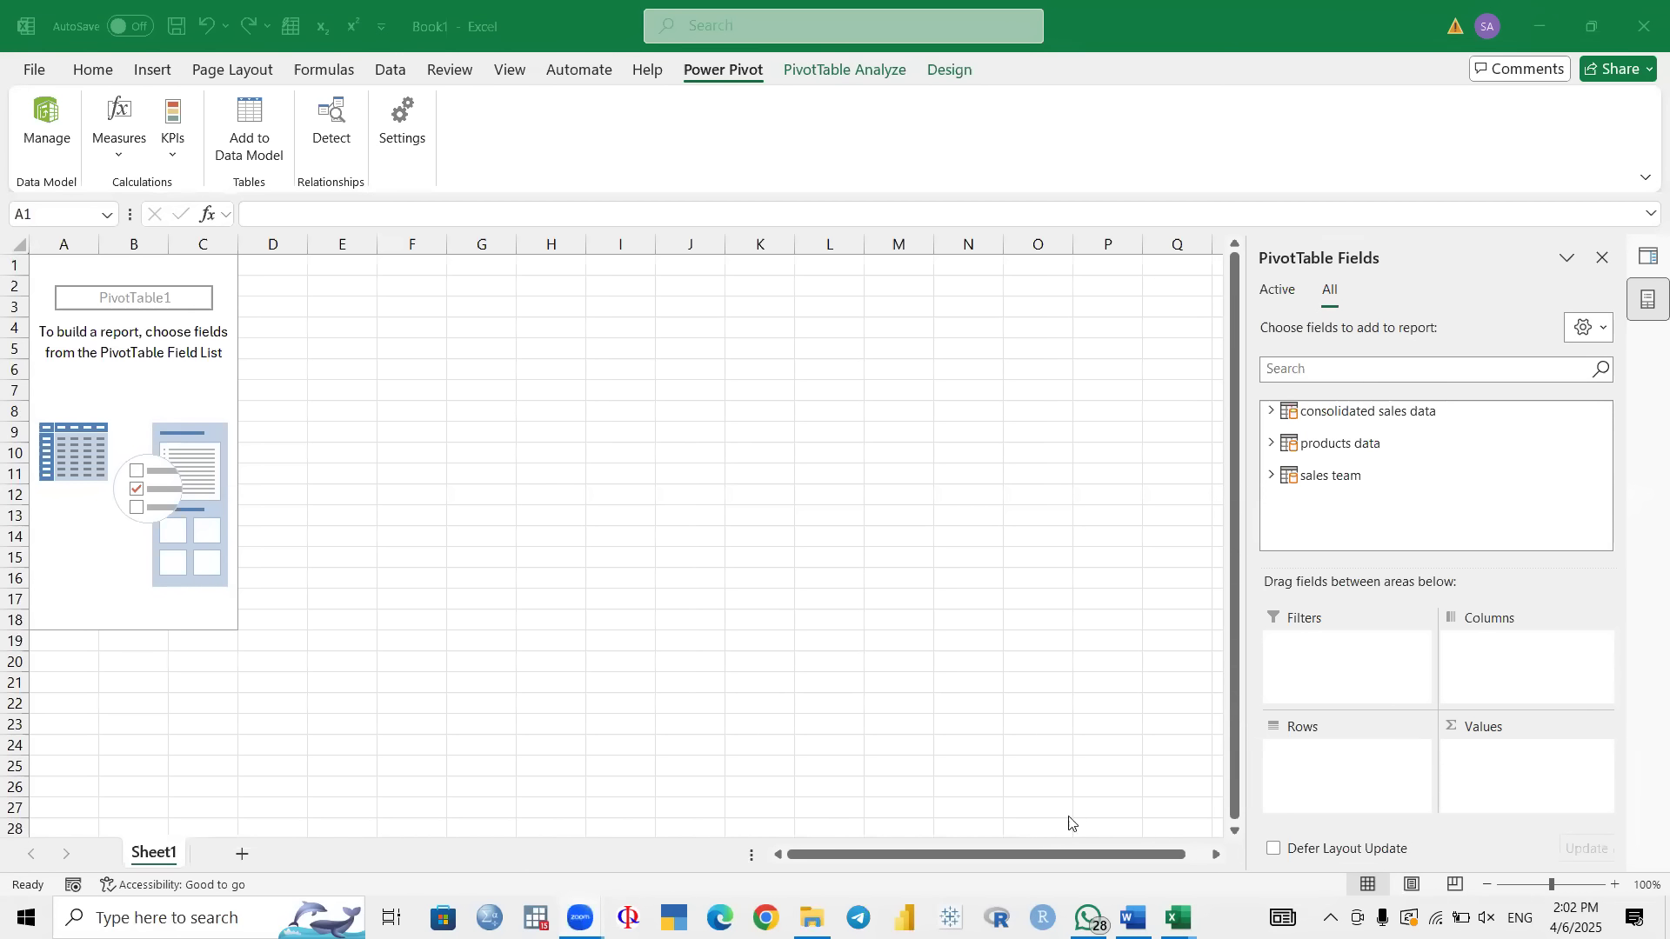
# Step: Recheck the Word requirements and add Product_Category and Product_Name from products data as rows of the pivot table
pyautogui.hotkey('alt', 'Tab')
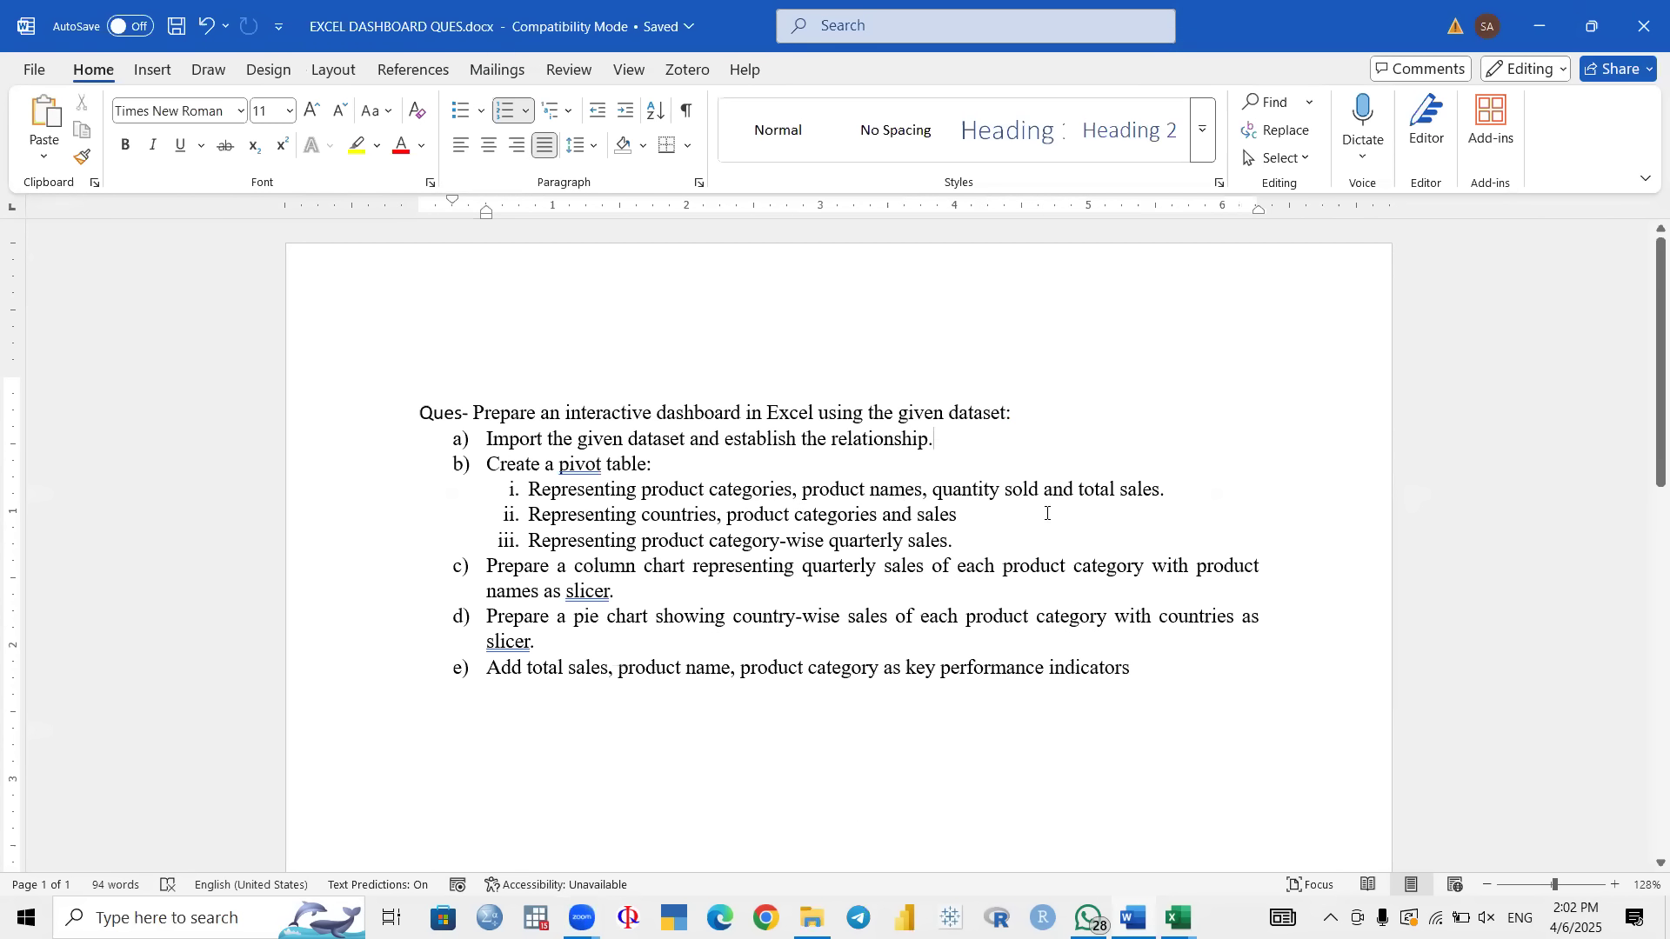
pyautogui.click(1538, 26)
pyautogui.click(1273, 444)
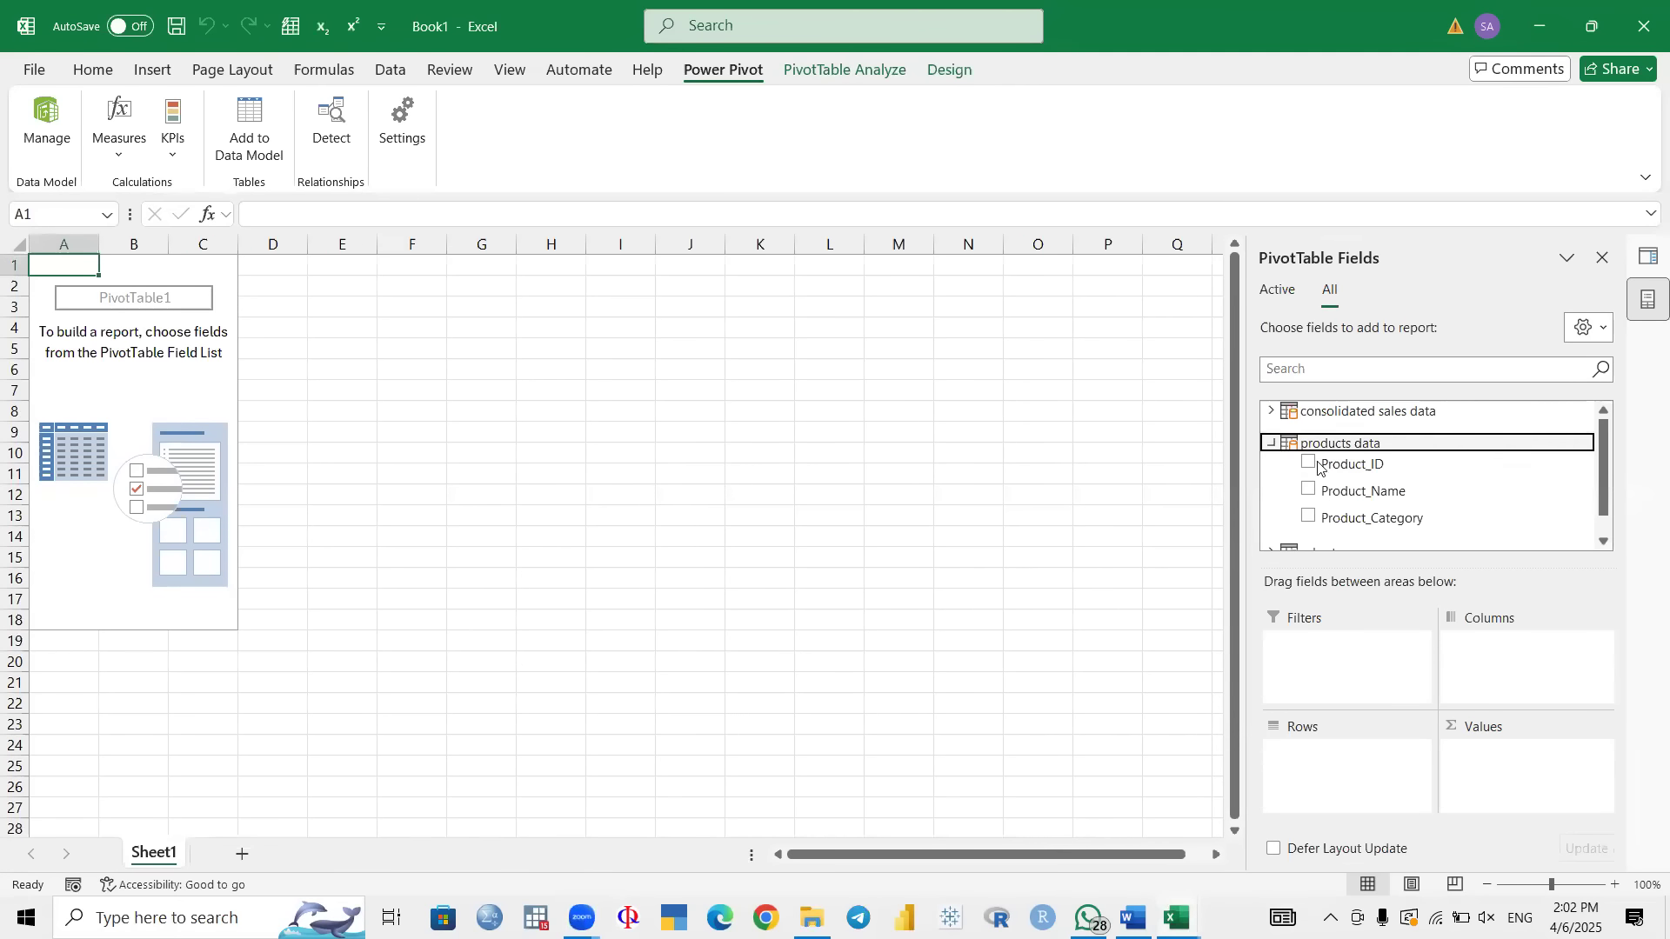
pyautogui.click(1309, 517)
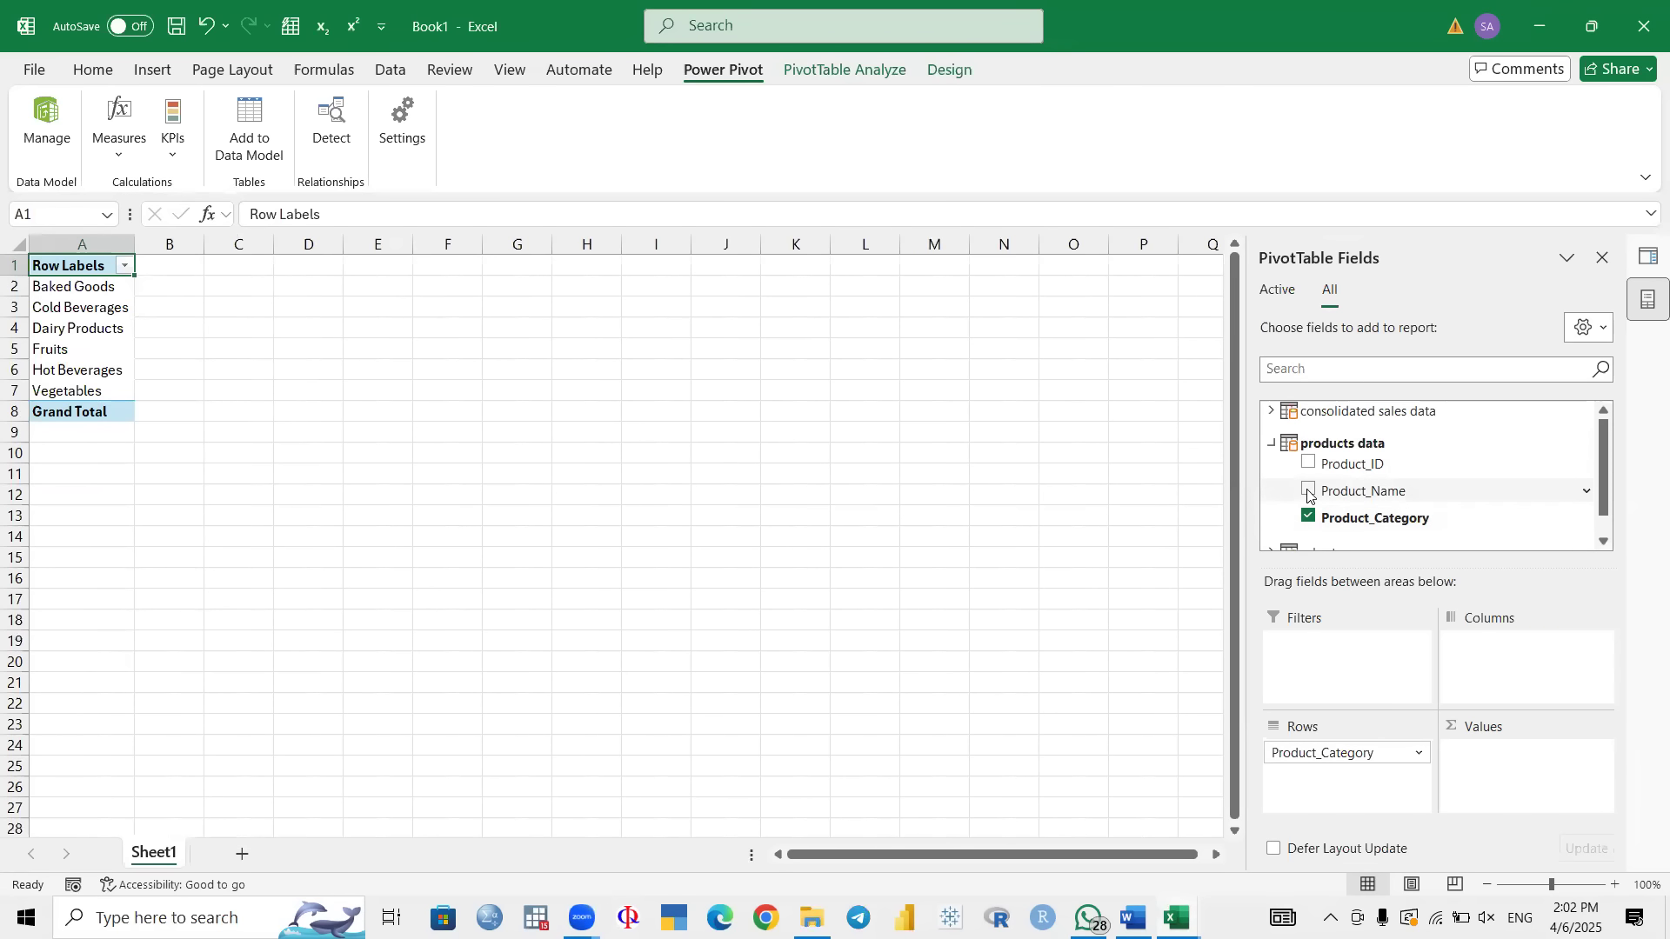
pyautogui.click(1309, 492)
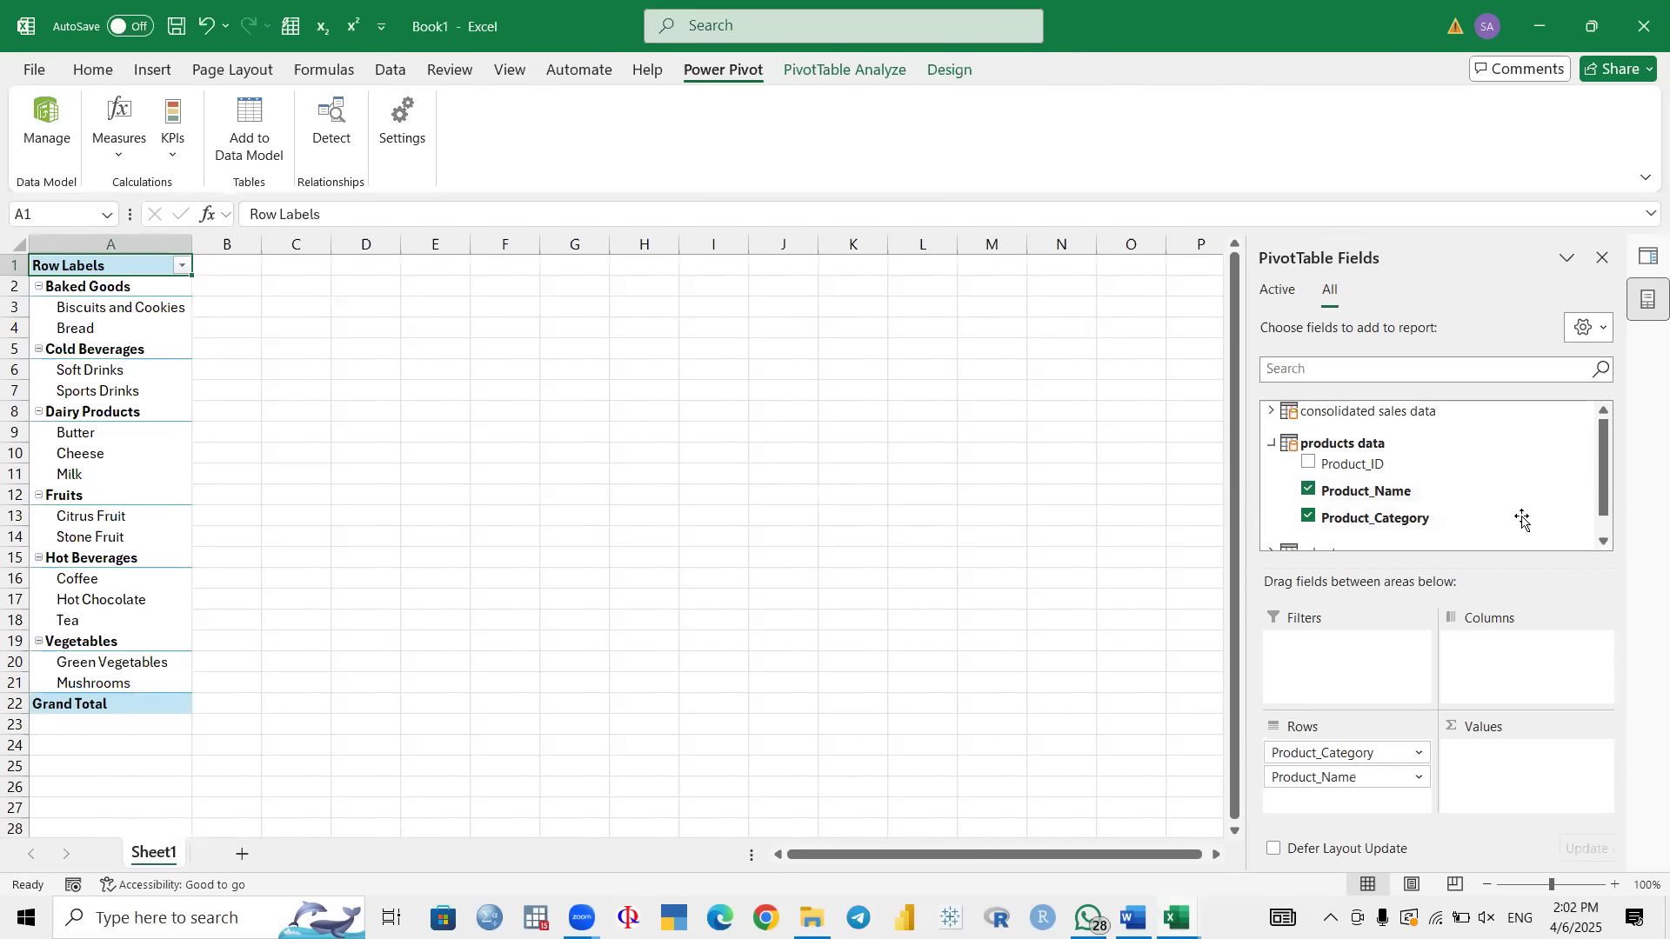
# Step: Add Quantity Sold and TOTAL SALES from the consolidated sales data table as summed values of the pivot table
pyautogui.click(1272, 410)
pyautogui.scroll(-1, 1402, 508)
pyautogui.scroll(-1, 1402, 511)
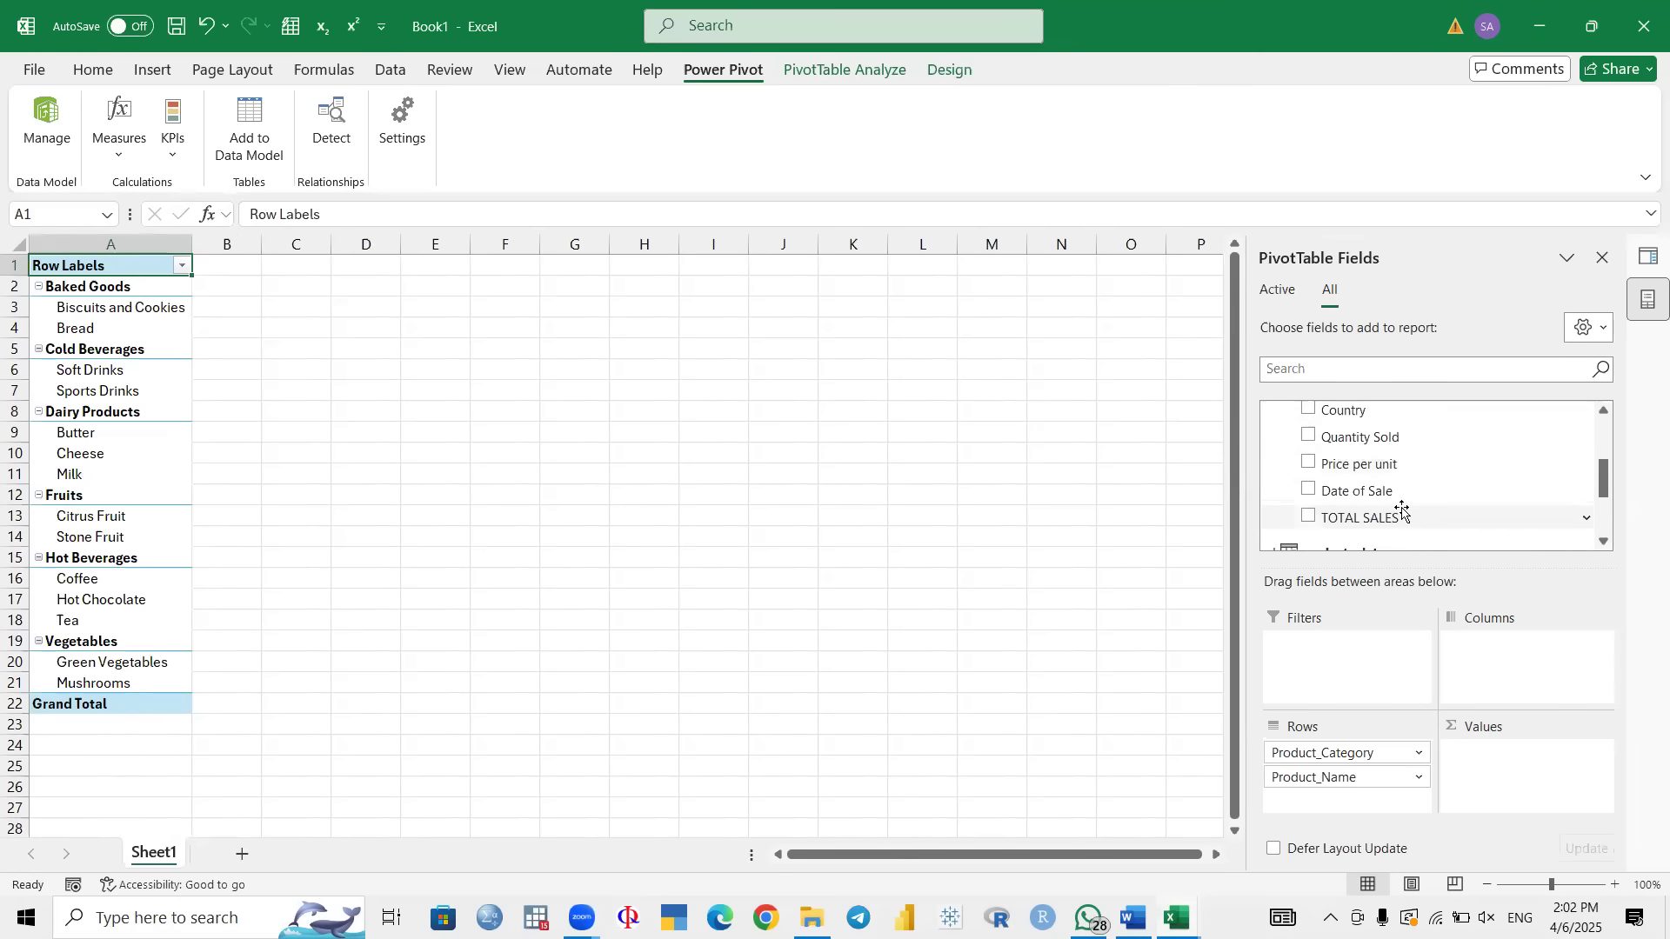
pyautogui.click(1310, 435)
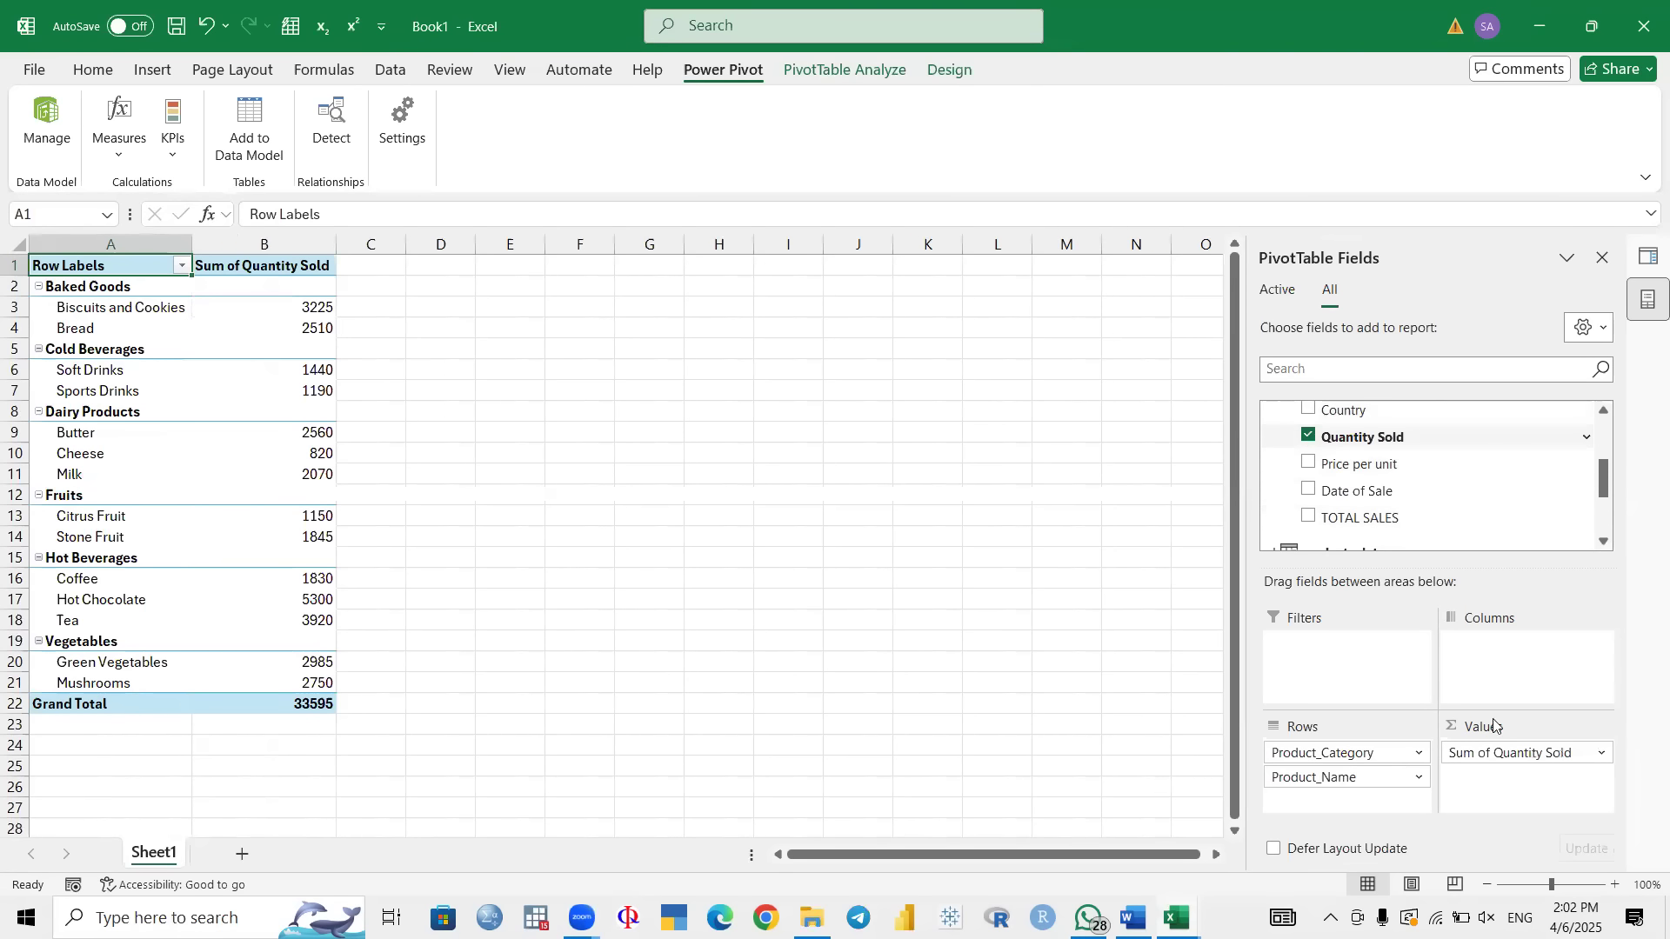
pyautogui.click(1307, 517)
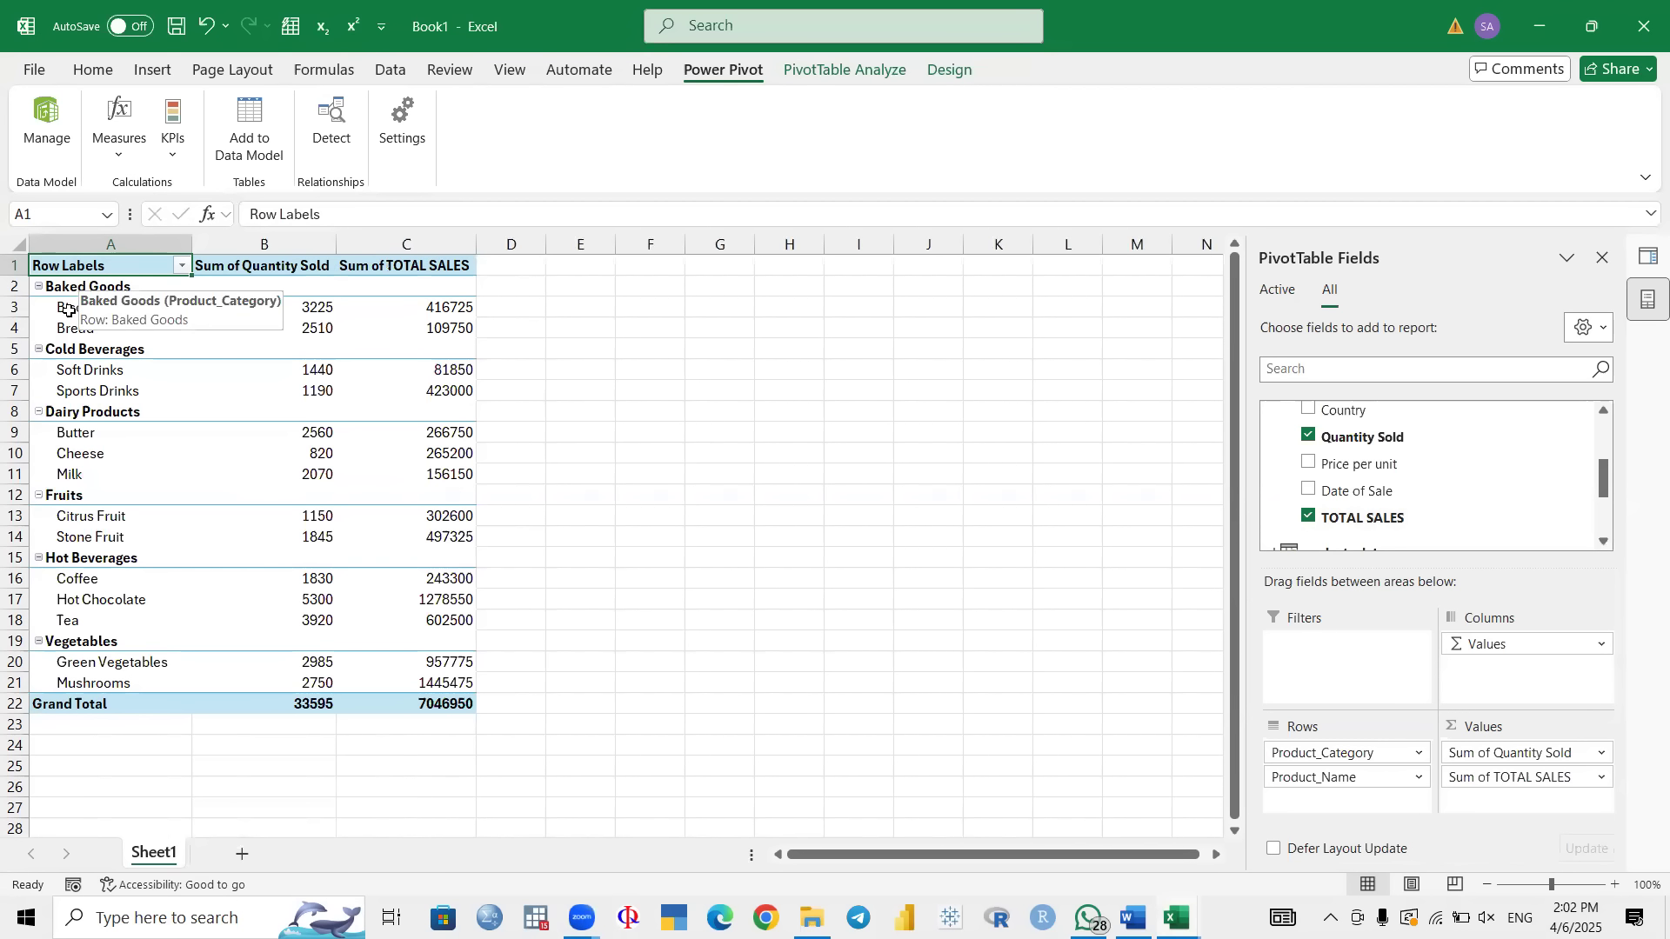
# Step: Examine the Biscuits and Cookies quantity and sales in the pivot table, and check the next pivot table requirement in the Word document
pyautogui.click(119, 311)
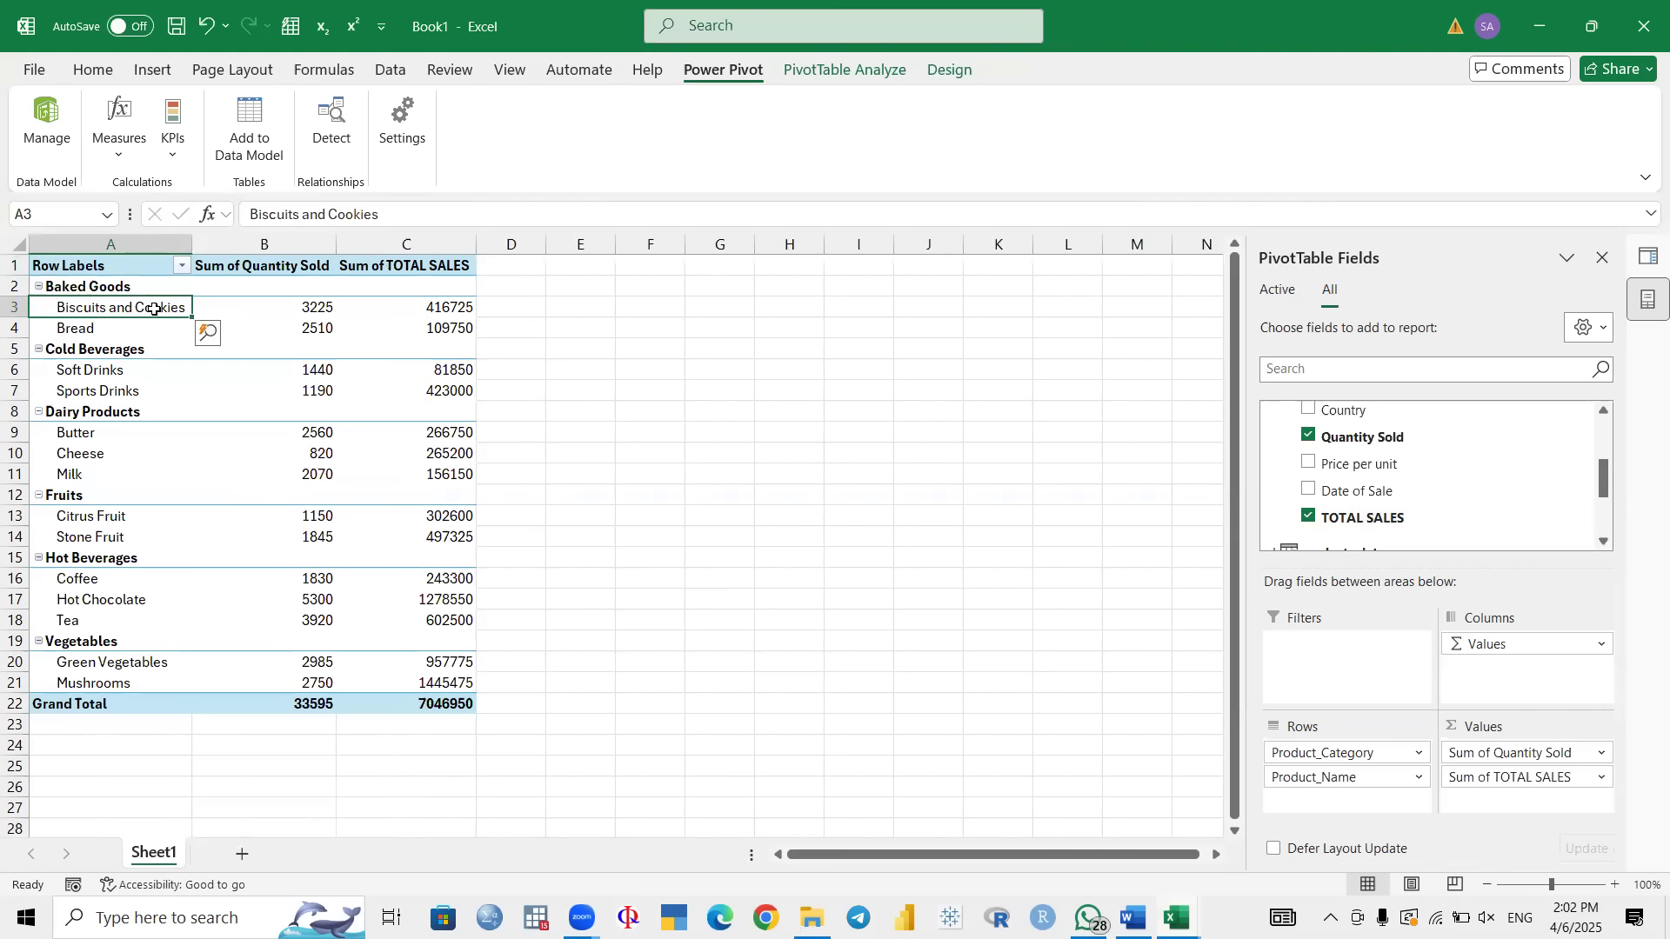
pyautogui.click(283, 306)
pyautogui.click(417, 308)
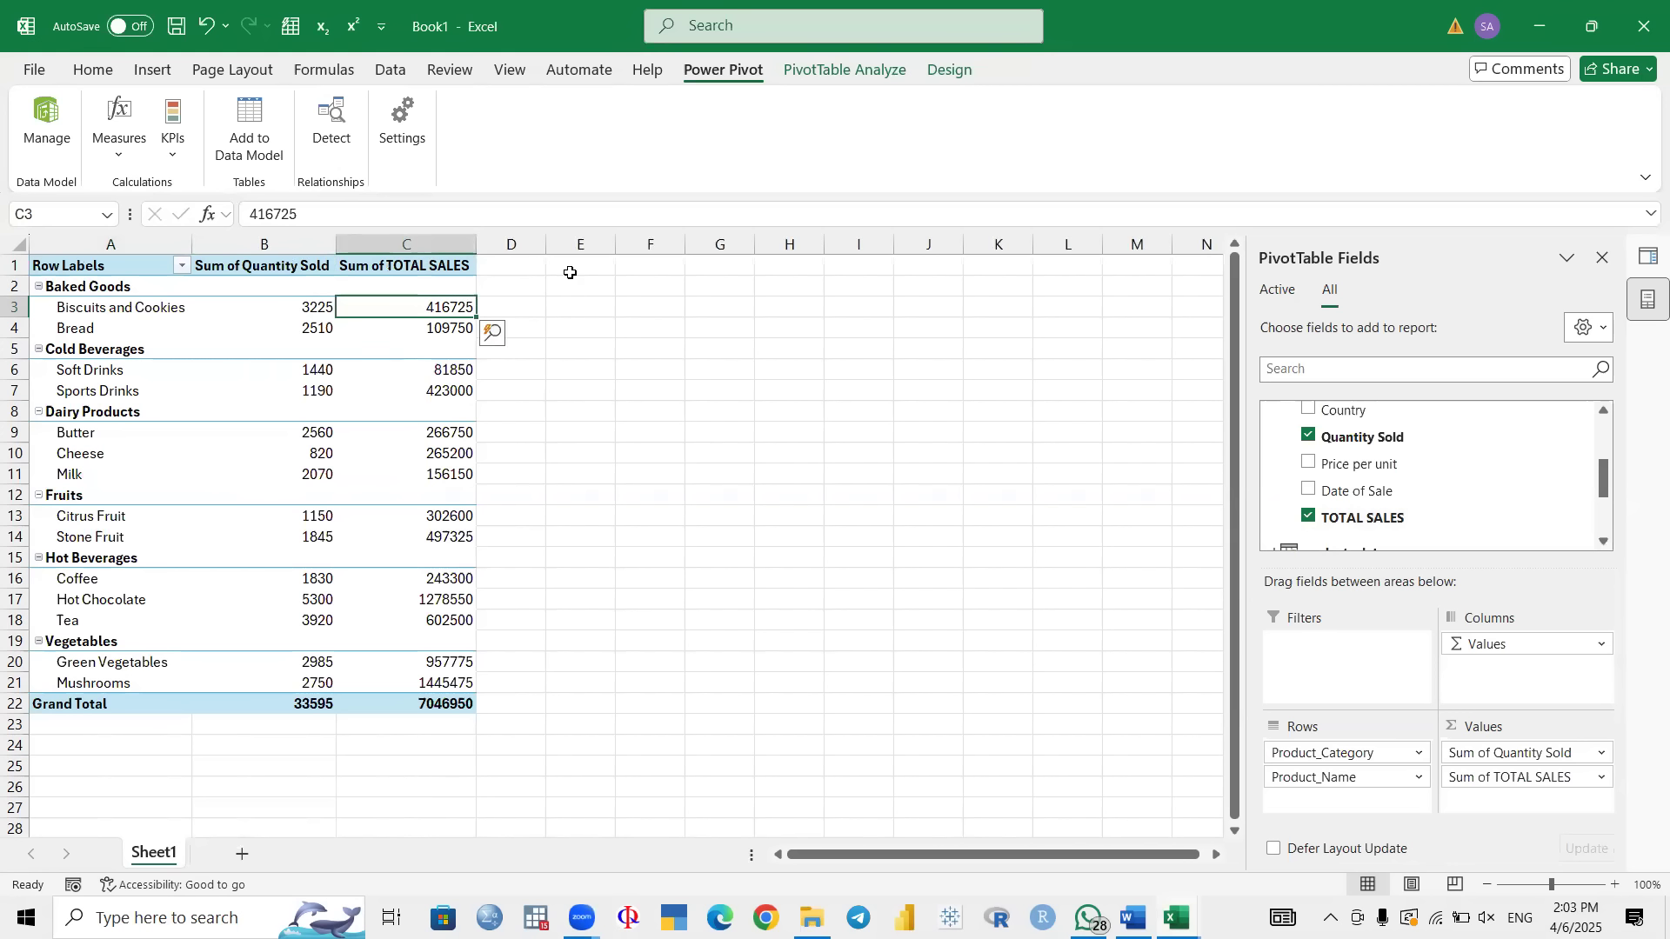
pyautogui.hotkey('alt', 'Tab')
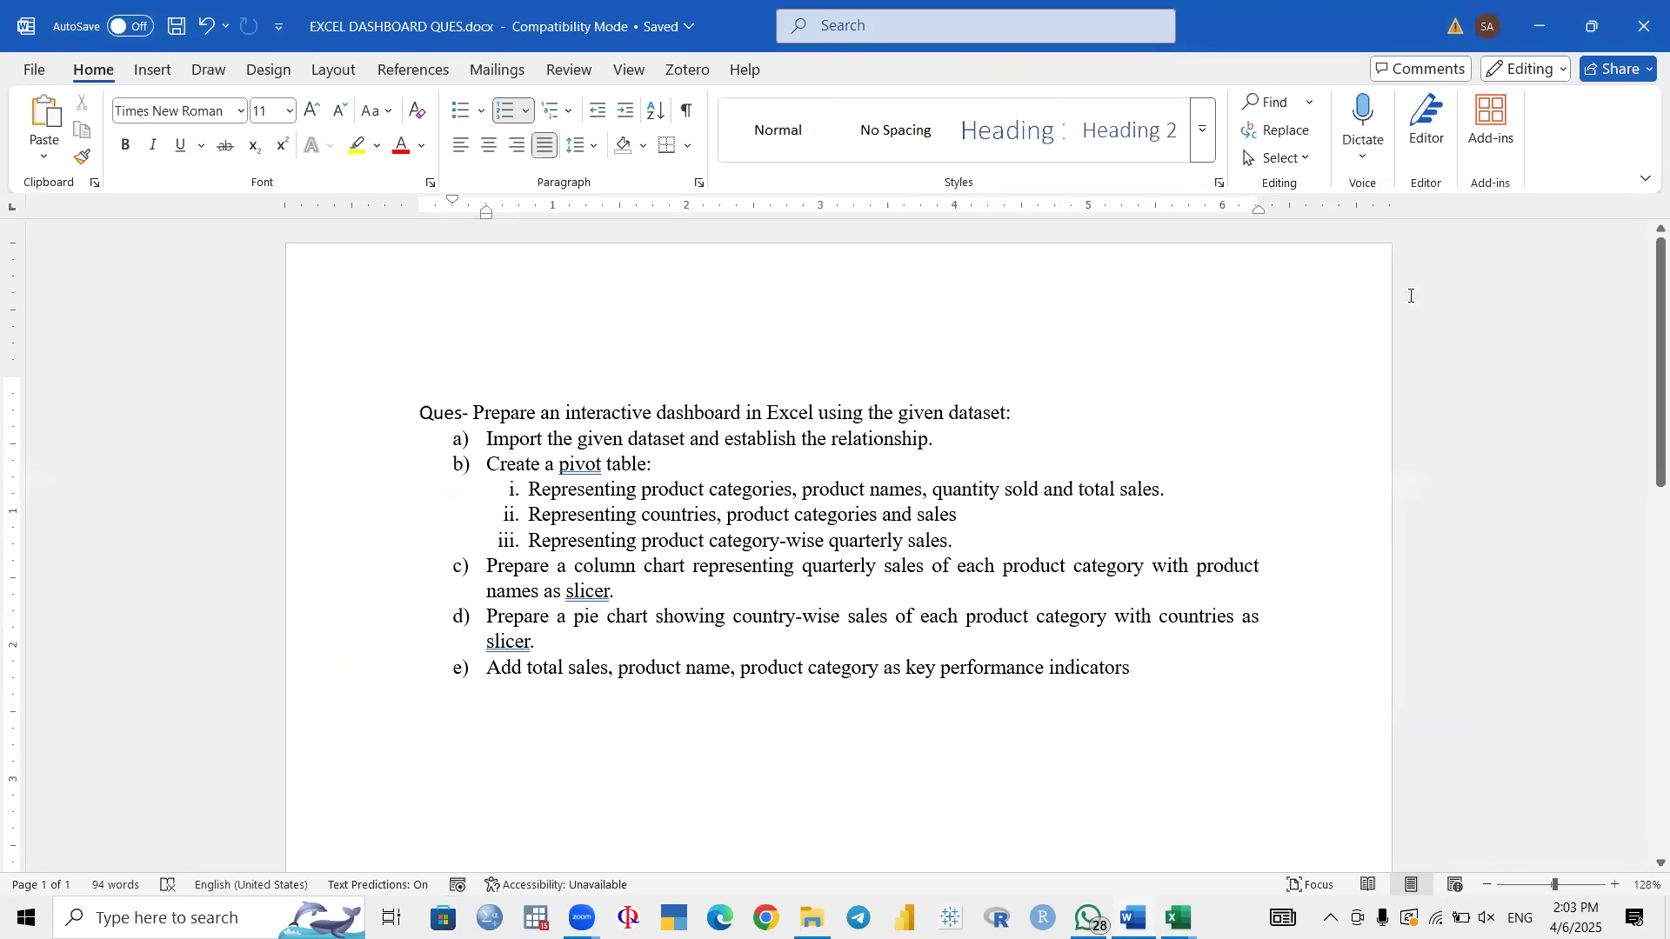
pyautogui.click(1536, 39)
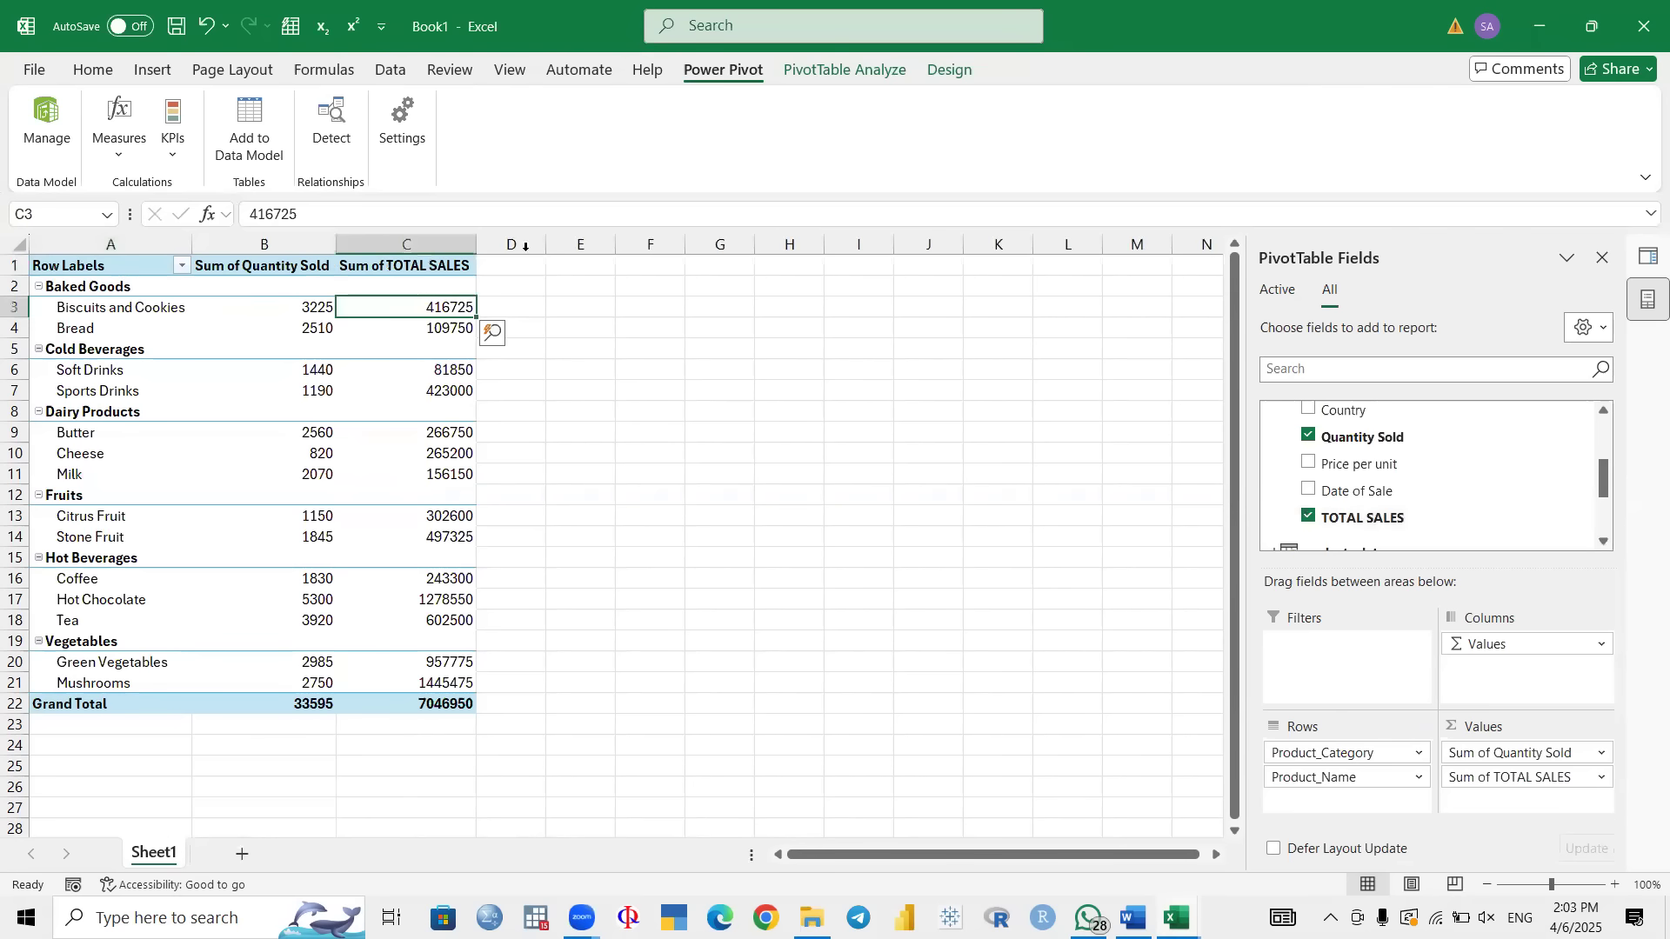
# Step: Create a second PivotTable from the Power Pivot model at cell E1 of the existing Sheet1
pyautogui.click(586, 269)
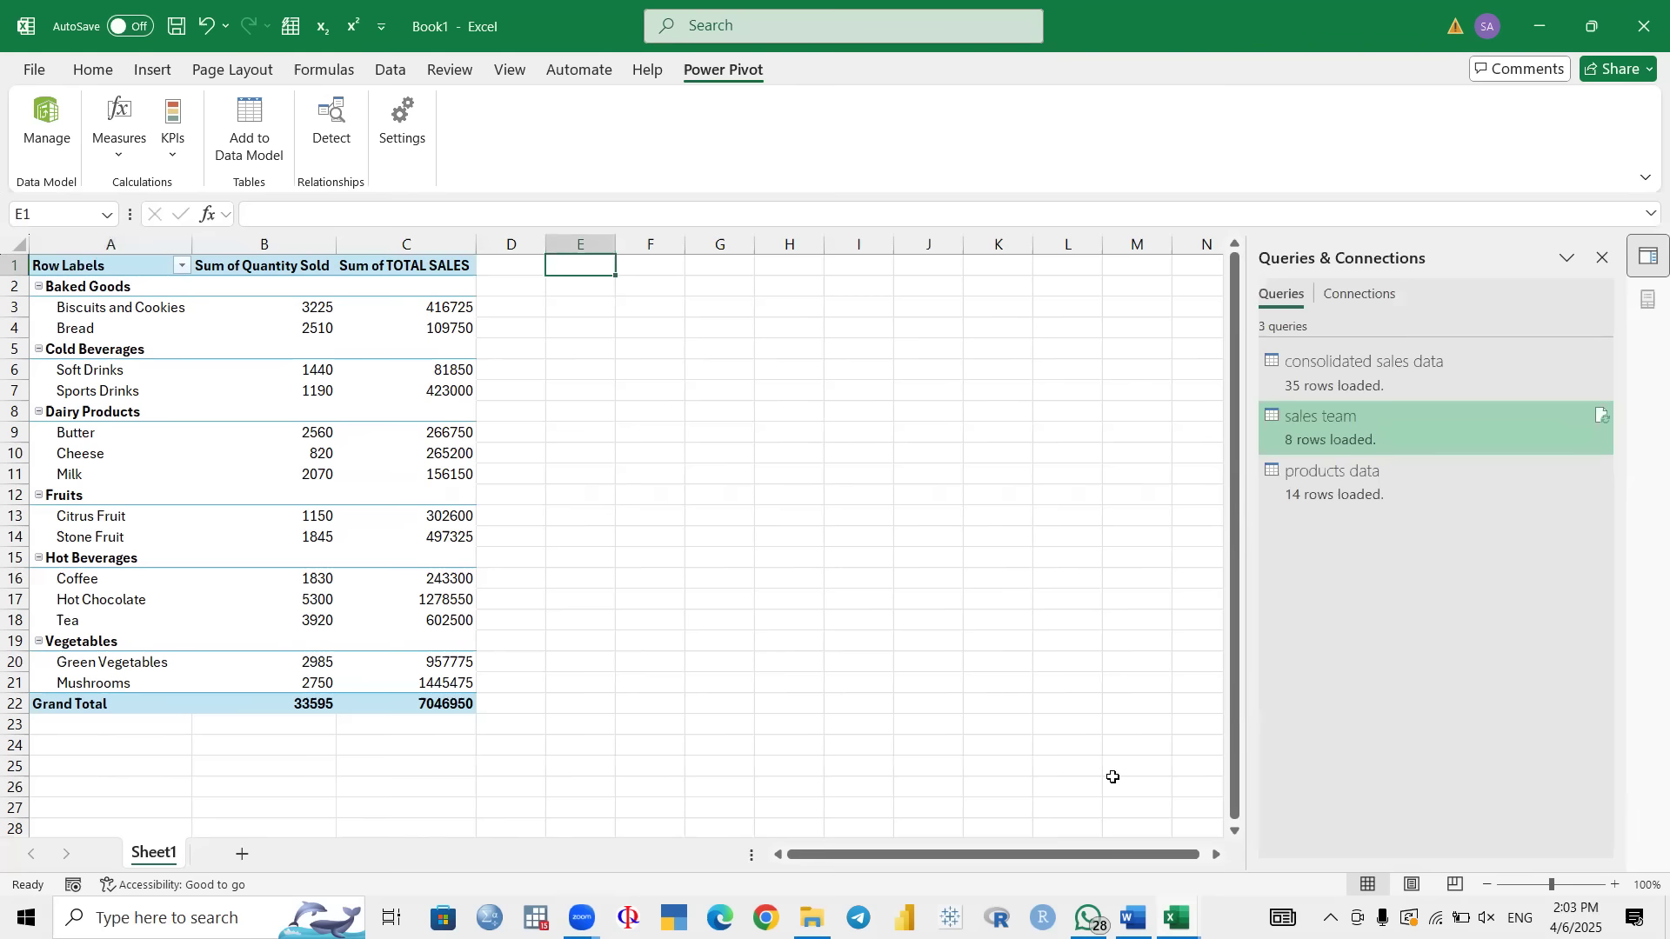
pyautogui.click(1176, 917)
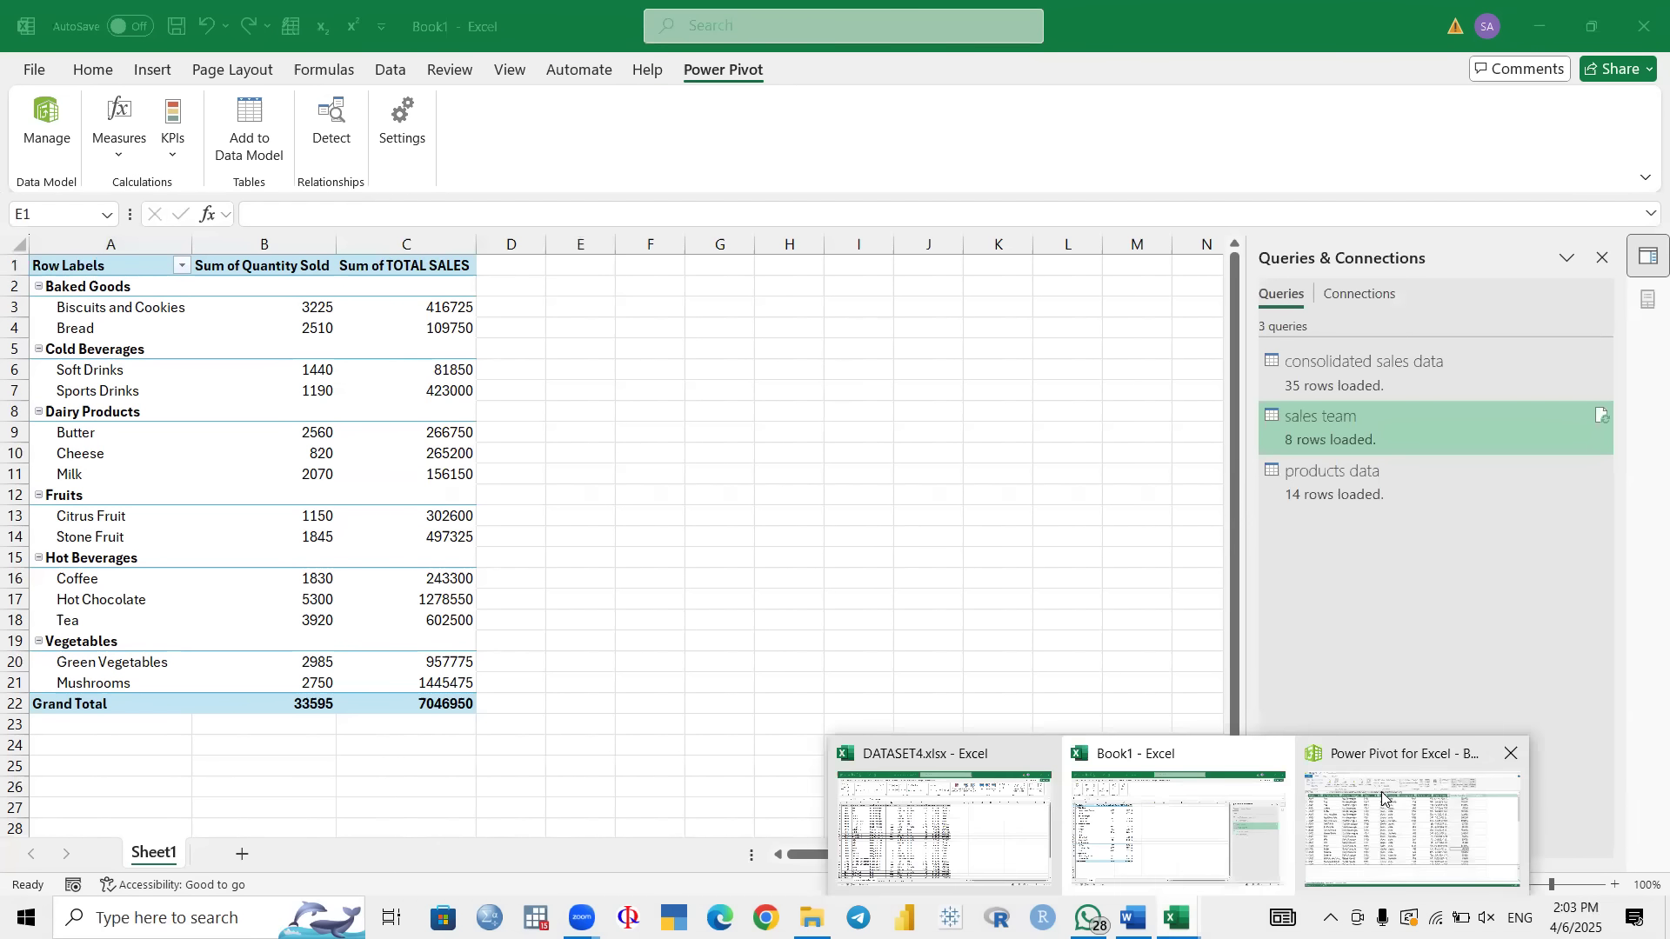
pyautogui.click(1382, 798)
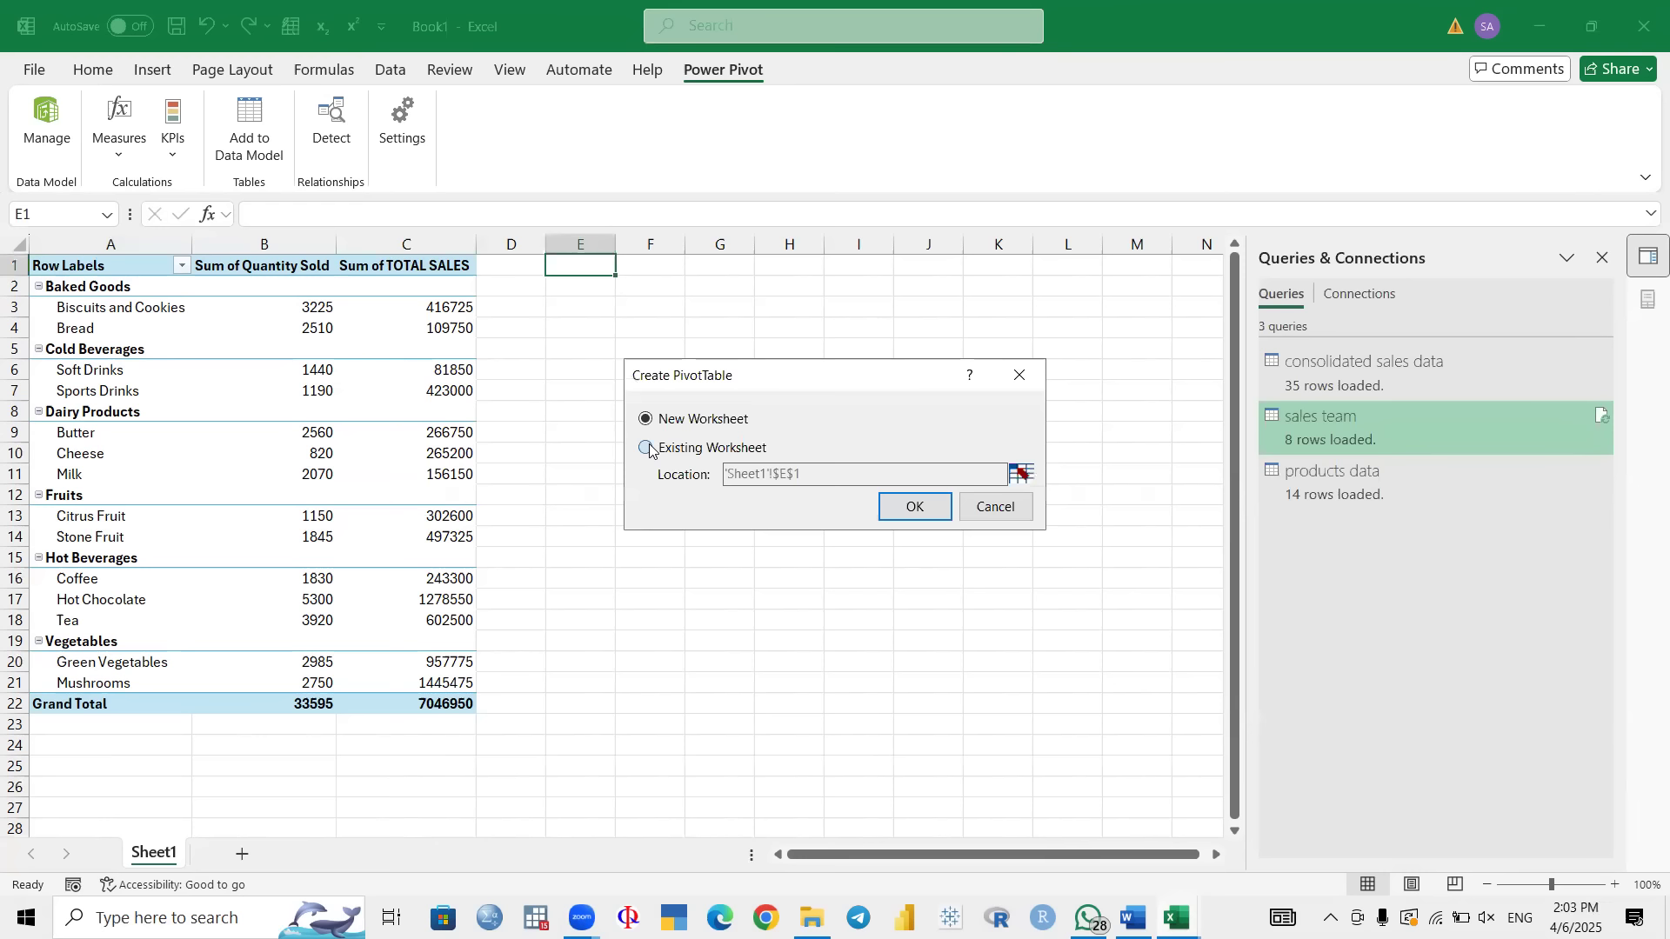
pyautogui.click(648, 446)
pyautogui.click(914, 504)
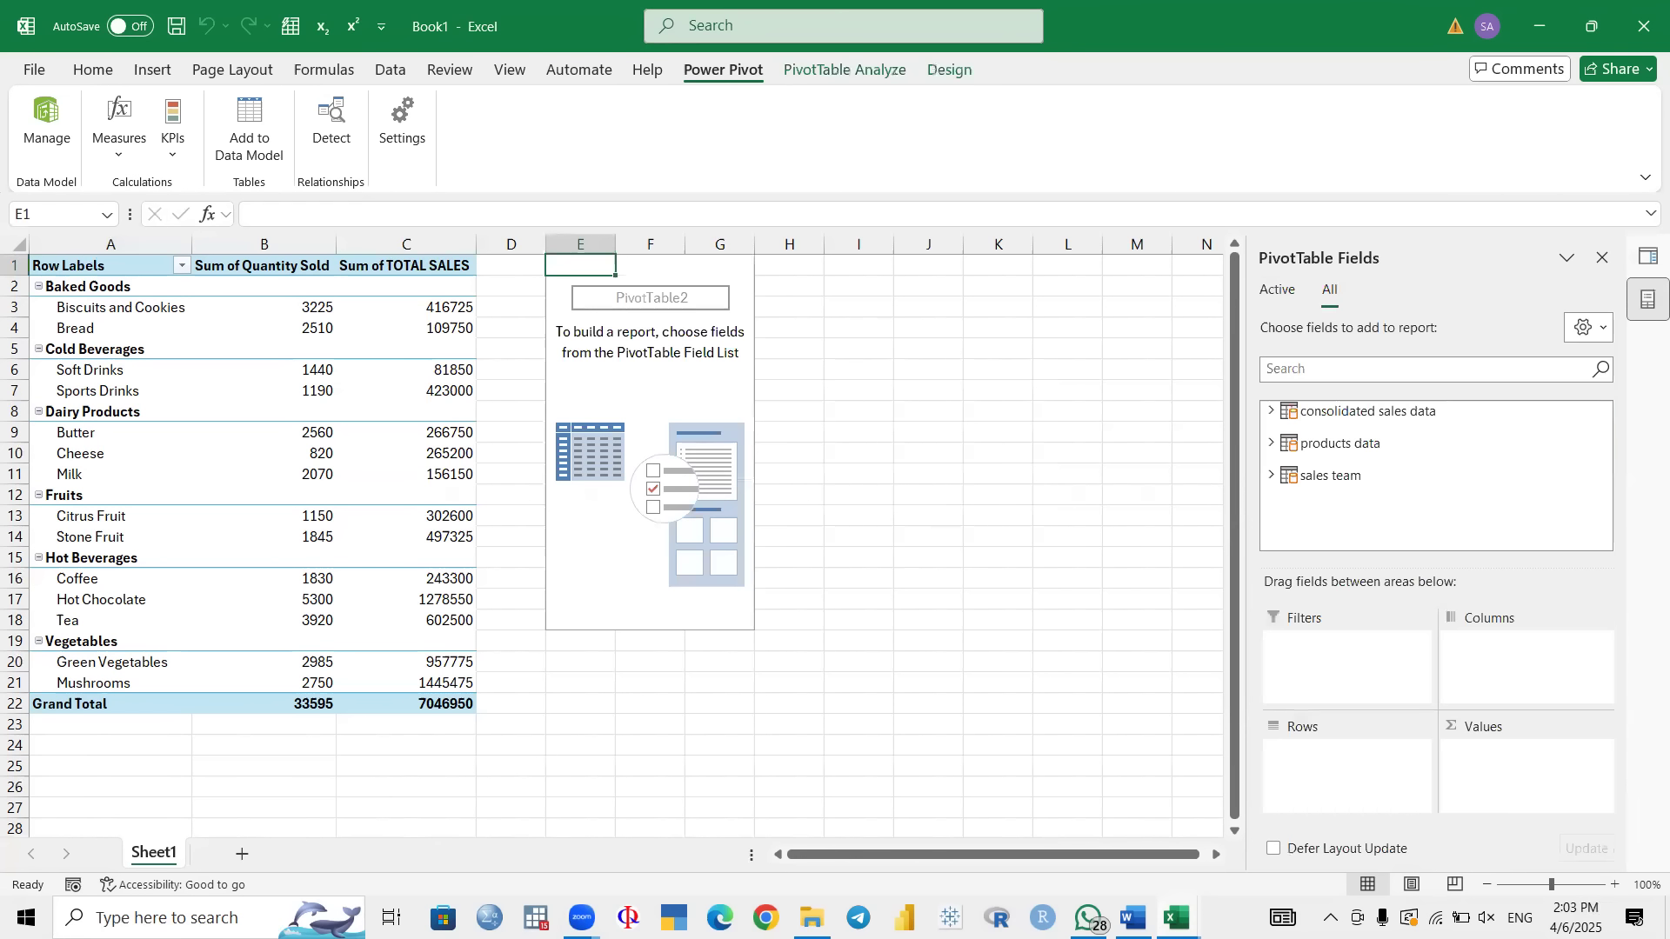
# Step: Check the second pivot table's requirement in Word and add Product_Category from products data to its rows
pyautogui.hotkey('alt', 'Tab')
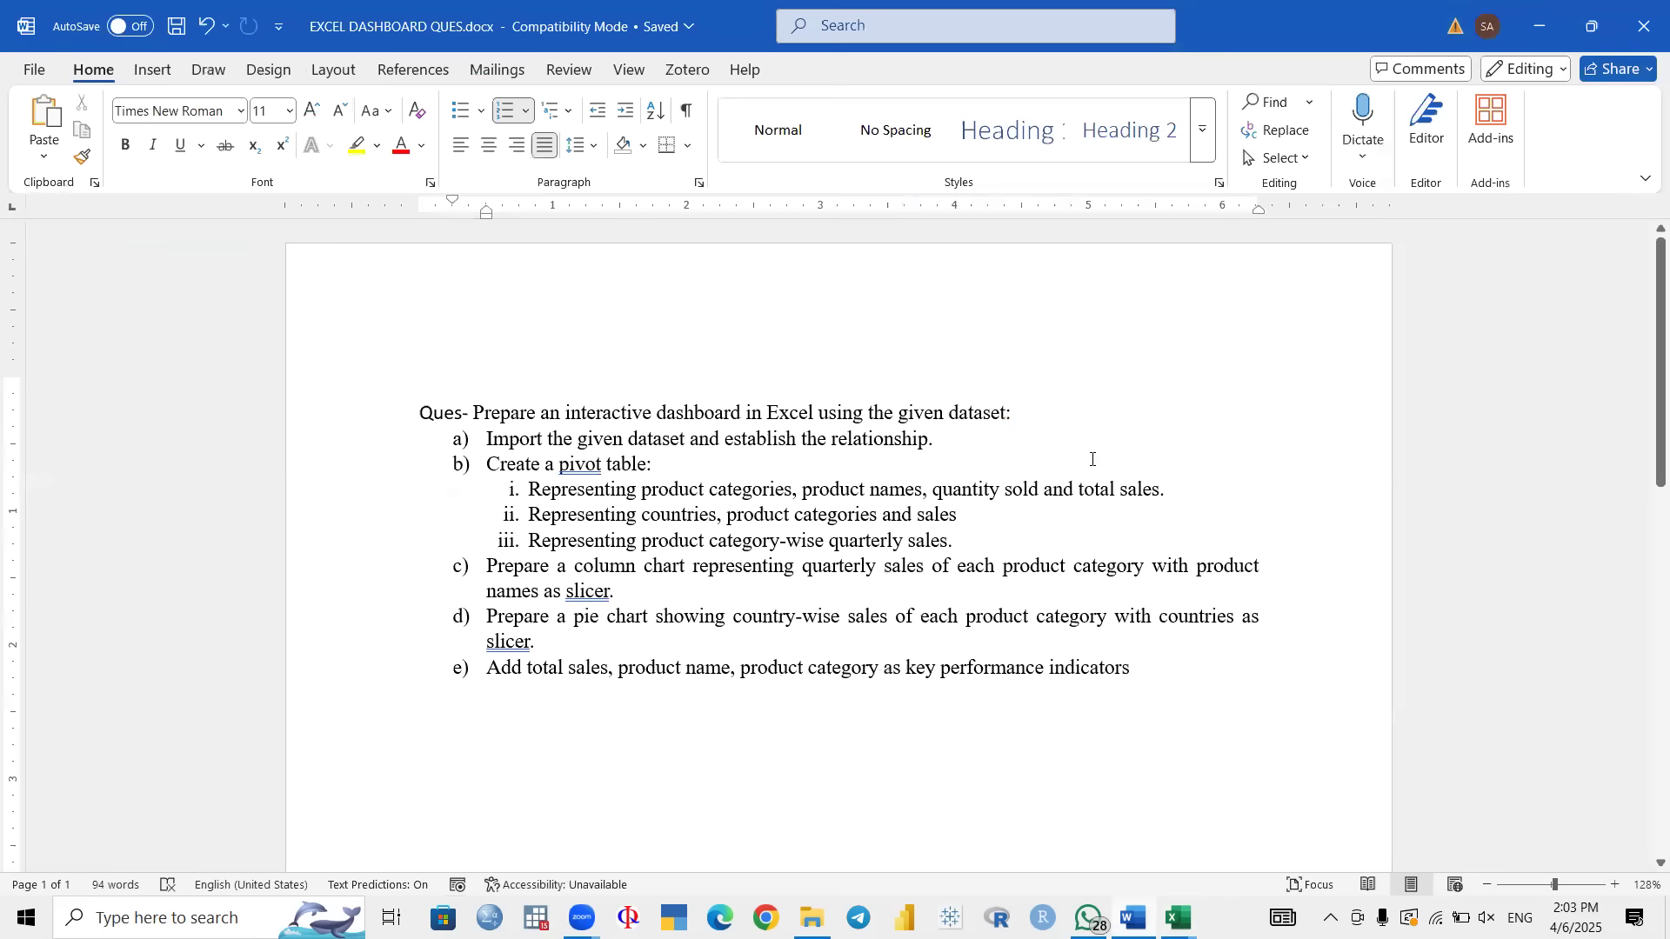
pyautogui.click(1541, 26)
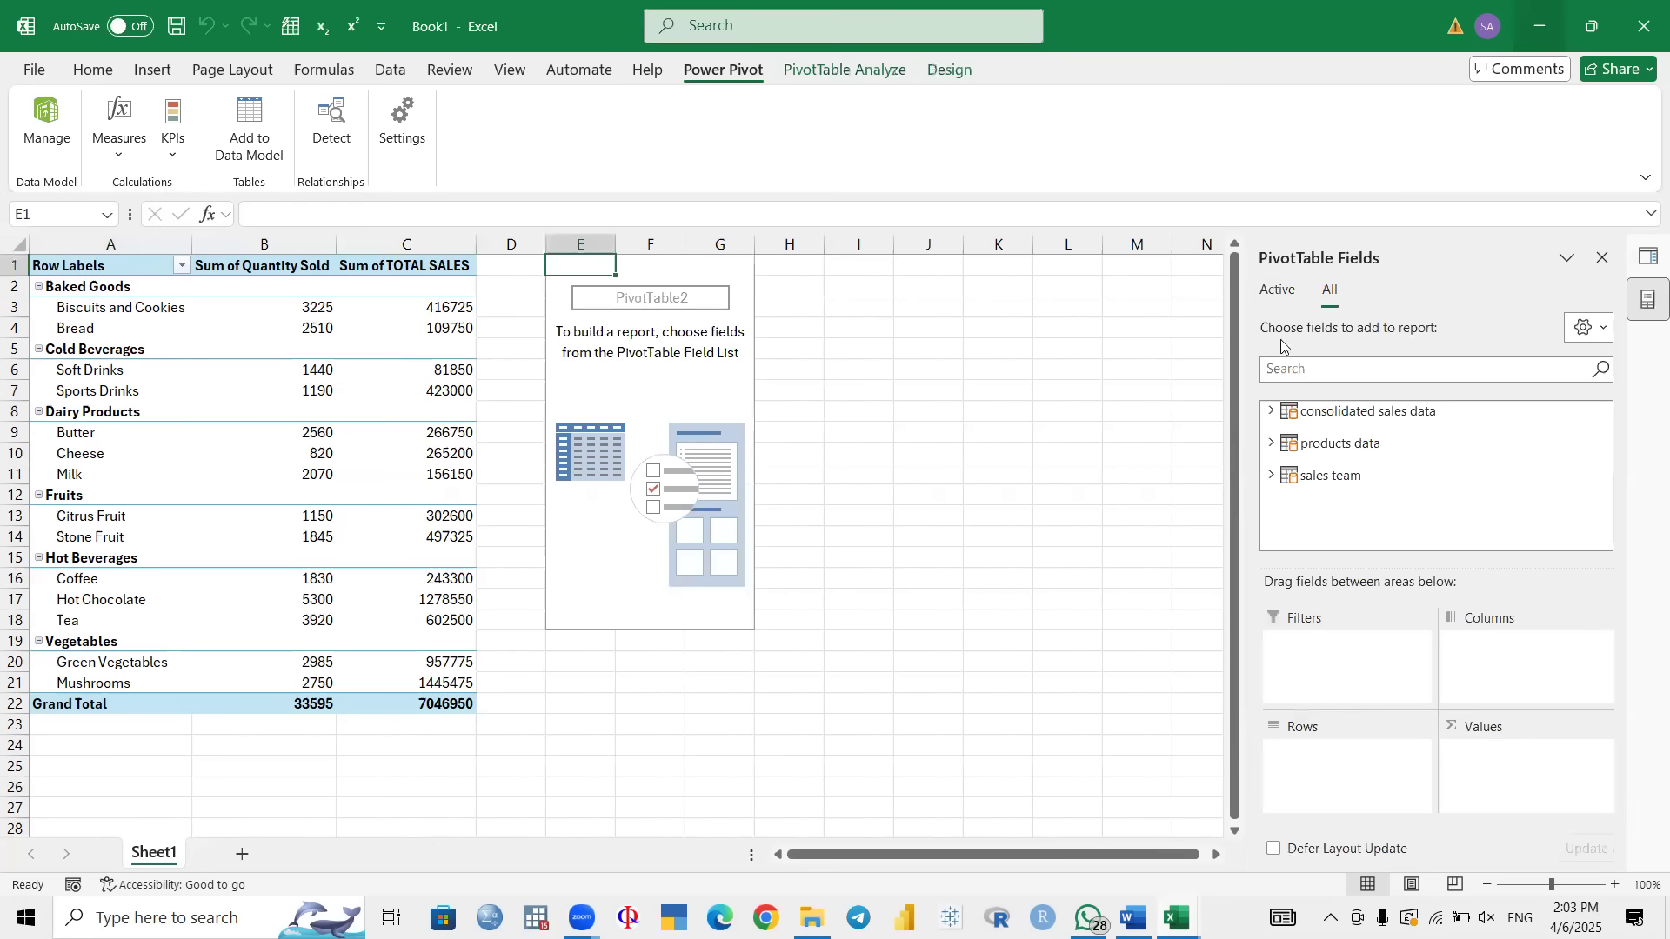
pyautogui.click(1272, 443)
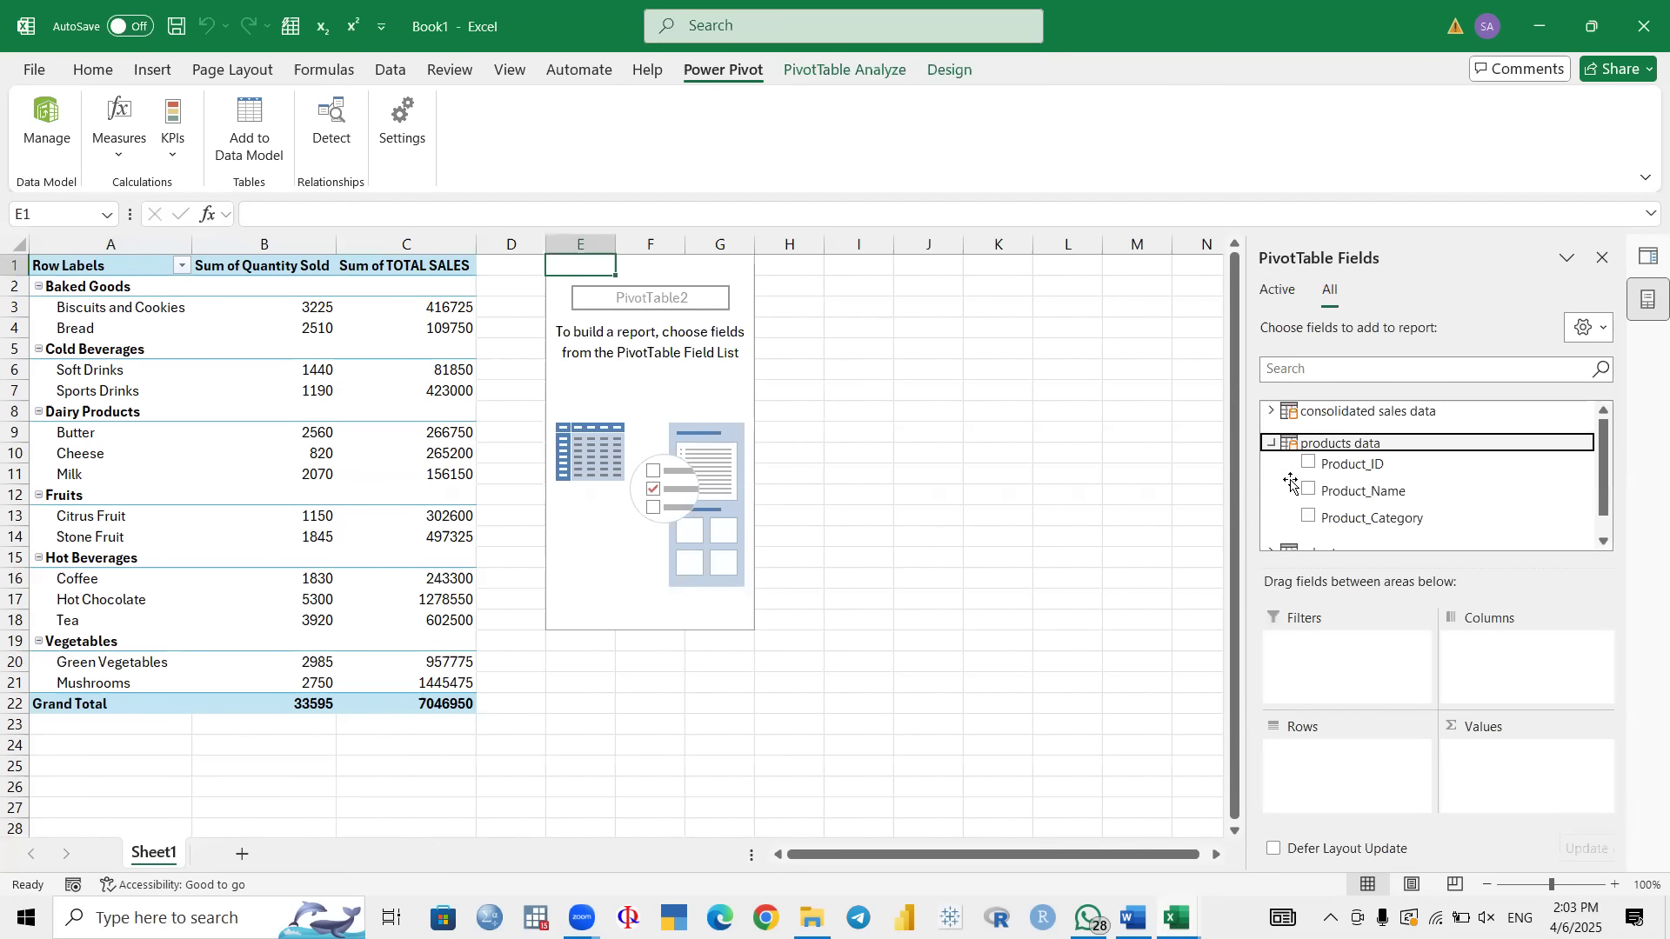
pyautogui.click(1310, 518)
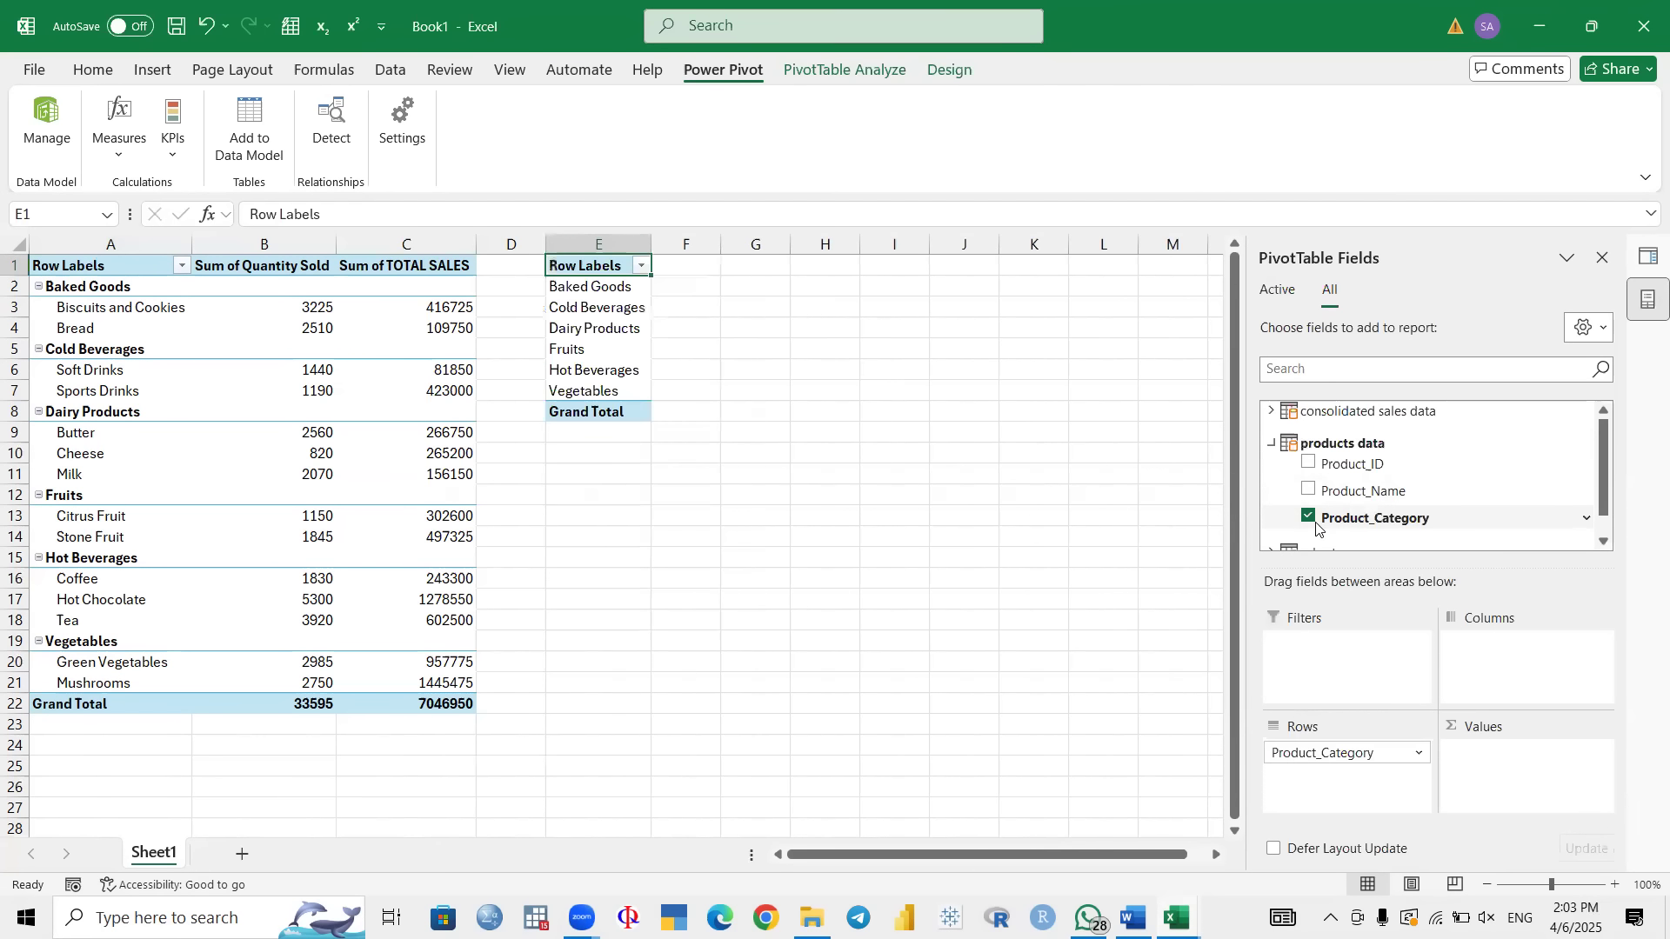
# Step: Add Country from the sales team table to the second pivot table and place it in the columns
pyautogui.scroll(-1, 1427, 491)
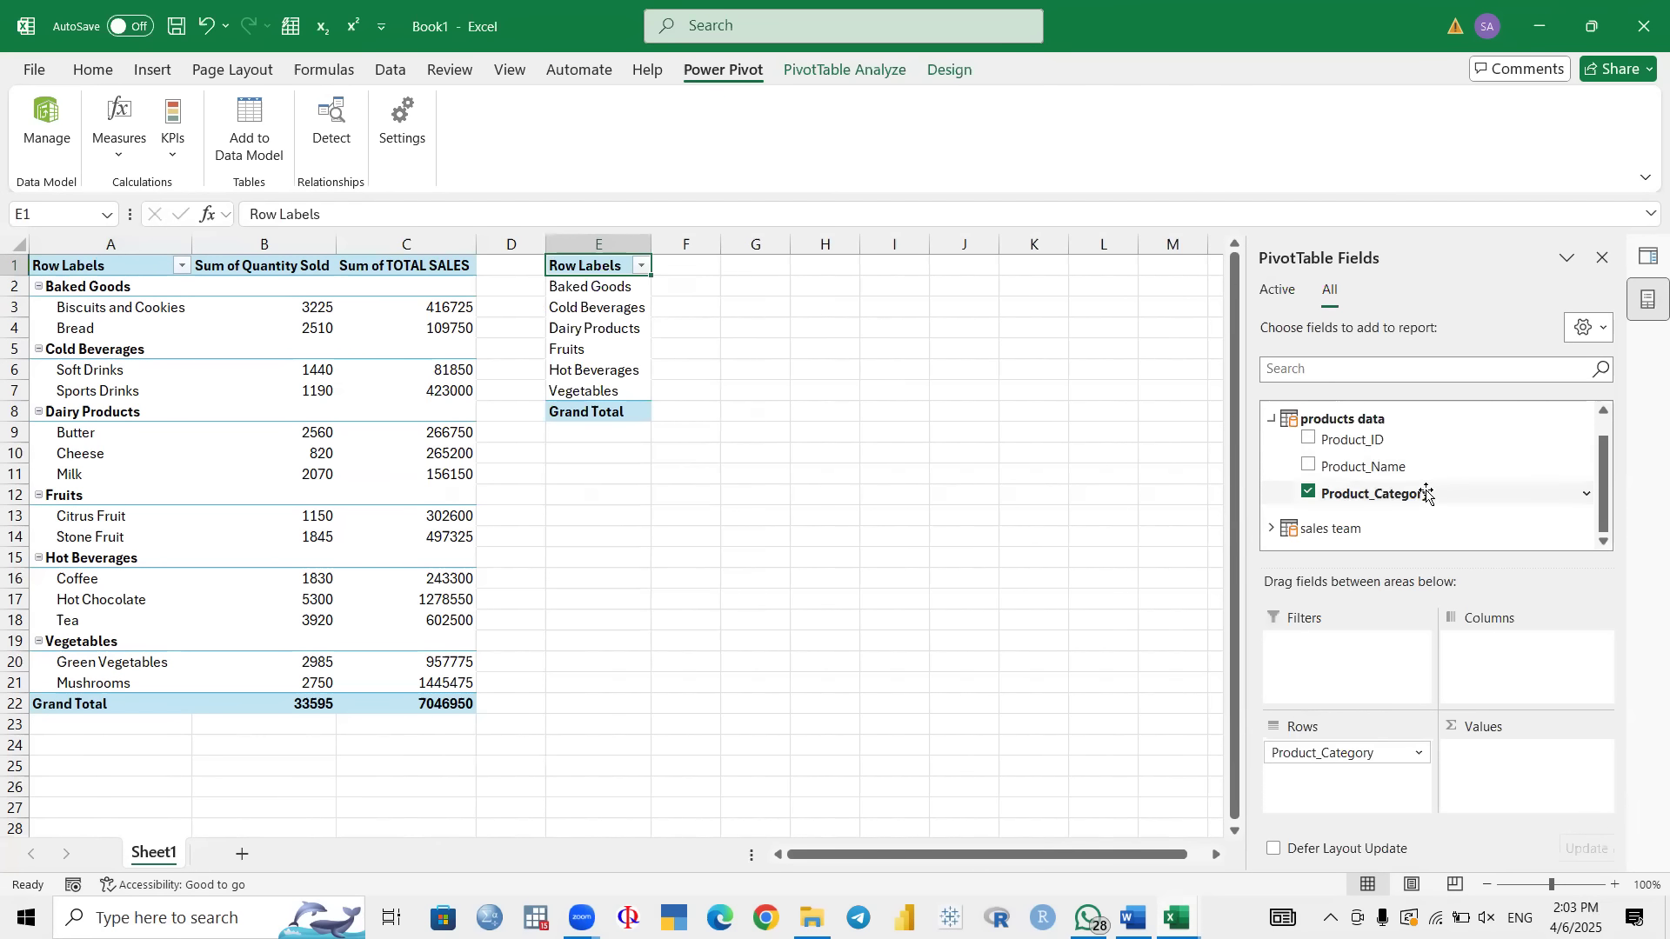
pyautogui.click(1271, 527)
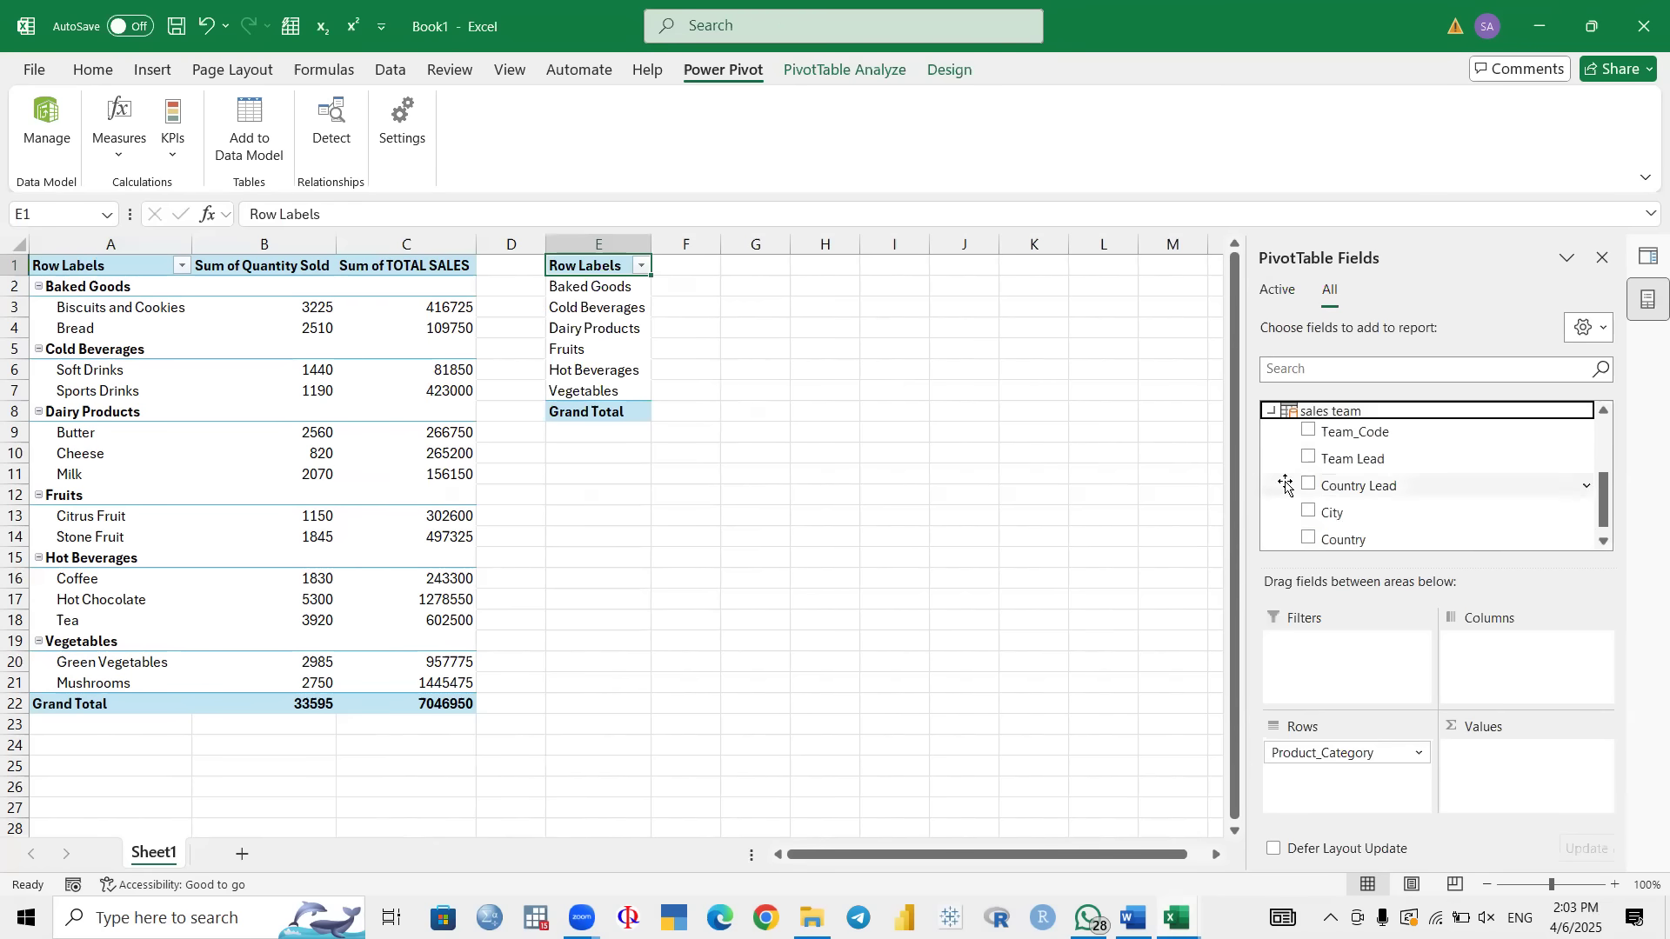
pyautogui.scroll(3, 1286, 485)
pyautogui.scroll(-3, 1287, 487)
pyautogui.click(1308, 525)
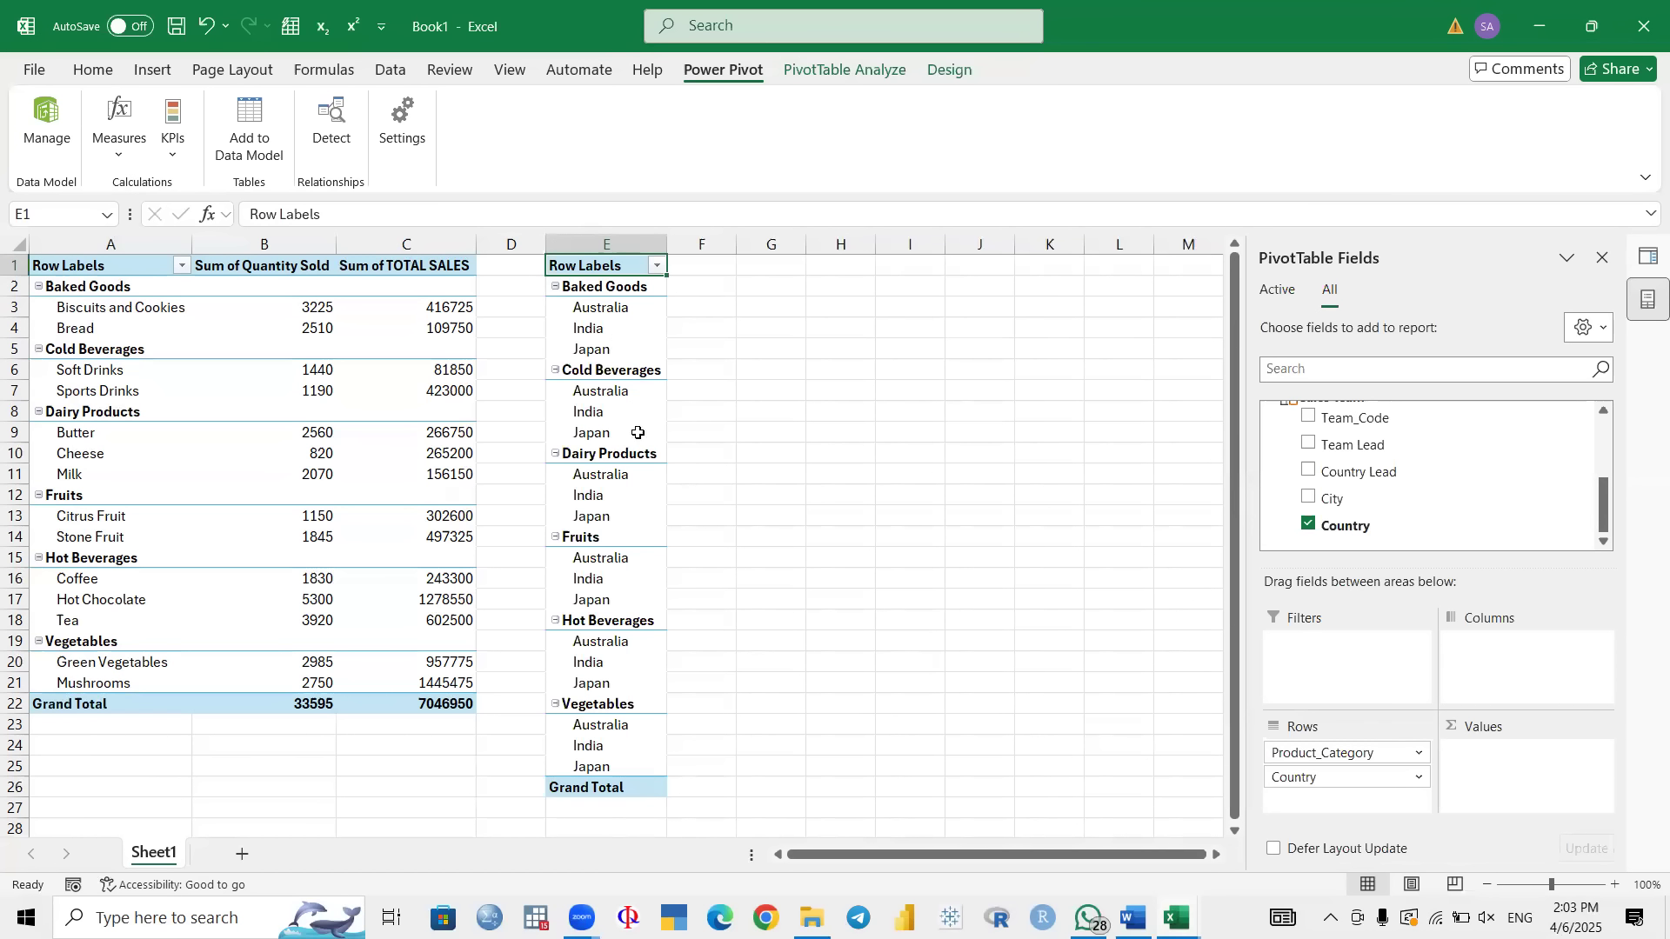
pyautogui.moveTo(1324, 781); pyautogui.dragTo(1510, 656)
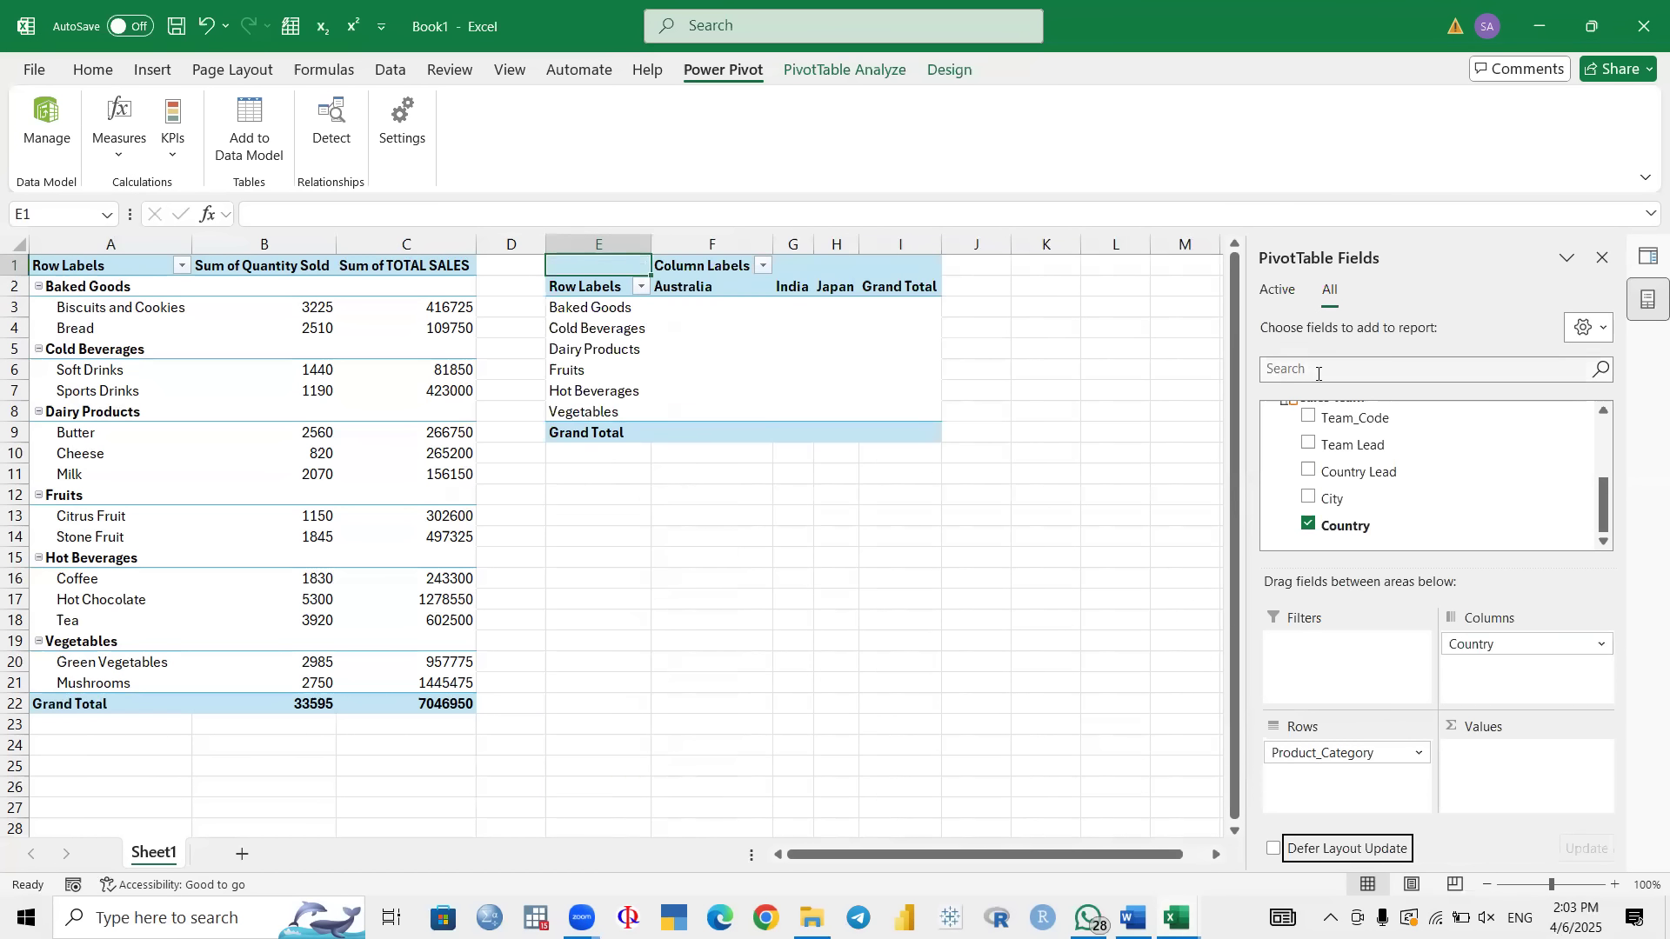
# Step: Add TOTAL SALES from consolidated sales data as the summed values of the second pivot table
pyautogui.scroll(10, 1383, 470)
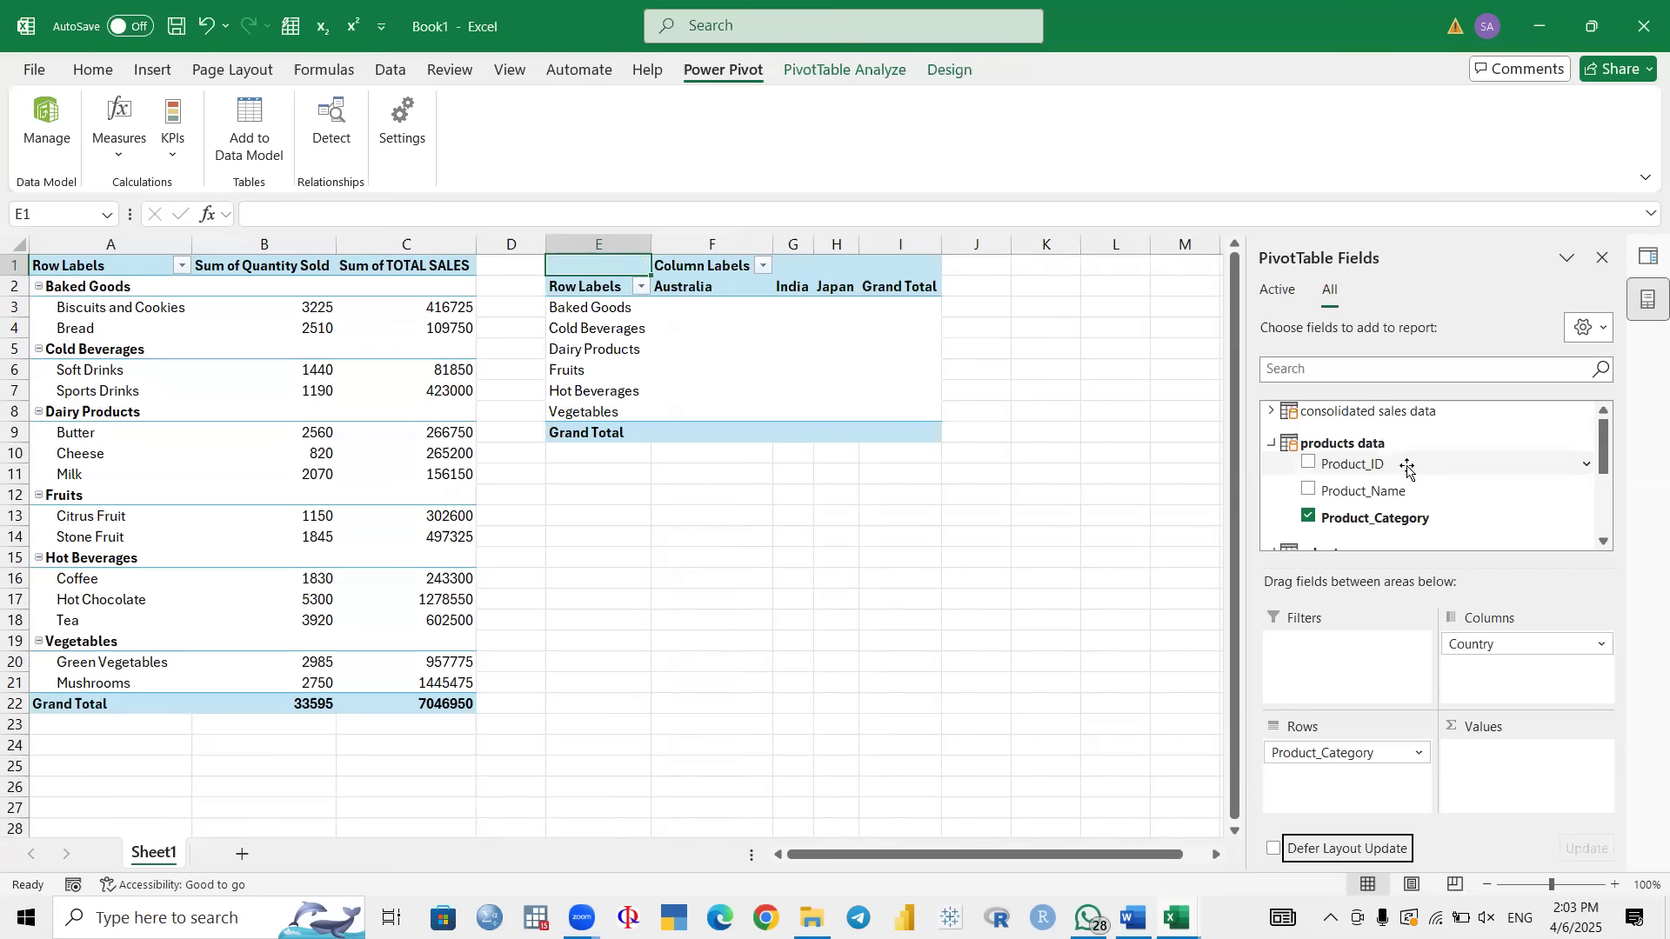
pyautogui.click(1275, 411)
pyautogui.scroll(-3, 1390, 482)
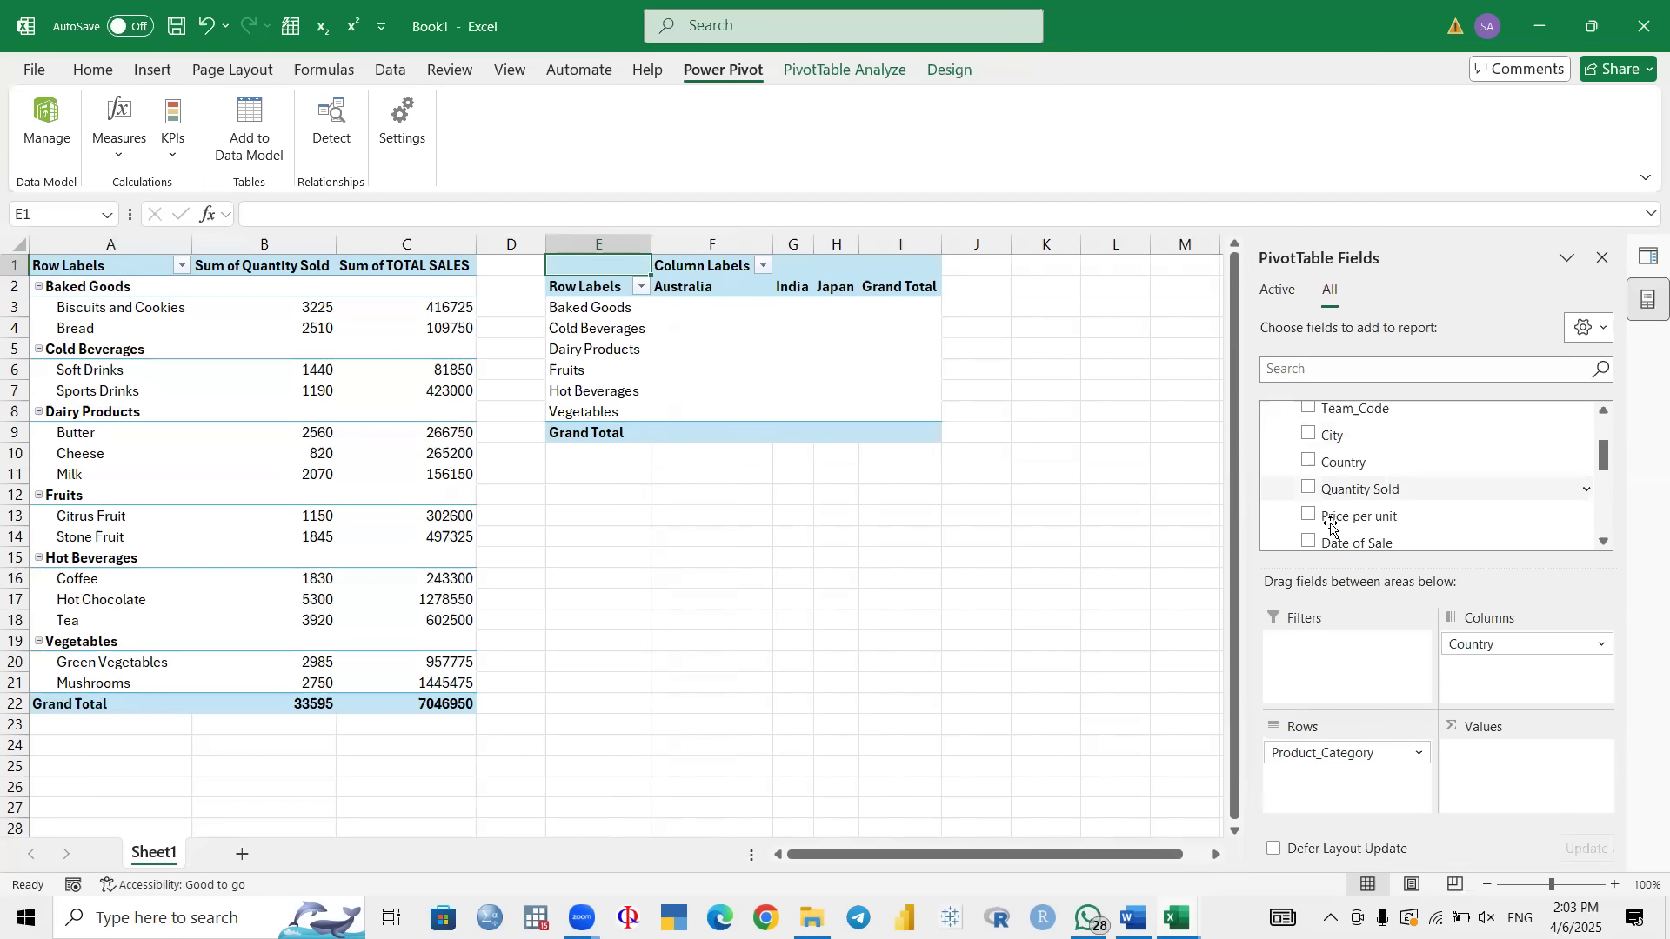
pyautogui.scroll(-2, 1322, 513)
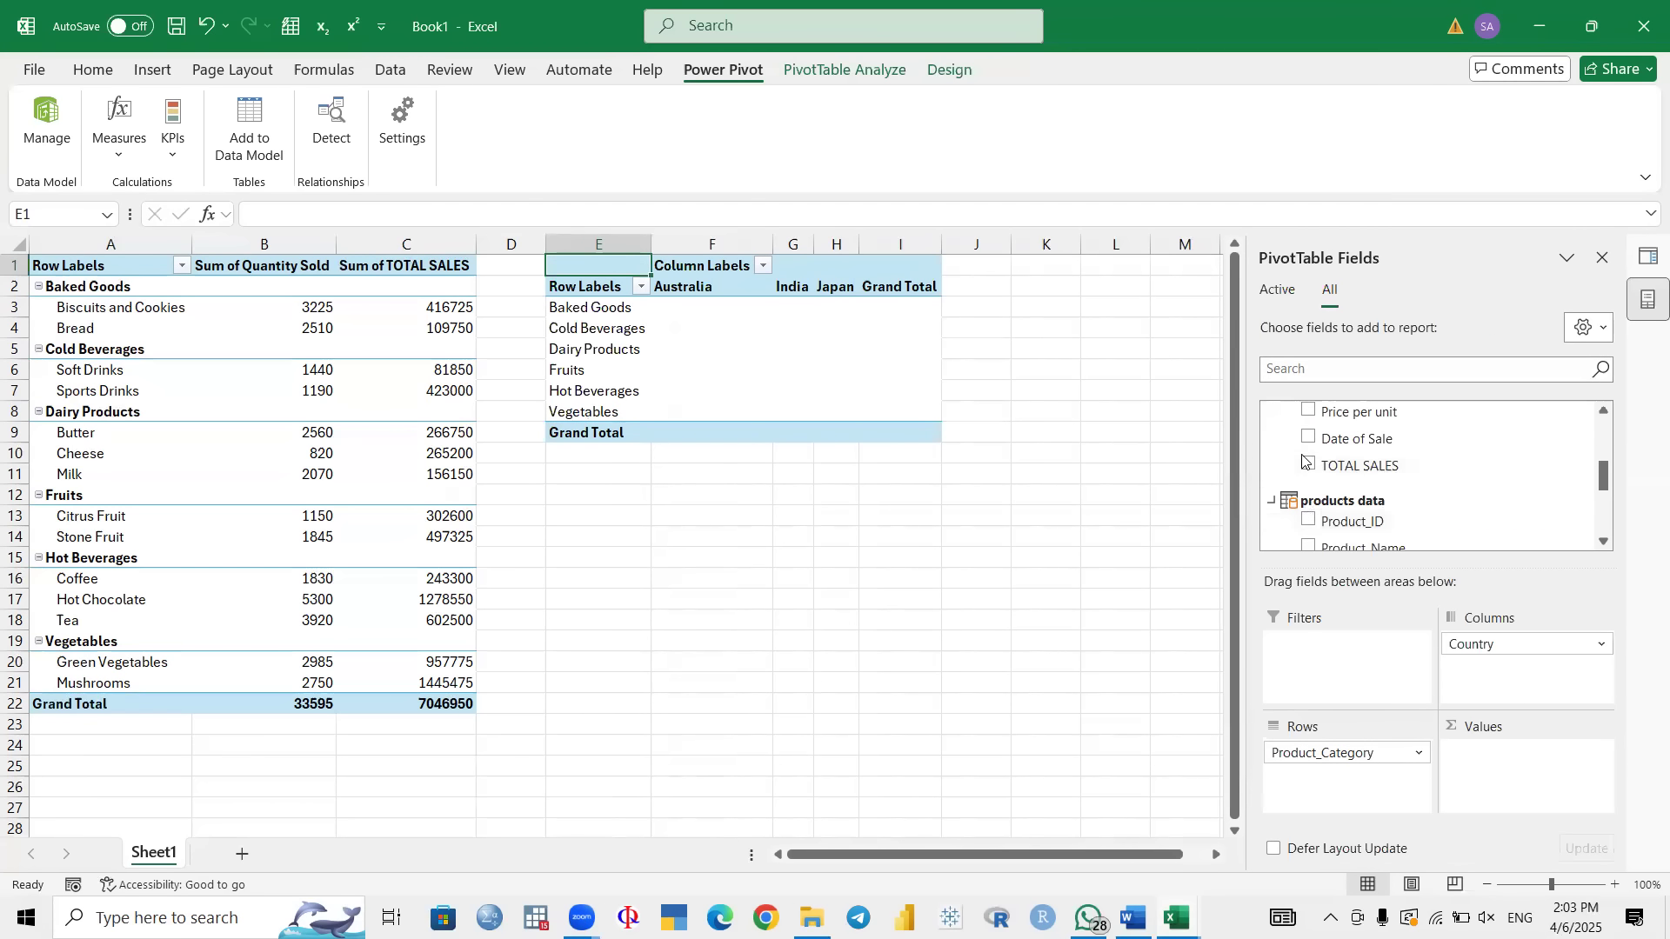
pyautogui.click(1309, 464)
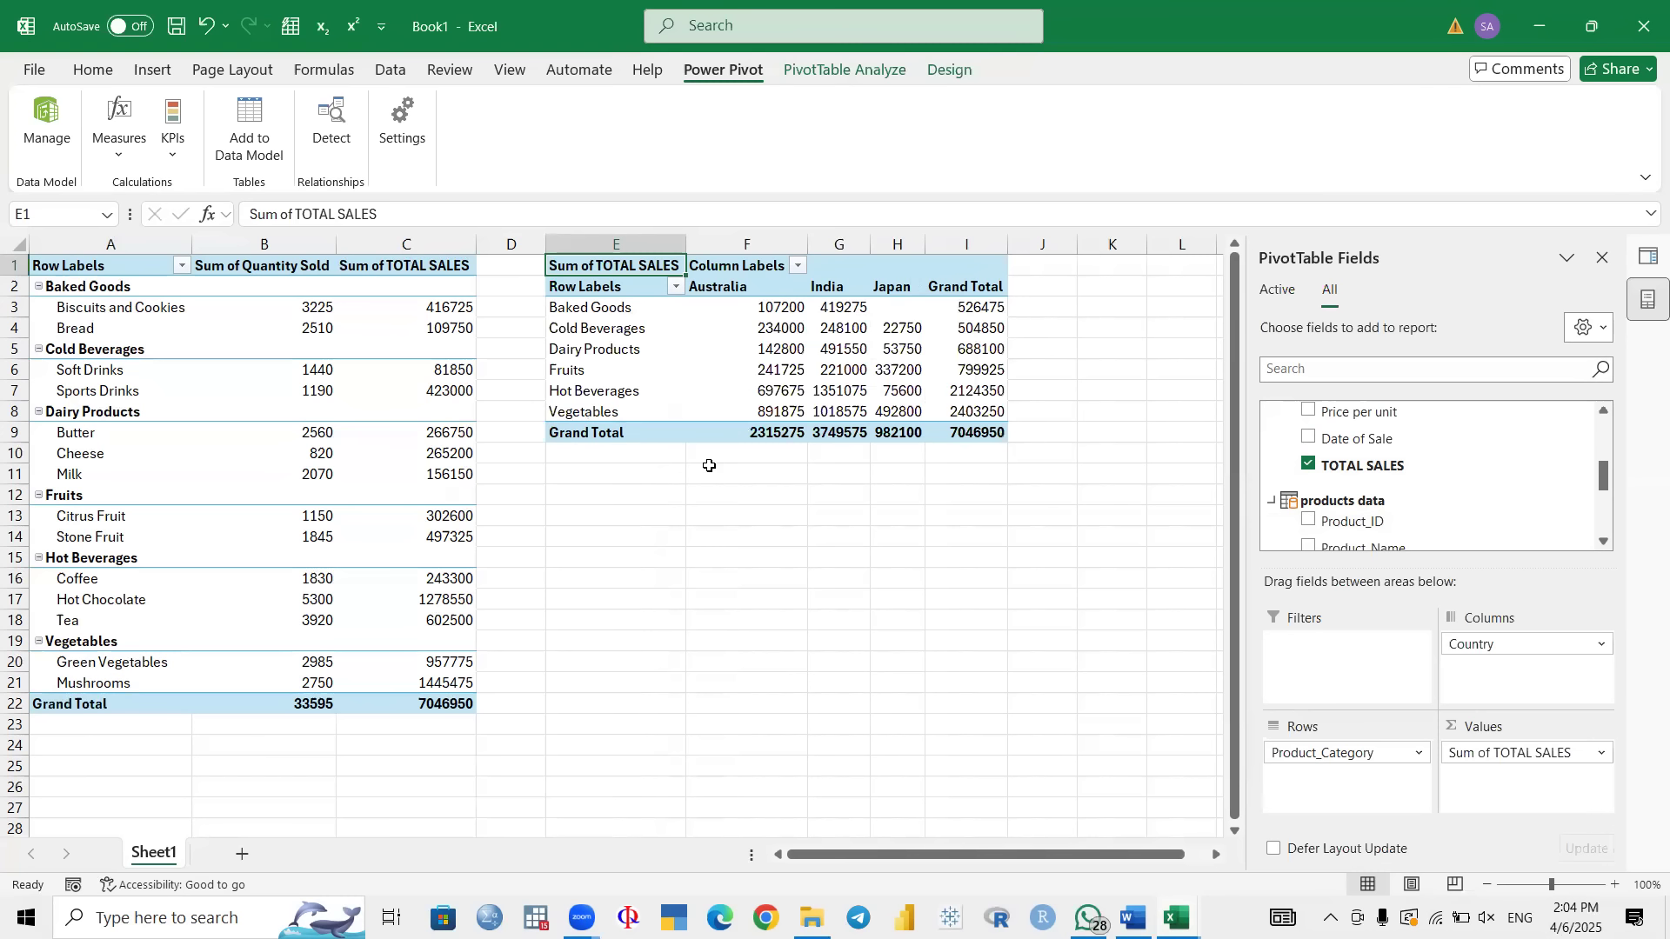
# Step: Check the third pivot table's requirement in Word and create a PivotTable from the Power Pivot model at cell E12 of Sheet1
pyautogui.click(565, 488)
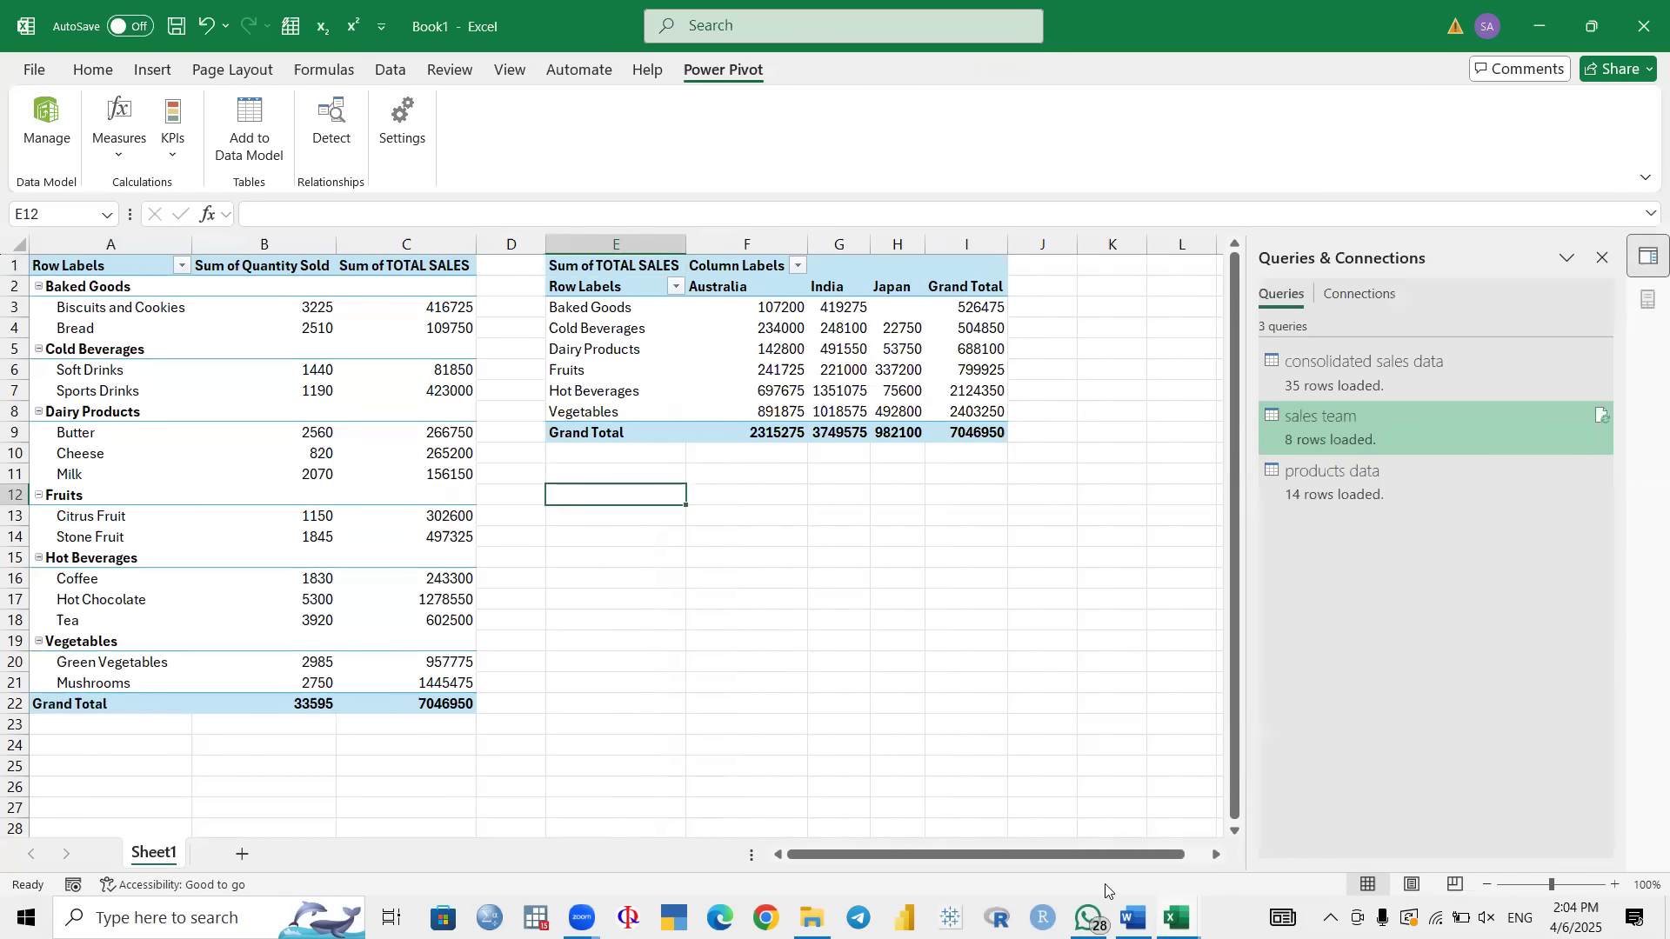
pyautogui.click(1131, 918)
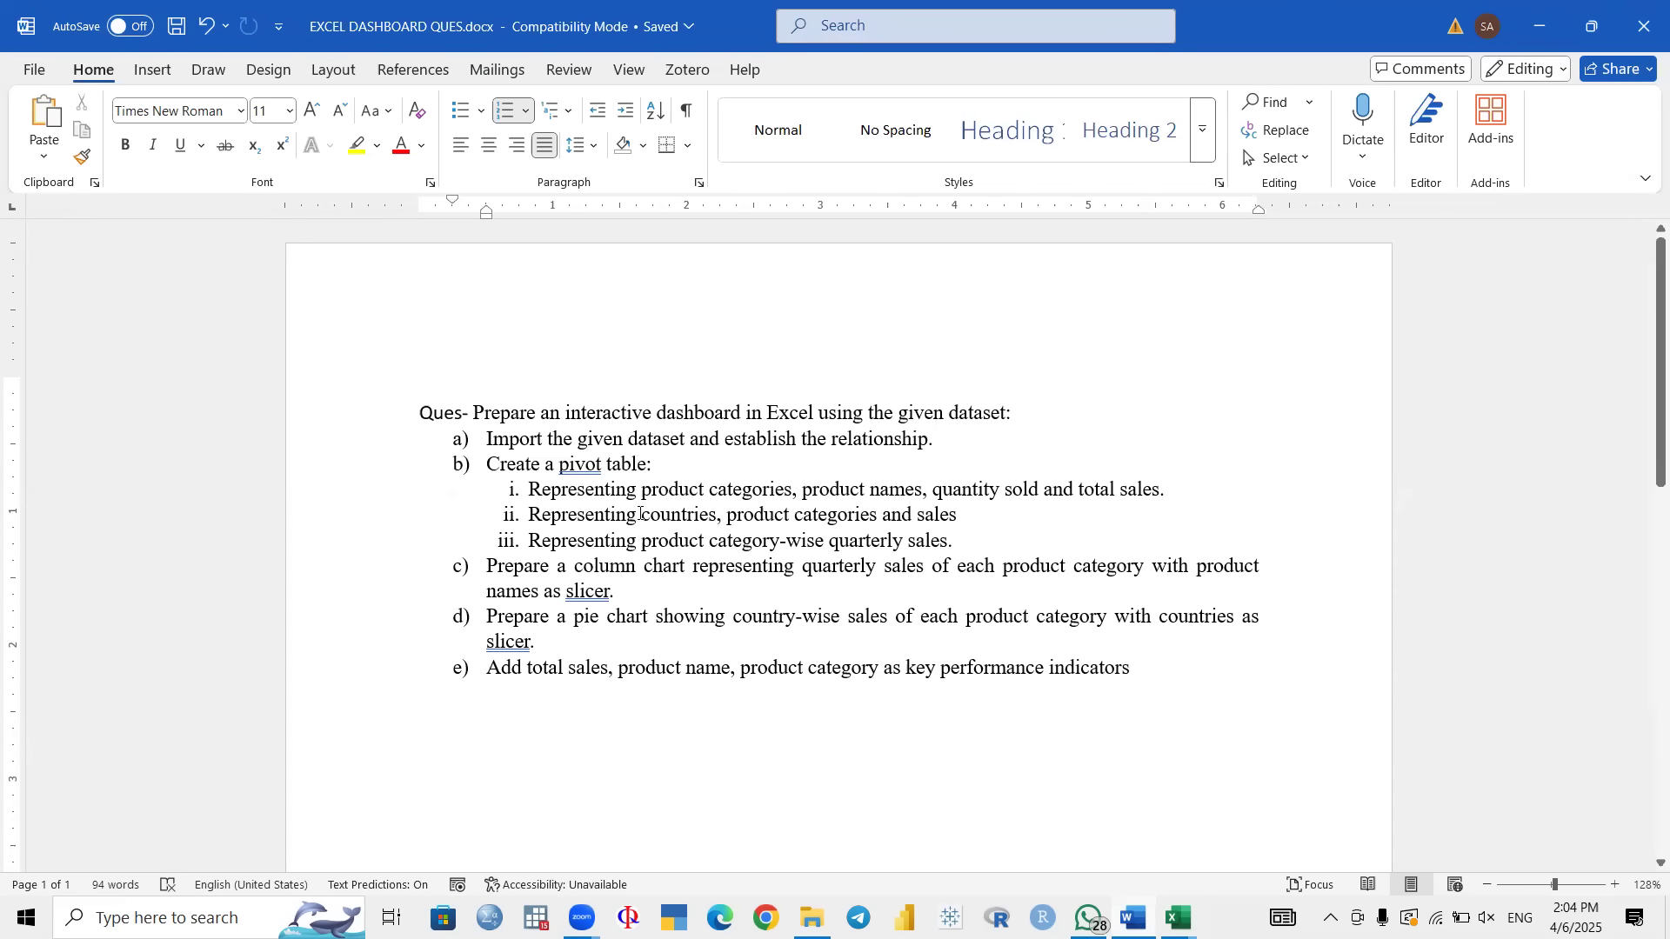
pyautogui.click(1539, 26)
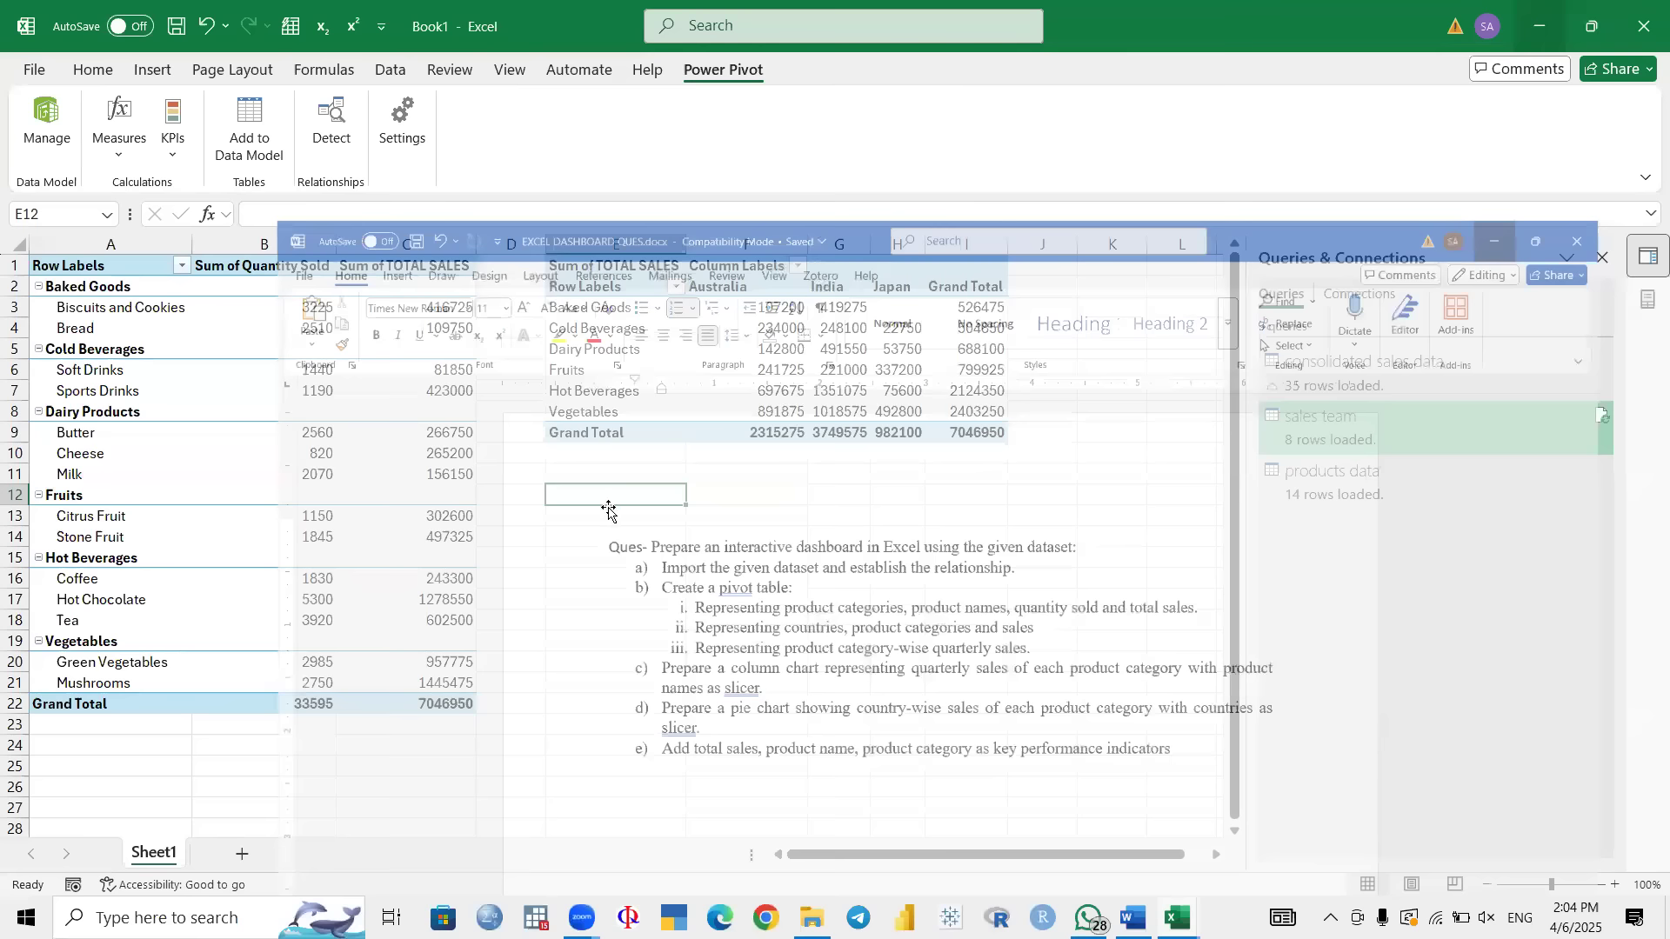
pyautogui.moveTo(1176, 917)
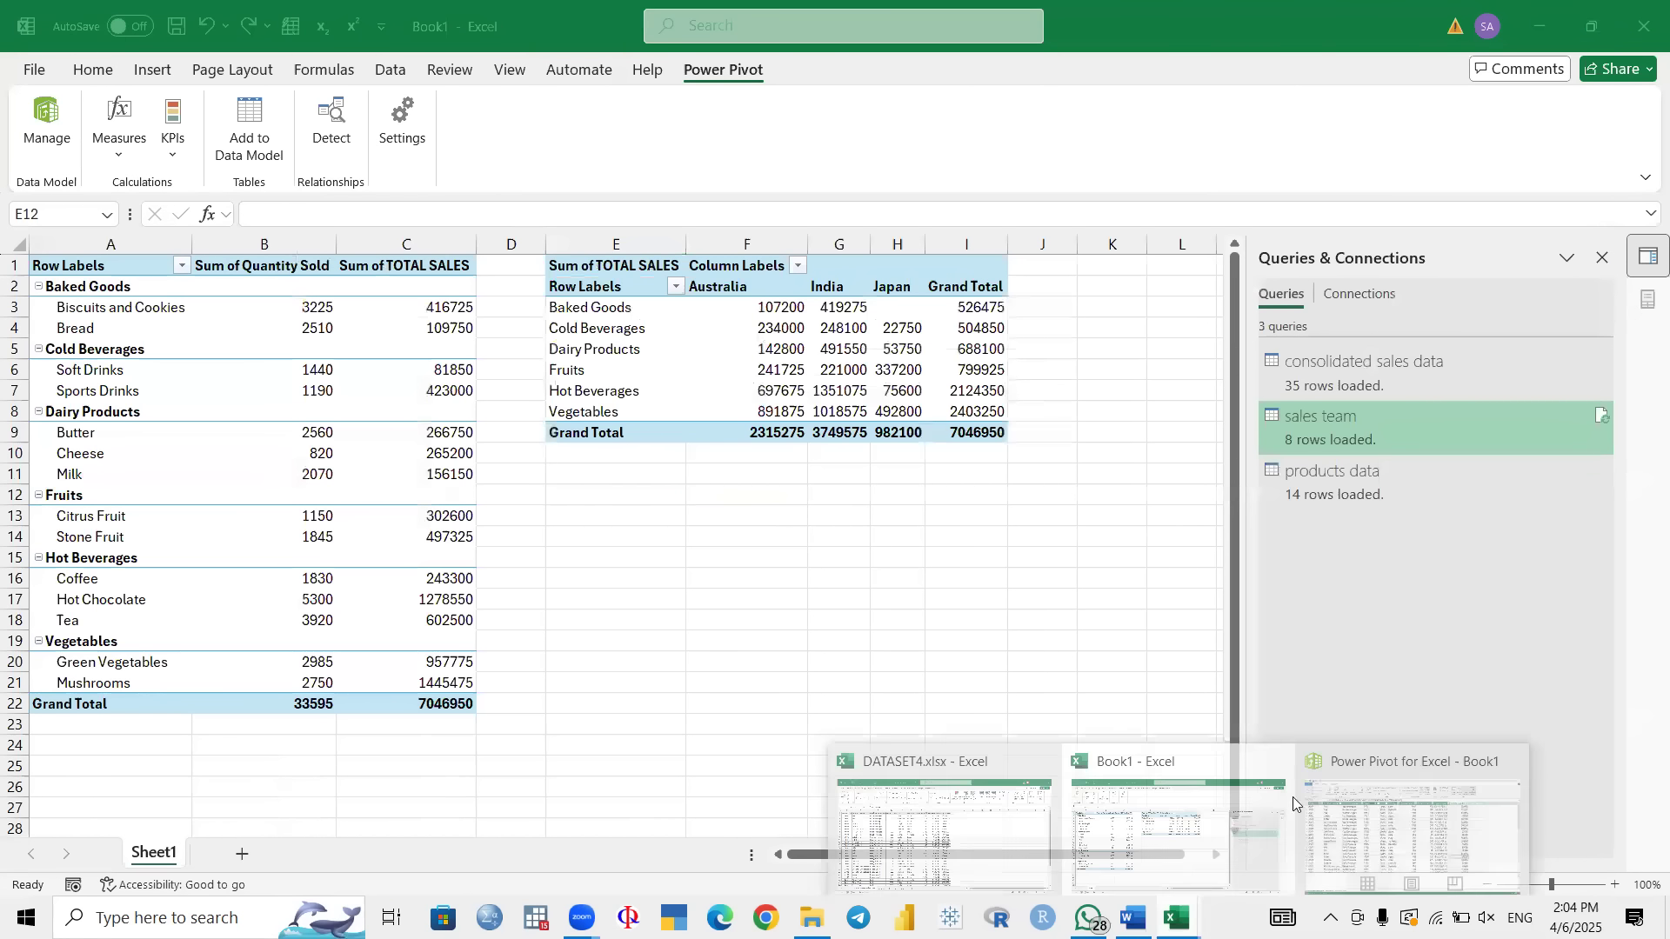
pyautogui.click(1376, 796)
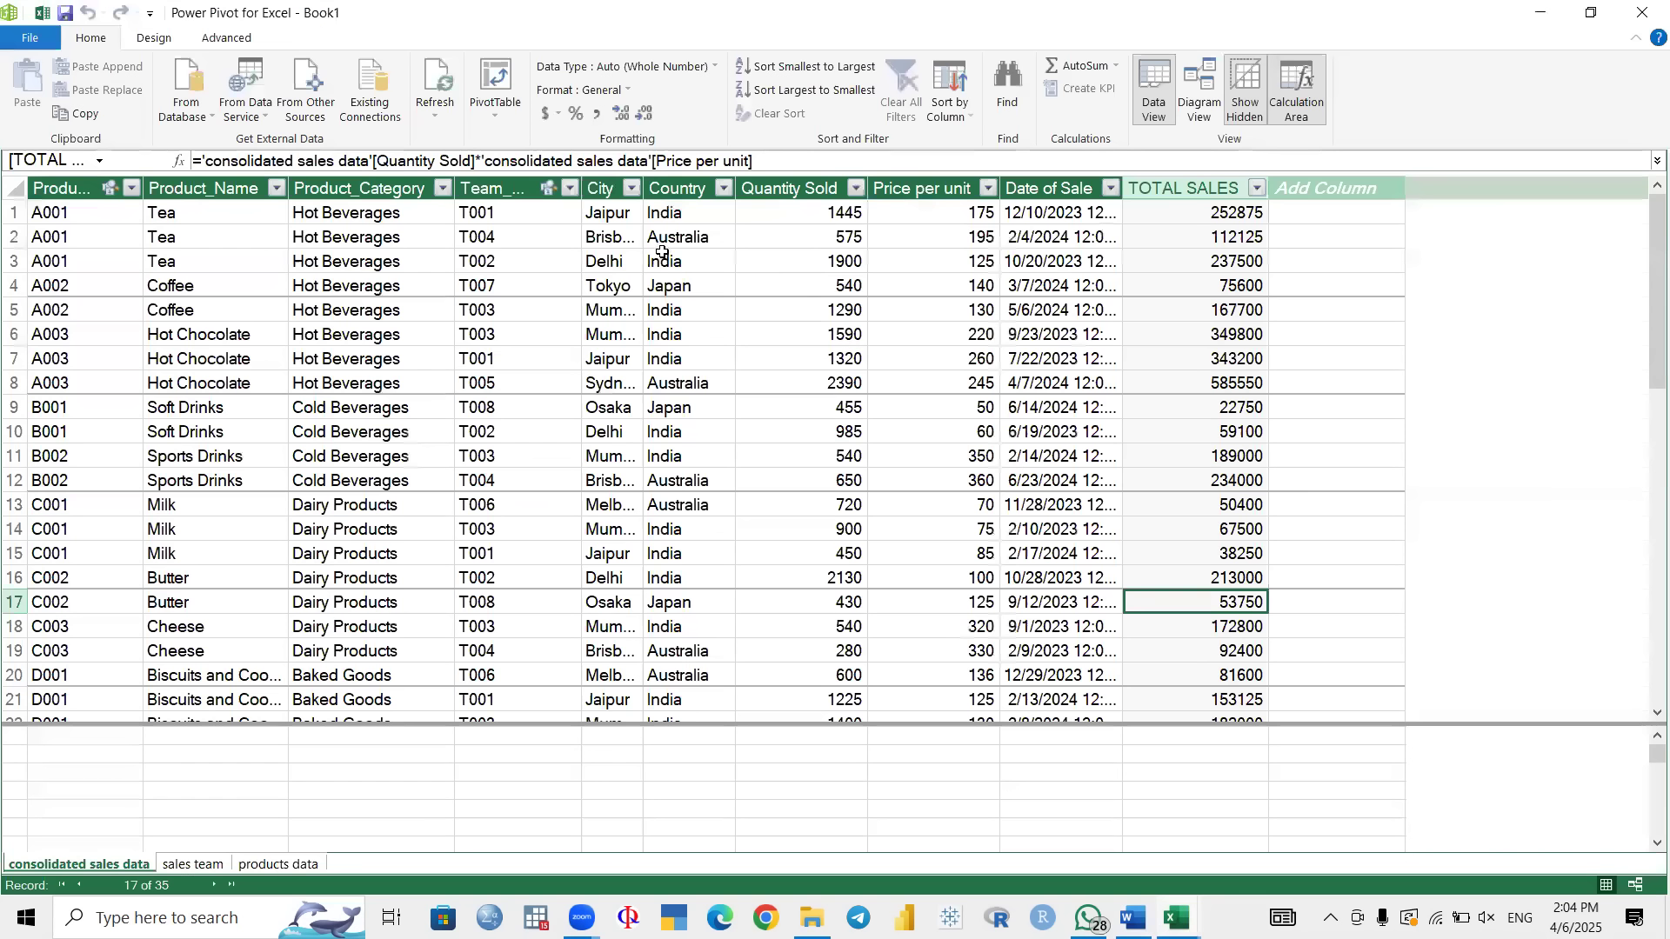
pyautogui.click(496, 95)
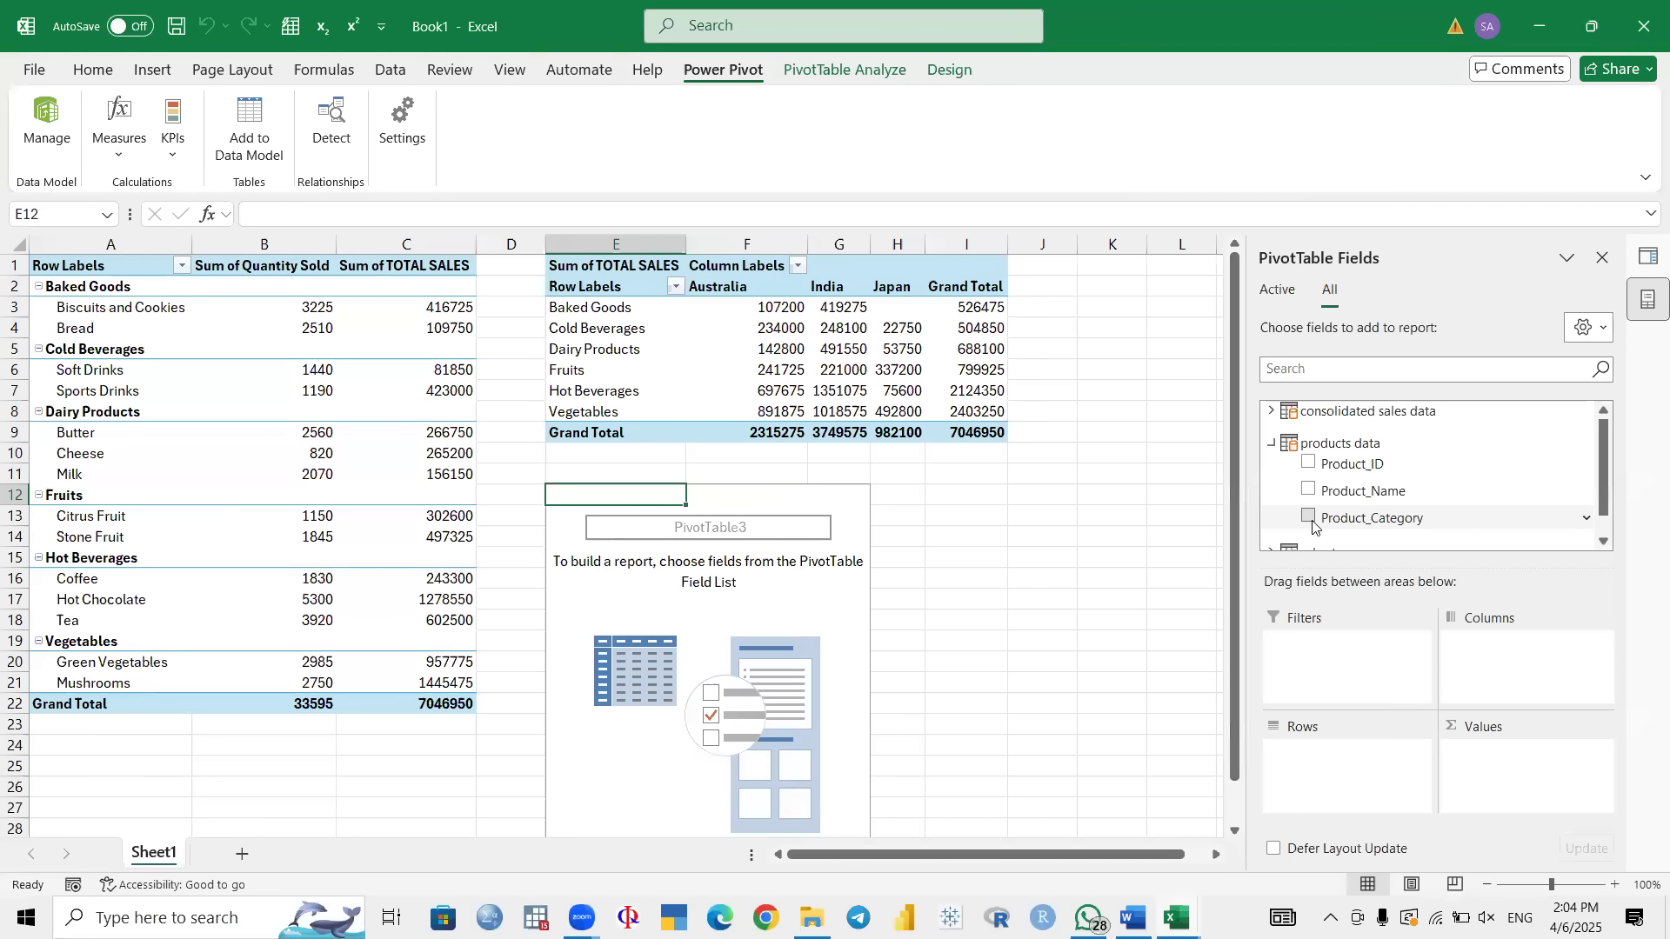
# Step: Add Product_Category from products data to the third pivot table's rows and Date of Sale from consolidated sales data to its columns
pyautogui.click(1310, 518)
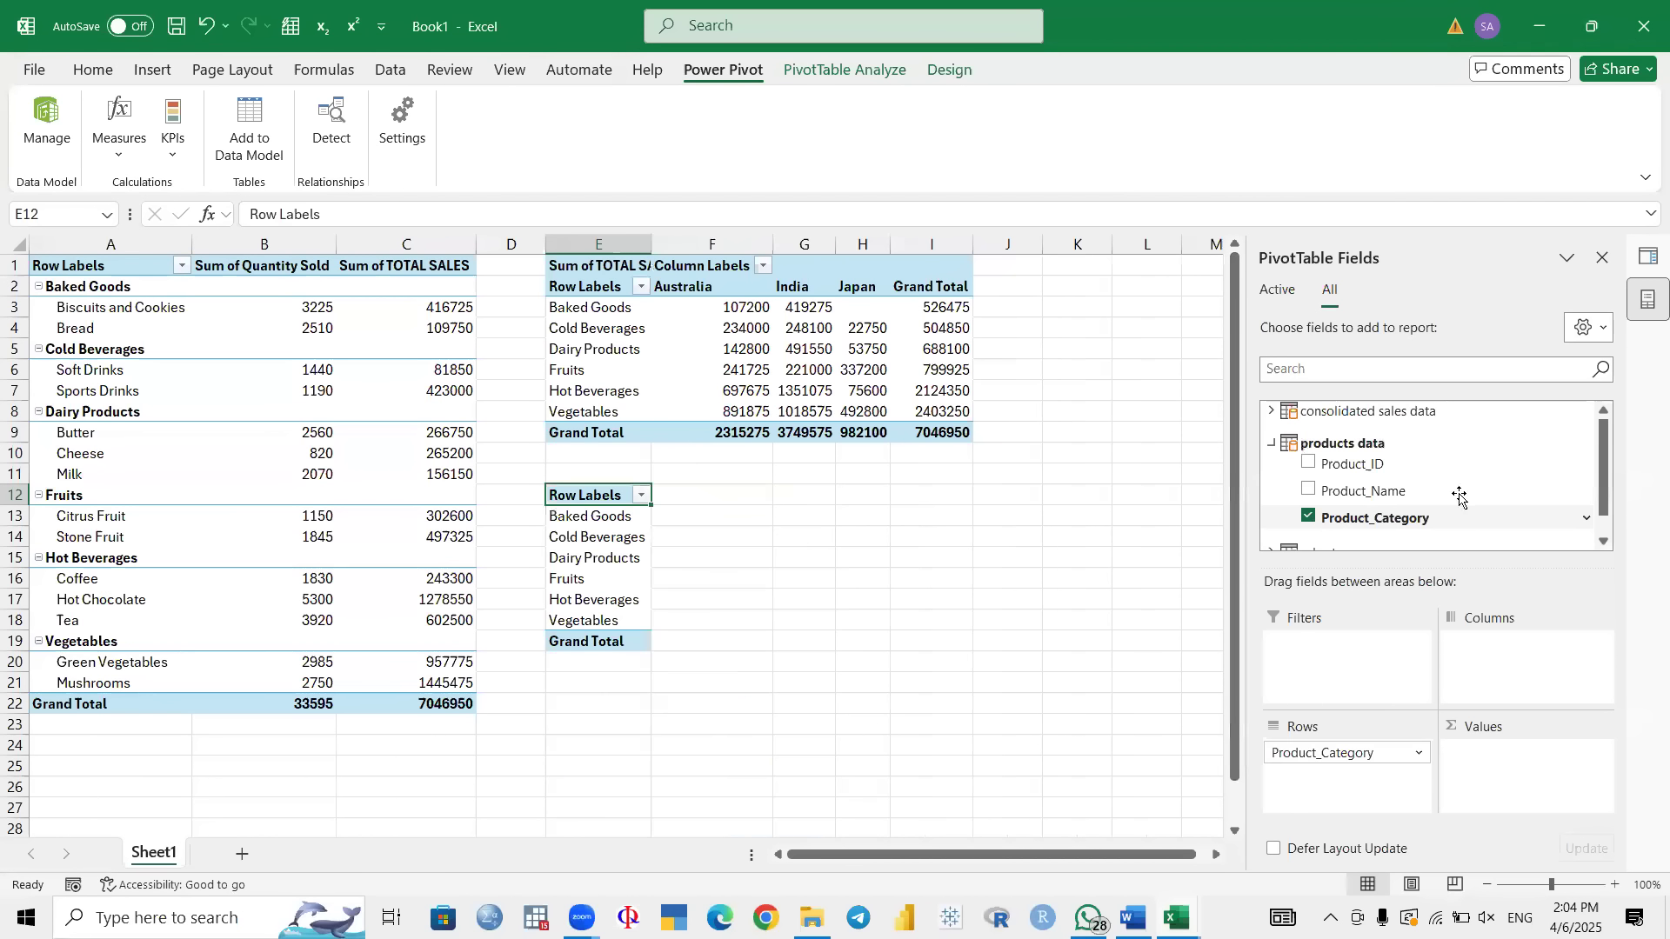
pyautogui.click(1270, 413)
pyautogui.scroll(-1, 1395, 483)
pyautogui.scroll(-1, 1396, 483)
pyautogui.click(1310, 490)
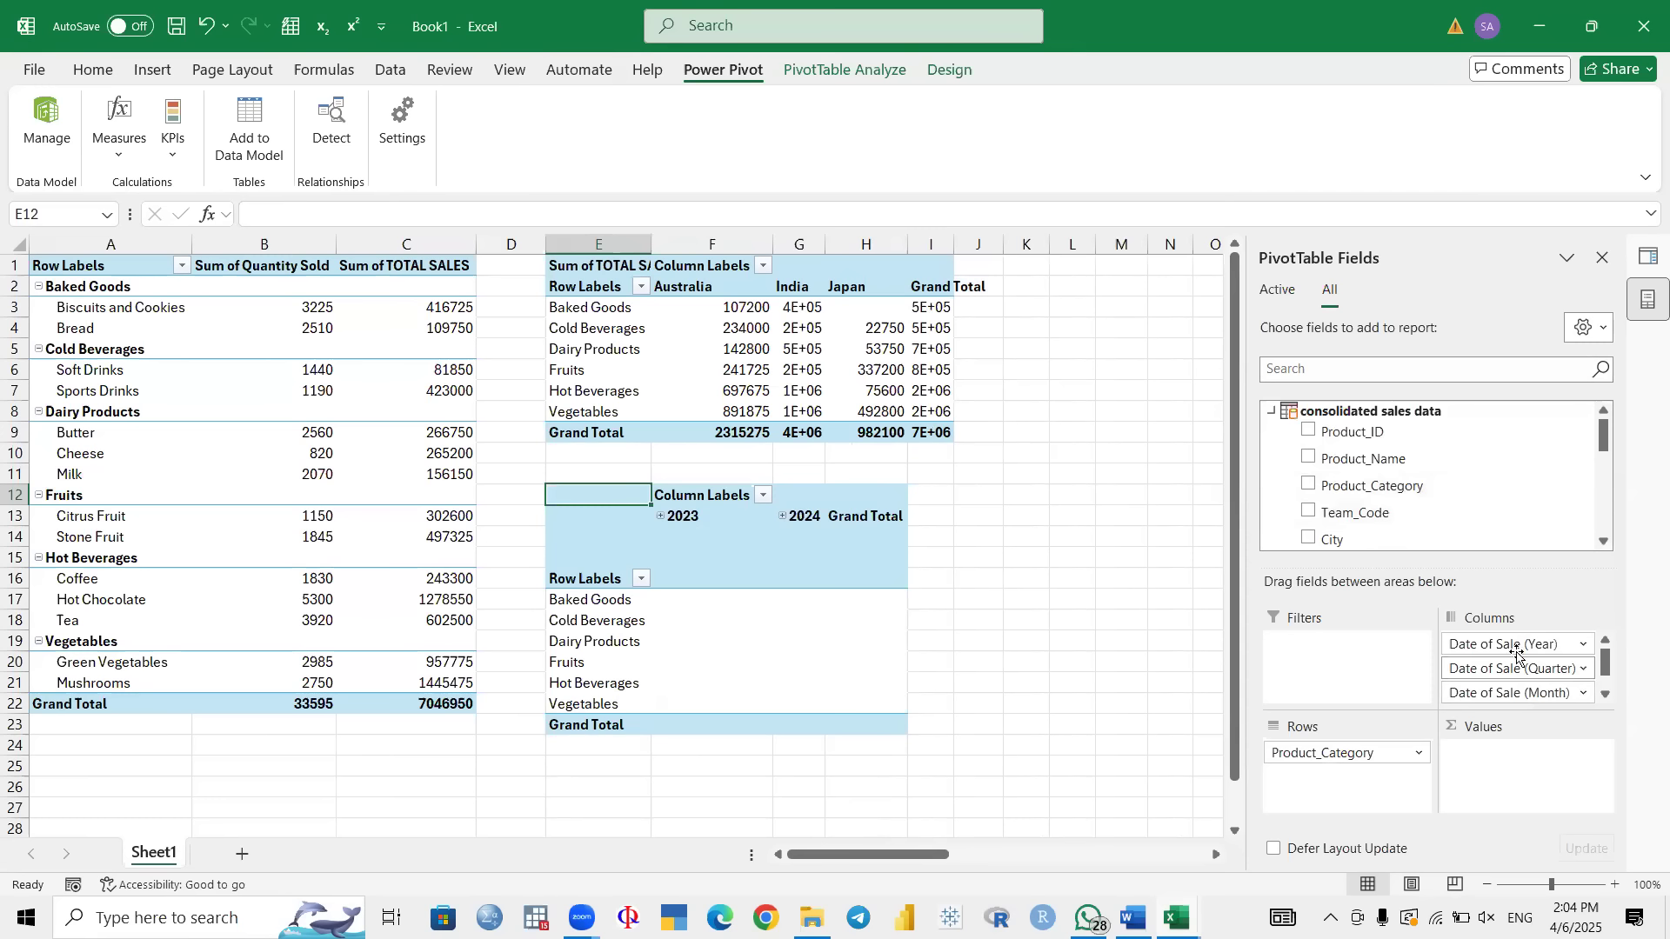
# Step: Remove the Year, Month and plain Date of Sale fields from the third pivot table's columns, keeping only Date of Sale (Quarter)
pyautogui.scroll(-1, 1514, 652)
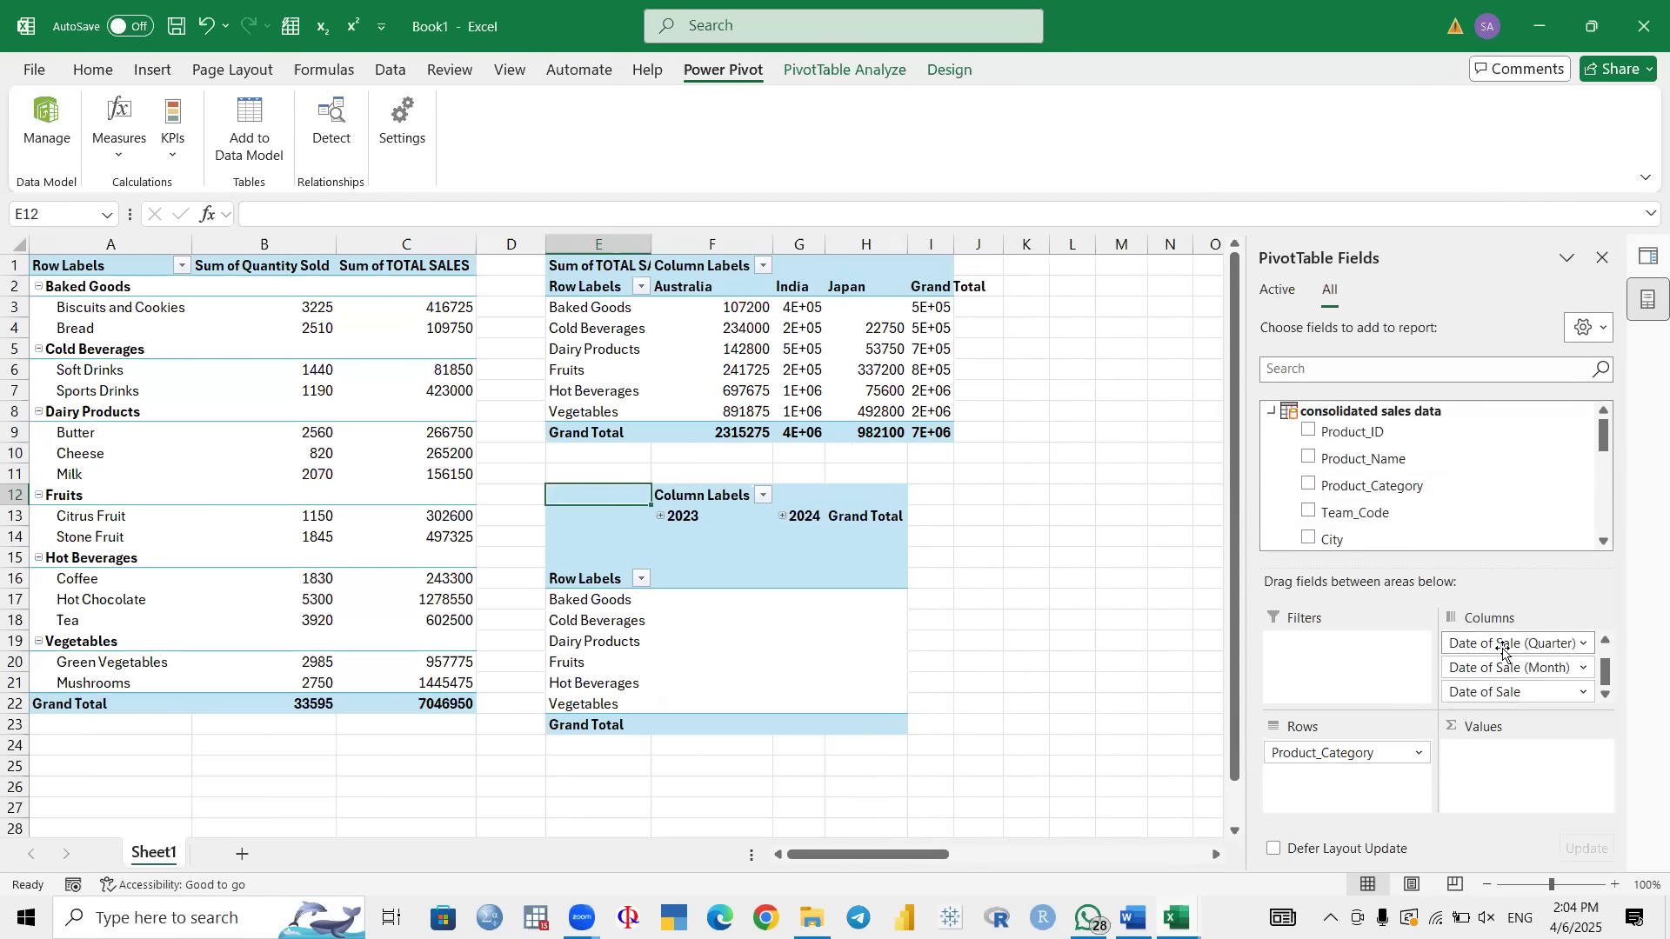
pyautogui.scroll(1, 1574, 652)
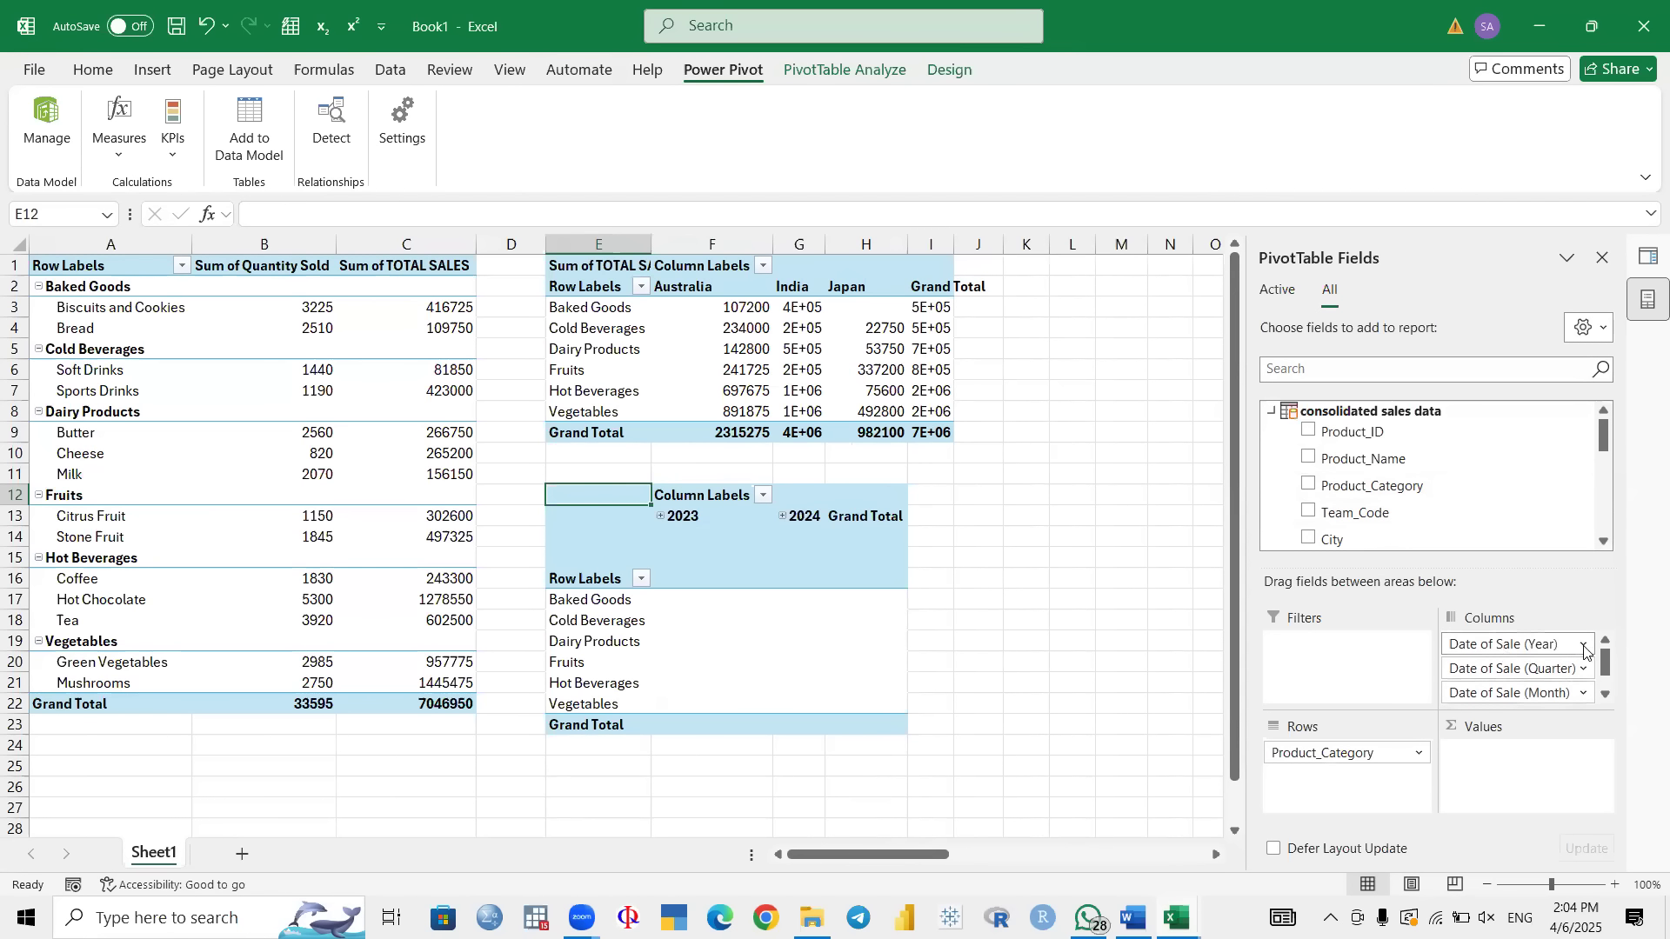
pyautogui.click(1584, 647)
pyautogui.click(1513, 591)
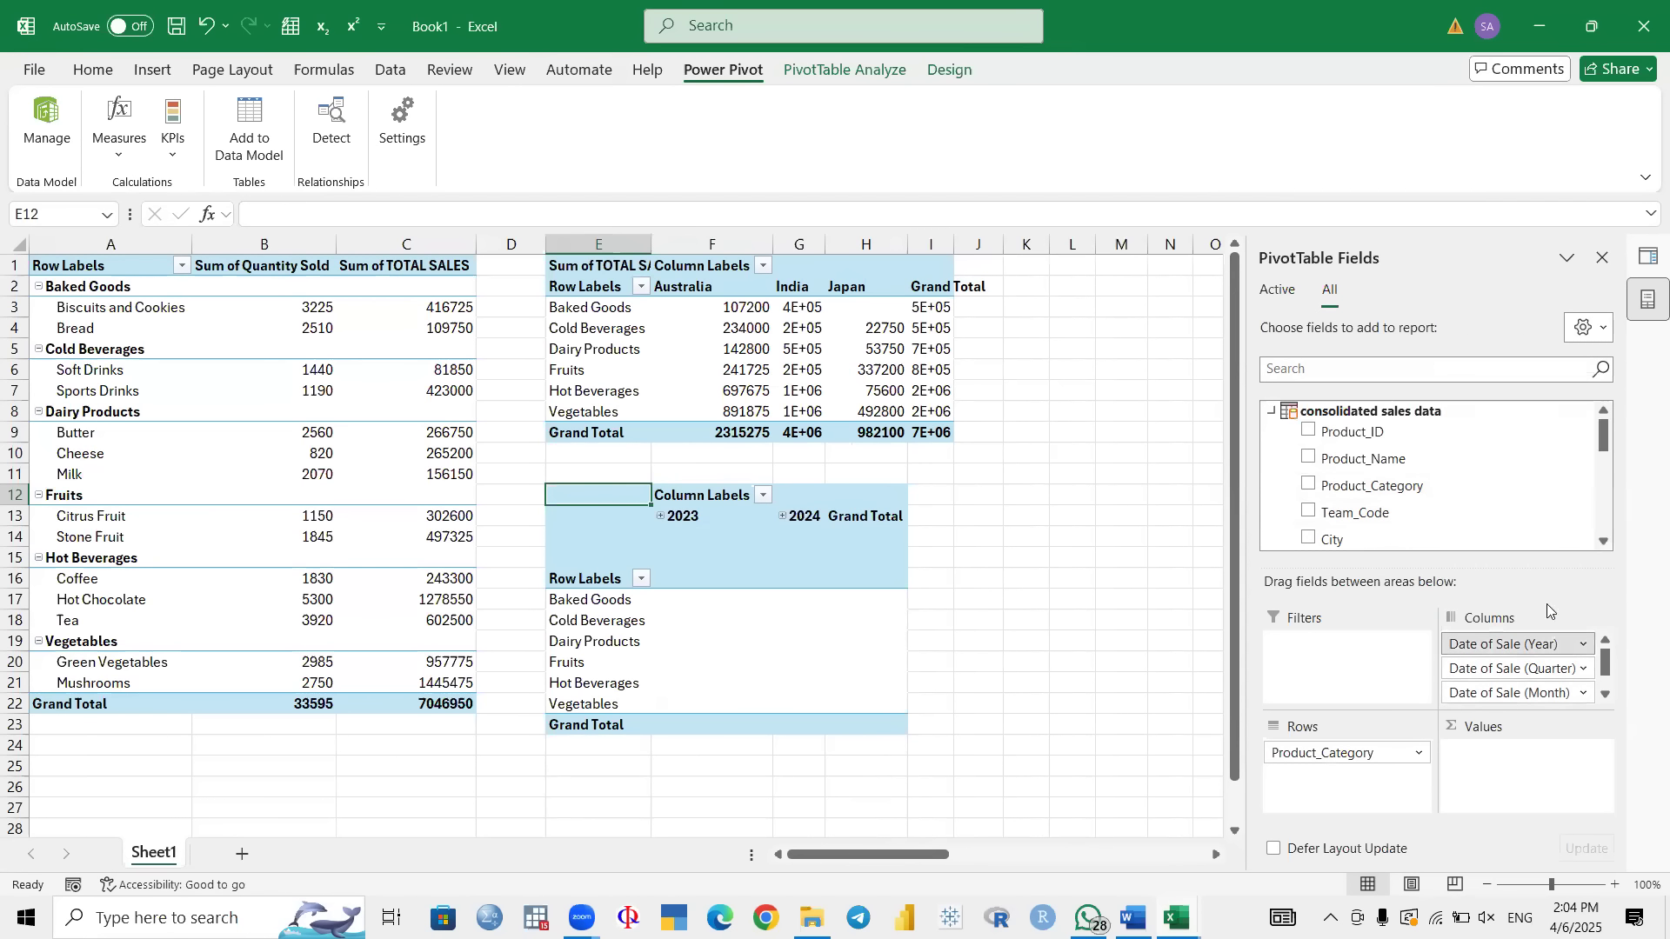
pyautogui.click(1603, 645)
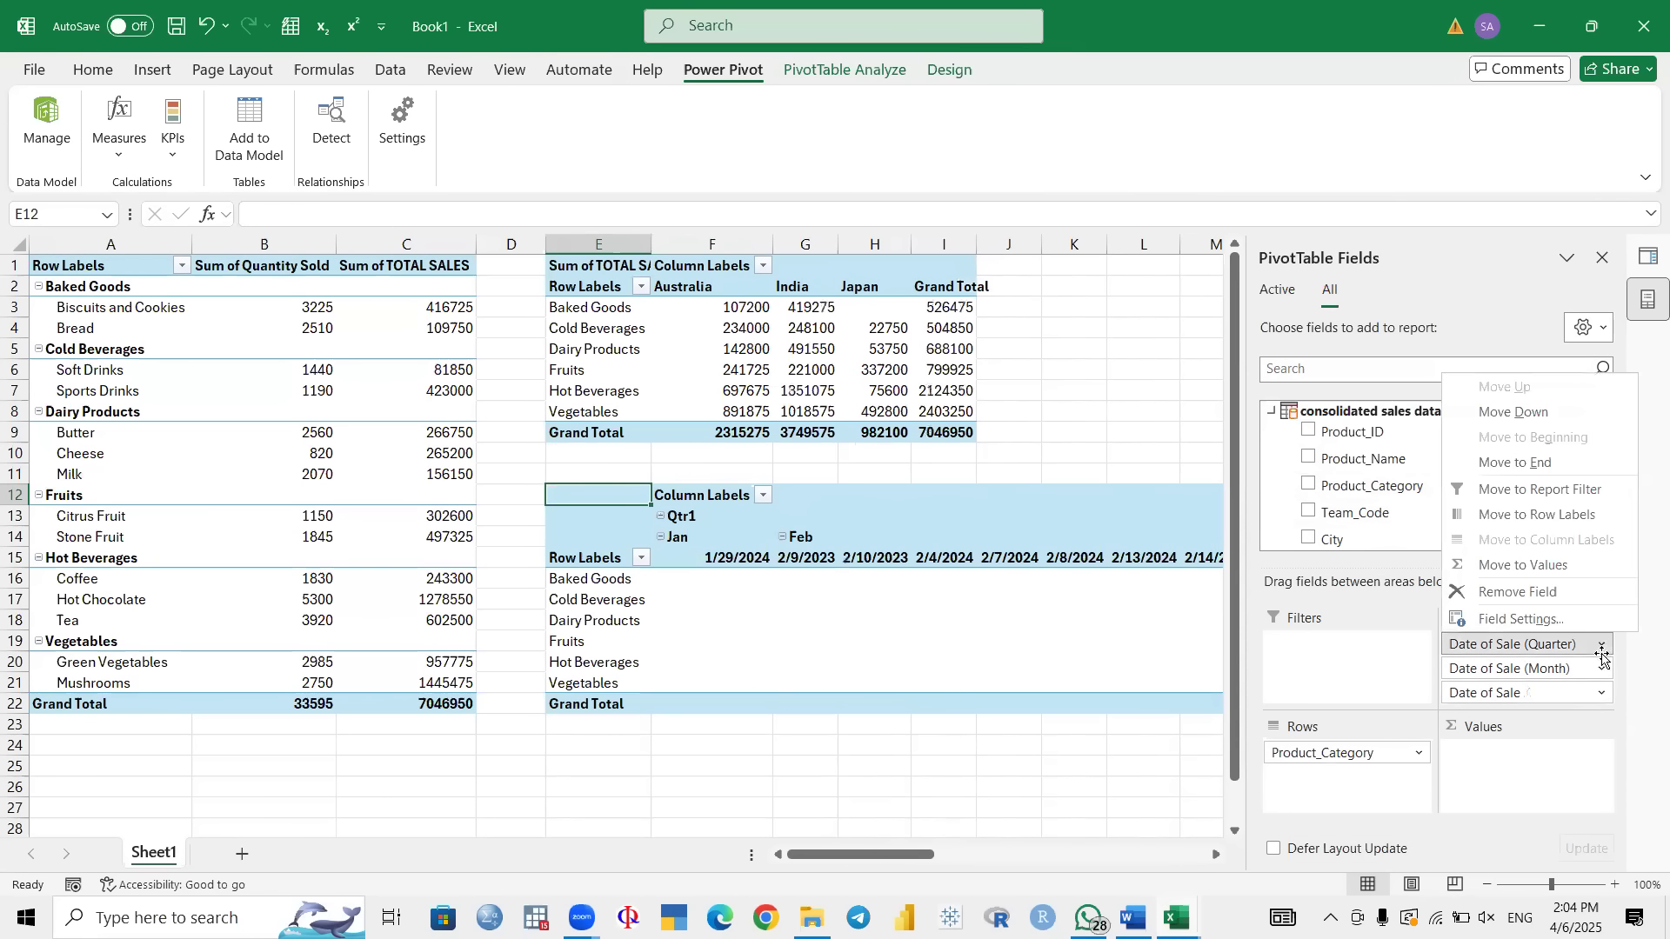
pyautogui.click(1603, 668)
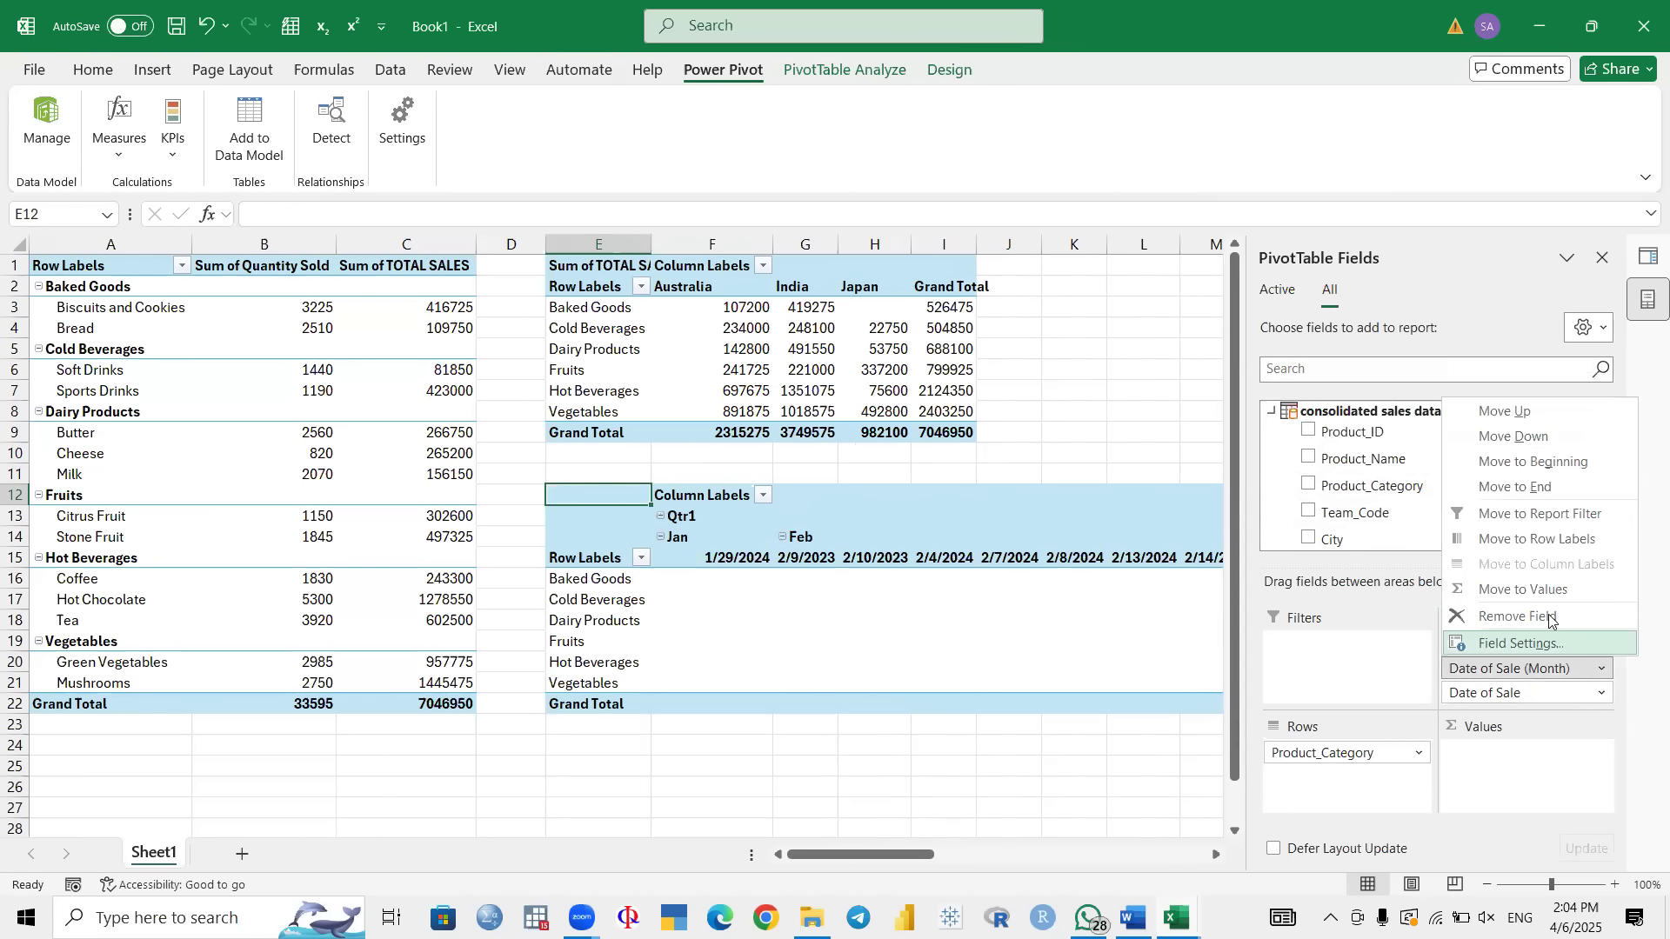
pyautogui.click(1548, 614)
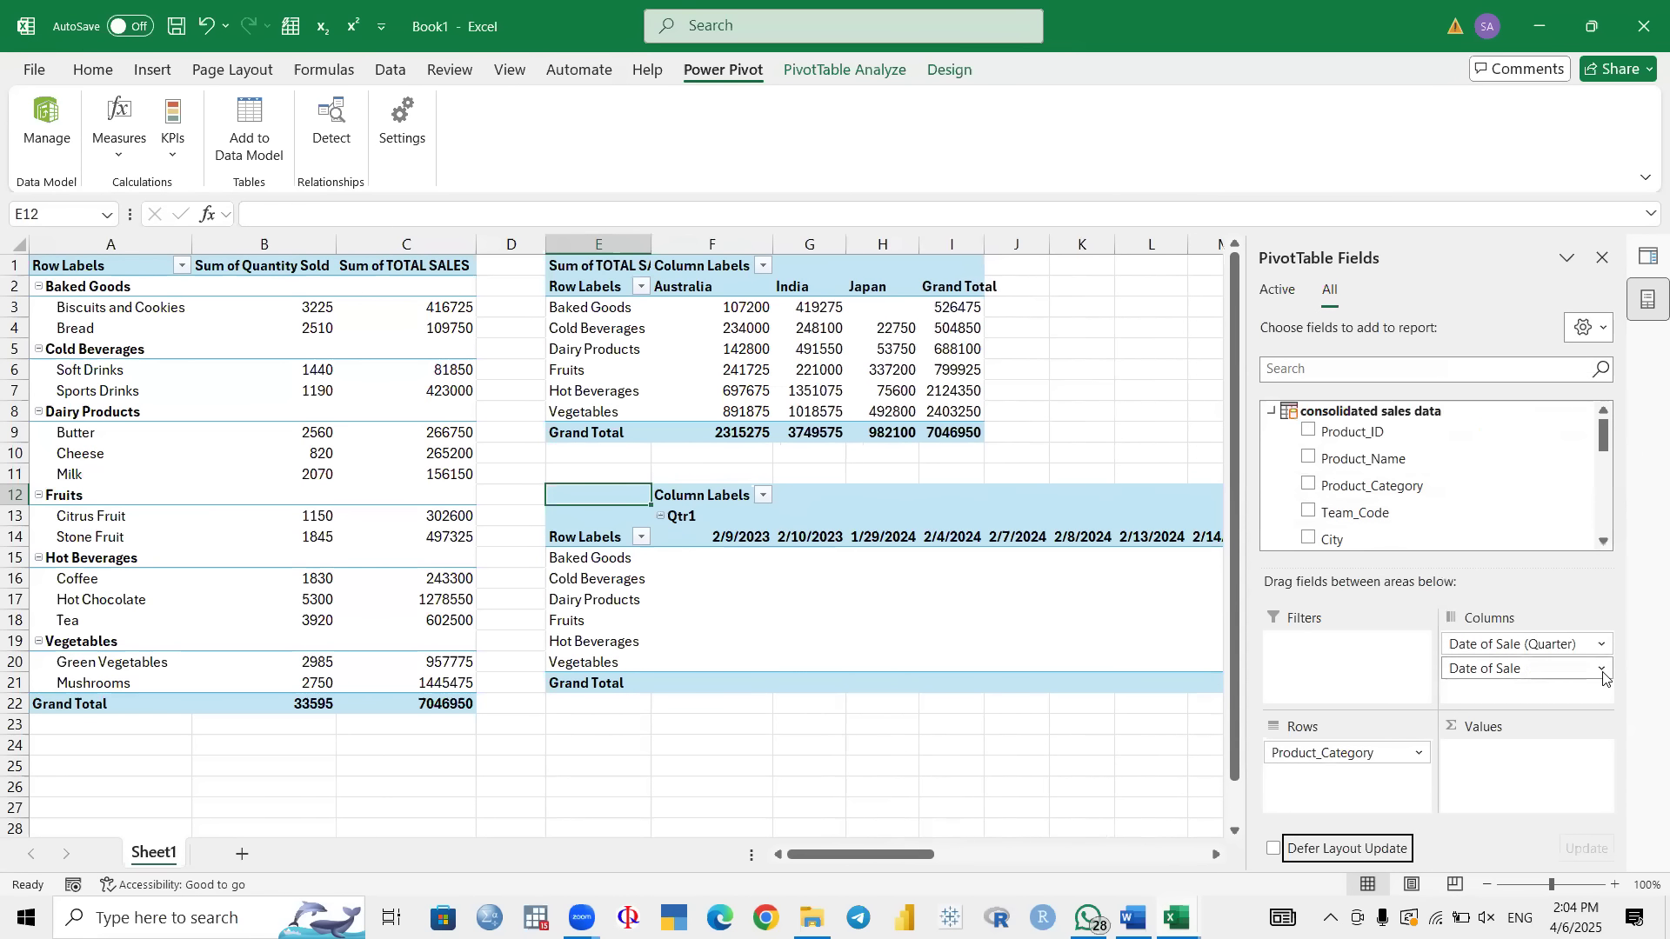
pyautogui.click(1603, 668)
pyautogui.click(1548, 618)
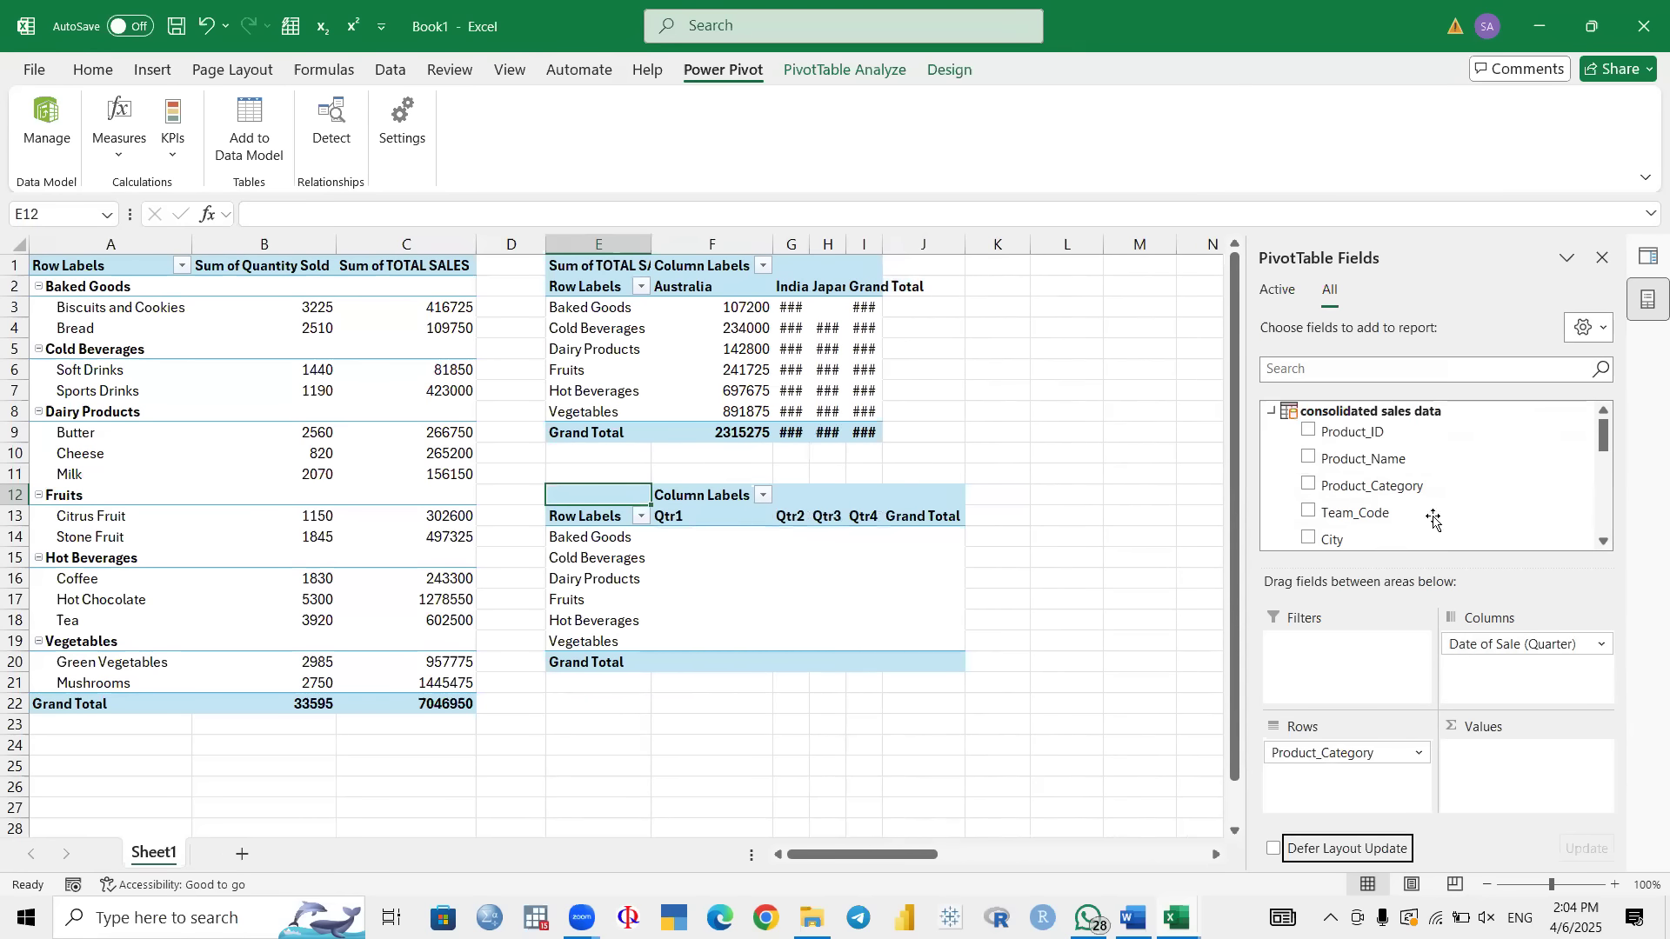
# Step: Add TOTAL SALES as the summed values of the third pivot table and check the column chart requirement in Word
pyautogui.scroll(-5, 1432, 513)
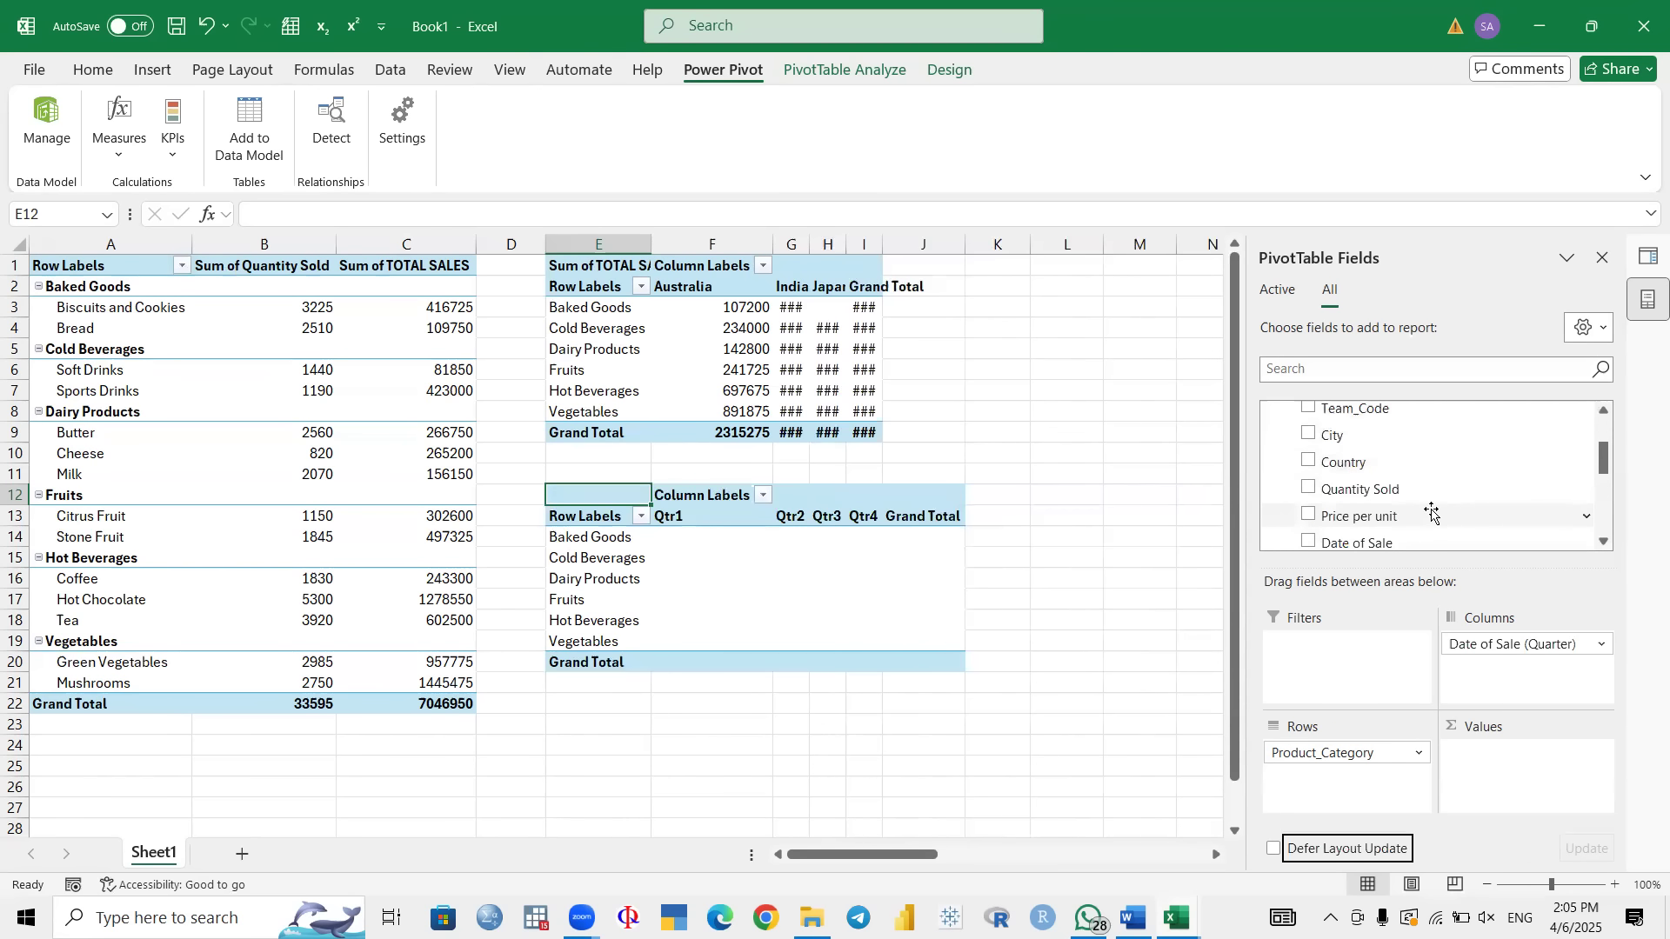
pyautogui.click(1307, 517)
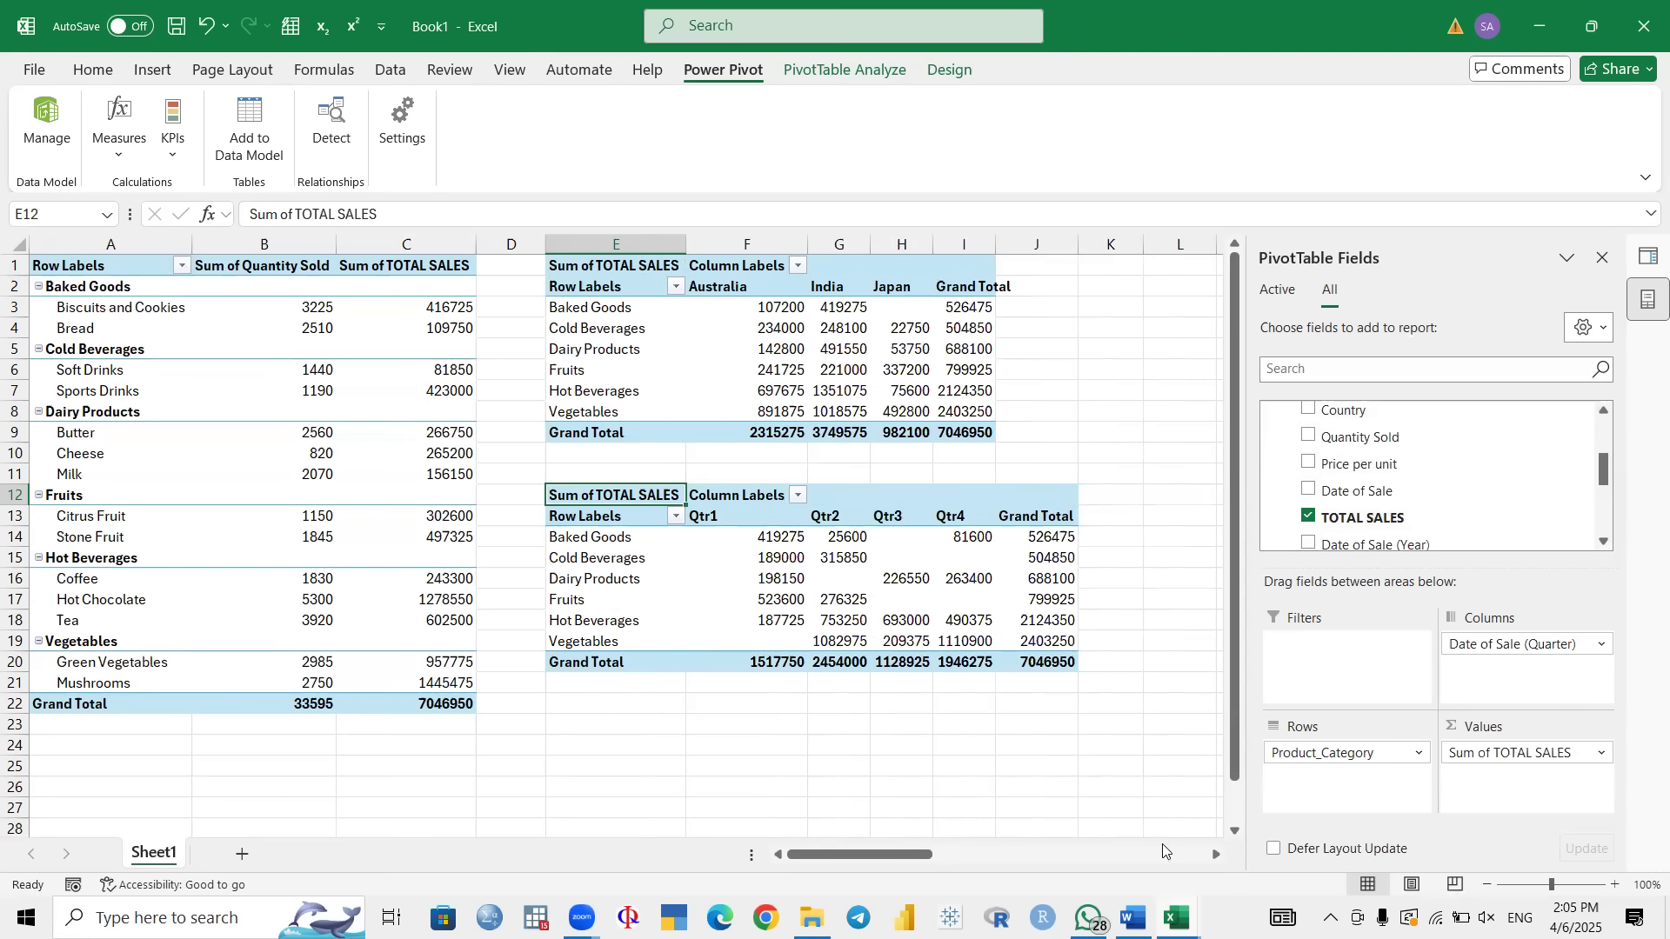
pyautogui.moveTo(1177, 917)
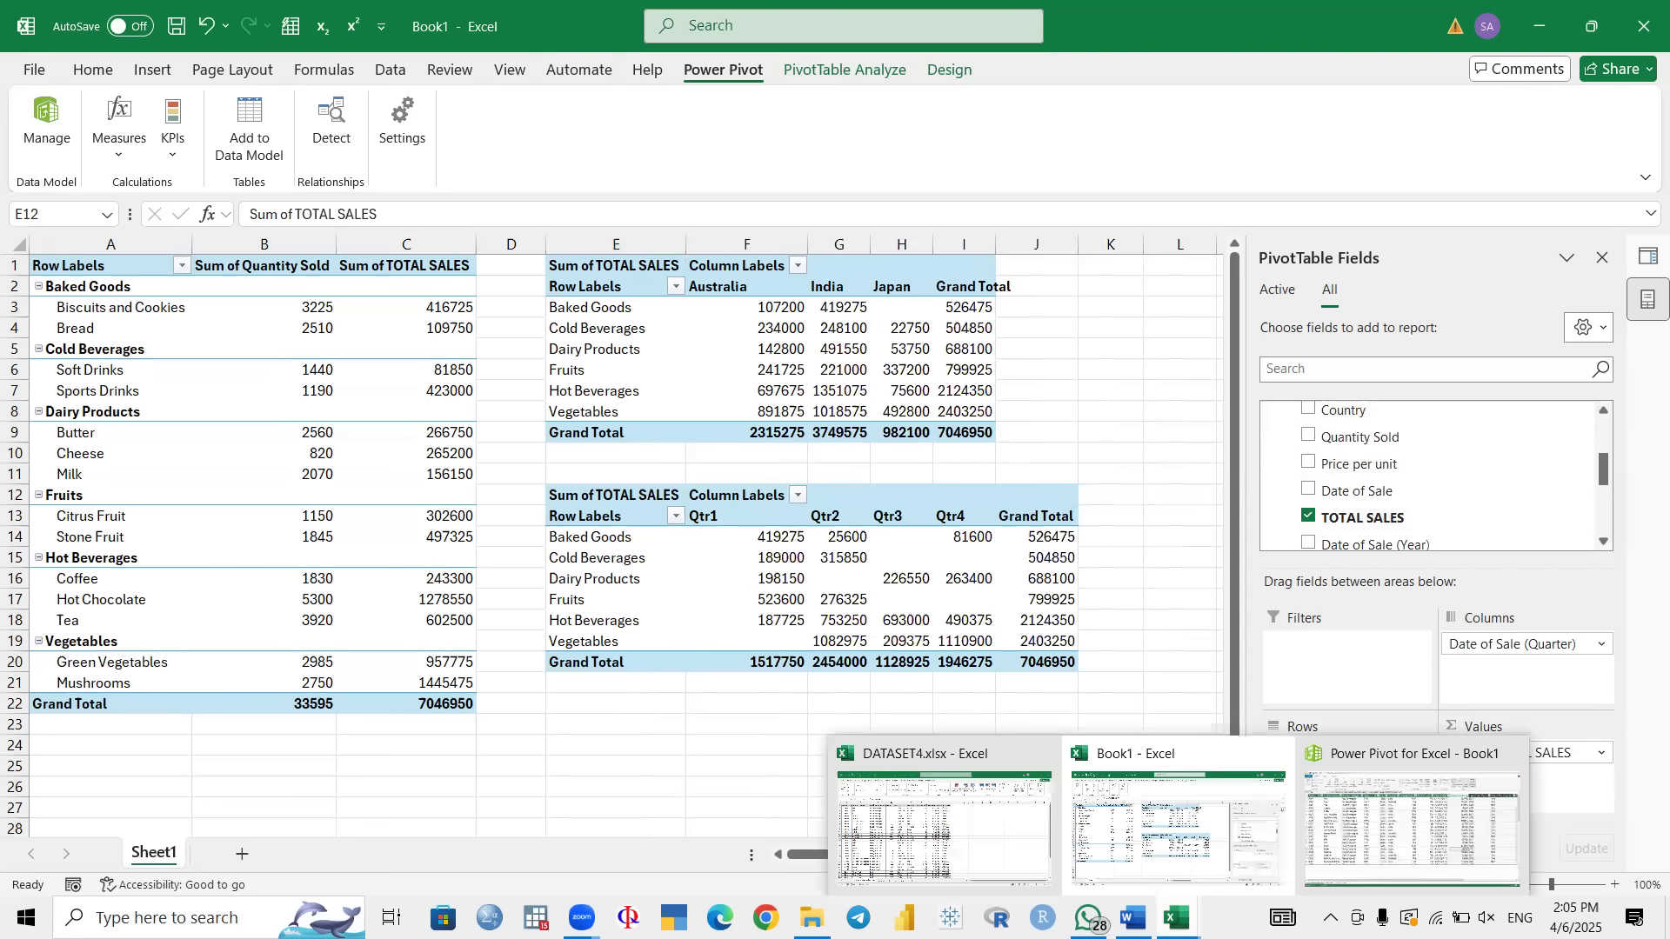
pyautogui.click(1133, 918)
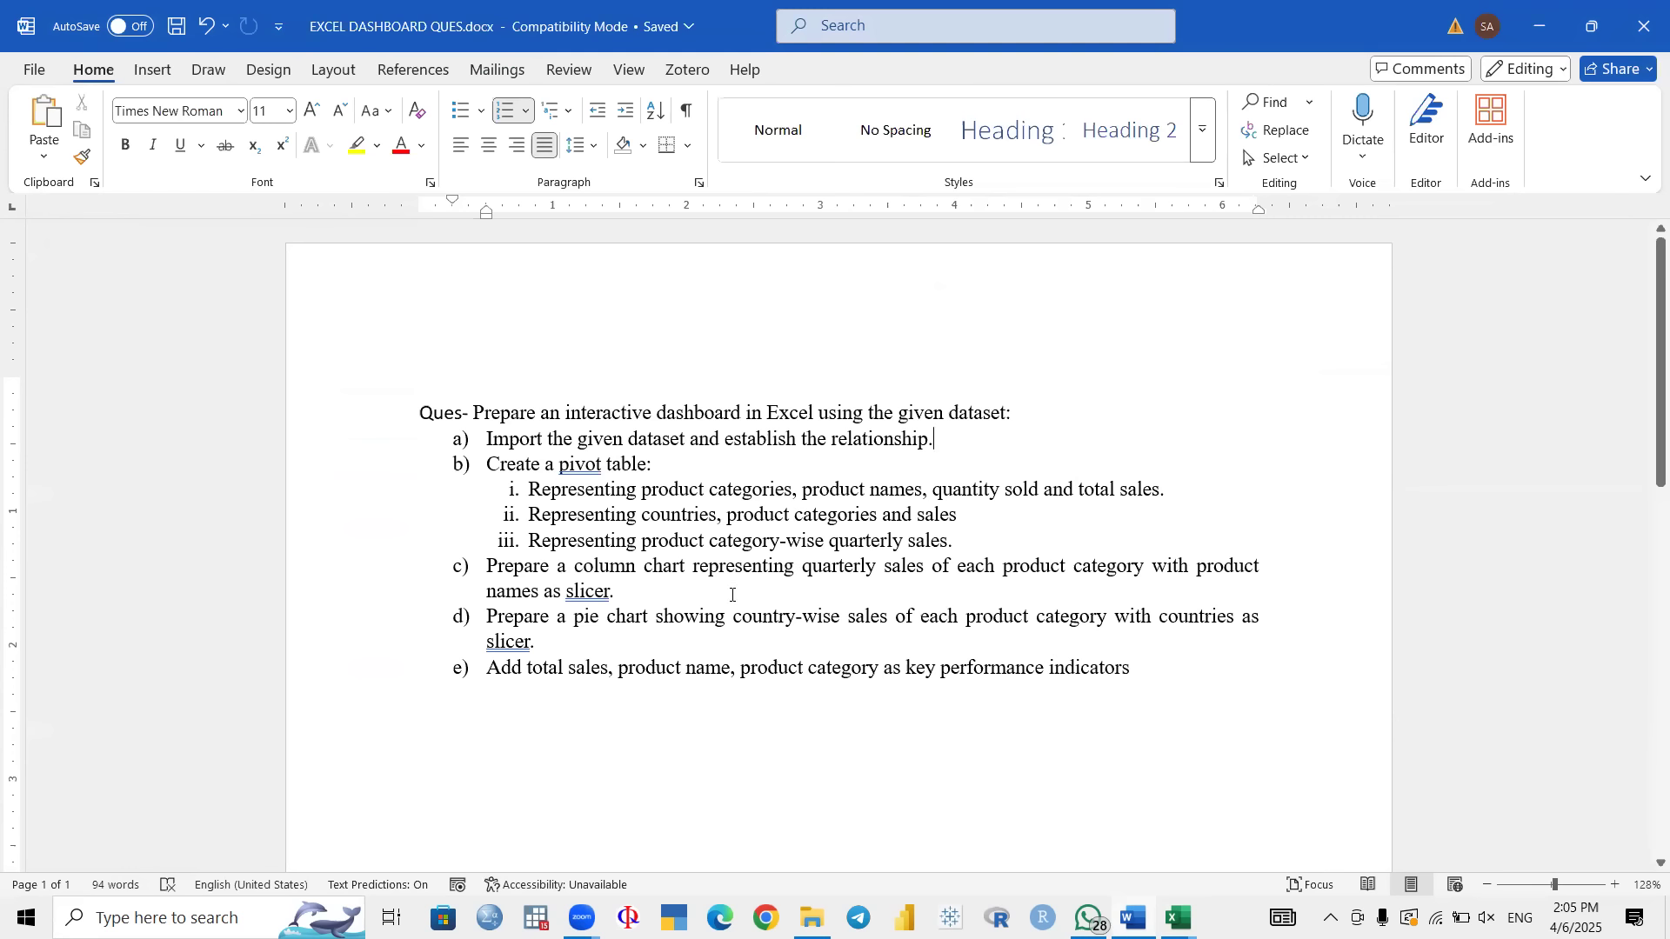
pyautogui.click(1540, 30)
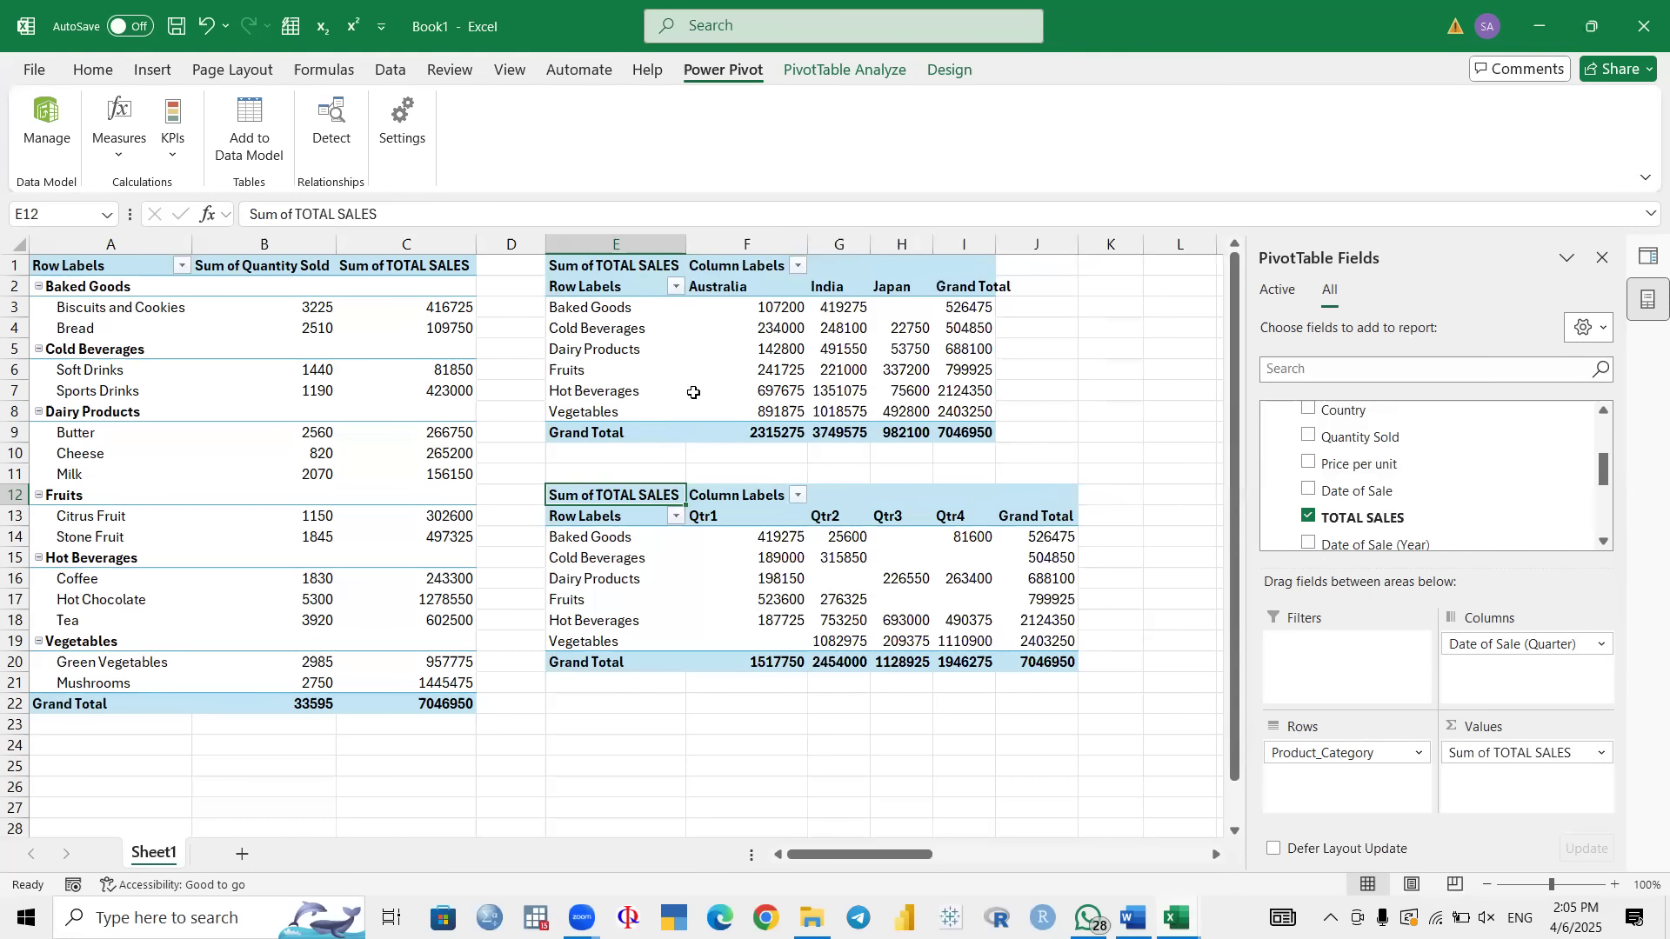
# Step: Insert a Clustered Column PivotChart from the quarterly sales pivot table and place it below the product quantity and sales pivot table
pyautogui.click(622, 271)
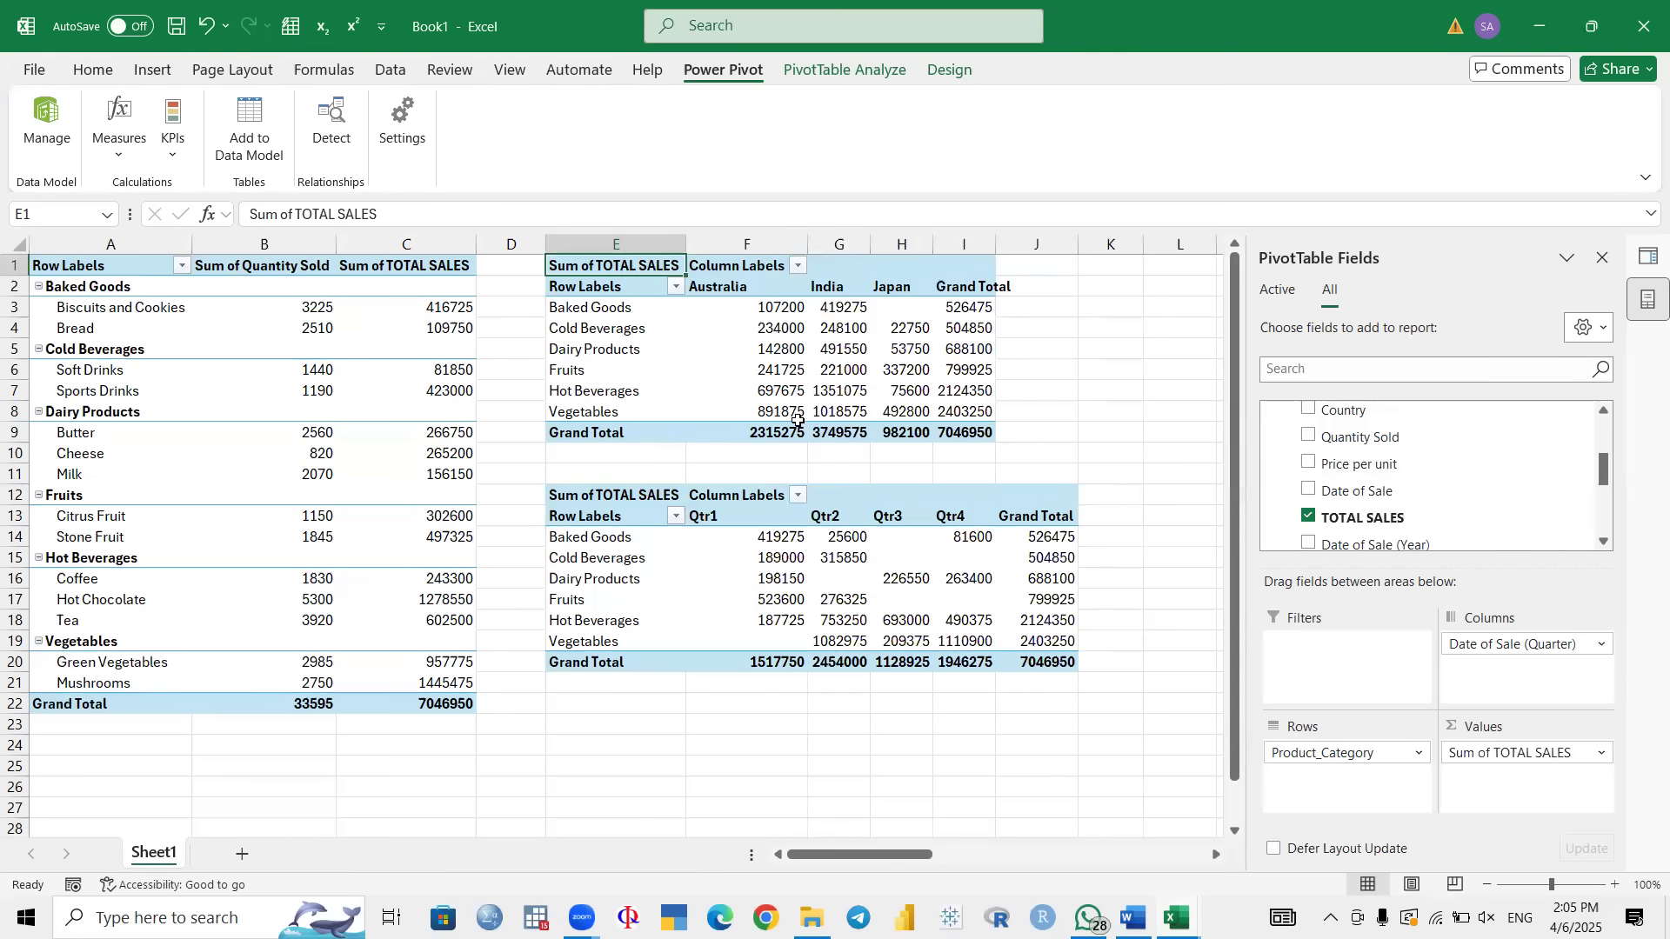
pyautogui.click(618, 493)
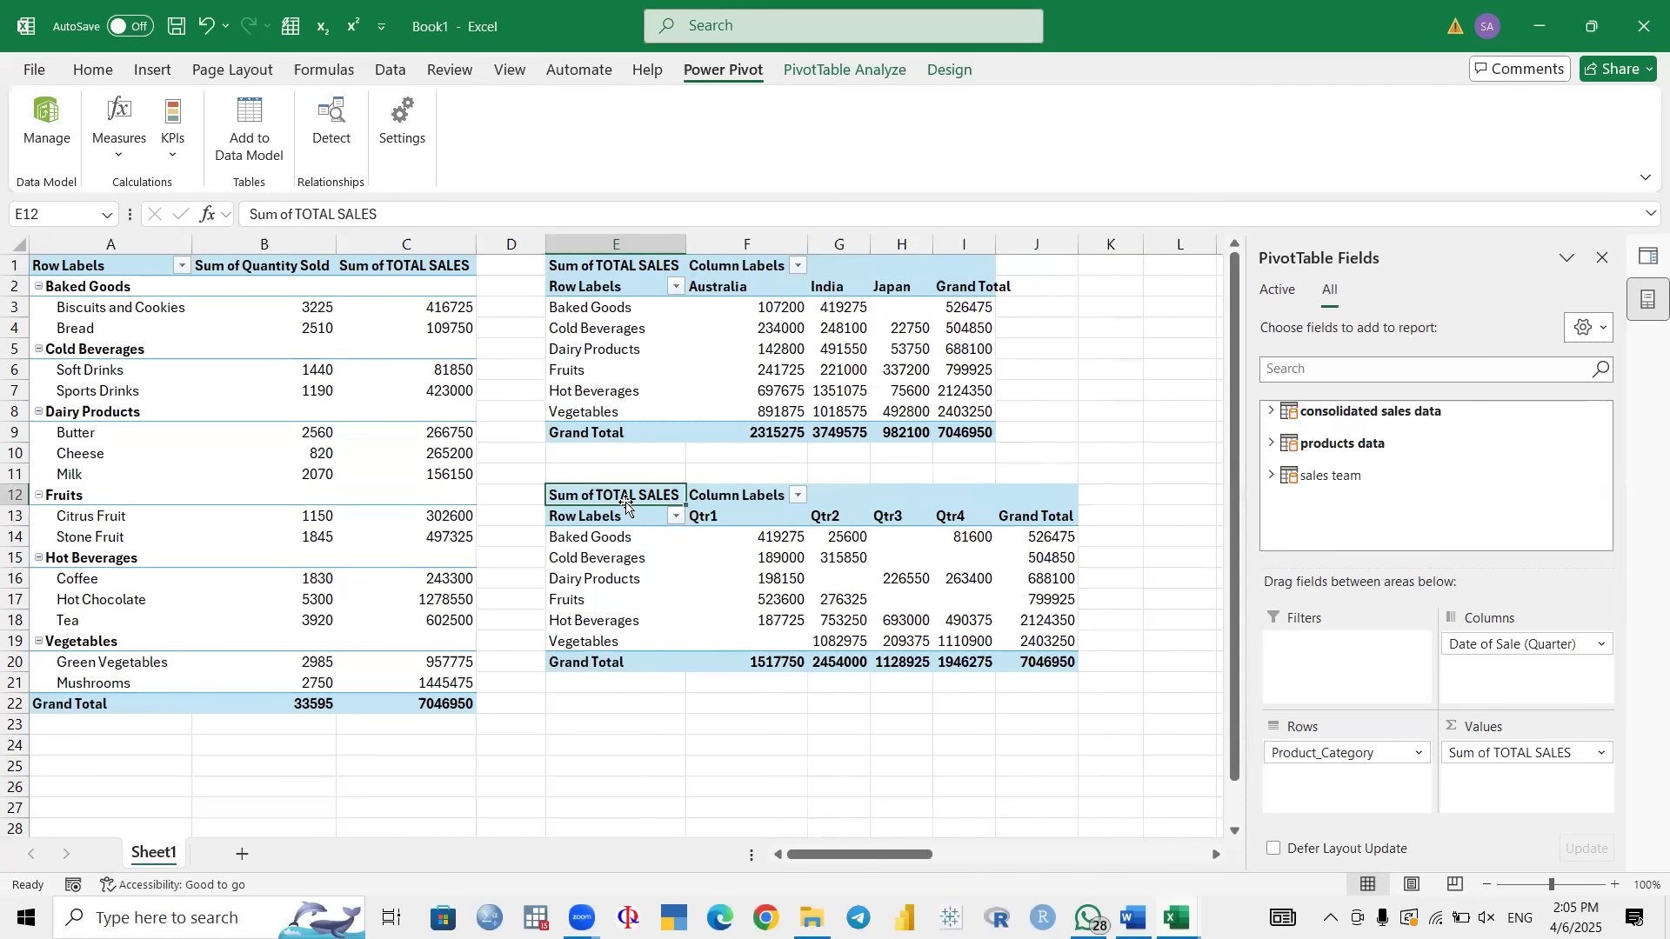
pyautogui.click(592, 489)
pyautogui.click(608, 498)
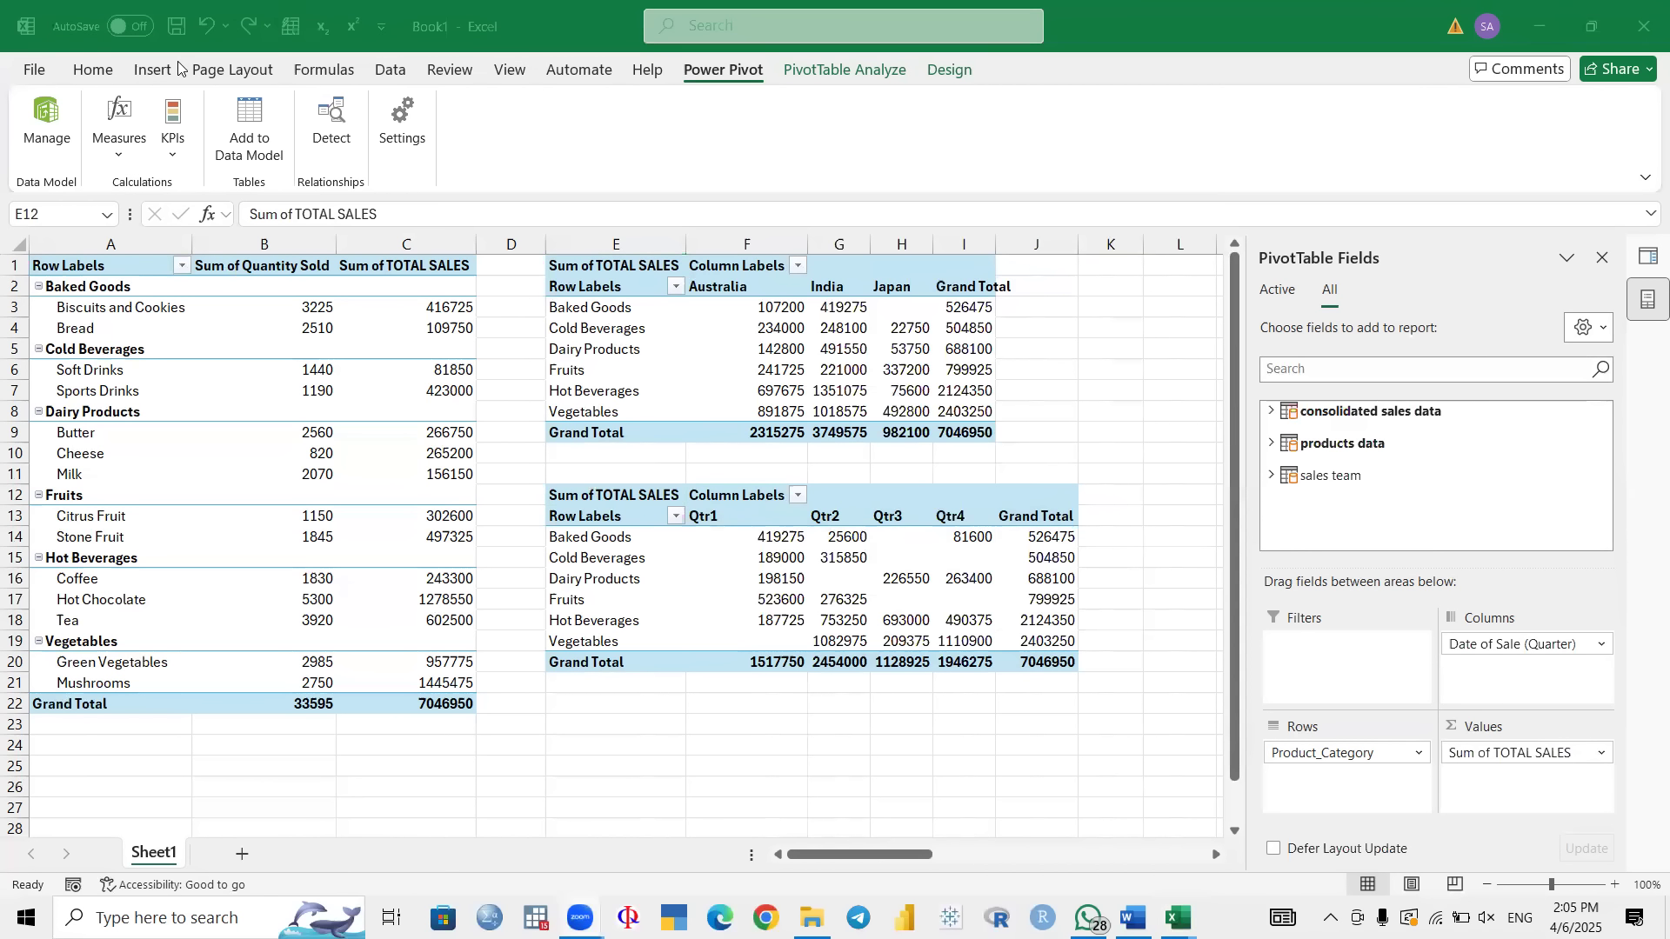
pyautogui.click(872, 74)
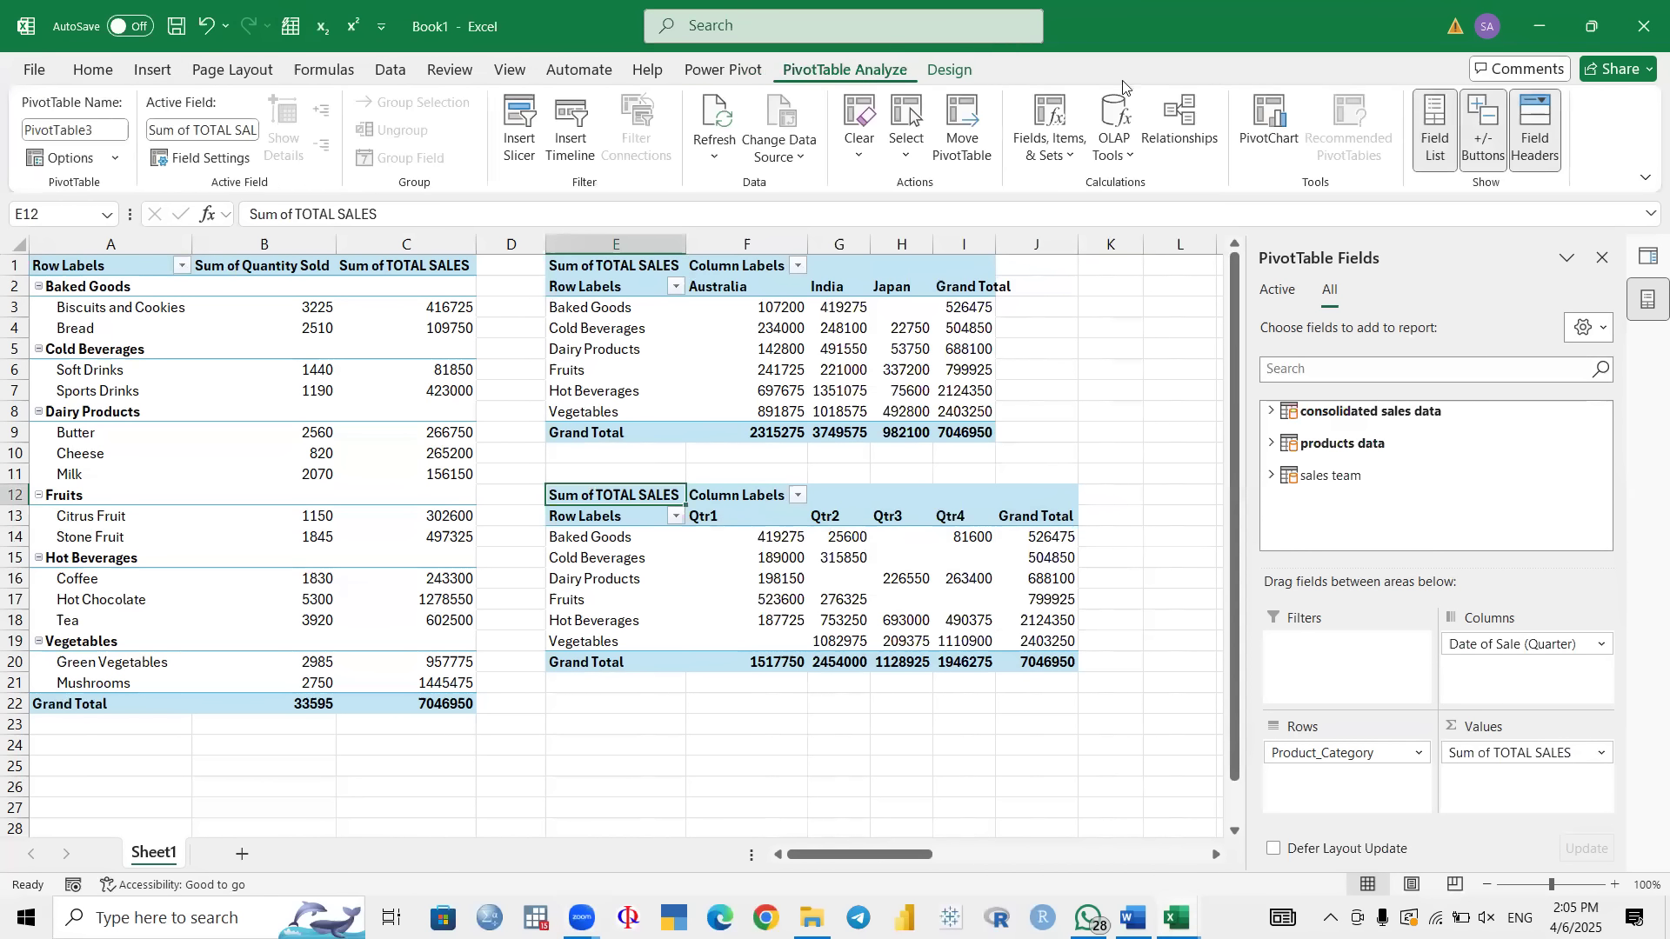
pyautogui.click(1265, 129)
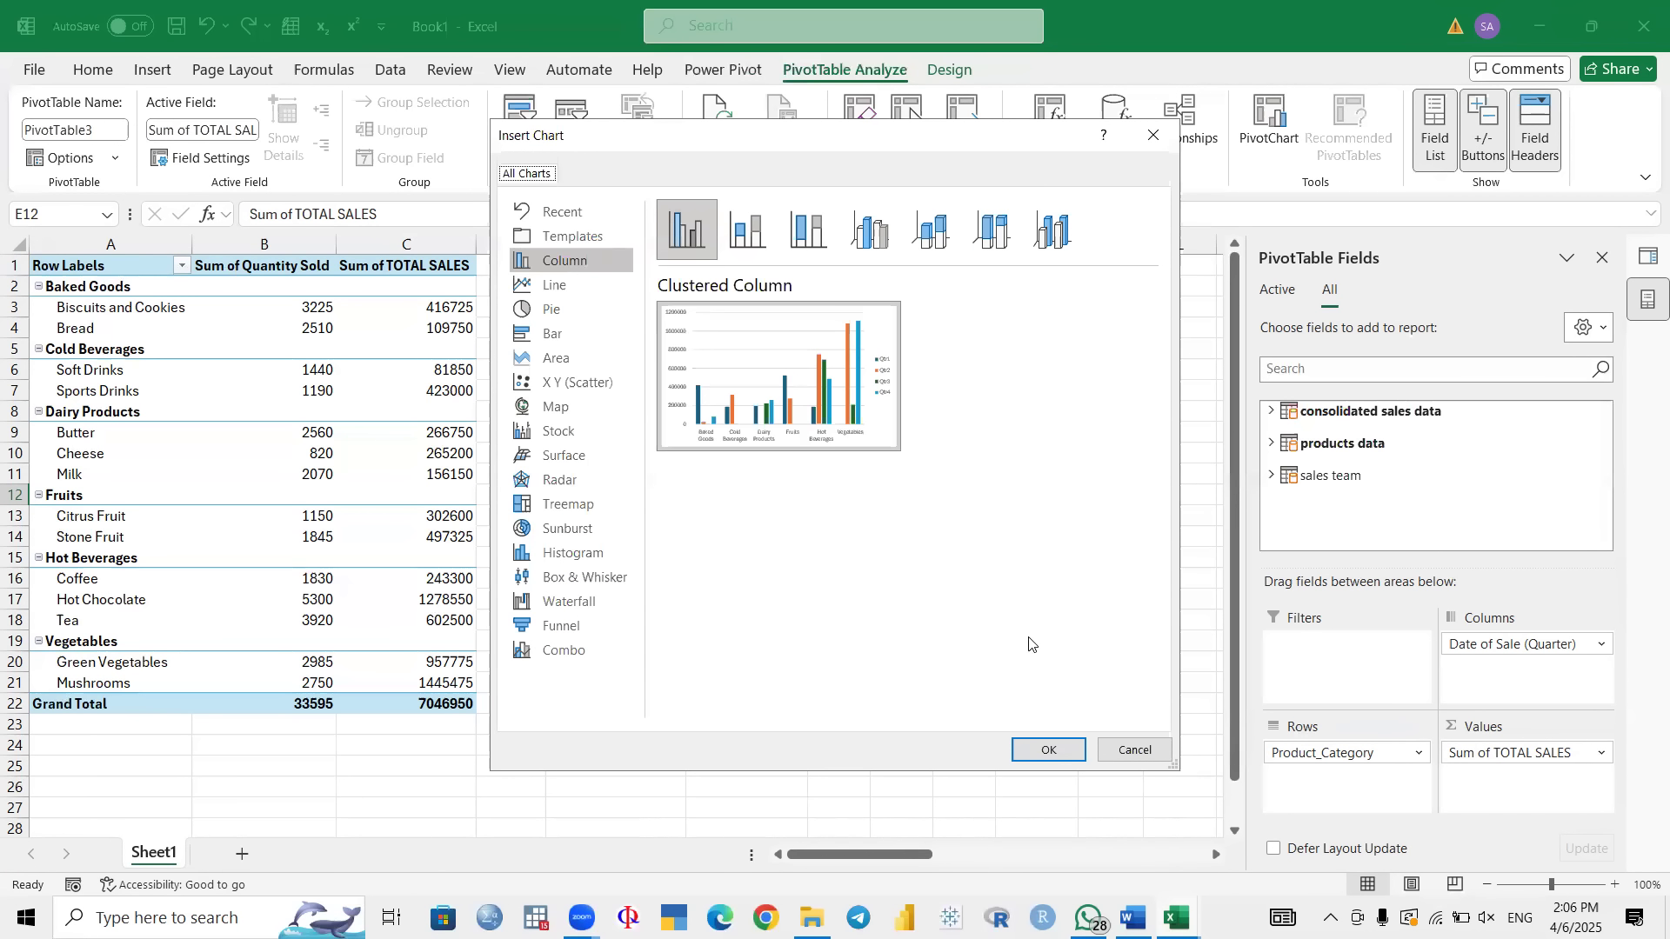
pyautogui.click(1047, 749)
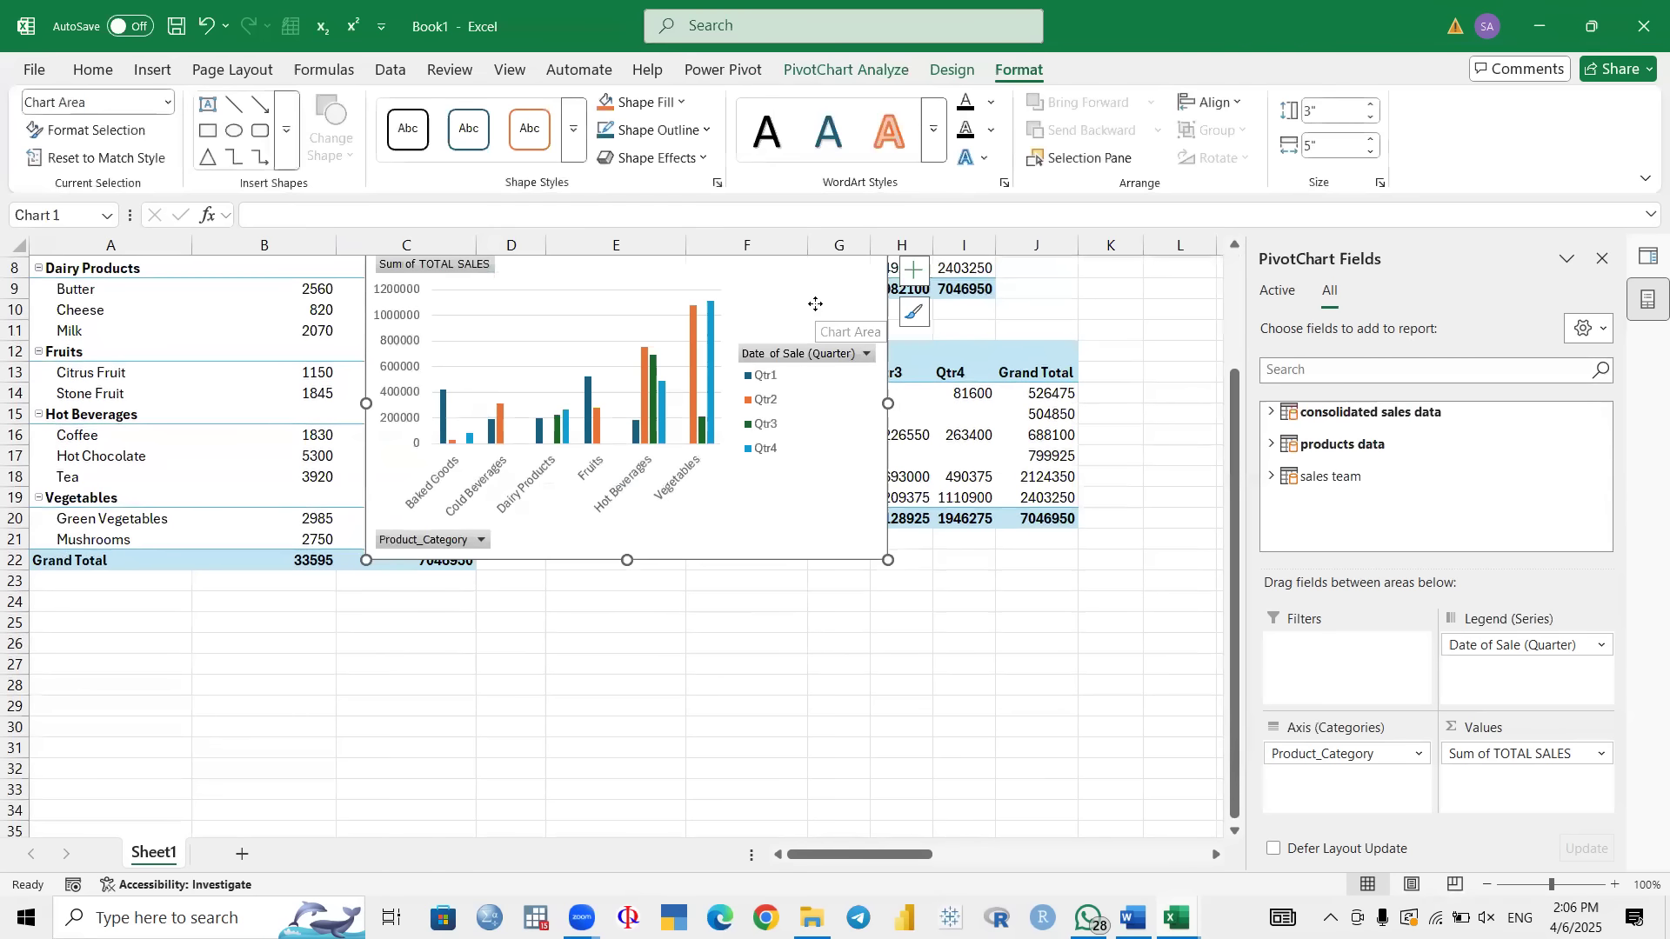
pyautogui.moveTo(658, 527); pyautogui.dragTo(438, 845)
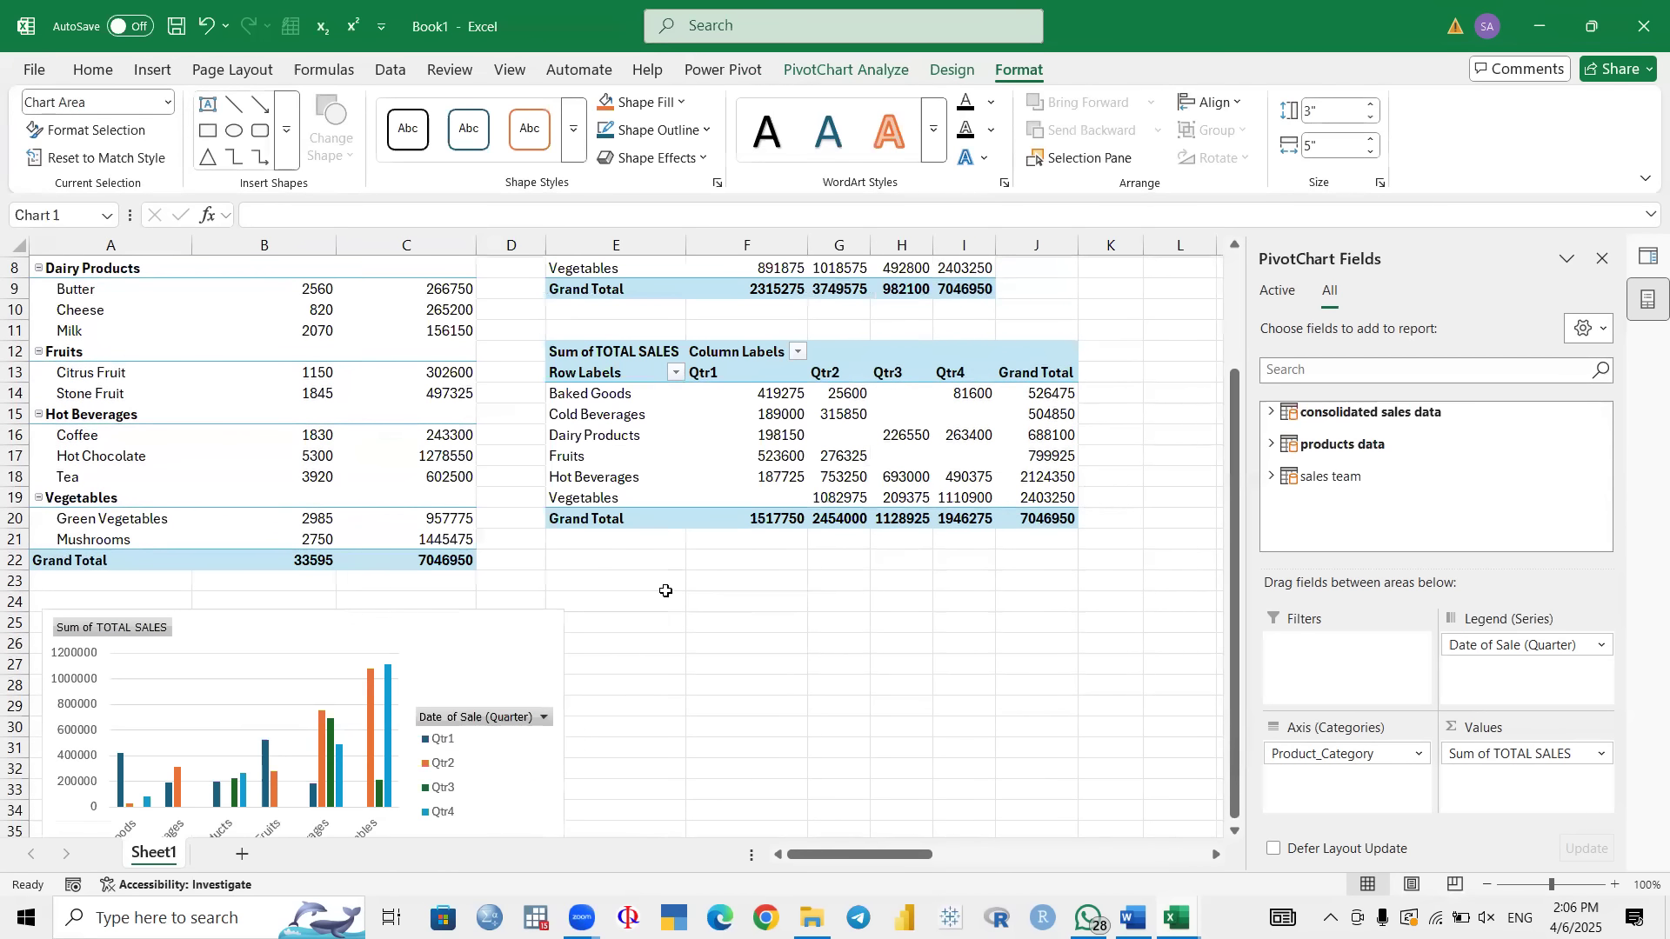
# Step: Hide all field buttons on the product category-wise quarterly column chart
pyautogui.scroll(-2, 670, 587)
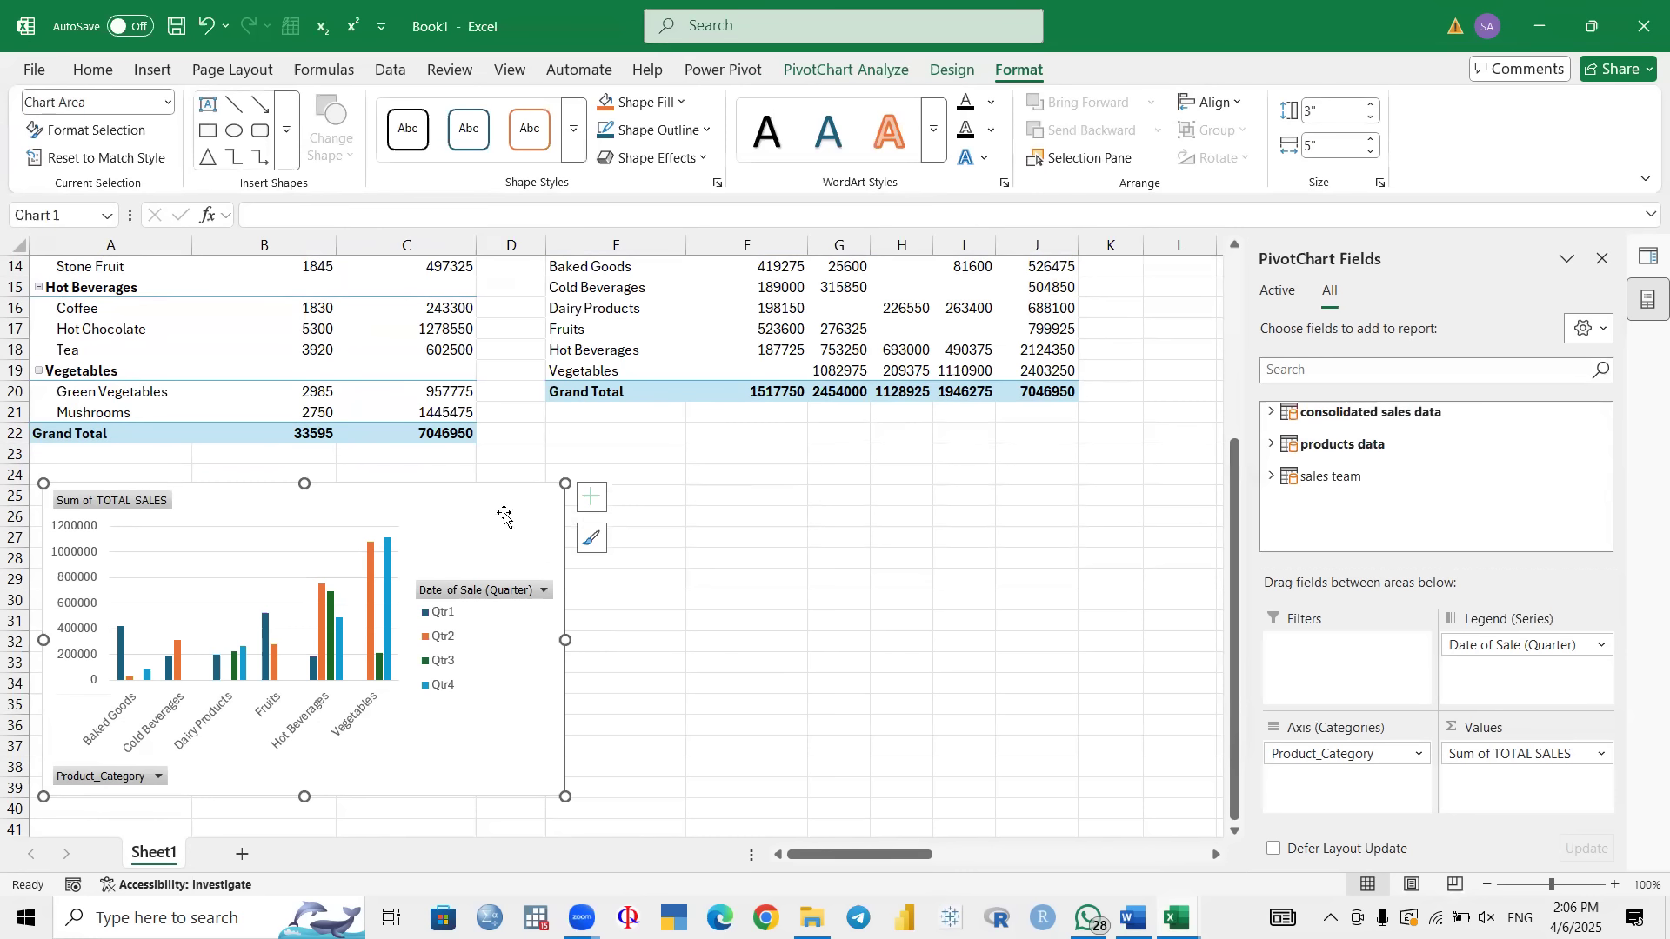
pyautogui.click(877, 70)
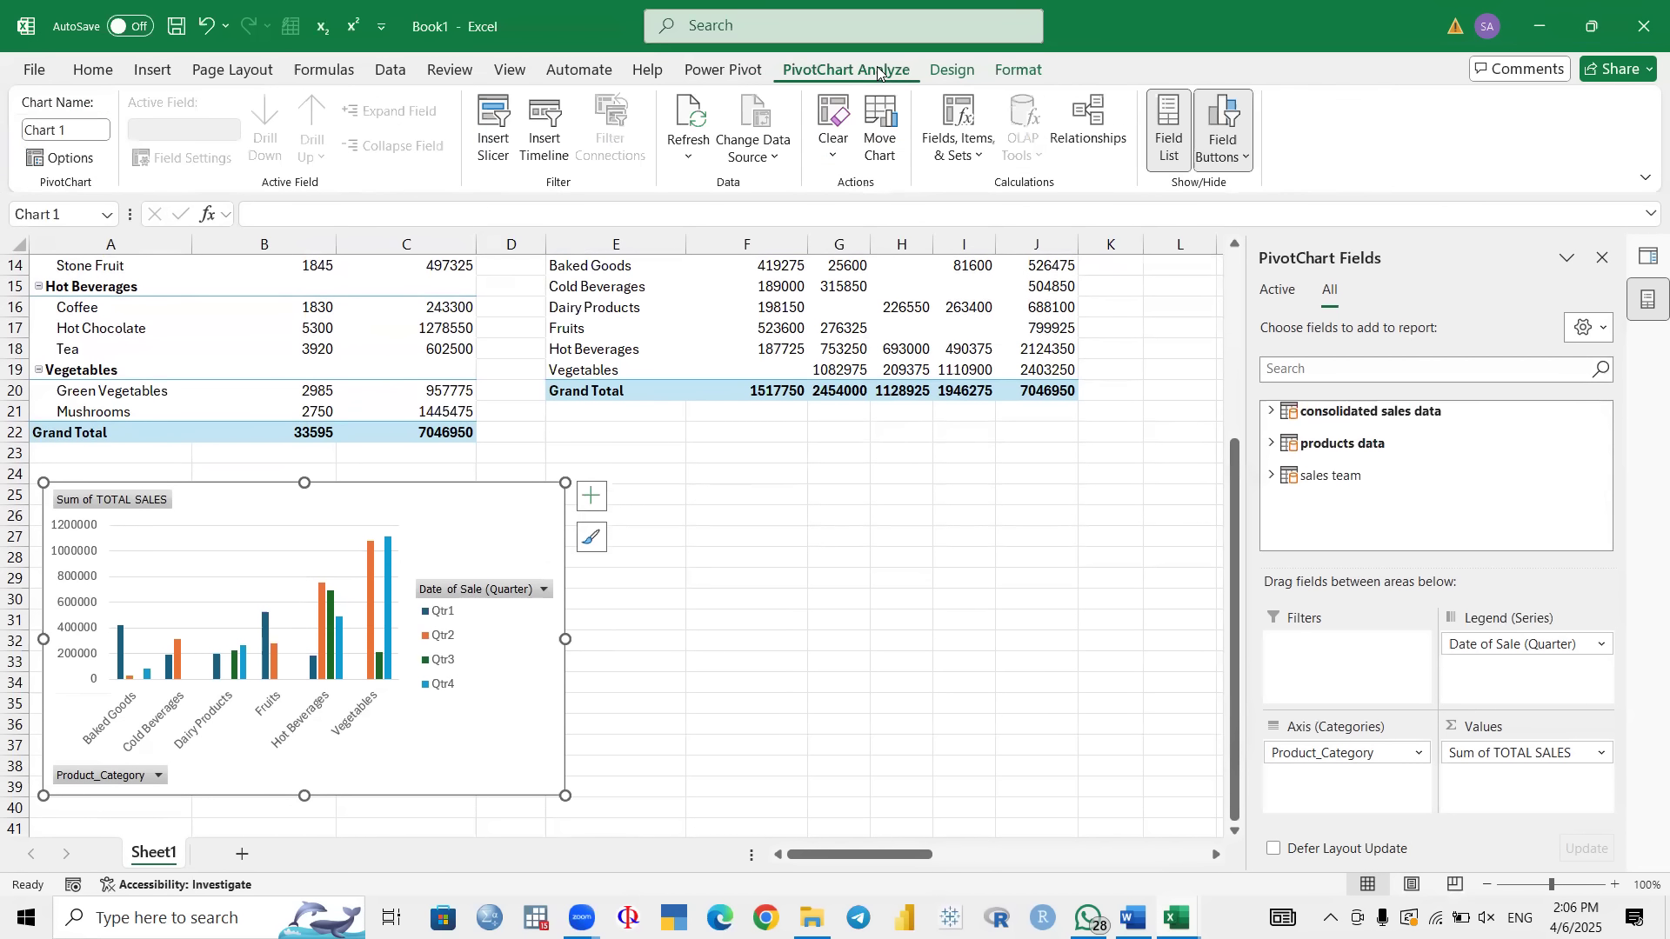
pyautogui.click(1174, 129)
pyautogui.click(1173, 129)
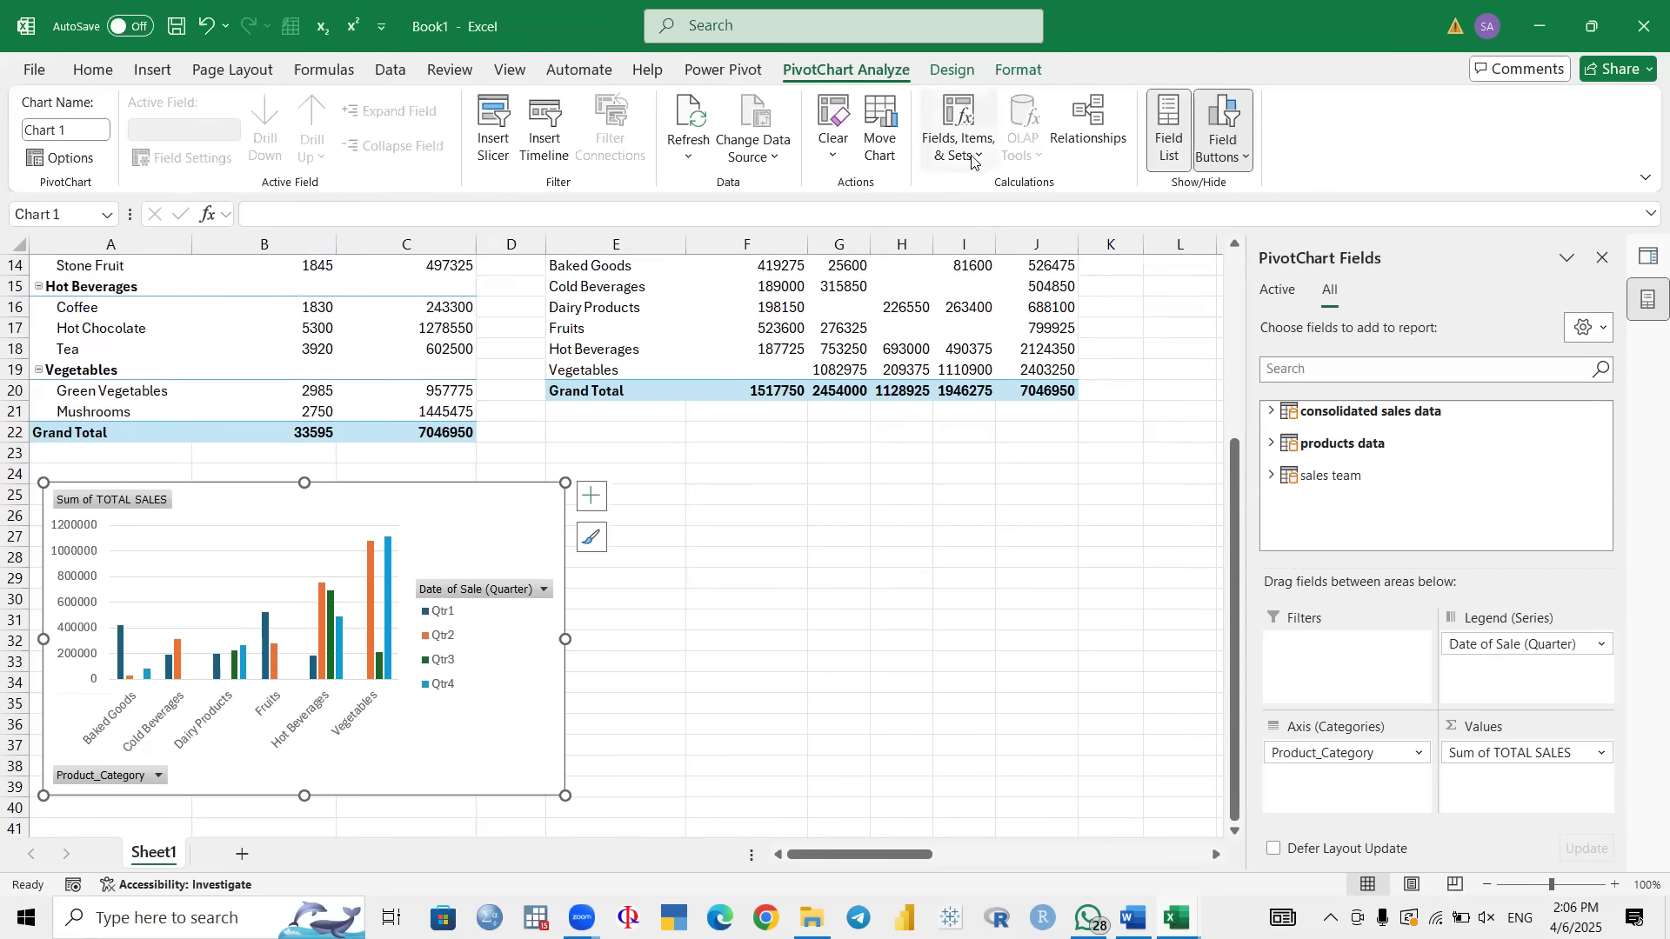
pyautogui.click(973, 156)
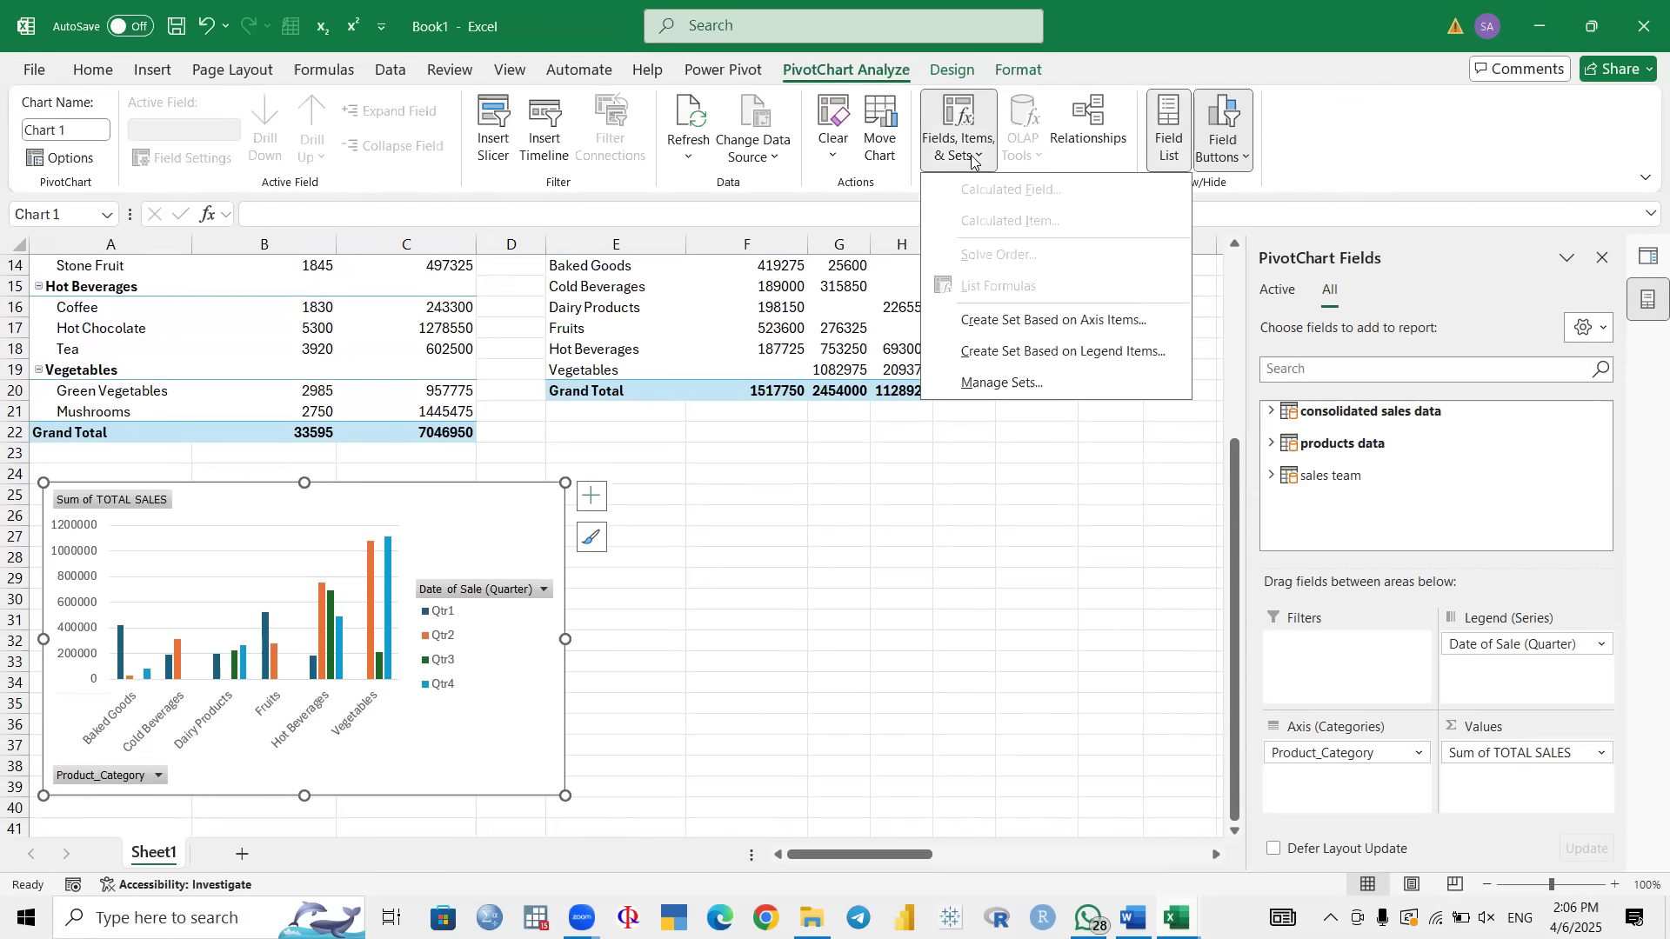
pyautogui.click(1225, 147)
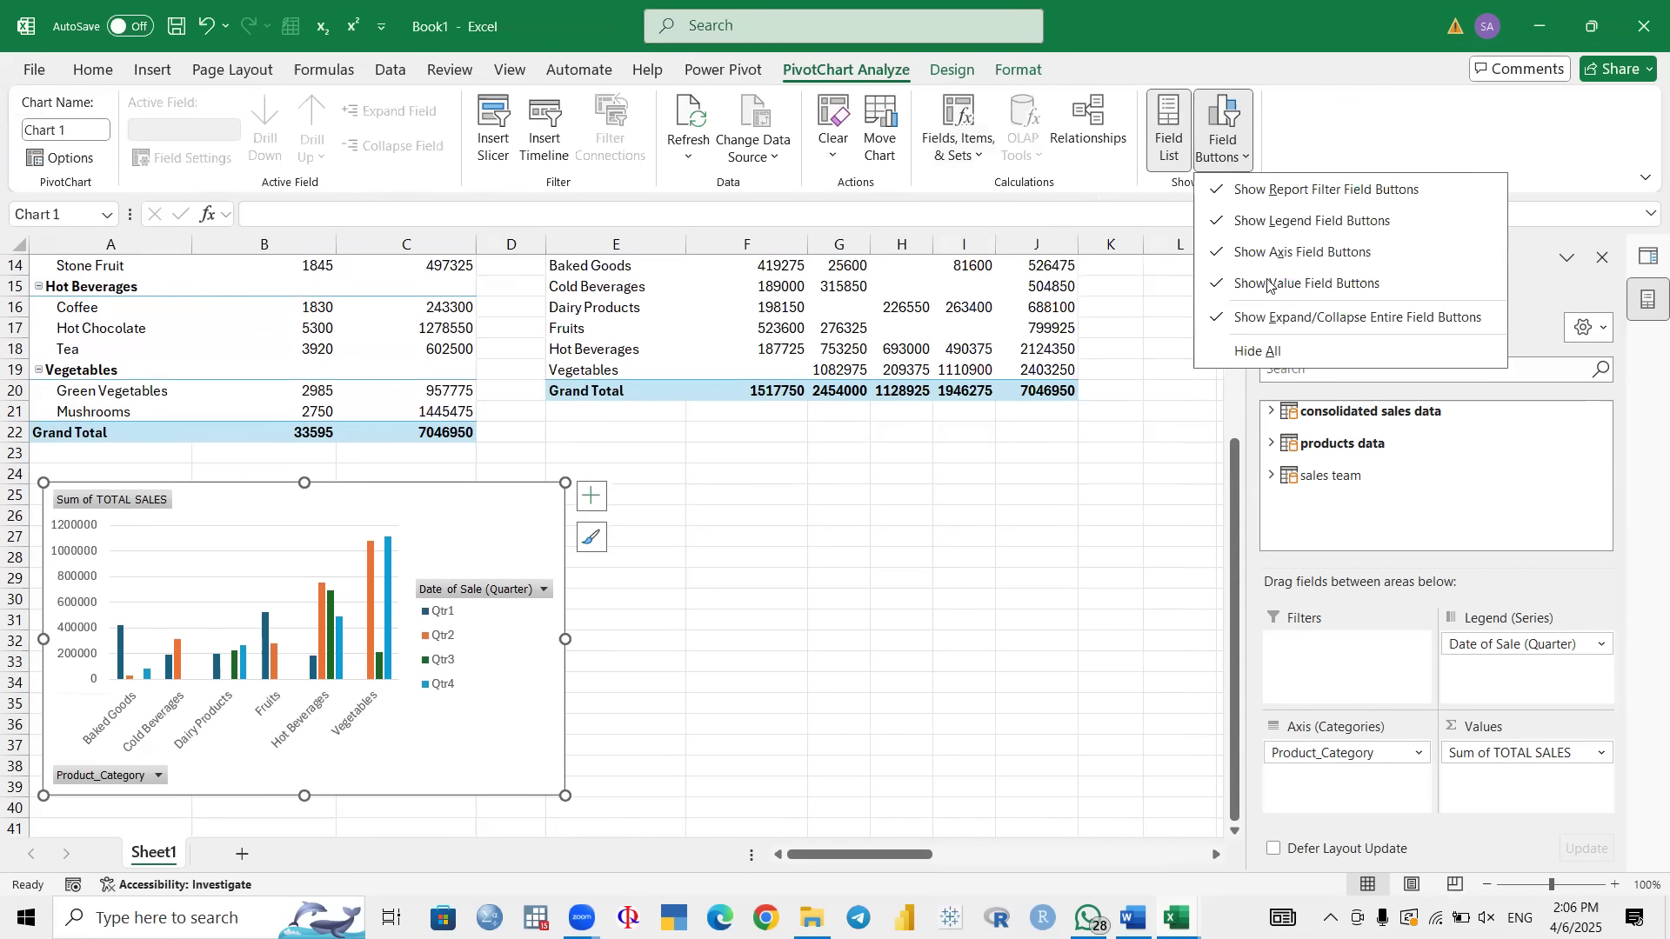
pyautogui.click(1278, 353)
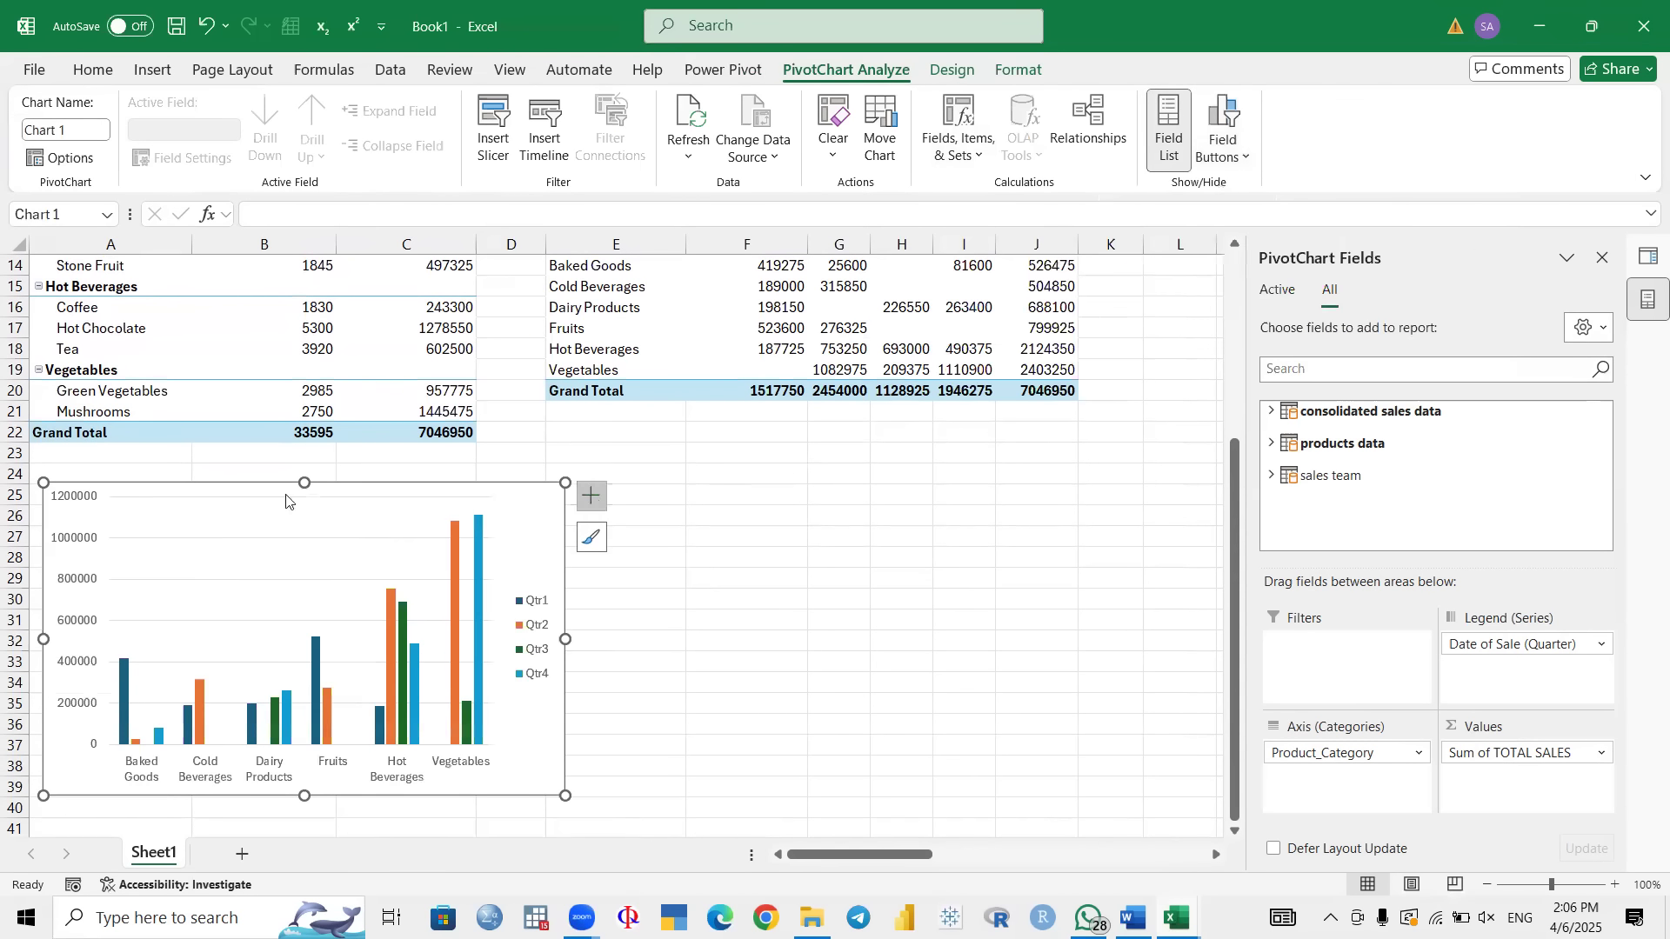
# Step: Add a chart title to the column chart and set it to Quarterly Sales
pyautogui.click(589, 502)
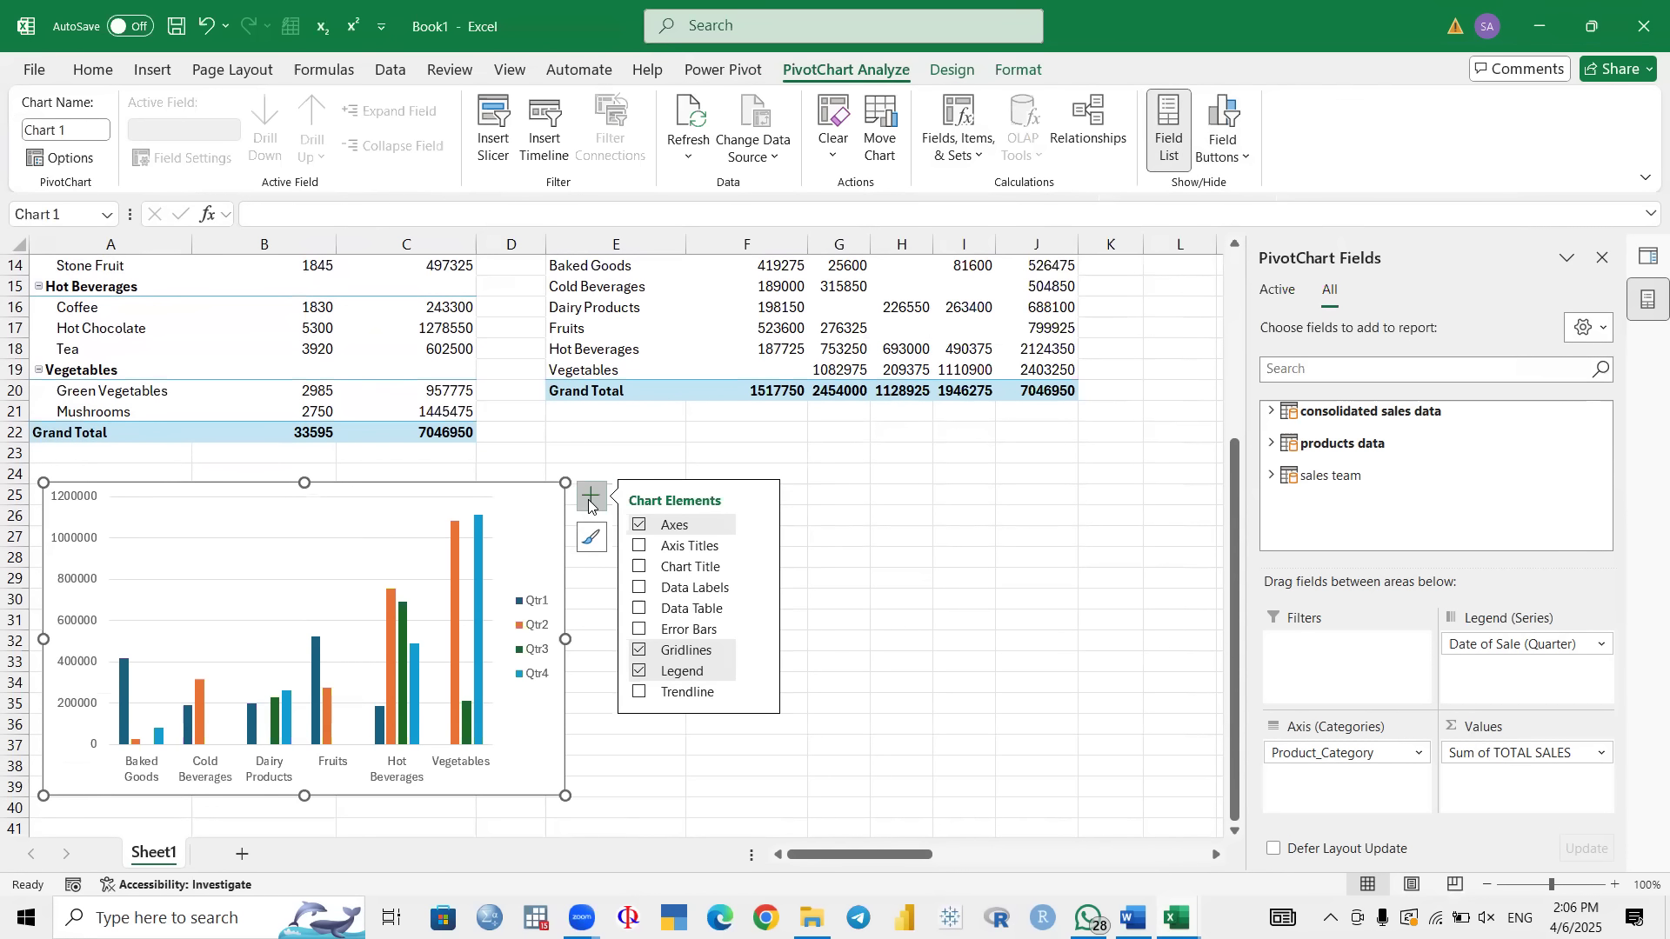
pyautogui.click(640, 567)
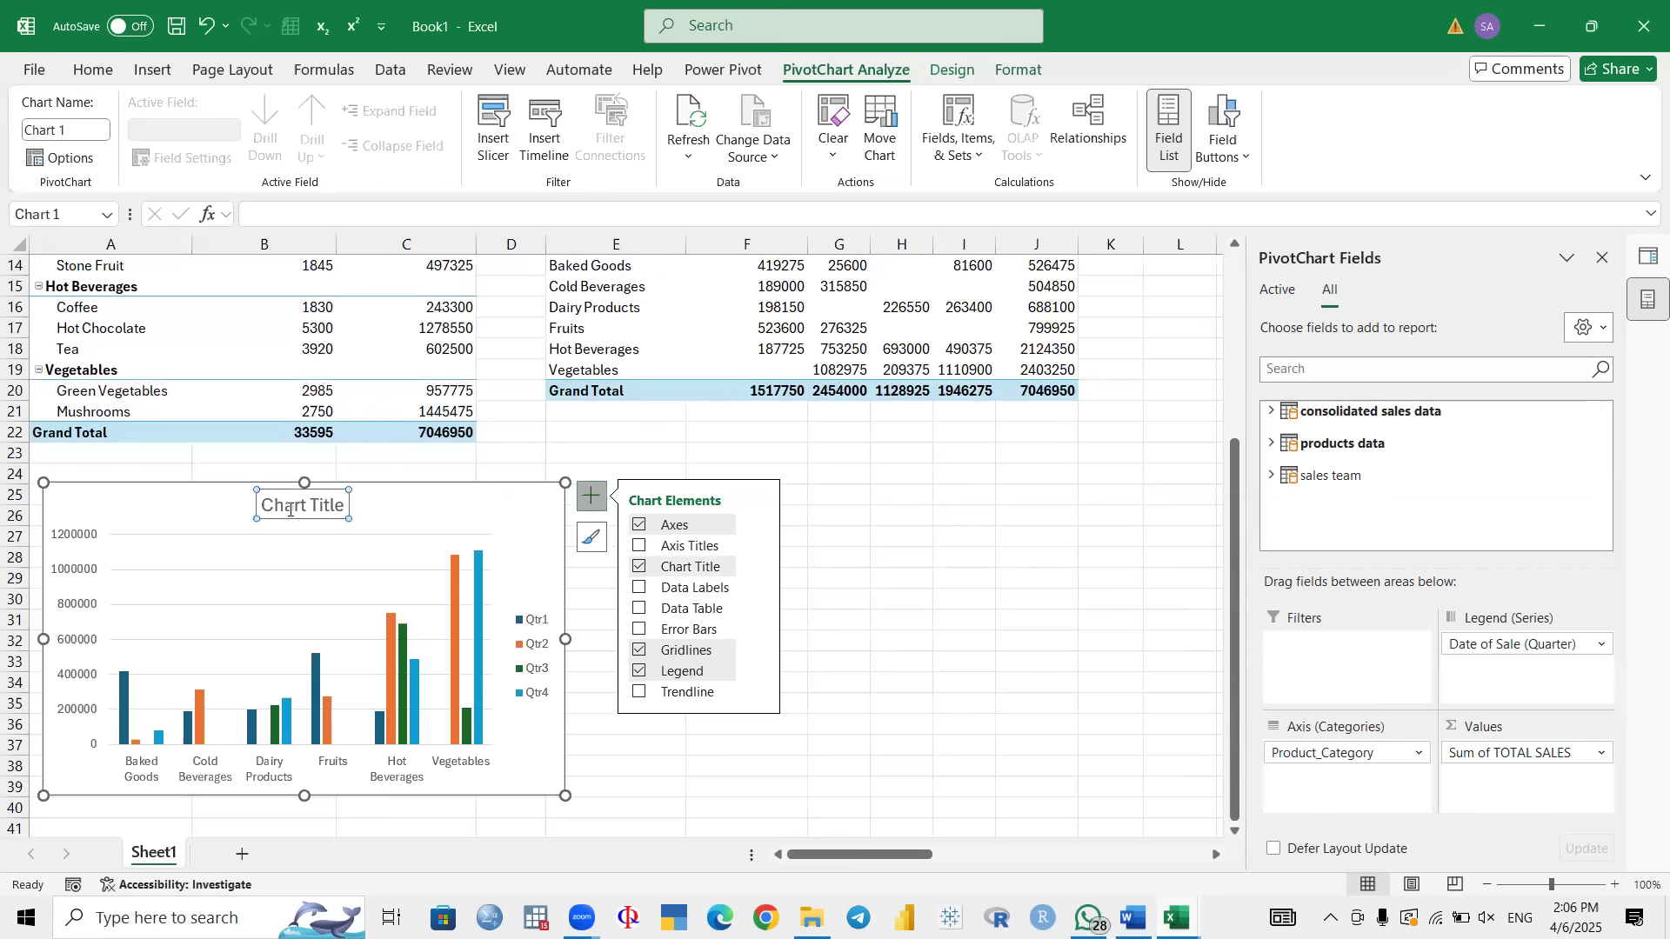
pyautogui.doubleClick(290, 509)
pyautogui.tripleClick(289, 510)
pyautogui.write('Q')
pyautogui.press('BackSpace')
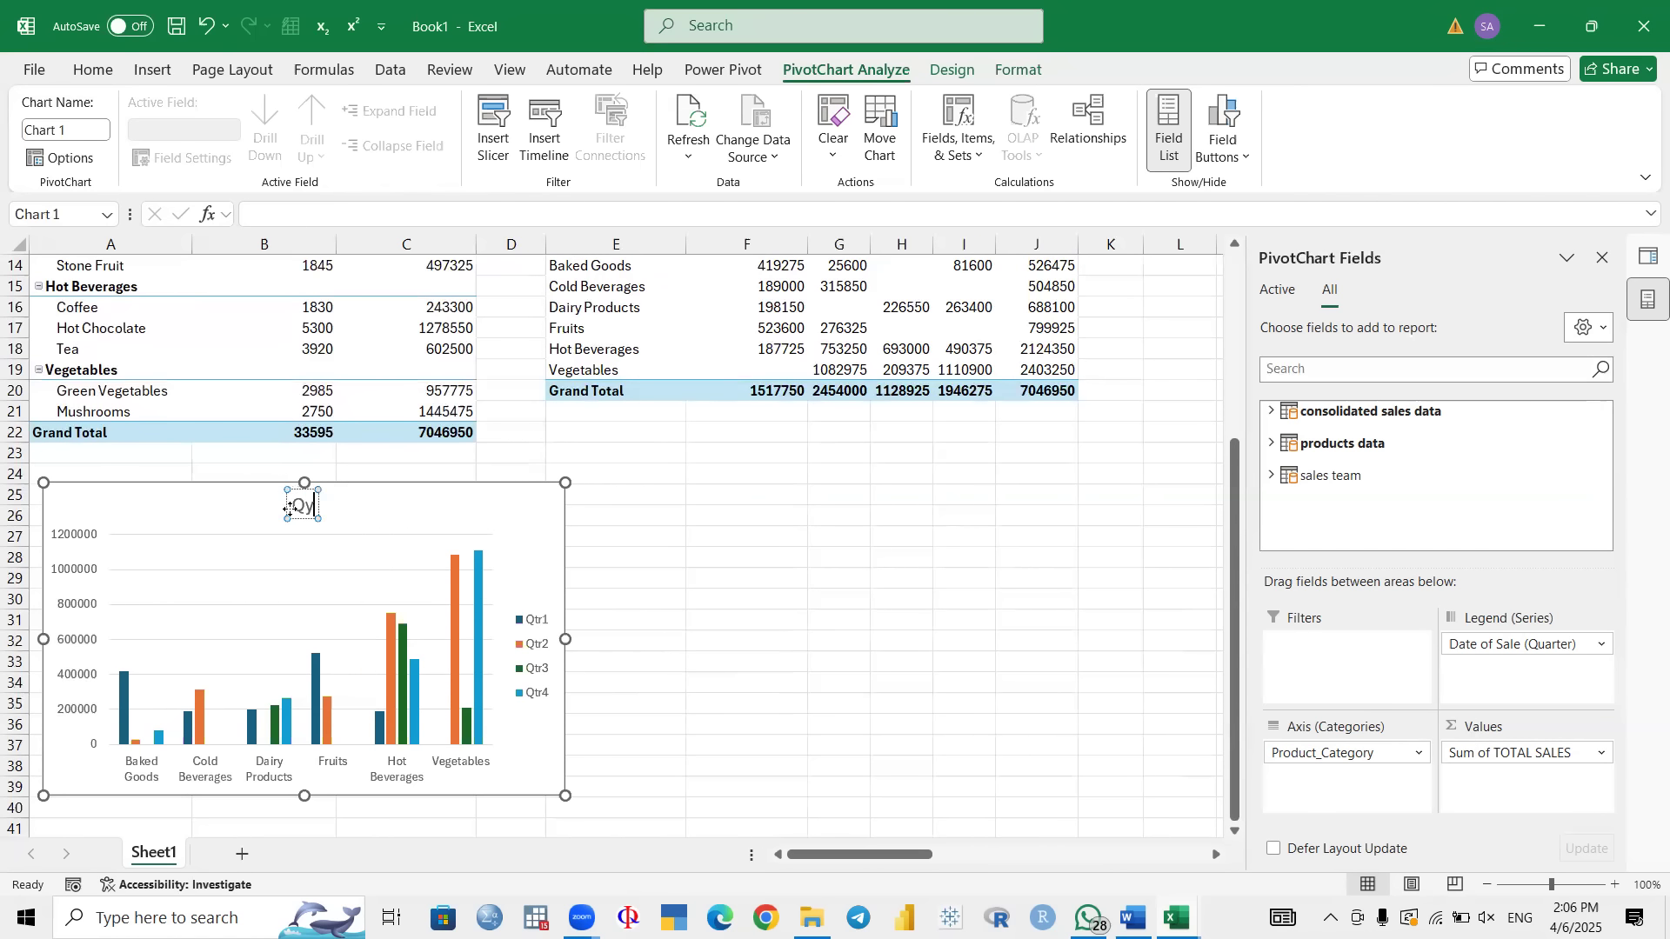
pyautogui.write('Qua')
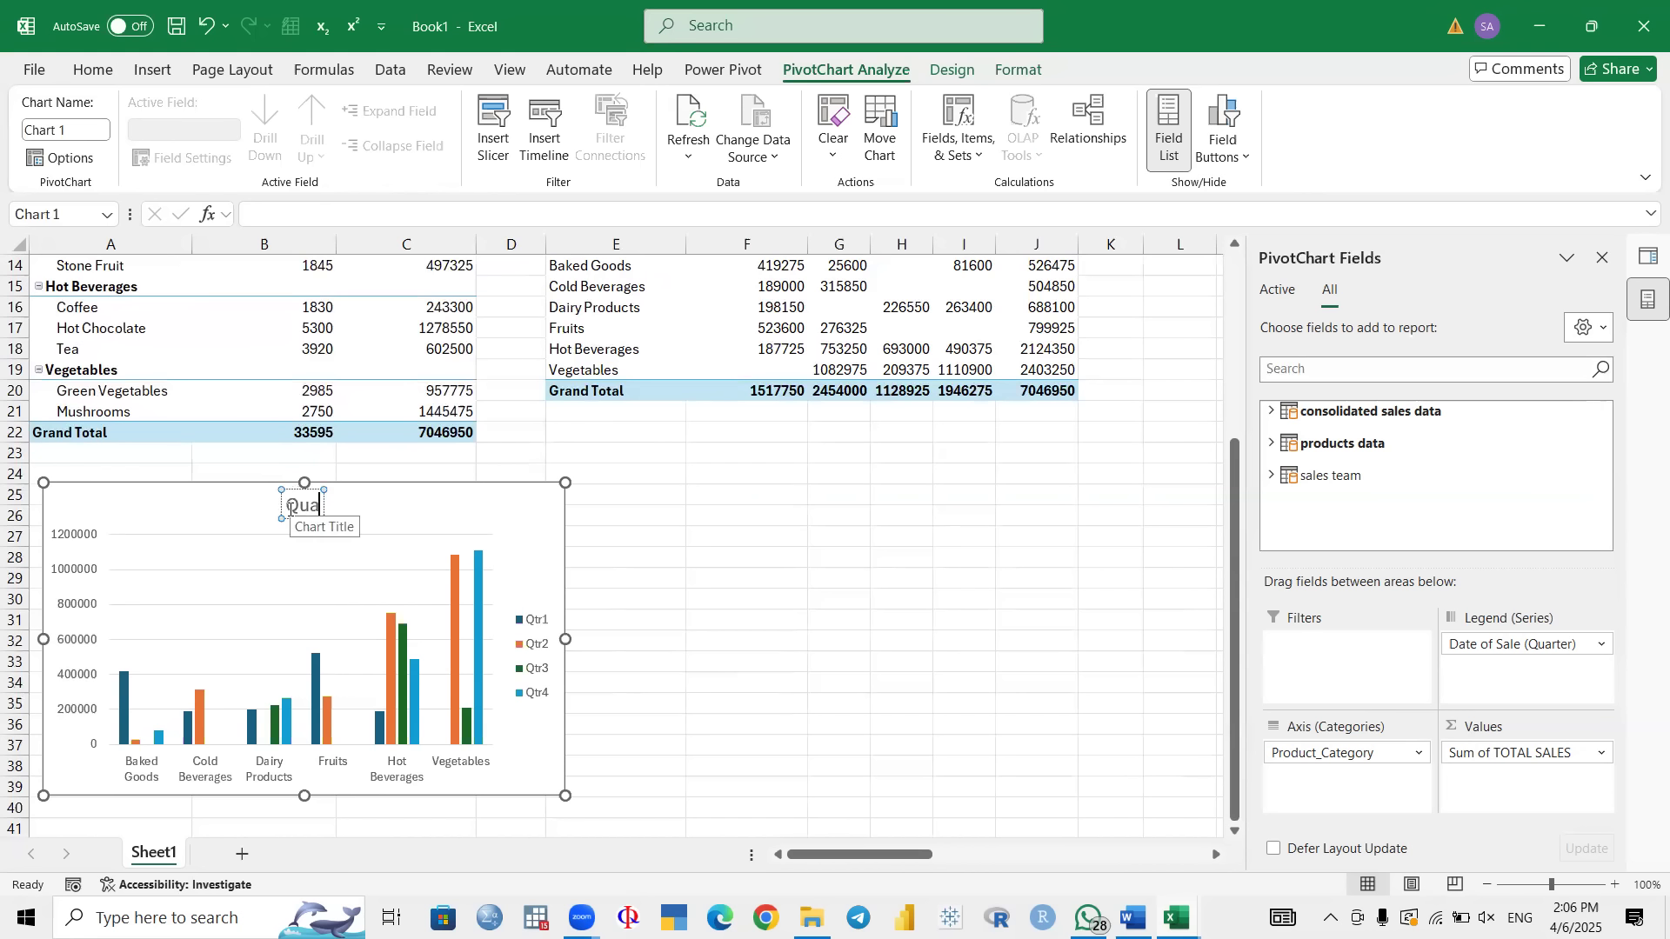
pyautogui.write('rterly Sales')
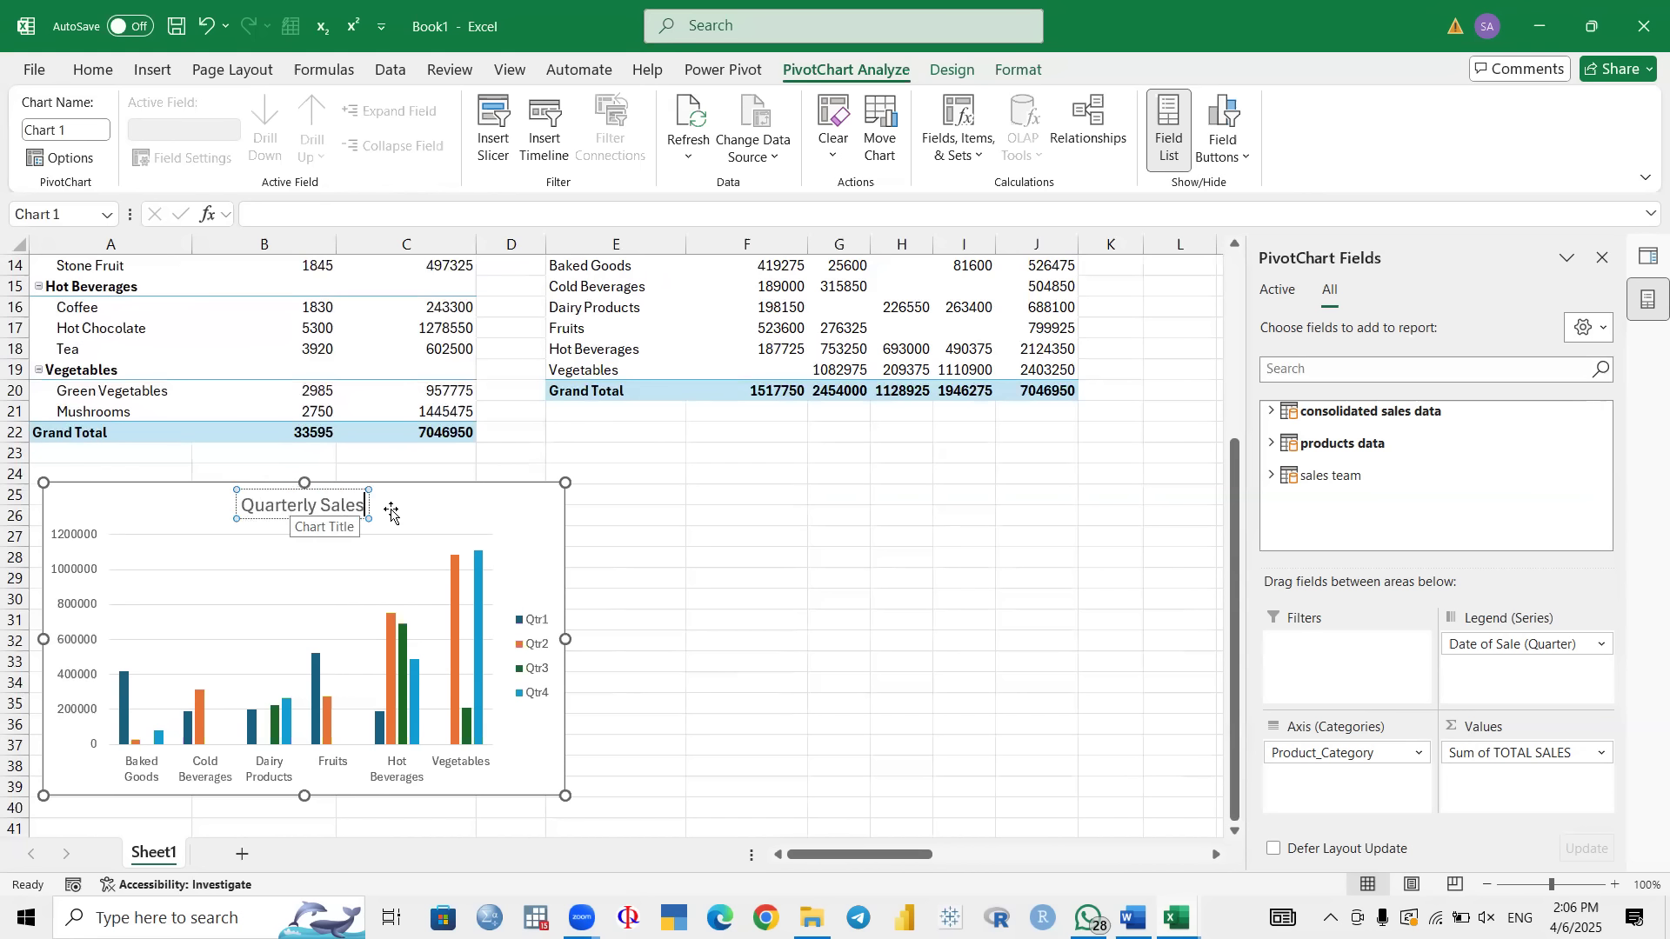
pyautogui.click(544, 509)
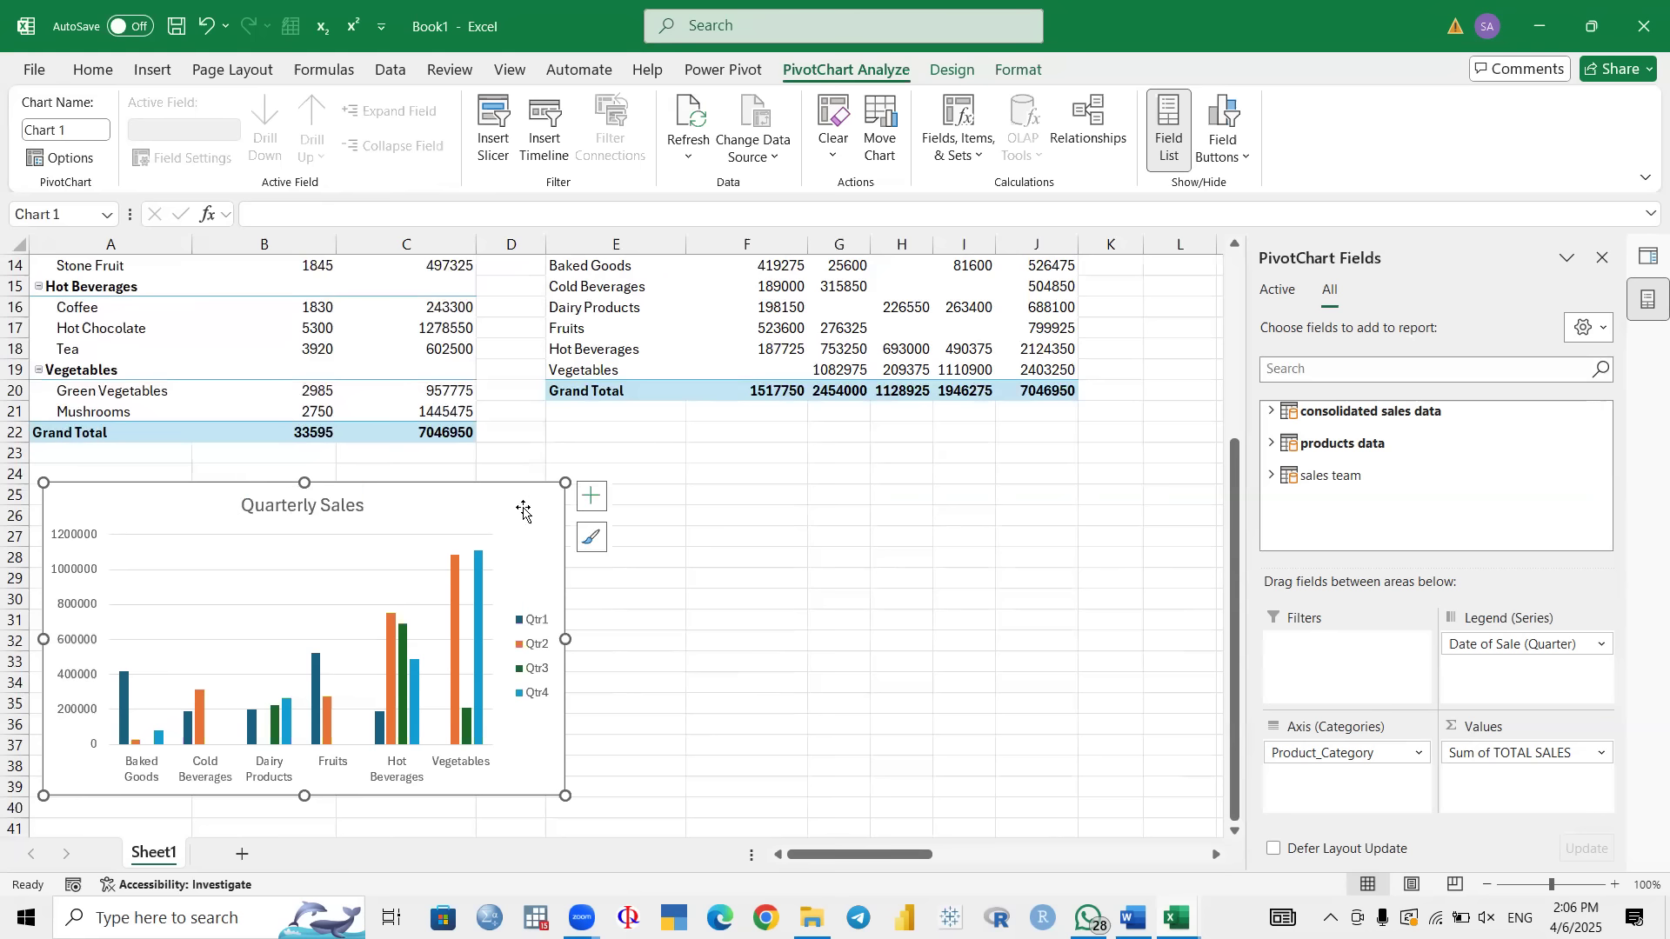
# Step: Add axis titles to the Quarterly Sales chart and name the horizontal axis Product Categories
pyautogui.click(591, 497)
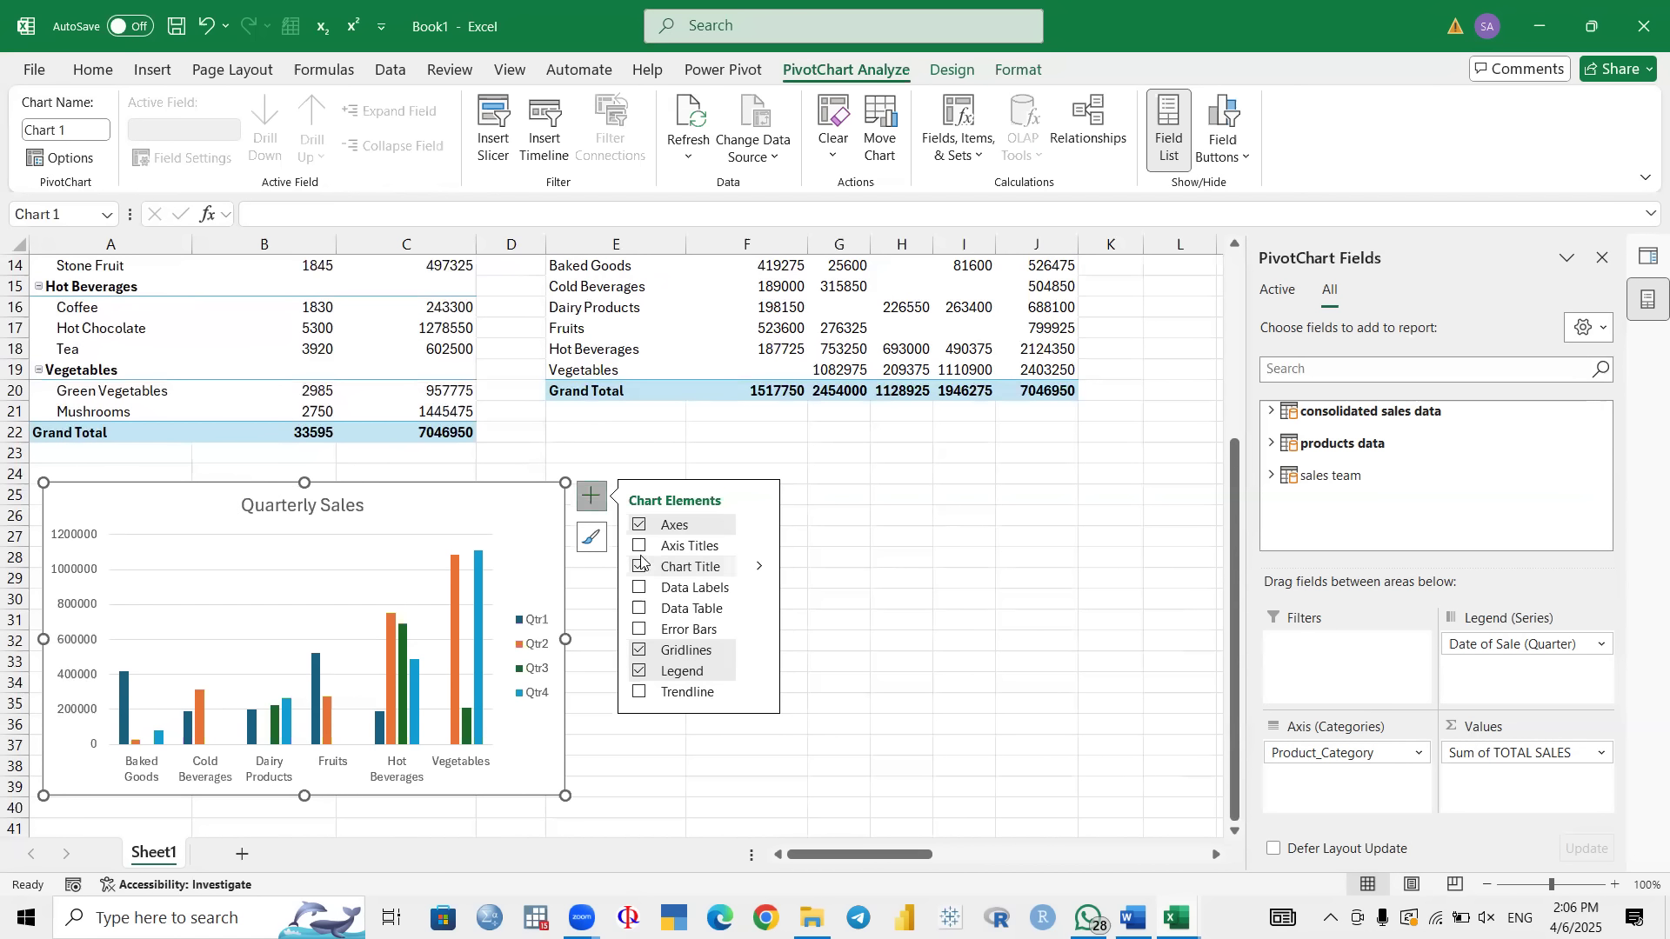
pyautogui.click(640, 546)
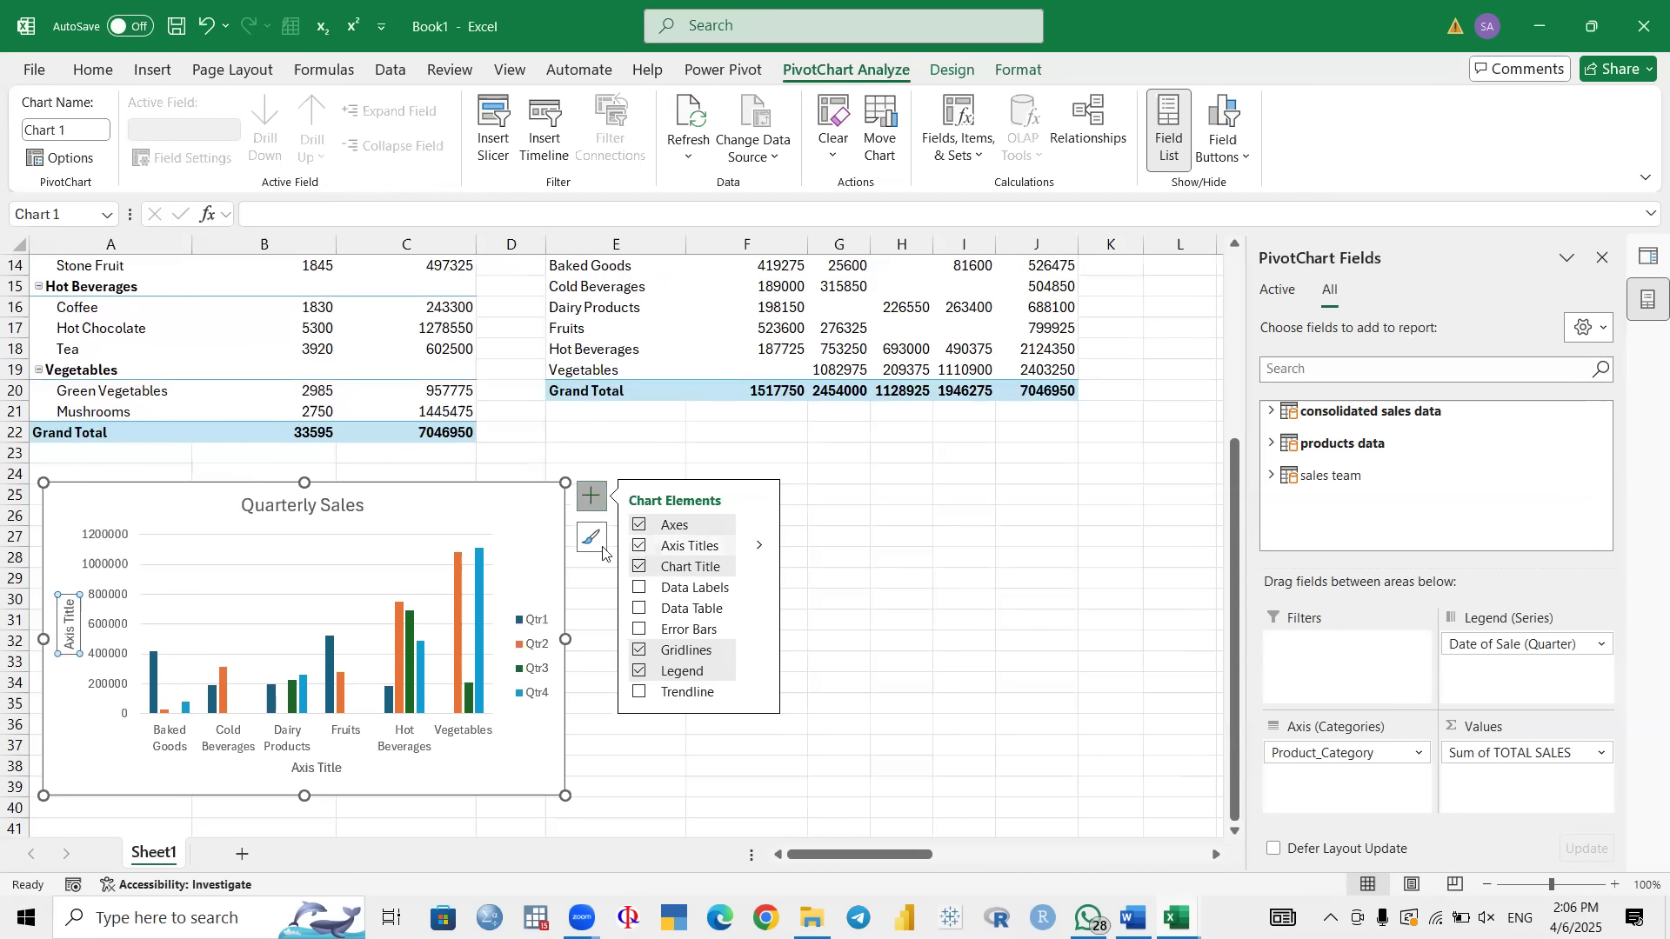
pyautogui.click(314, 771)
pyautogui.doubleClick(314, 771)
pyautogui.doubleClick(308, 769)
pyautogui.tripleClick(314, 771)
pyautogui.write('Pro')
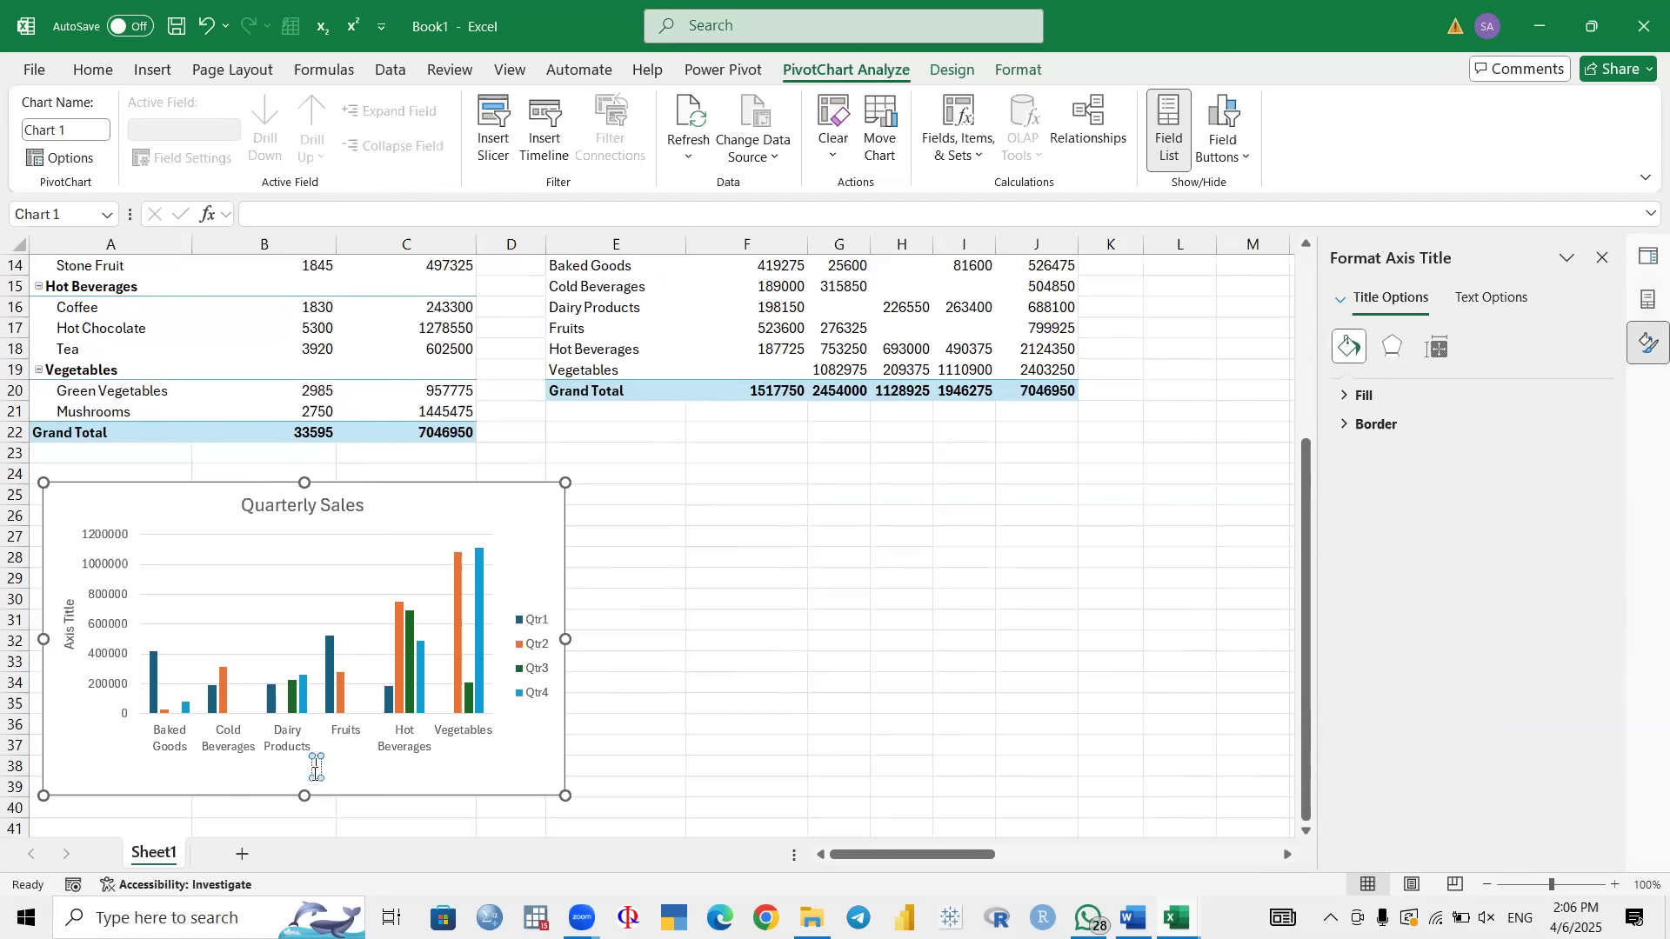
pyautogui.write('duct Categories')
# Step: Name the vertical axis of the Quarterly Sales chart Sales
pyautogui.click(70, 624)
pyautogui.click(70, 625)
pyautogui.hotkey('ctrl', 'a')
pyautogui.press('BackSpace')
pyautogui.write('Sales')
pyautogui.click(732, 576)
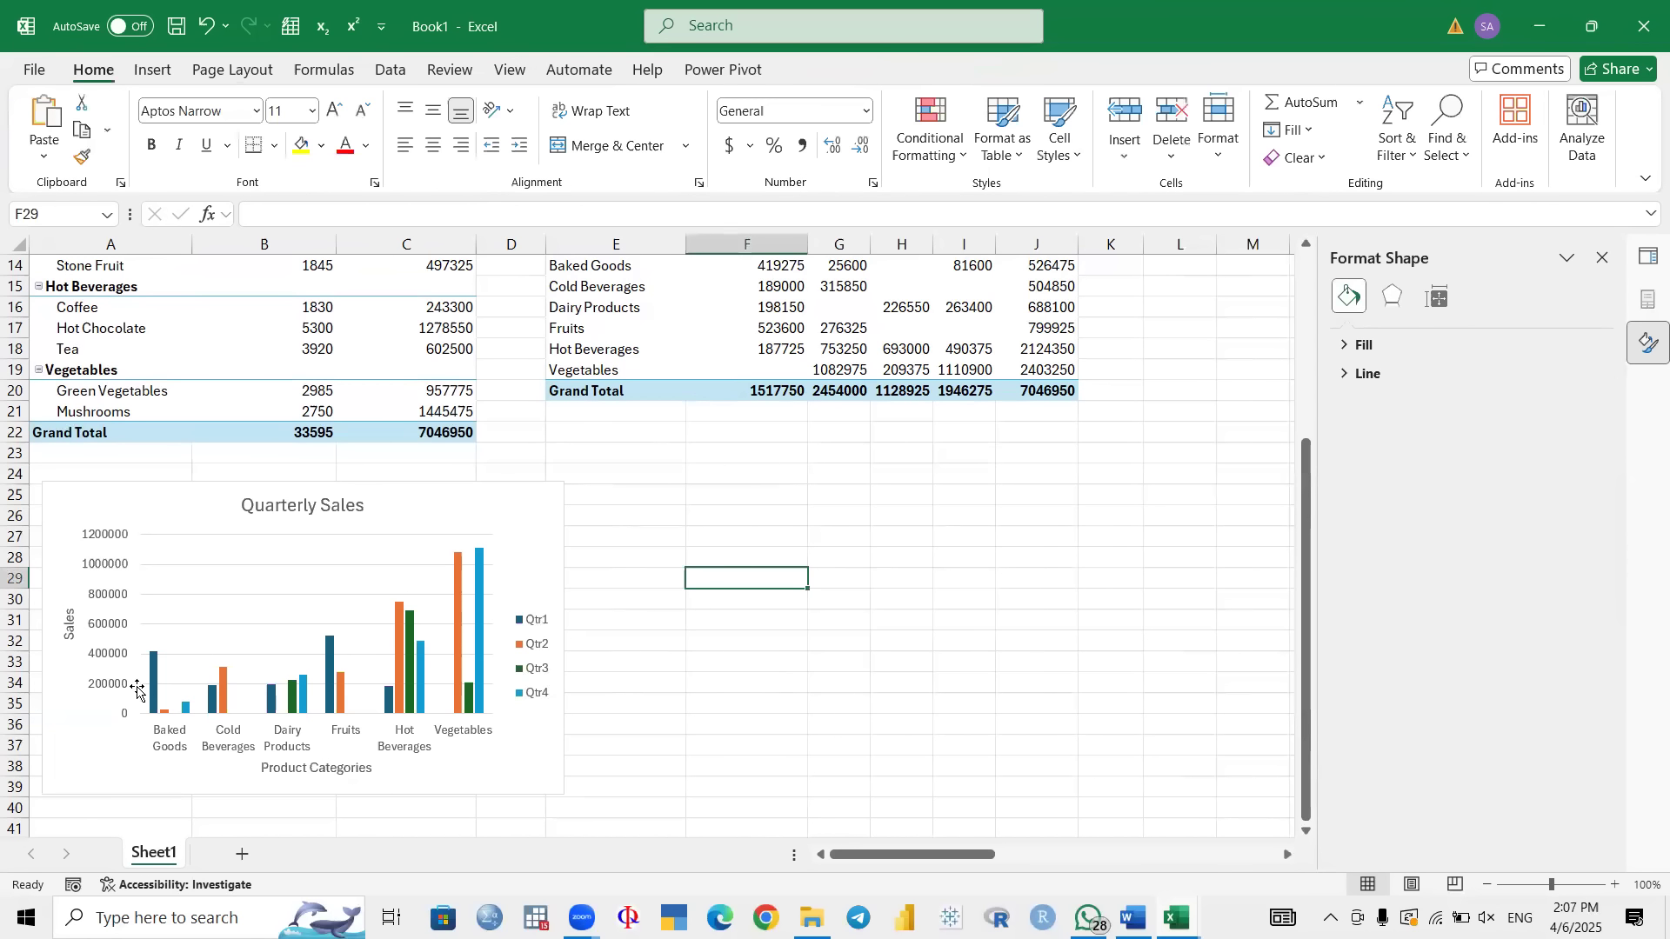
# Step: Check the slicer requirement in Word and insert a Product_Name slicer from consolidated sales data for the product quantity and sales pivot table
pyautogui.click(1133, 917)
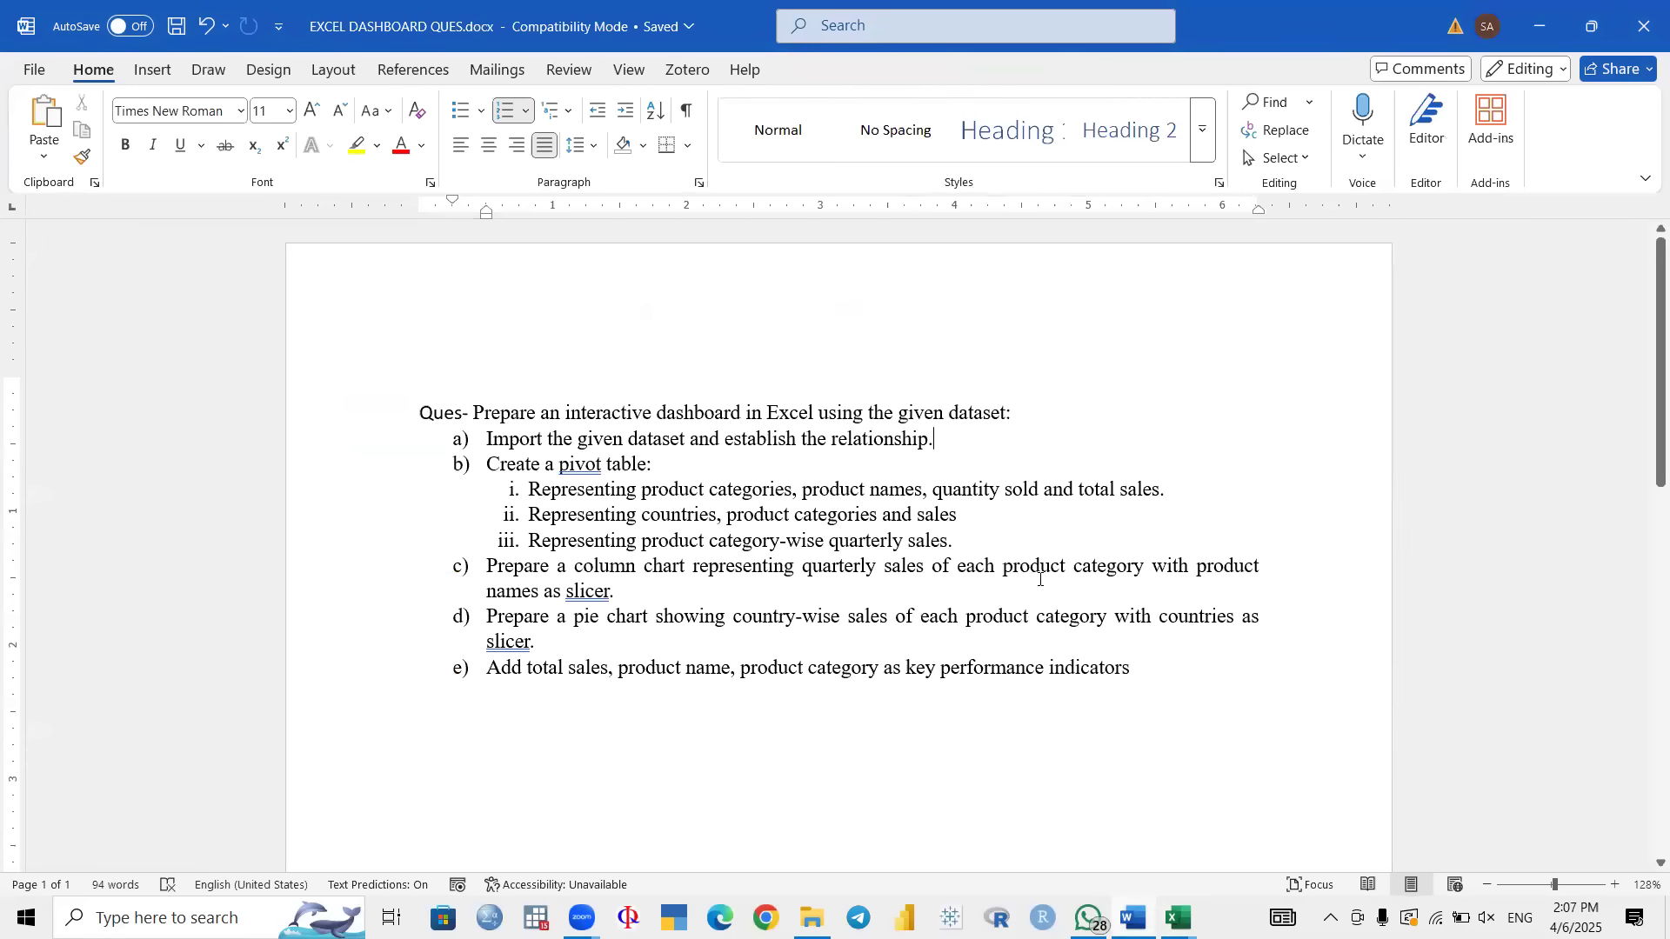
pyautogui.click(1541, 24)
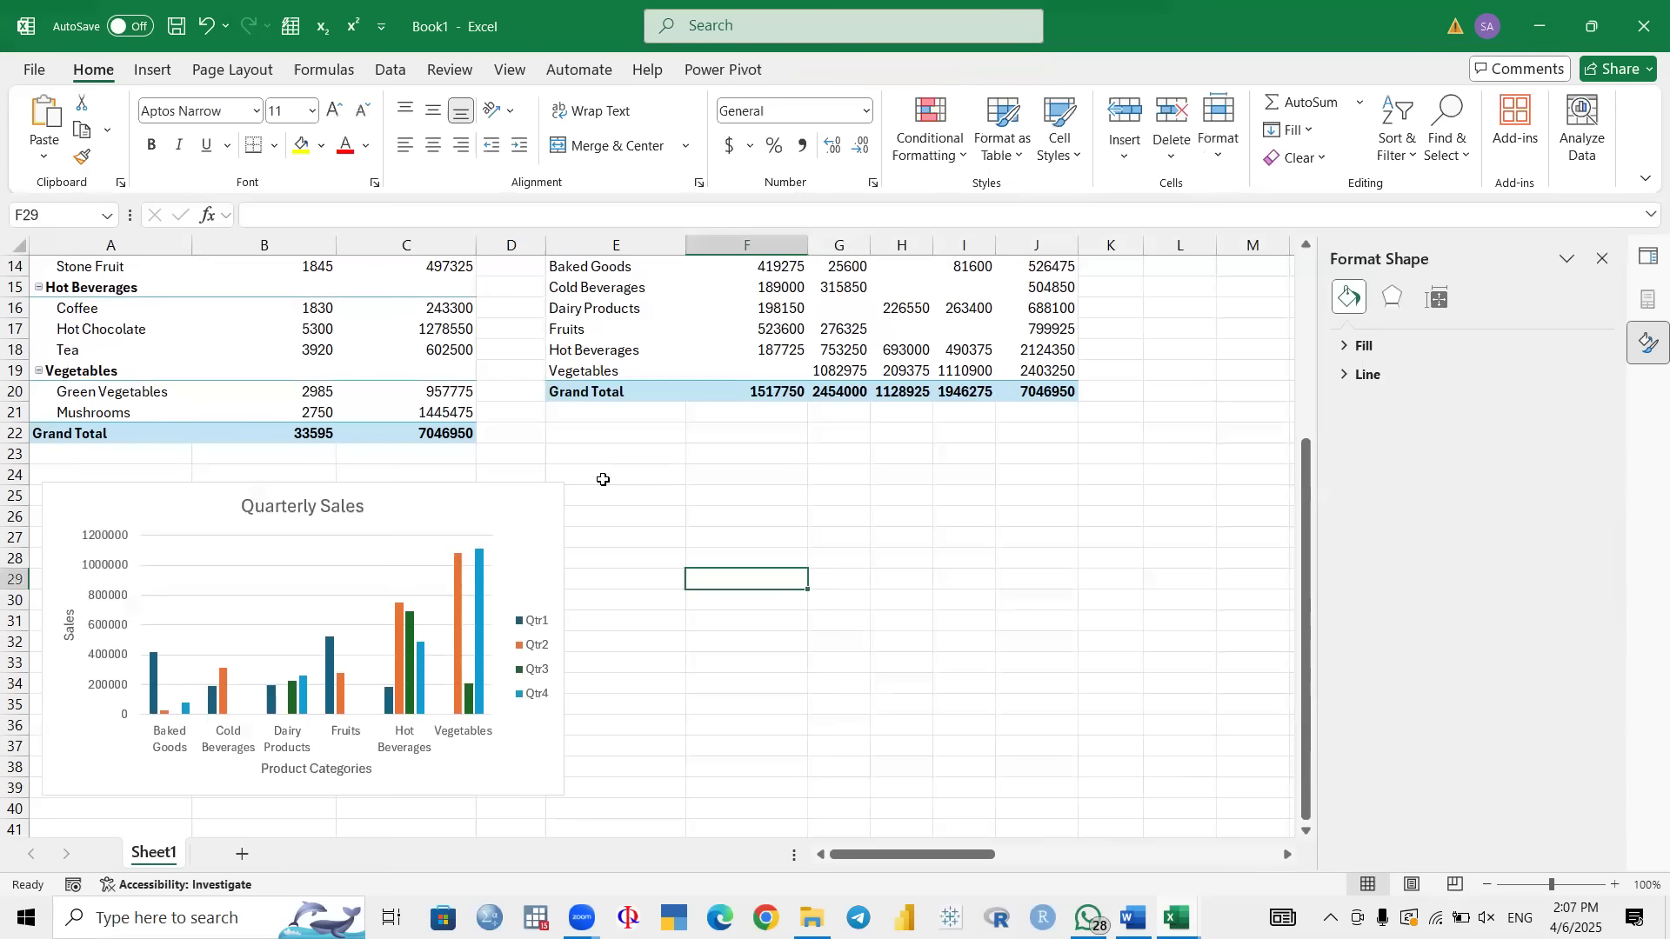
pyautogui.scroll(4, 603, 479)
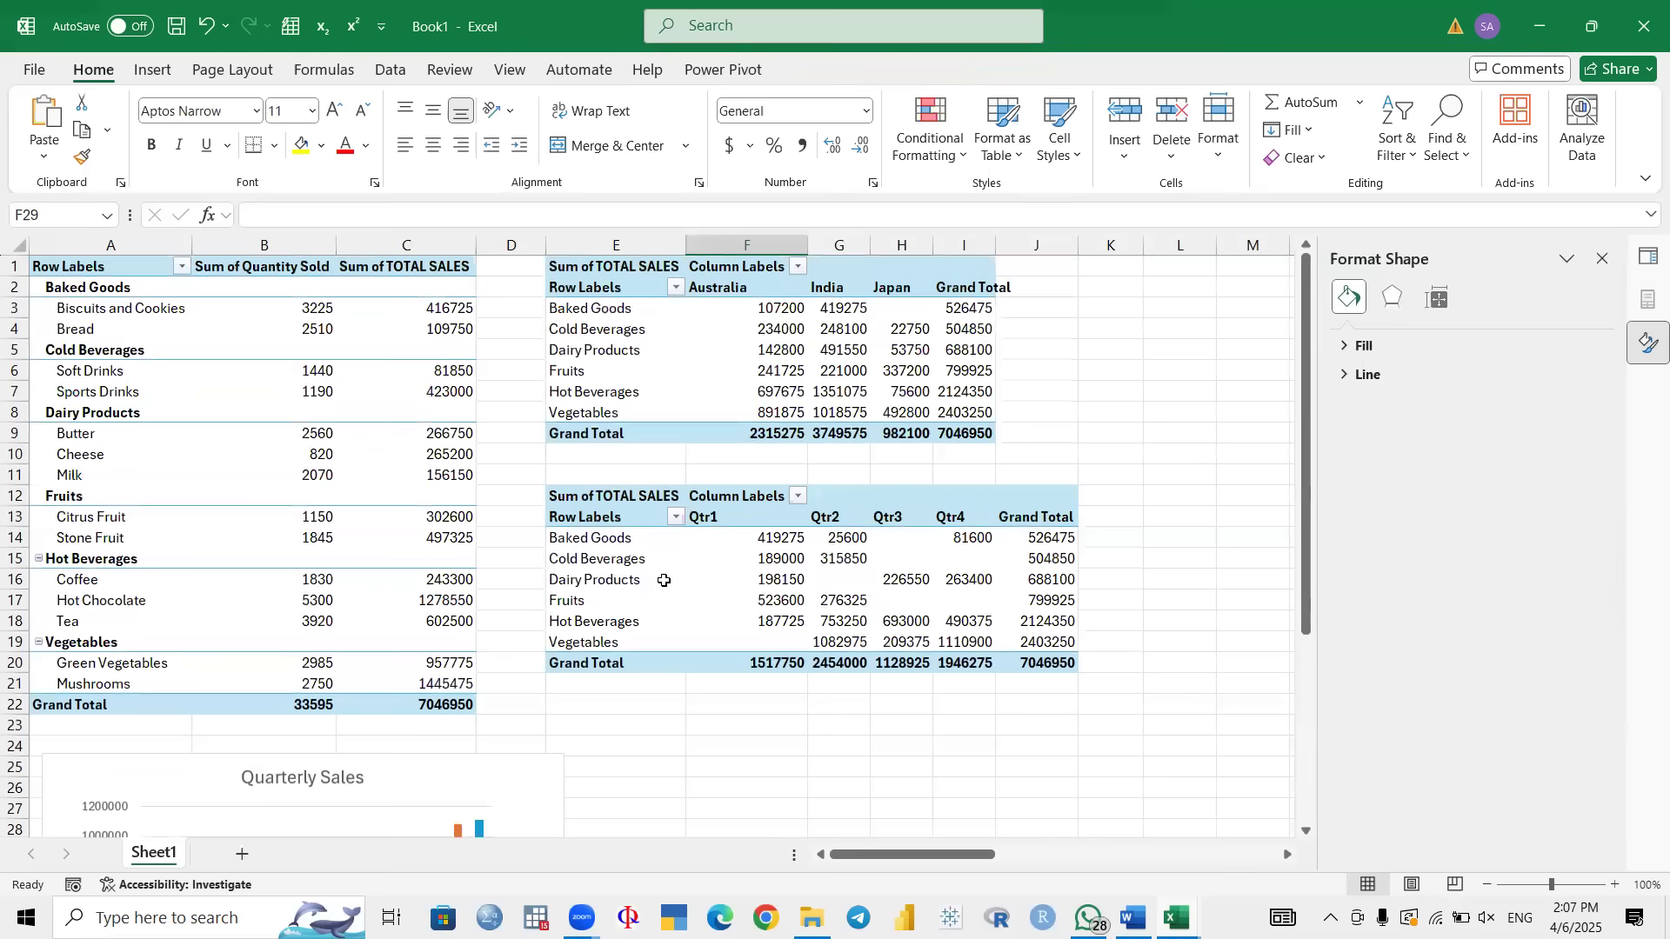
pyautogui.click(126, 313)
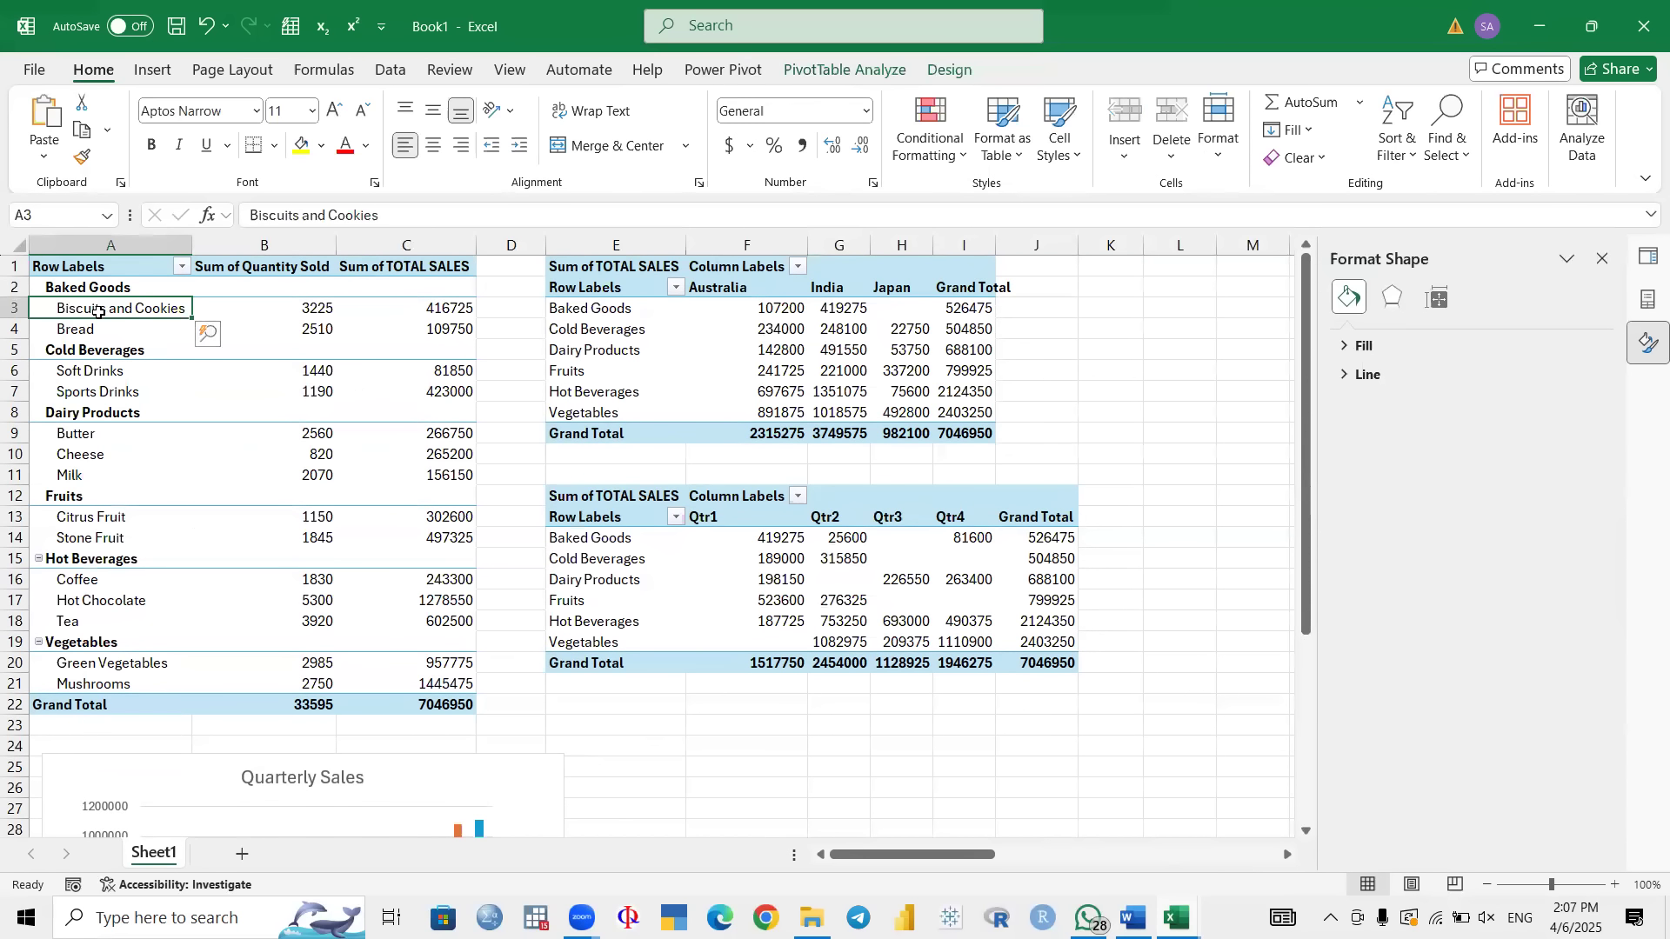
pyautogui.click(812, 77)
pyautogui.click(515, 148)
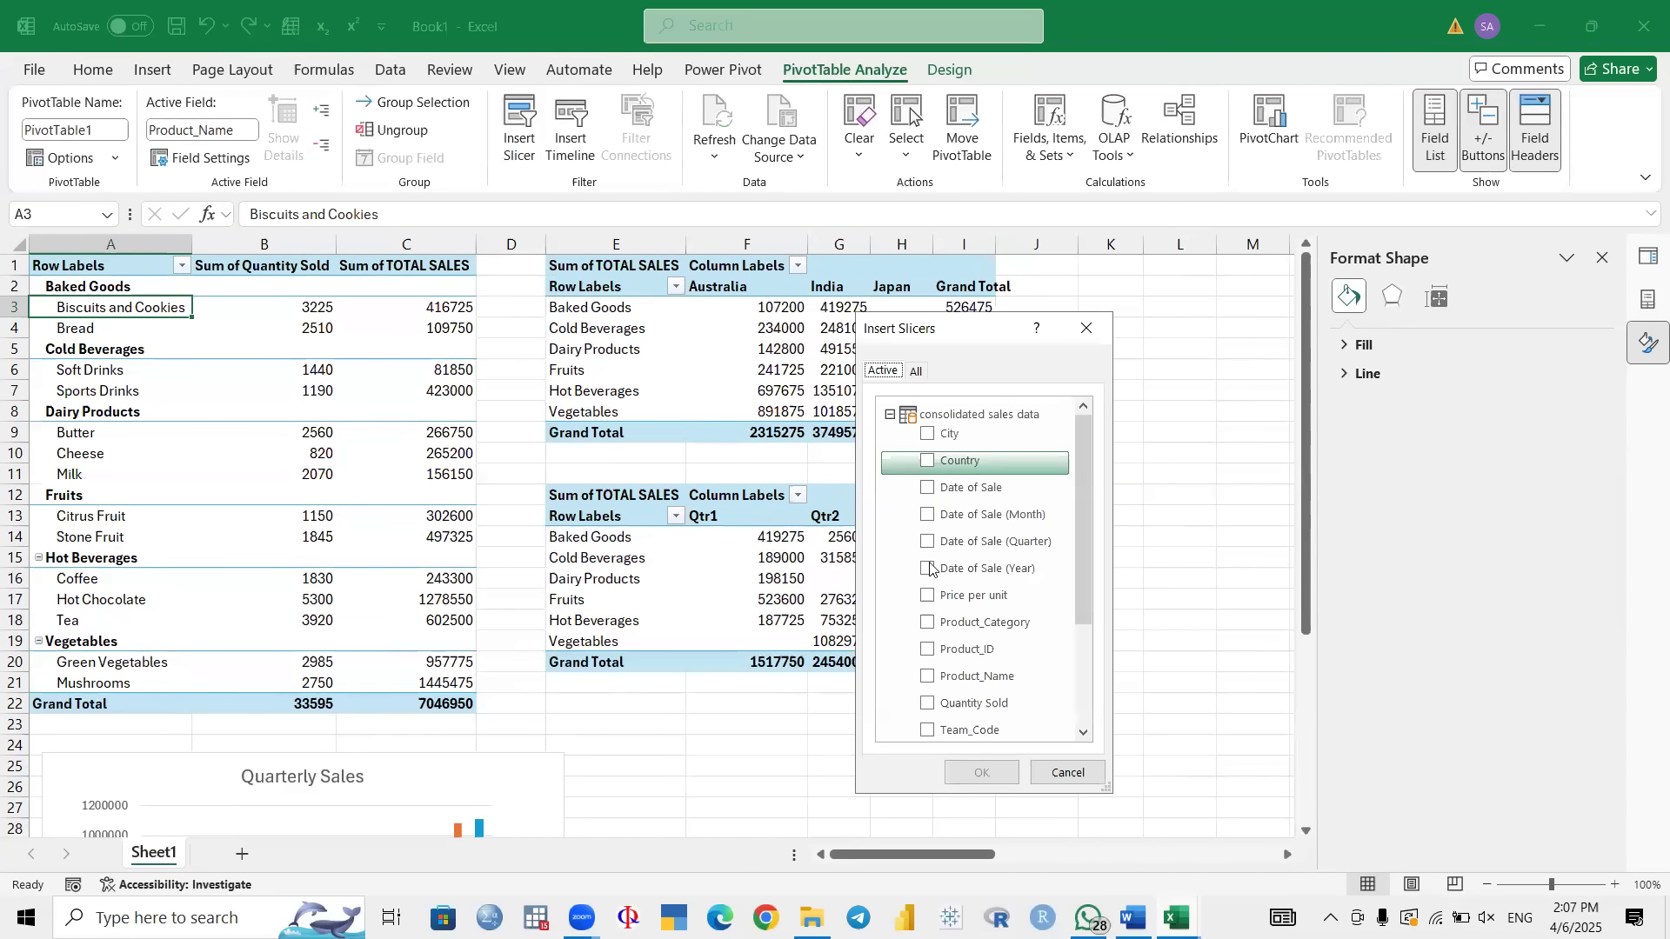
pyautogui.scroll(-1, 929, 569)
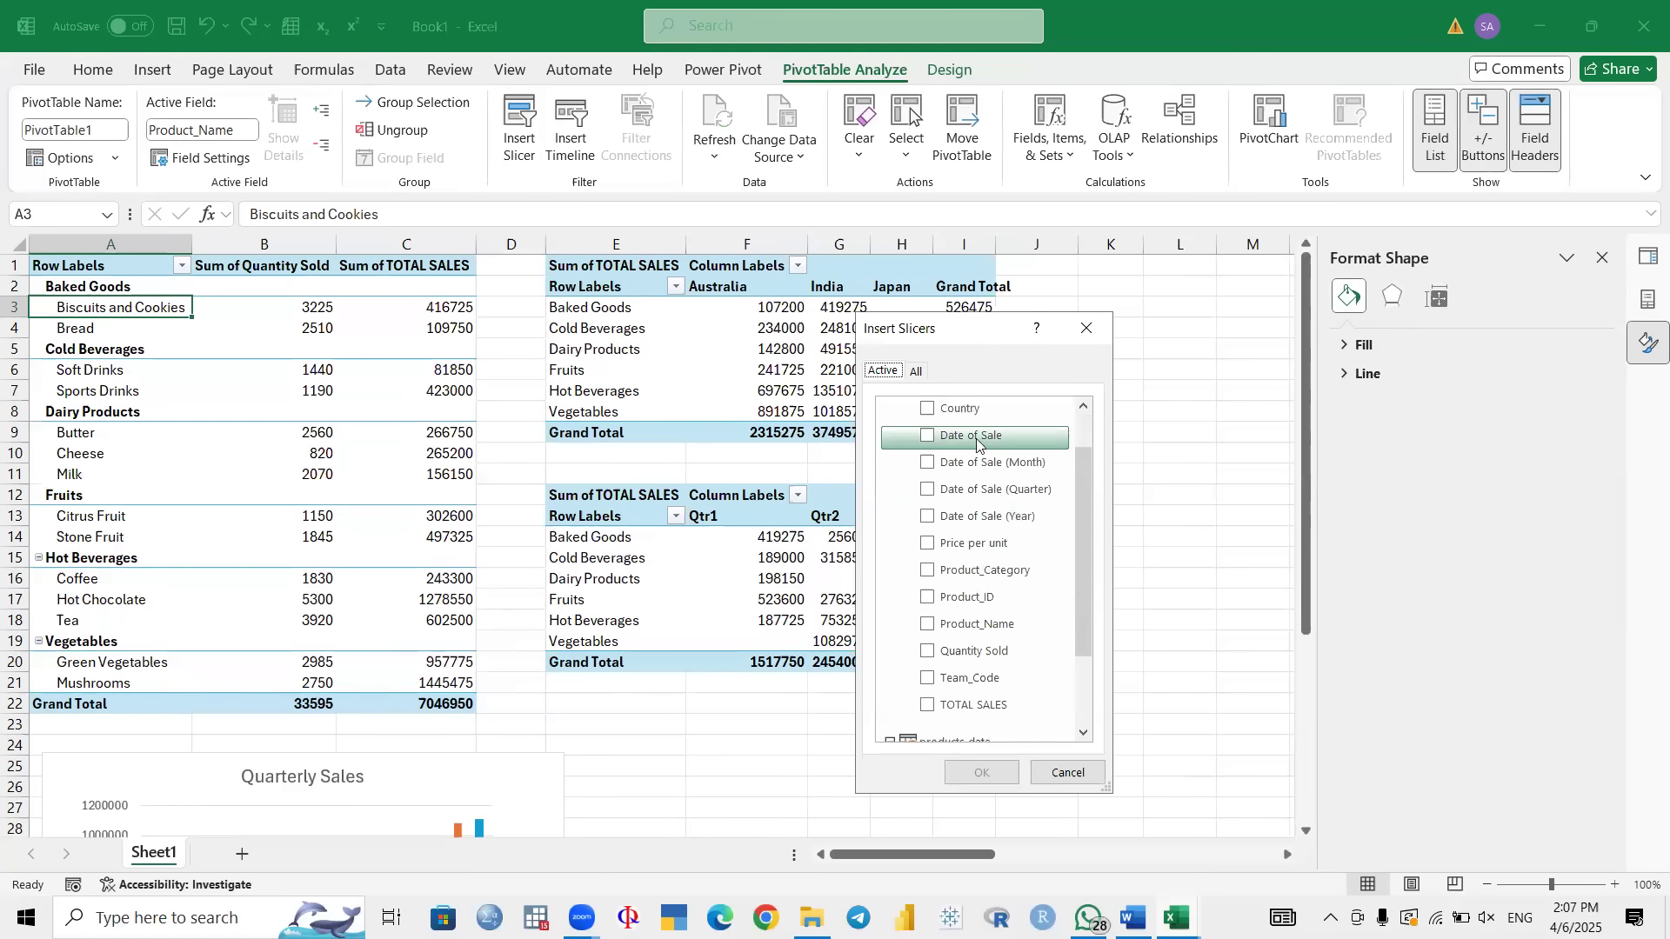
pyautogui.click(928, 626)
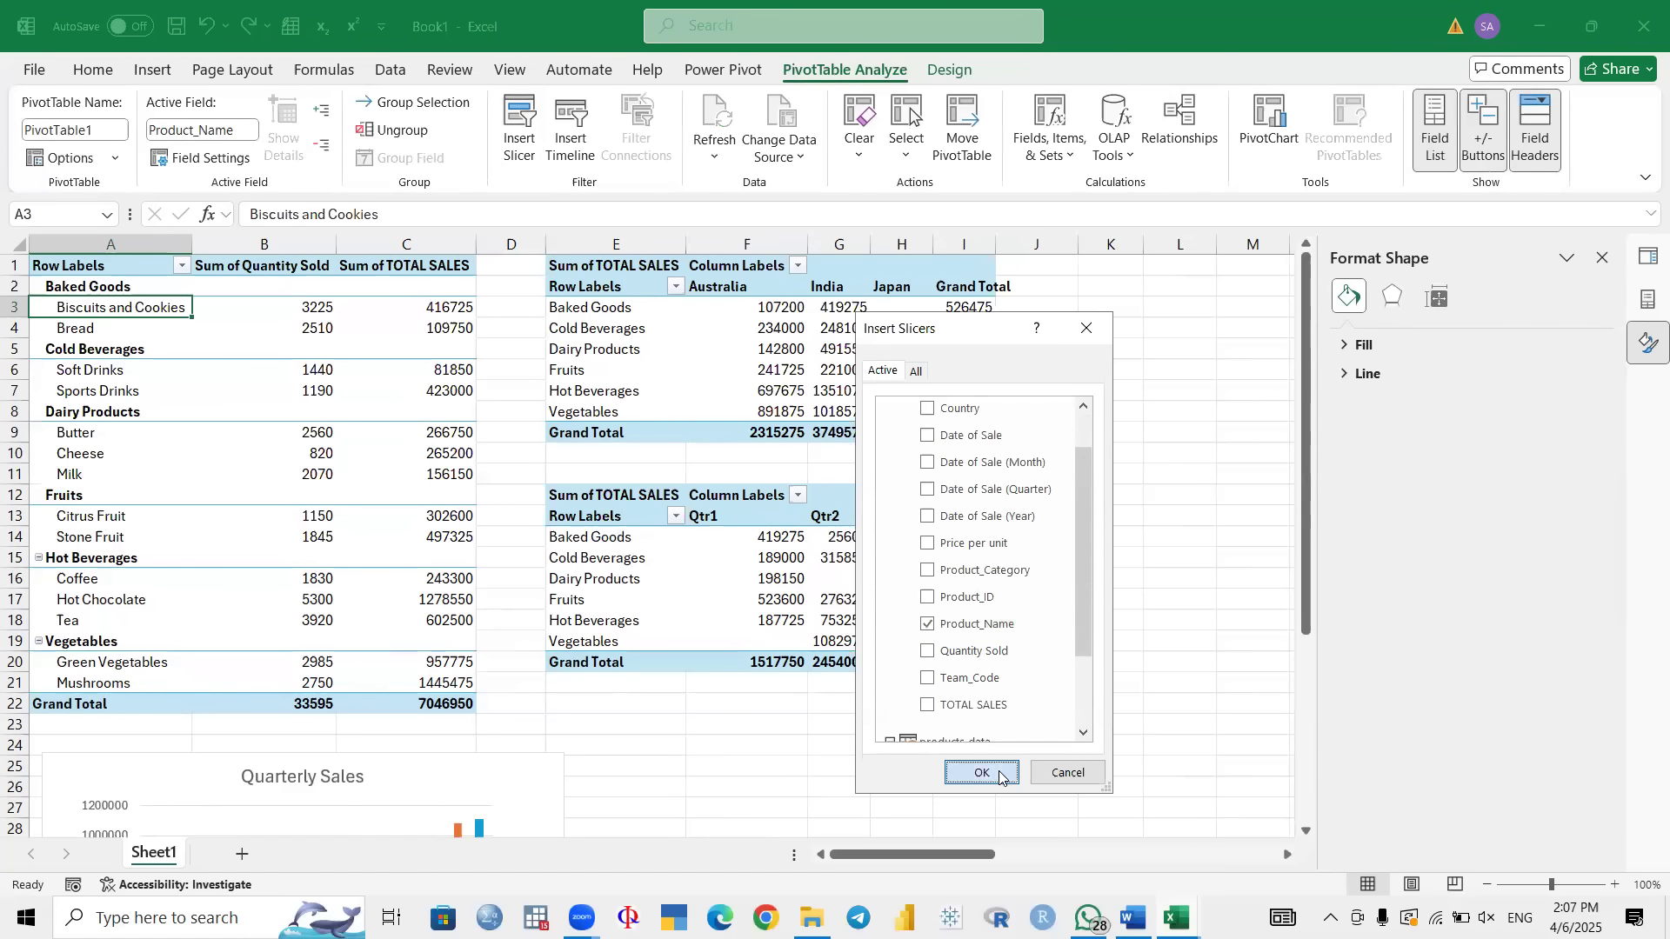
pyautogui.click(1000, 778)
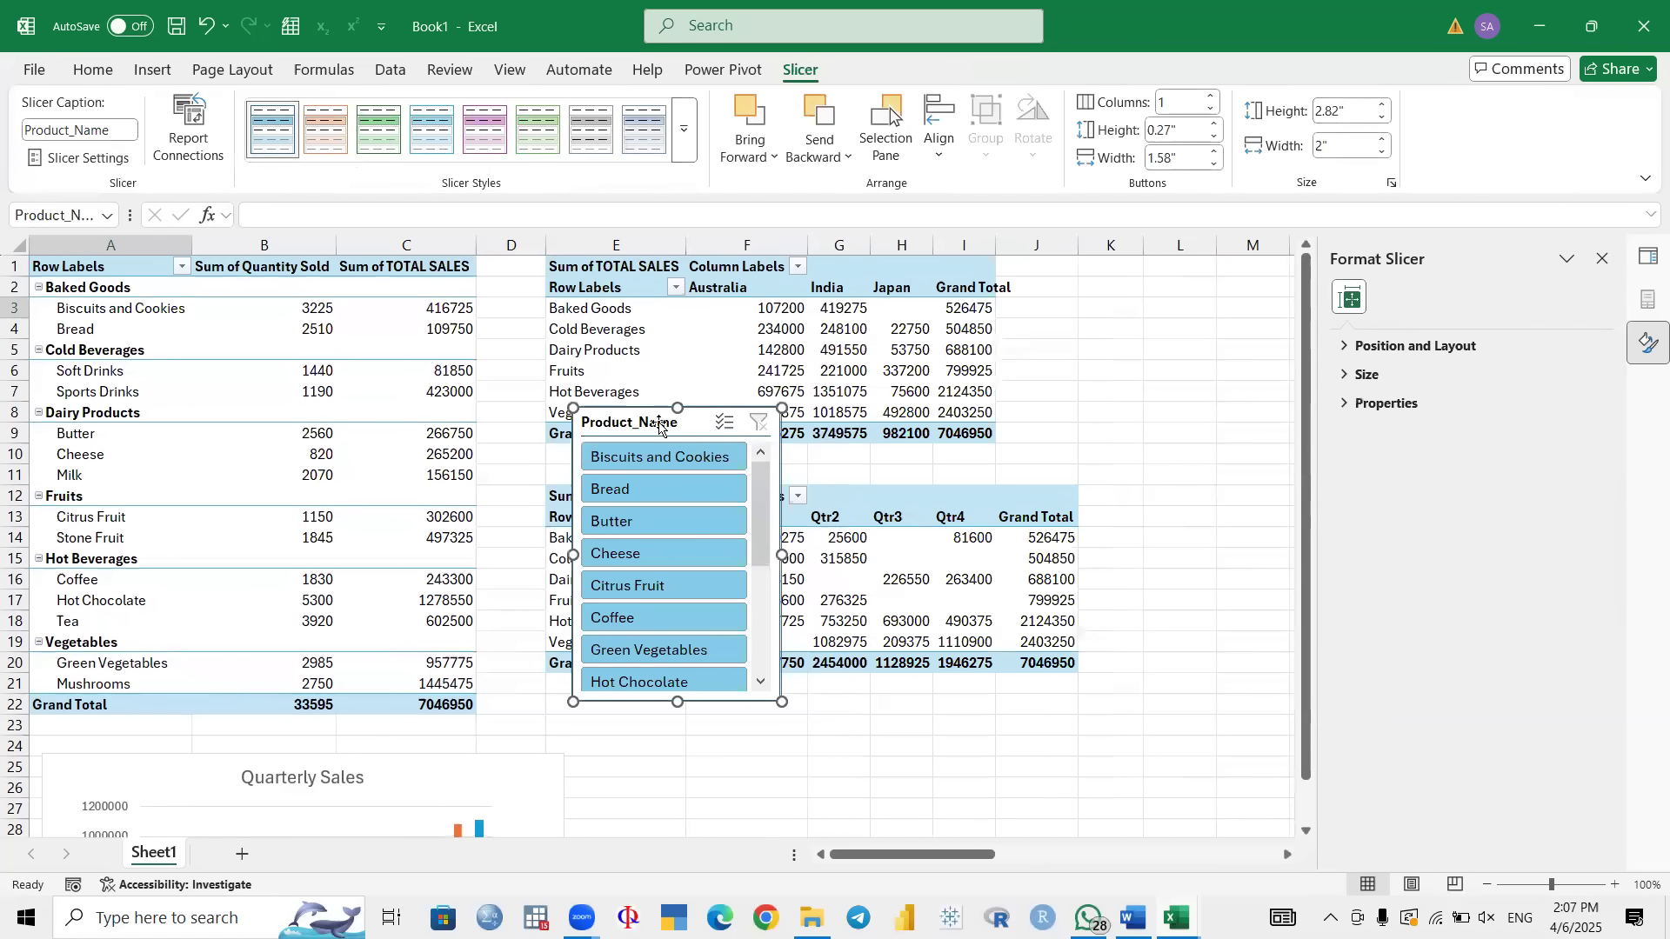
# Step: Place the Product_Name slicer beside the Quarterly Sales chart and enlarge it to a height of about 3.74 inches
pyautogui.moveTo(659, 426); pyautogui.dragTo(589, 669)
pyautogui.scroll(-1, 620, 537)
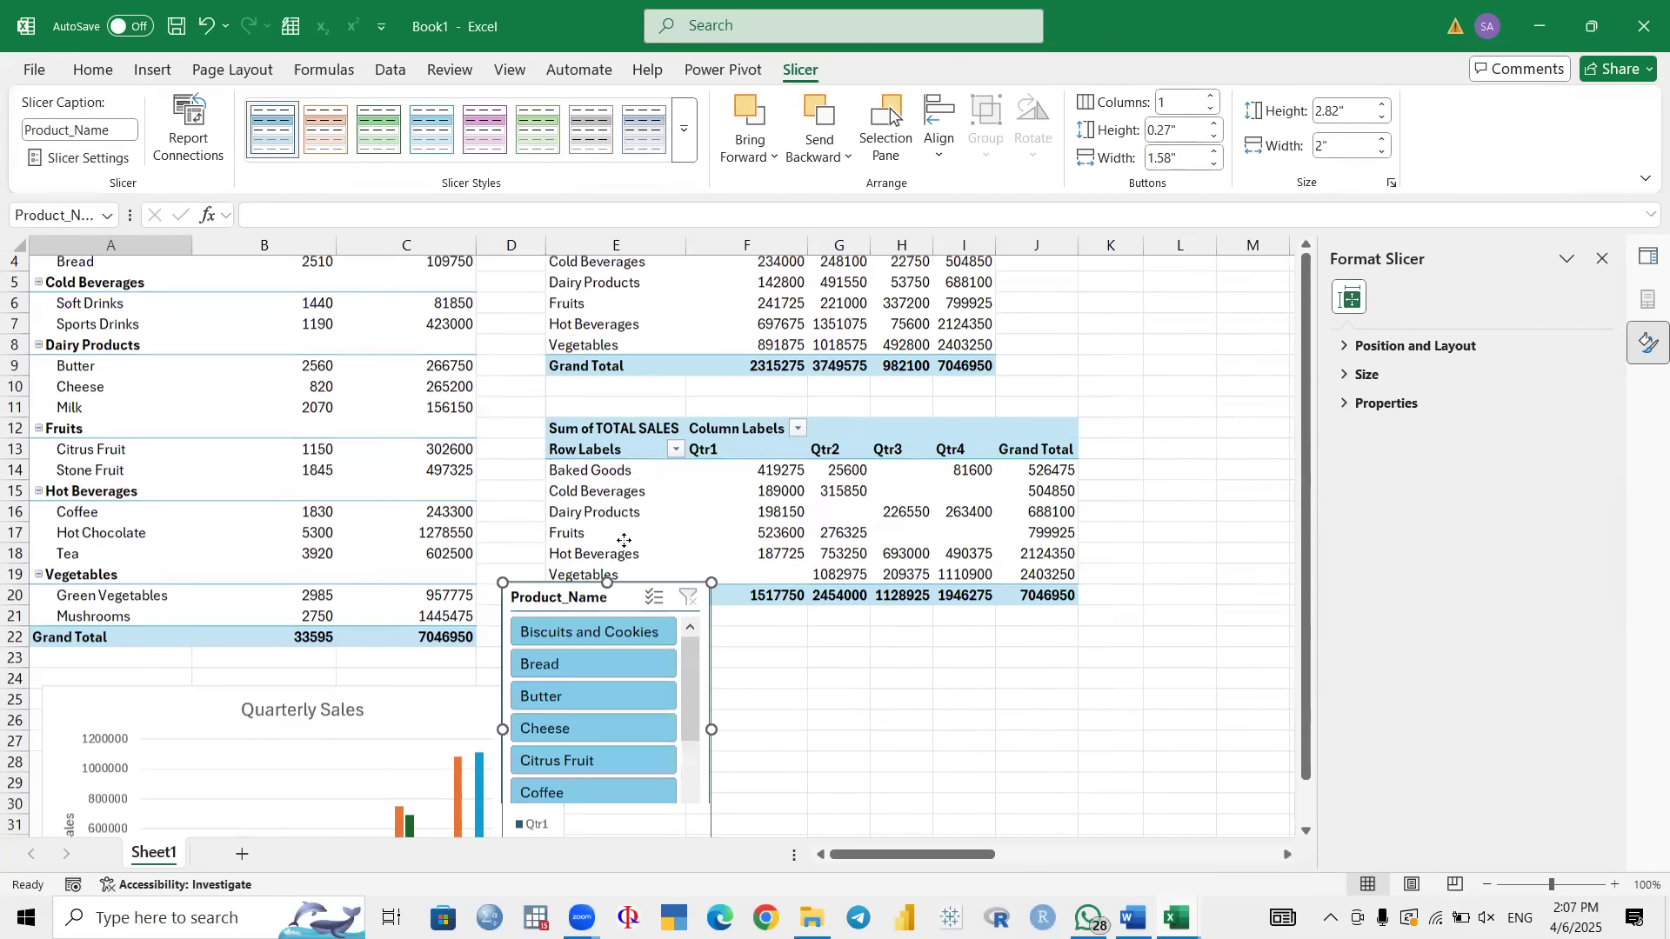
pyautogui.scroll(-7, 674, 426)
pyautogui.scroll(2, 686, 488)
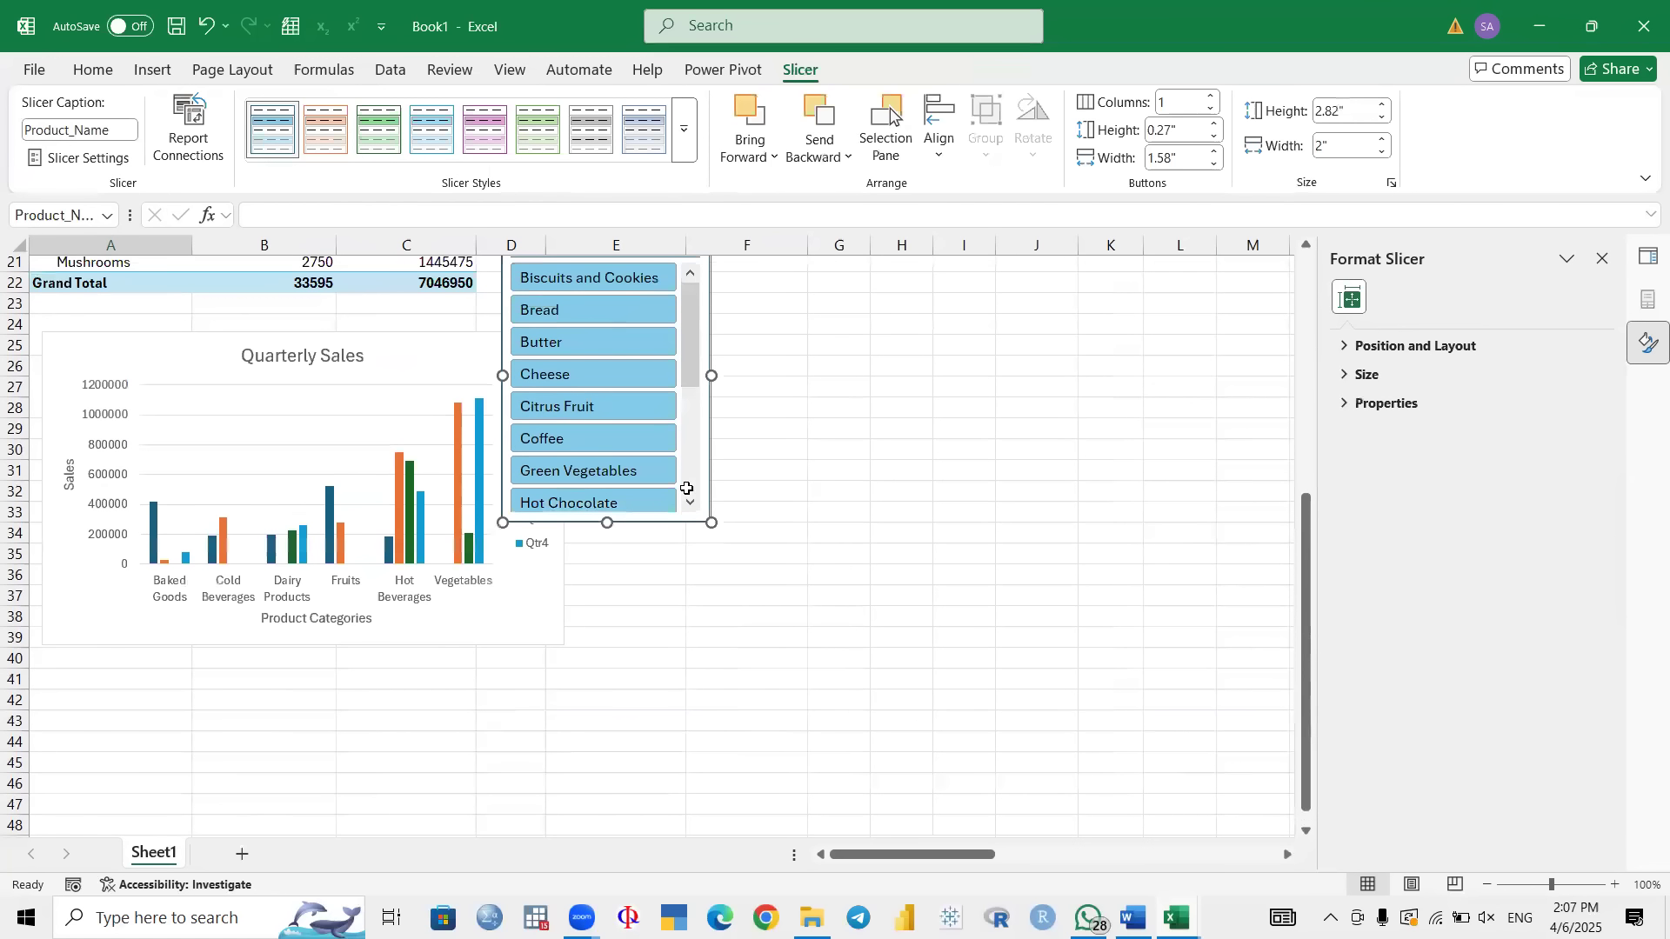
pyautogui.moveTo(565, 294); pyautogui.dragTo(654, 390)
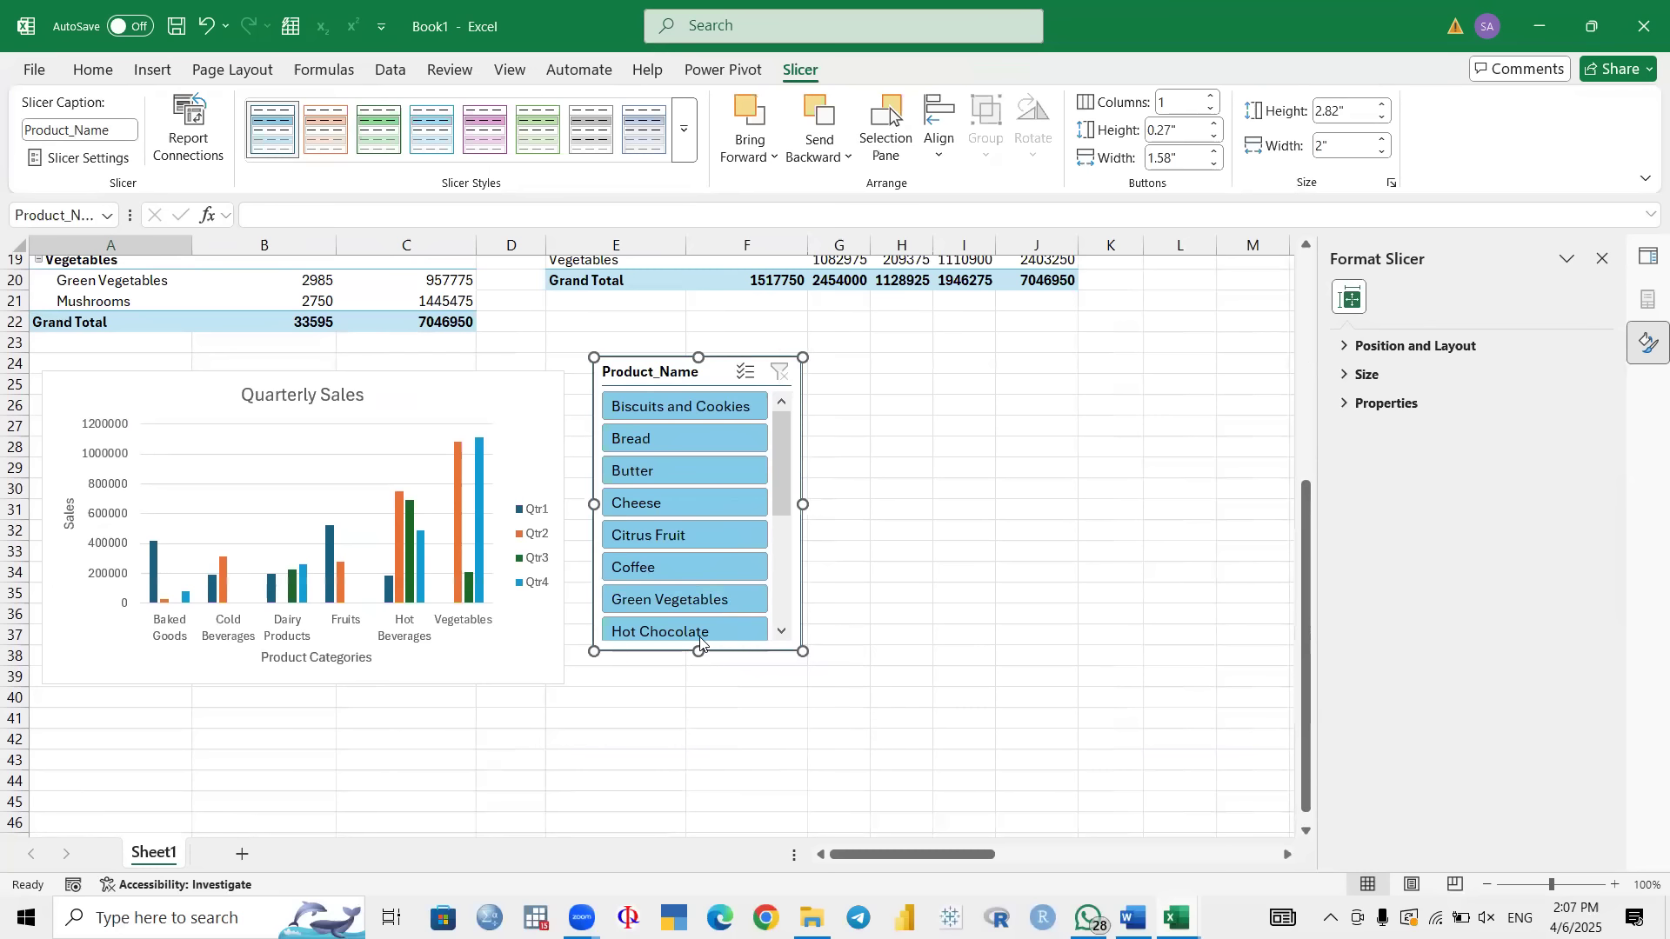
pyautogui.moveTo(698, 651); pyautogui.dragTo(698, 749)
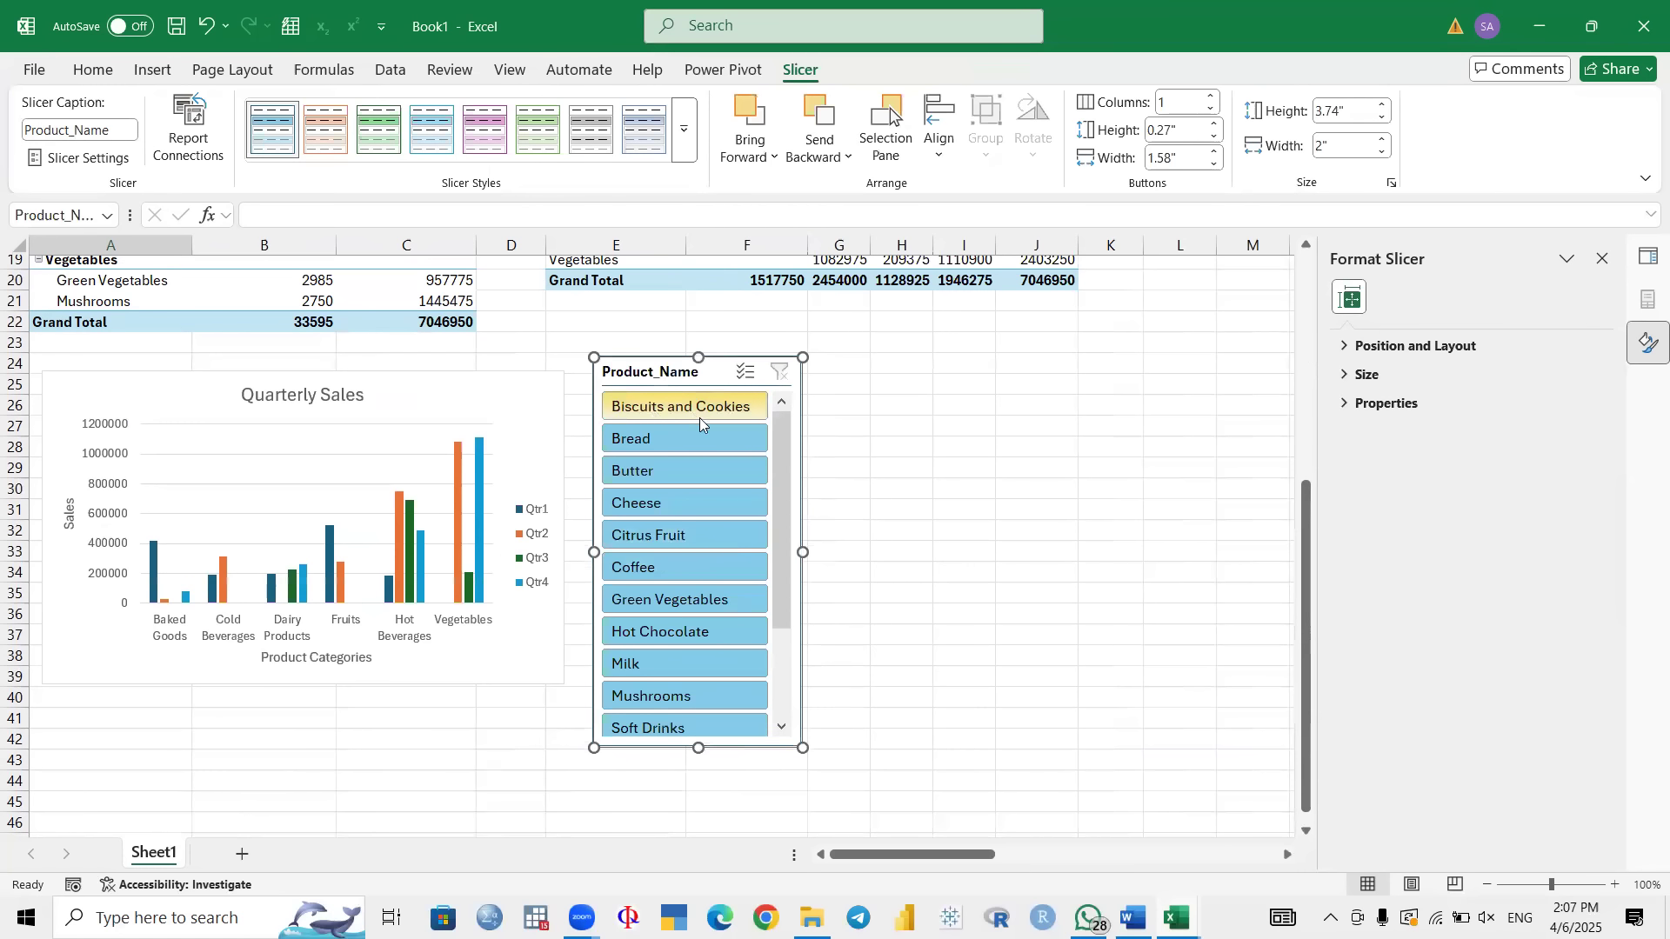
# Step: Test the Product_Name slicer with Biscuits and Cookies, and delete the slicer after clearing its filter
pyautogui.click(649, 409)
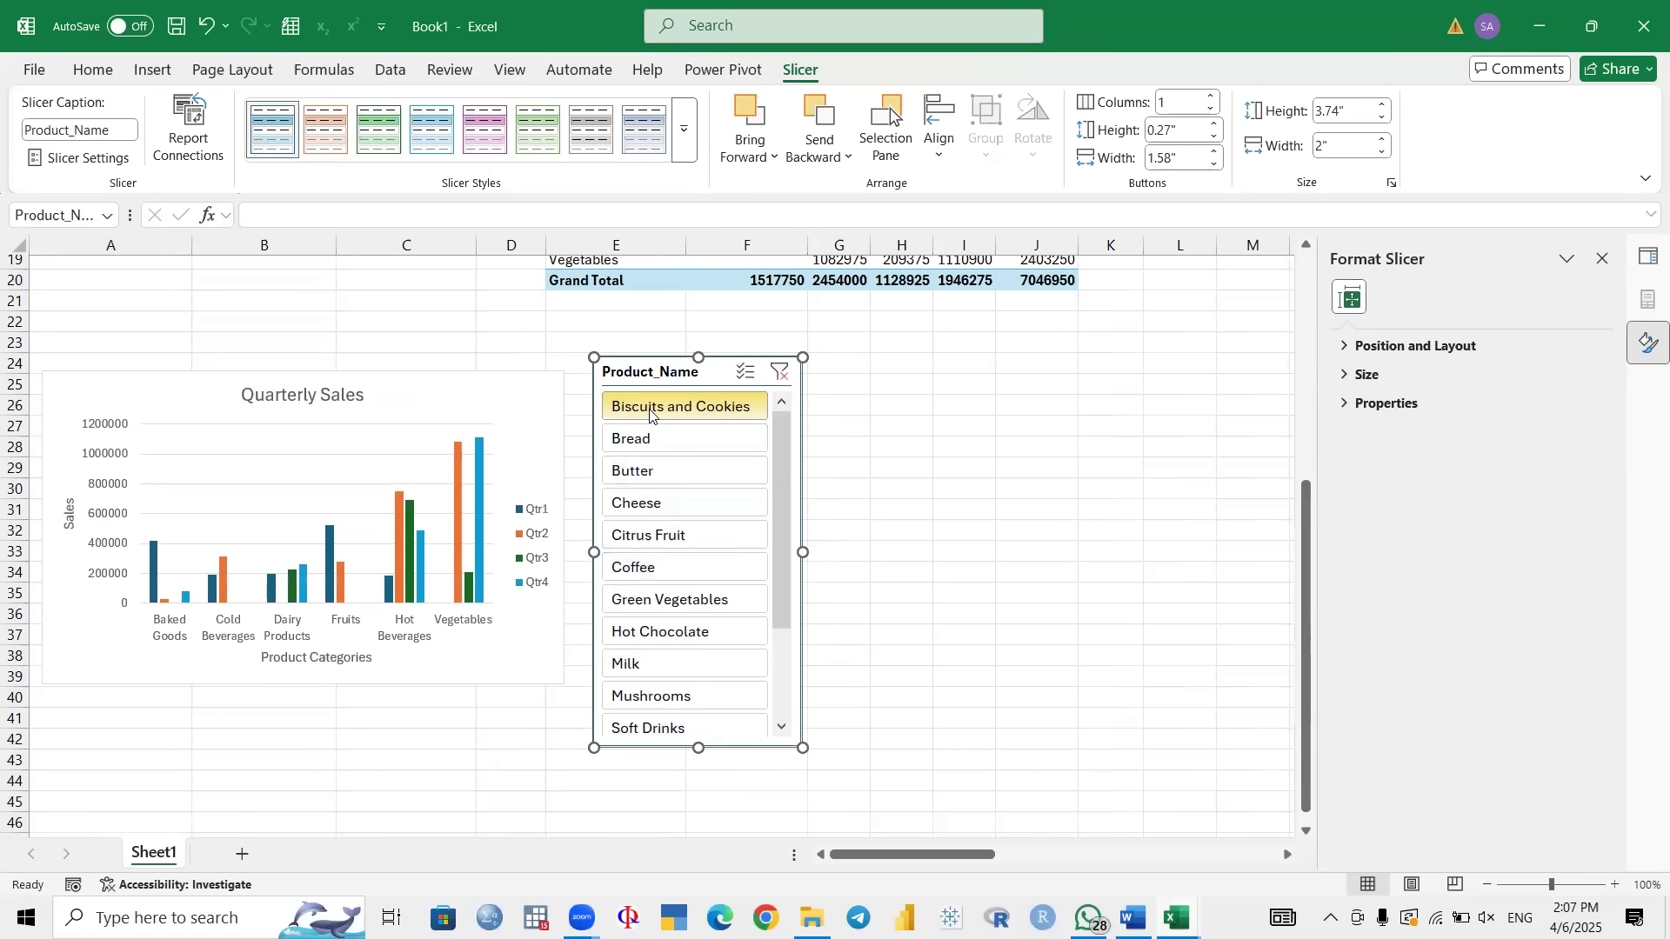
pyautogui.click(780, 372)
pyautogui.scroll(1, 975, 398)
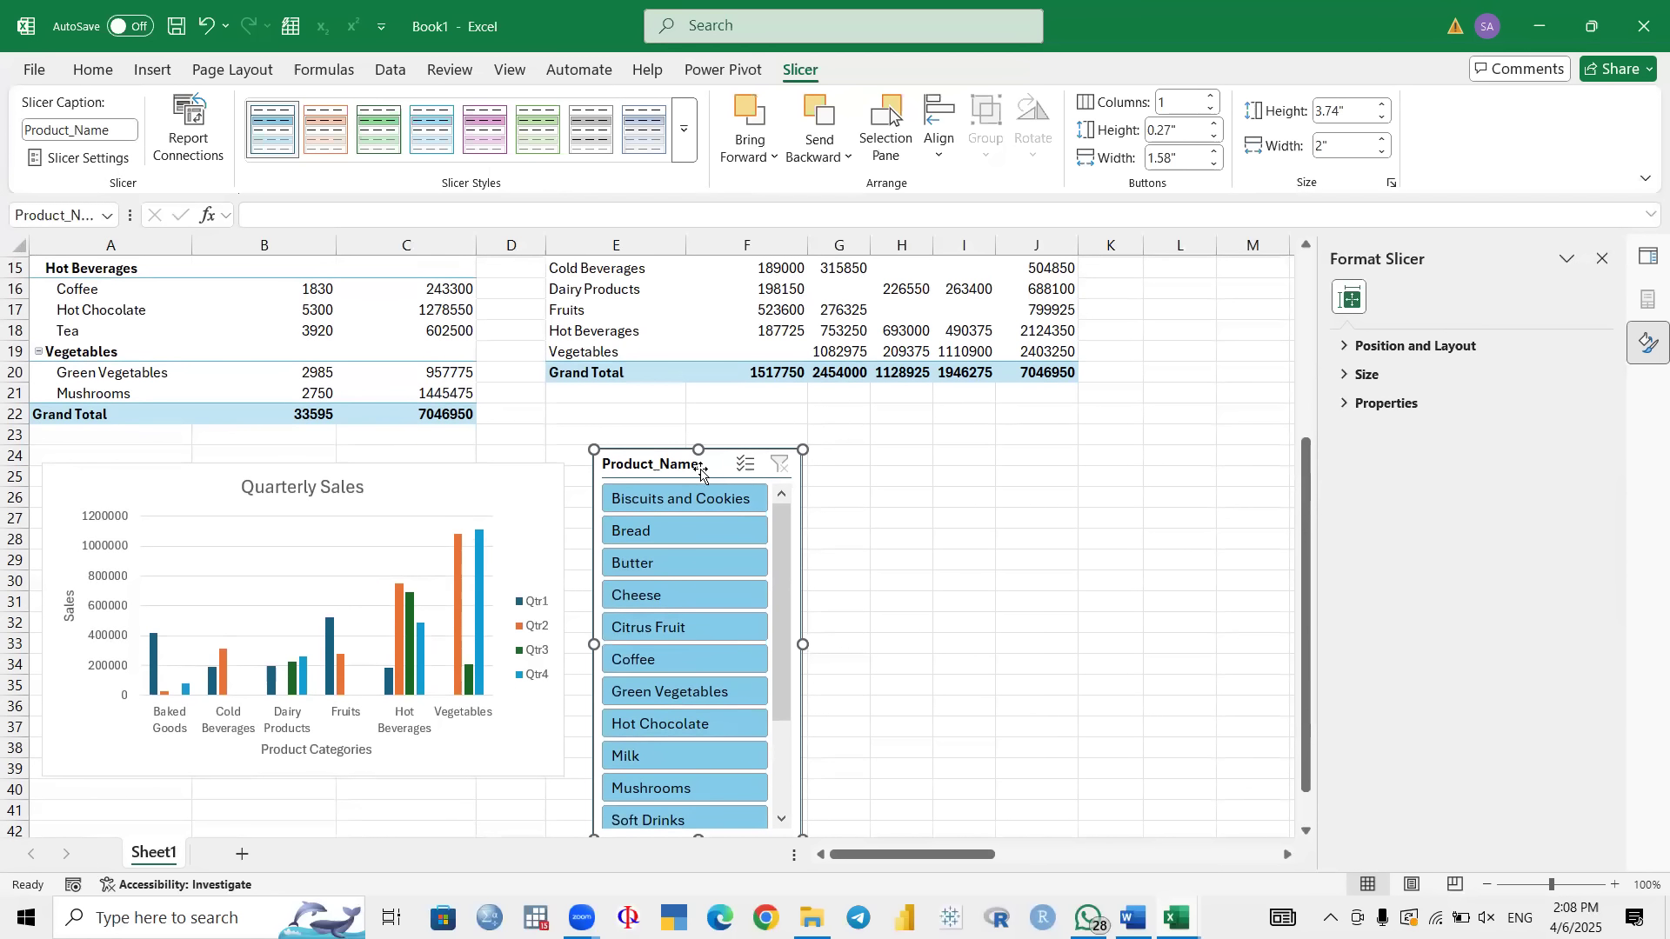
pyautogui.press('Delete')
# Step: Insert a Product_Name slicer from products data for the product quantity and sales pivot table
pyautogui.scroll(5, 88, 356)
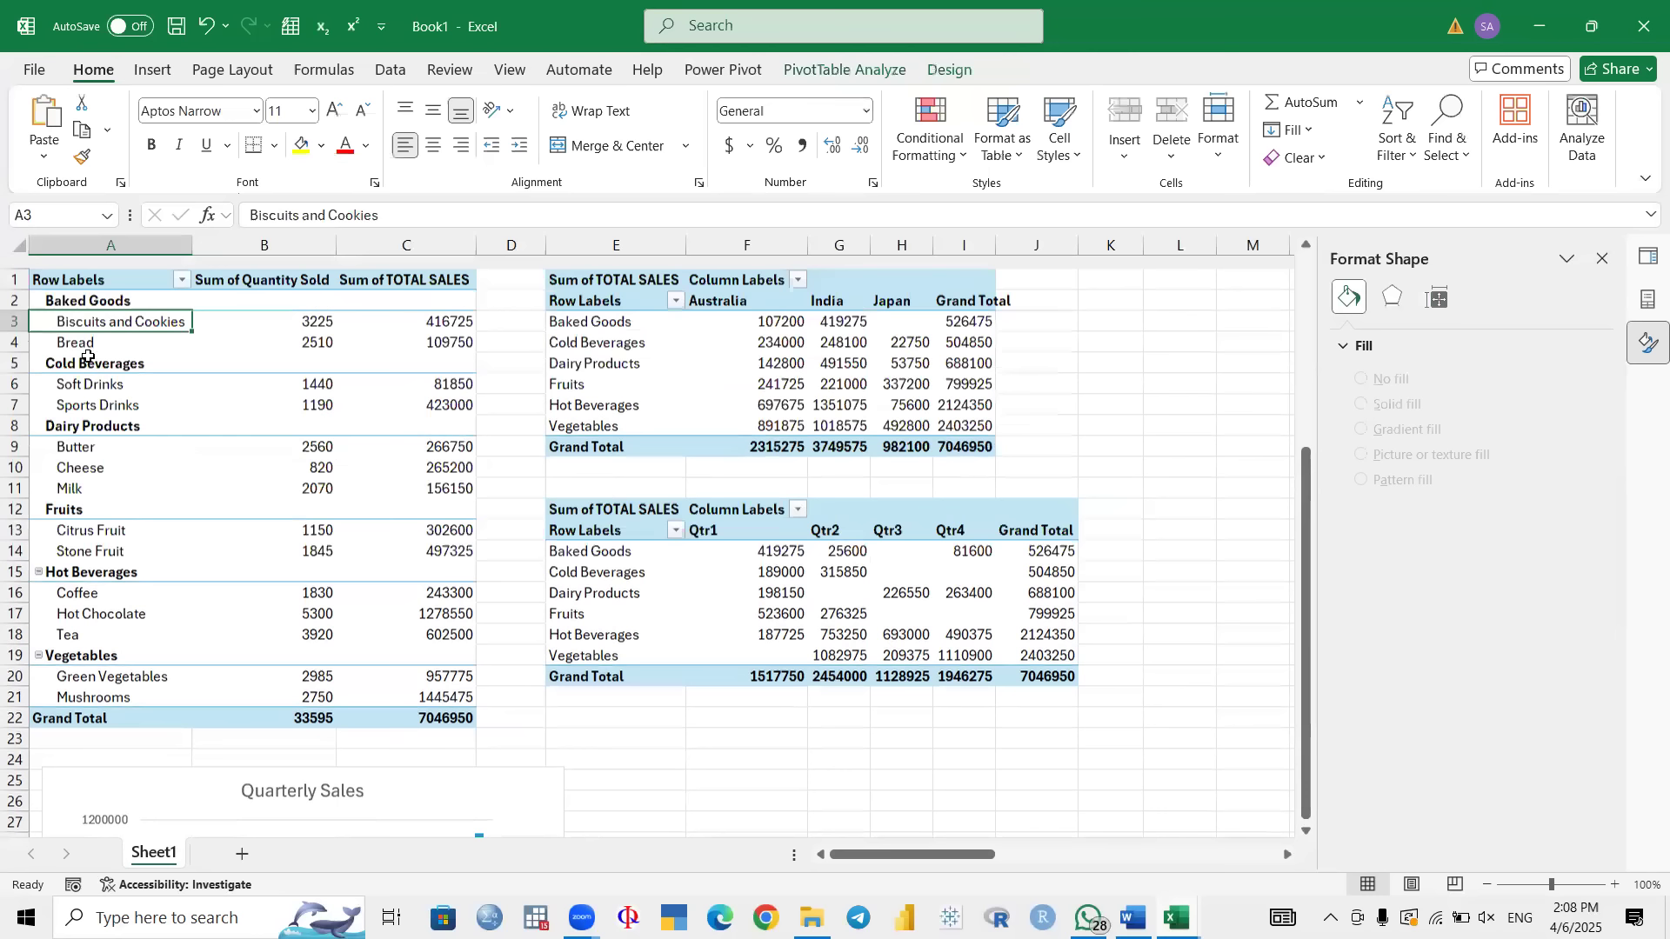
pyautogui.click(844, 70)
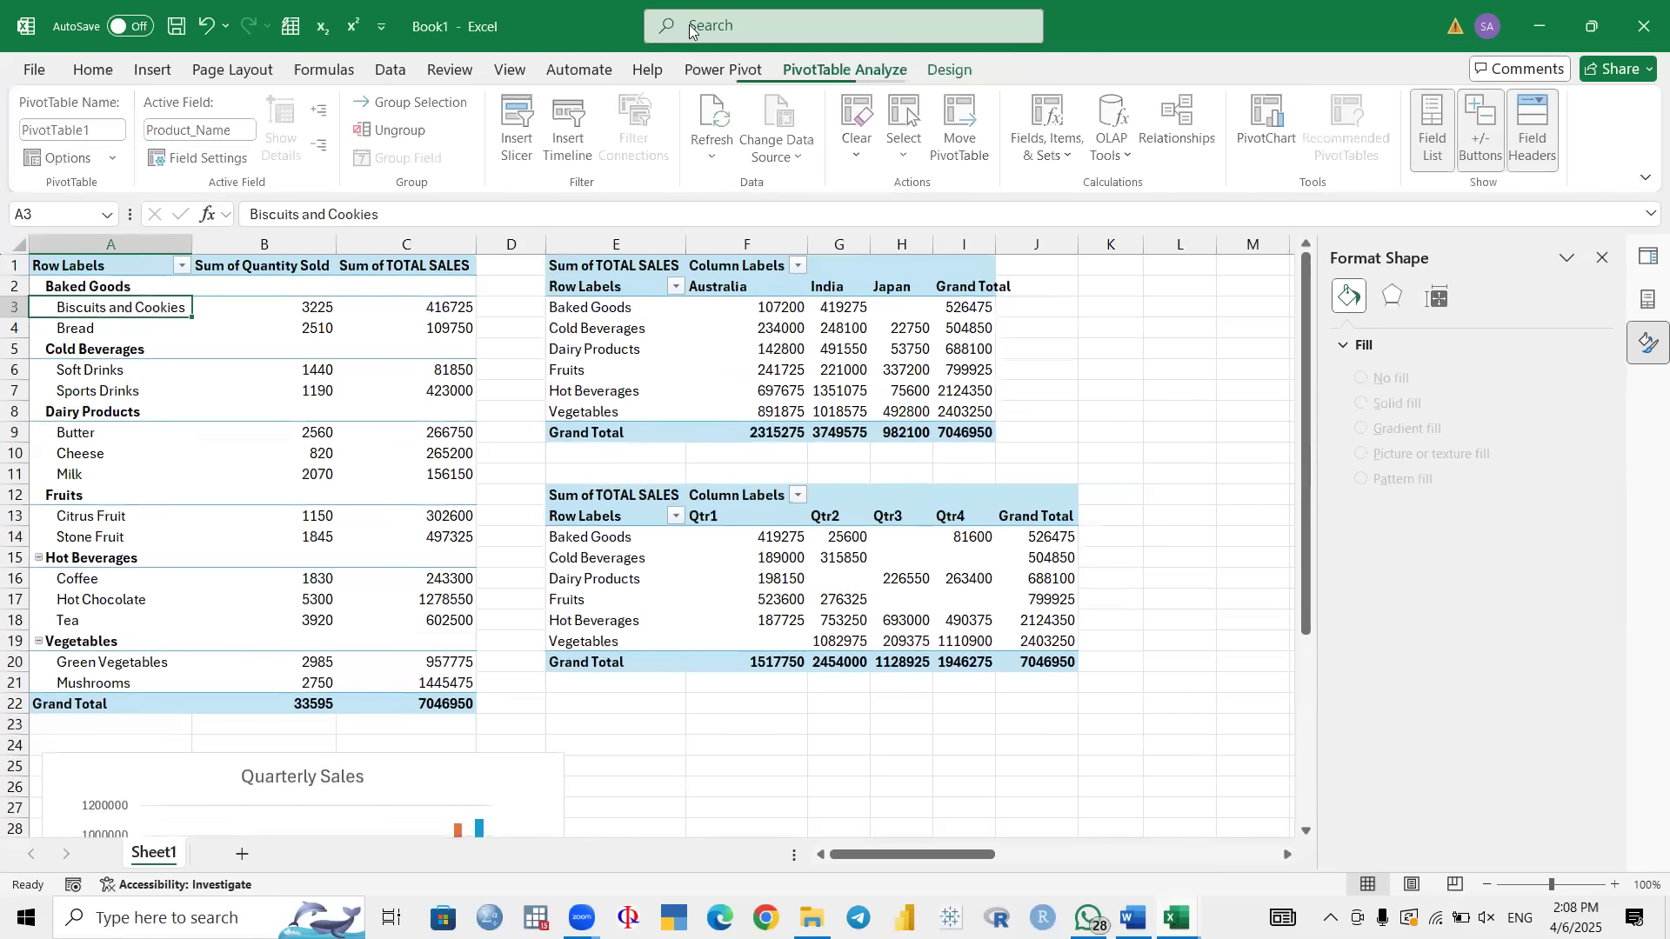
pyautogui.click(513, 146)
pyautogui.scroll(-3, 891, 511)
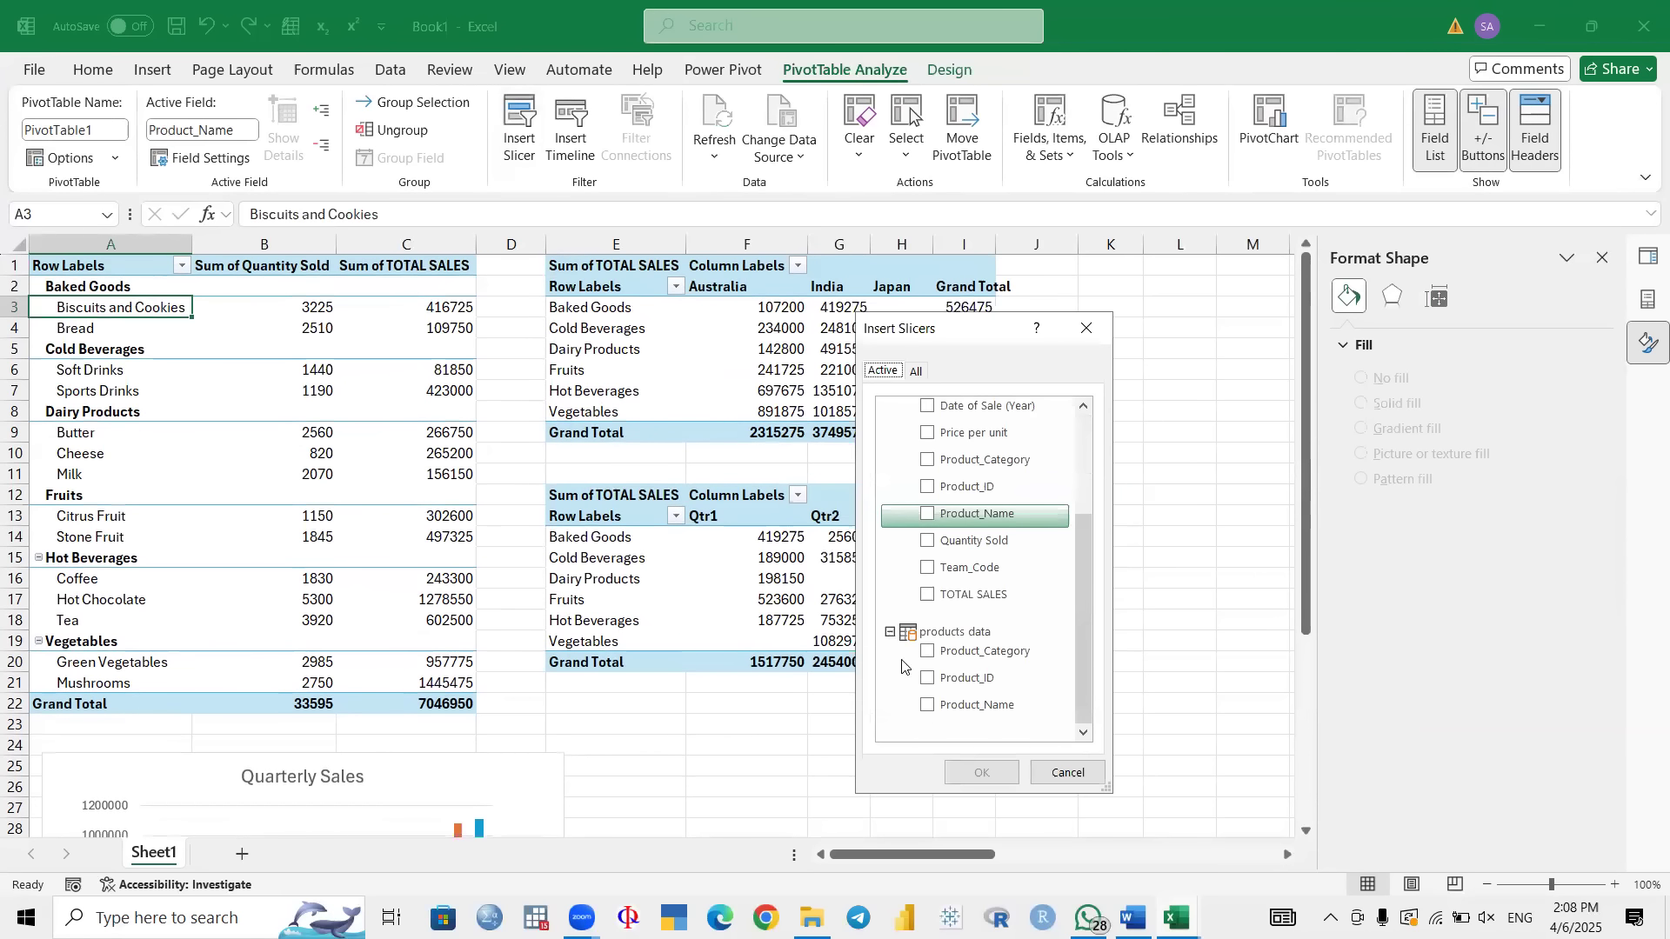
pyautogui.click(927, 707)
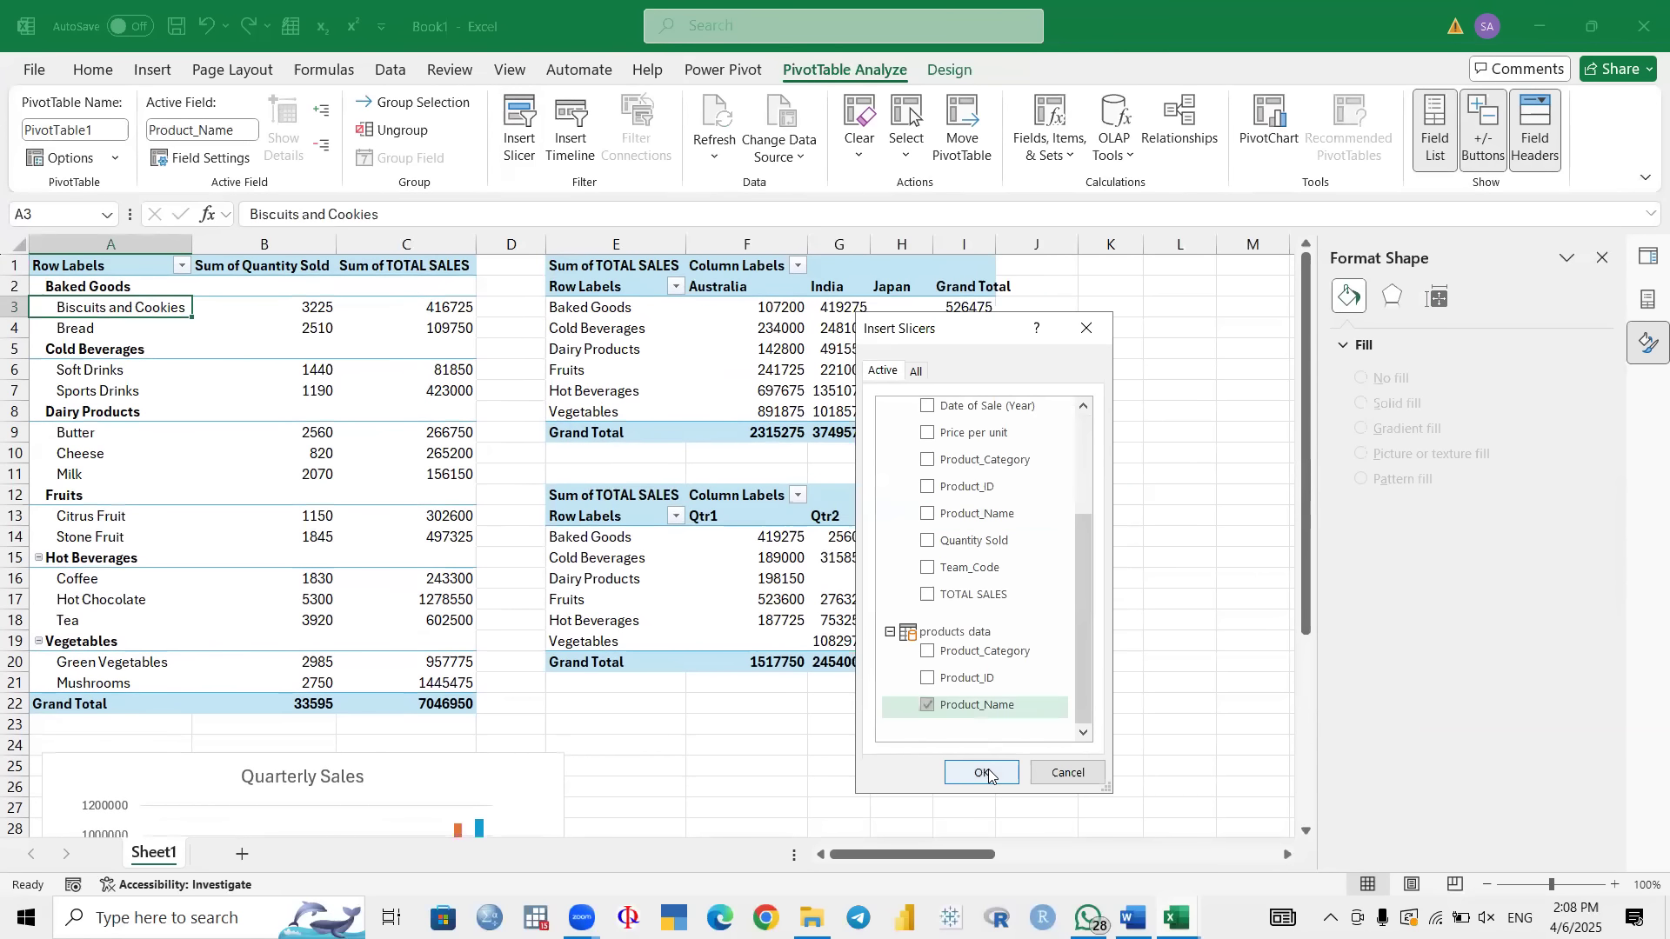
pyautogui.click(989, 776)
pyautogui.scroll(-3, 1137, 525)
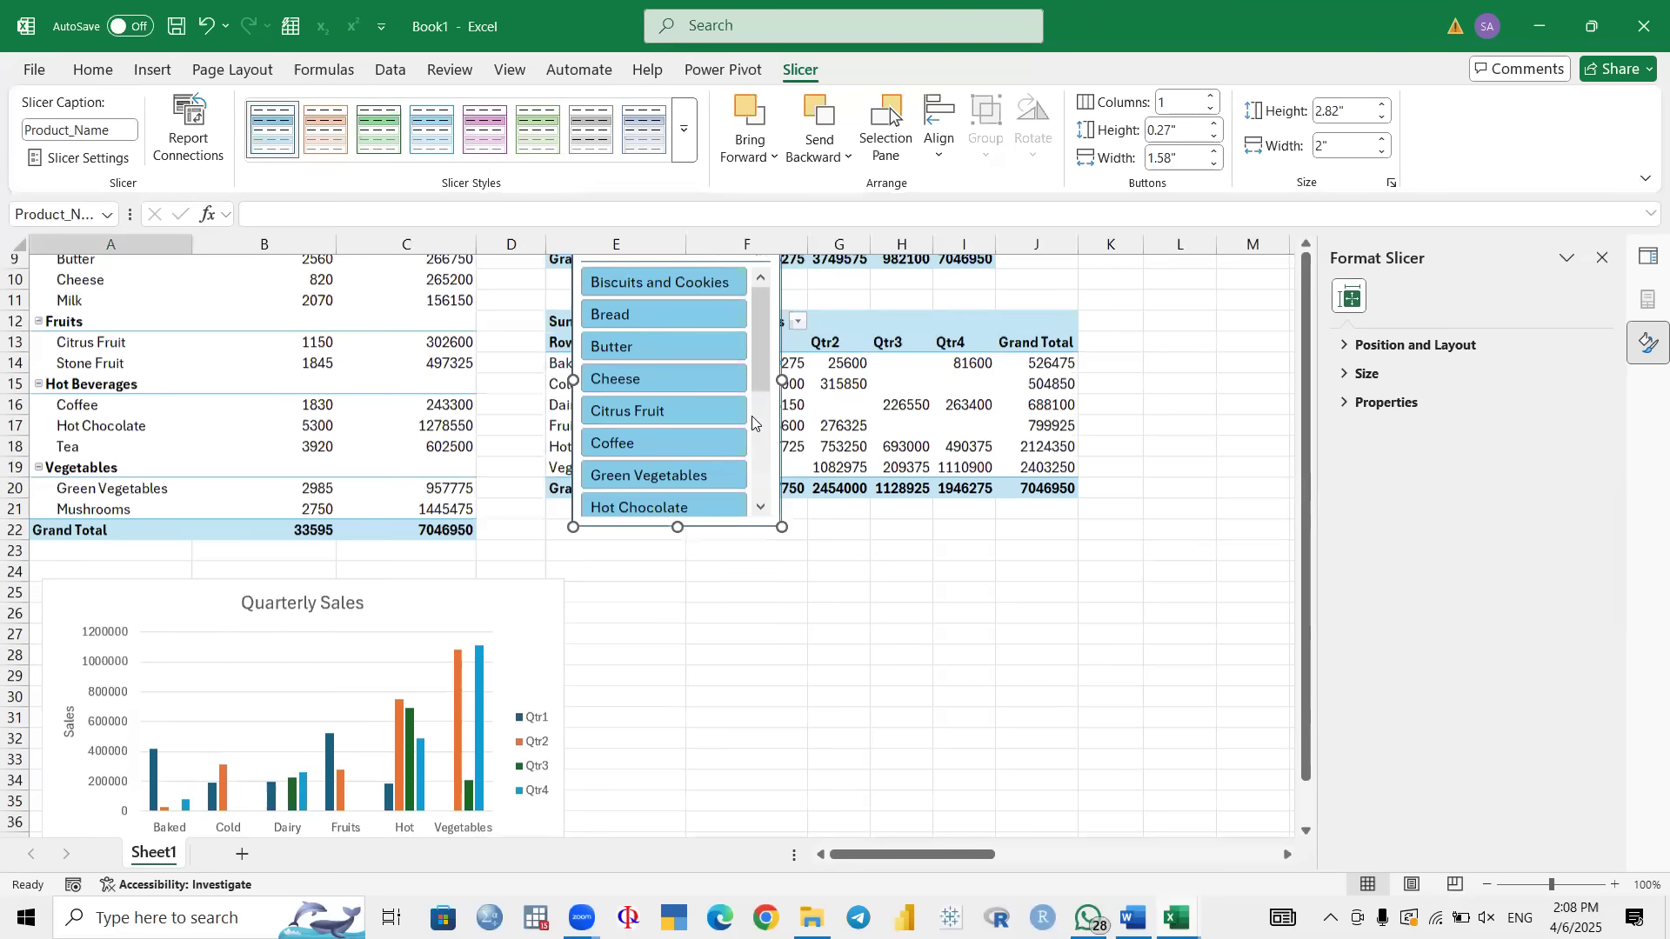
# Step: Place the new Product_Name slicer in the empty area beside the Quarterly Sales chart
pyautogui.scroll(-1, 753, 423)
pyautogui.scroll(-3, 703, 453)
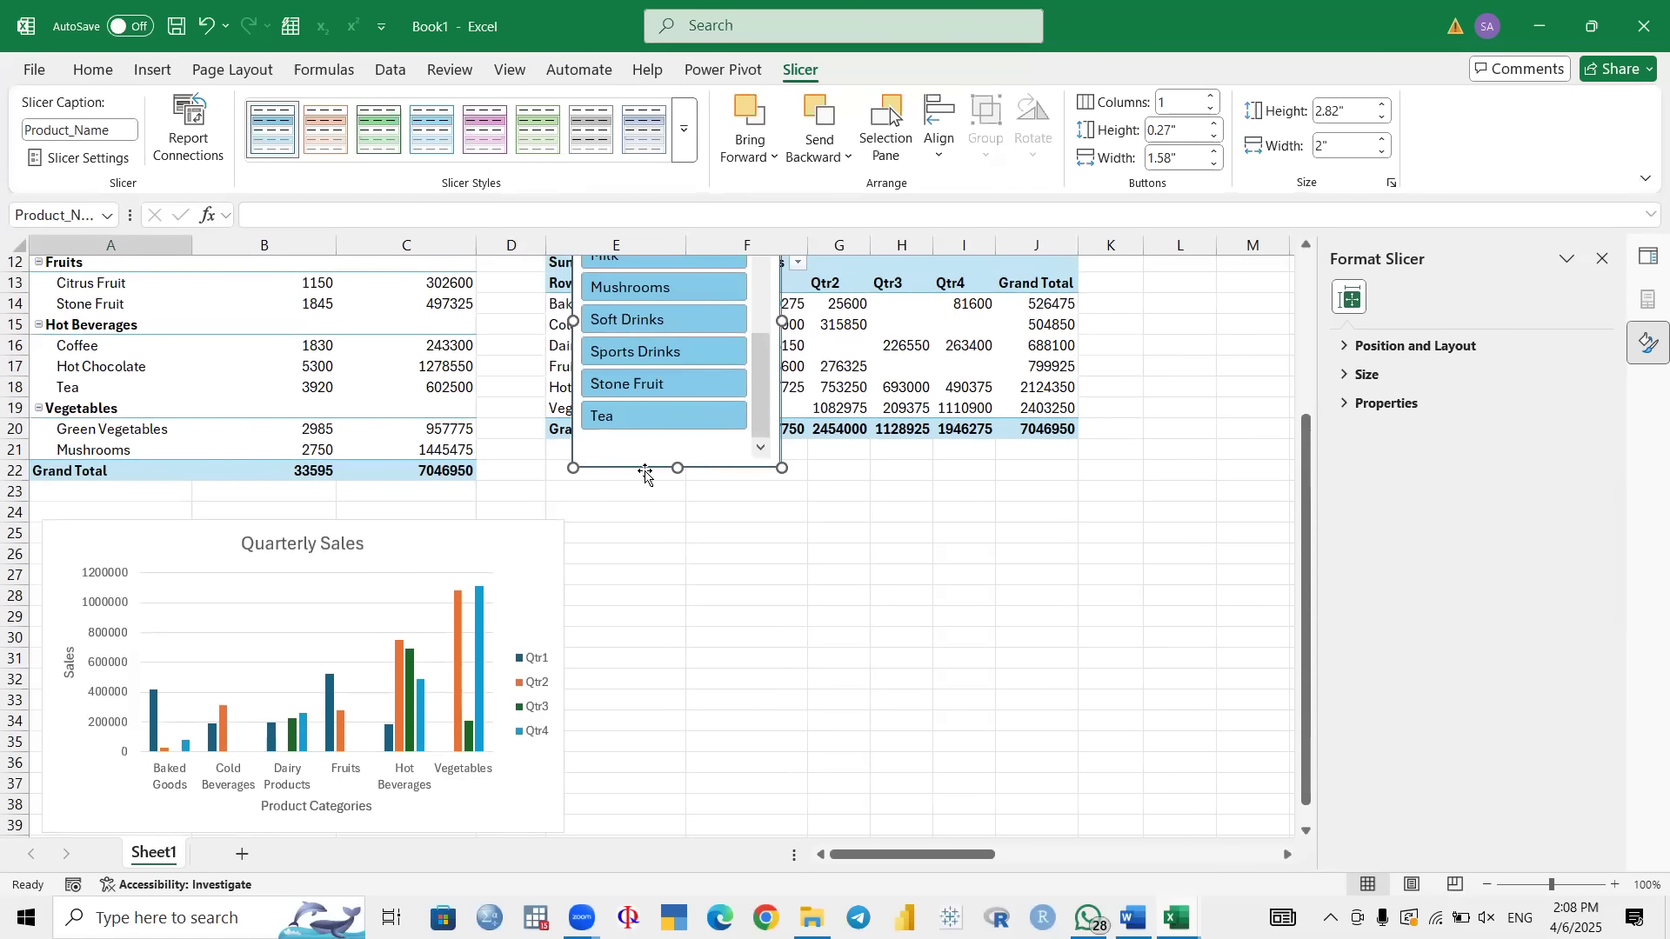
pyautogui.scroll(4, 645, 473)
pyautogui.moveTo(634, 419)
pyautogui.mouseDown()
pyautogui.moveTo(675, 526)
pyautogui.moveTo(654, 657)
pyautogui.moveTo(655, 414)
pyautogui.mouseUp()
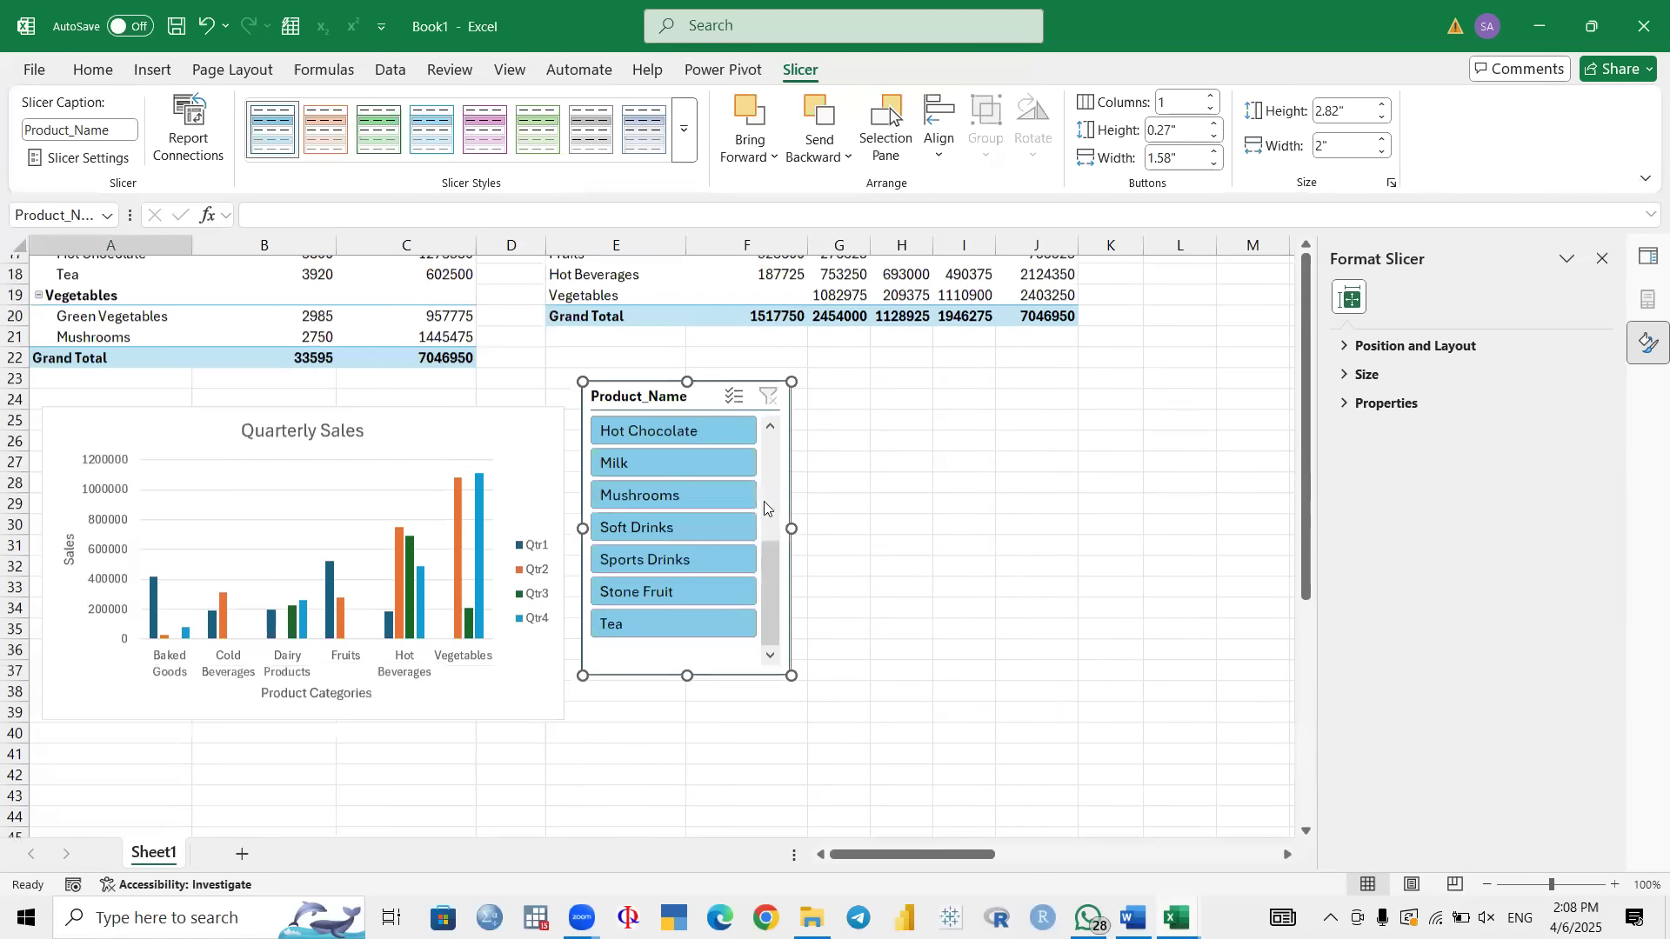
# Step: Test the Product_Name slicer by filtering to Biscuits and Cookies, and clear its filter
pyautogui.moveTo(769, 584); pyautogui.dragTo(771, 447)
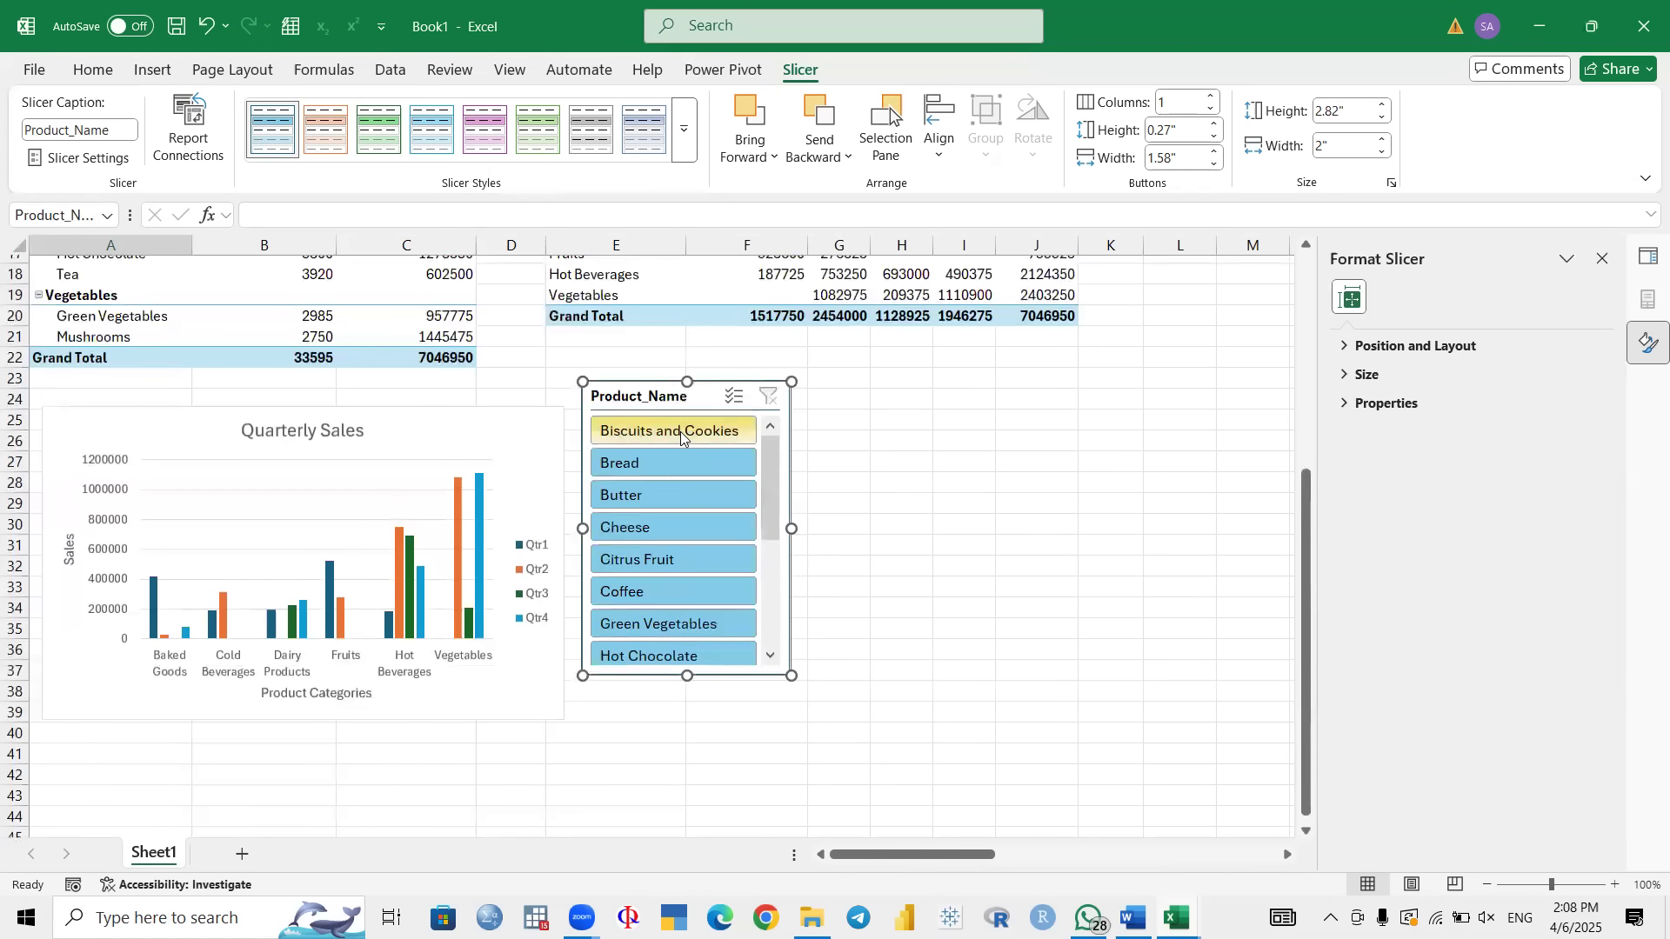
pyautogui.click(680, 432)
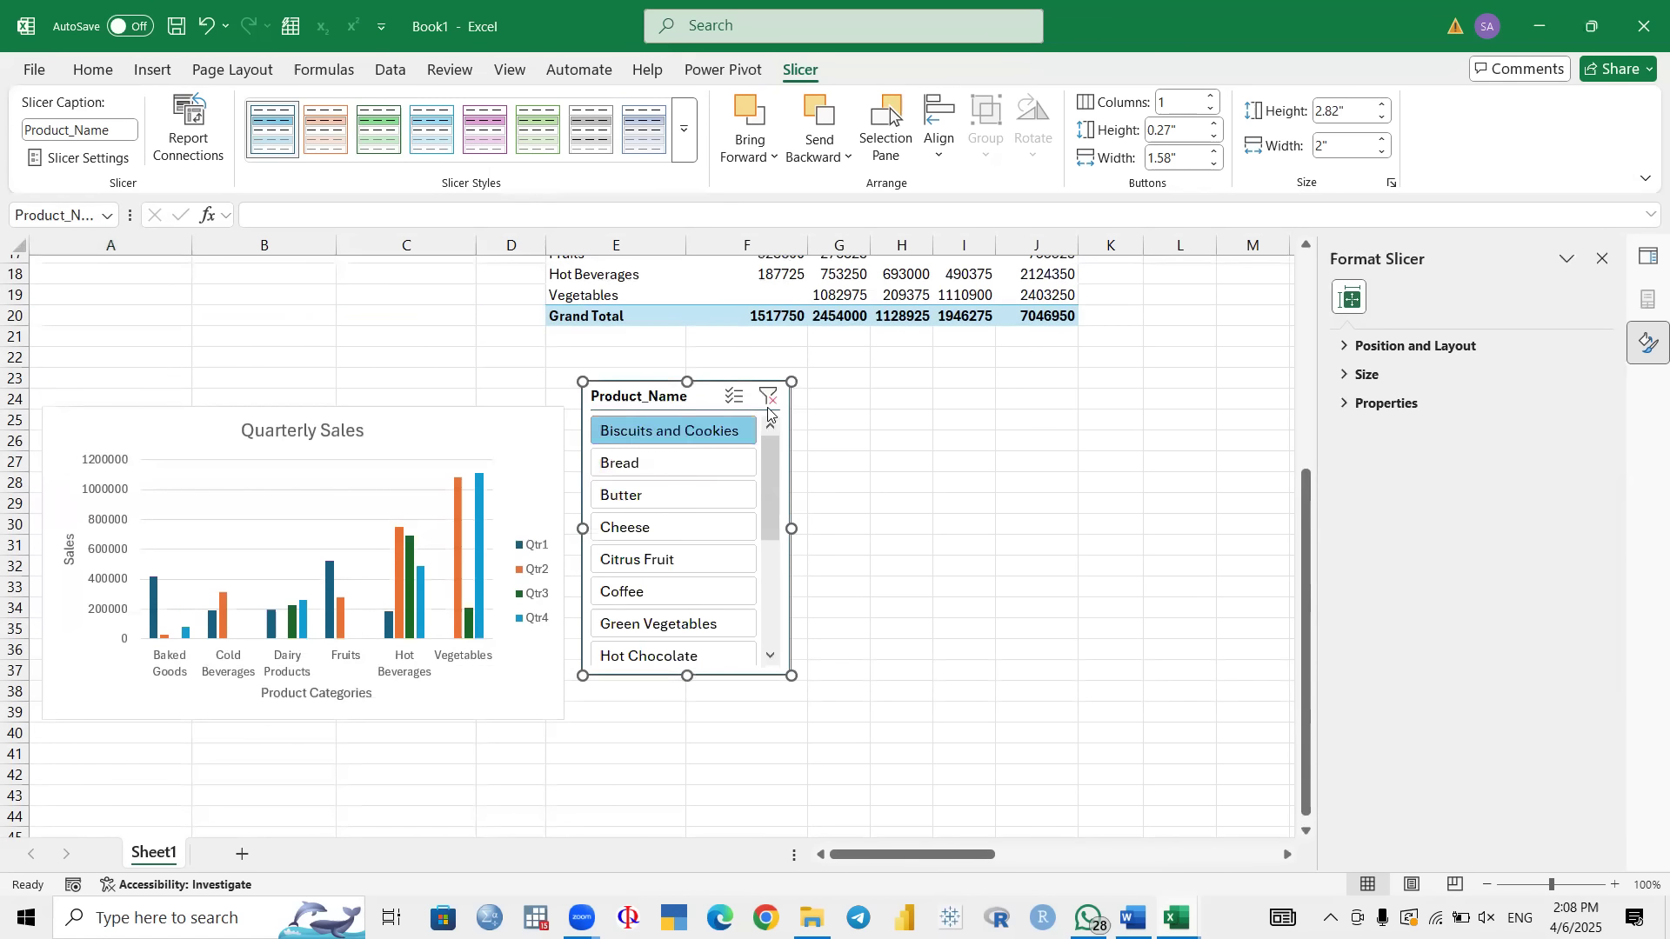
pyautogui.click(767, 397)
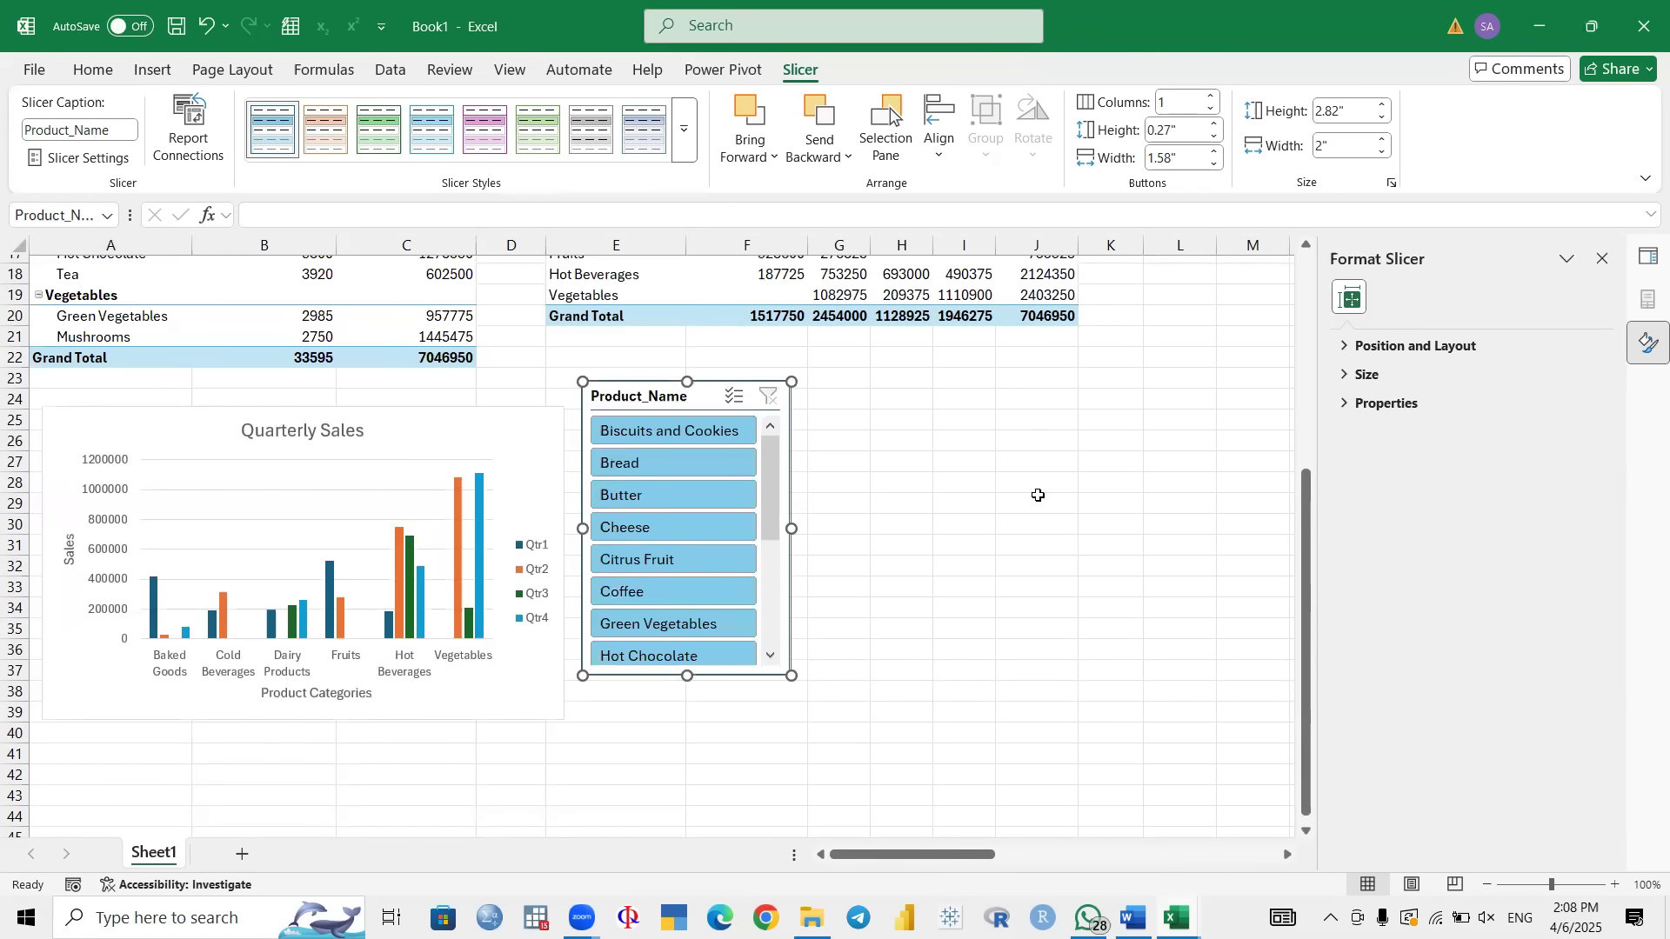
# Step: Look over the pivot tables and check the pie chart requirement in the Word question document
pyautogui.scroll(4, 1039, 495)
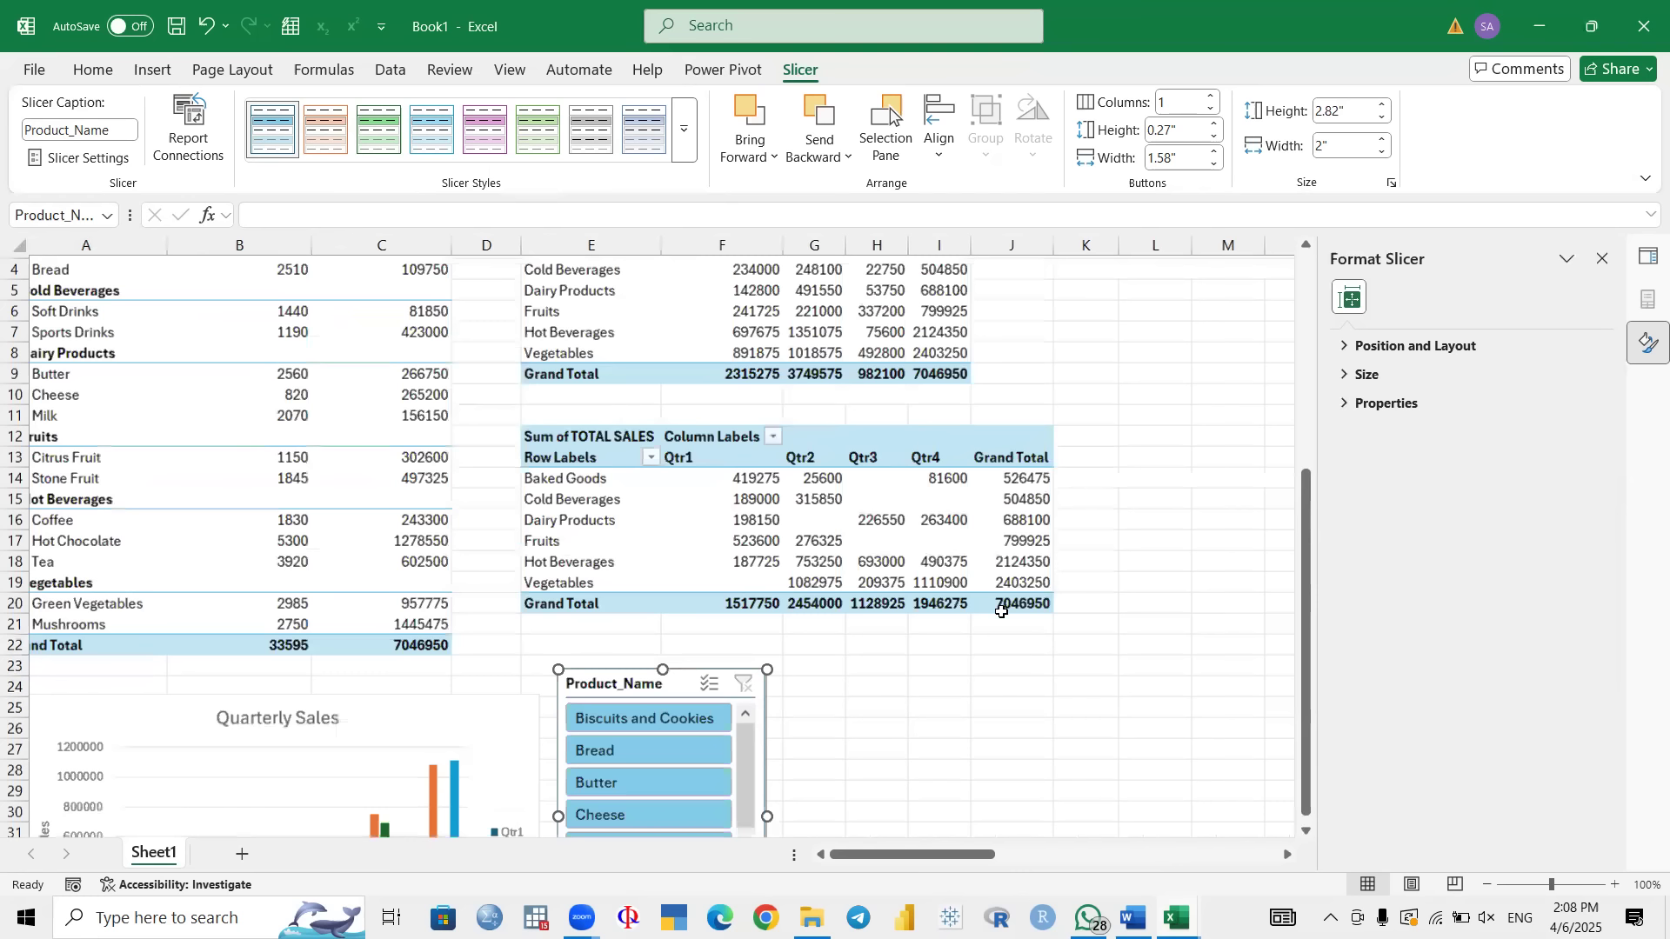
pyautogui.scroll(1, 1002, 611)
pyautogui.hscroll(-1, 1002, 611)
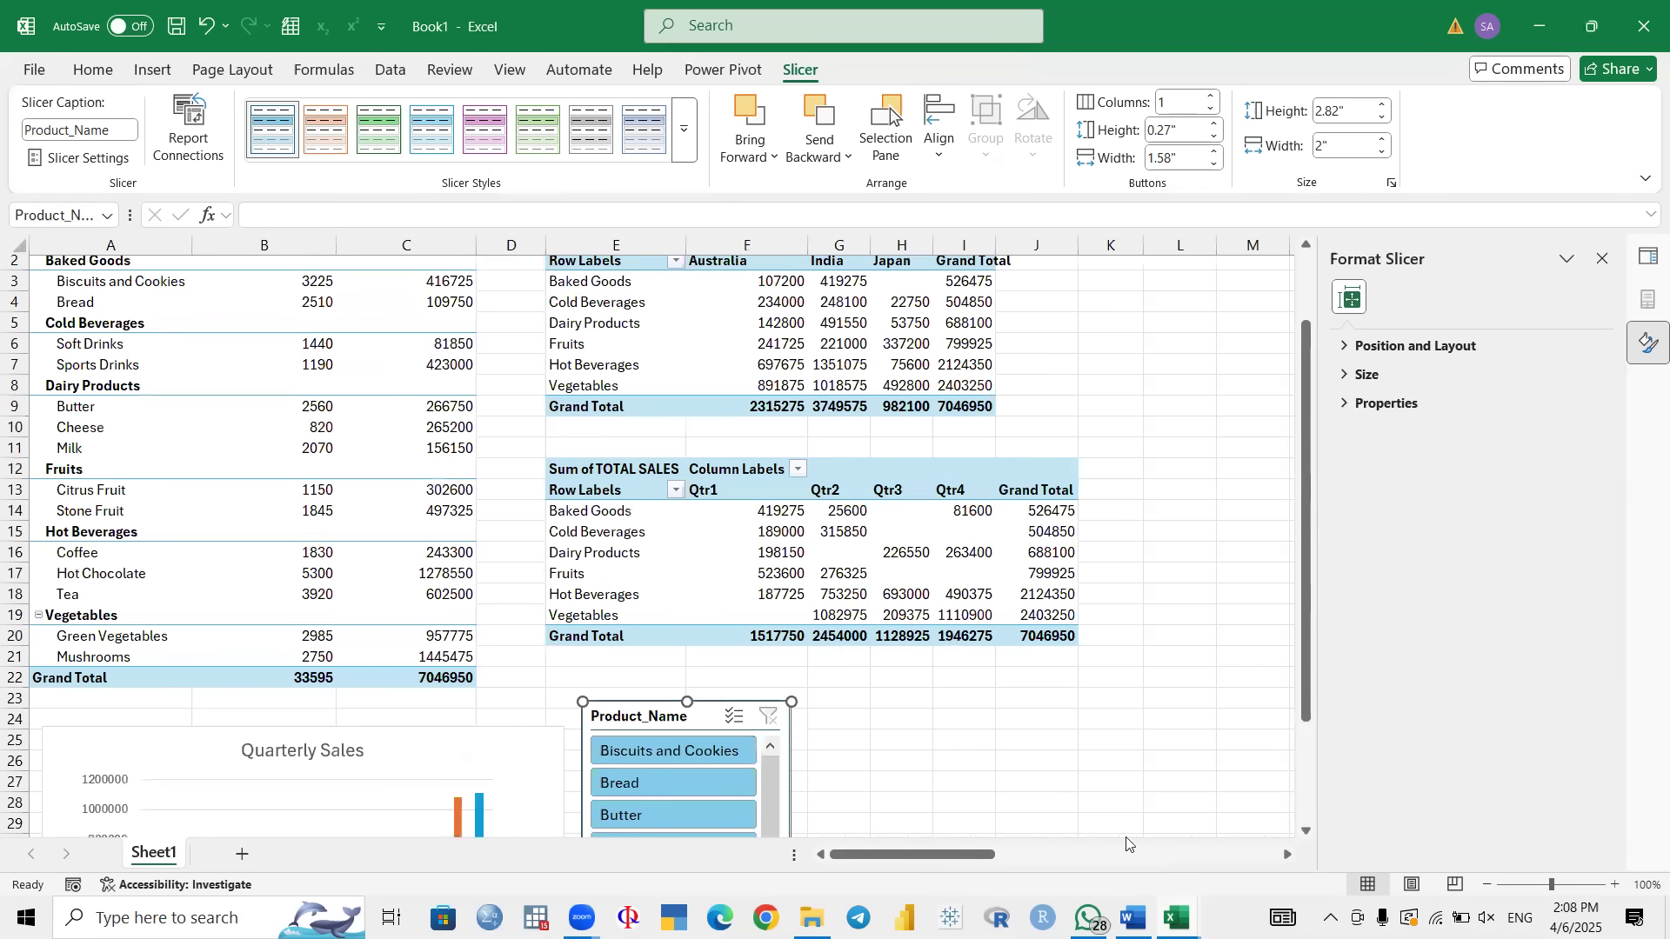
pyautogui.click(1134, 918)
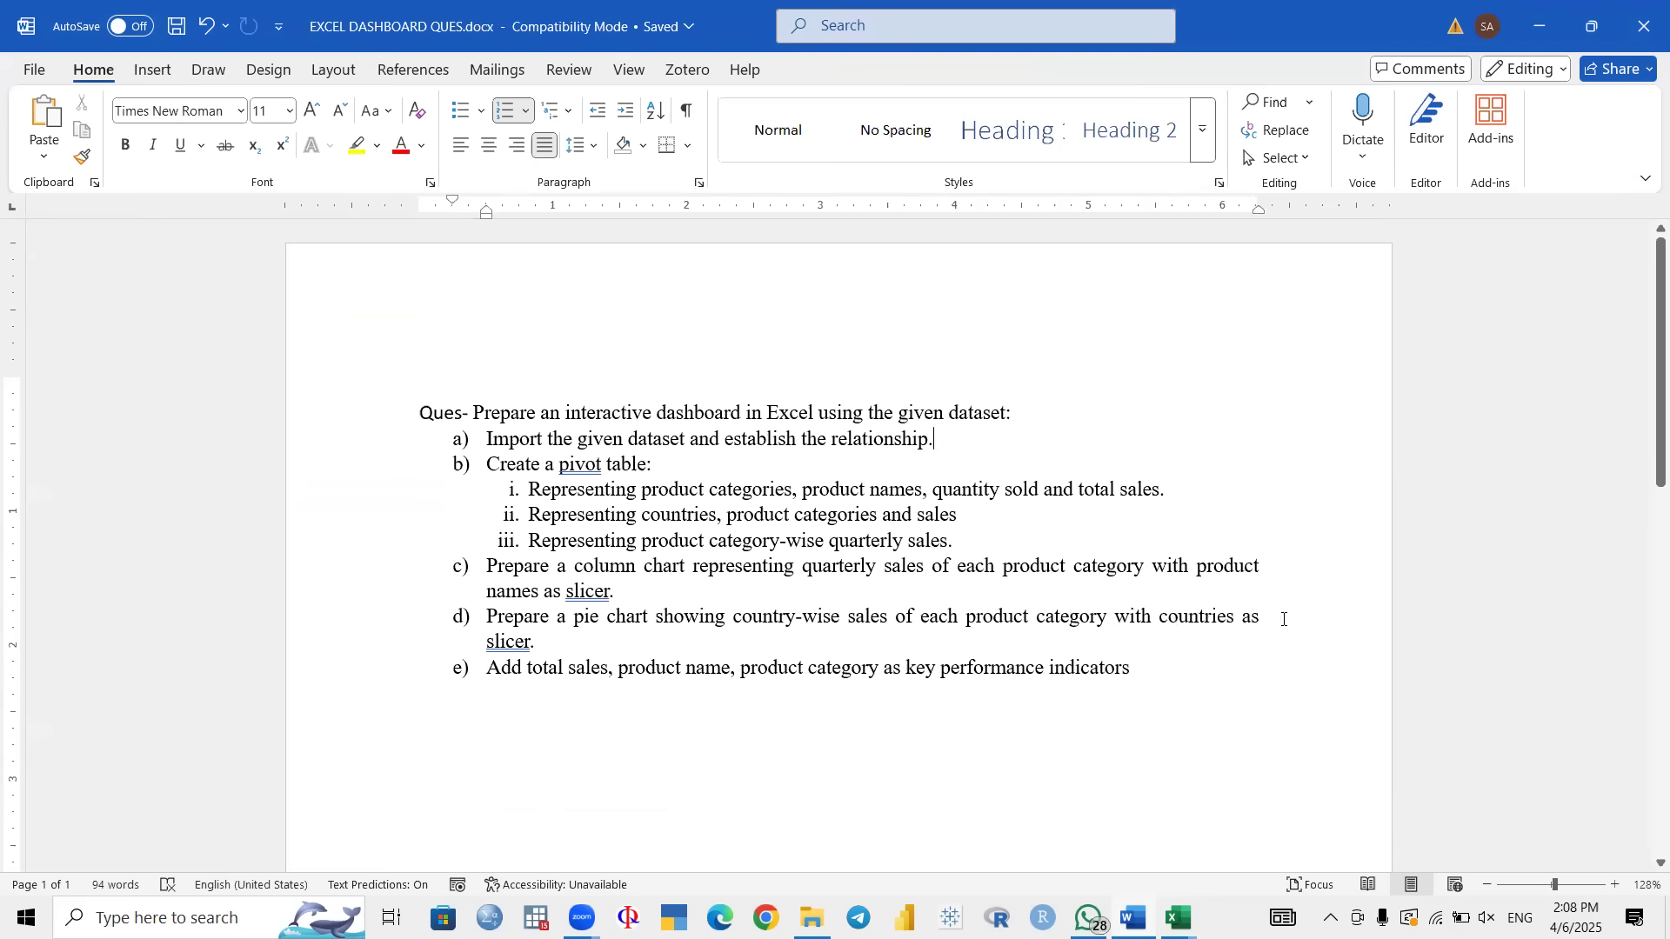
pyautogui.click(1545, 33)
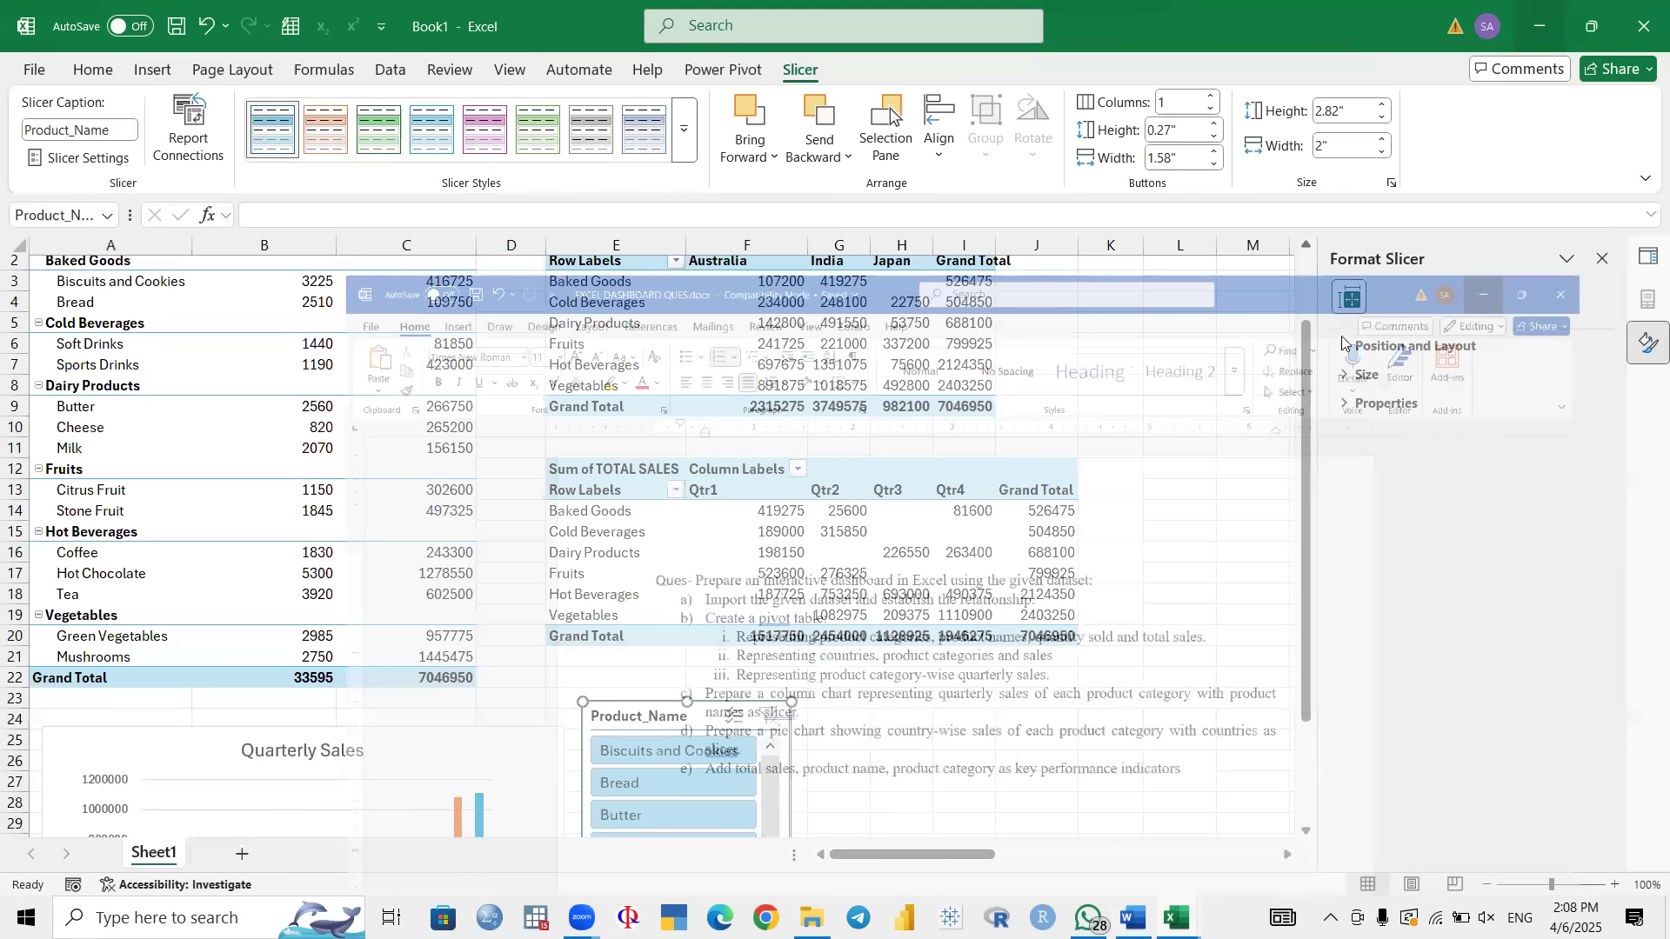
# Step: Insert a standard pie PivotChart from the pivot table of product category sales by country
pyautogui.scroll(1, 593, 290)
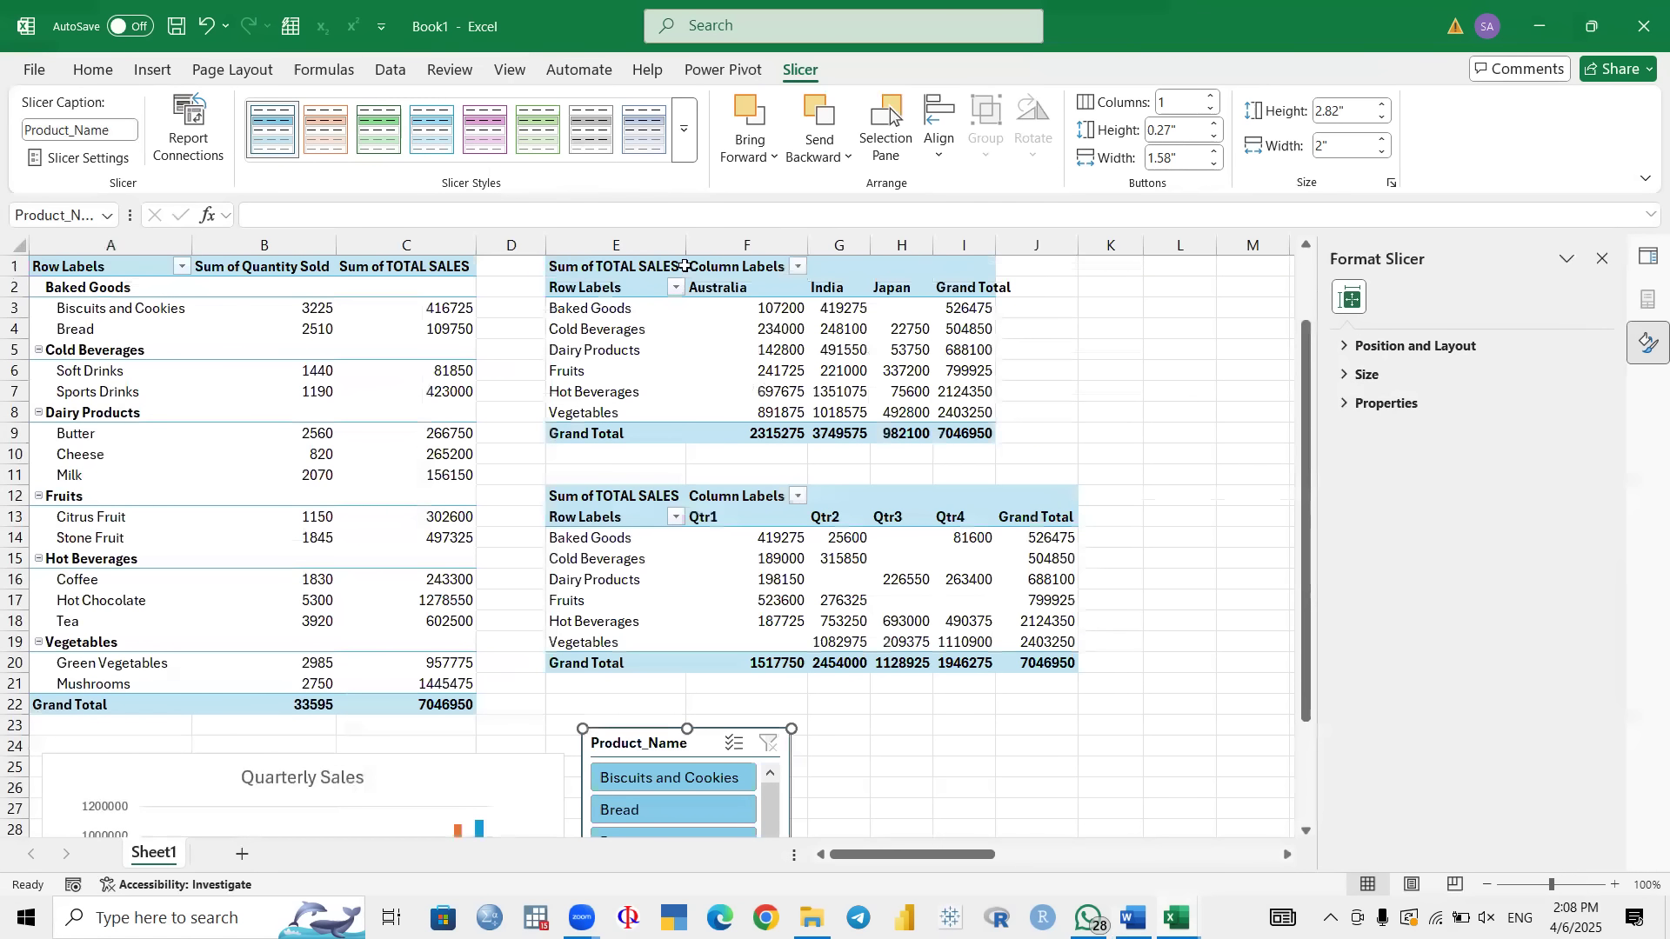
pyautogui.click(602, 274)
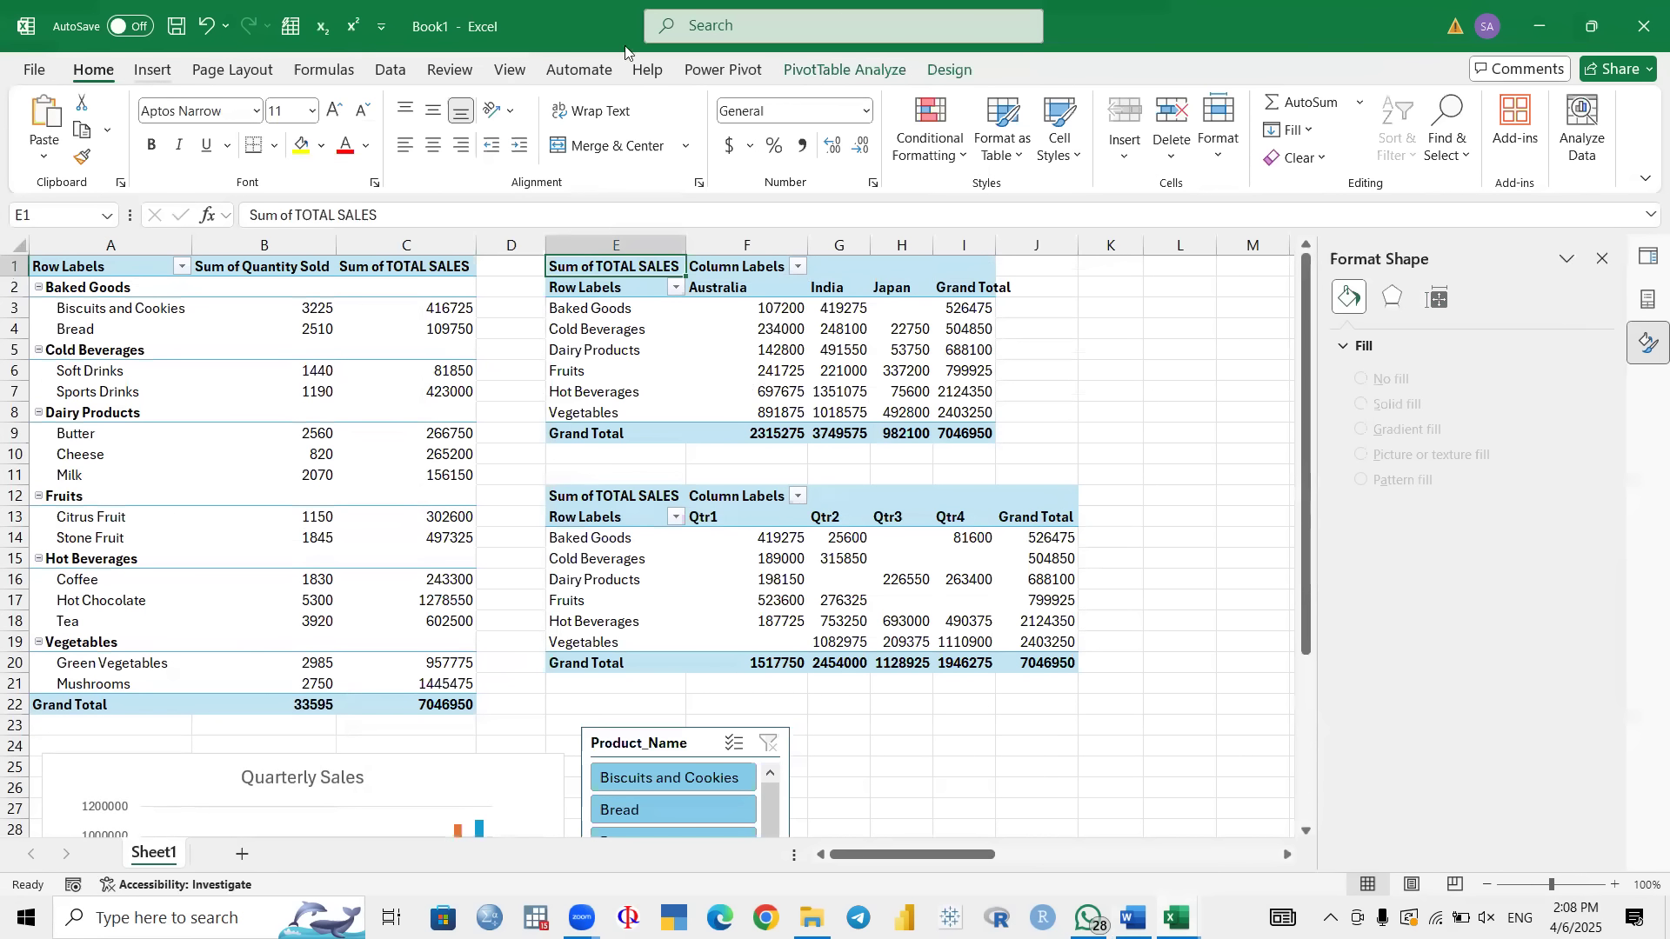
pyautogui.click(830, 71)
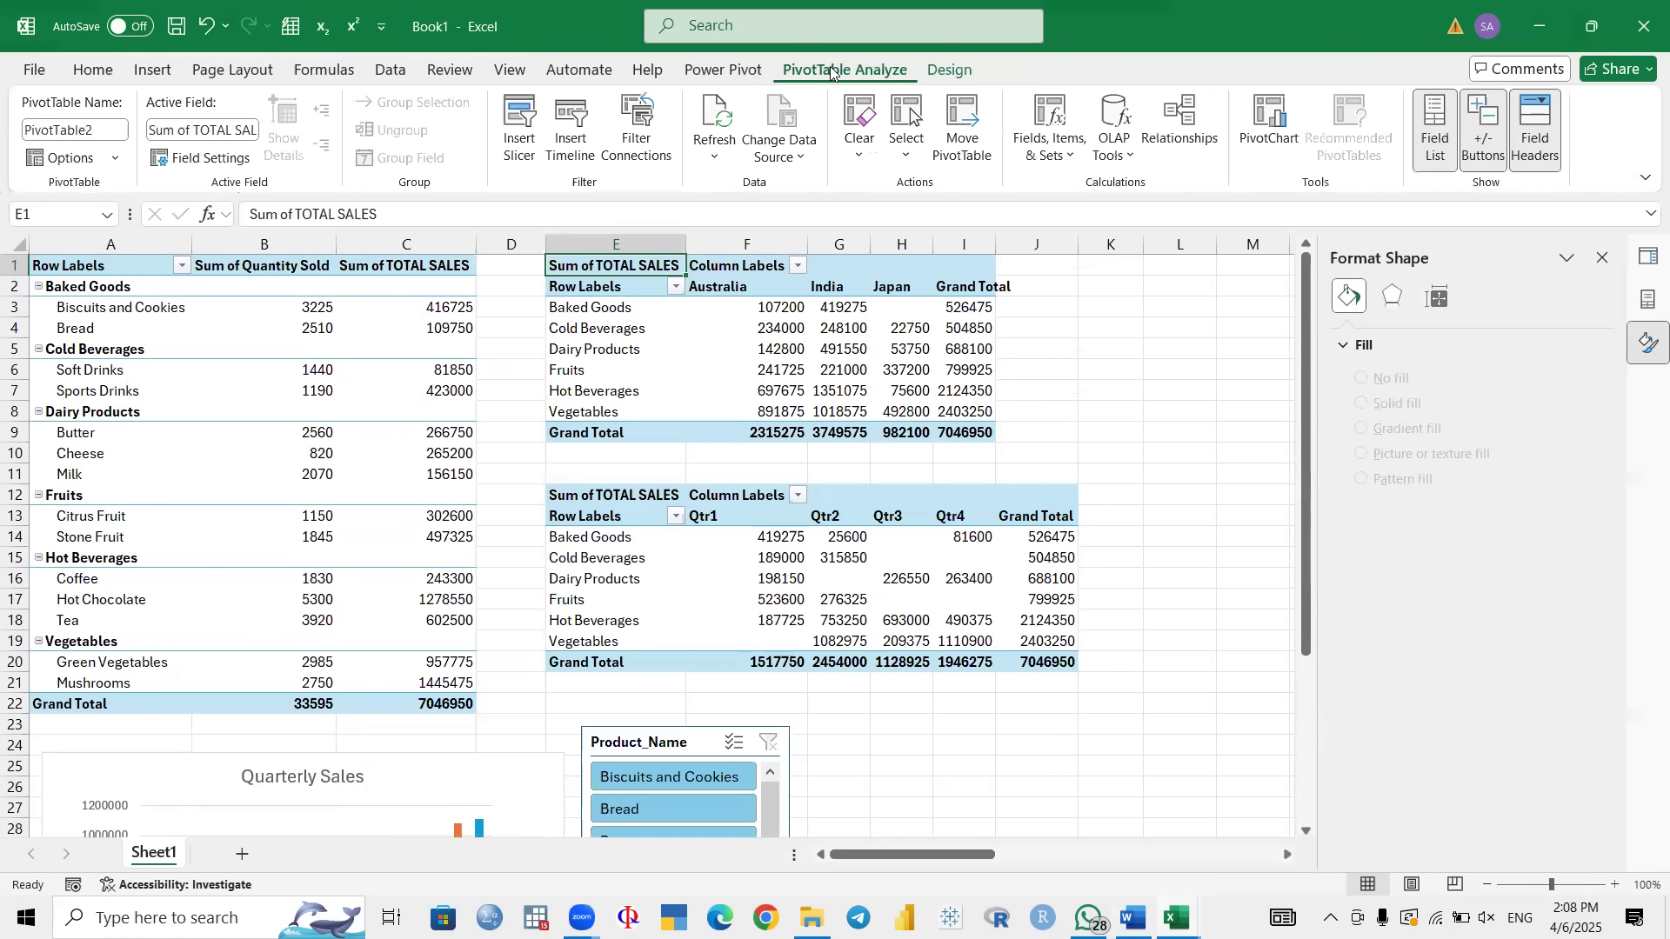
pyautogui.click(1272, 128)
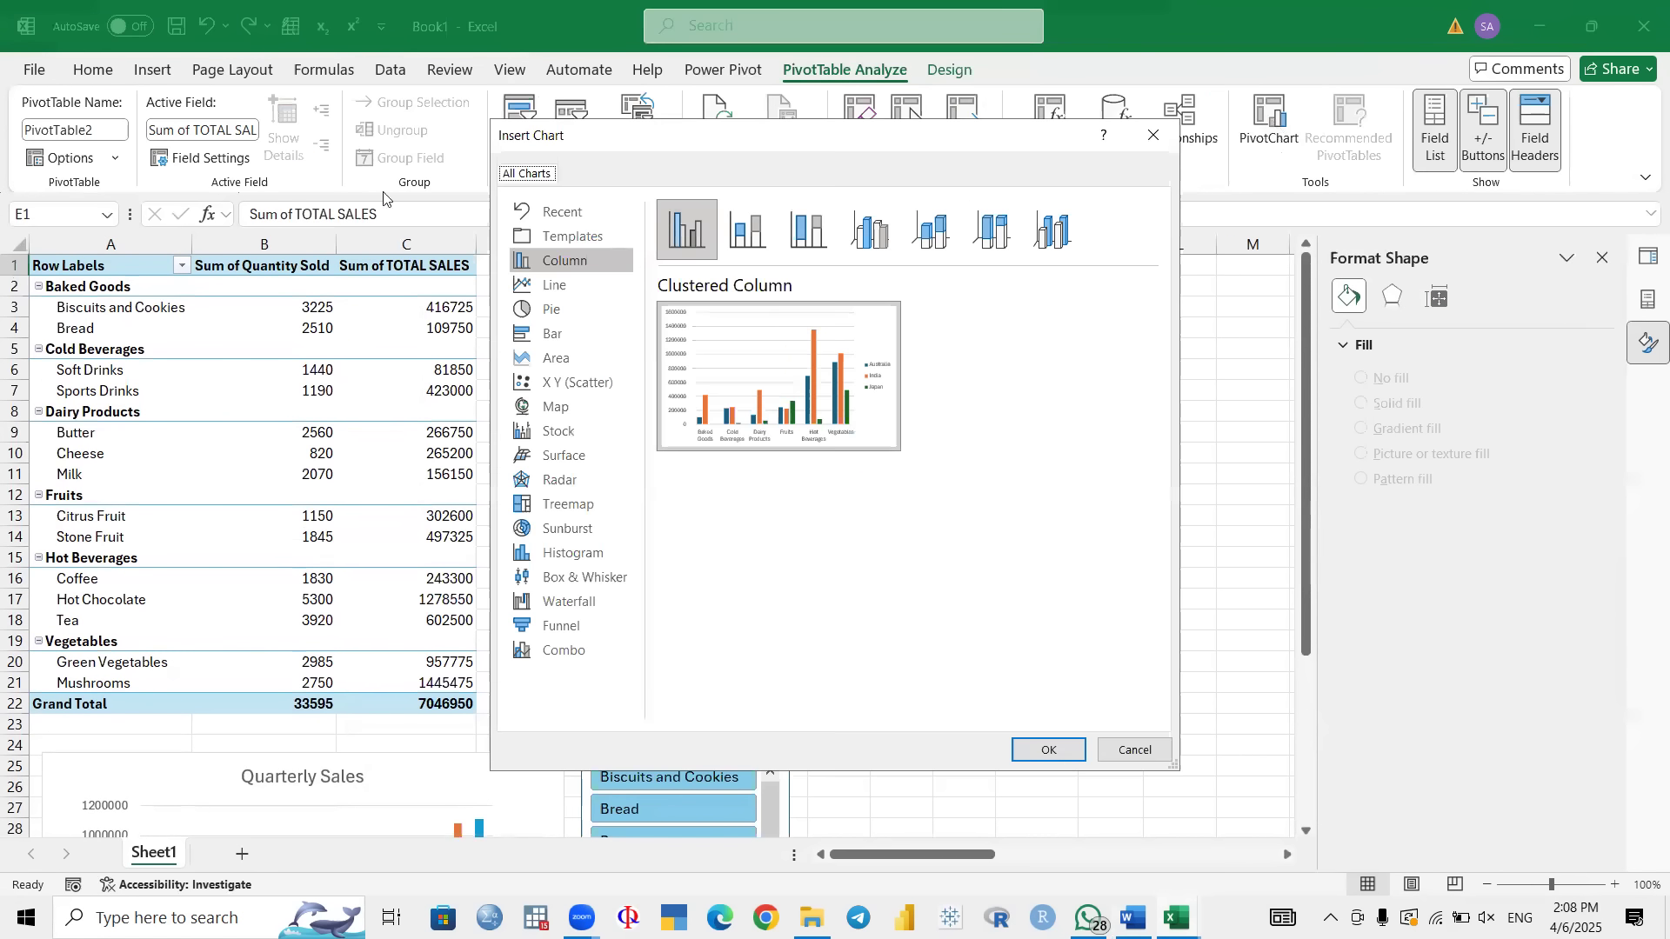
pyautogui.click(560, 311)
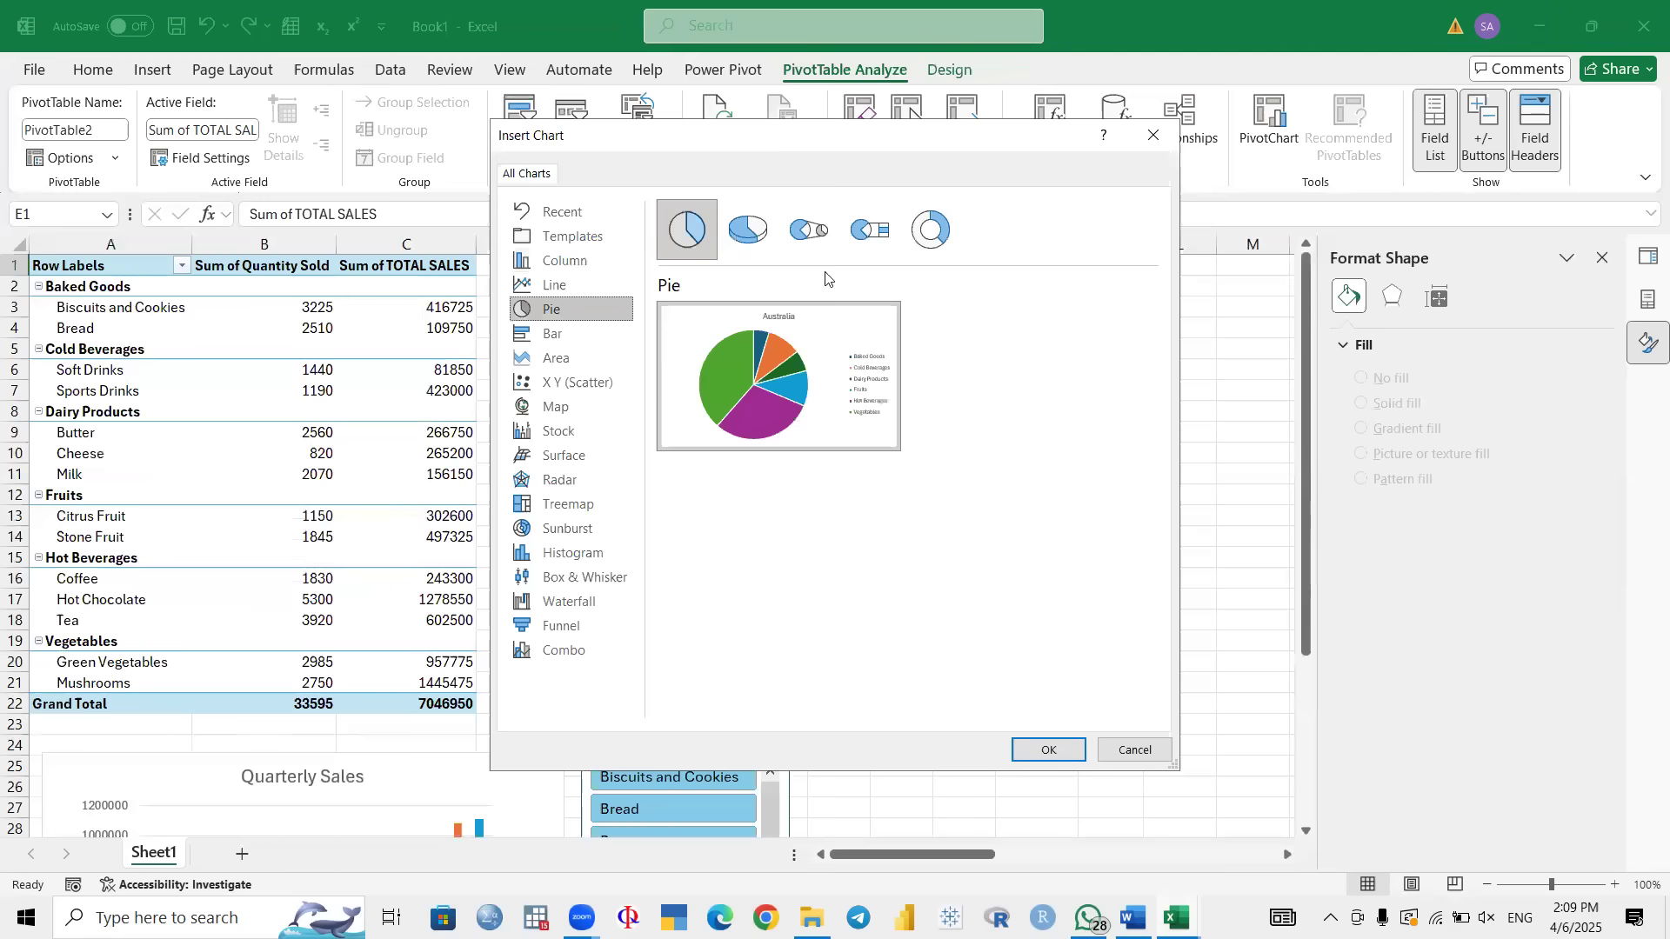
pyautogui.moveTo(790, 381)
pyautogui.press('Return')
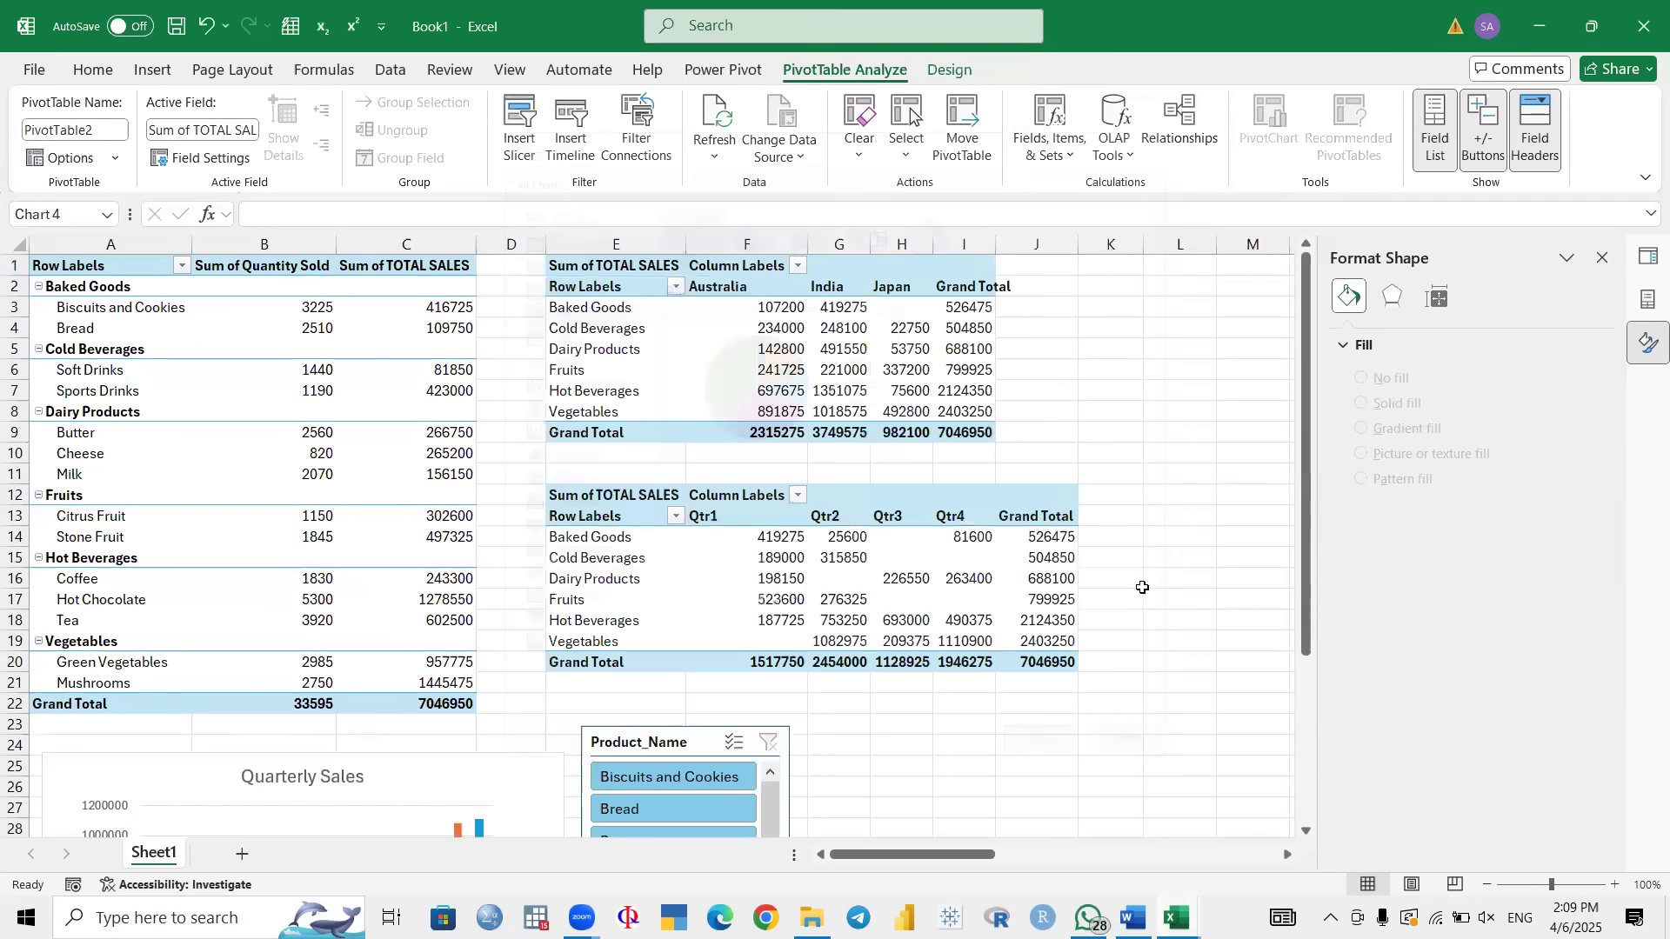
# Step: Place the pie chart beside the Product_Name slicer and hide all of its field buttons
pyautogui.moveTo(780, 450); pyautogui.dragTo(903, 567)
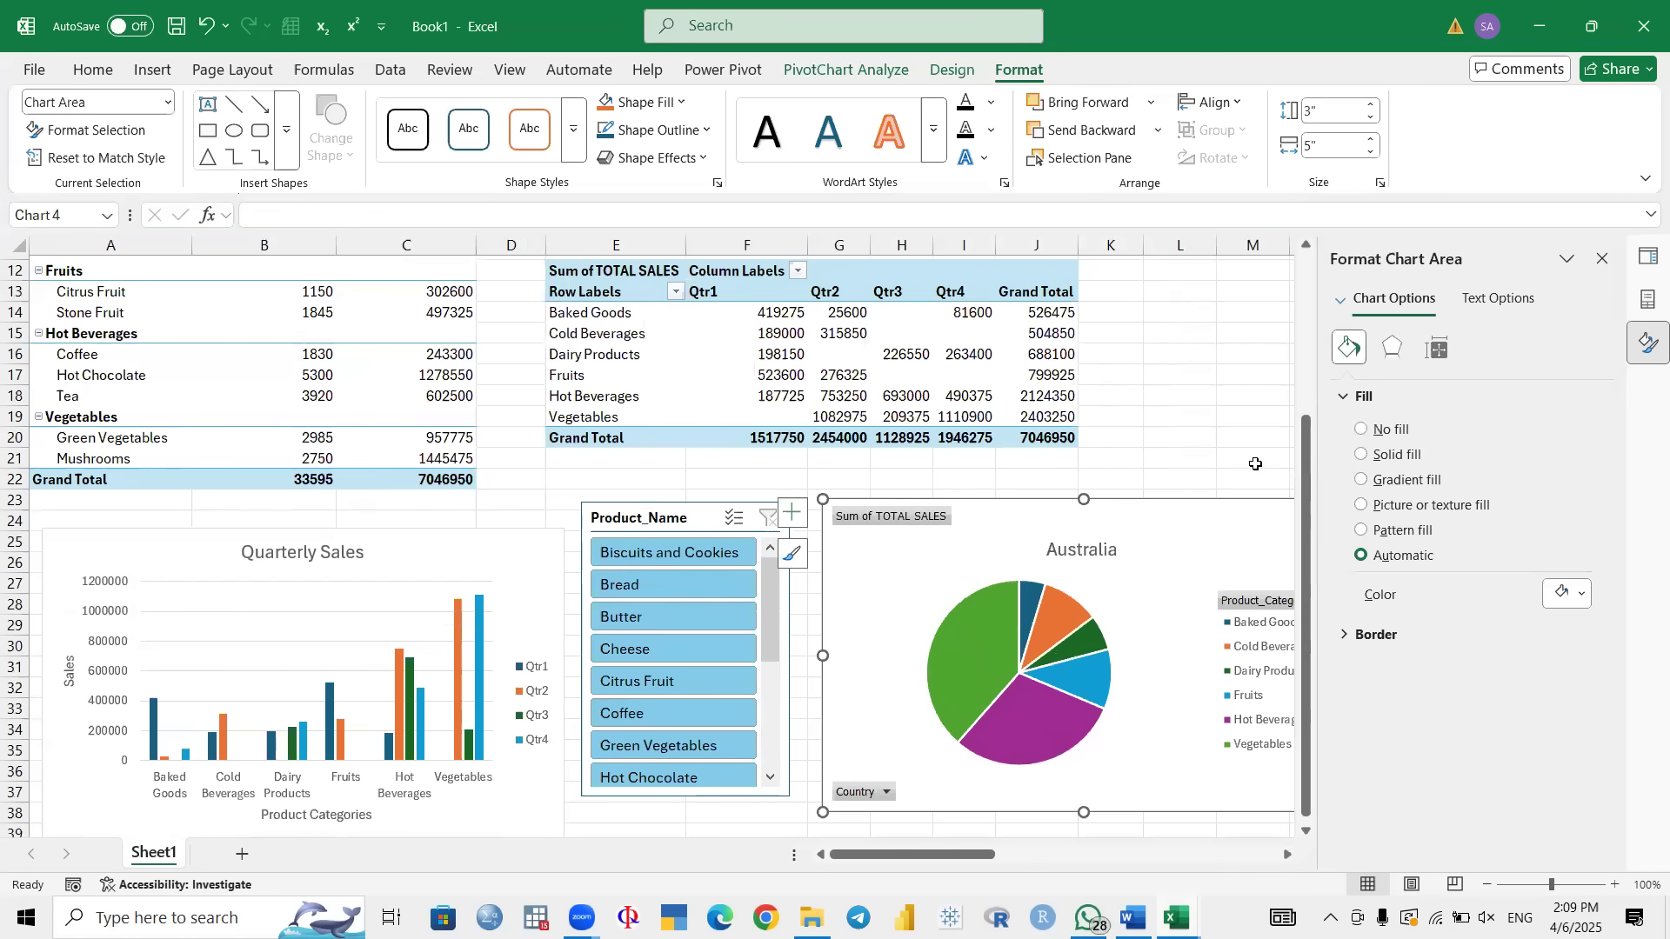
pyautogui.scroll(-2, 1051, 384)
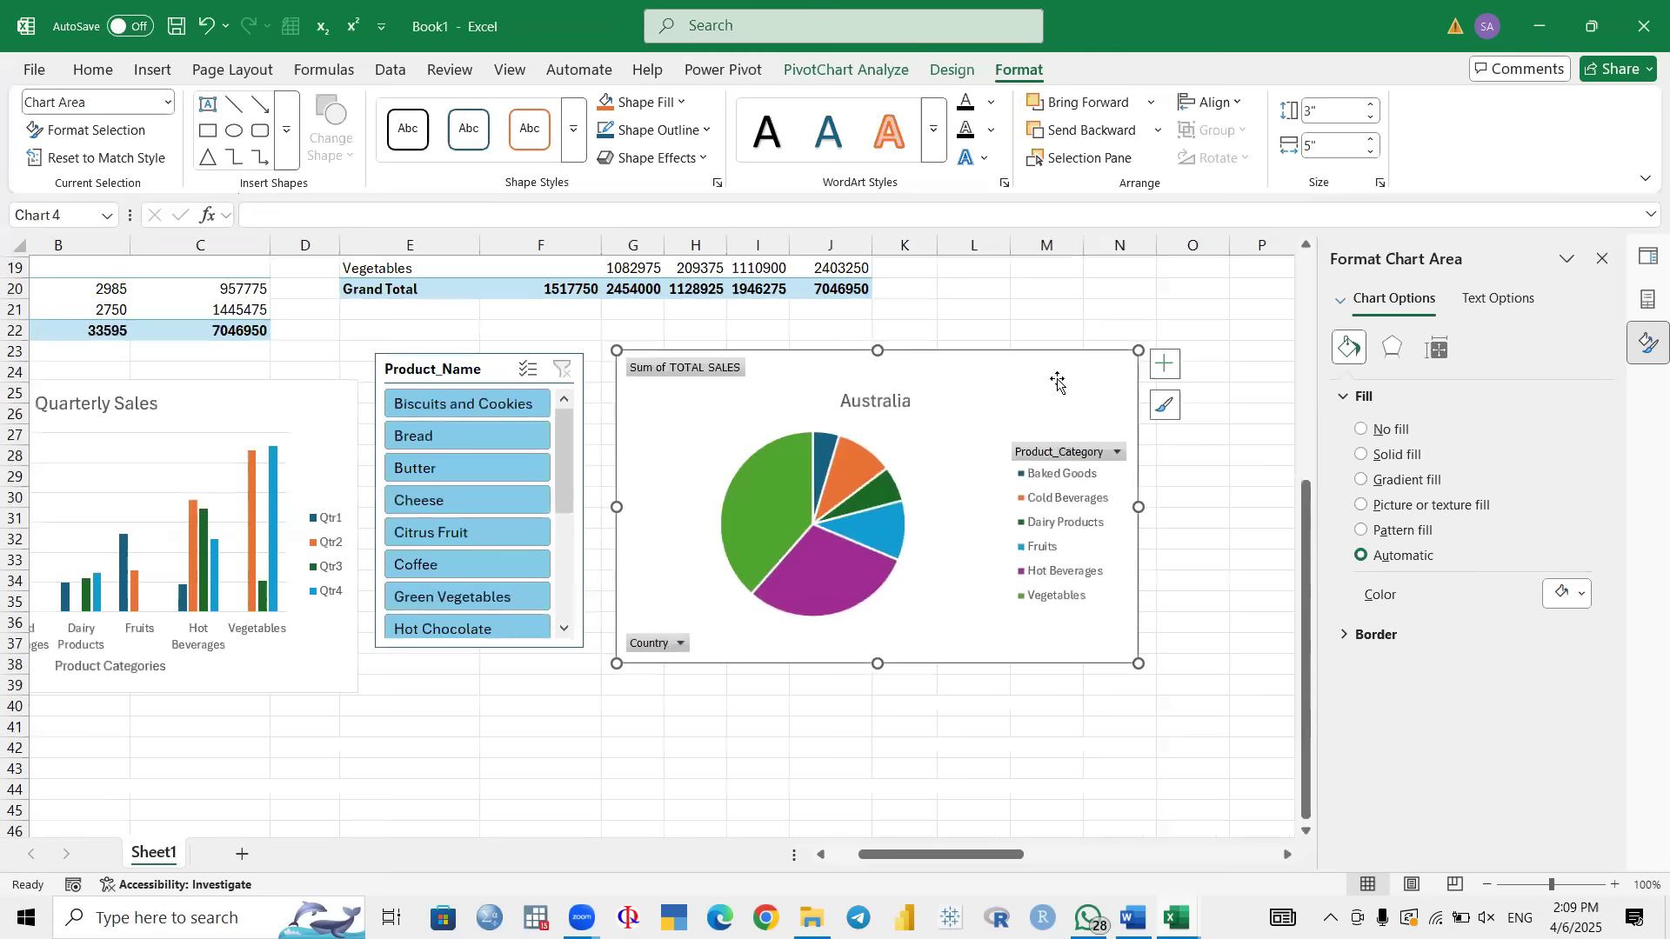
pyautogui.click(828, 69)
pyautogui.click(1226, 131)
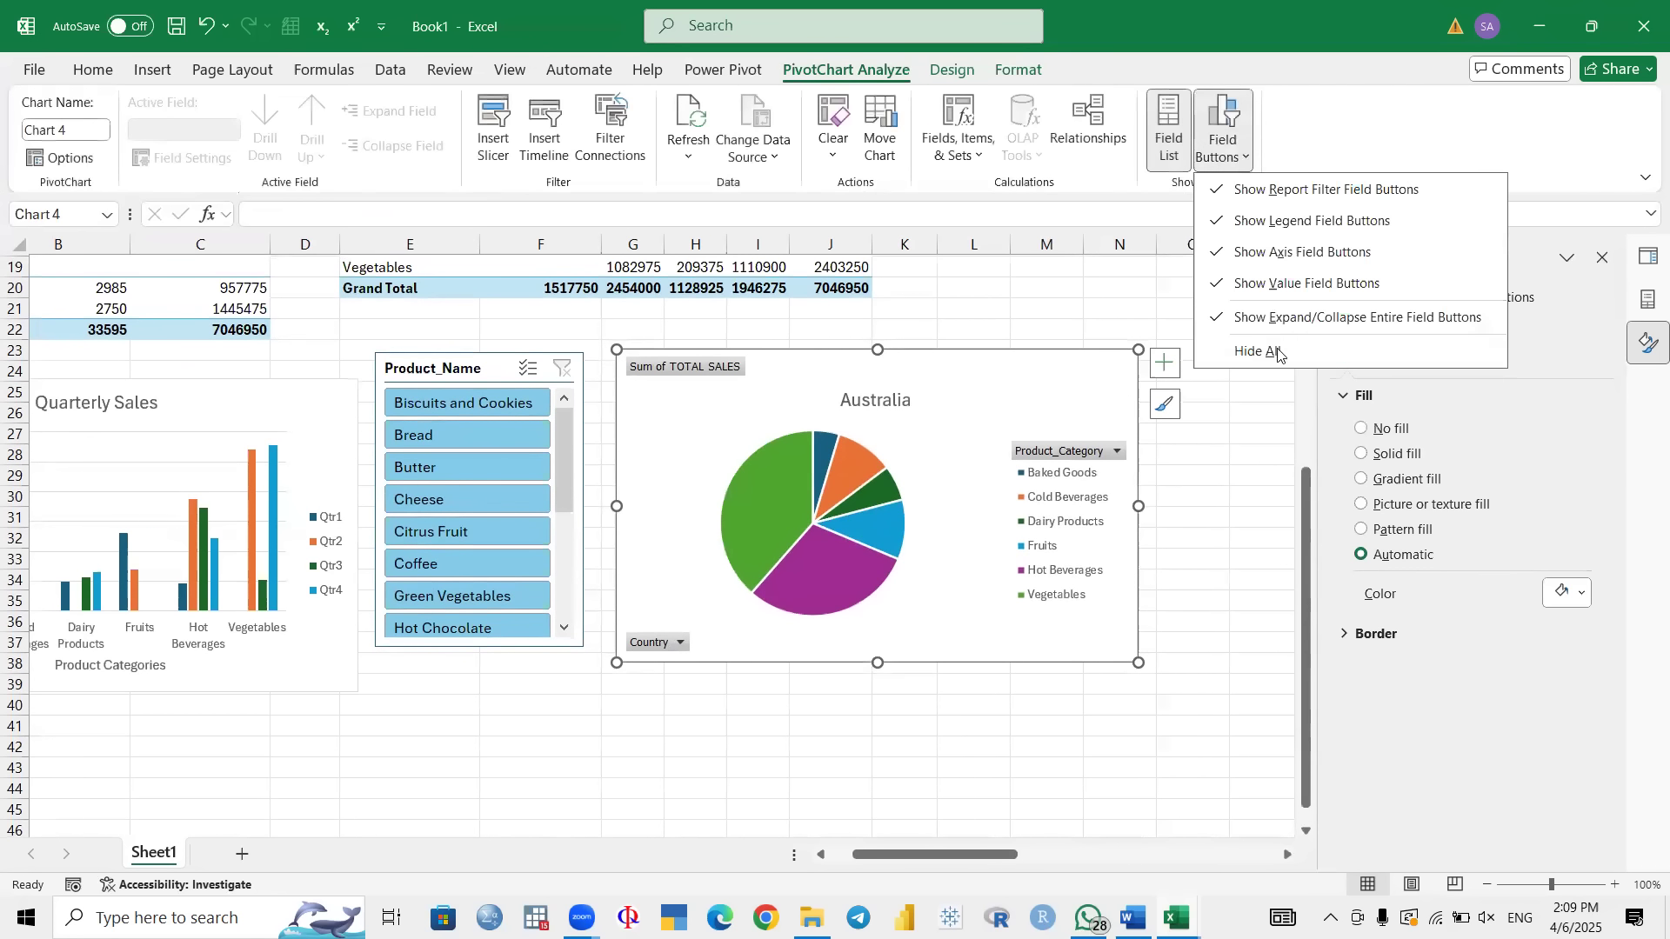
pyautogui.click(1283, 352)
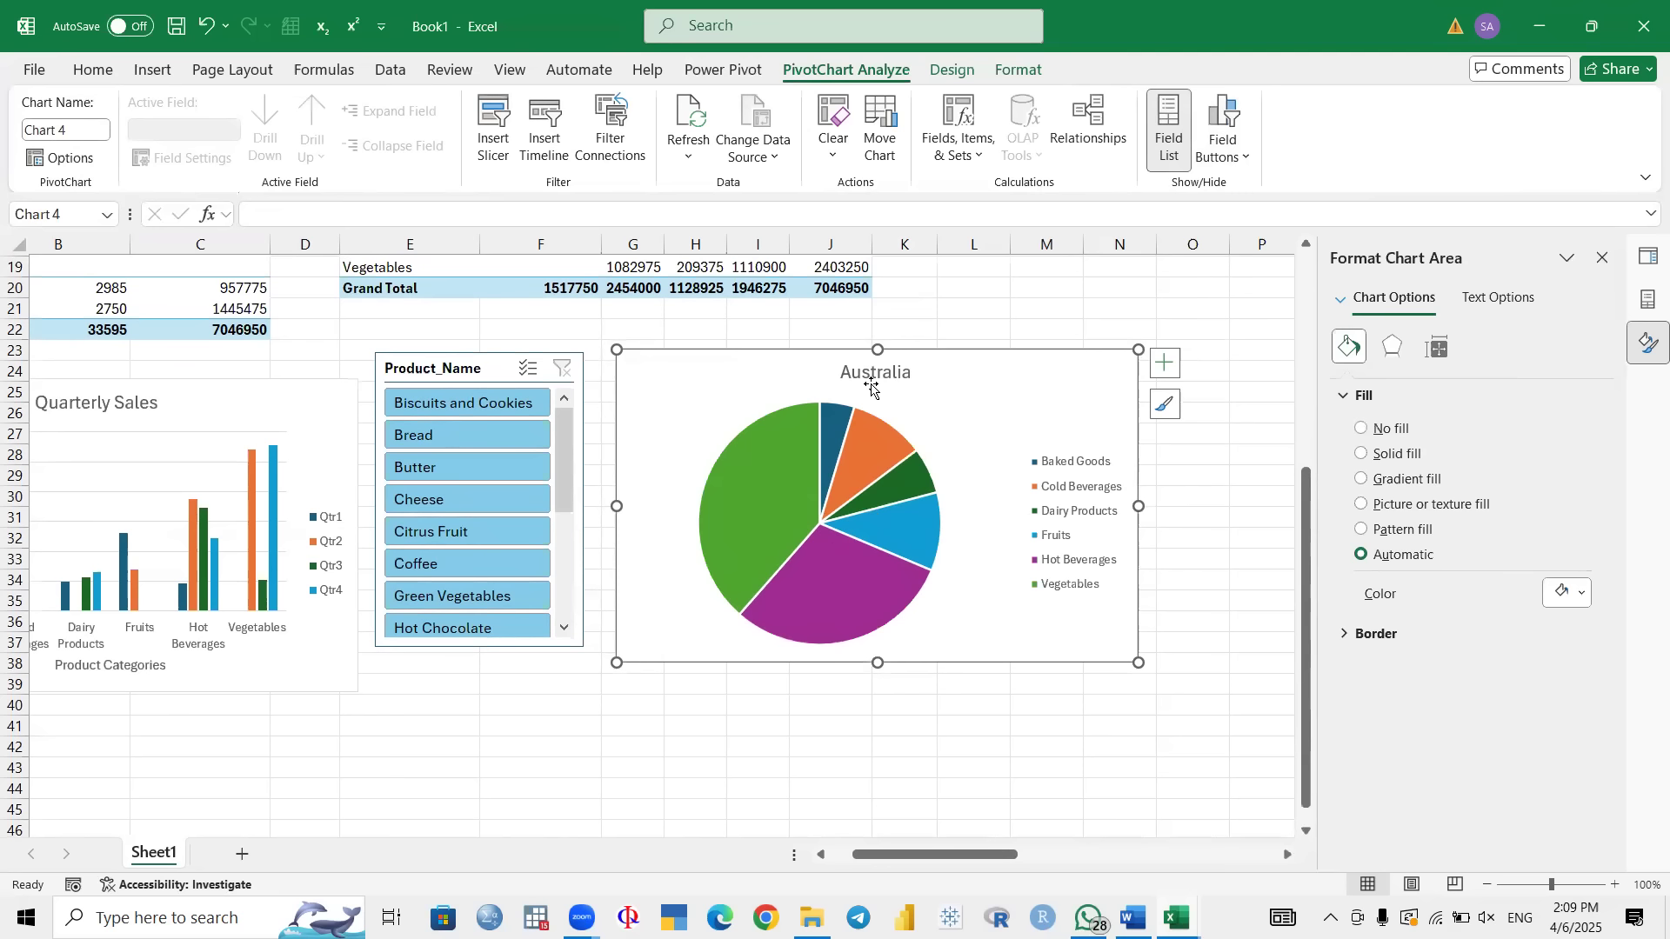
# Step: Add data labels to the pie chart that show percentages instead of values
pyautogui.click(1167, 371)
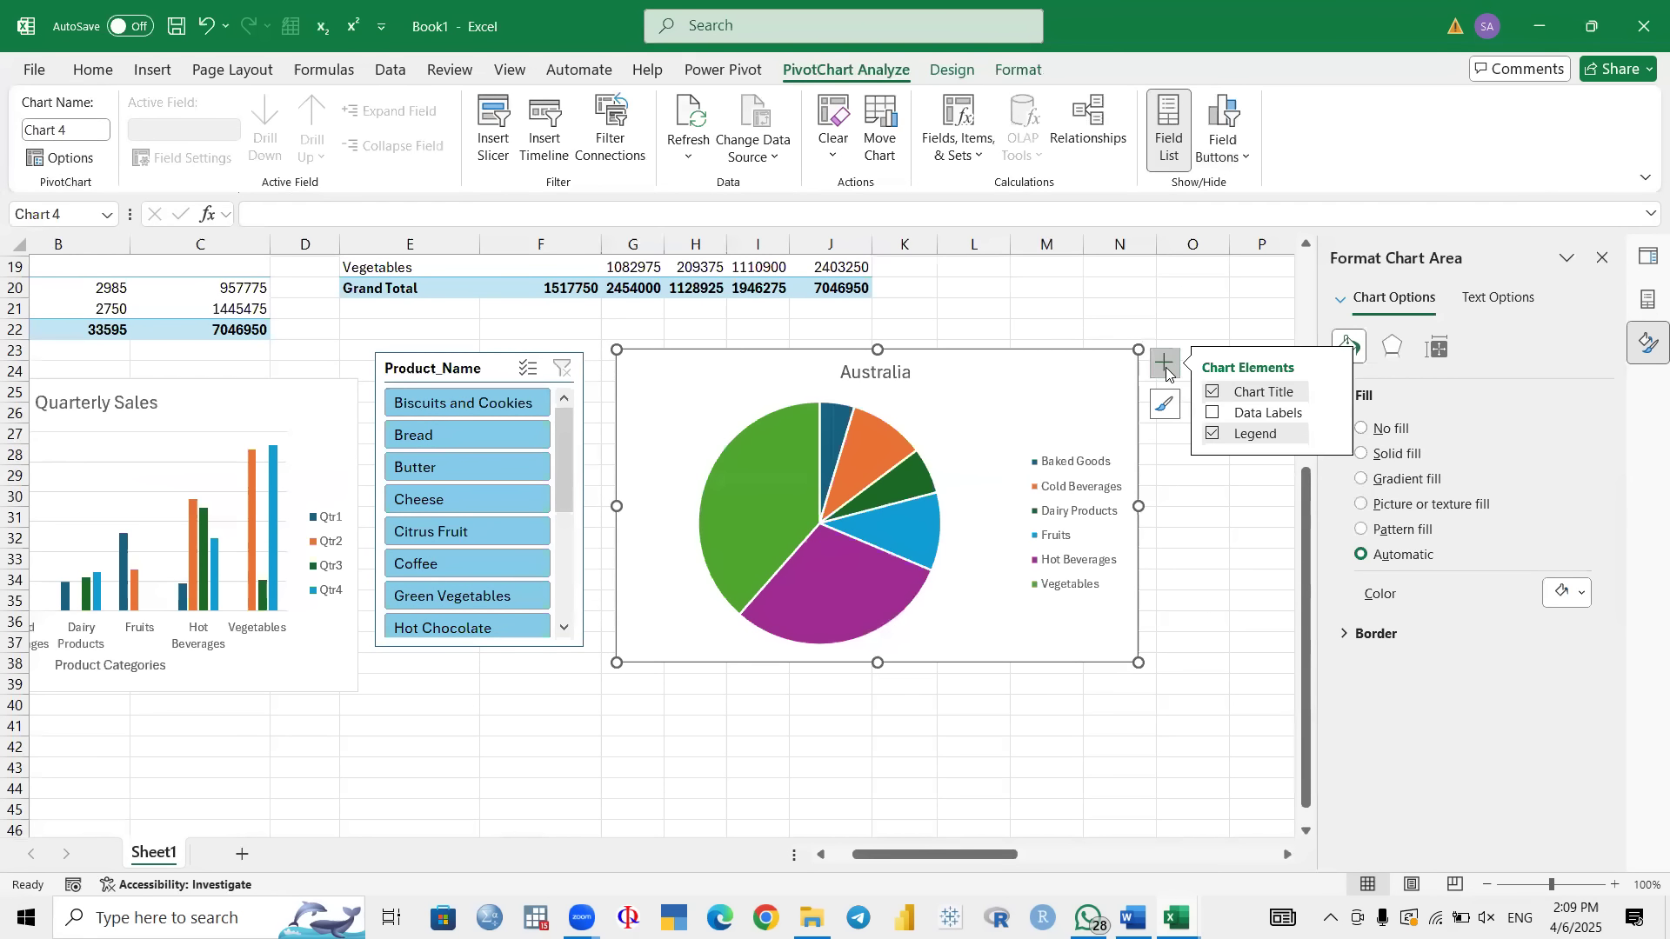
pyautogui.click(1210, 416)
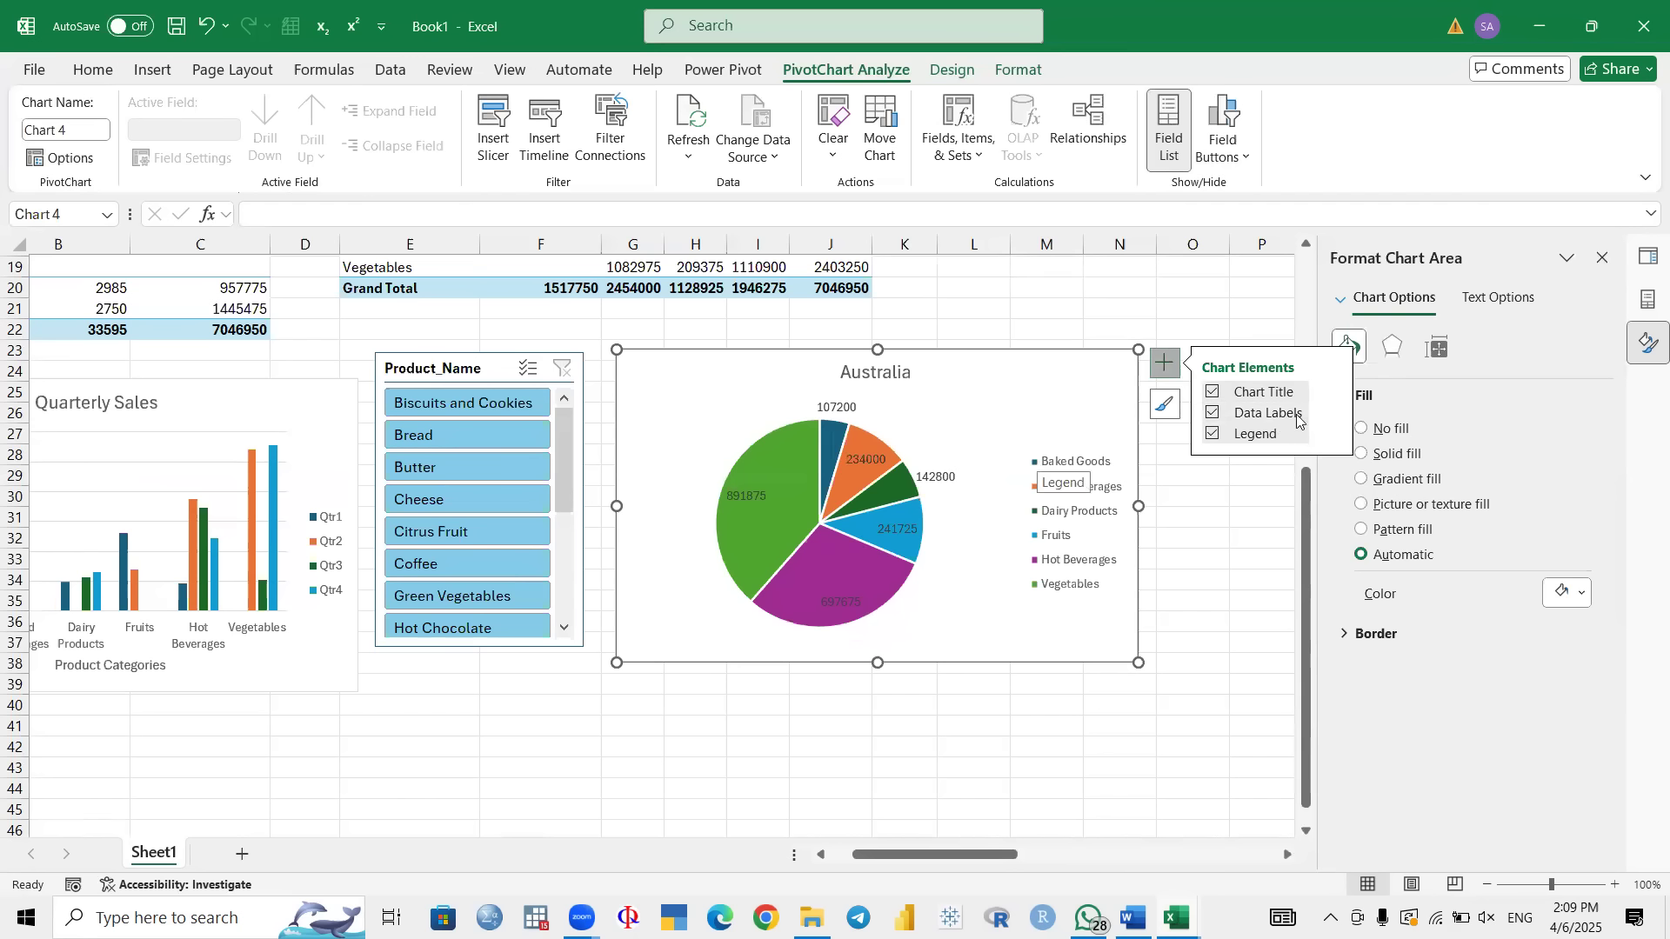
pyautogui.click(1332, 415)
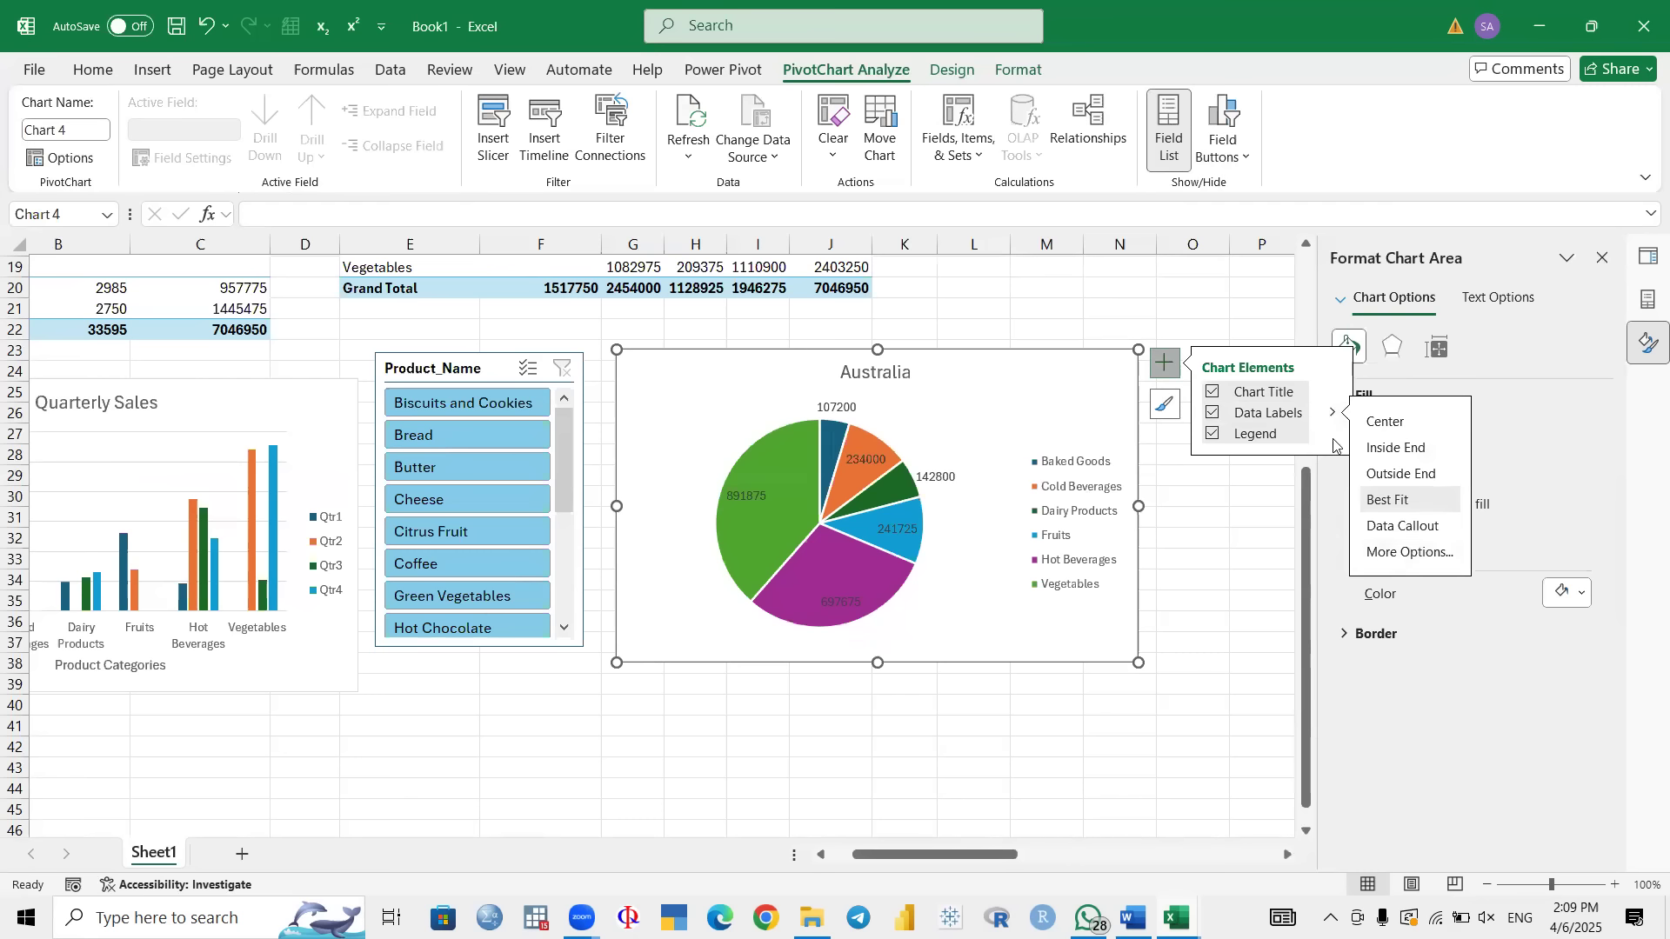
pyautogui.click(1418, 552)
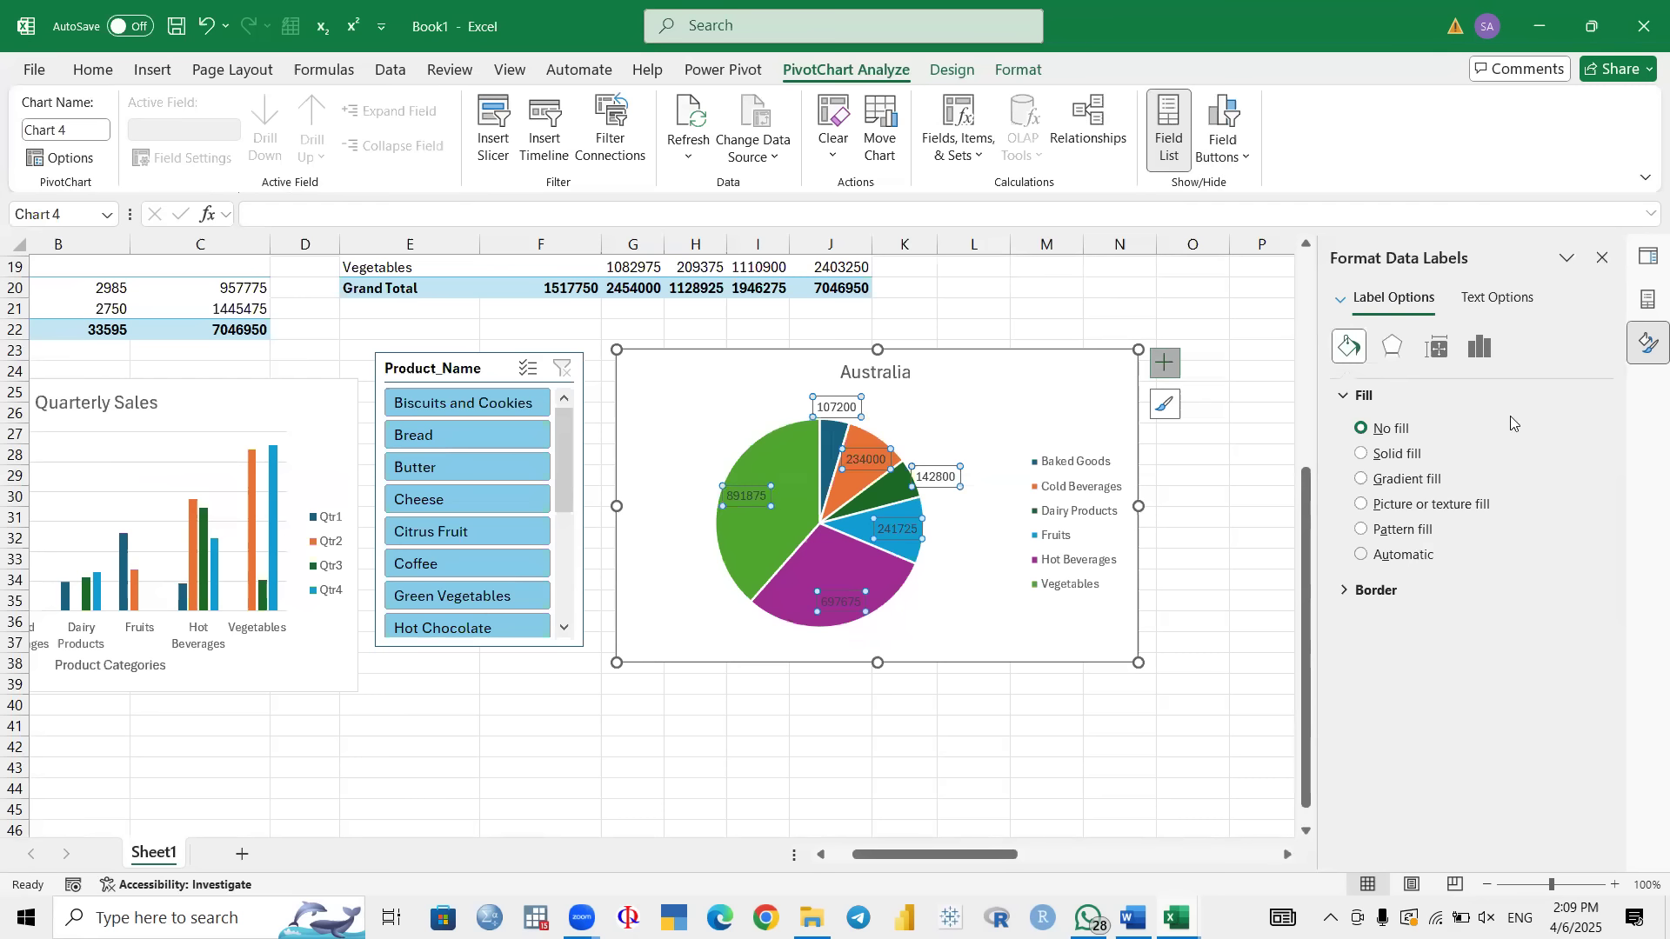
pyautogui.click(1406, 350)
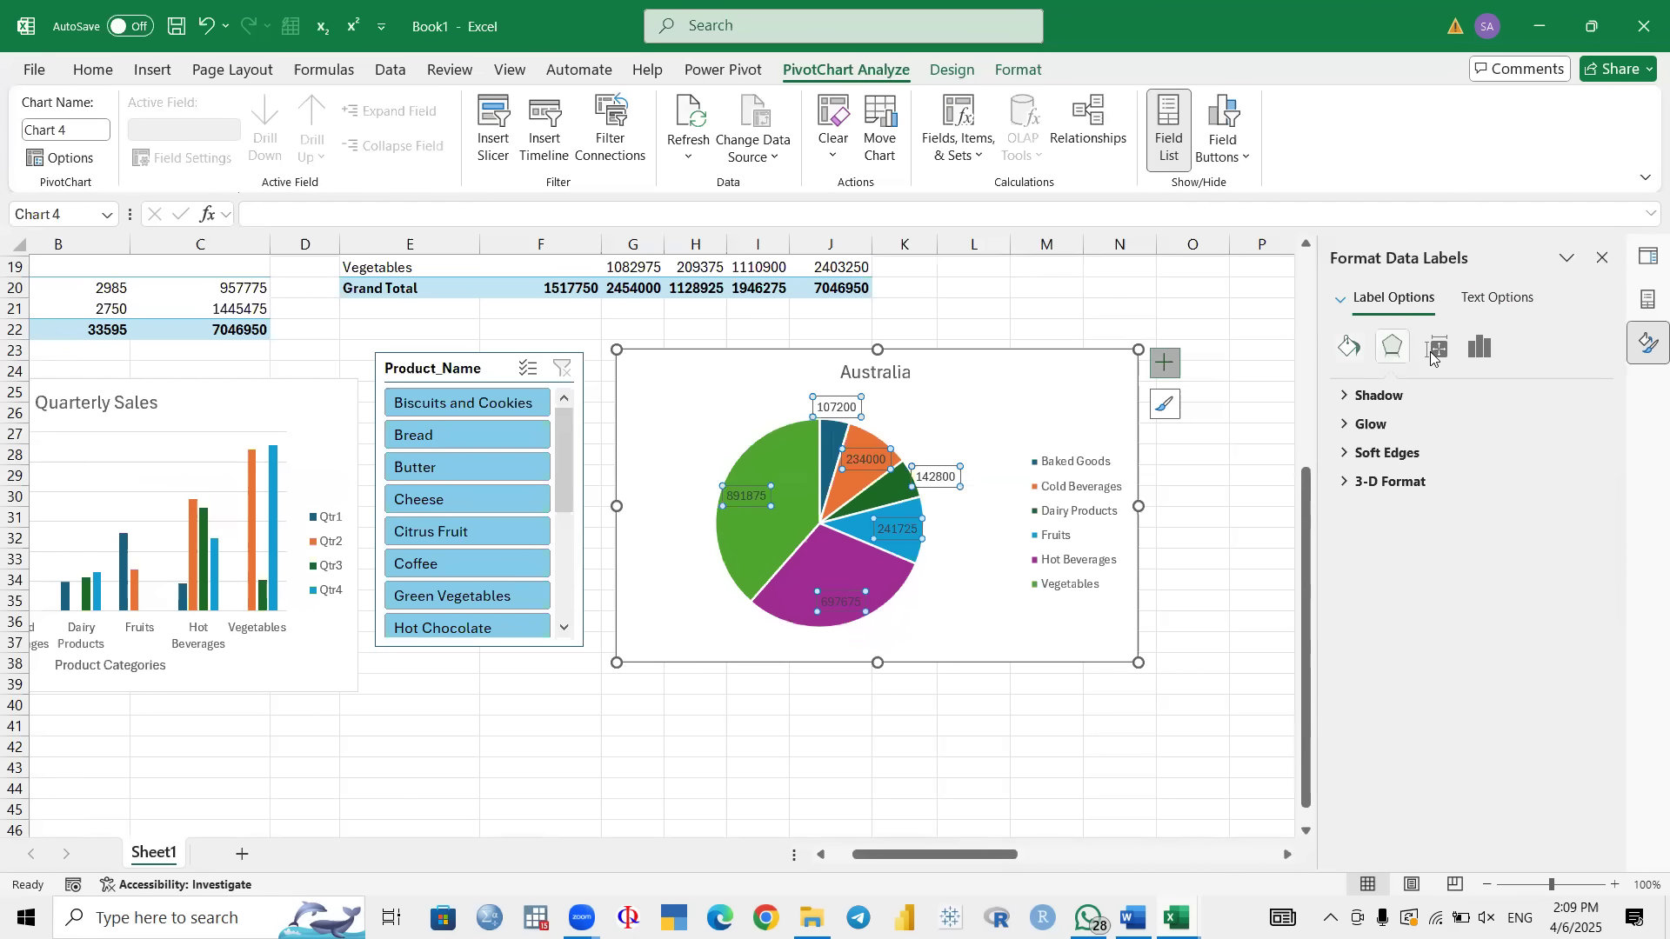
pyautogui.click(1438, 347)
pyautogui.click(1481, 346)
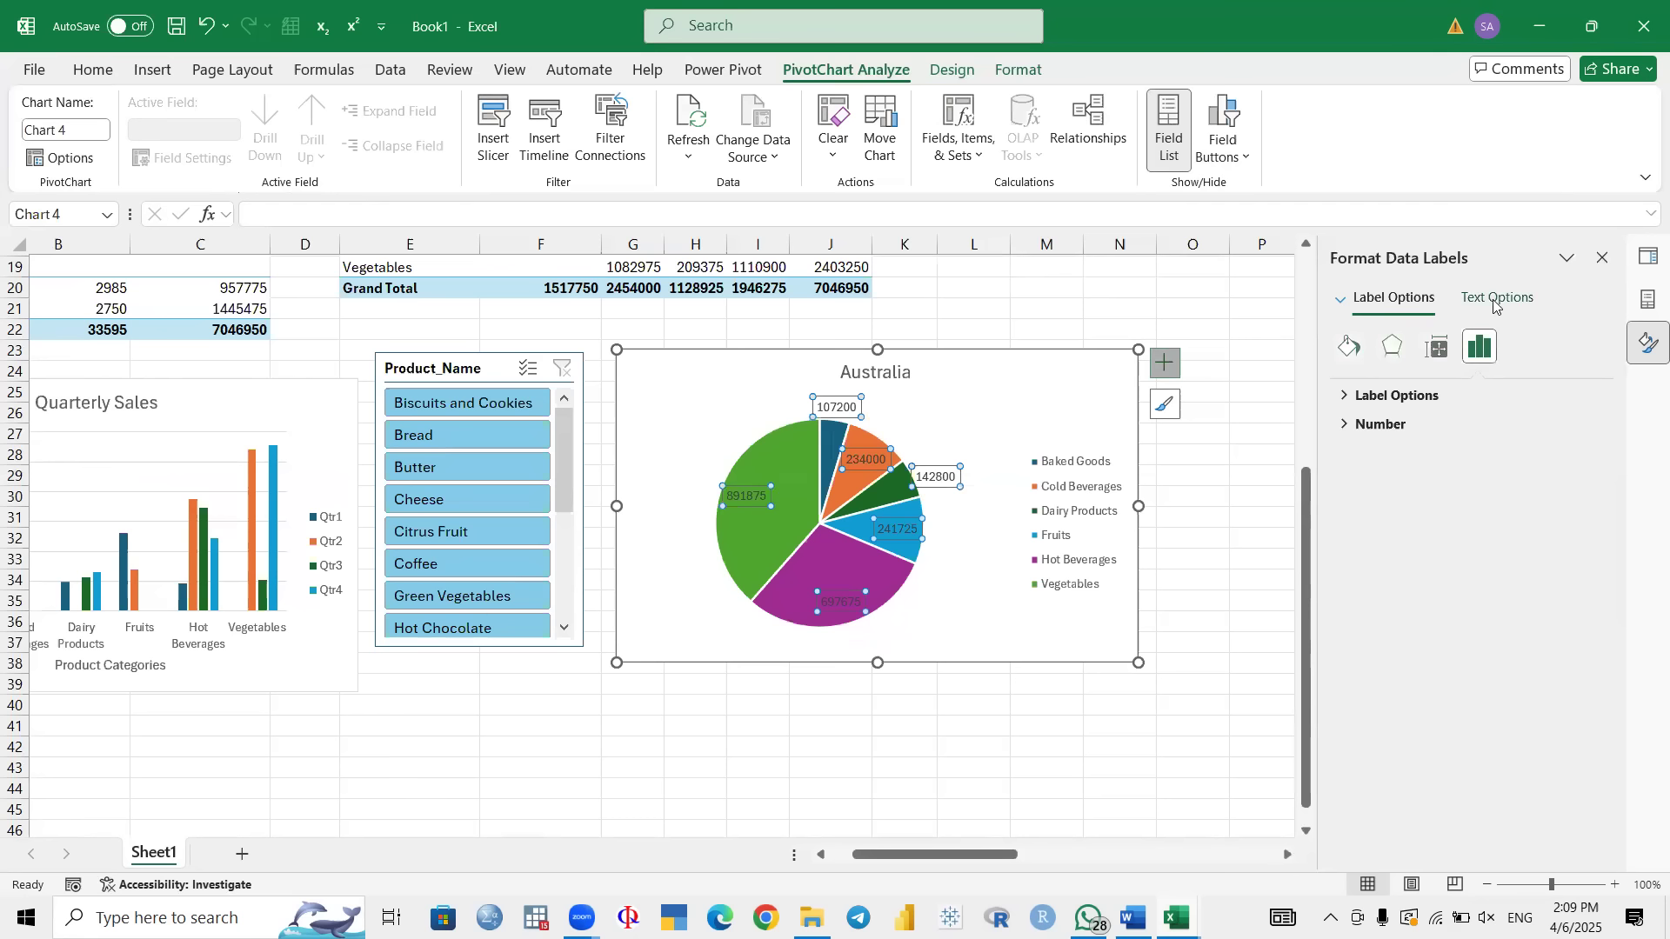
pyautogui.click(1383, 398)
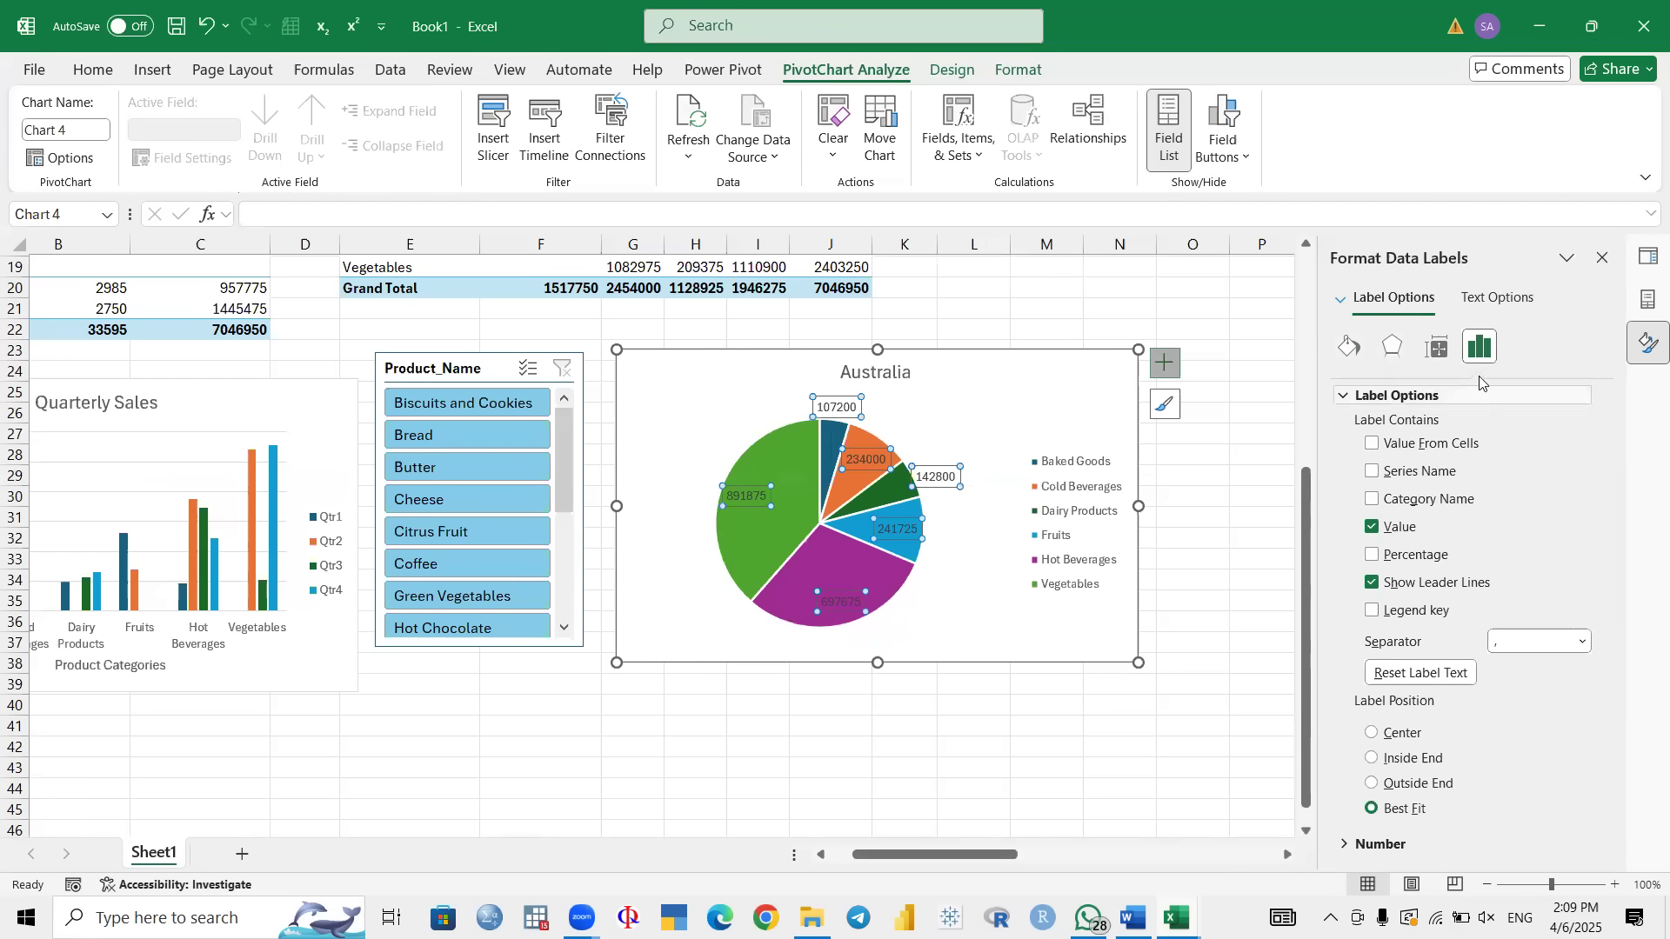
pyautogui.click(1373, 556)
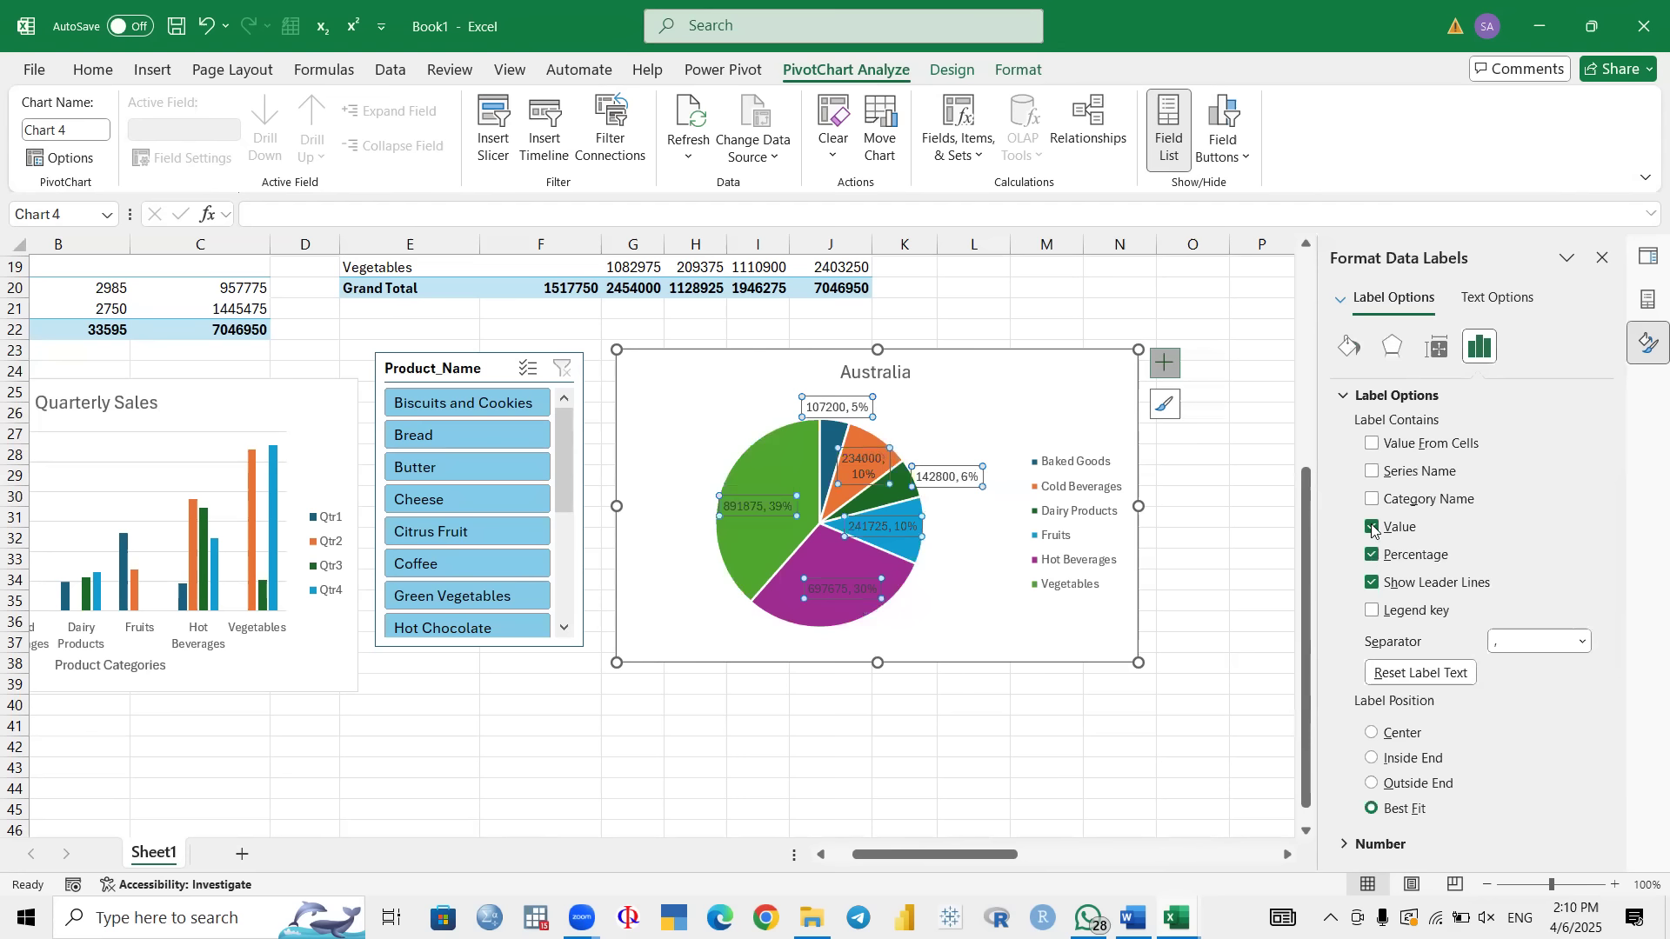
pyautogui.click(1374, 528)
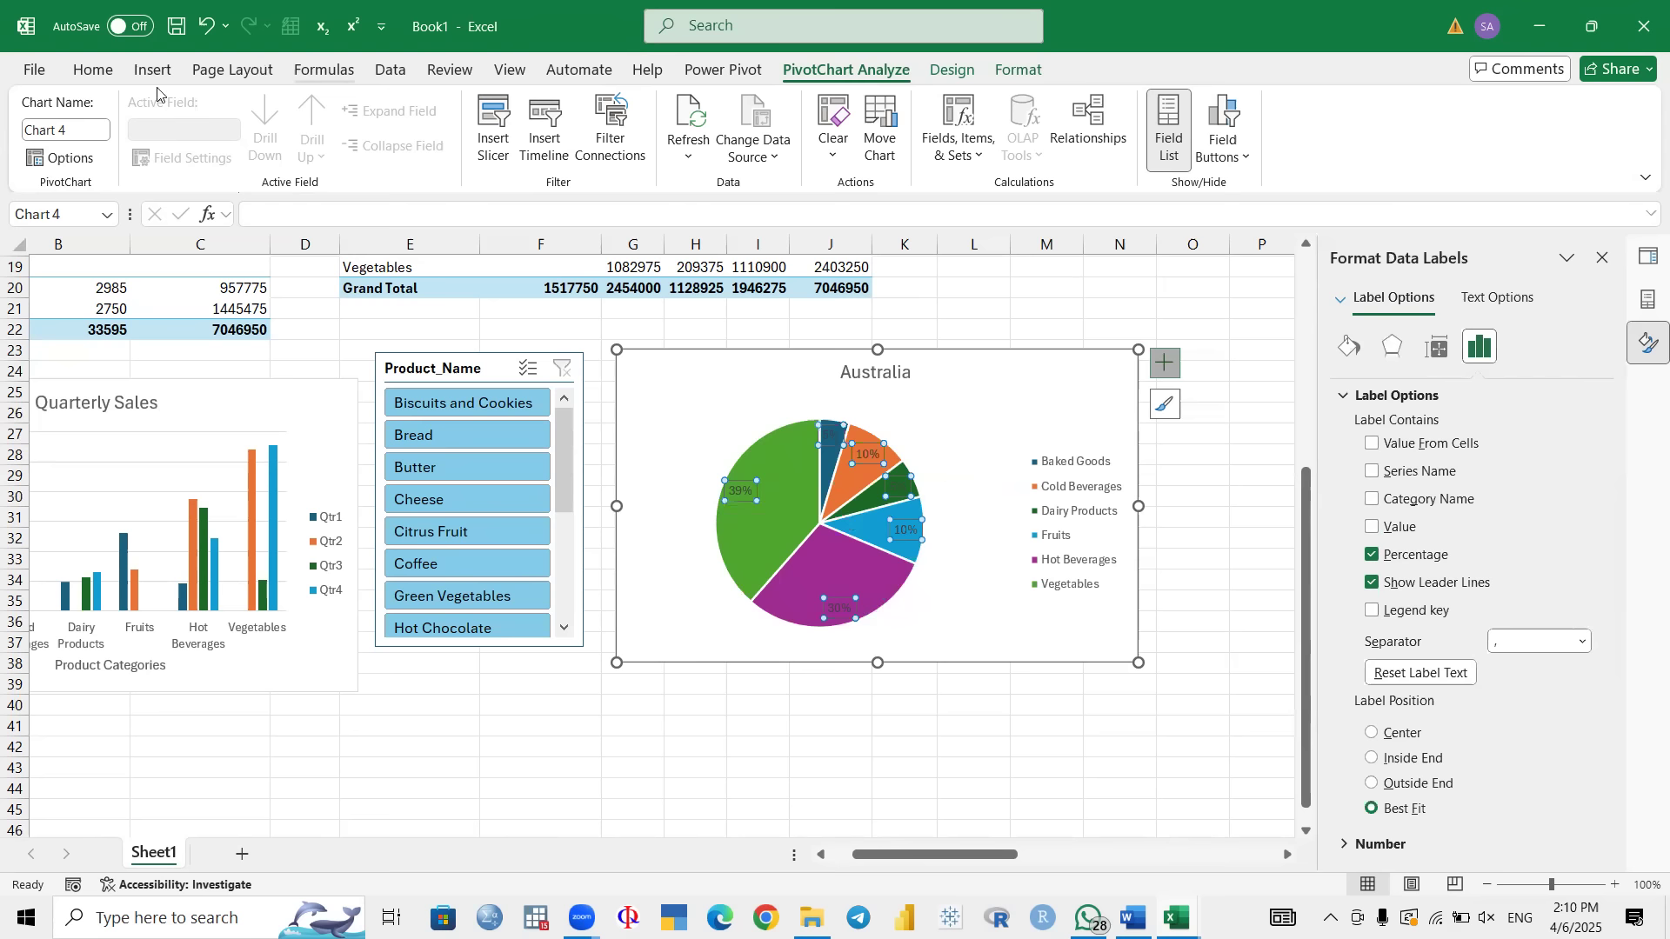
# Step: Open the font color choices for the pie chart's percentage labels
pyautogui.click(111, 71)
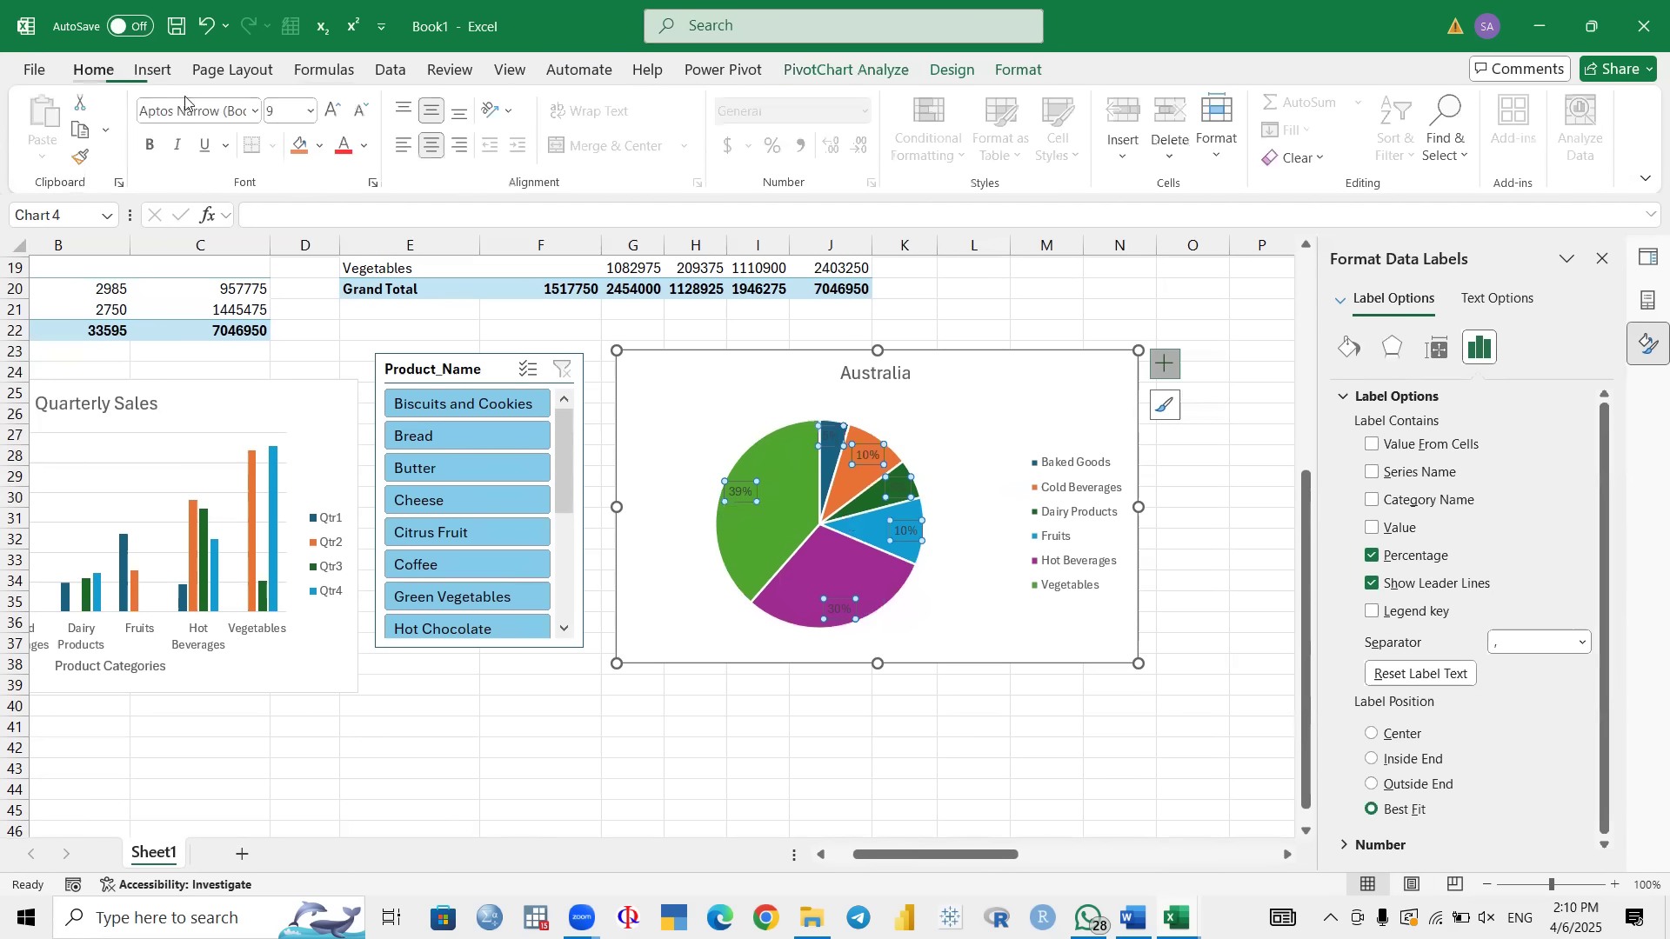
pyautogui.click(366, 145)
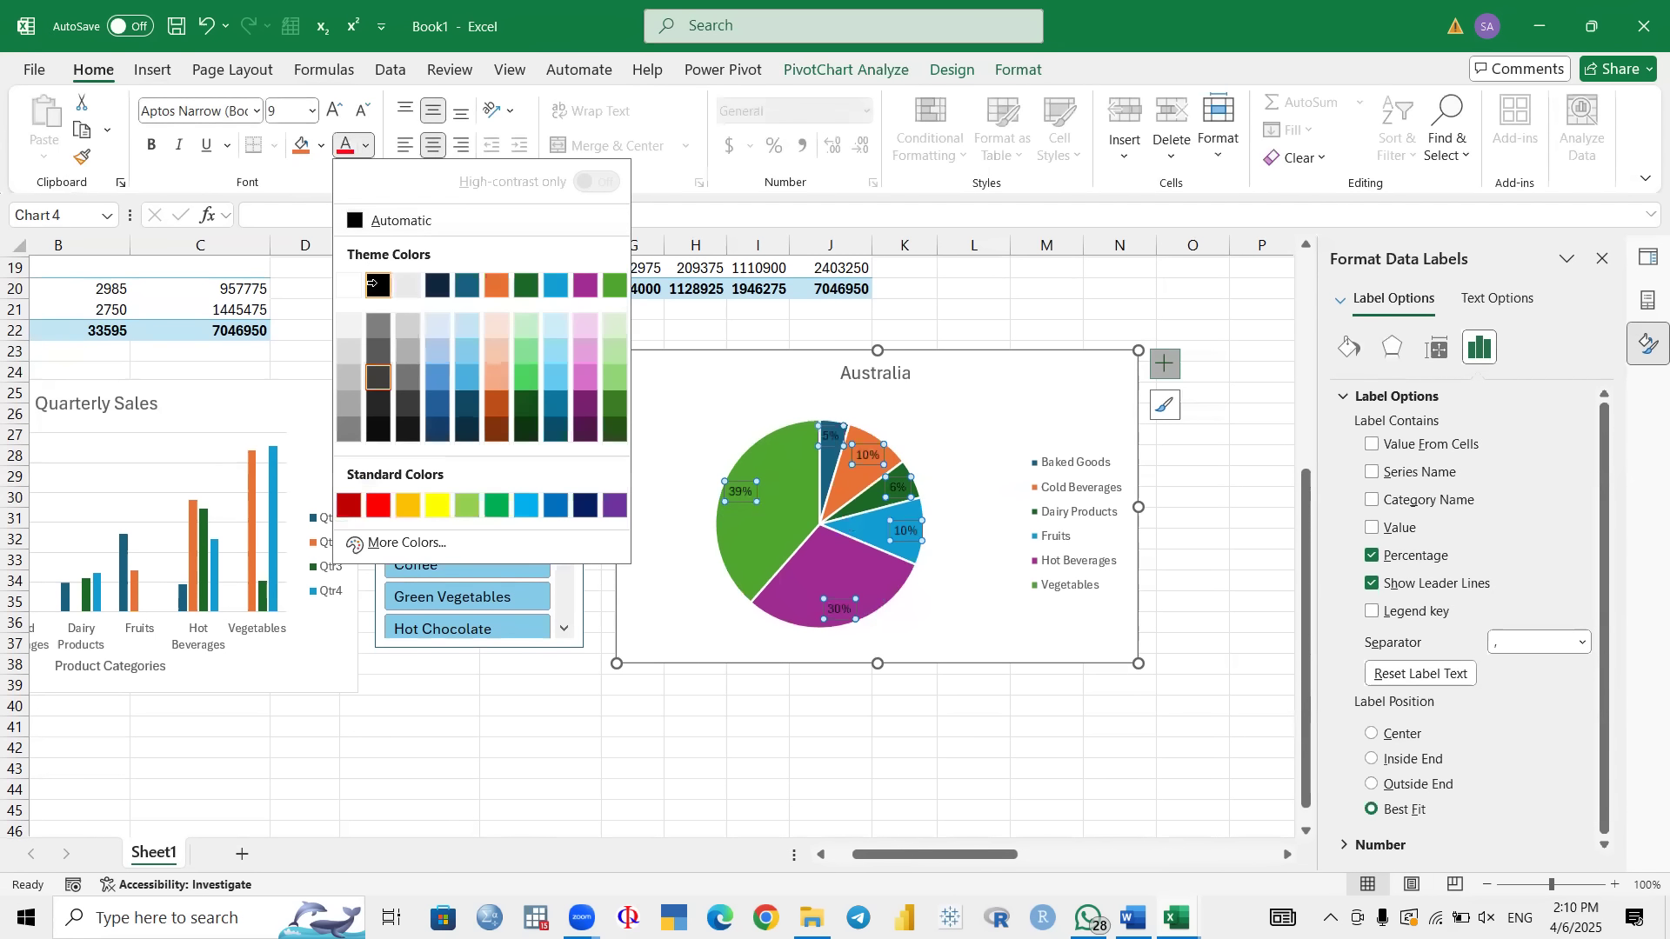
# Step: Format the percentage labels on the Australia pie chart in bold white
pyautogui.click(379, 287)
pyautogui.click(148, 148)
pyautogui.click(366, 147)
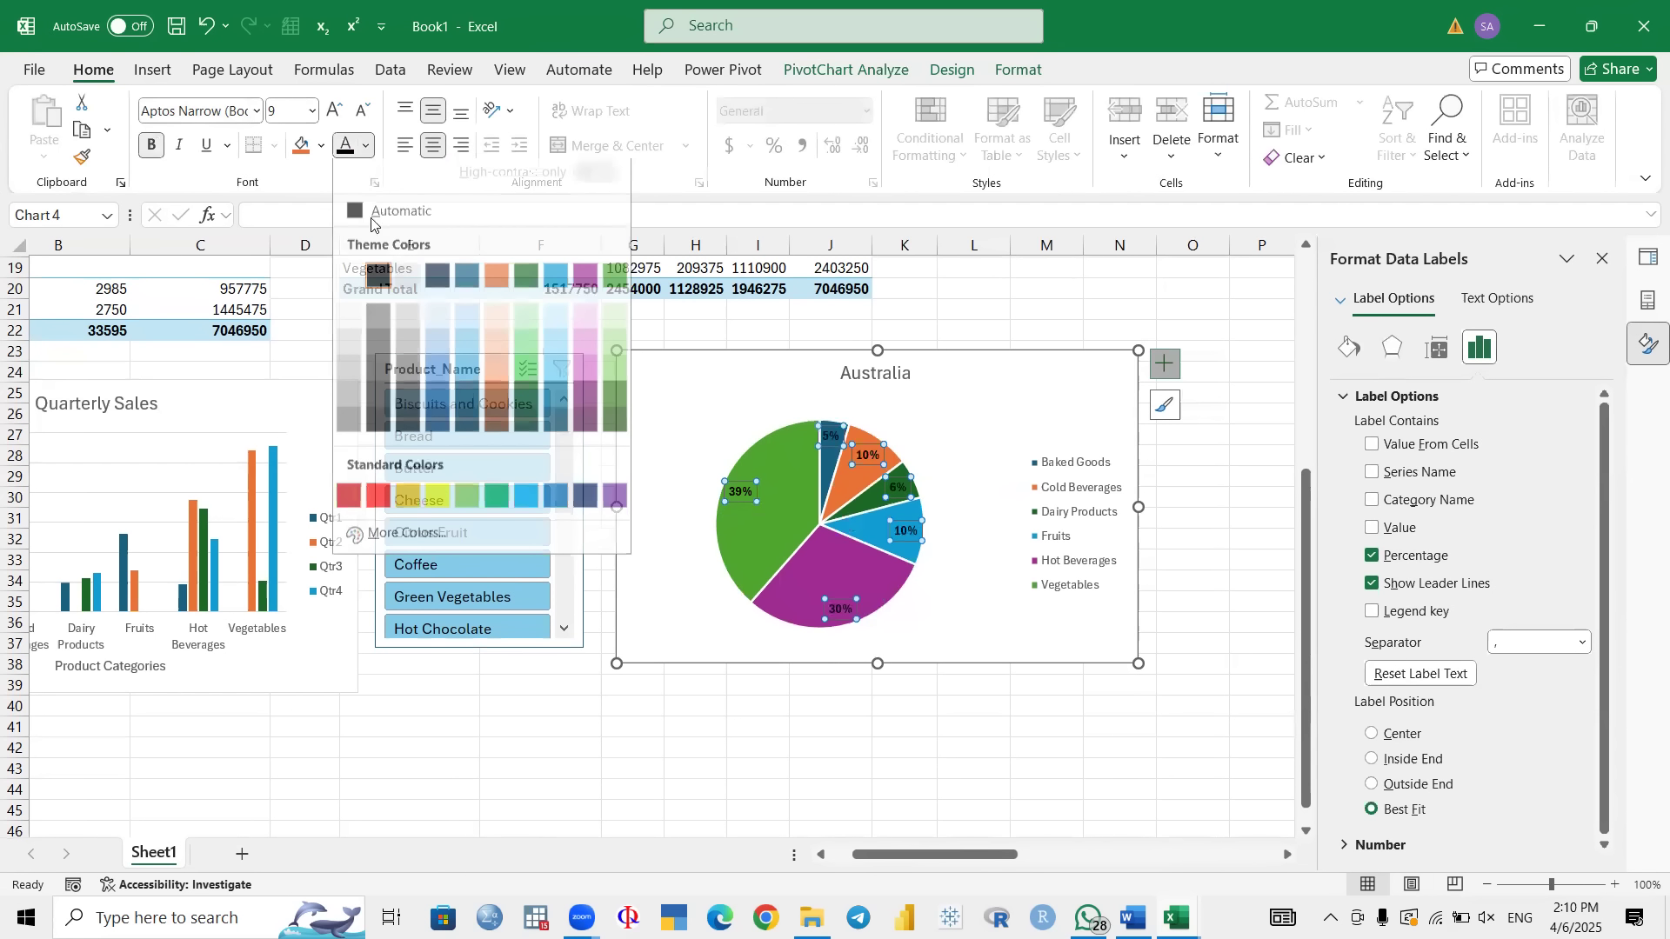
pyautogui.click(349, 287)
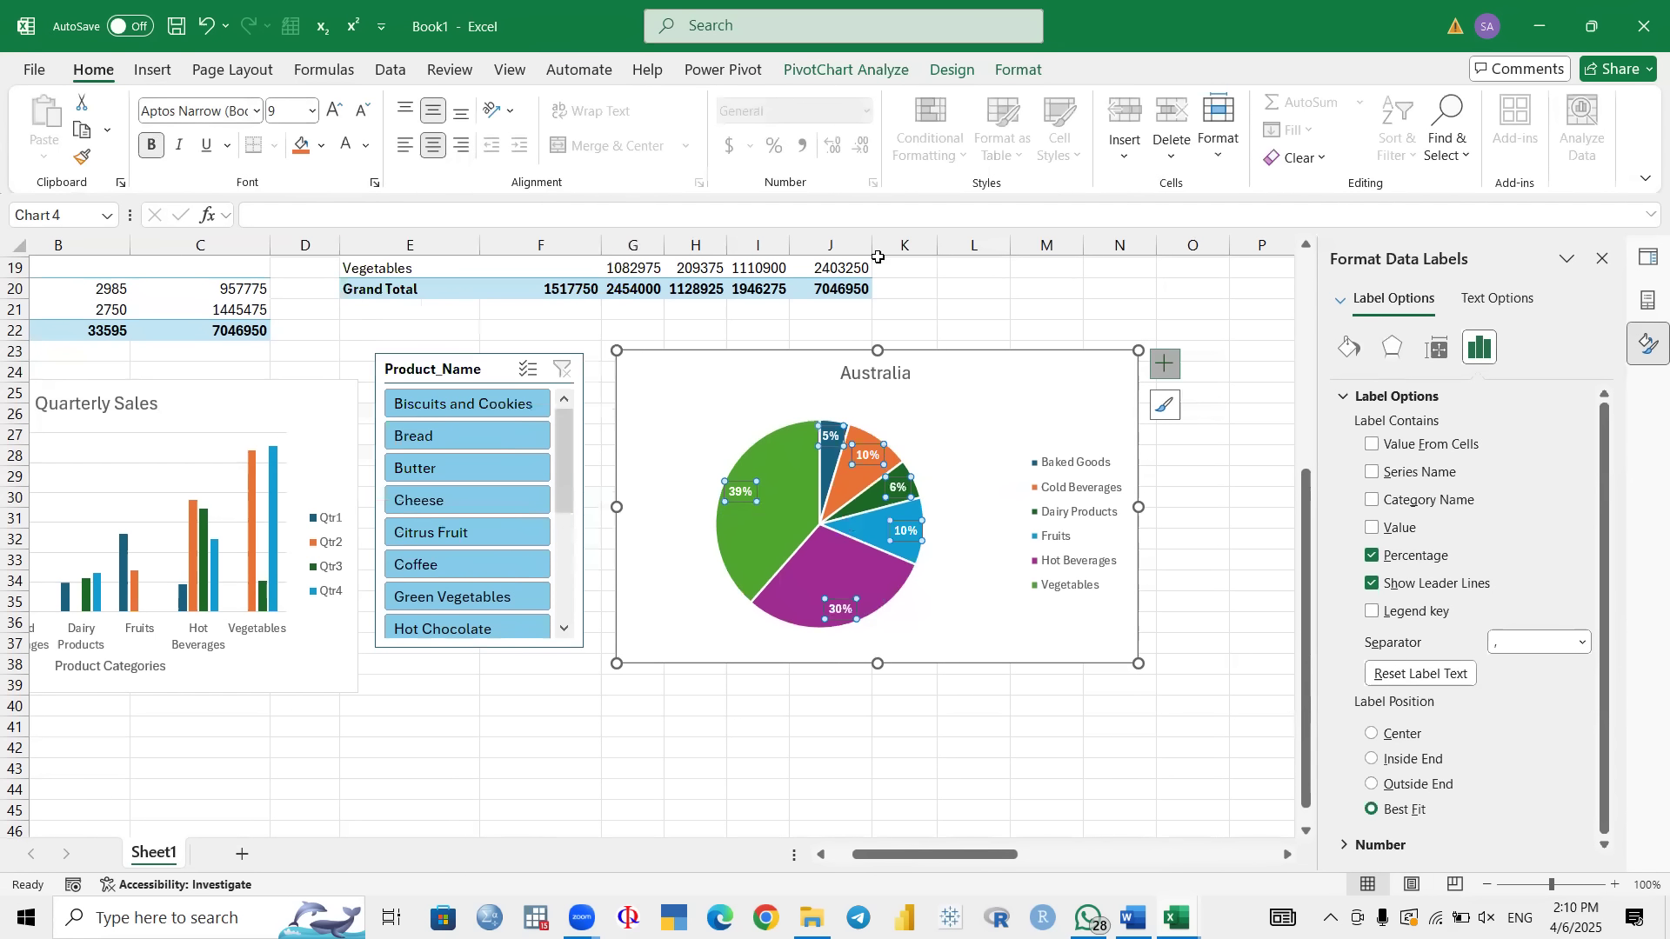
pyautogui.click(1217, 306)
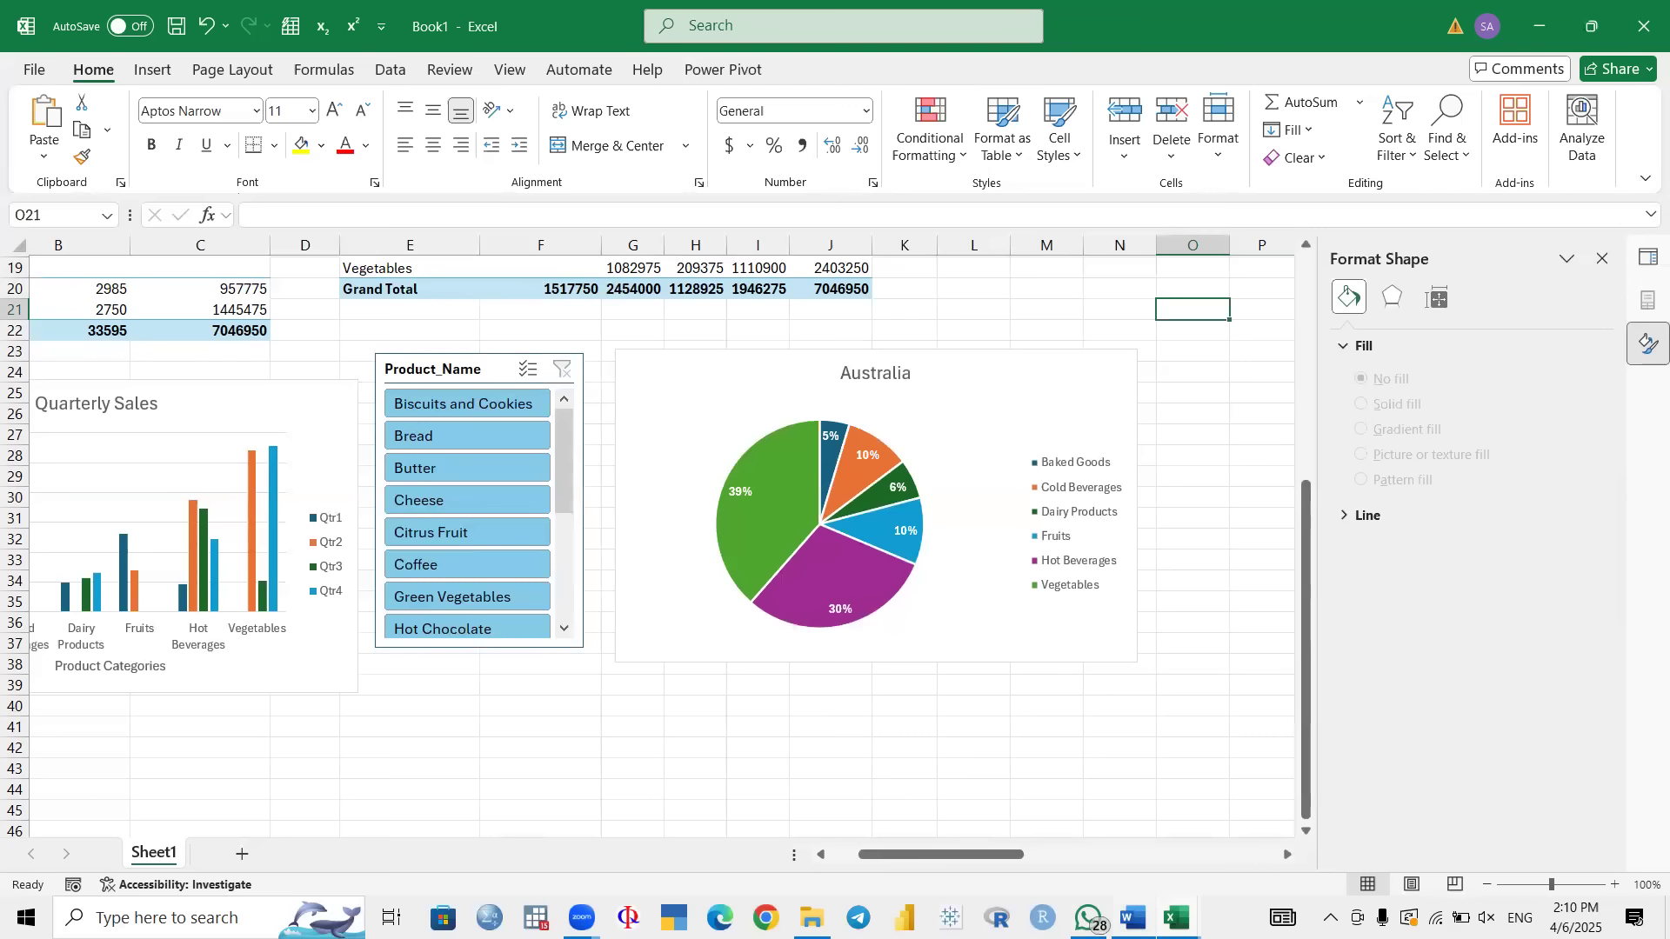
# Step: Check the assignment in Word, and in Excel insert a slicer for Country from the sales team table for the country-wise pivot table
pyautogui.click(1133, 918)
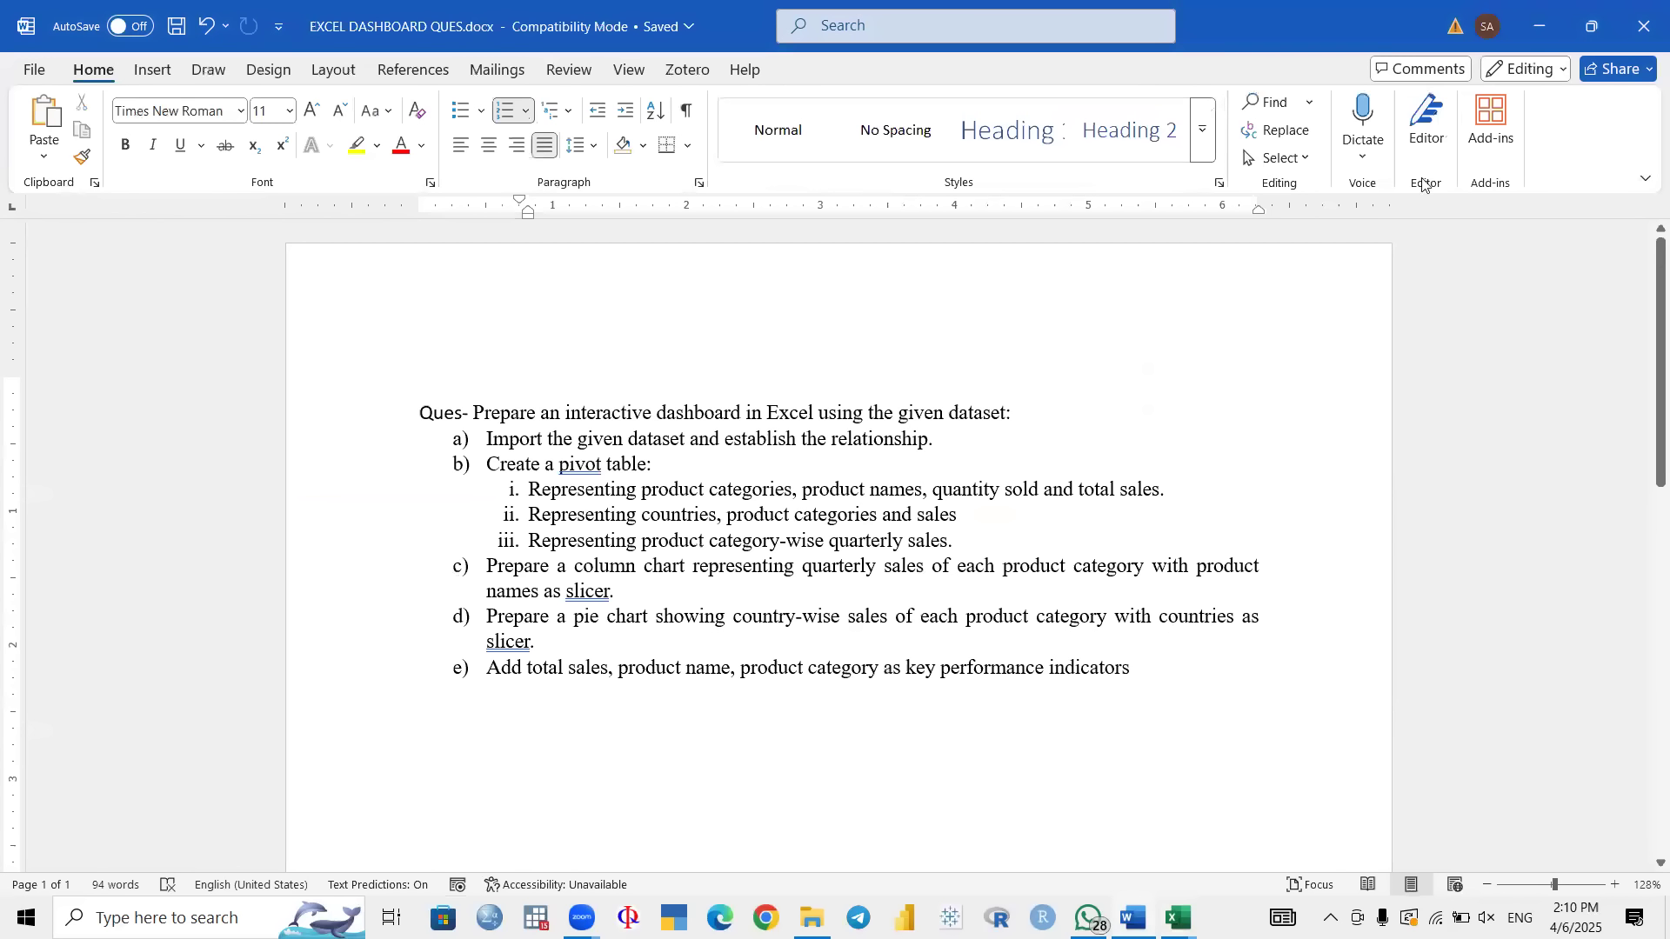
pyautogui.click(1539, 31)
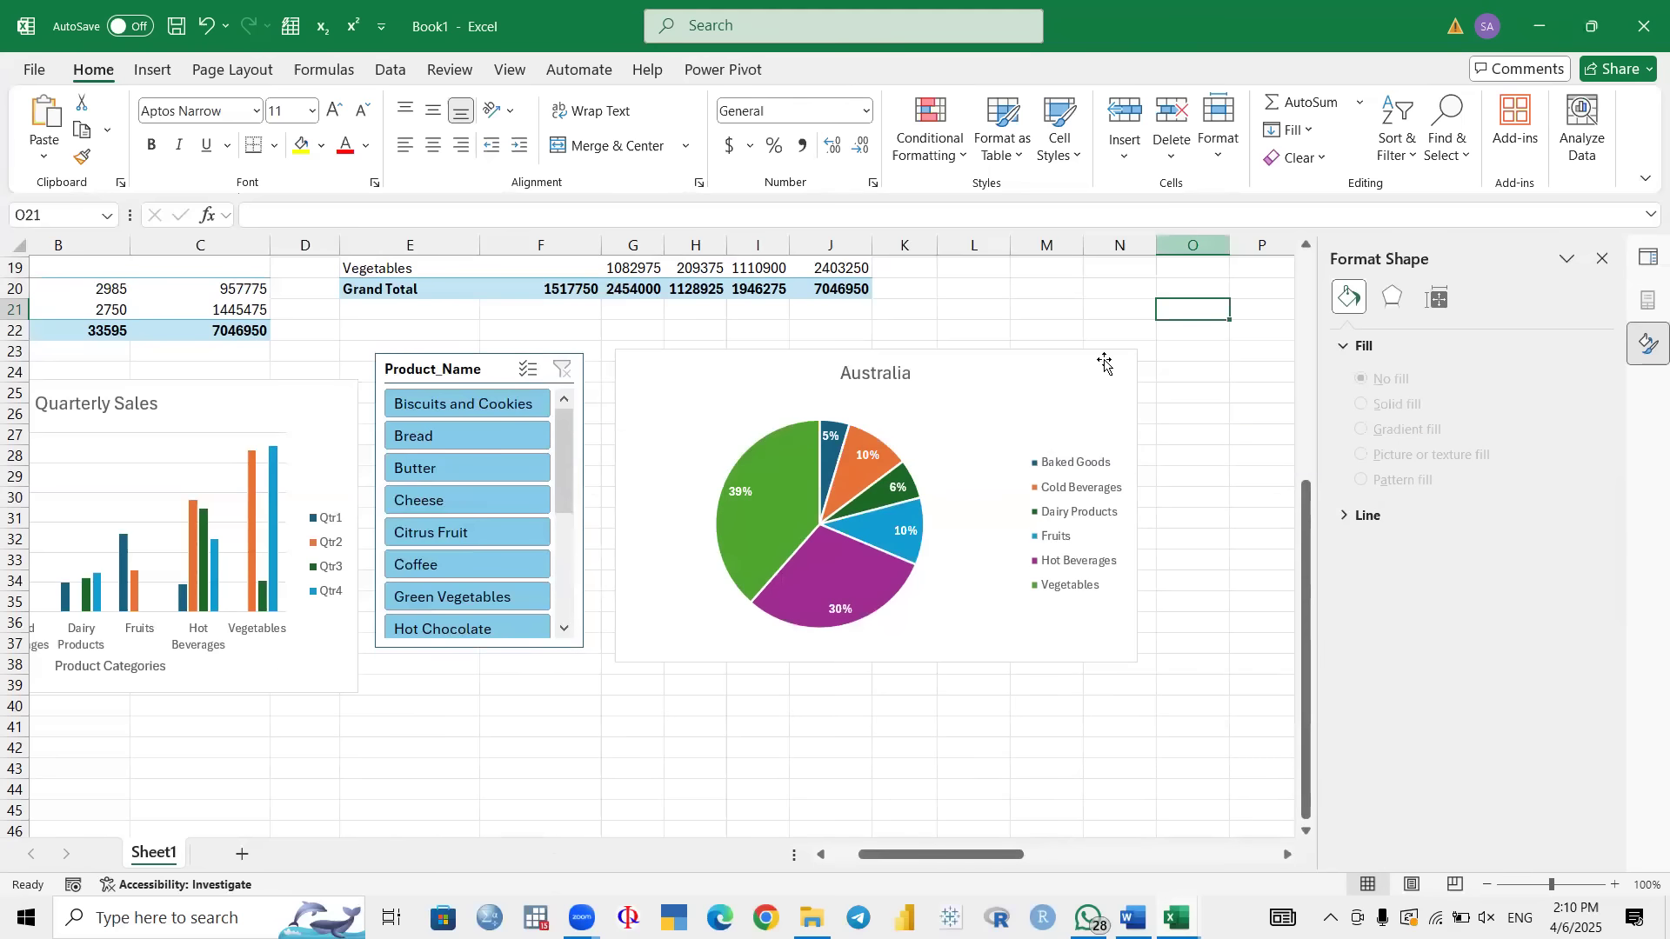
pyautogui.scroll(6, 1105, 363)
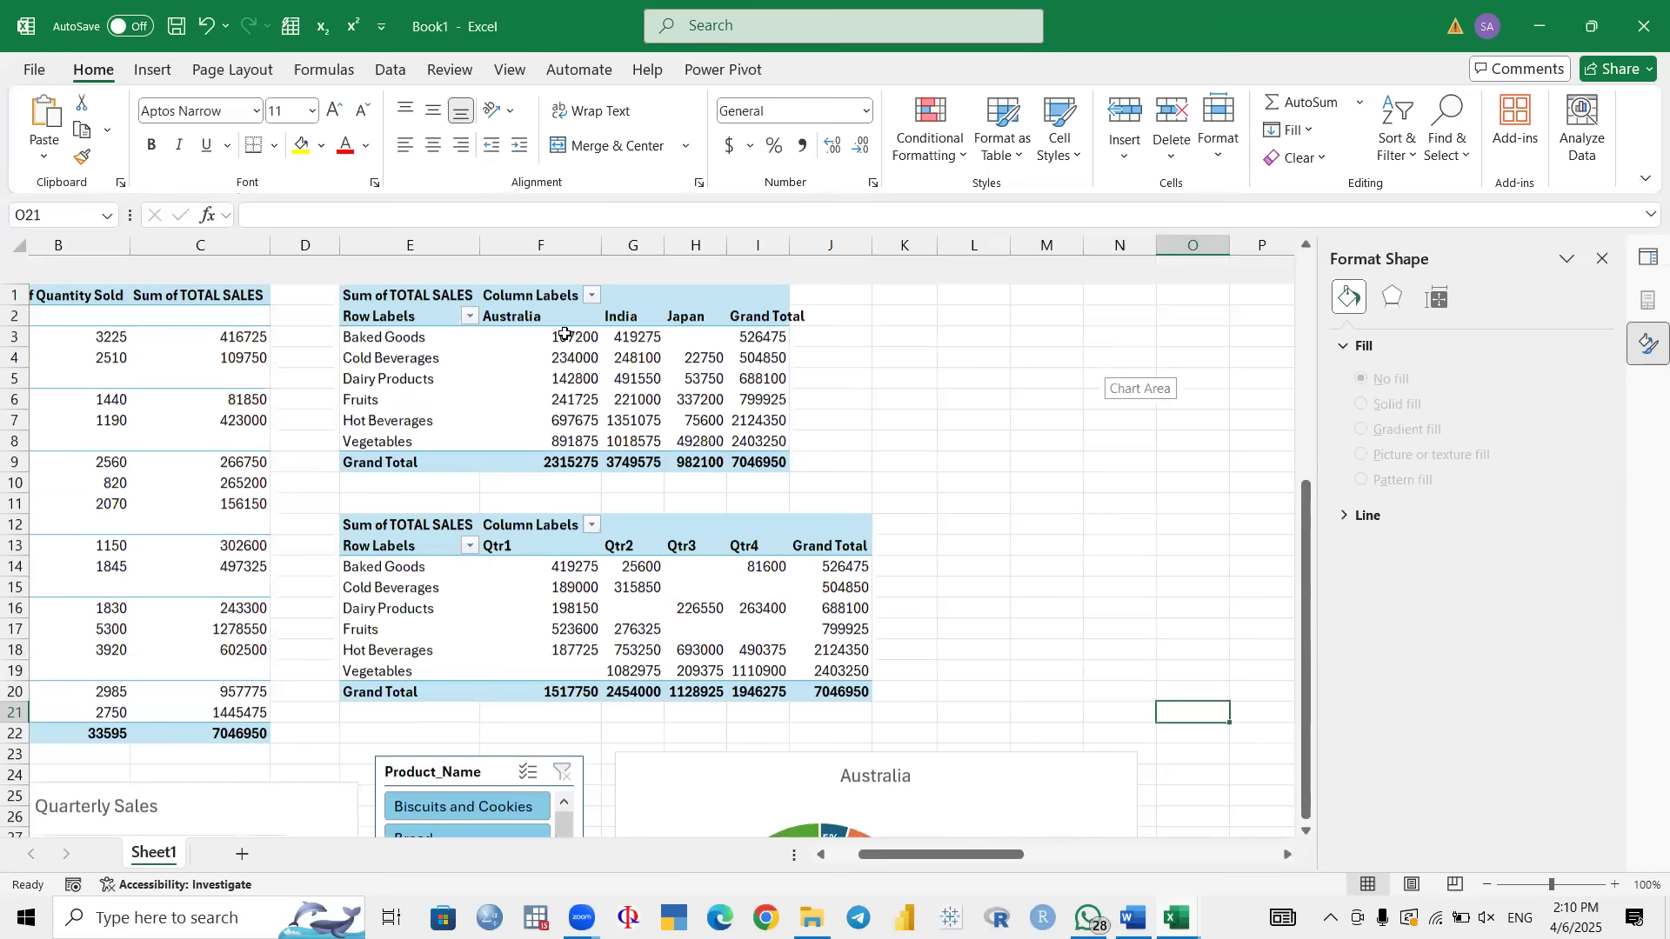
pyautogui.click(527, 288)
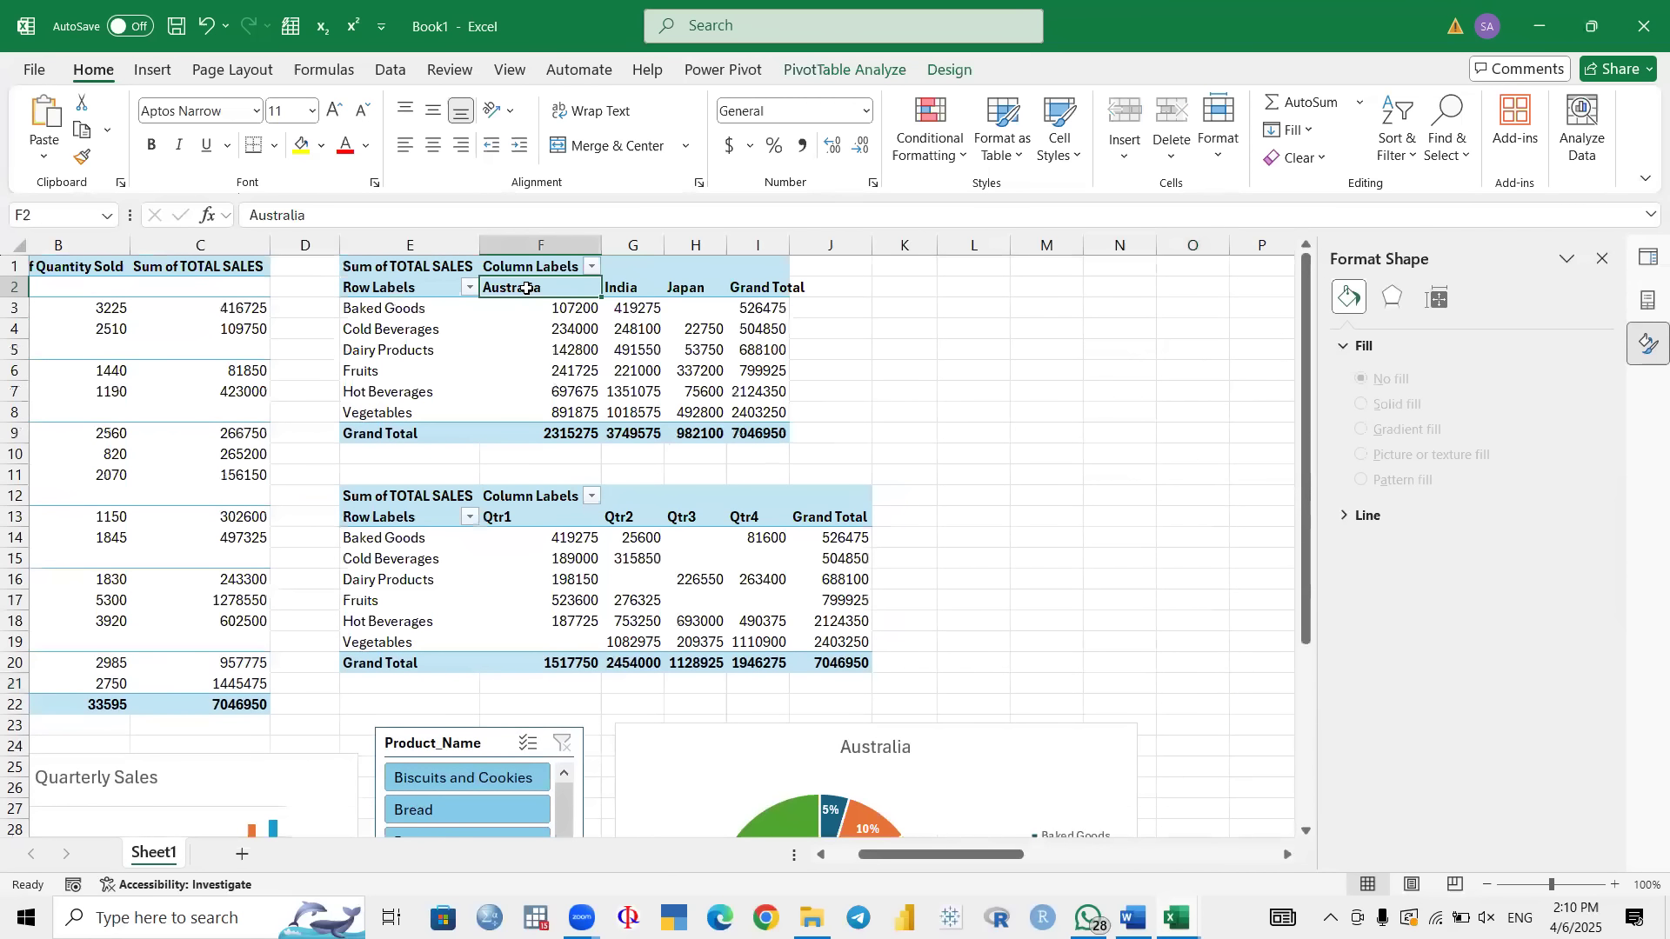
pyautogui.click(844, 70)
pyautogui.click(521, 138)
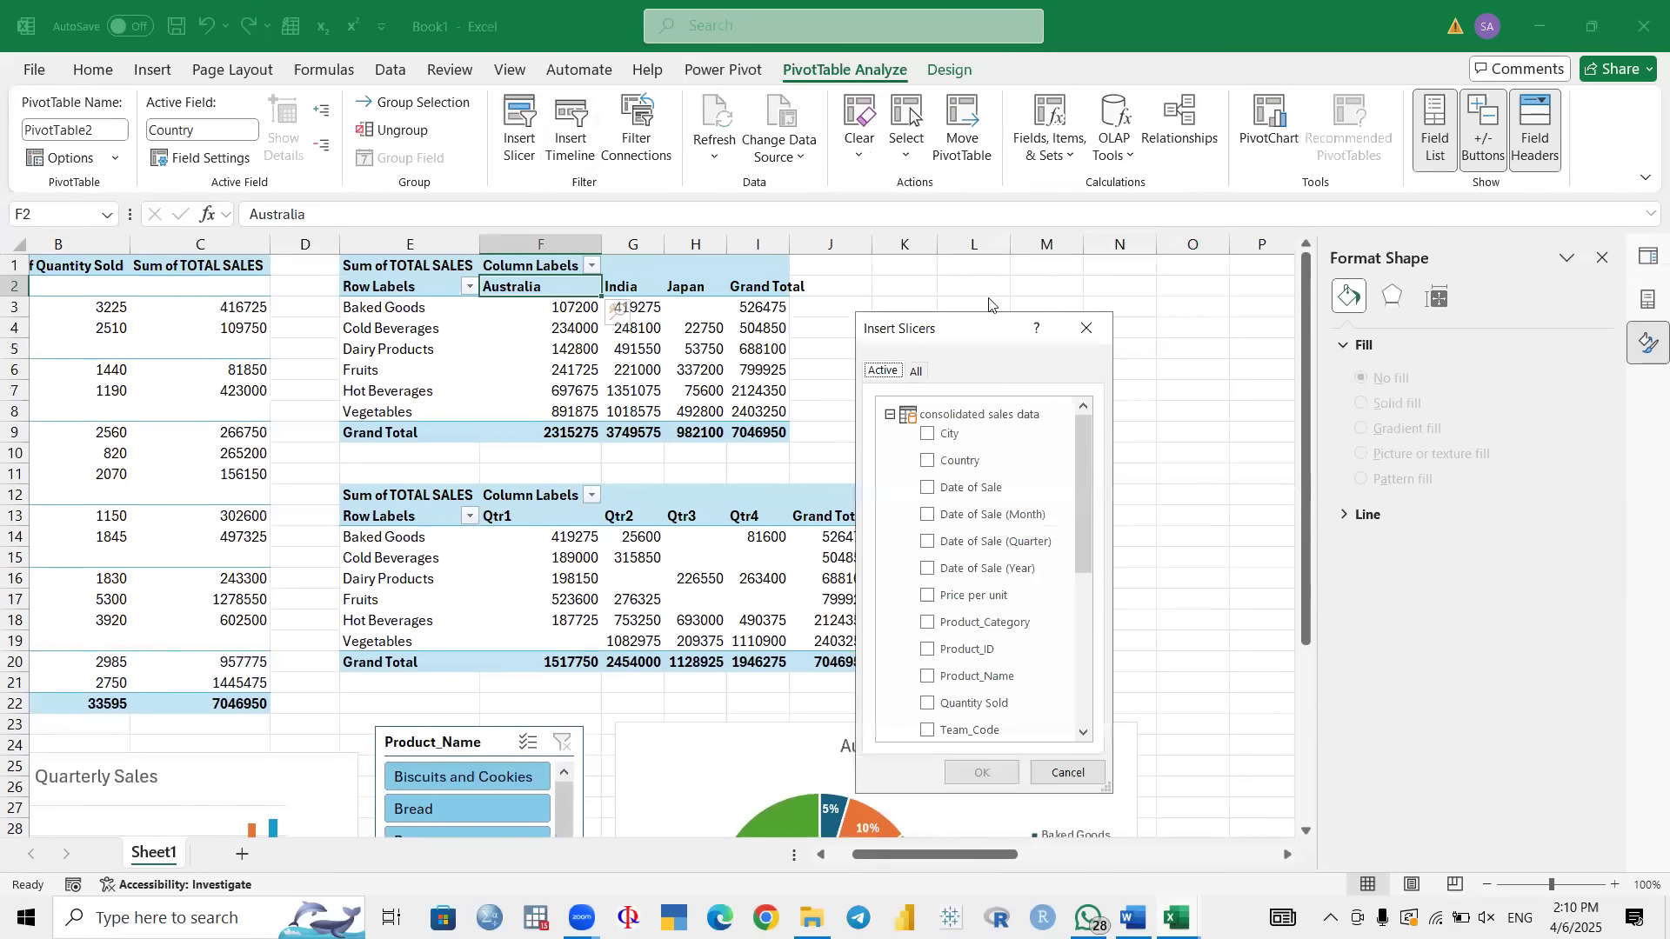
pyautogui.click(934, 459)
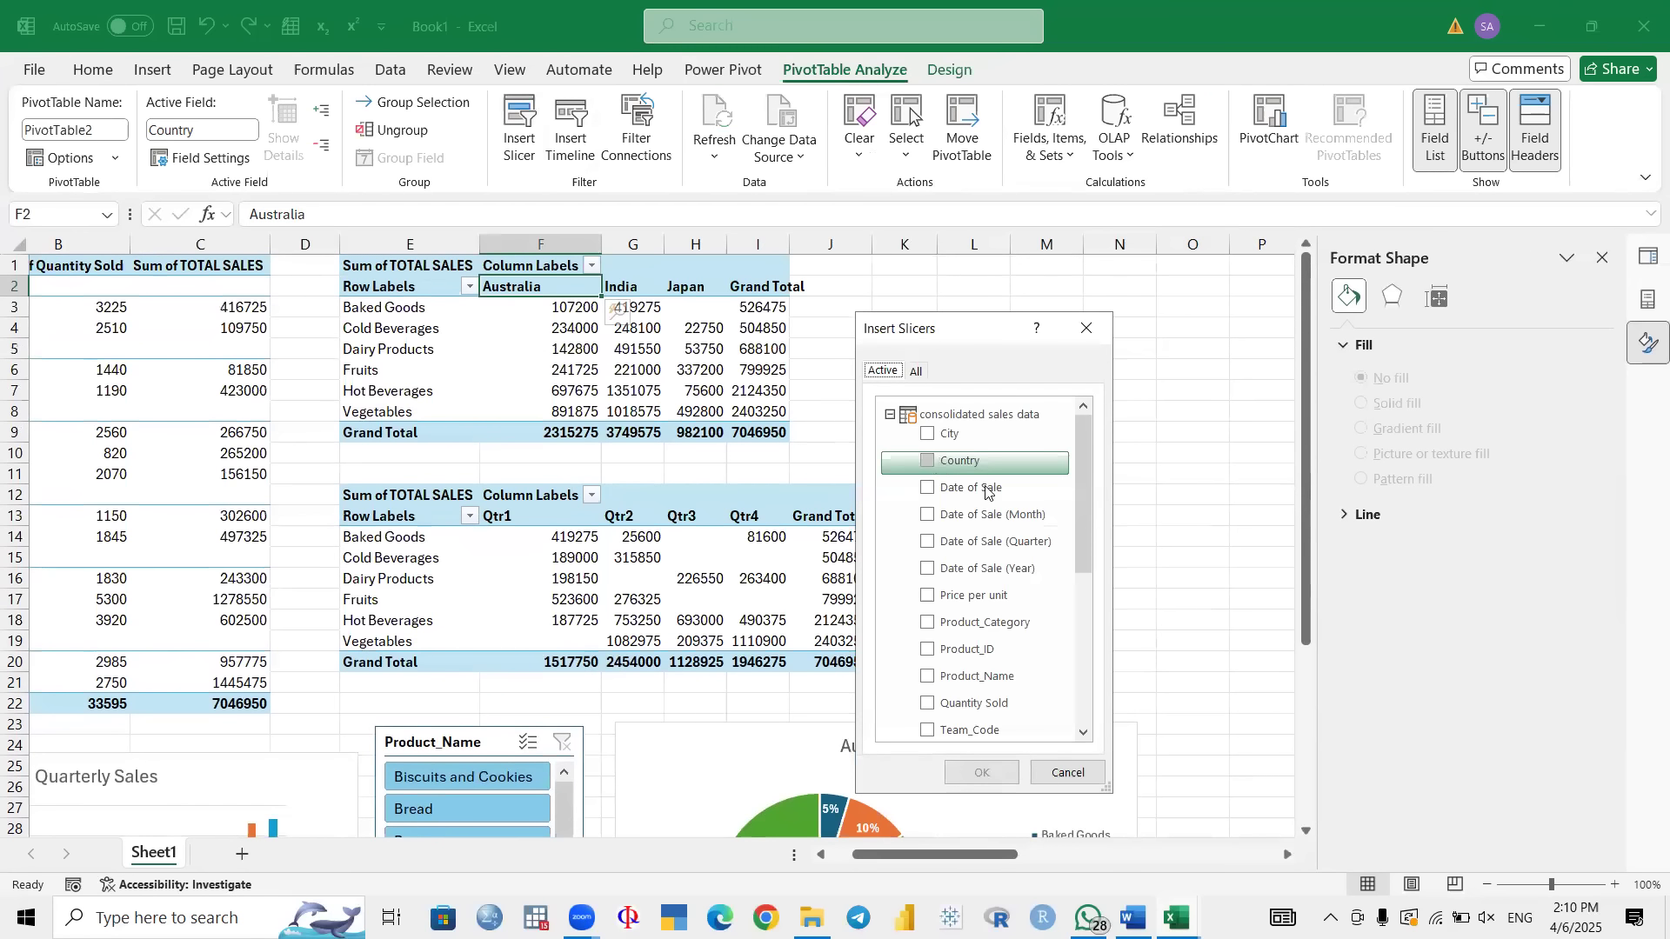
pyautogui.scroll(-4, 986, 521)
pyautogui.click(928, 625)
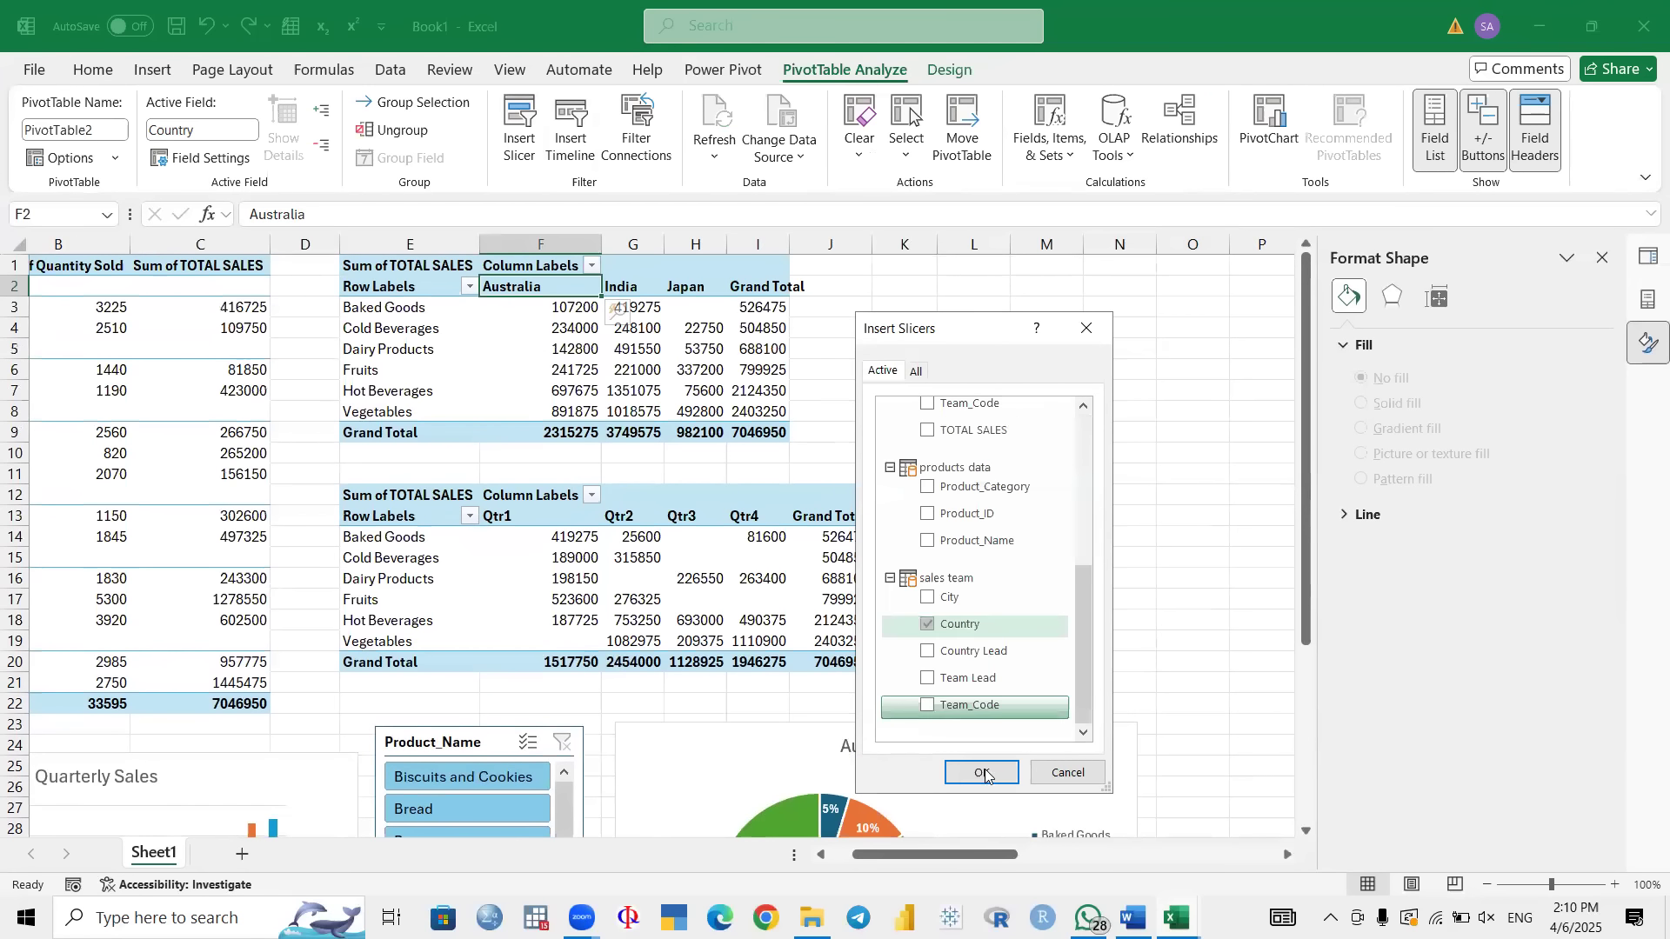
pyautogui.click(986, 774)
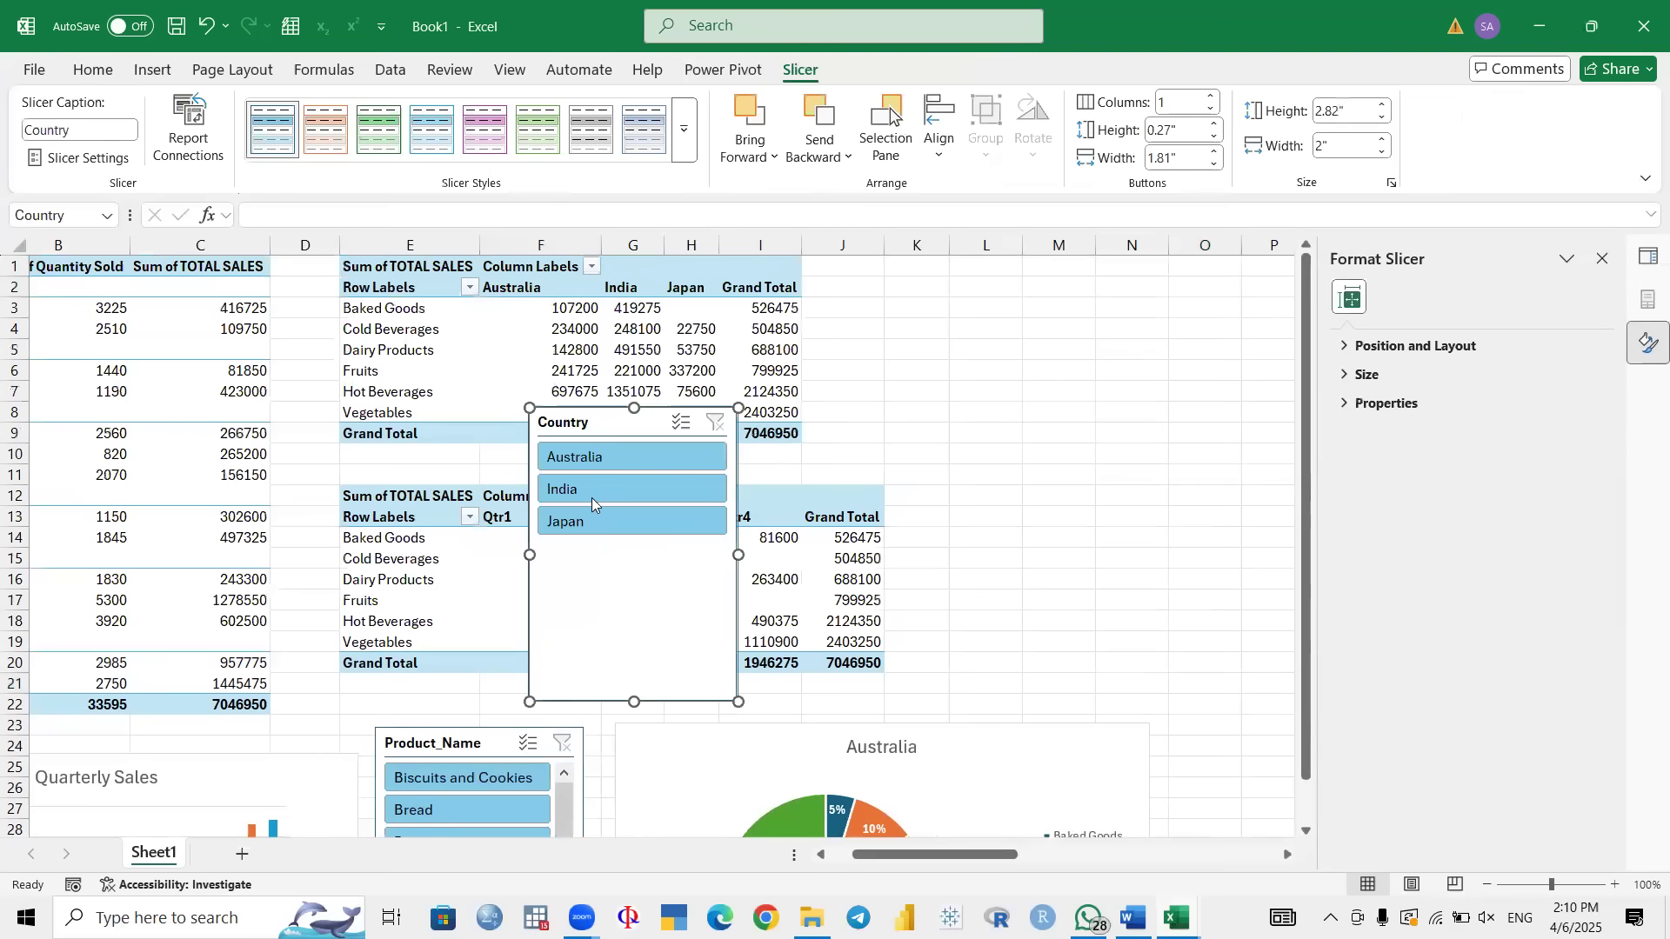
# Step: Shorten the Country slicer to about 1.63 inches high and place it beside the quarterly sales pivot table
pyautogui.moveTo(634, 701); pyautogui.dragTo(1021, 618)
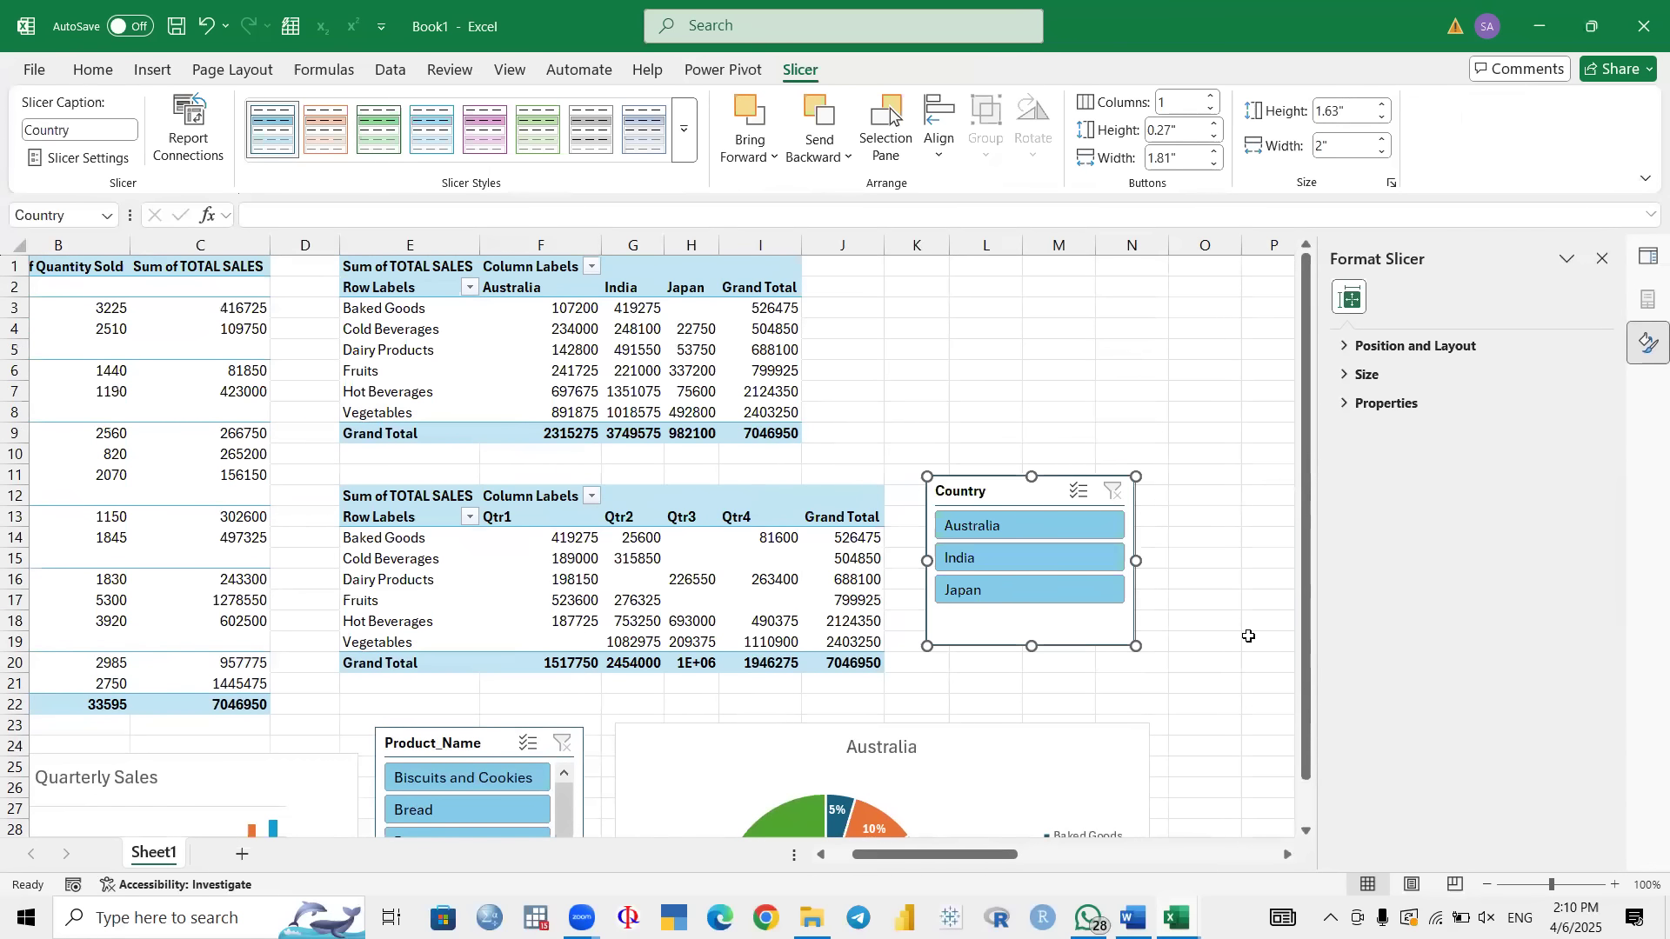
pyautogui.scroll(-4, 1249, 637)
pyautogui.scroll(-1, 1249, 637)
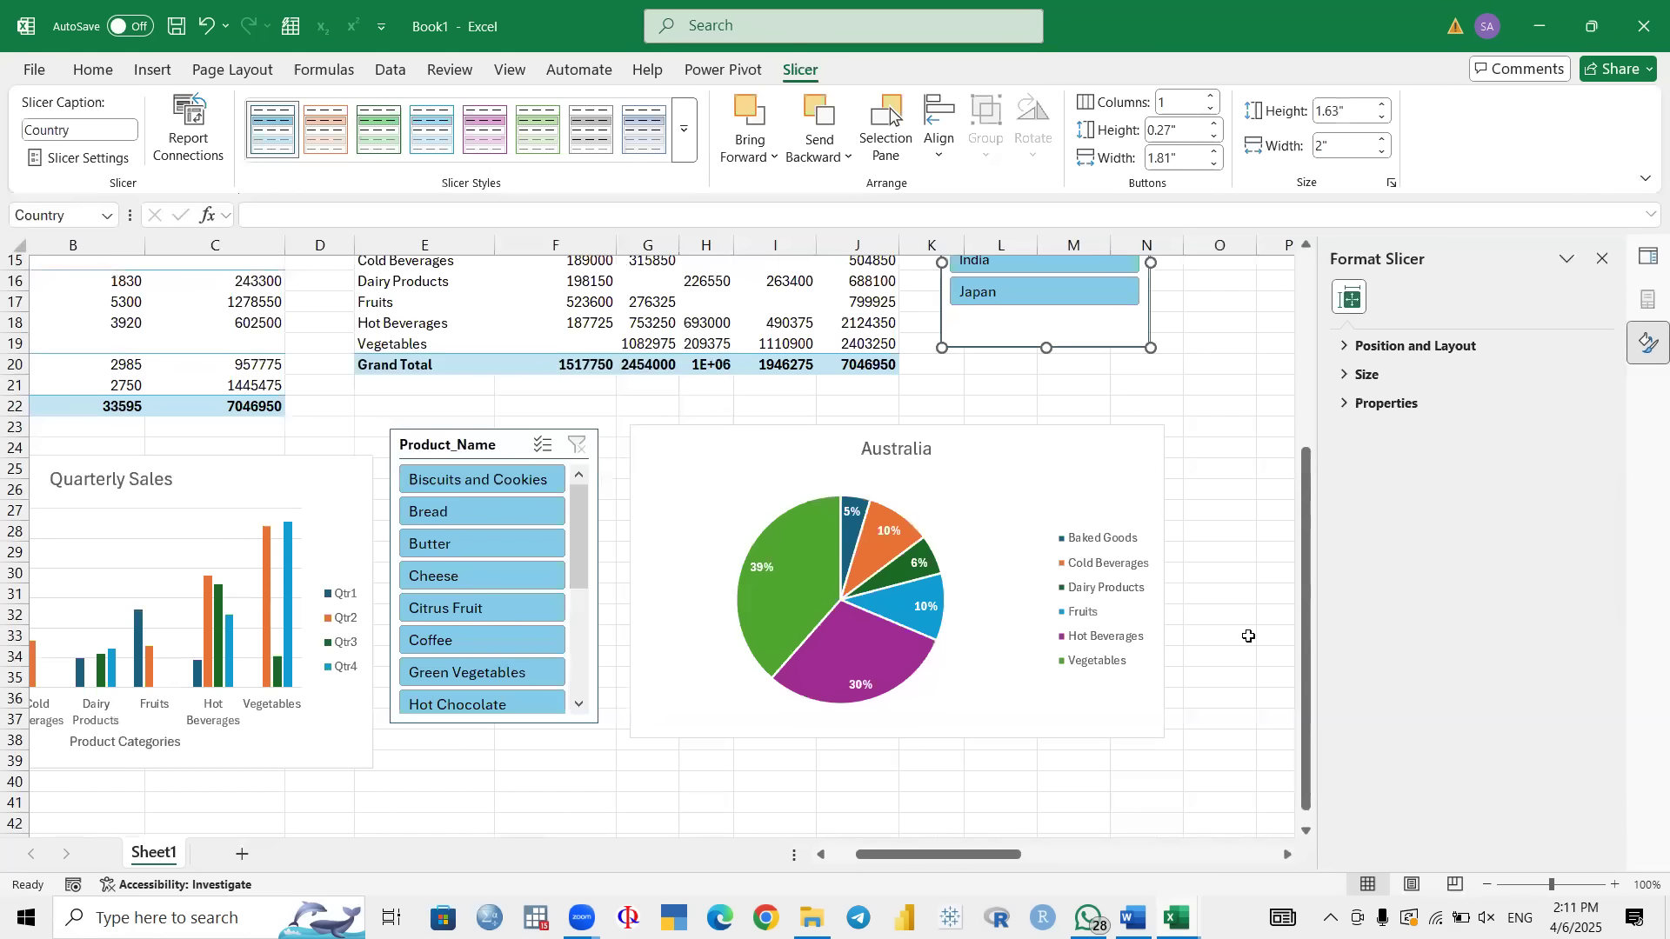
# Step: Review the assignment in Word and add the heading Key Performance Indicators in cell P6 of the Excel sheet
pyautogui.hotkey('alt', 'Tab')
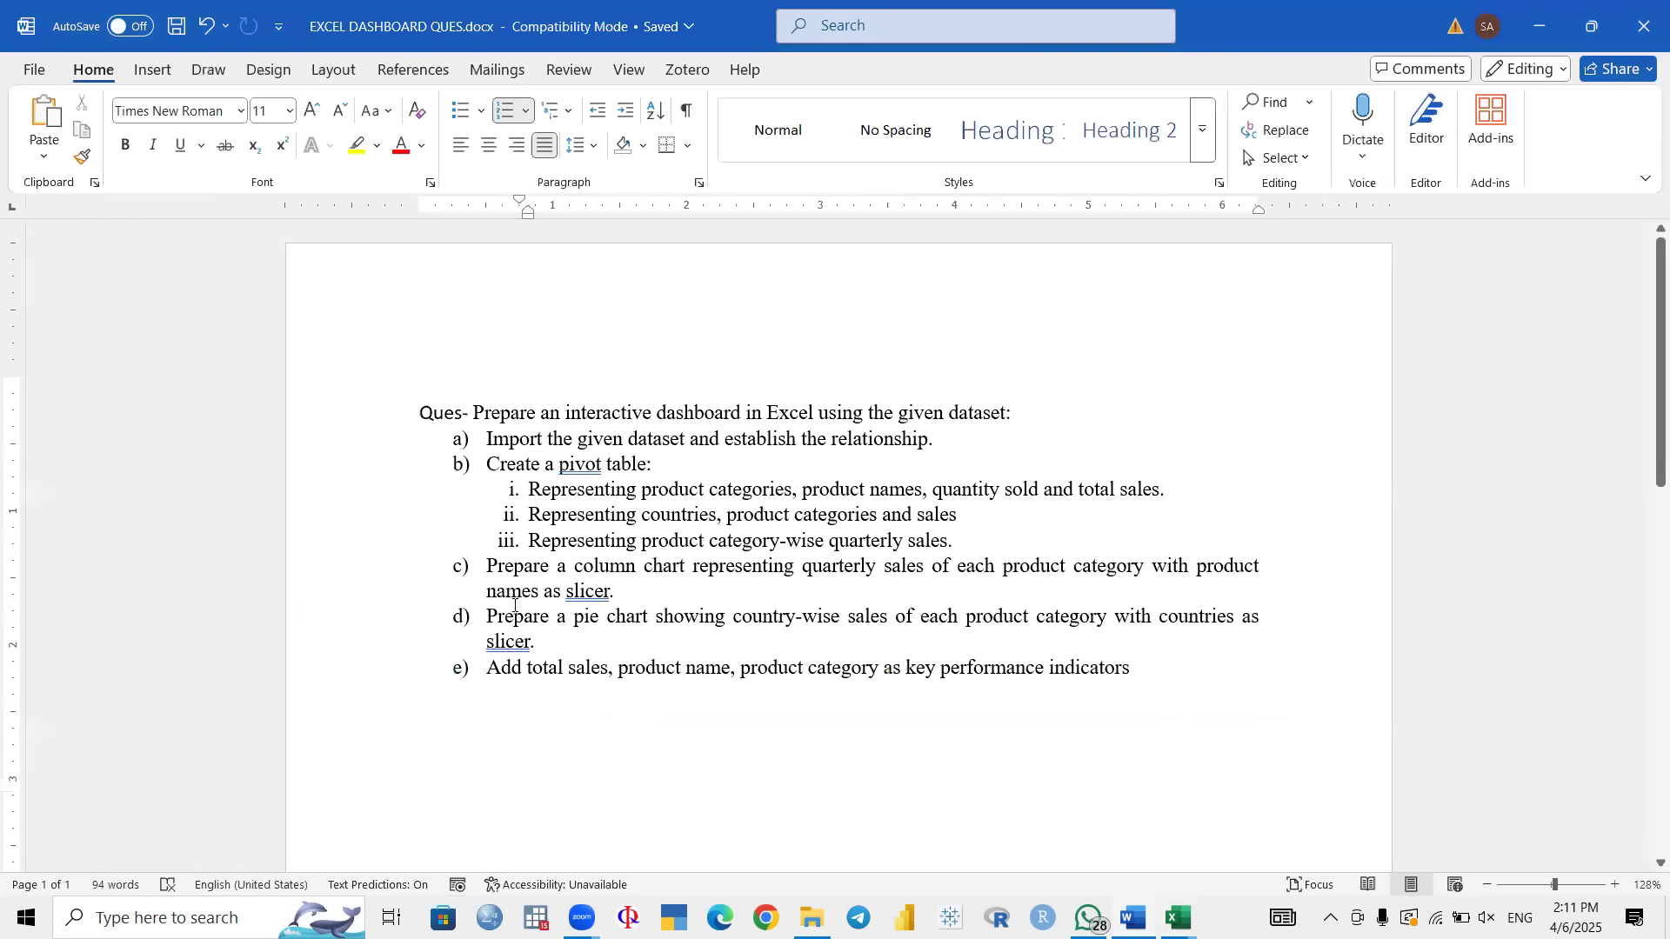
pyautogui.scroll(-3, 585, 615)
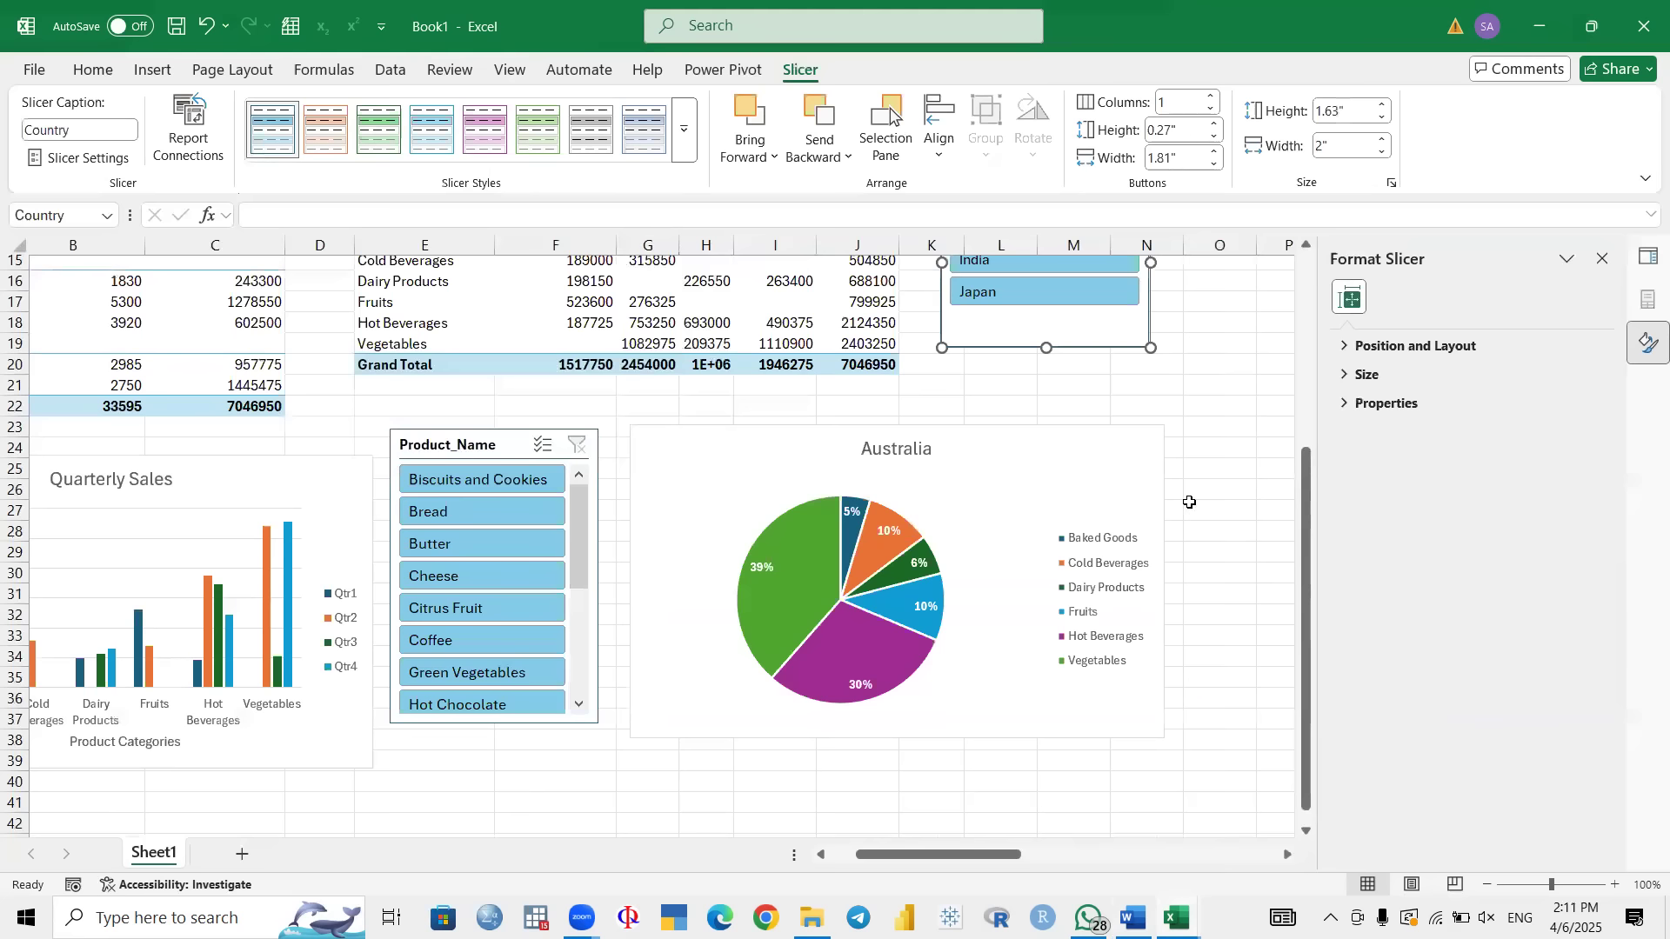
pyautogui.scroll(5, 1189, 501)
pyautogui.hscroll(3, 907, 373)
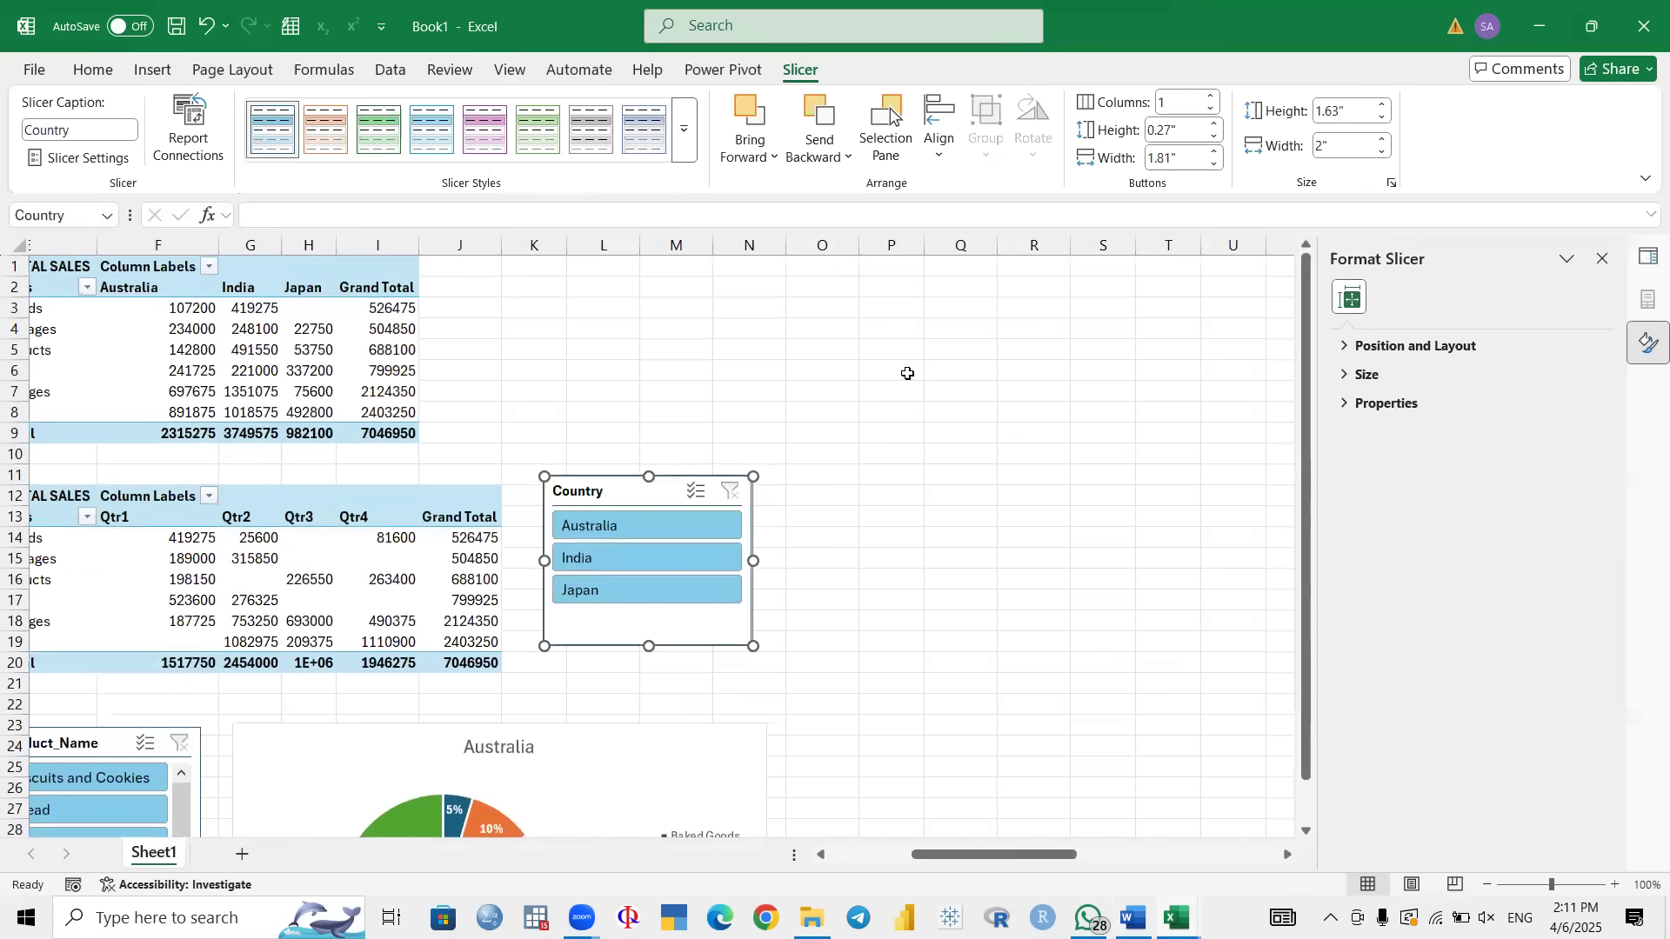
pyautogui.click(905, 373)
pyautogui.write('Ke')
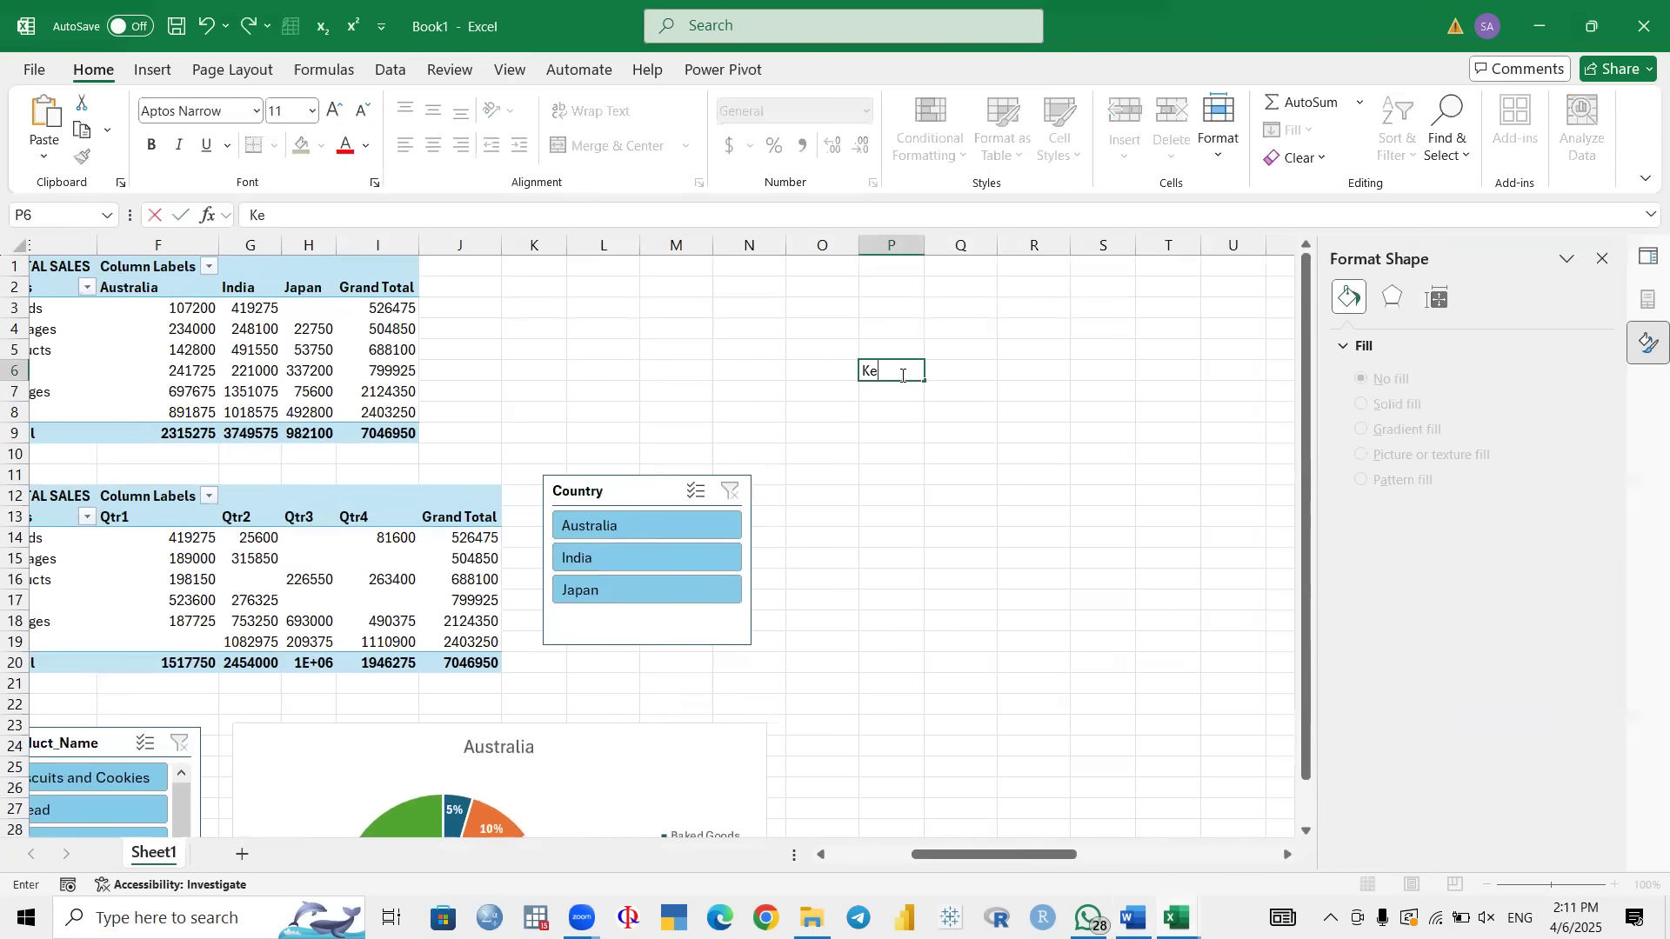
pyautogui.write('y Performance Indicat')
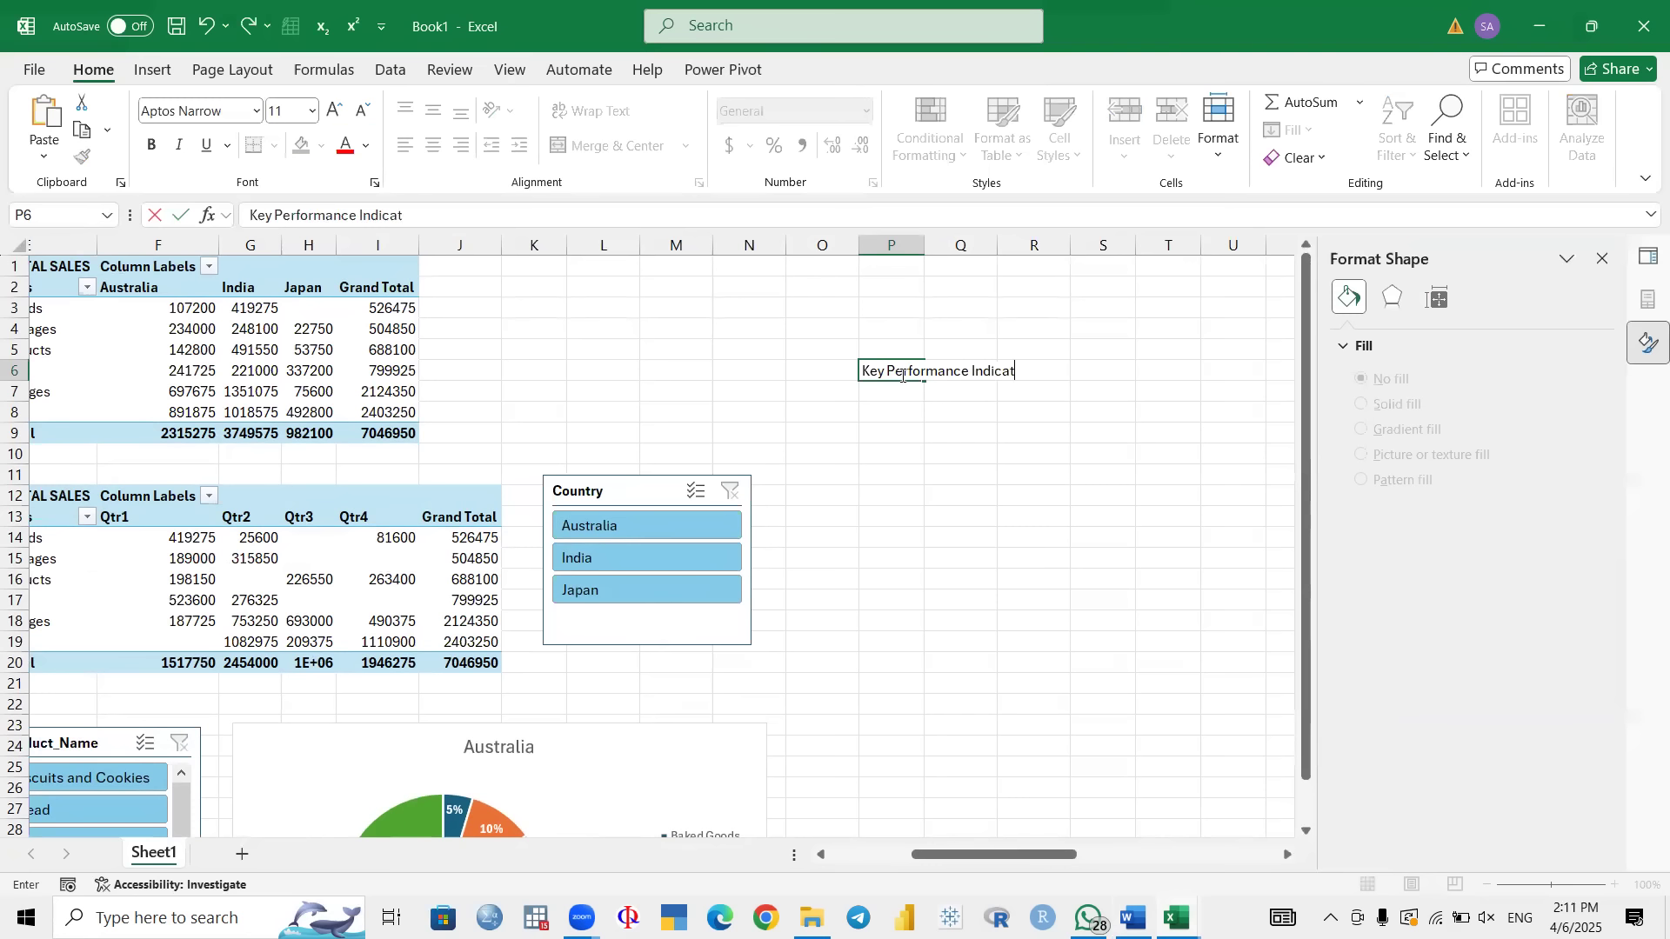
pyautogui.write('ors')
pyautogui.press('Return')
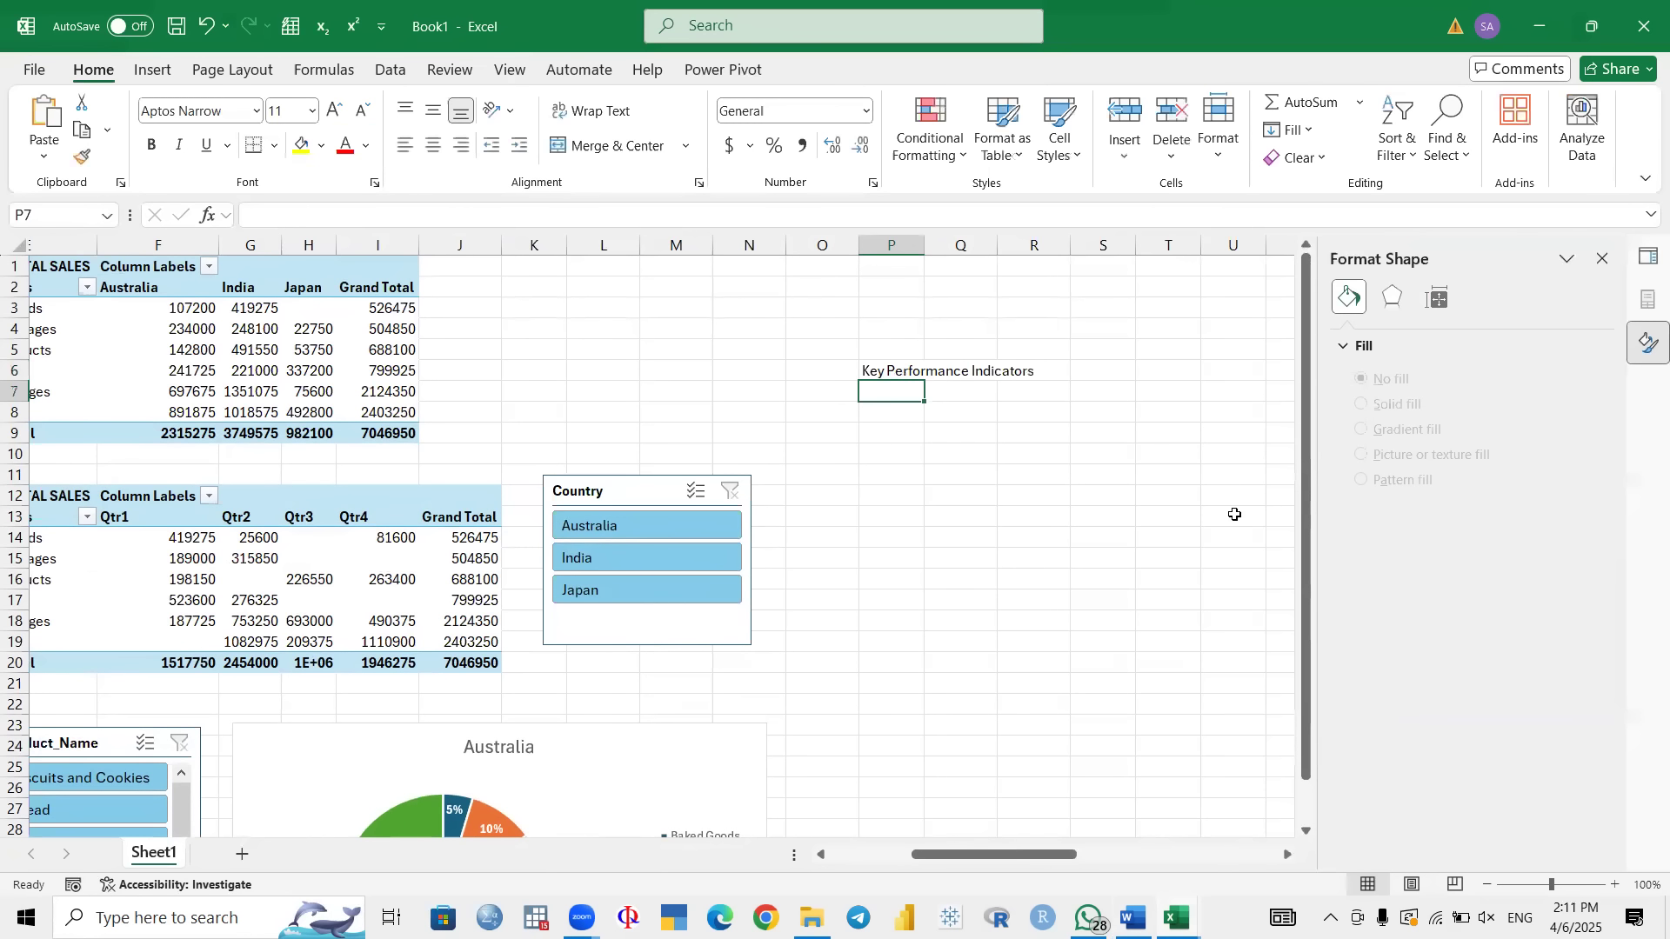
# Step: Recheck the required indicators in Word and list Total Sales, Product Name and Product Category in cells P7 to P9 in Excel
pyautogui.hotkey('alt', 'Tab')
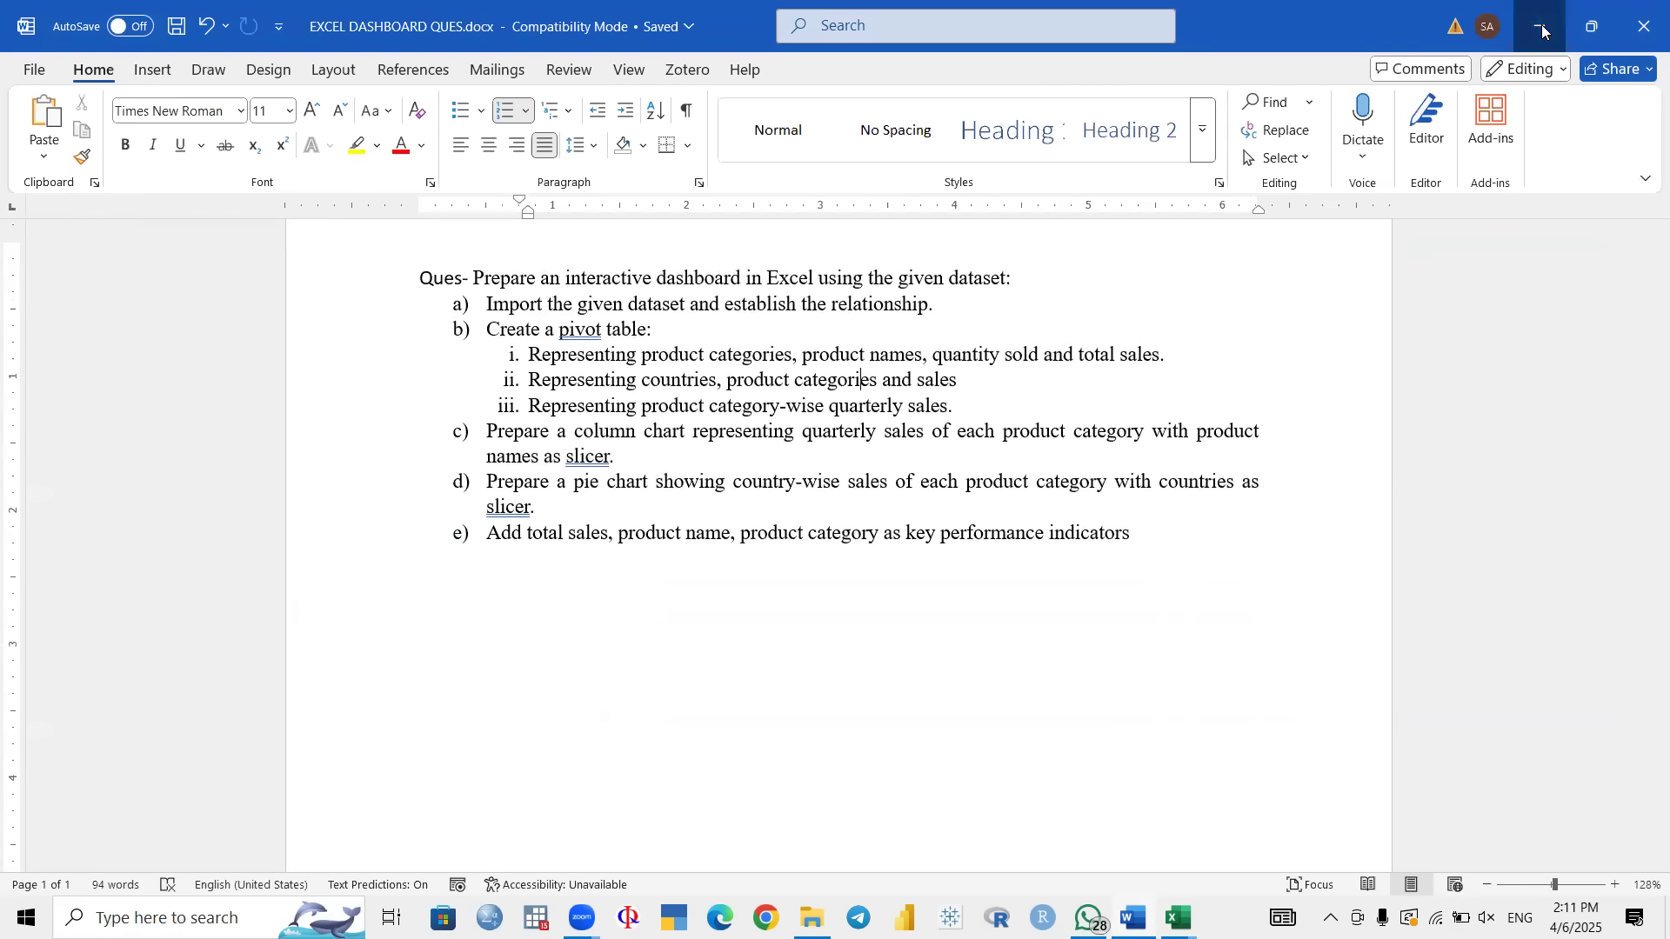
pyautogui.click(1542, 29)
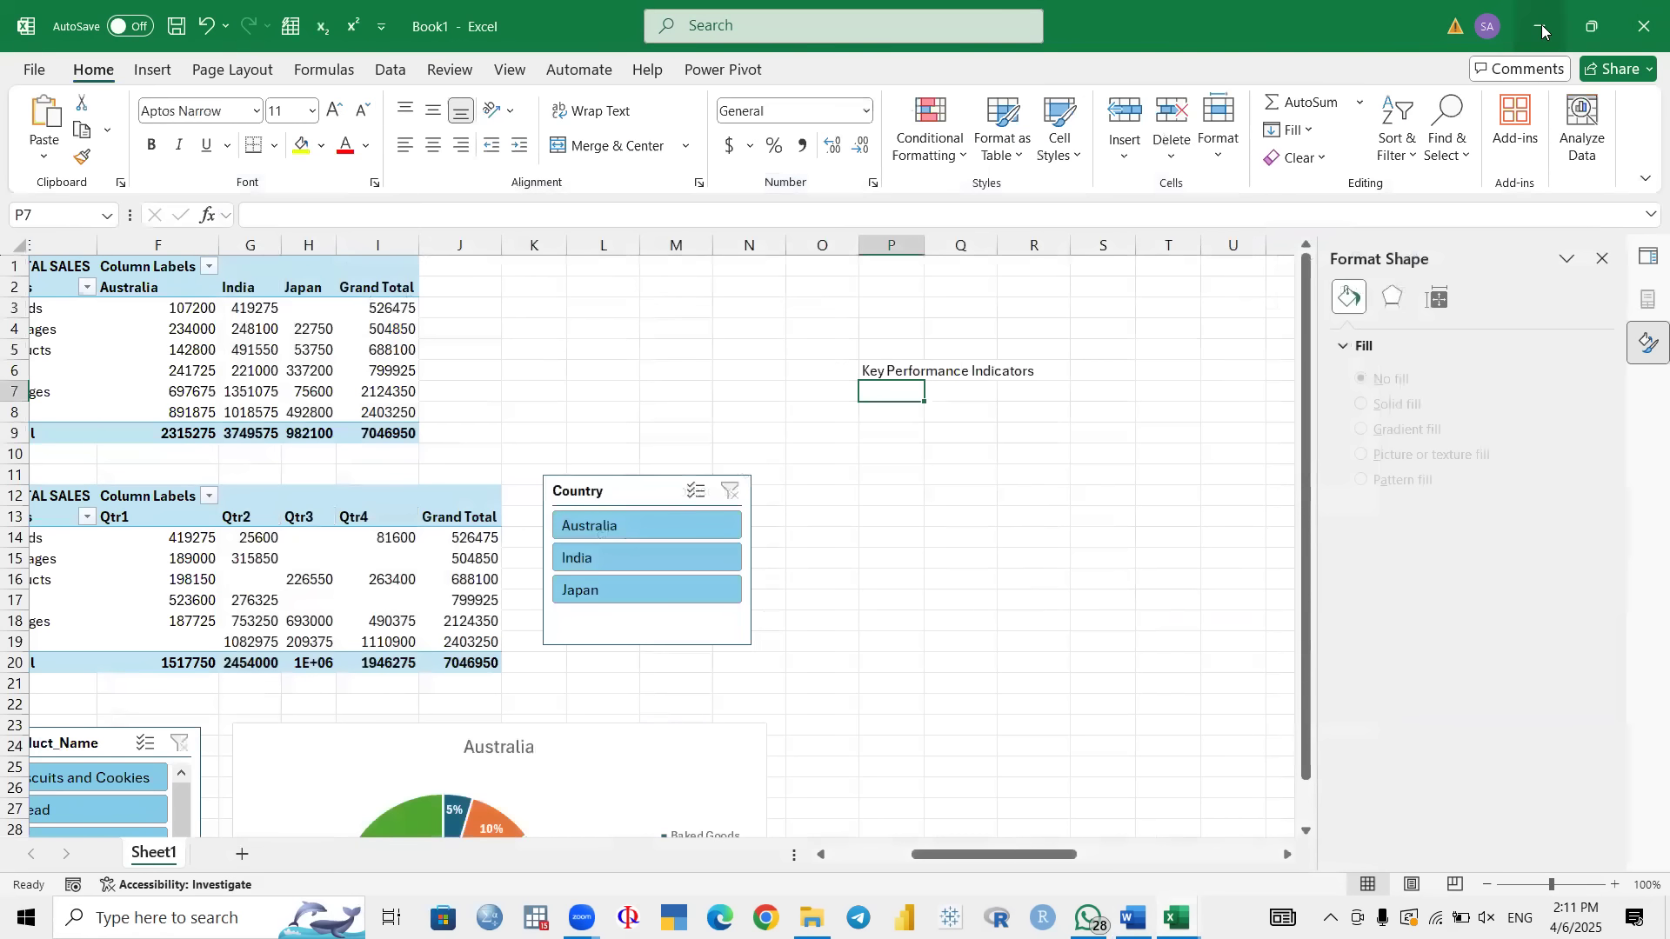
pyautogui.write('Total S')
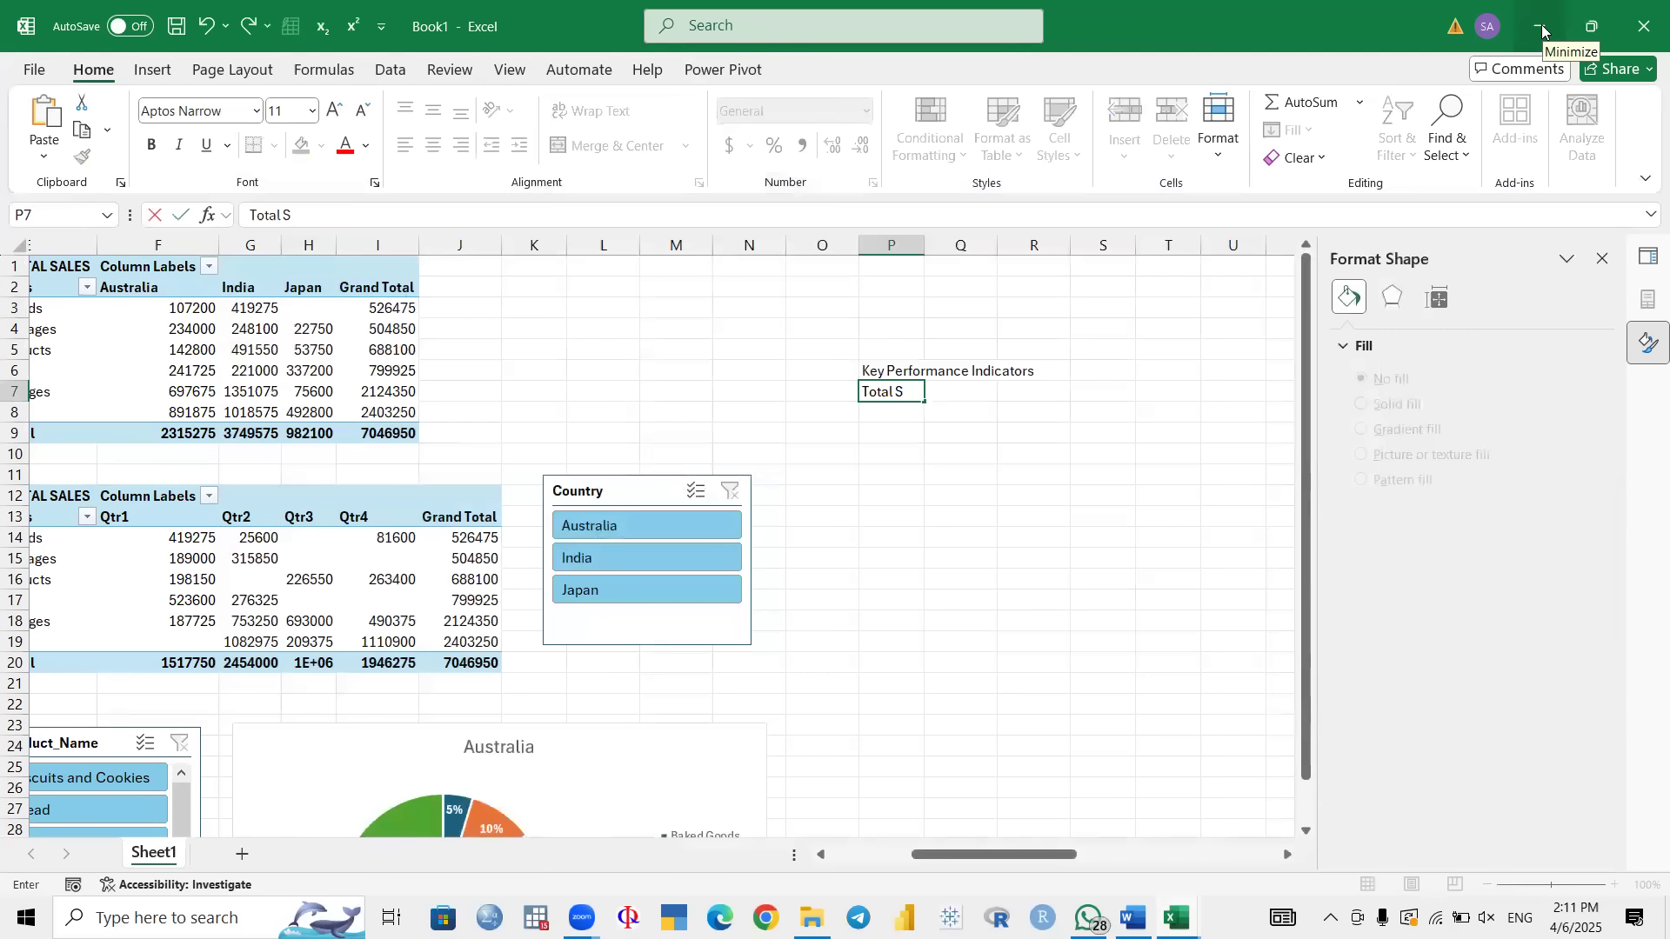
pyautogui.write('ale')
pyautogui.press('BackSpace')
pyautogui.press('BackSpace')
pyautogui.write('ales')
pyautogui.press('Return')
pyautogui.write('Product Name')
pyautogui.press('Return')
pyautogui.write('P')
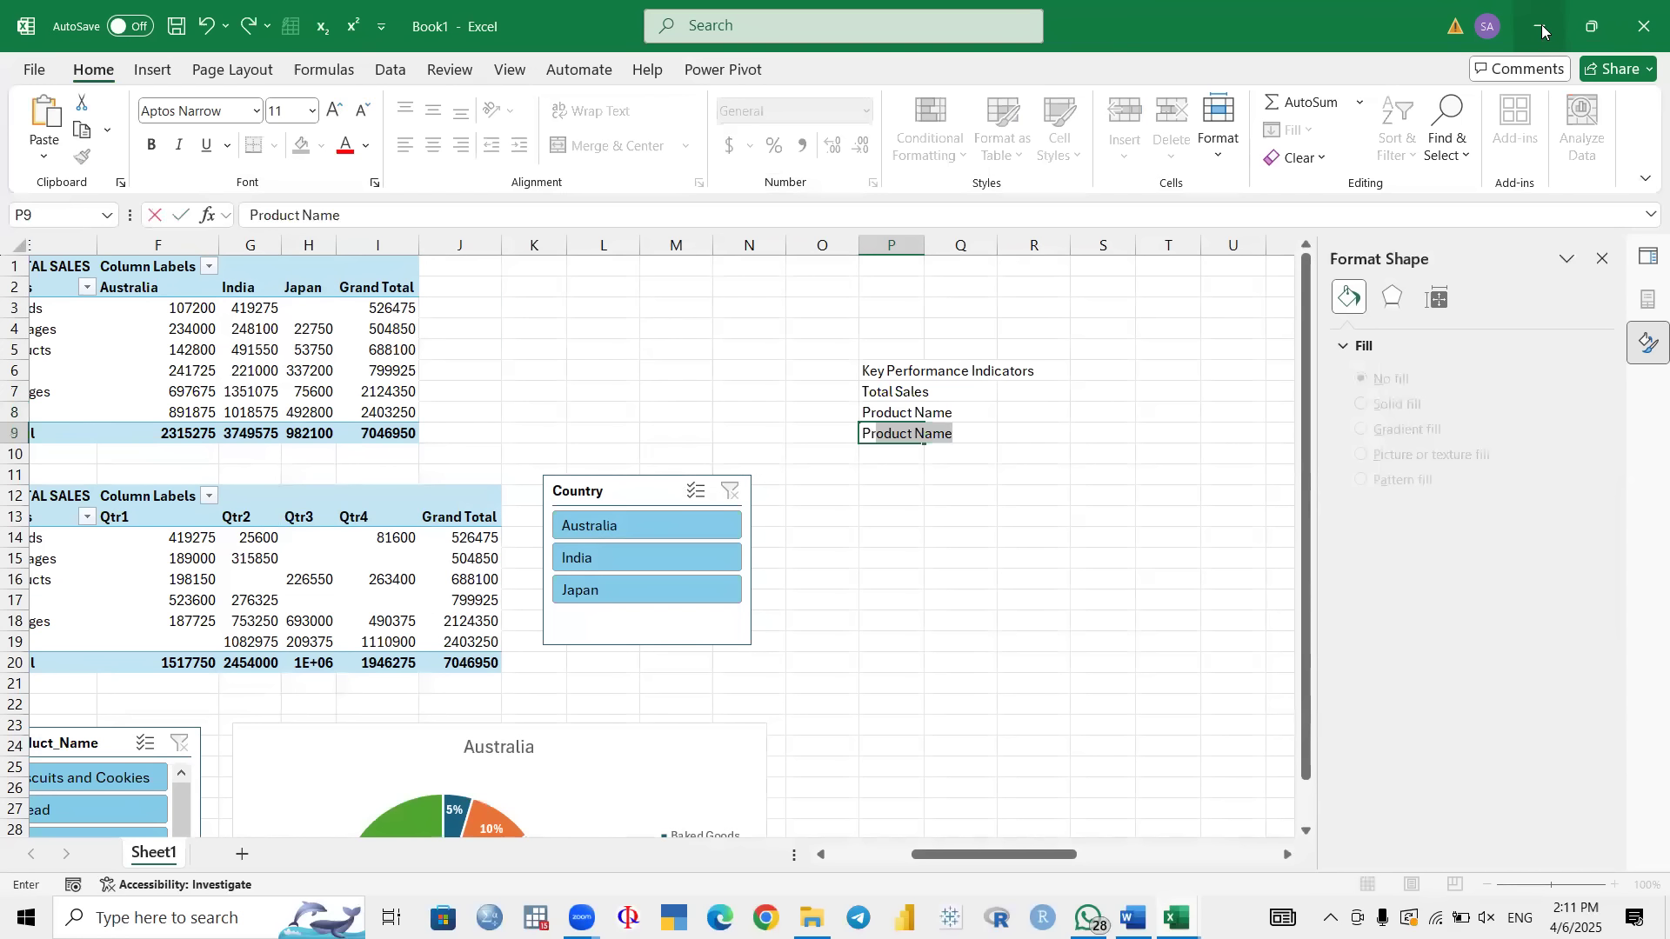
pyautogui.write('rodc')
pyautogui.press('BackSpace')
pyautogui.write('uct Categoru')
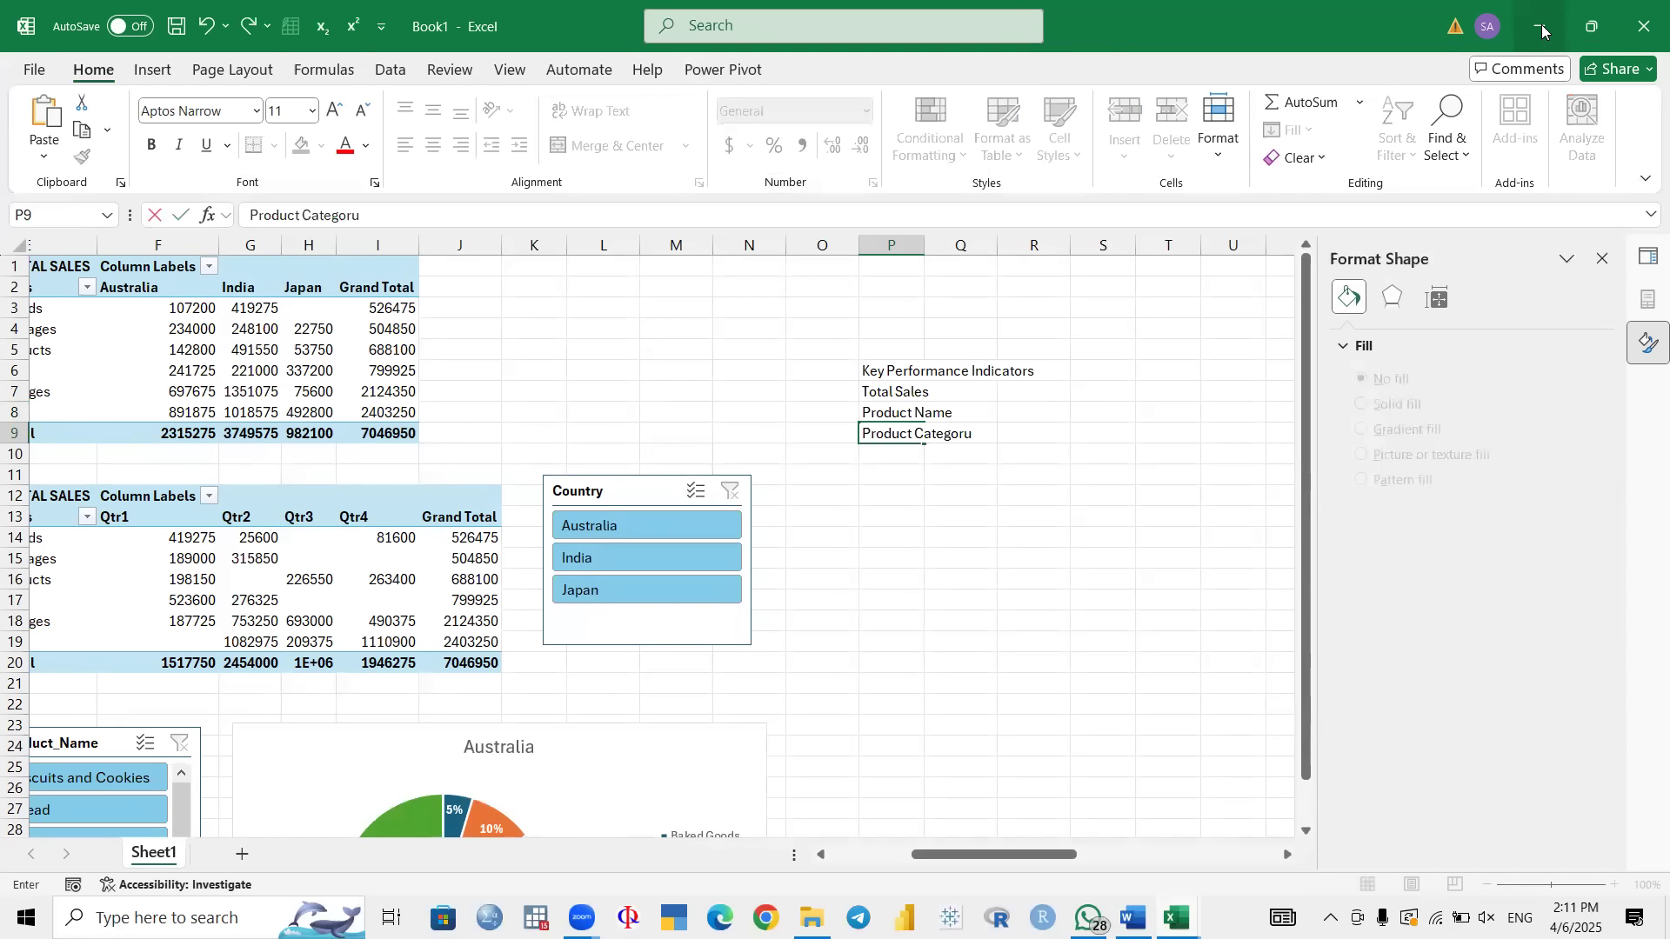
pyautogui.write('y')
pyautogui.press('Return')
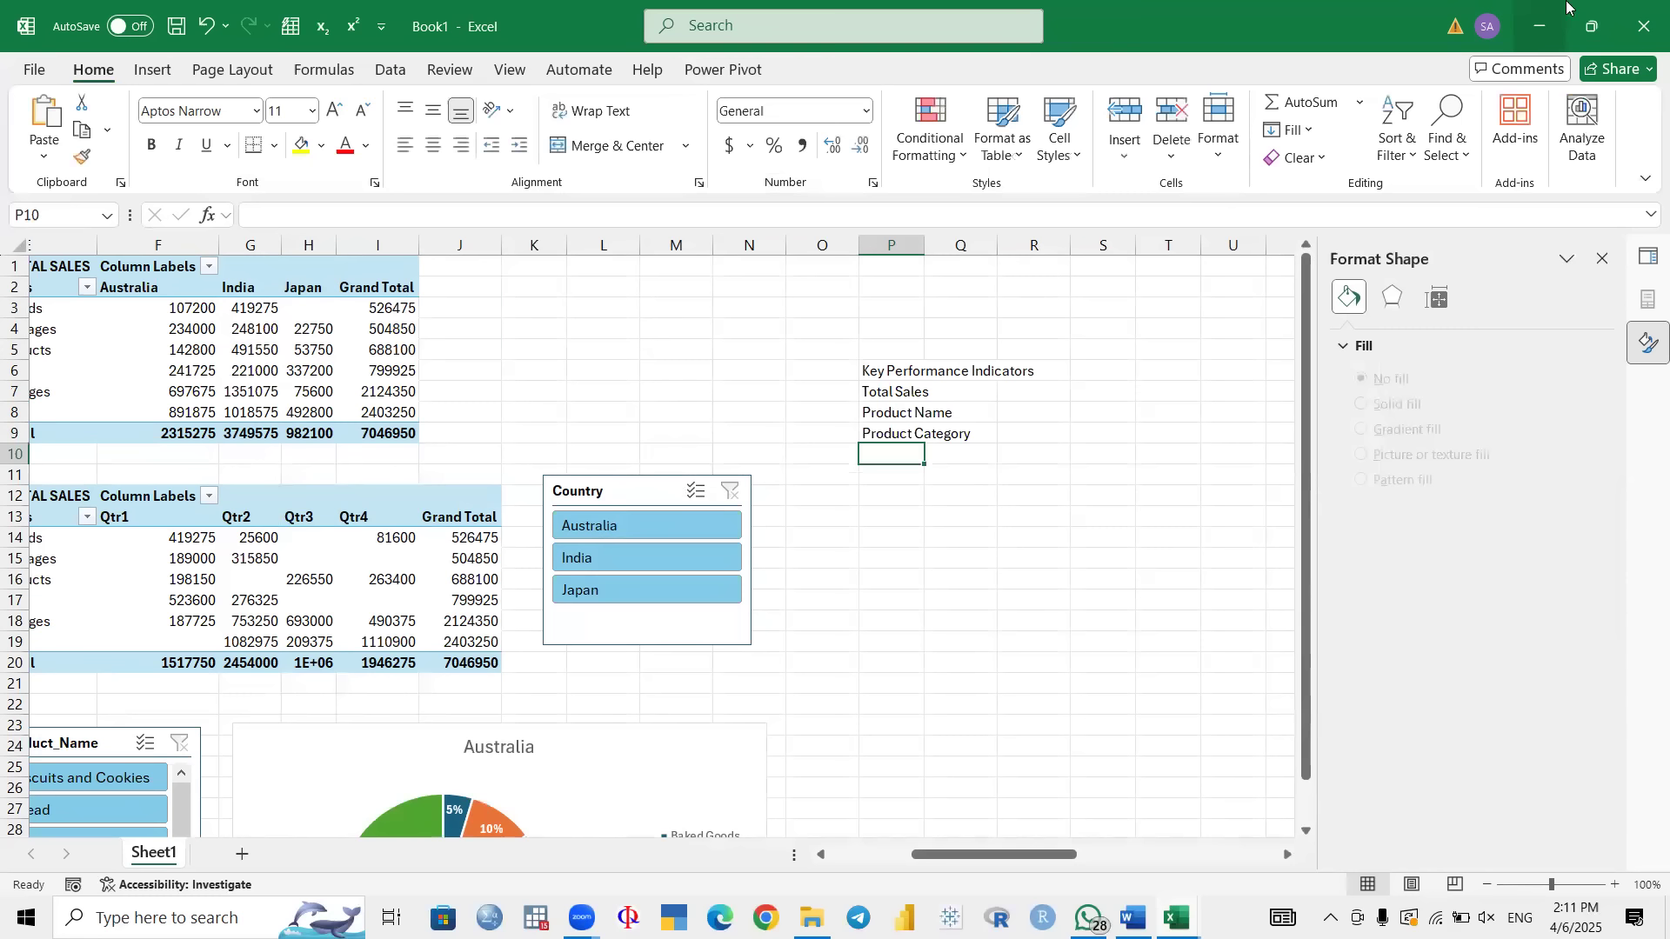
# Step: Add the heading Cell Reference in Q6 and widen columns P and Q to fit their text
pyautogui.moveTo(927, 250); pyautogui.dragTo(1062, 246)
pyautogui.click(1029, 396)
pyautogui.click(1106, 373)
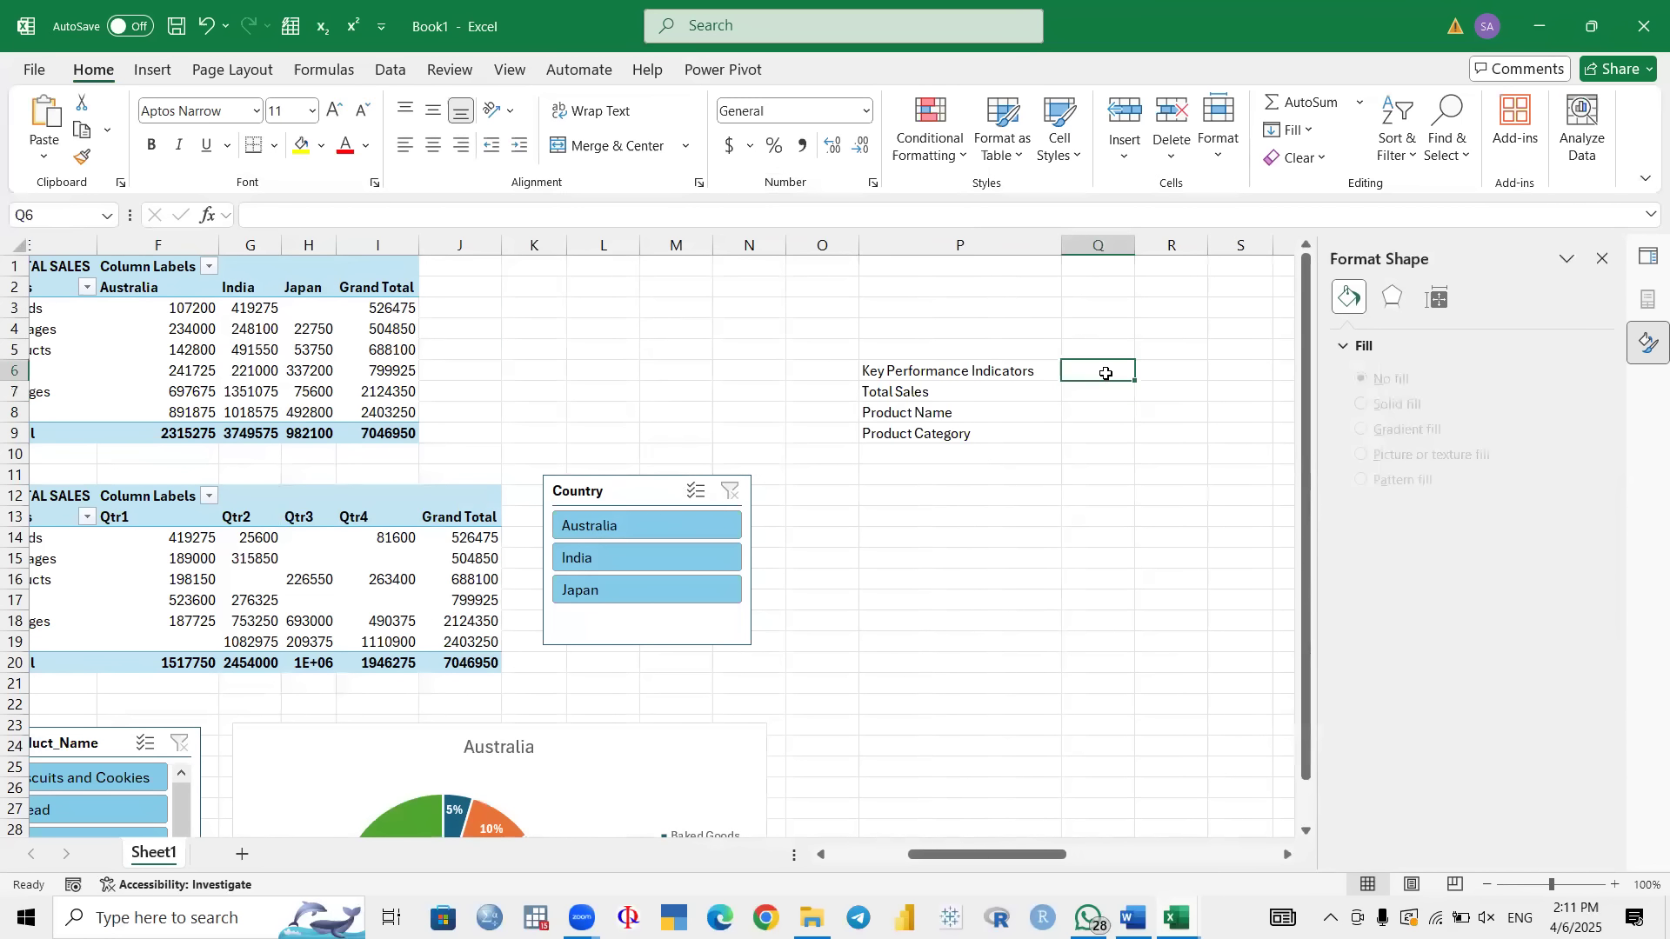
pyautogui.write('Cell R')
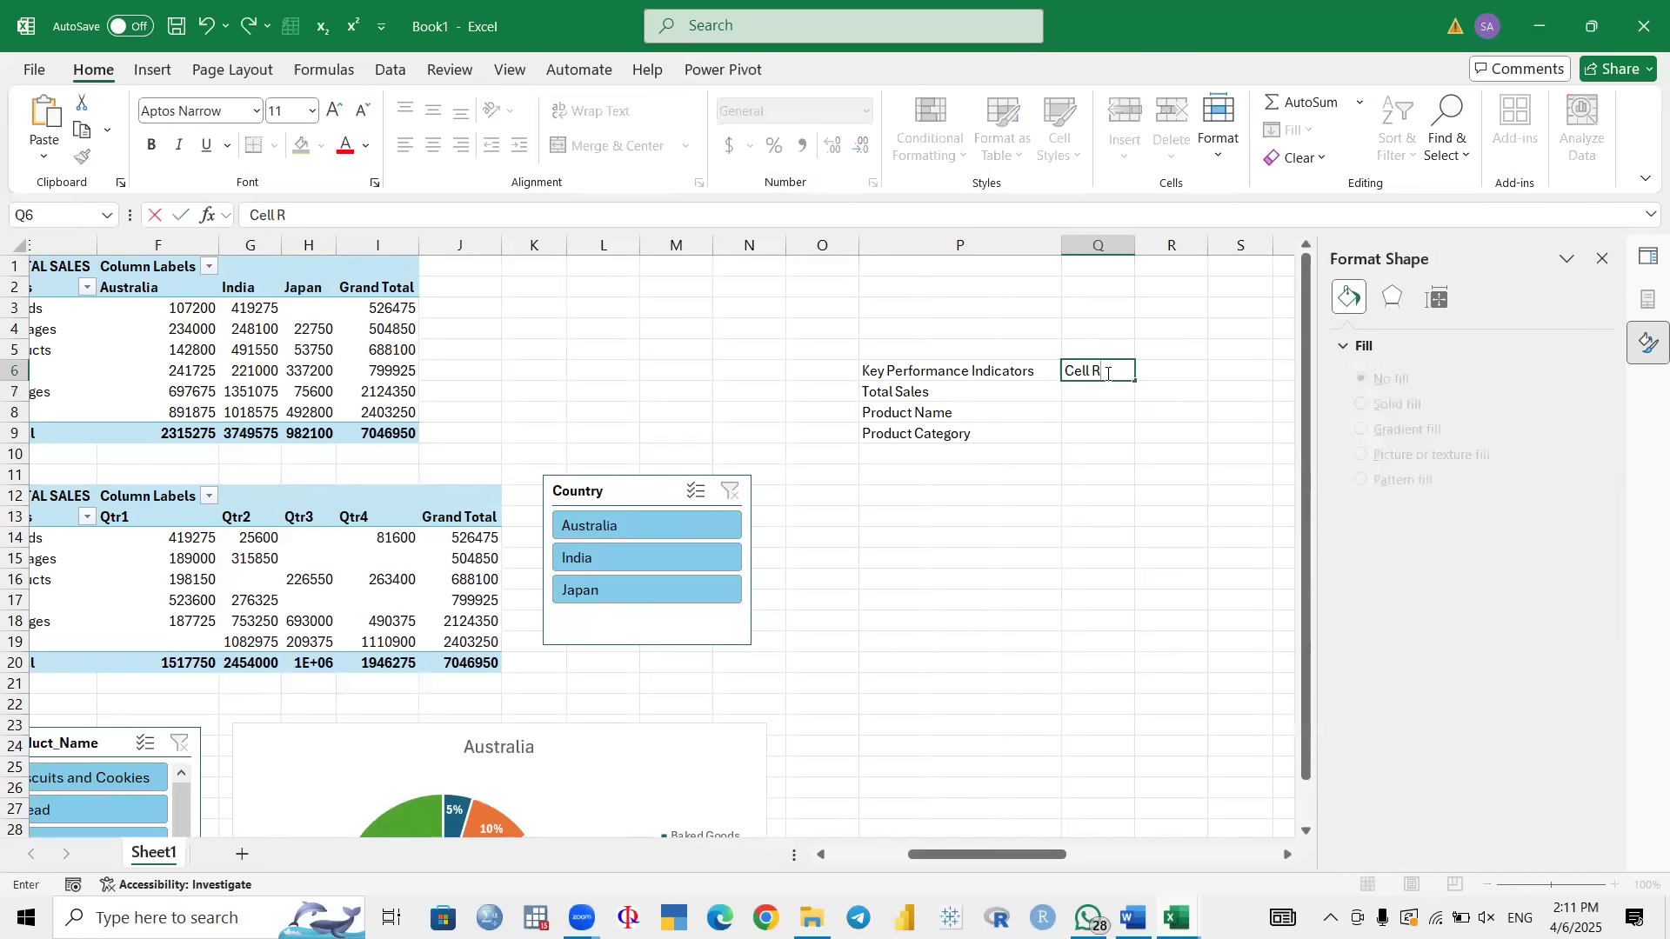
pyautogui.write('eference')
pyautogui.press('Return')
pyautogui.moveTo(1142, 252); pyautogui.dragTo(1184, 253)
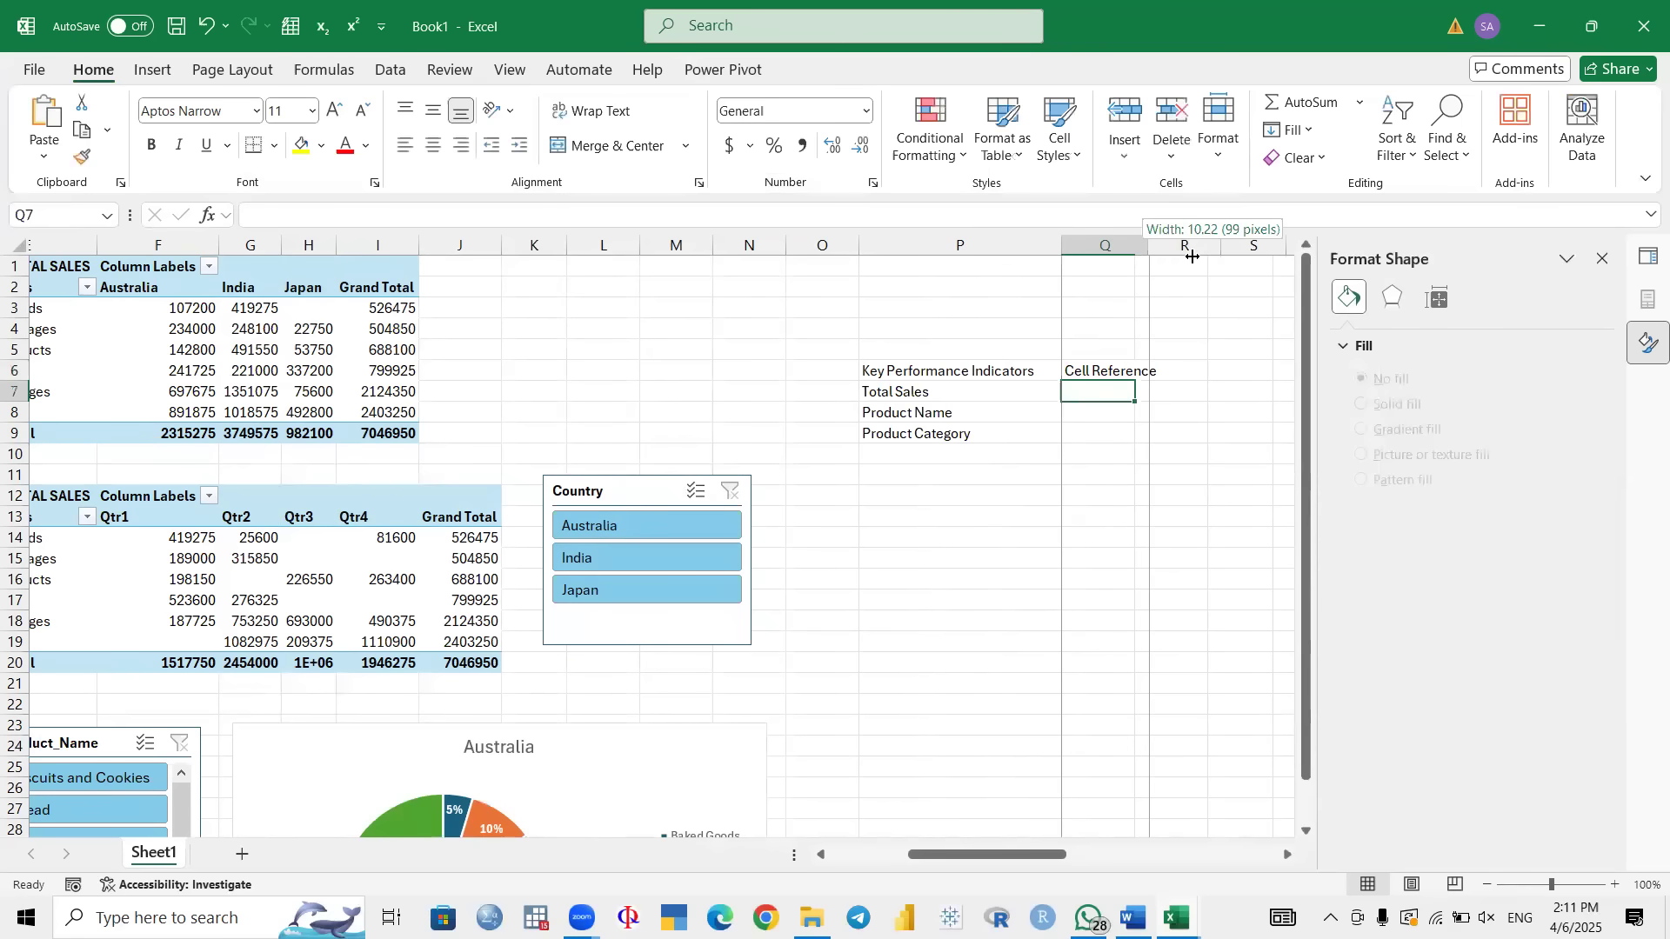
# Step: Link Q7 beside Total Sales to the grand total of TOTAL SALES in C22 of the product pivot table
pyautogui.click(905, 399)
pyautogui.click(1103, 399)
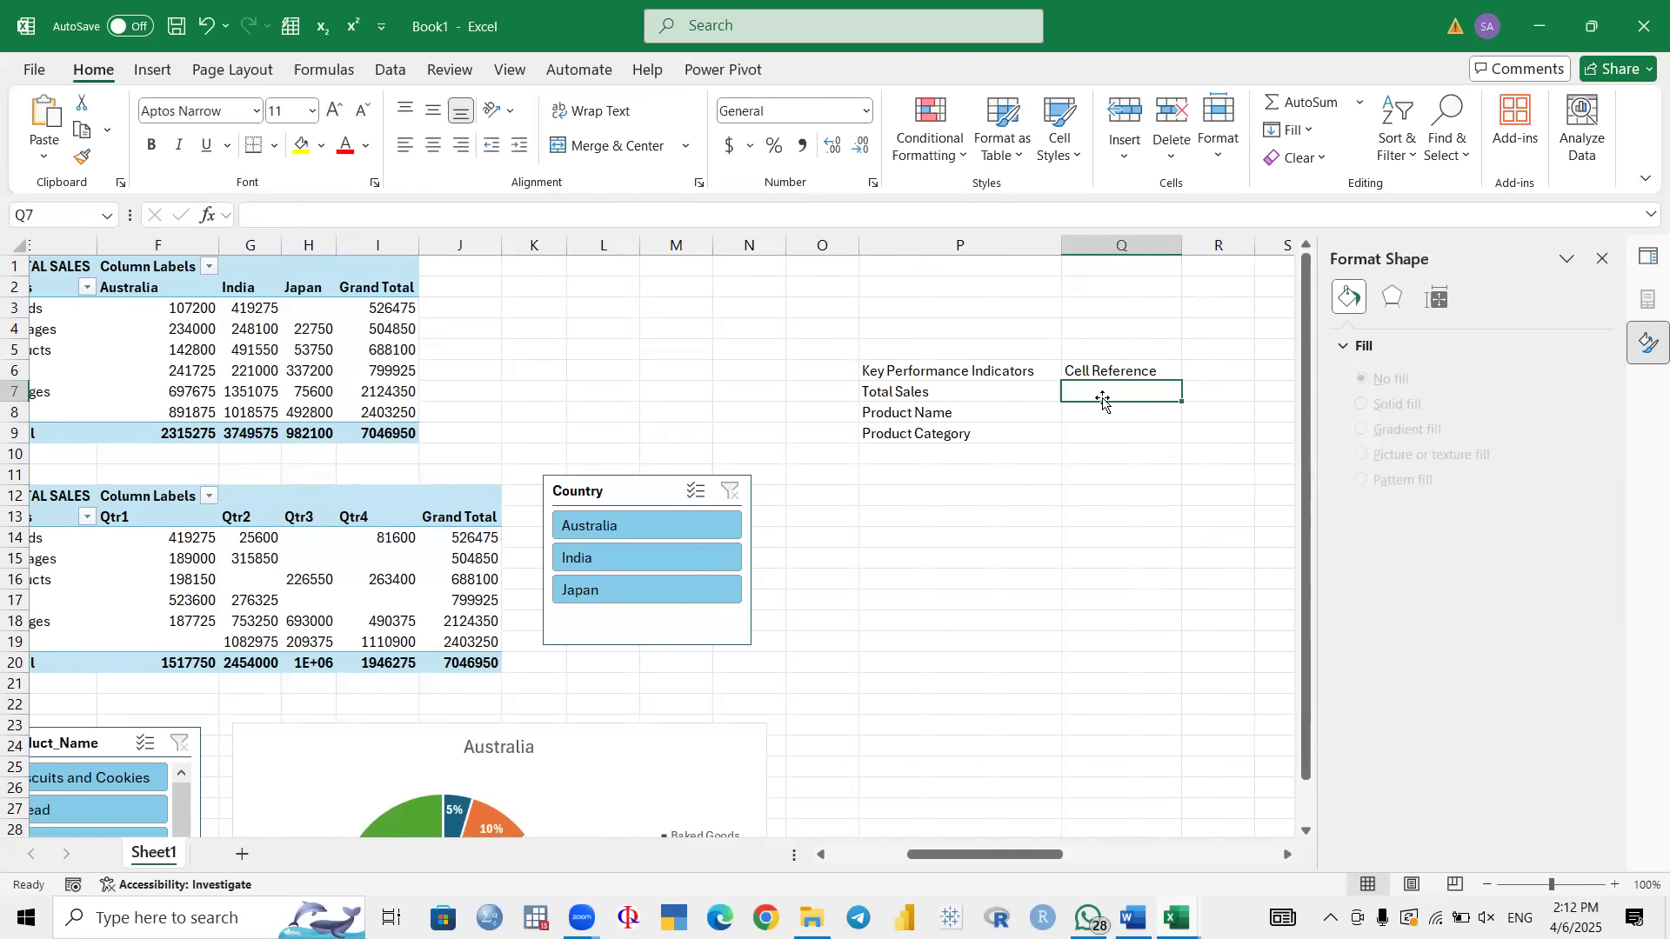
pyautogui.write('=')
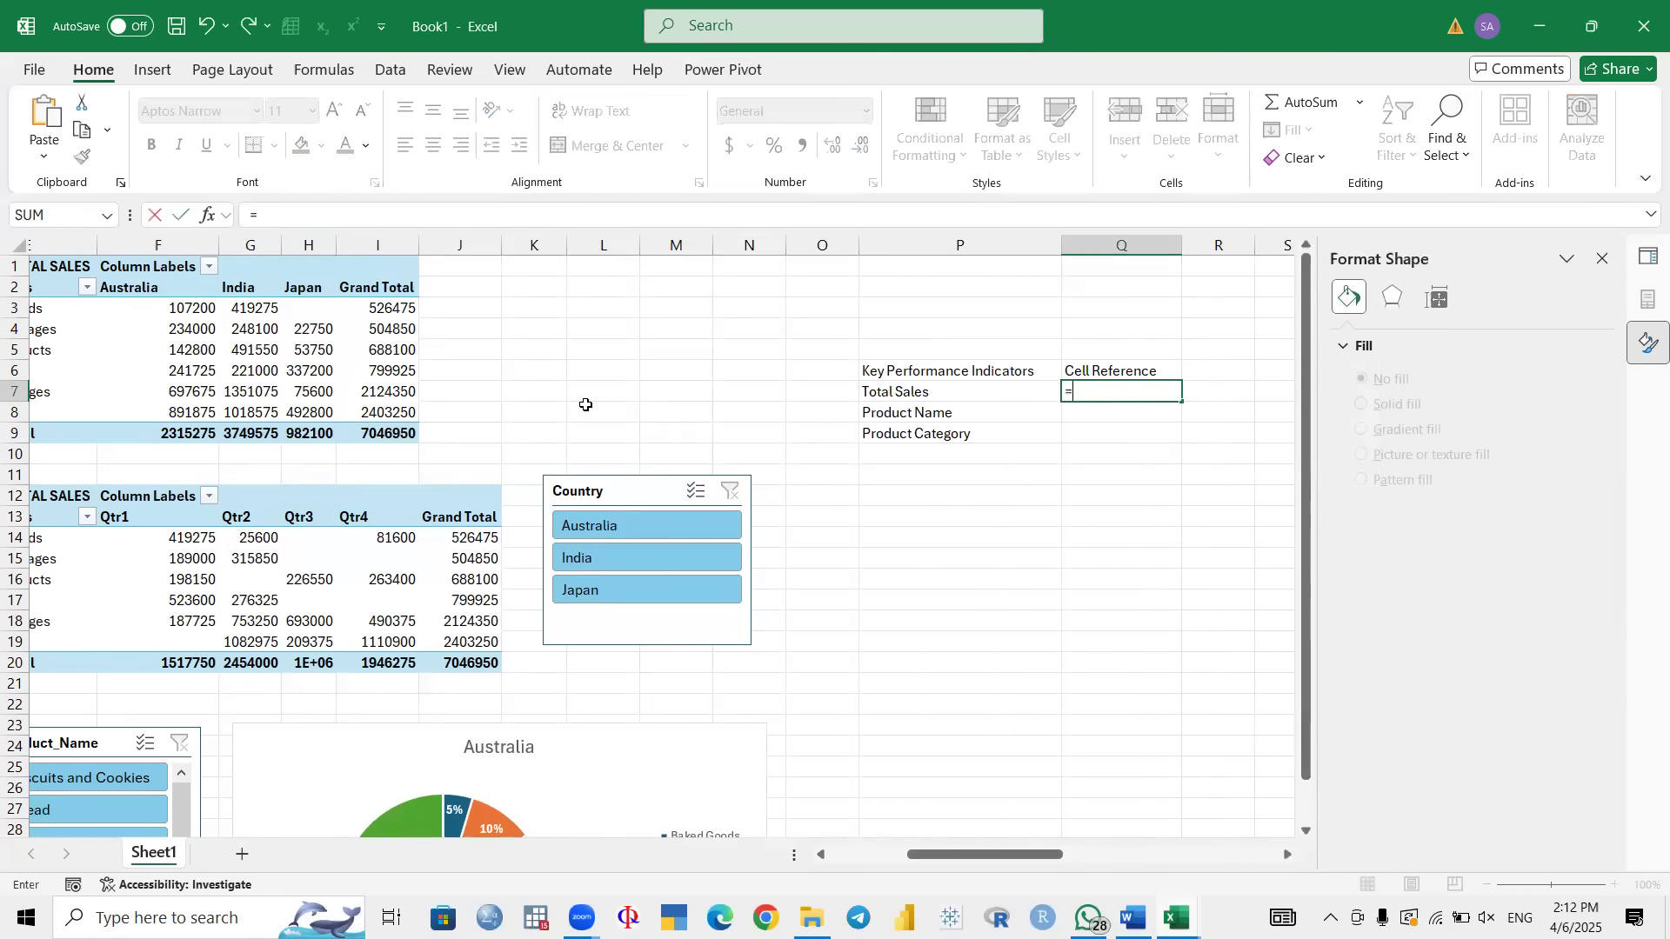
pyautogui.hscroll(-4, 586, 404)
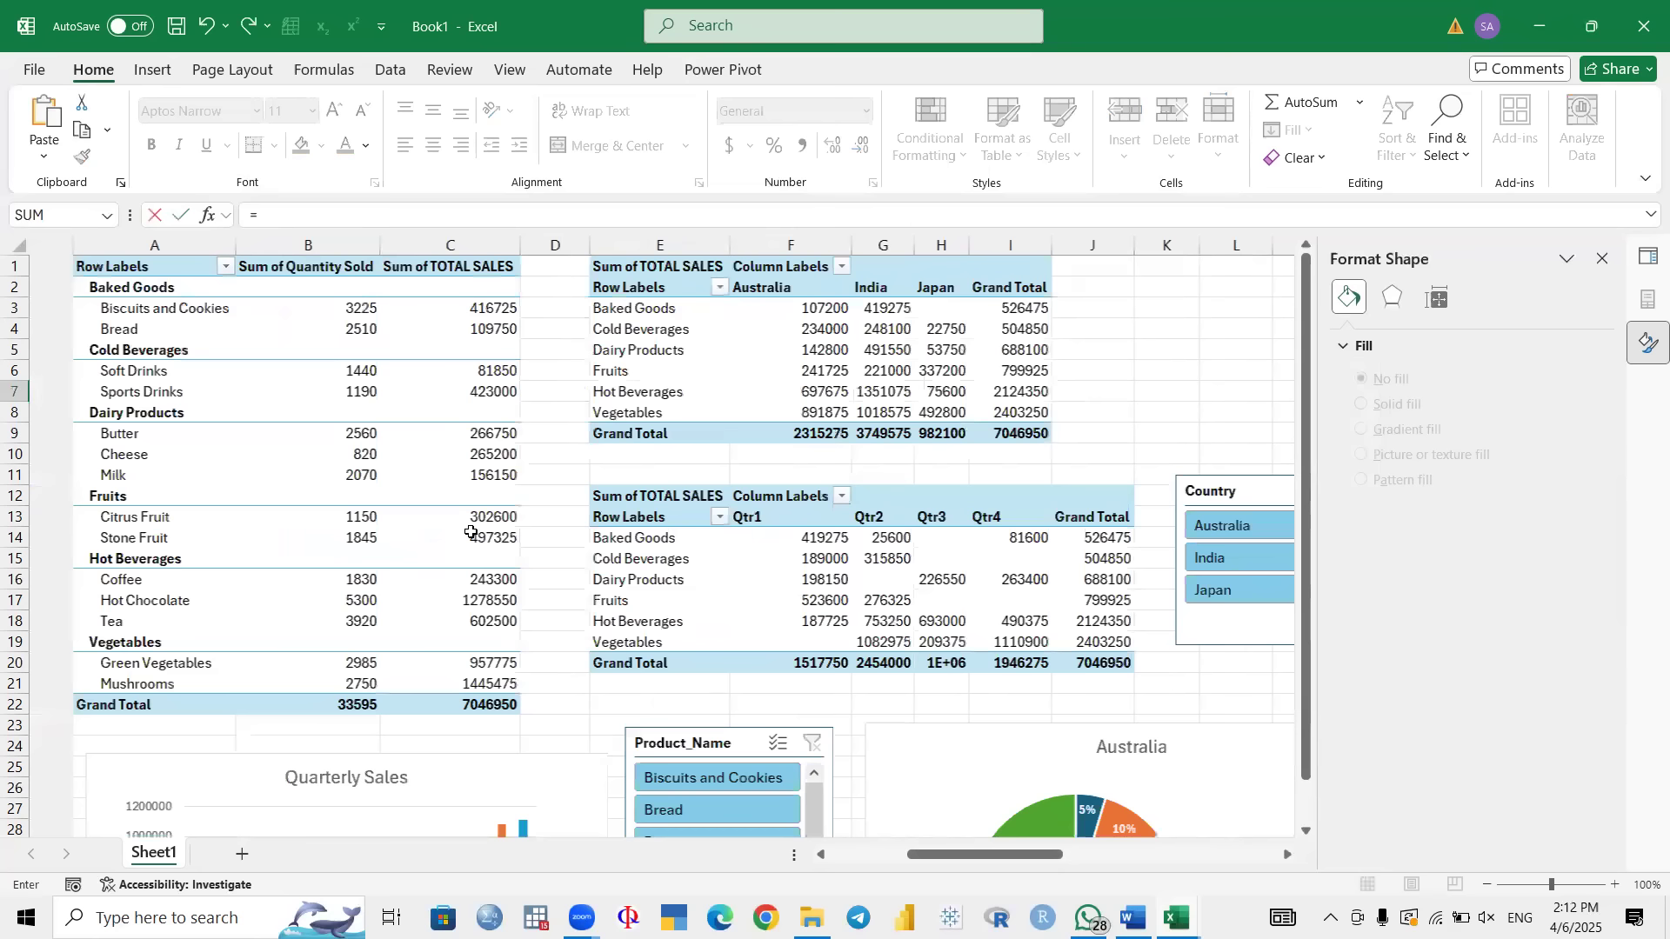
pyautogui.click(439, 705)
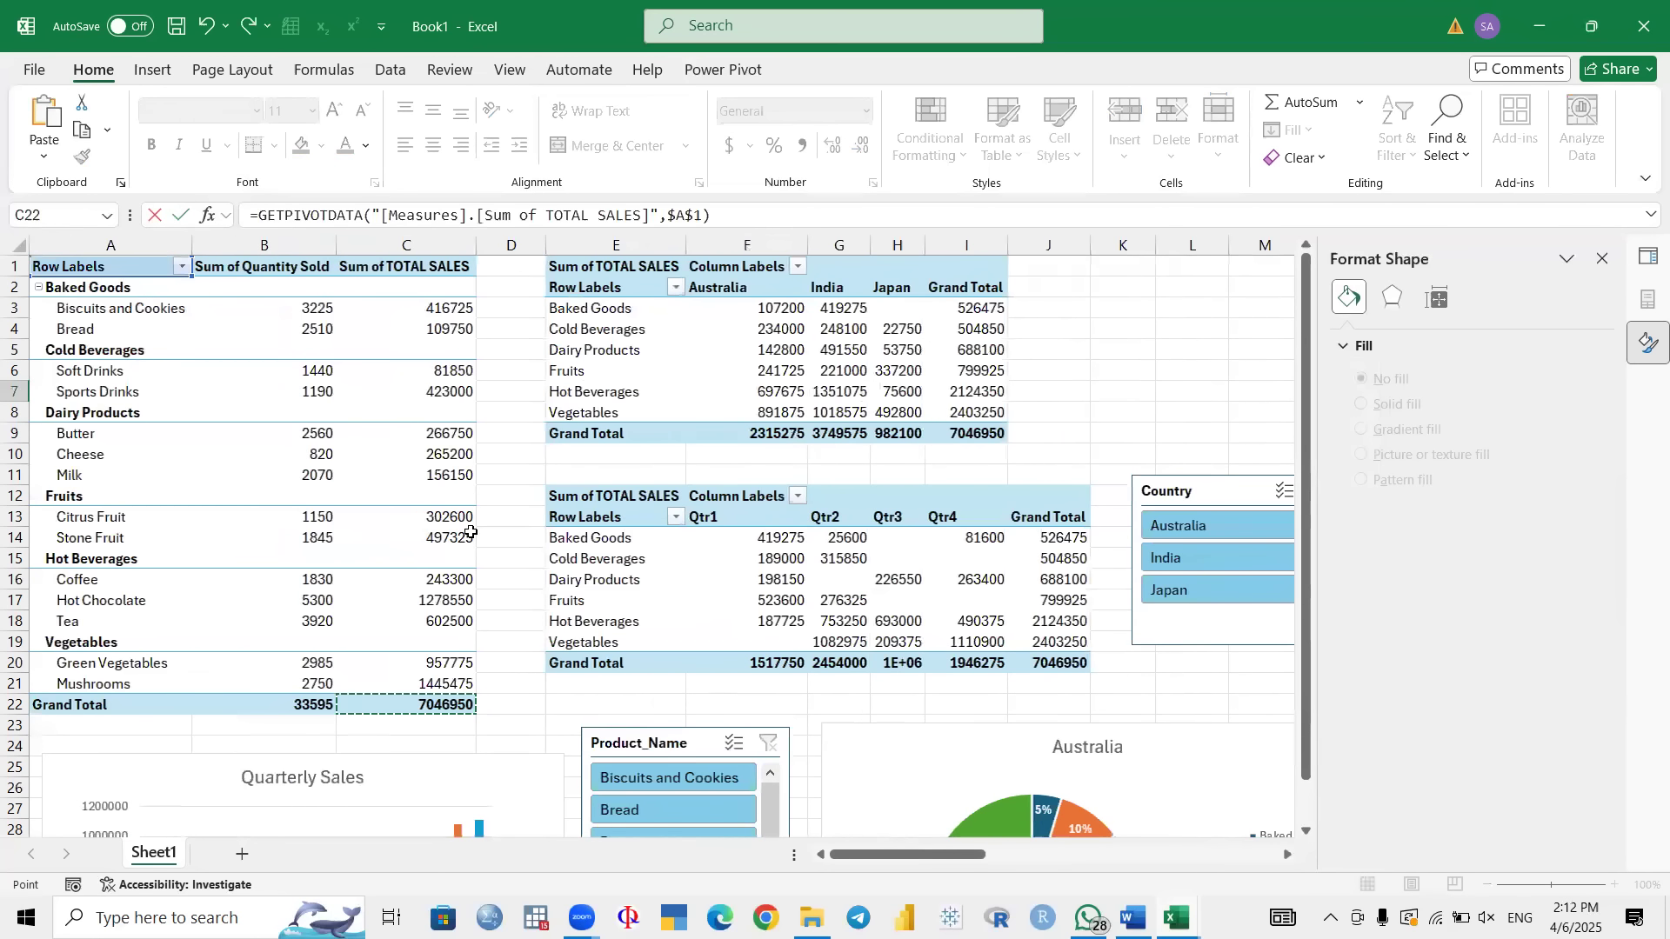
pyautogui.press('Return')
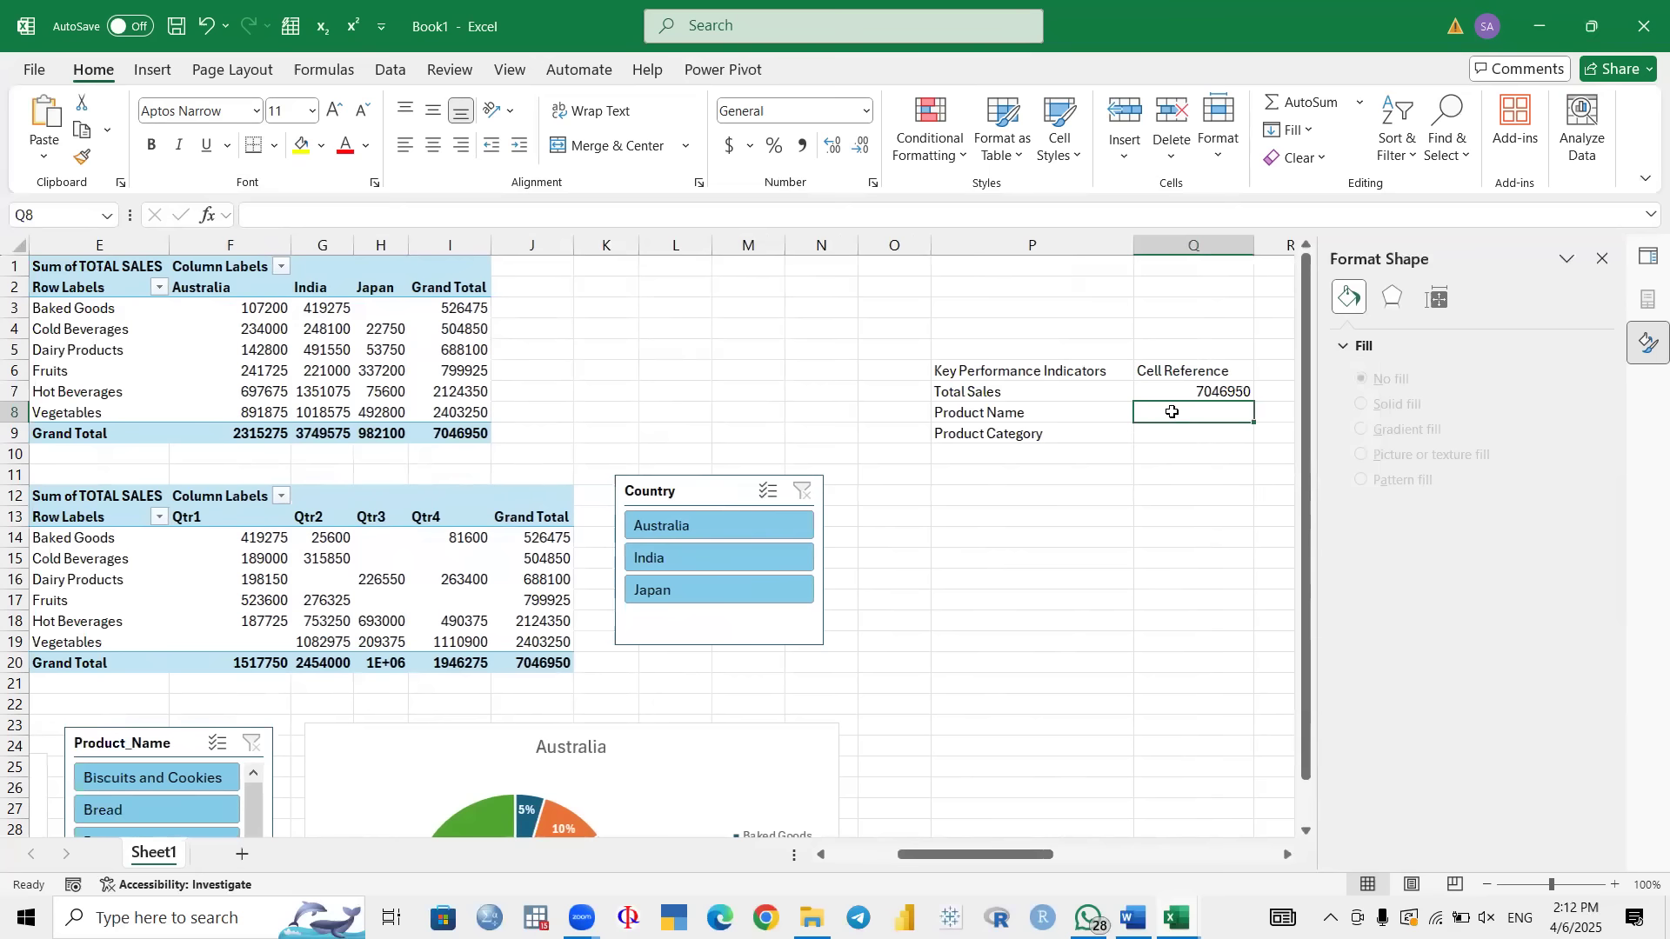
# Step: Link Q8 beside Product Name to Biscuits and Cookies in A3 of the product pivot table
pyautogui.write('=')
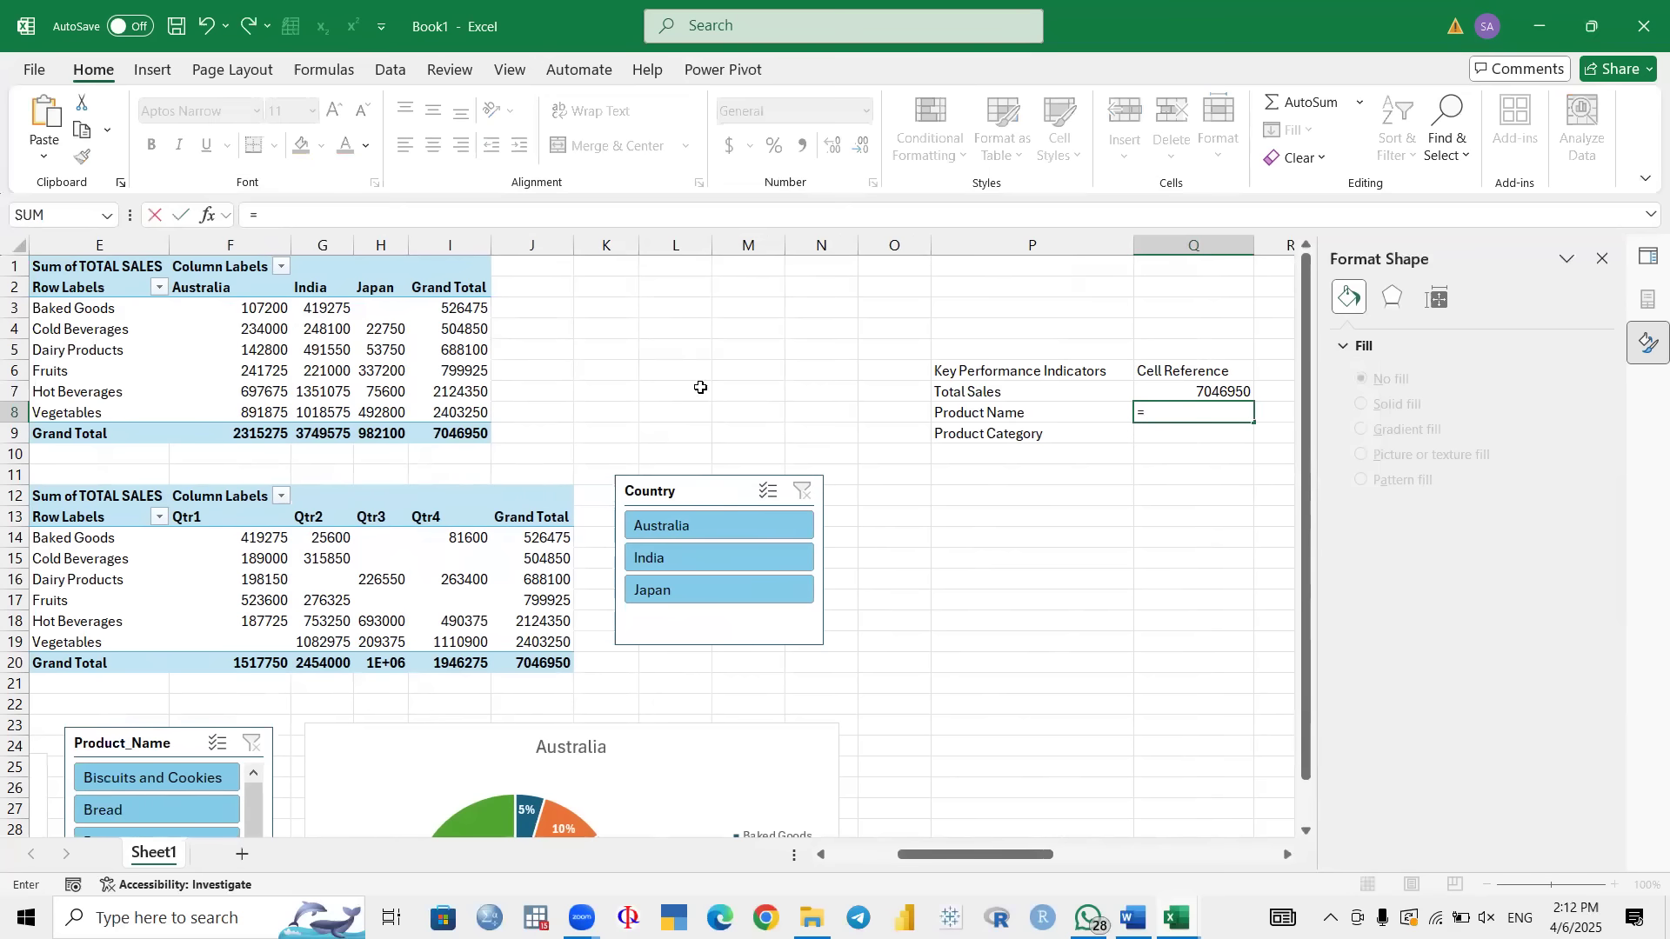
pyautogui.hscroll(-4, 38, 317)
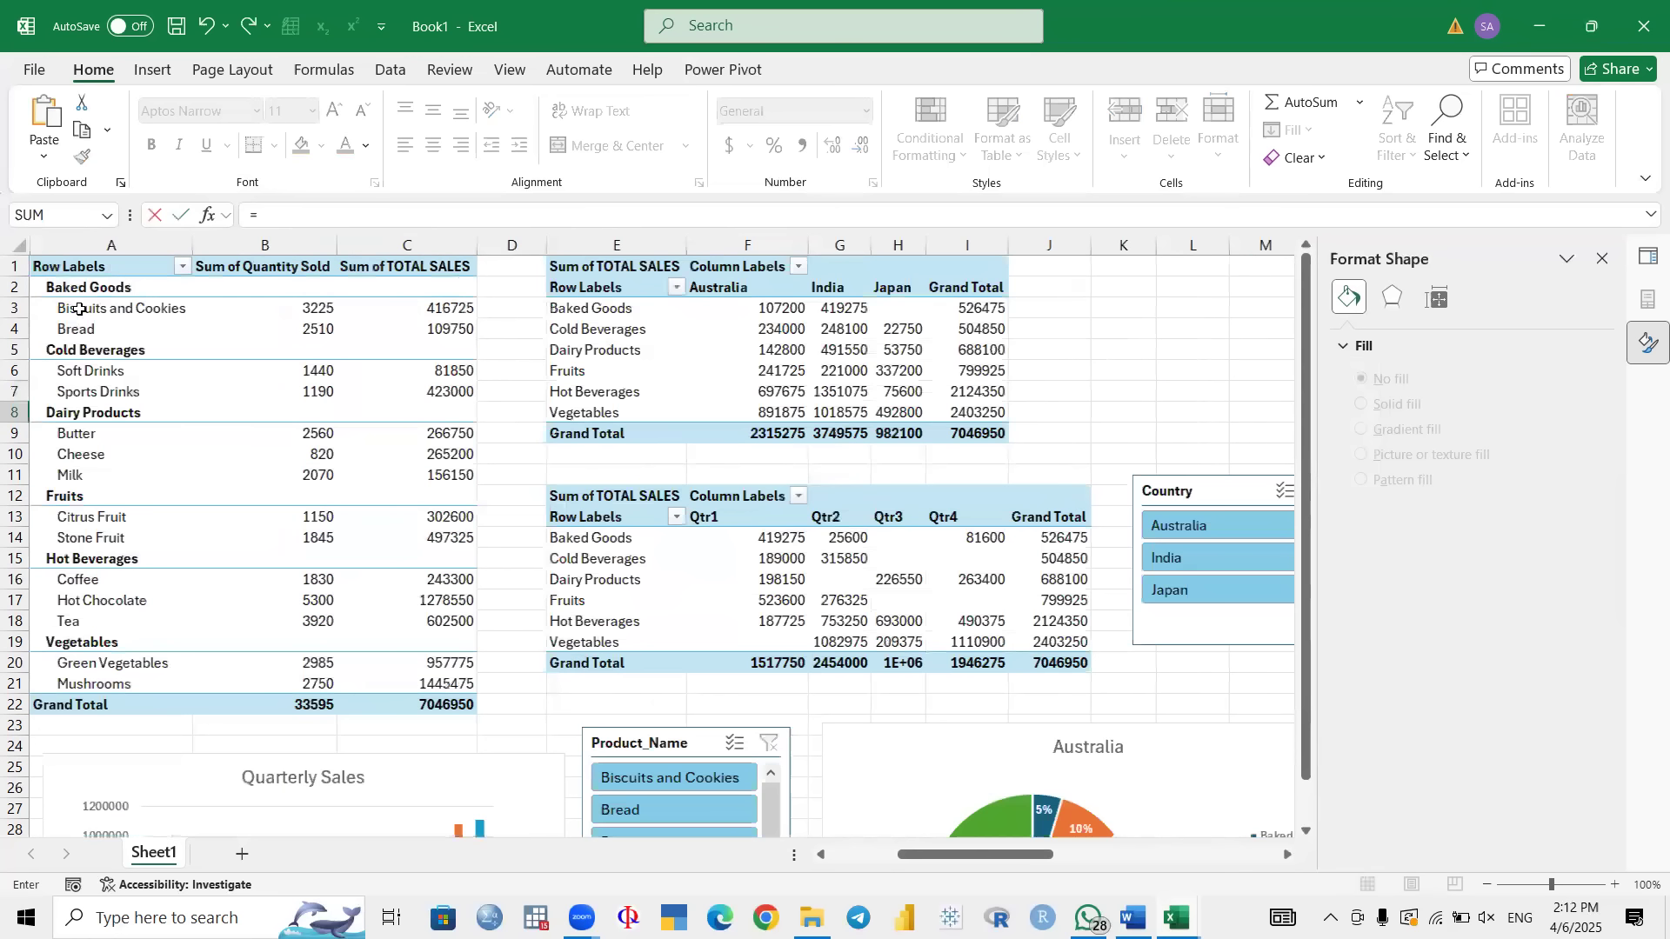
pyautogui.click(79, 310)
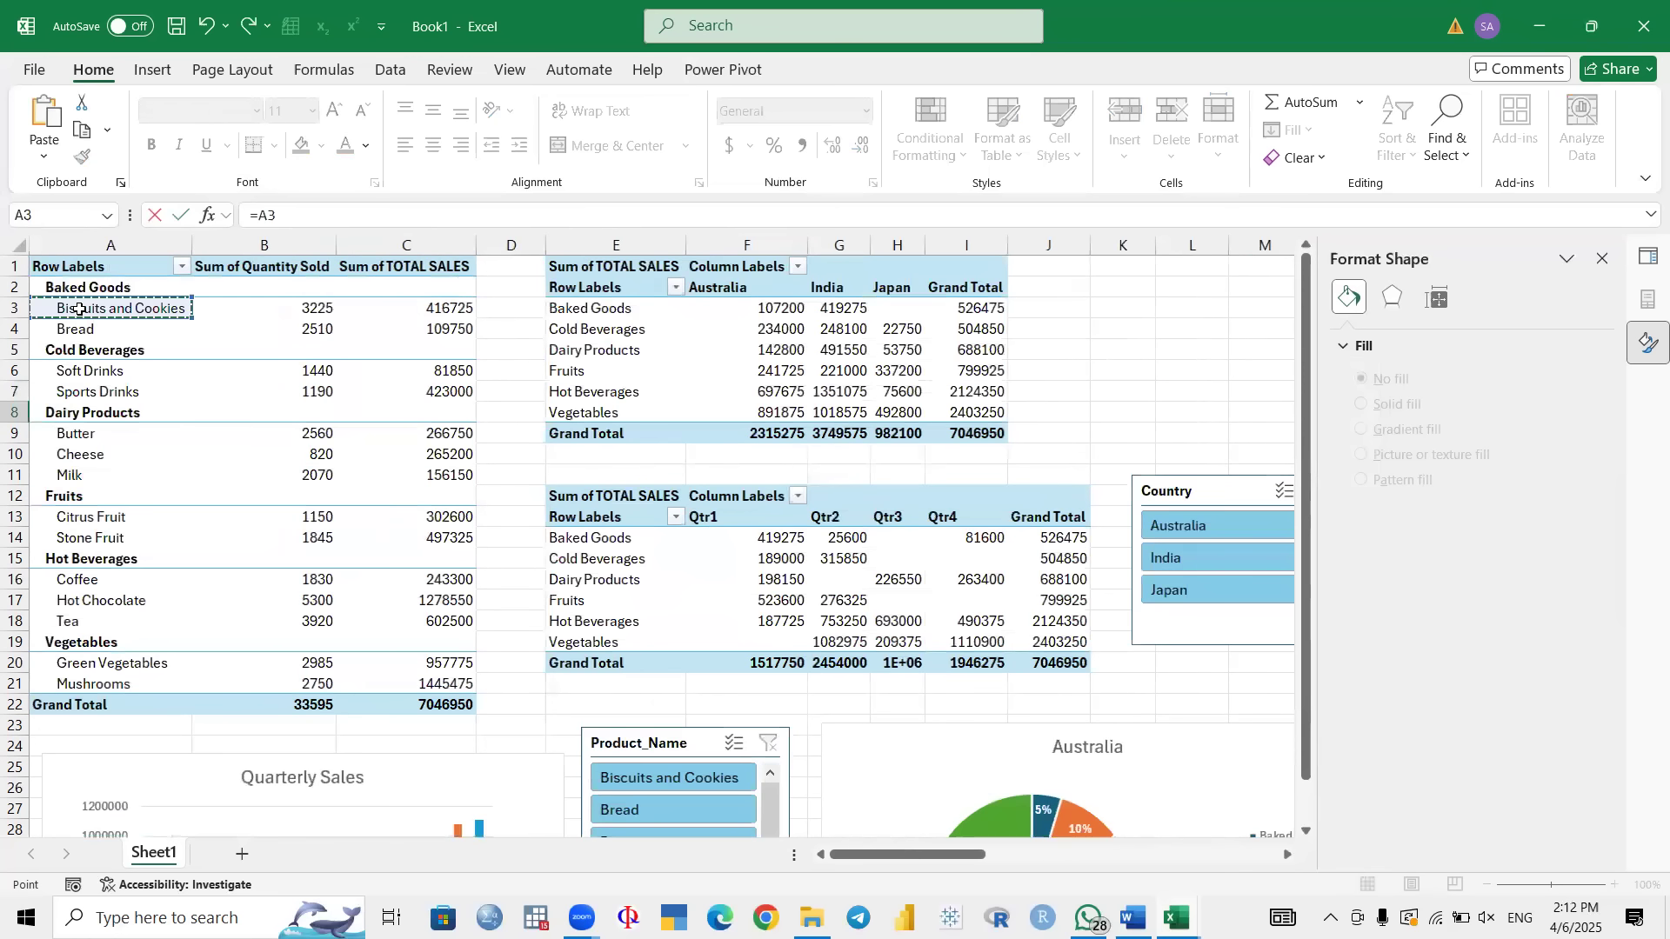
pyautogui.press('Return')
# Step: Link Q9 beside Product Category to Baked Goods in A2 of the product pivot table
pyautogui.write('=')
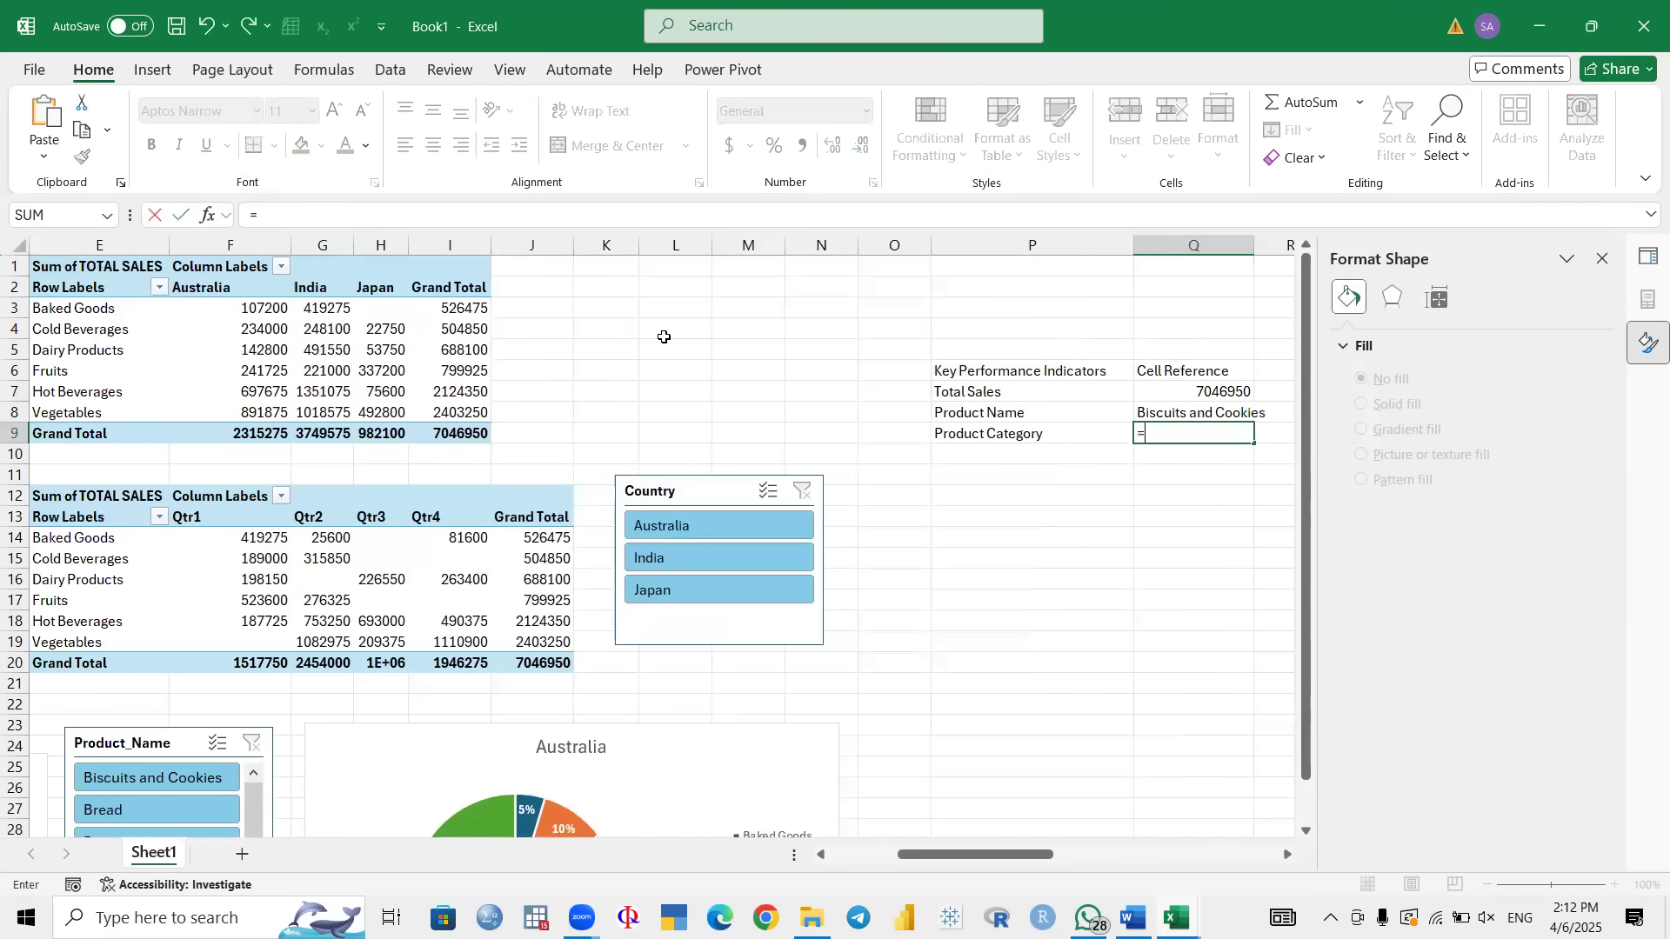
pyautogui.hscroll(-3, 476, 354)
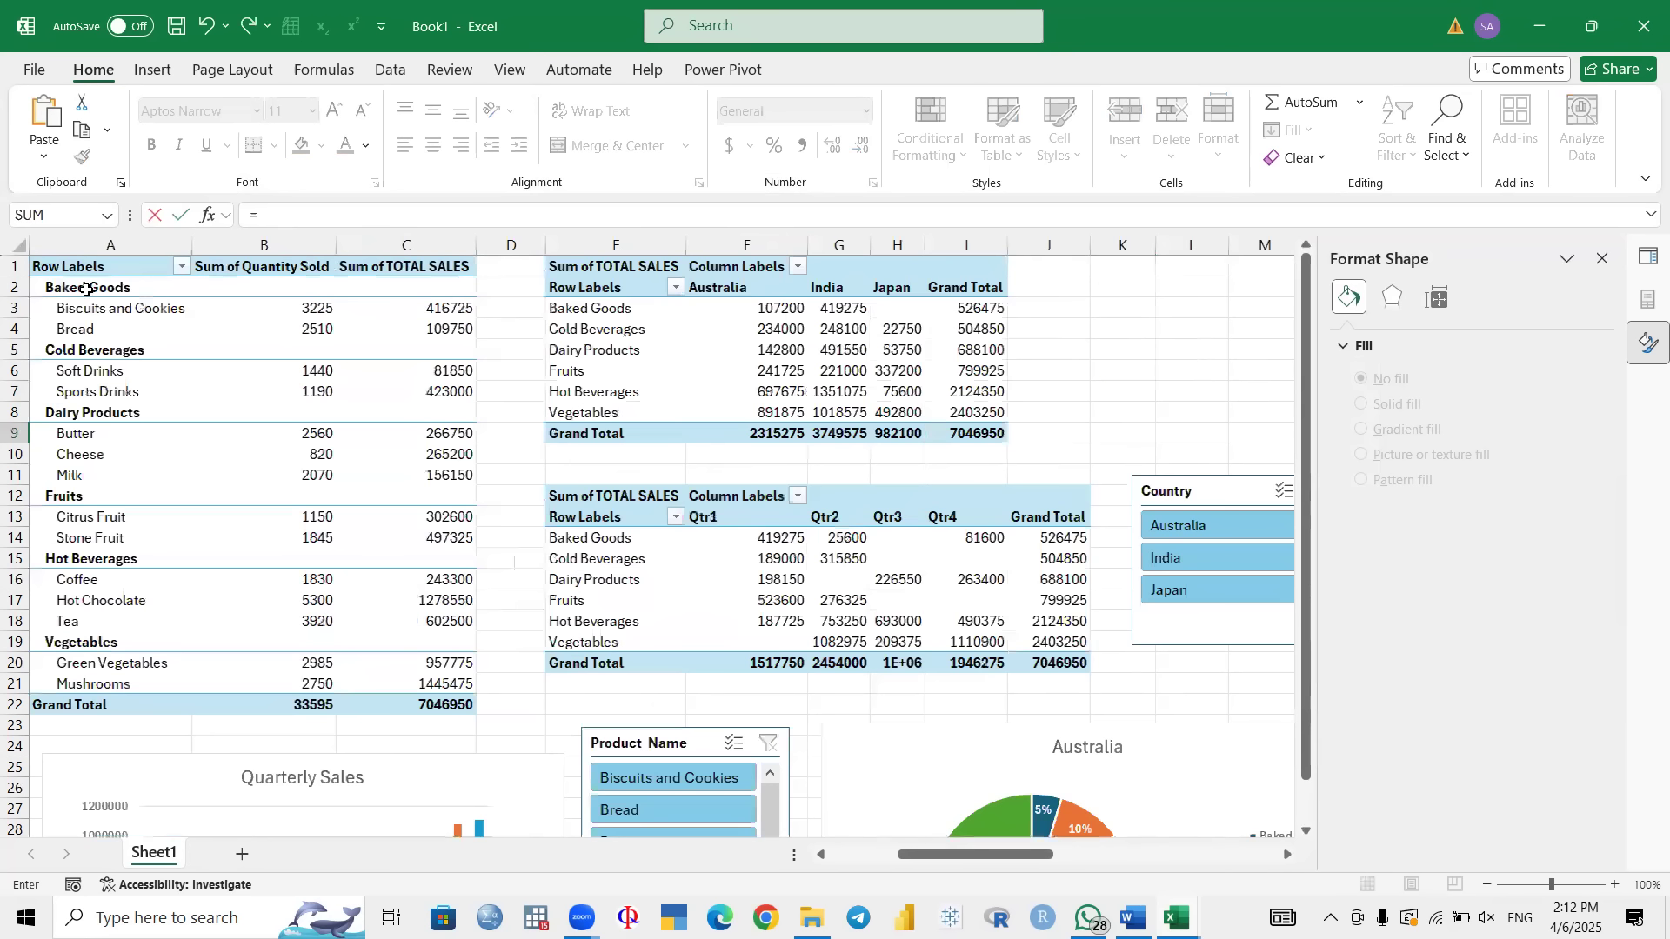
pyautogui.click(86, 290)
pyautogui.press('Return')
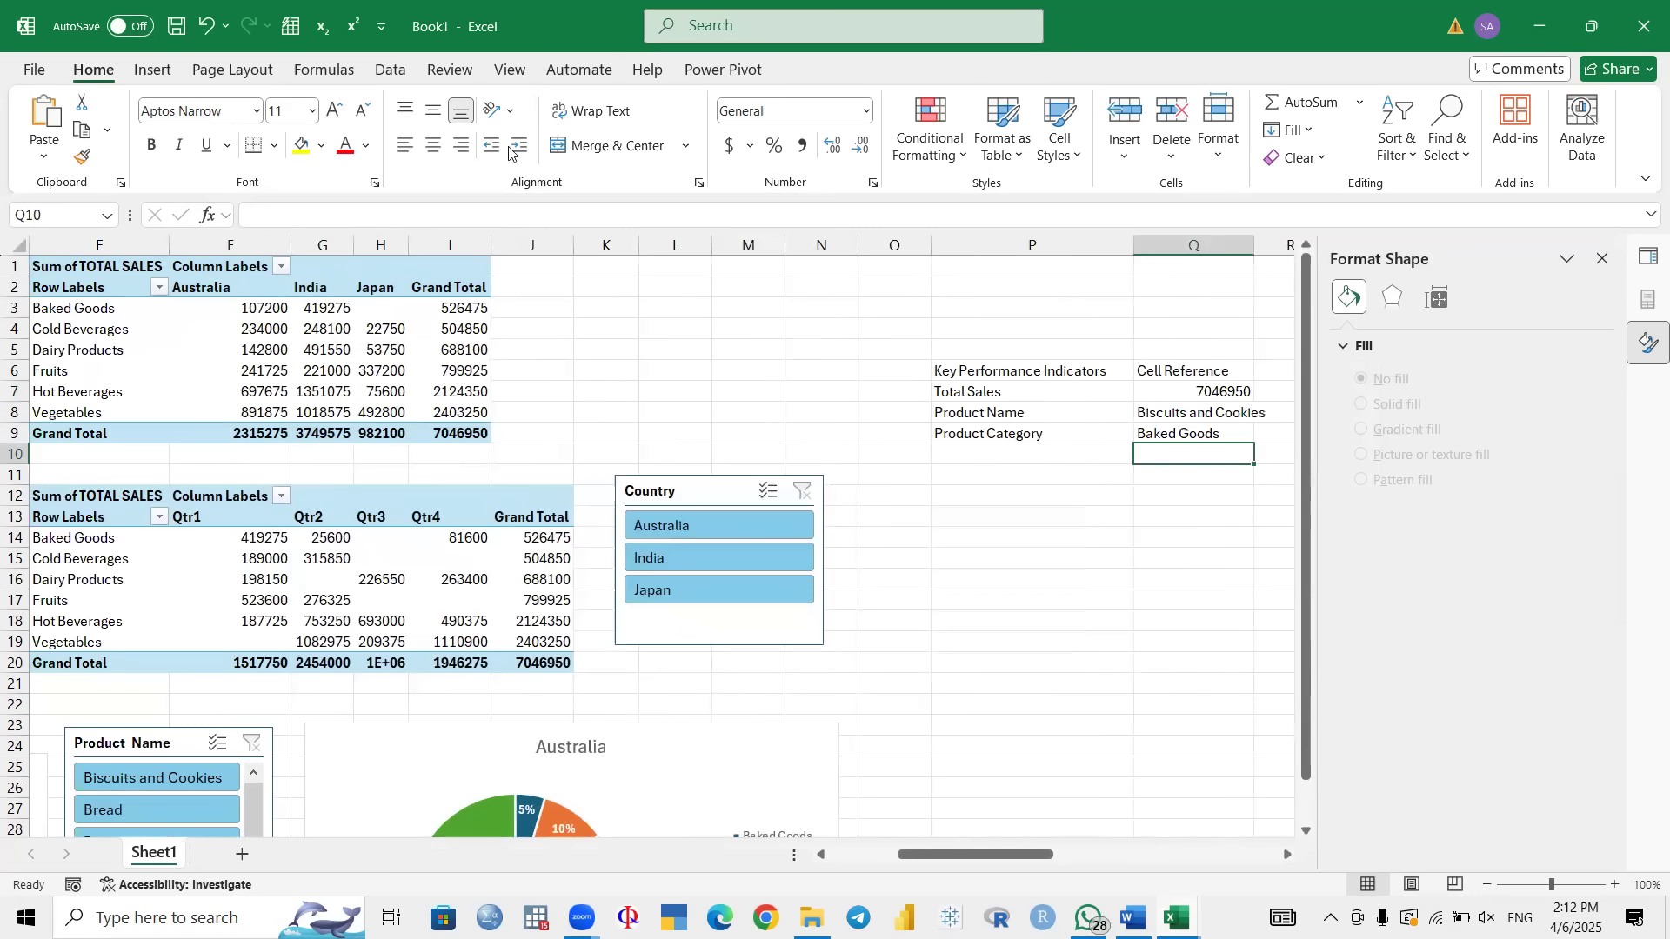
# Step: Make the headings Key Performance Indicators and Cell Reference in P6:Q6 bold
pyautogui.moveTo(1124, 367); pyautogui.dragTo(1141, 368)
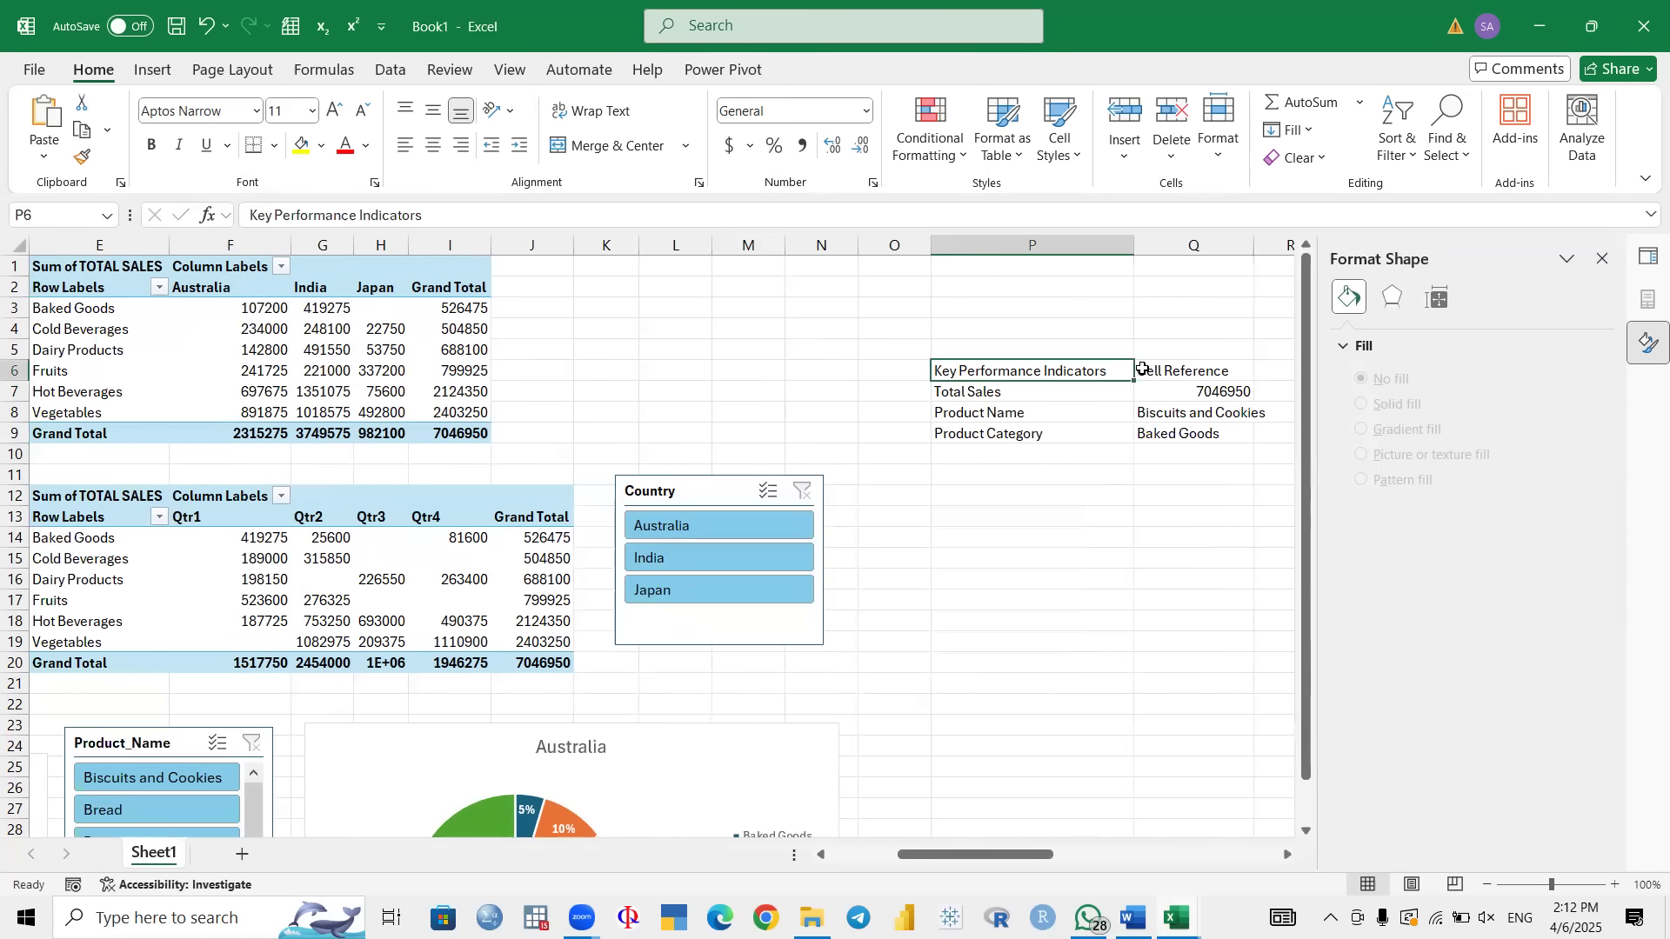
pyautogui.hotkey('ctrl', 'b')
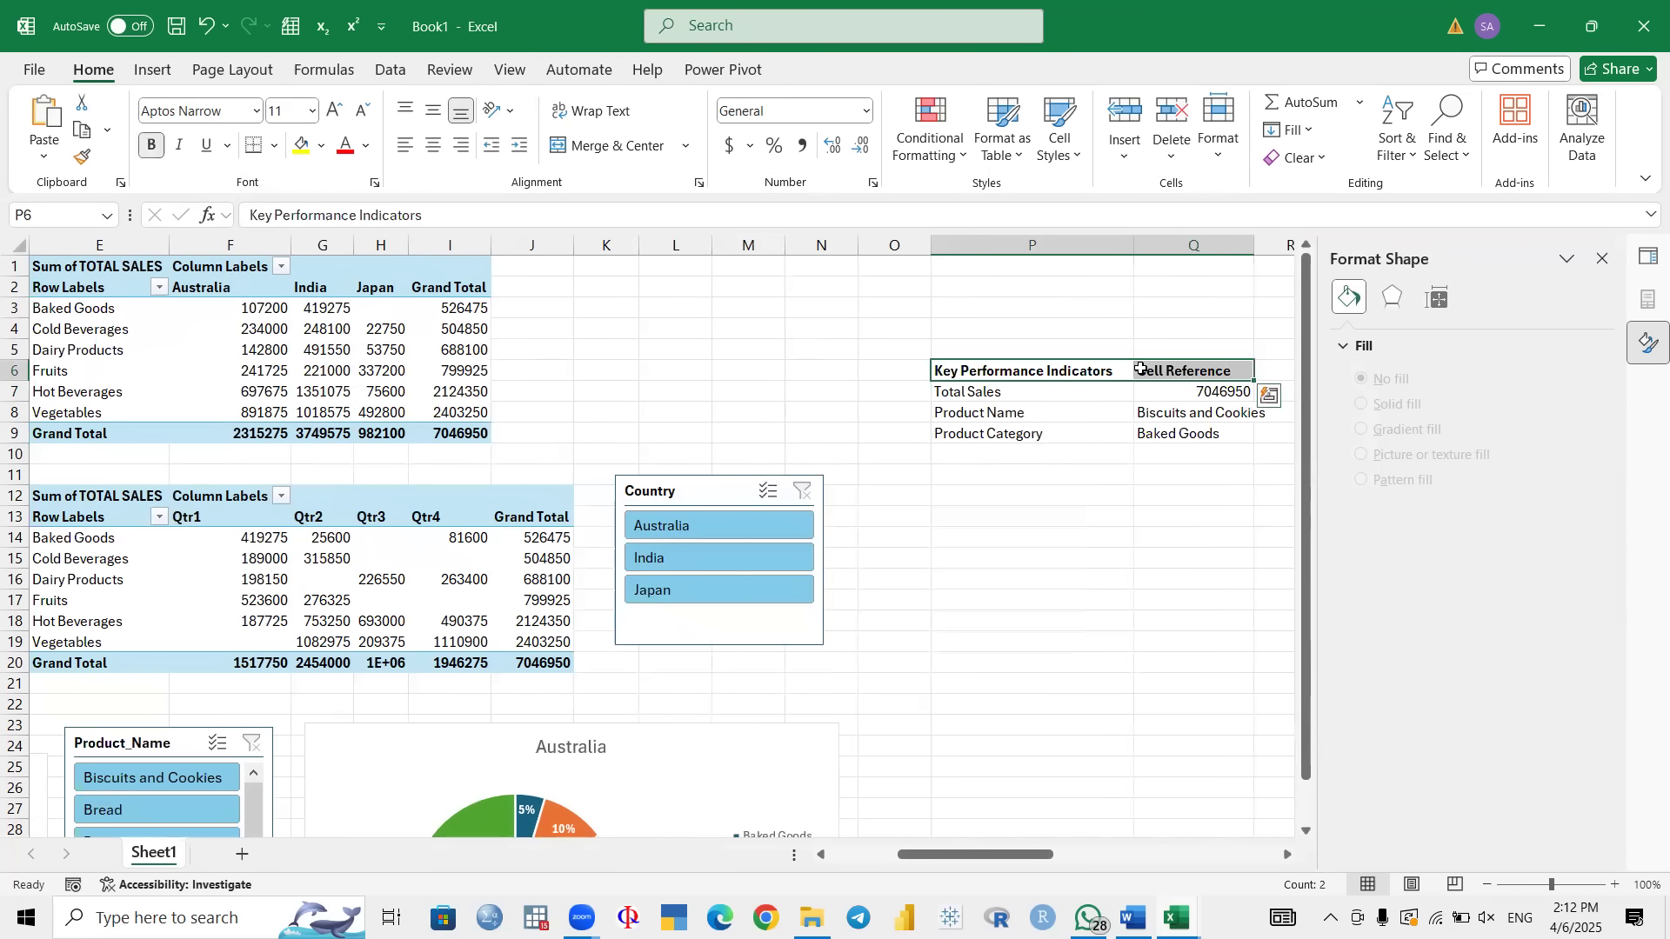
pyautogui.click(1068, 586)
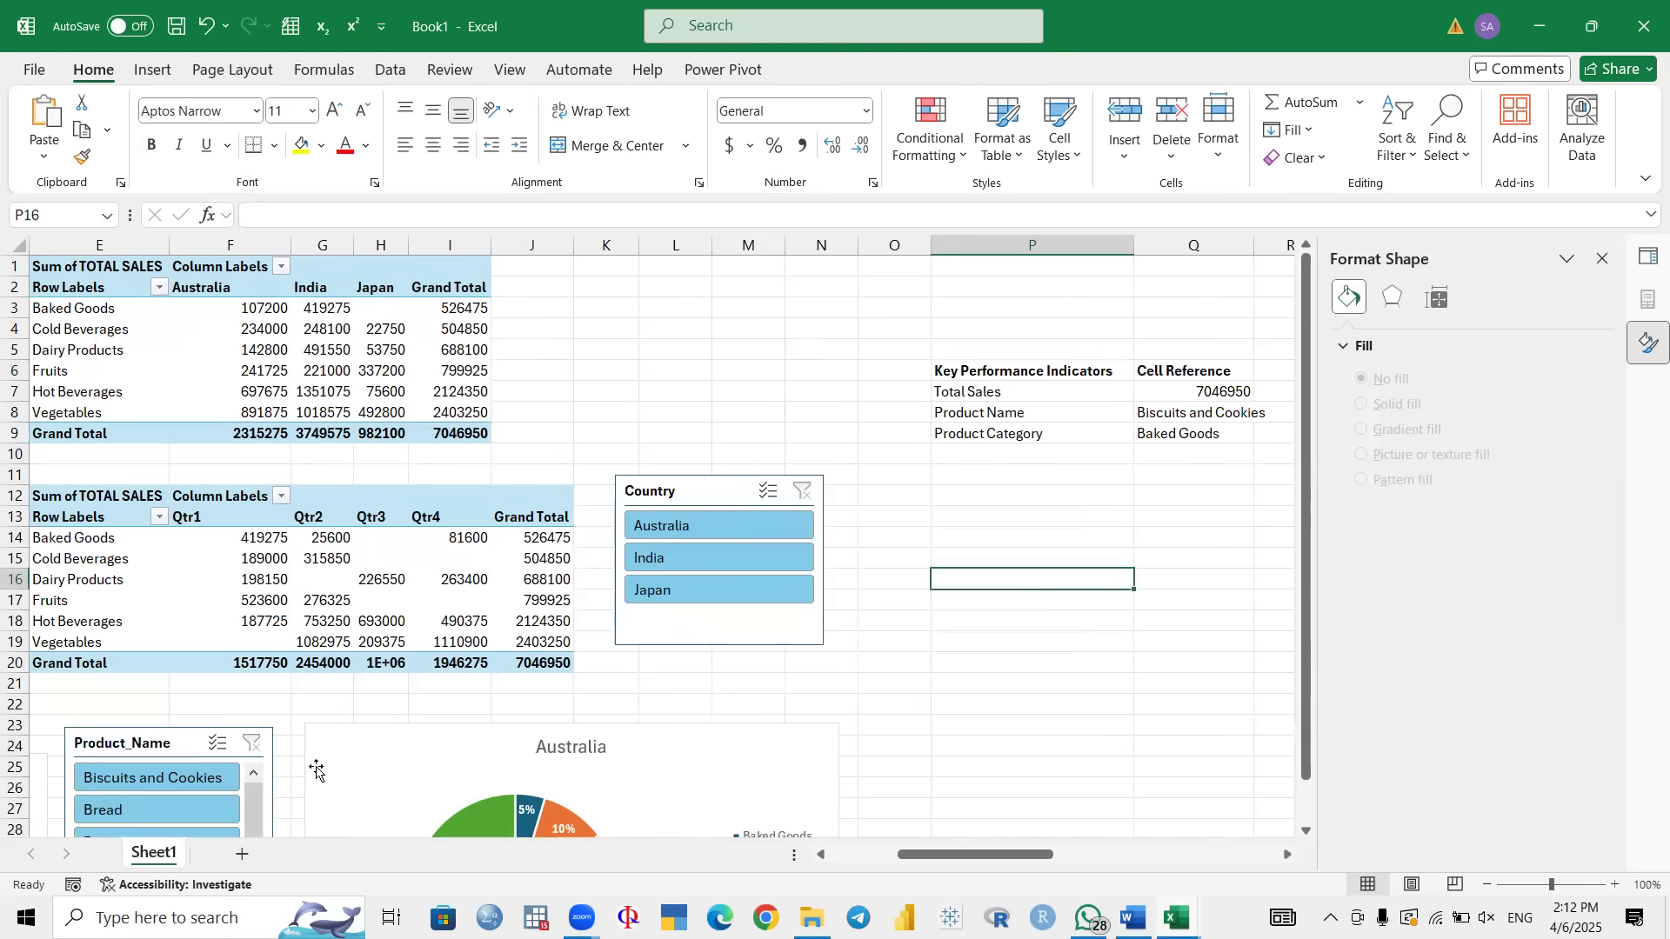
# Step: Rename Sheet1 as working
pyautogui.doubleClick(162, 854)
pyautogui.write('Working')
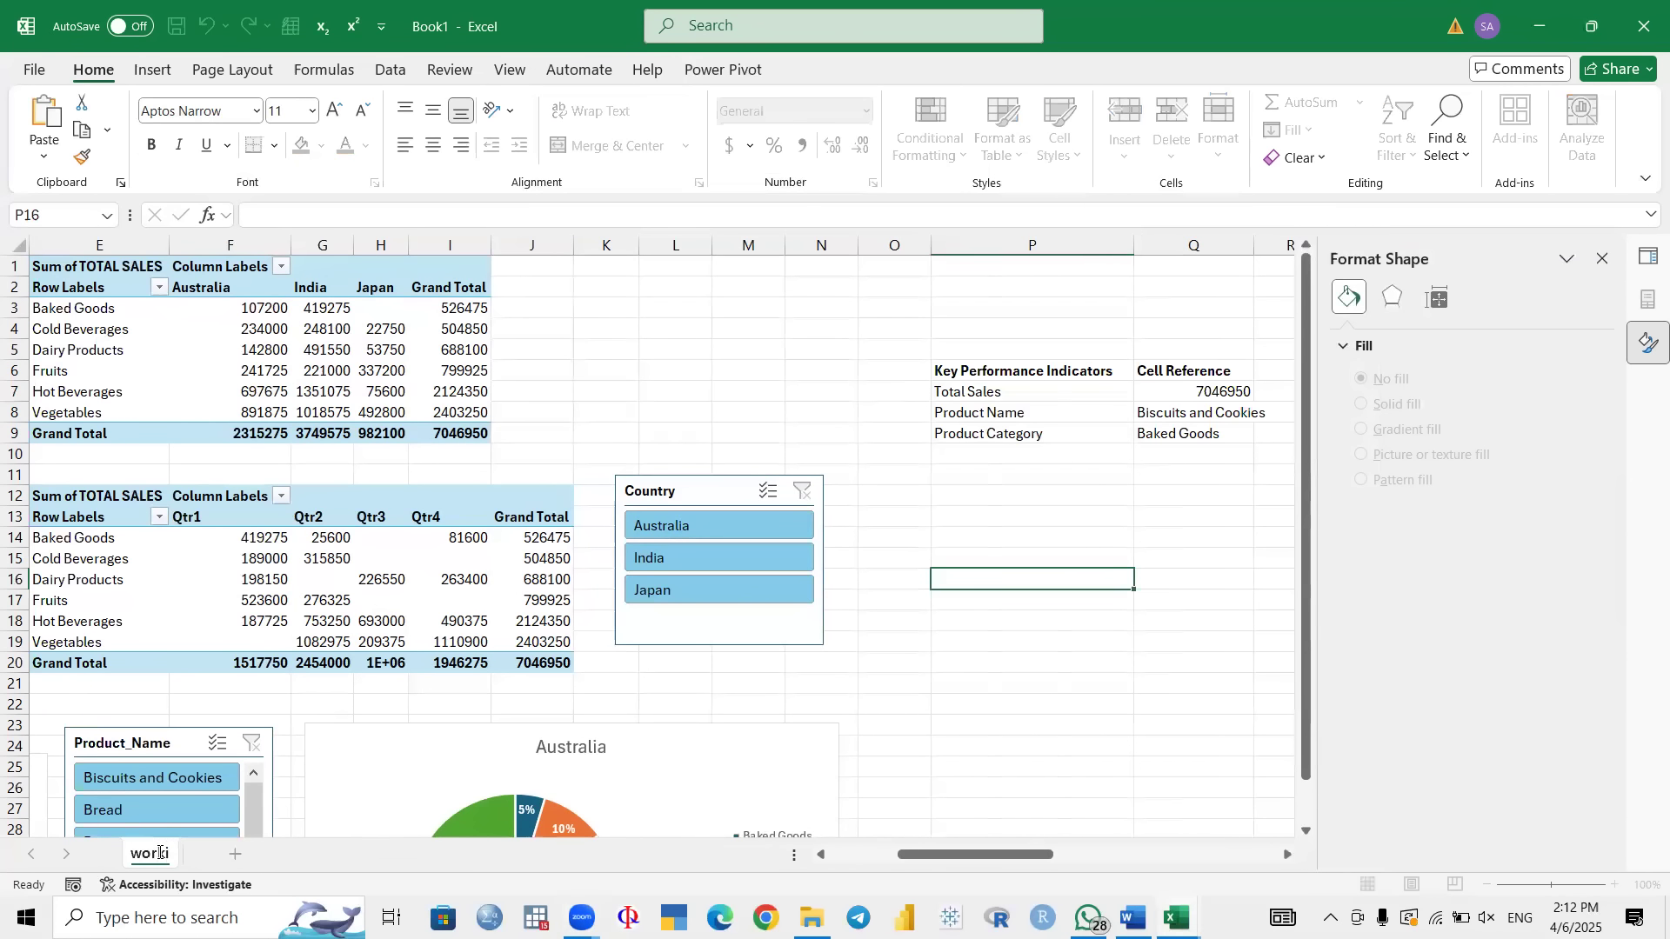
pyautogui.press('Return')
# Step: Add a new worksheet and name it DASHBOARD
pyautogui.click(253, 854)
pyautogui.doubleClick(253, 854)
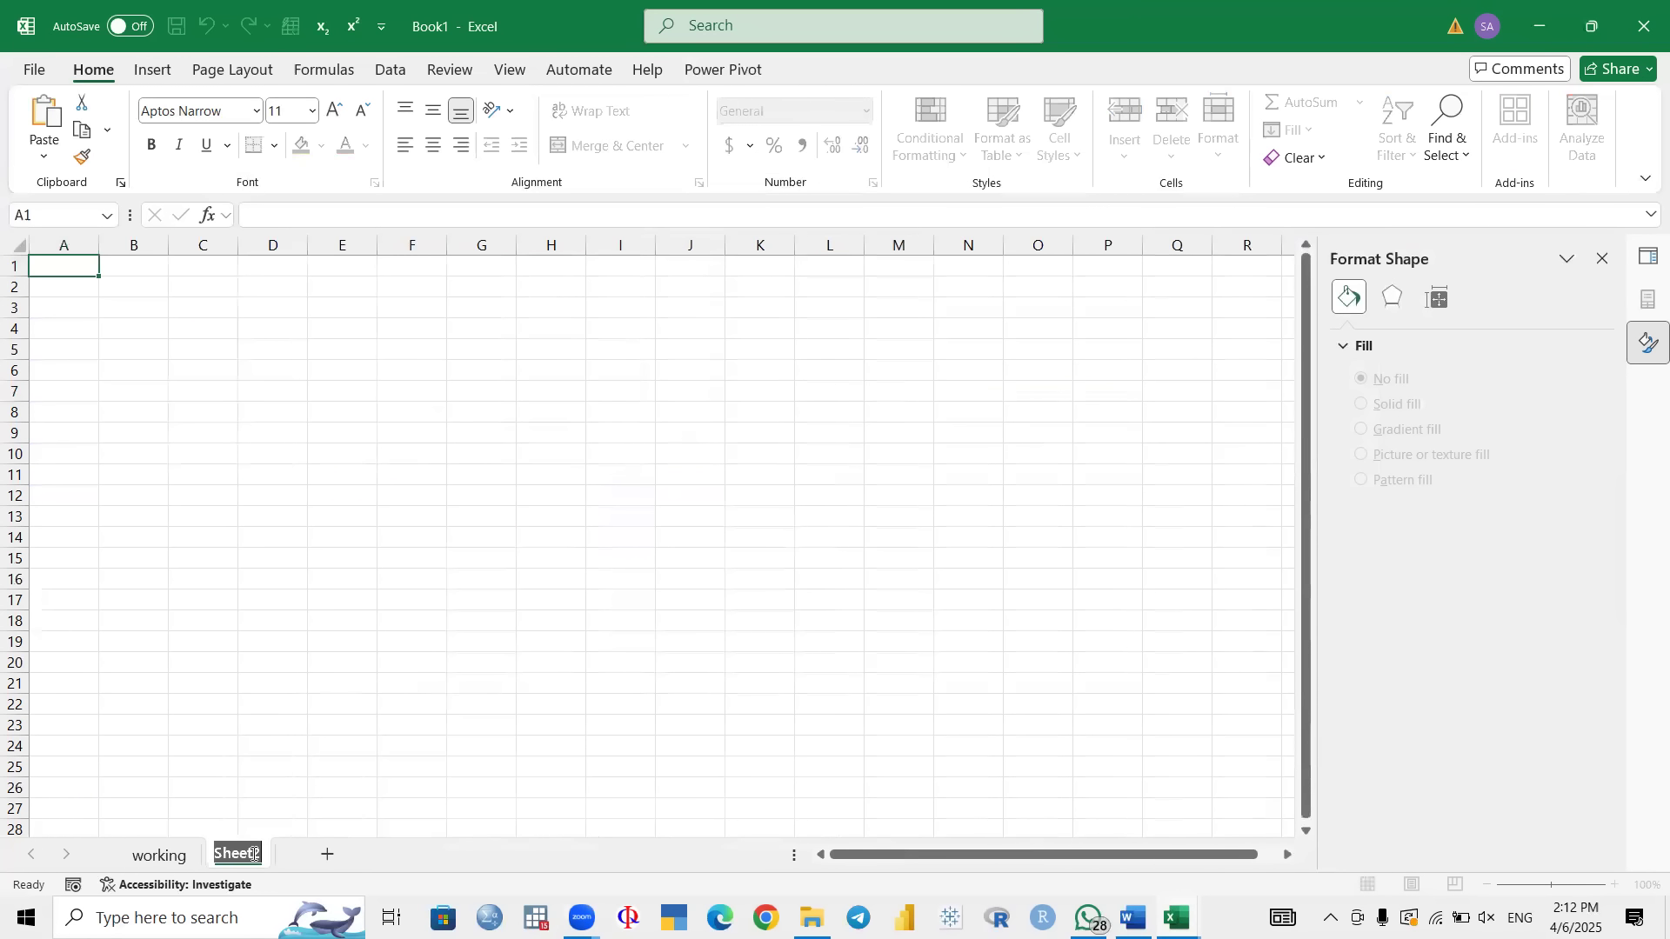
pyautogui.write('DASHBOARD')
pyautogui.press('Return')
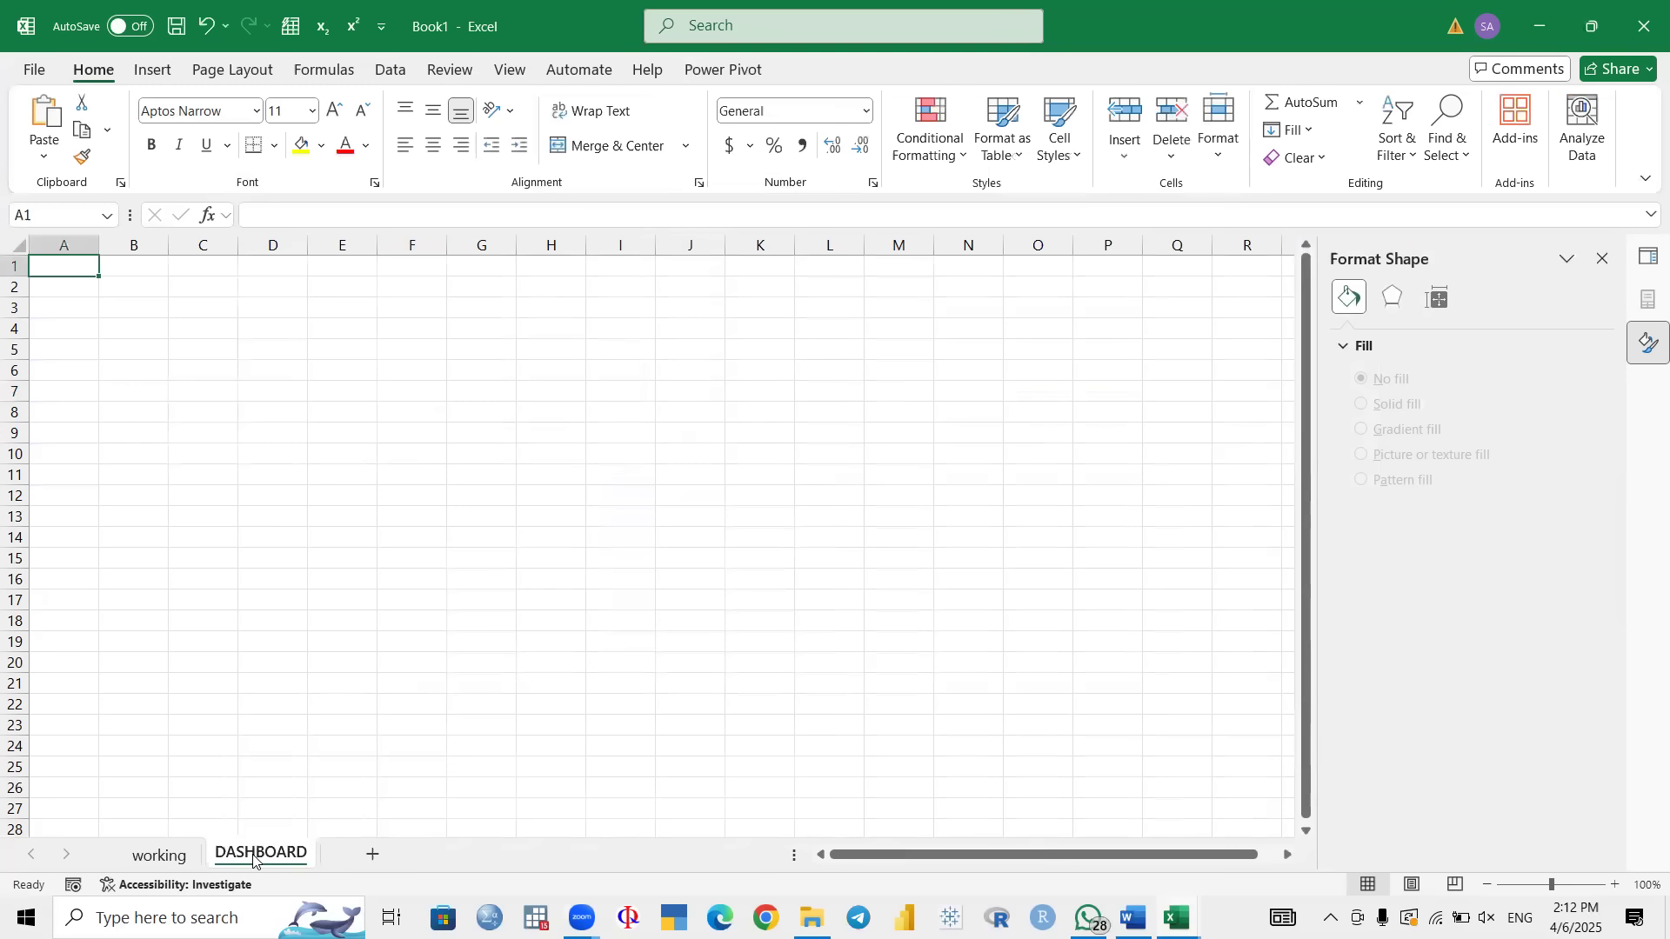
# Step: Close the Format Shape and Queries & Connections panes and hide the gridlines on the DASHBOARD sheet
pyautogui.click(1604, 260)
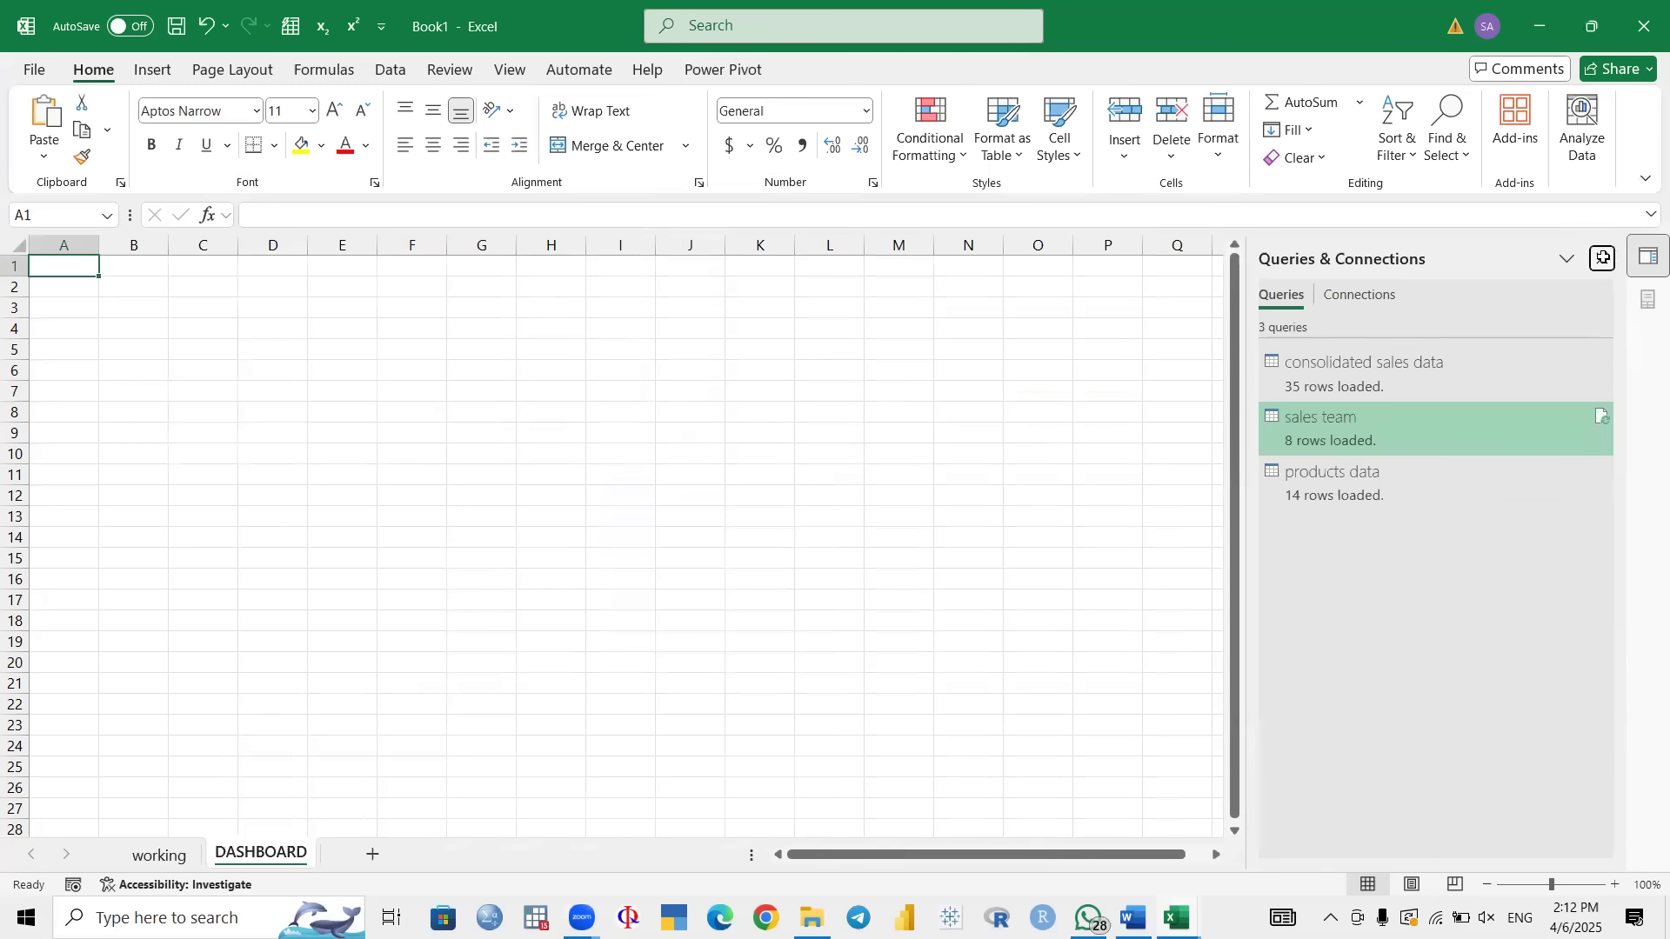
pyautogui.click(1603, 259)
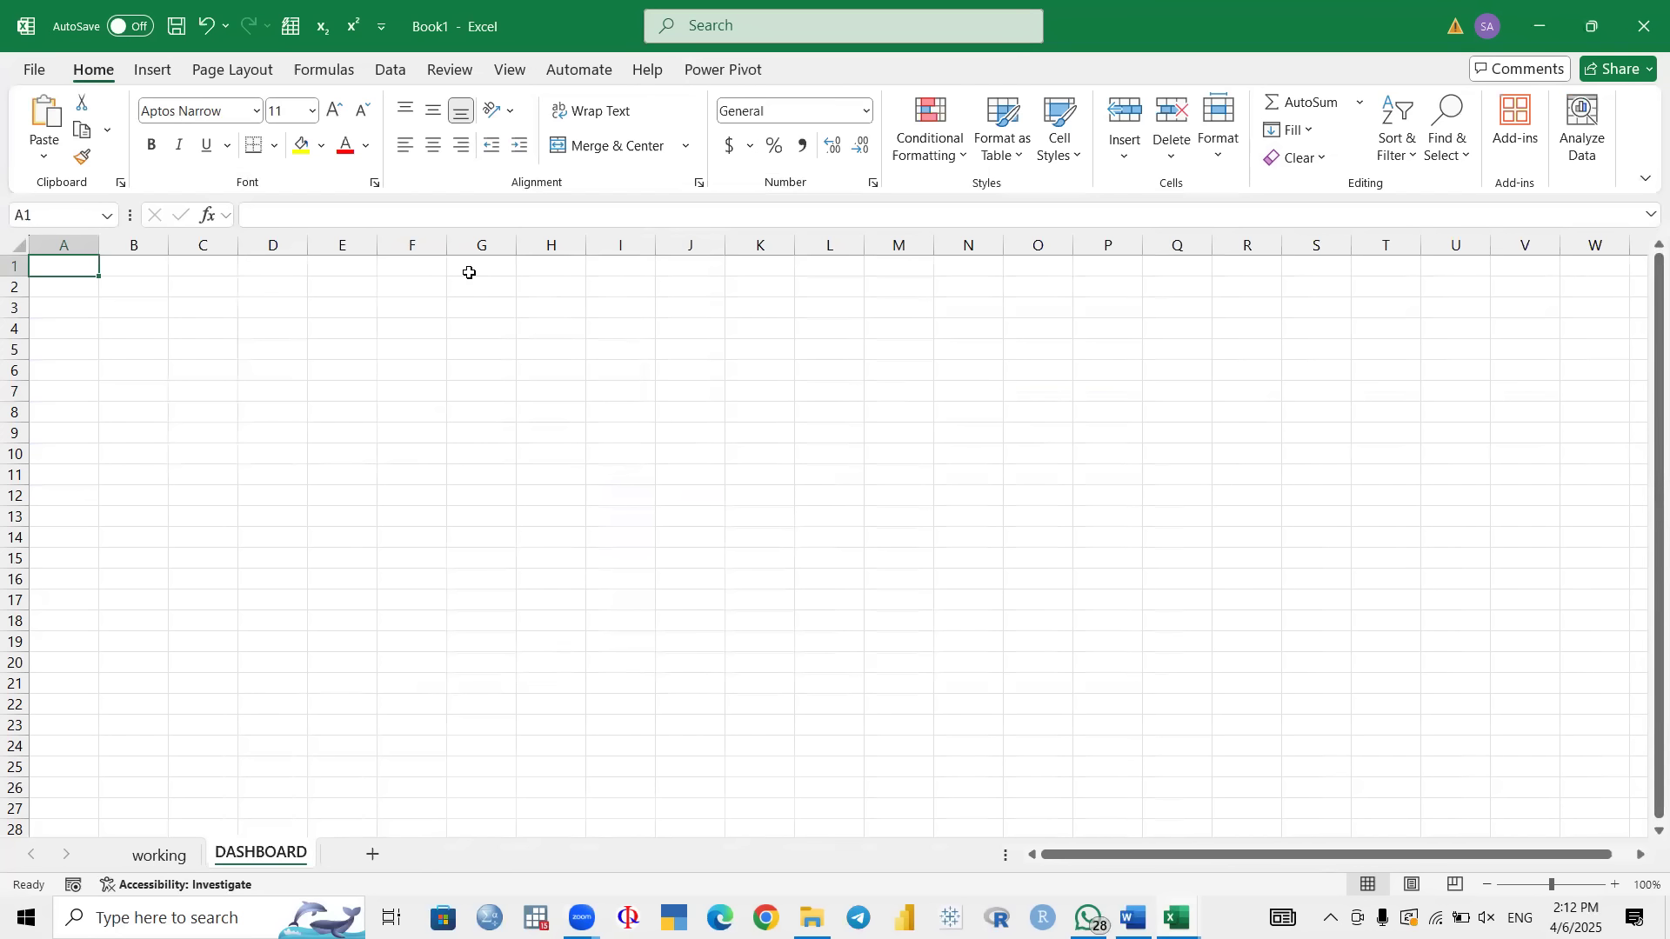
pyautogui.click(249, 8)
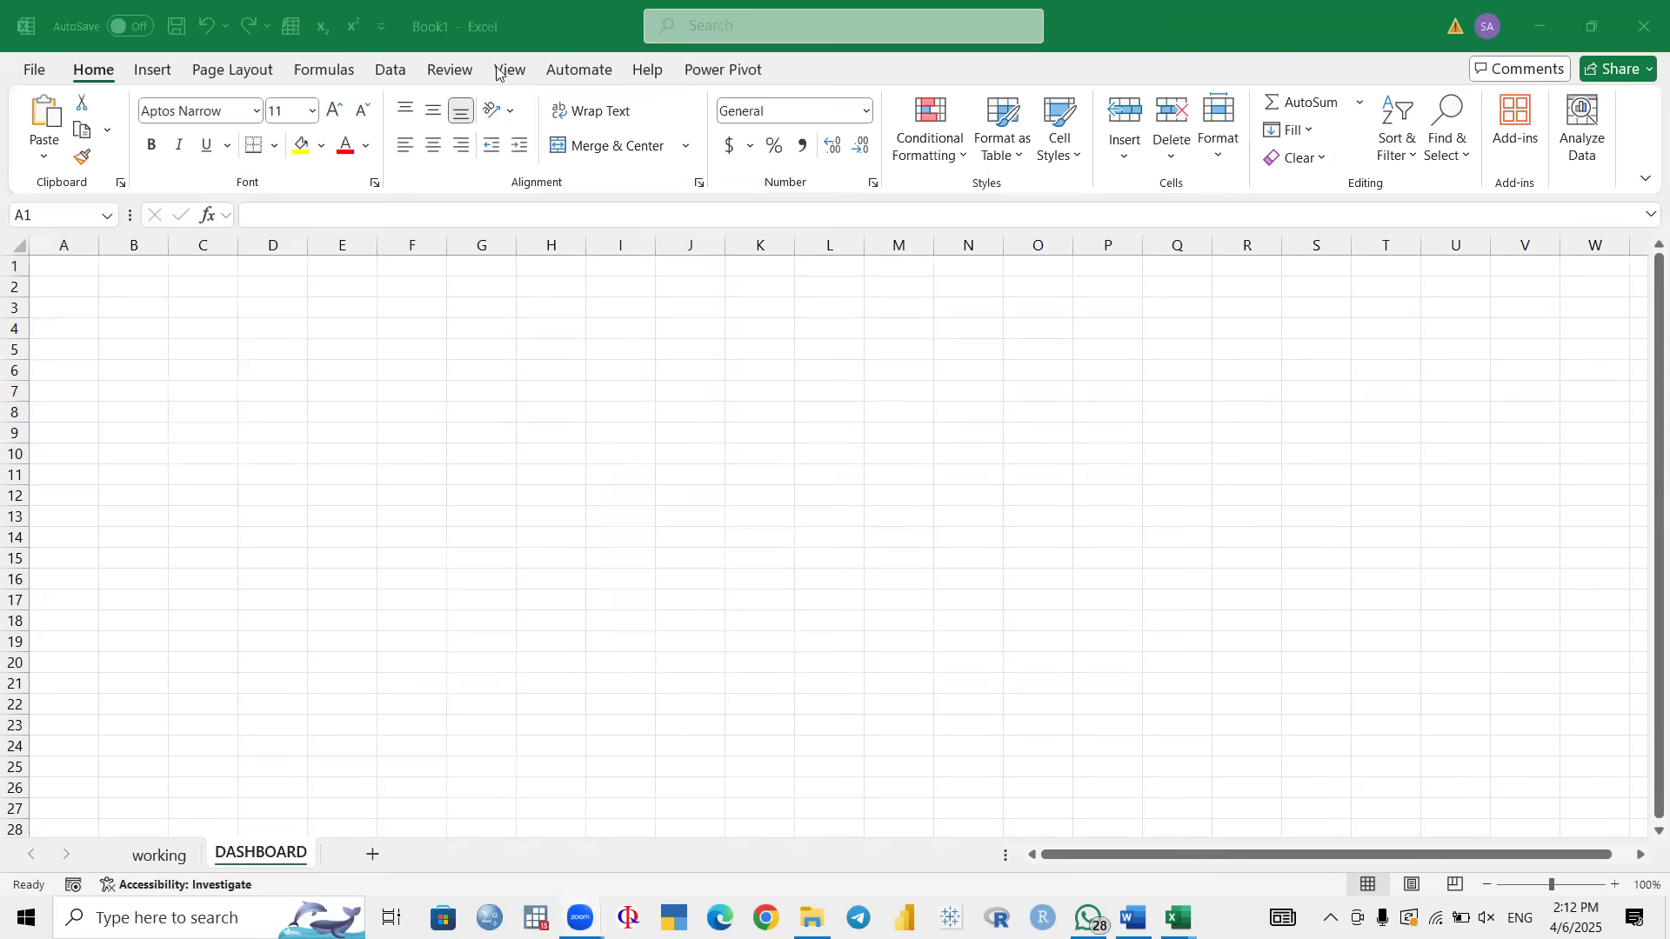
pyautogui.click(514, 75)
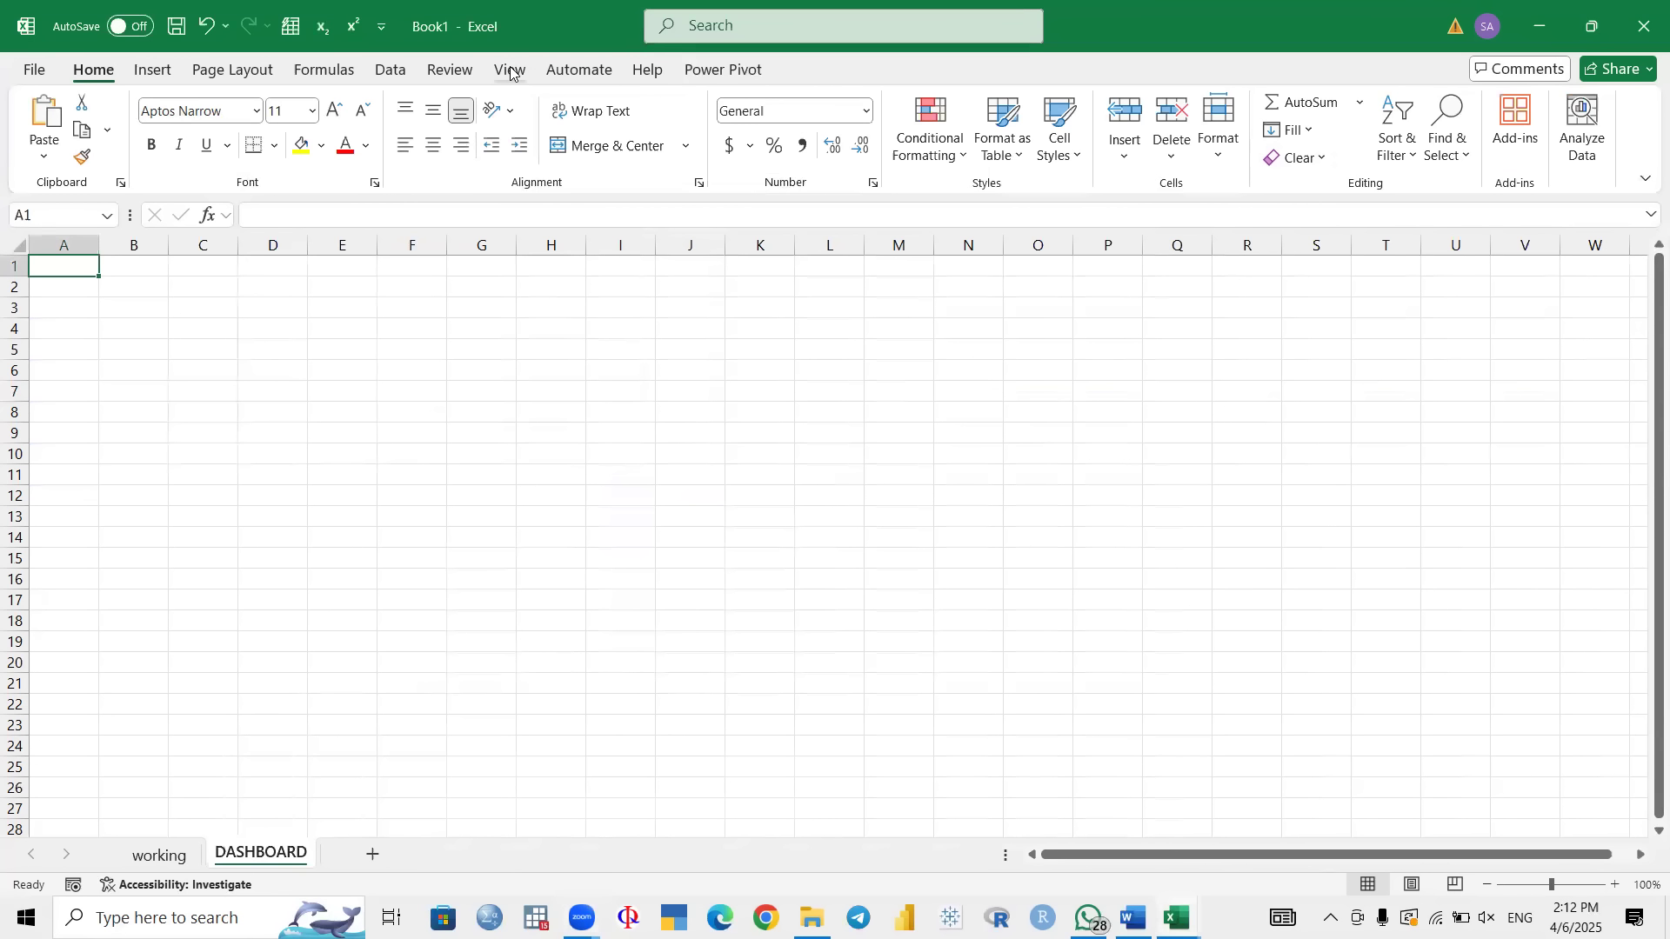
pyautogui.click(511, 73)
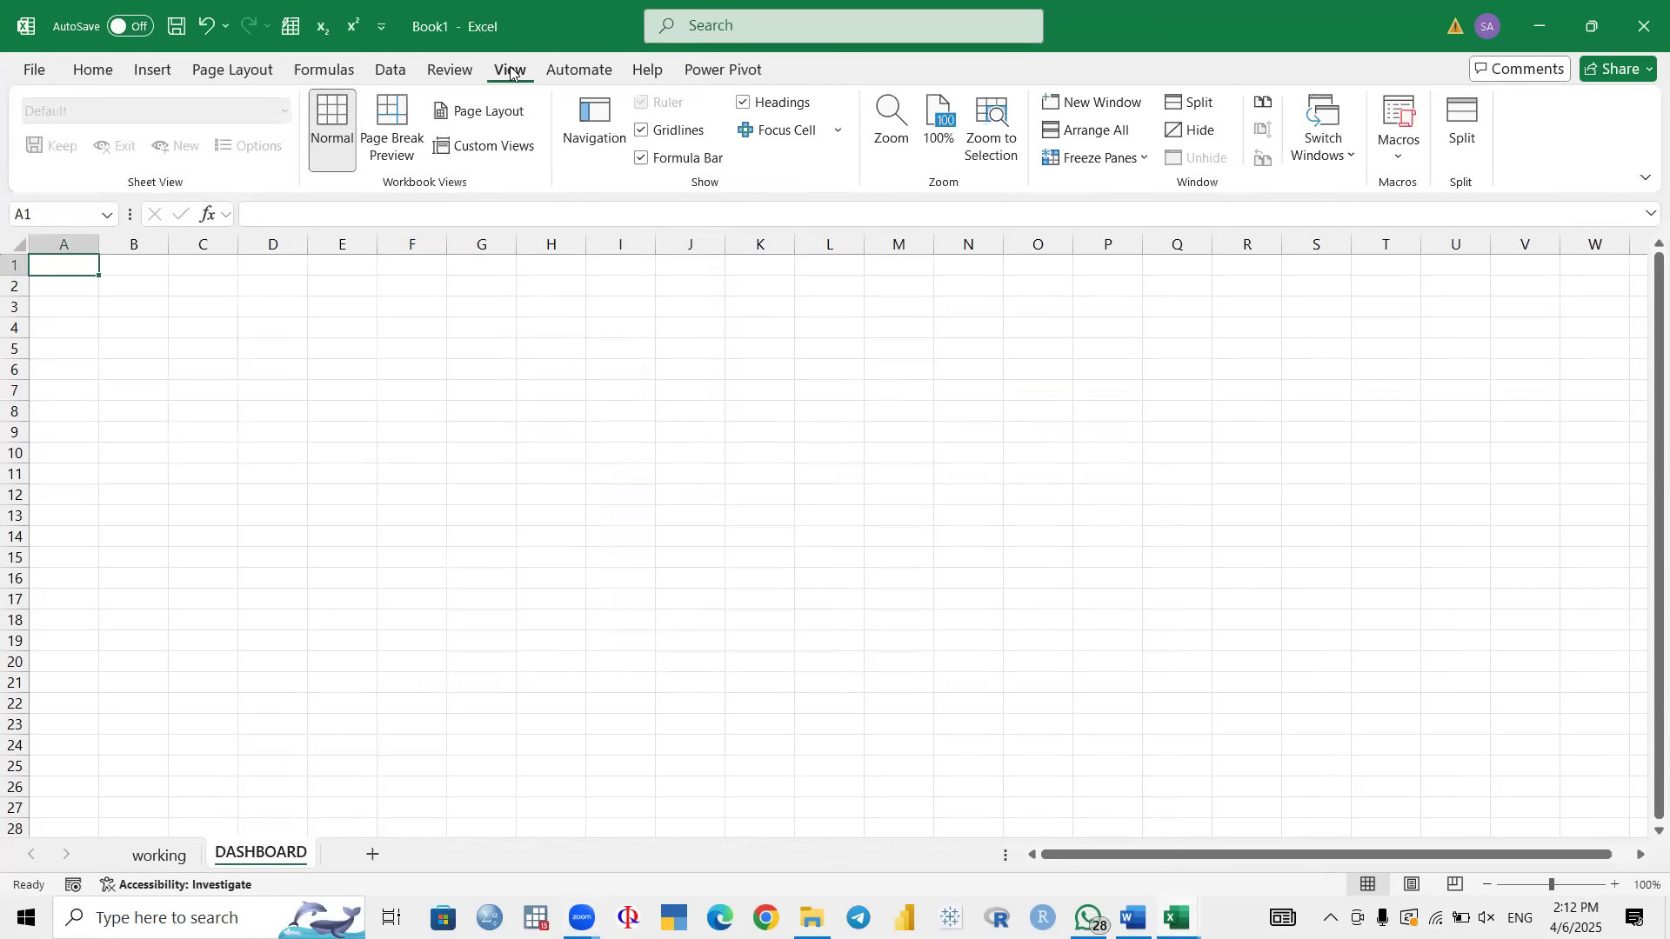
pyautogui.click(641, 131)
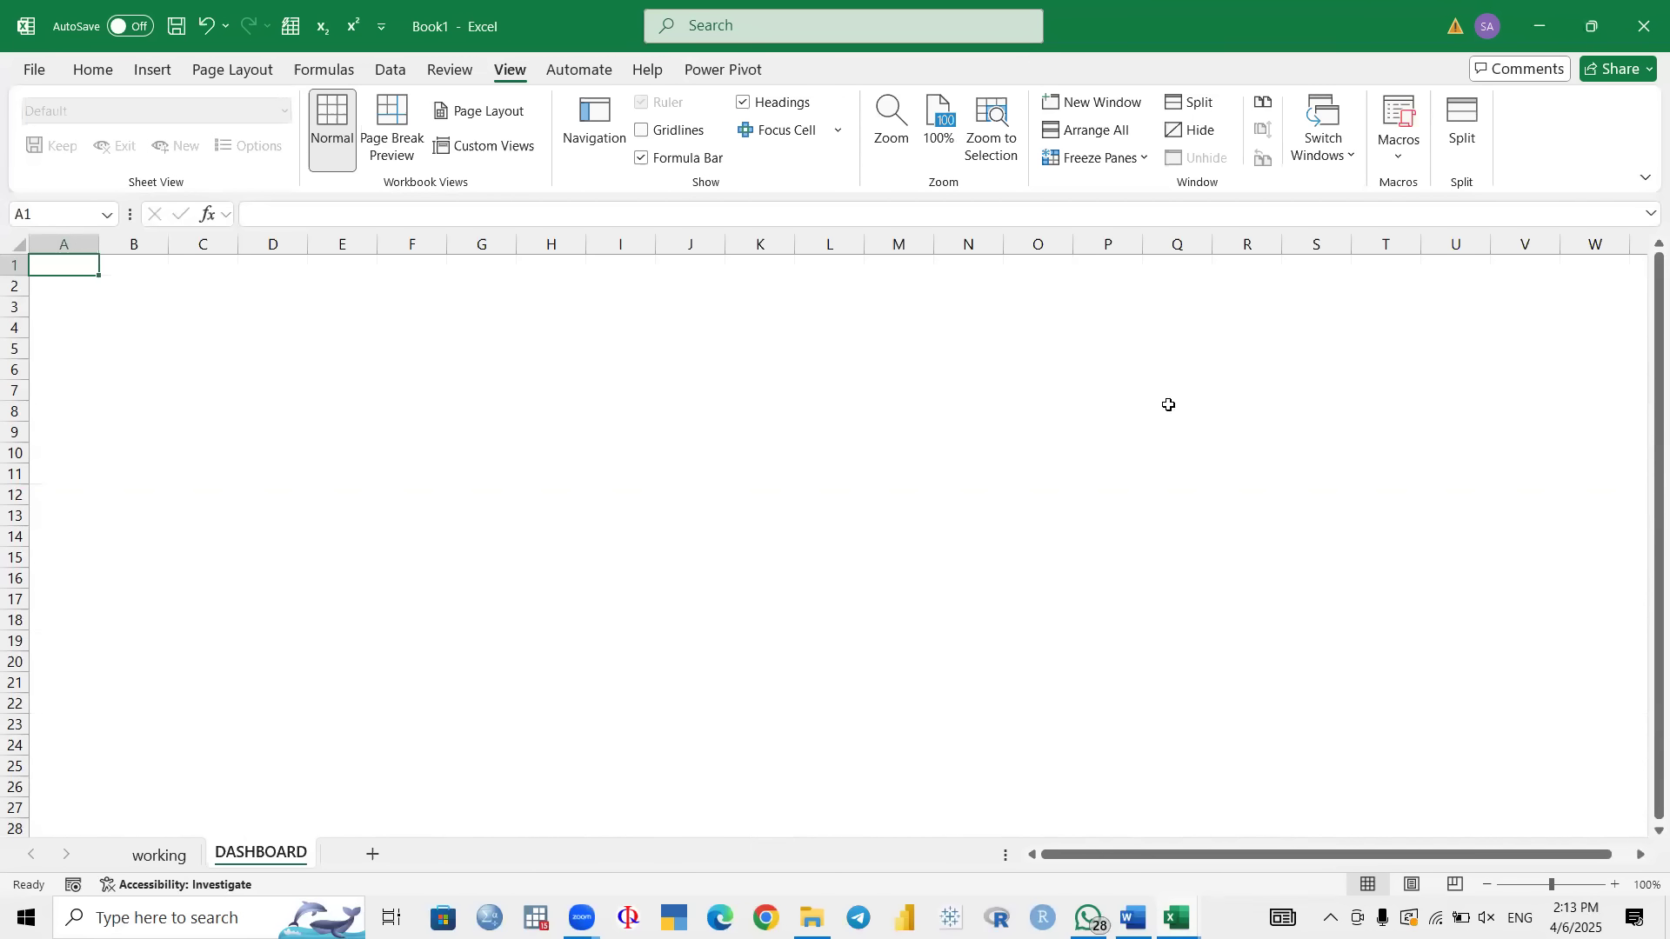
# Step: Fill the range A1:X29 on the DASHBOARD sheet with the standard dark blue color
pyautogui.click(92, 74)
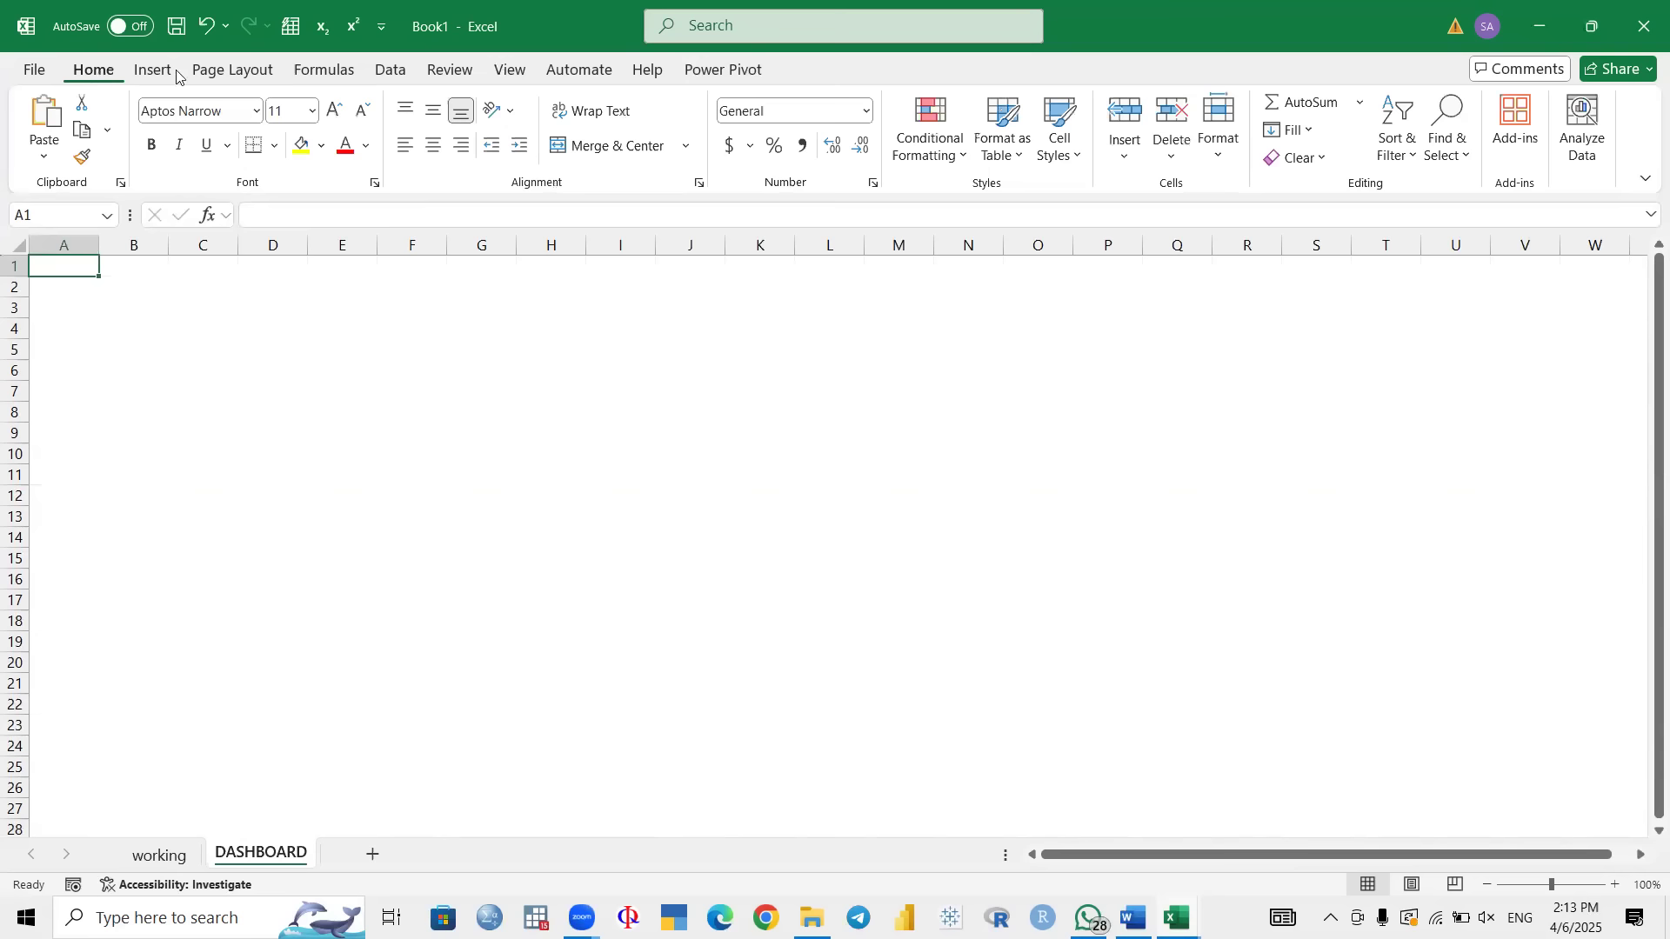
pyautogui.click(323, 149)
pyautogui.click(67, 265)
pyautogui.hotkey('shift', 'Right')
pyautogui.hotkey('shift', 'Right')
pyautogui.hotkey('shift', 'Right')
pyautogui.hotkey('shift', 'Right')
pyautogui.hotkey('shift', 'Right')
pyautogui.hotkey('shift', 'Right')
pyautogui.hotkey('shift', 'Right')
pyautogui.hotkey('shift', 'Right')
pyautogui.hotkey('shift', 'Right')
pyautogui.hotkey('shift', 'Right')
pyautogui.hotkey('shift', 'Right')
pyautogui.hotkey('shift', 'Right')
pyautogui.hotkey('shift', 'Right')
pyautogui.hotkey('shift', 'Right')
pyautogui.hotkey('shift', 'Right')
pyautogui.hotkey('shift', 'Right')
pyautogui.hotkey('shift', 'Right')
pyautogui.hotkey('shift', 'Right')
pyautogui.hotkey('shift', 'Right')
pyautogui.hotkey('shift', 'Right')
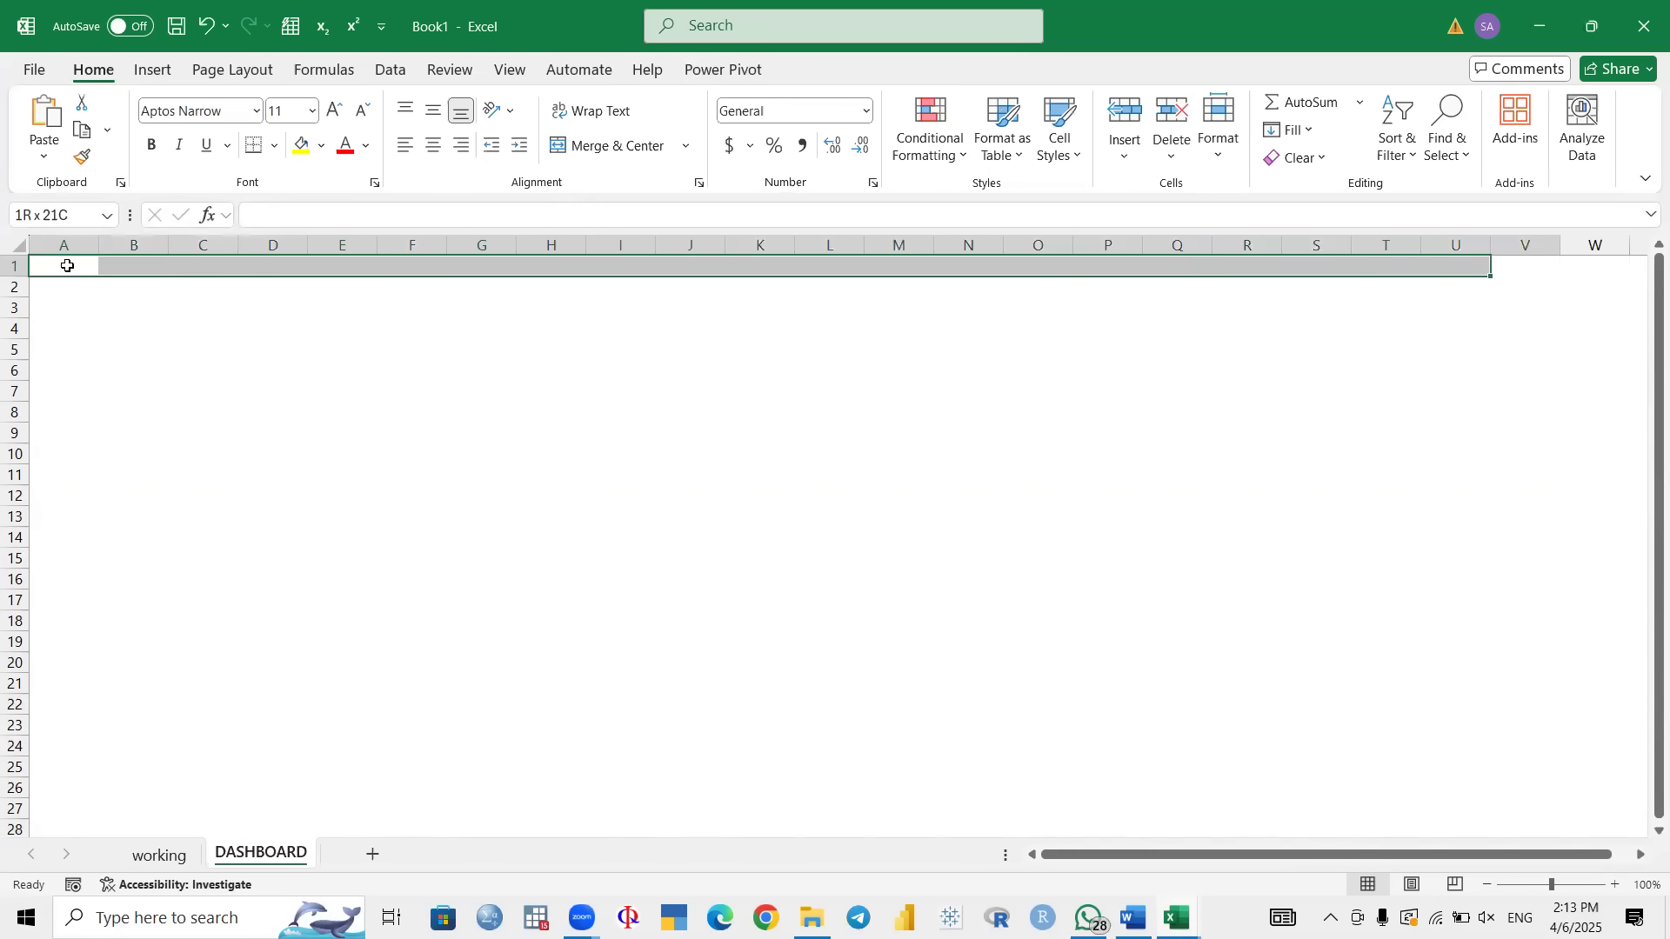
pyautogui.hotkey('shift', 'Down')
pyautogui.hotkey('shift', 'Down')
pyautogui.hotkey('shift', 'Down')
pyautogui.hotkey('shift', 'Down')
pyautogui.hotkey('shift', 'Right')
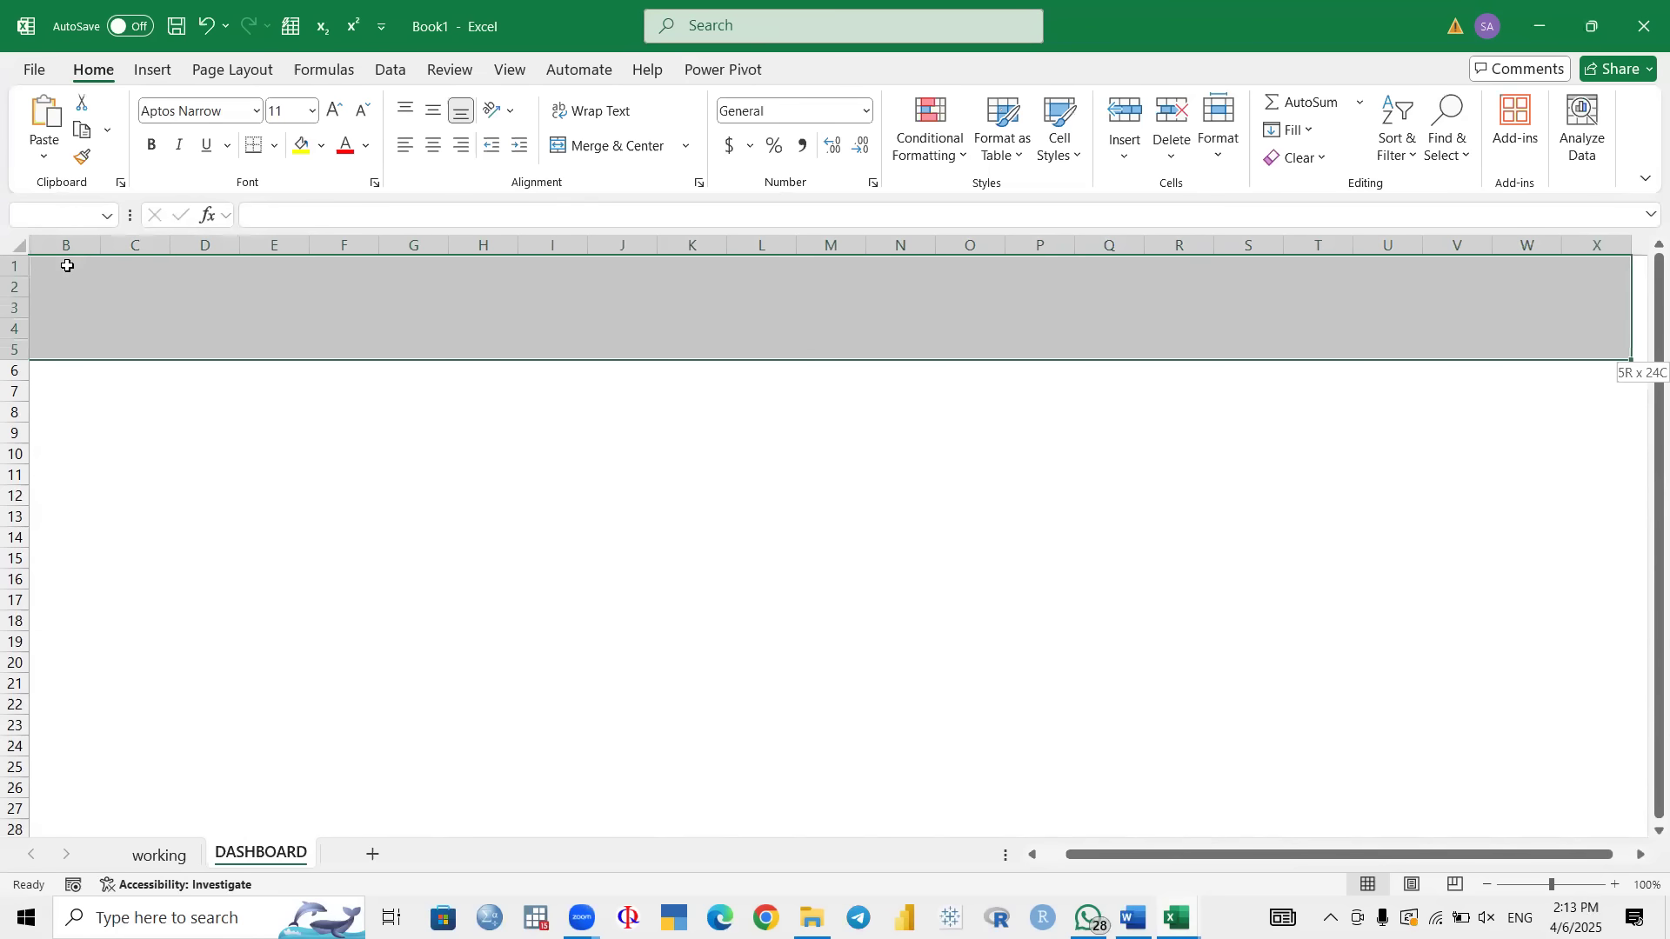
pyautogui.hotkey('shift', 'Down')
pyautogui.hotkey('shift', 'Down')
pyautogui.hotkey('shift', 'Down')
pyautogui.hotkey('shift', 'Down')
pyautogui.hotkey('shift', 'Down')
pyautogui.hotkey('shift', 'Down')
pyautogui.hotkey('shift', 'Down')
pyautogui.hotkey('shift', 'Down')
pyautogui.hotkey('shift', 'Down')
pyautogui.hotkey('shift', 'Down')
pyautogui.hotkey('shift', 'Down')
pyautogui.hotkey('shift', 'Down')
pyautogui.hotkey('shift', 'Down')
pyautogui.hotkey('shift', 'Down')
pyautogui.hotkey('shift', 'Down')
pyautogui.hotkey('shift', 'Down')
pyautogui.hotkey('shift', 'Down')
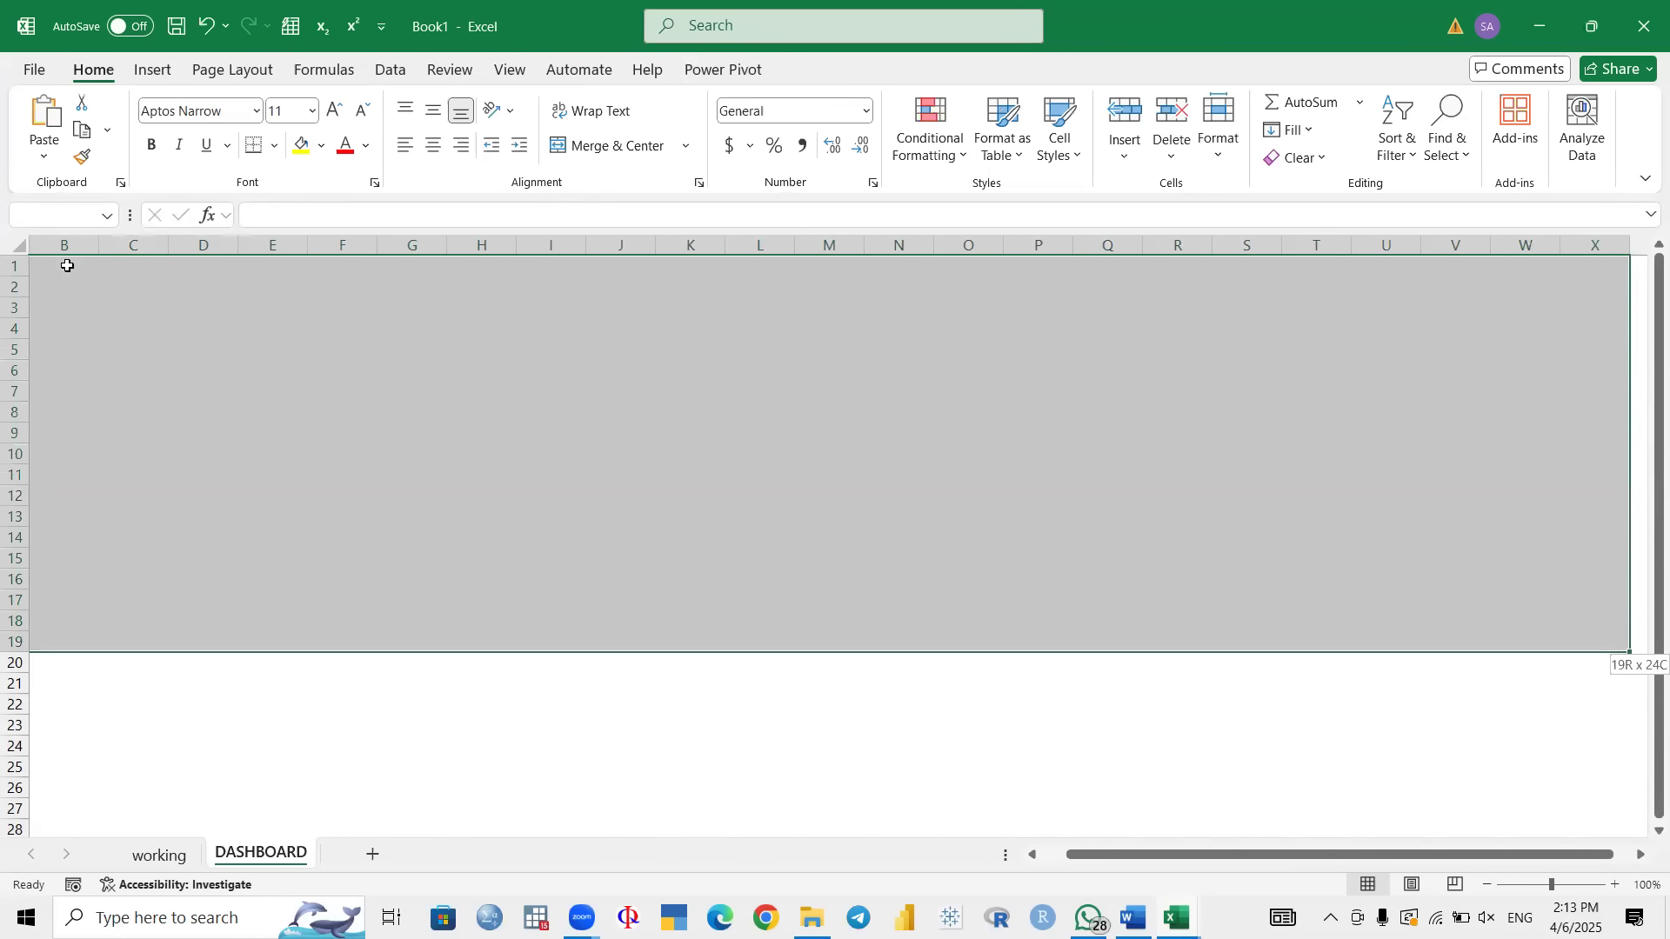
pyautogui.hotkey('shift', 'Down')
pyautogui.hotkey('shift', 'Down')
pyautogui.hotkey('shift', 'Down')
pyautogui.hotkey('shift', 'Down')
pyautogui.hotkey('shift', 'Down')
pyautogui.hotkey('shift', 'Down')
pyautogui.hotkey('shift', 'Down')
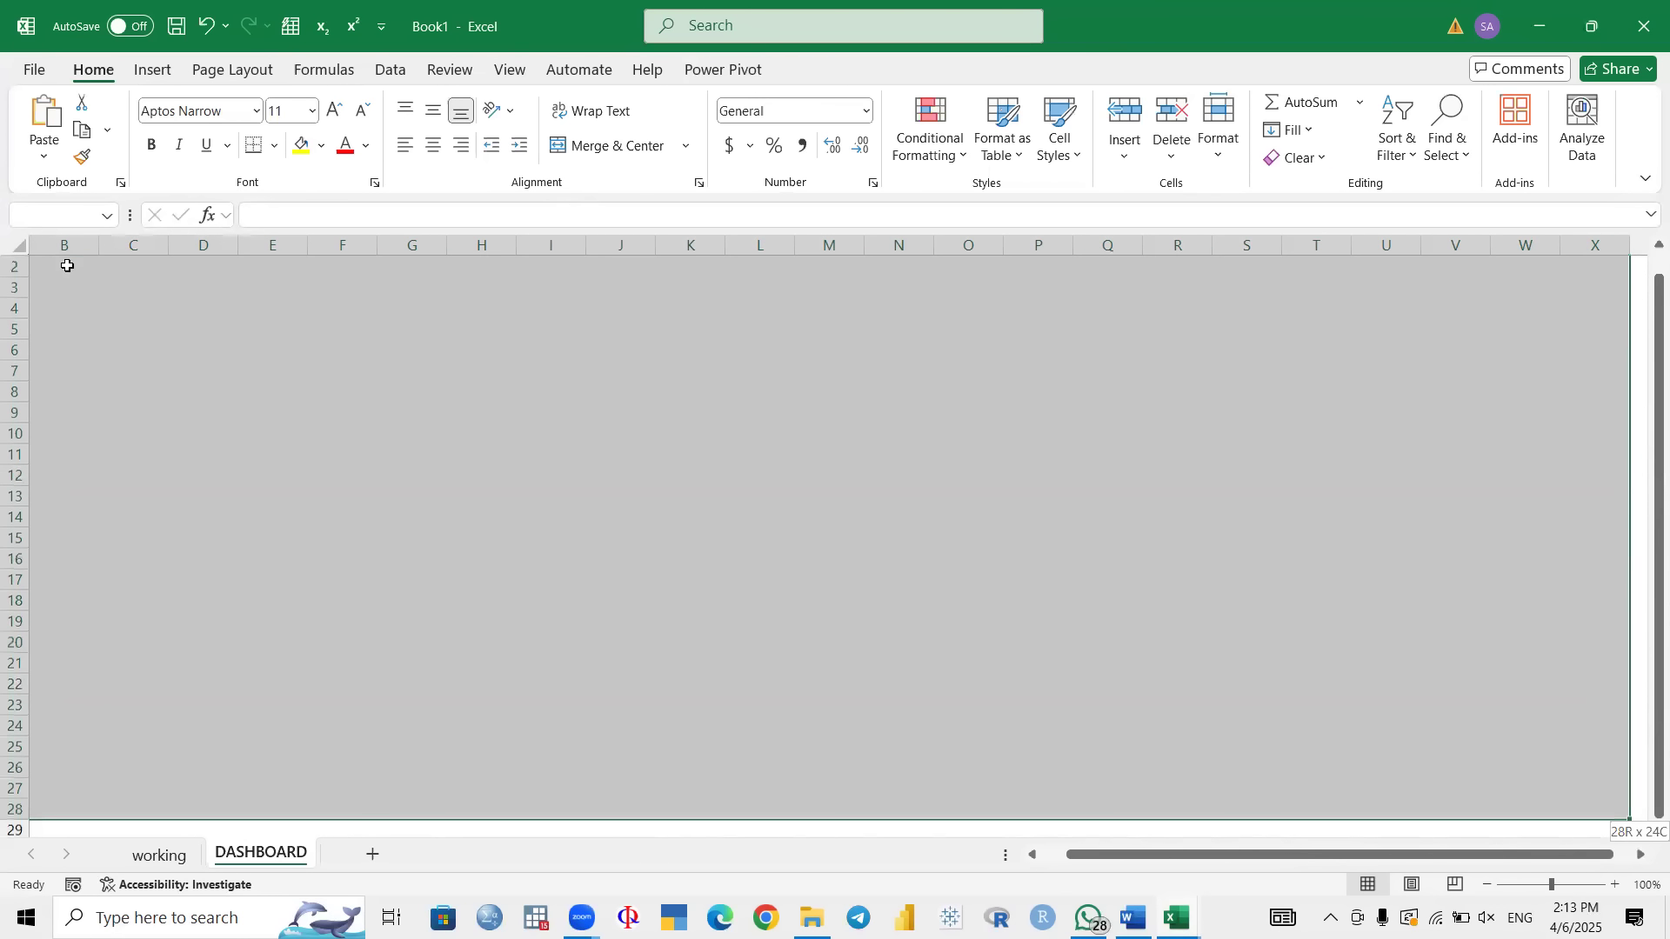
pyautogui.click(322, 146)
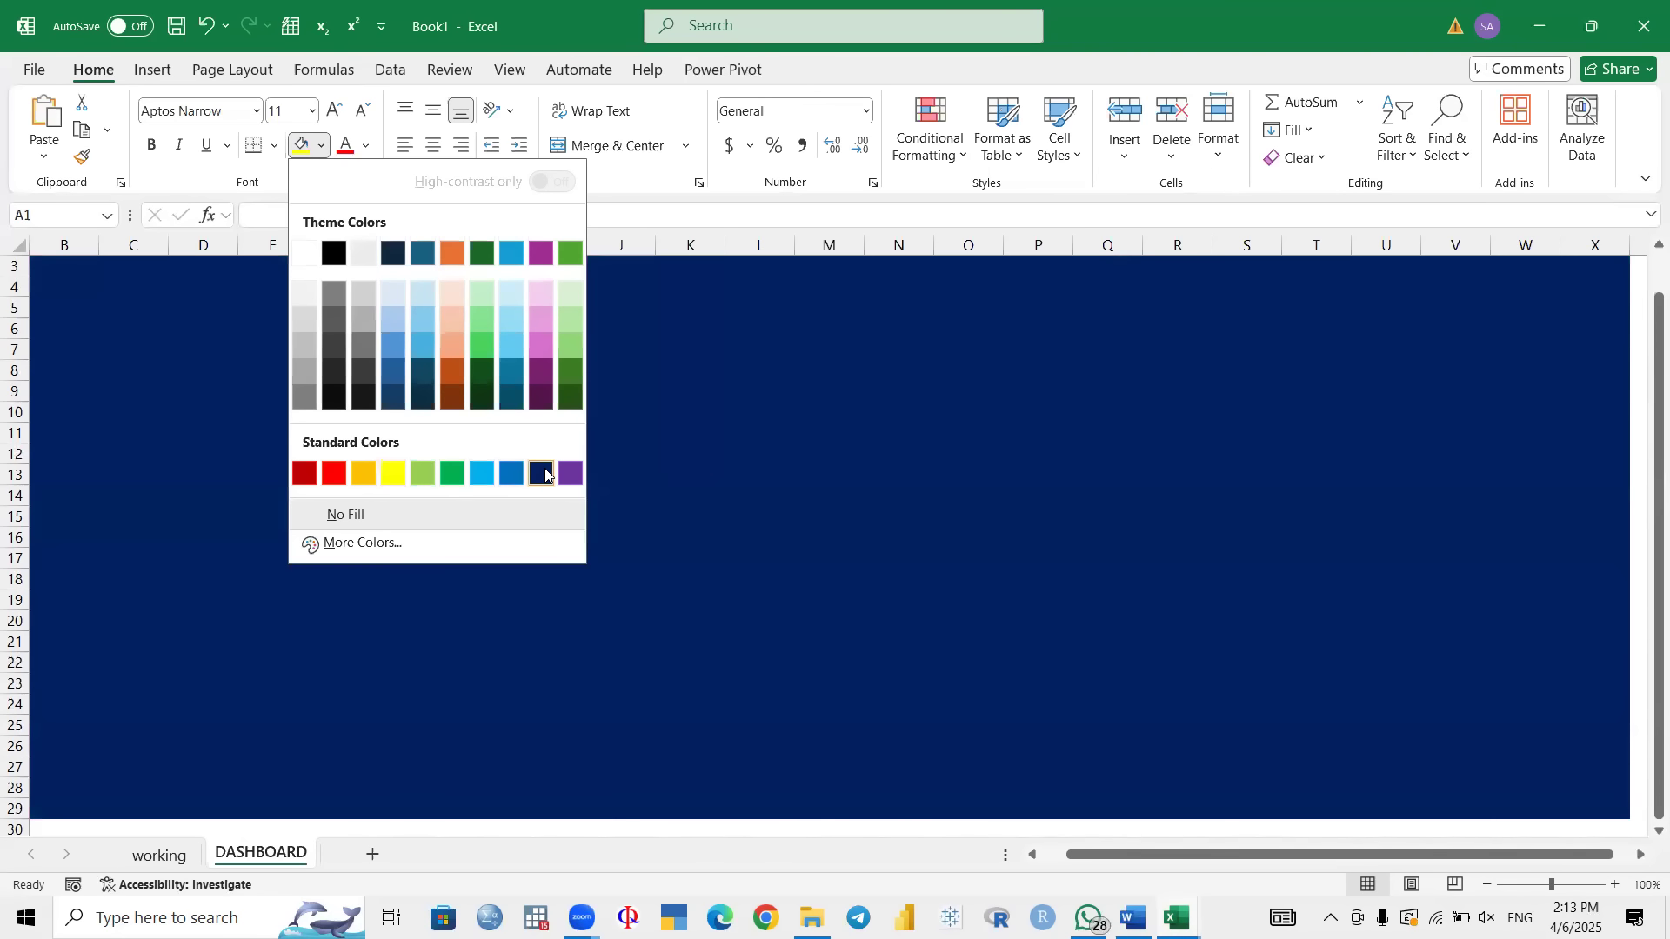
pyautogui.click(545, 473)
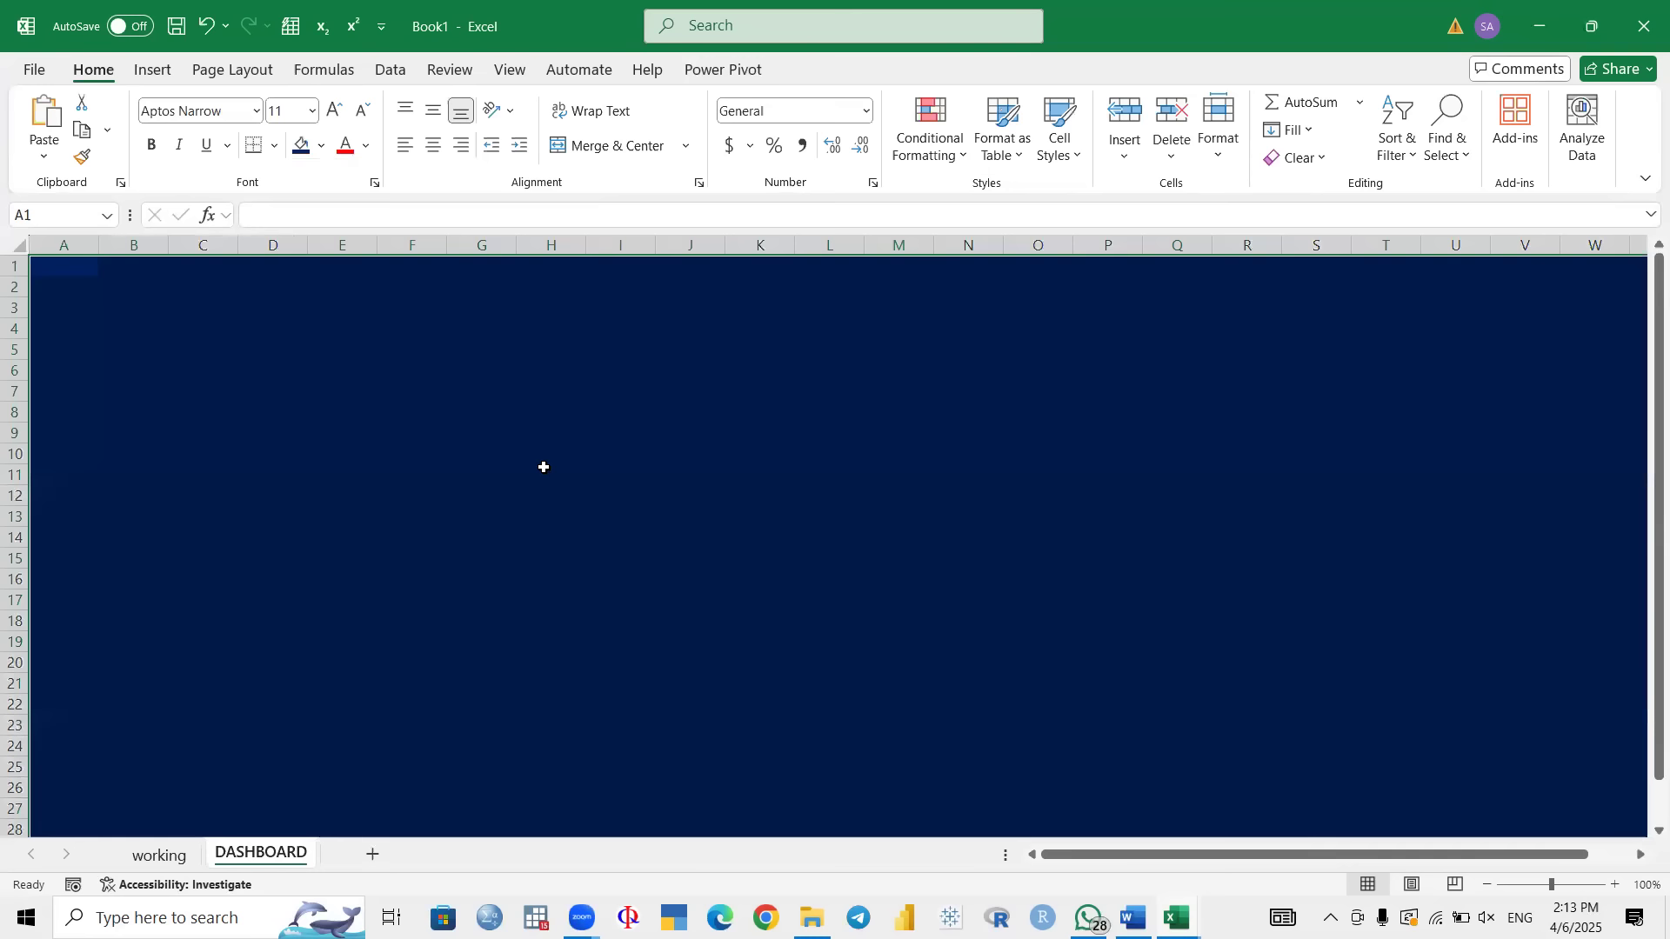
pyautogui.click(544, 467)
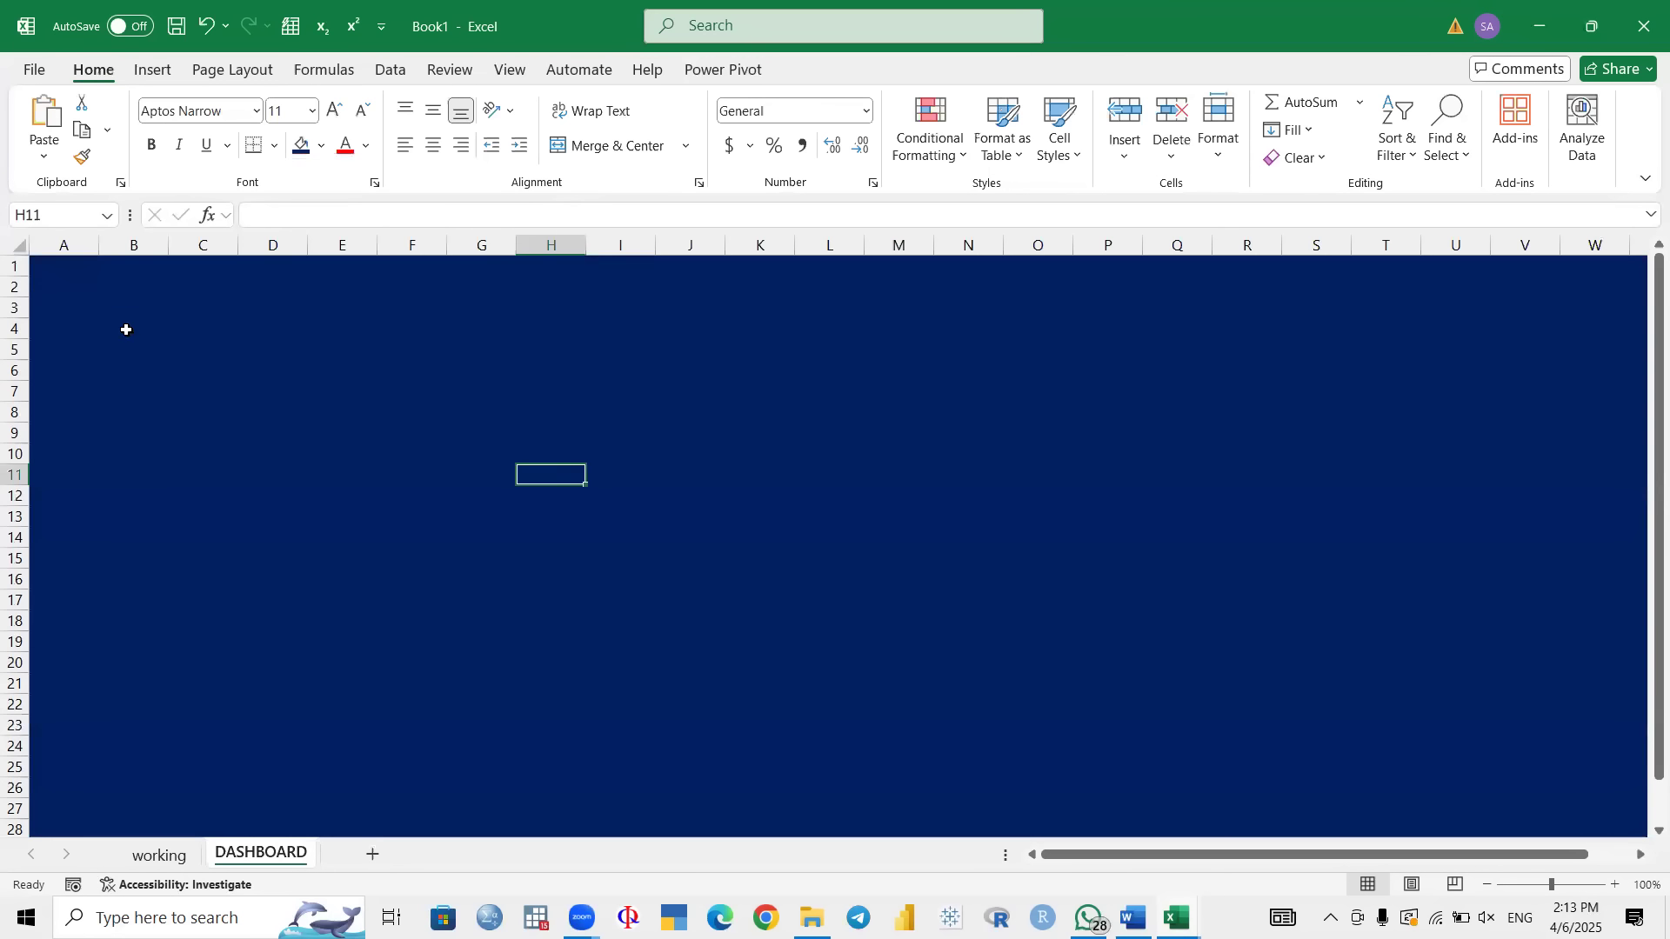
# Step: Review the pivot tables, Quarterly Sales and Australia charts, slicers and key performance indicators on the working sheet
pyautogui.click(176, 858)
pyautogui.hscroll(-5, 675, 408)
pyautogui.scroll(-4, 676, 408)
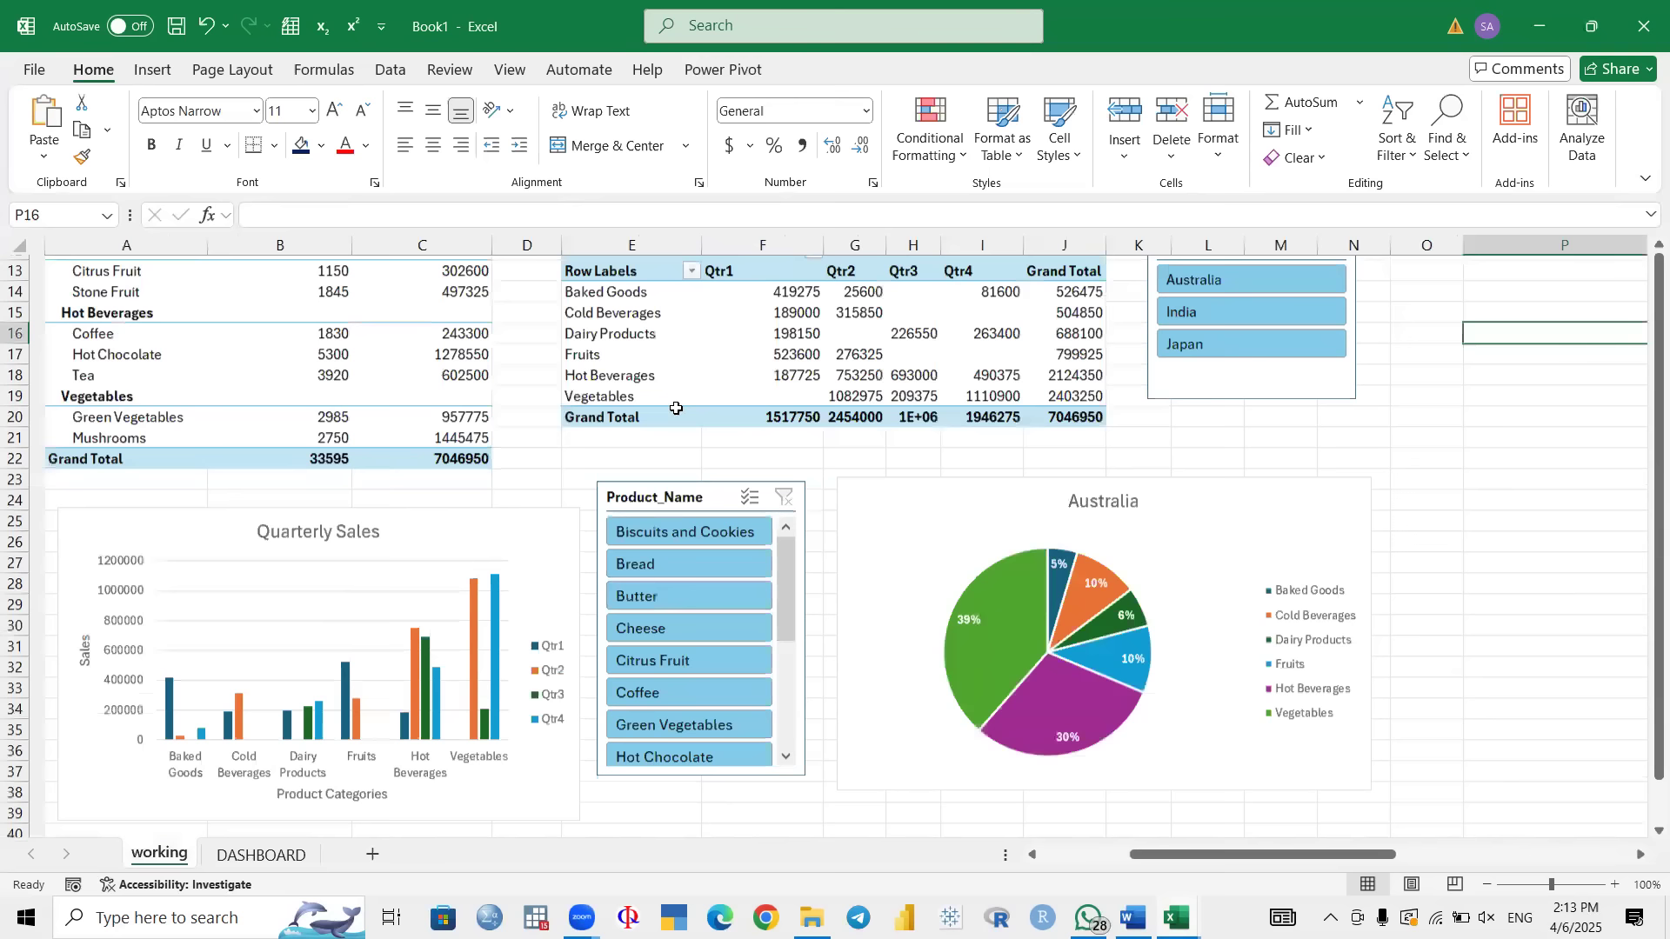
pyautogui.scroll(-2, 452, 378)
pyautogui.click(451, 379)
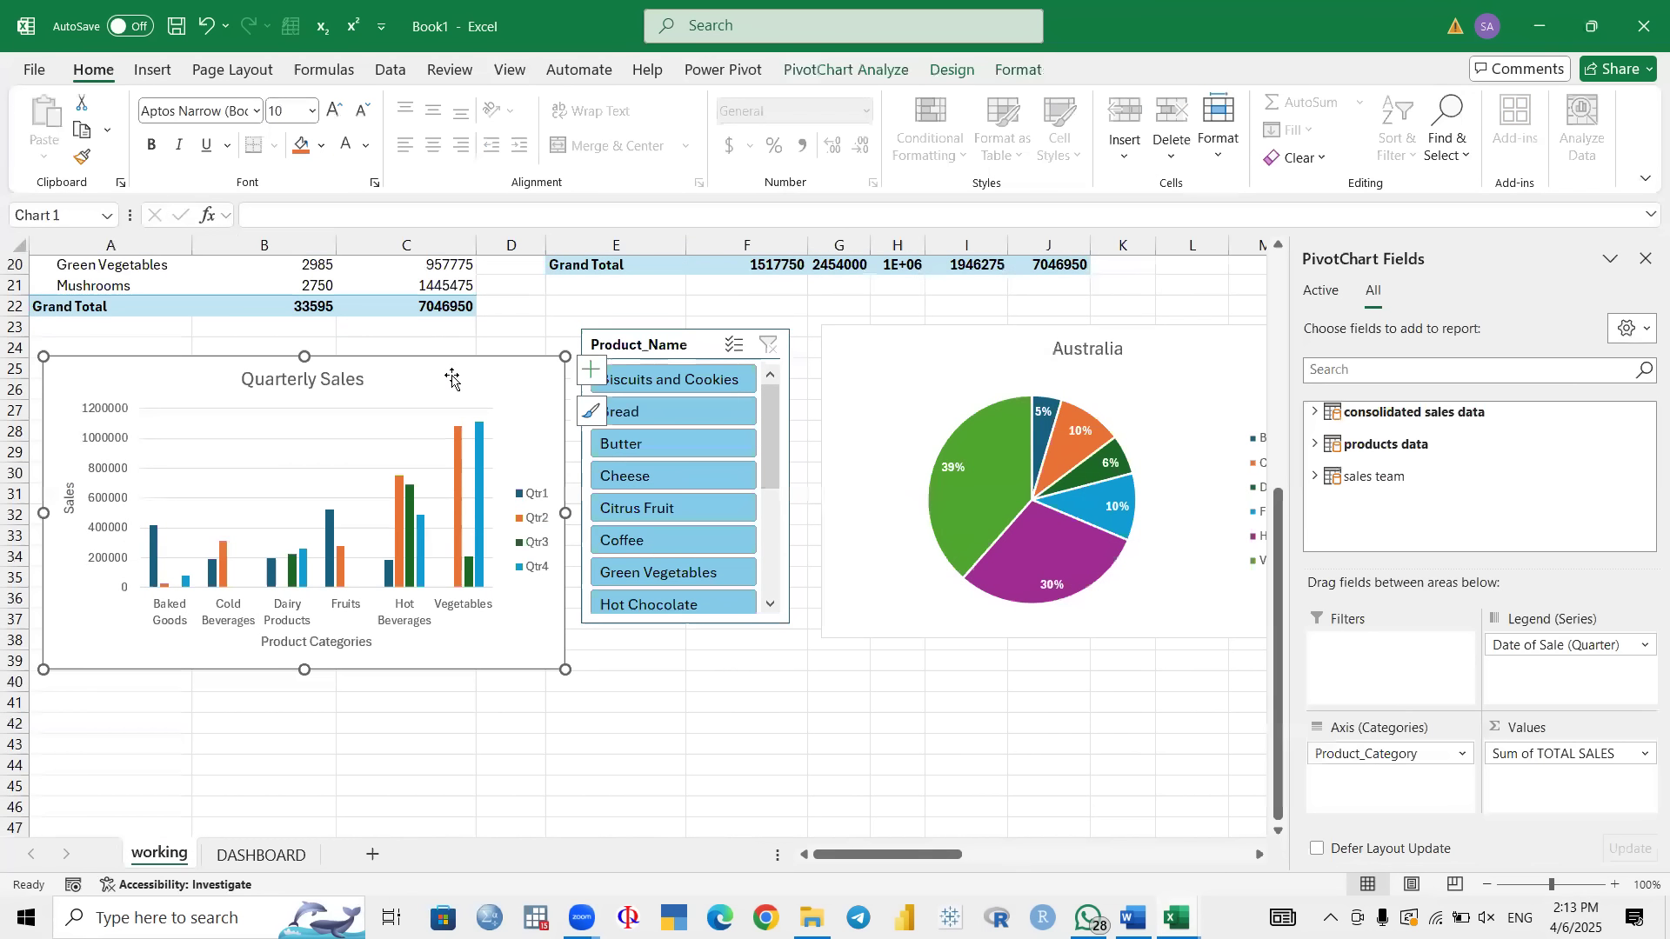
pyautogui.click(988, 347)
pyautogui.scroll(3, 1117, 341)
pyautogui.hscroll(2, 1117, 341)
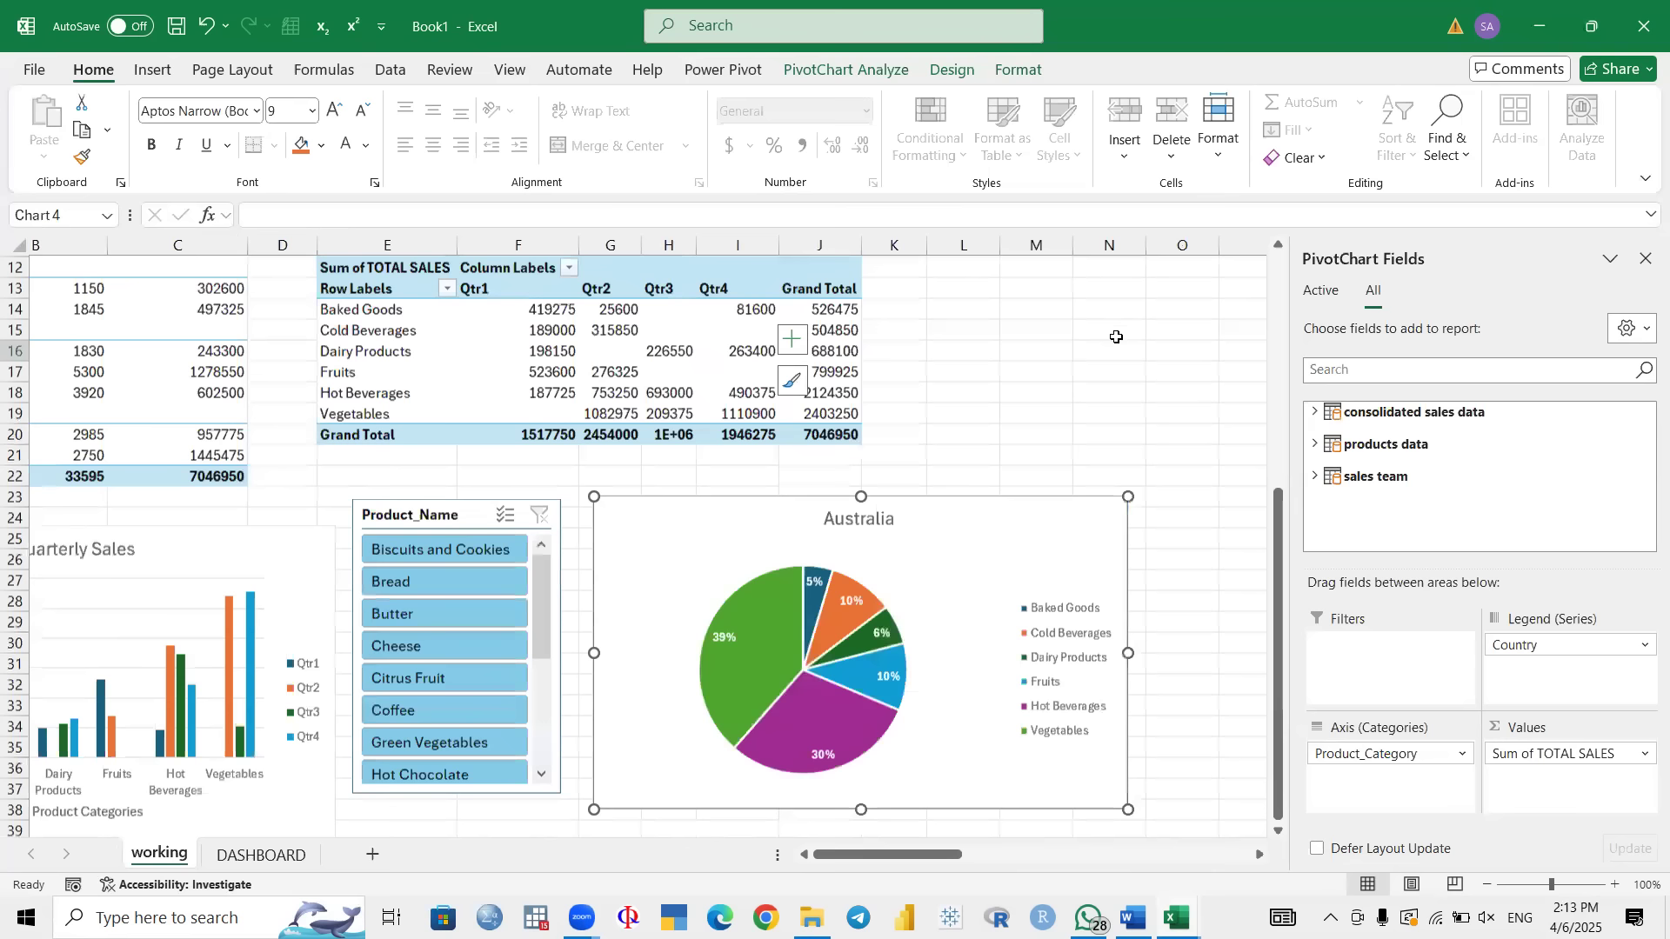
pyautogui.scroll(4, 1117, 337)
pyautogui.hscroll(1, 1117, 337)
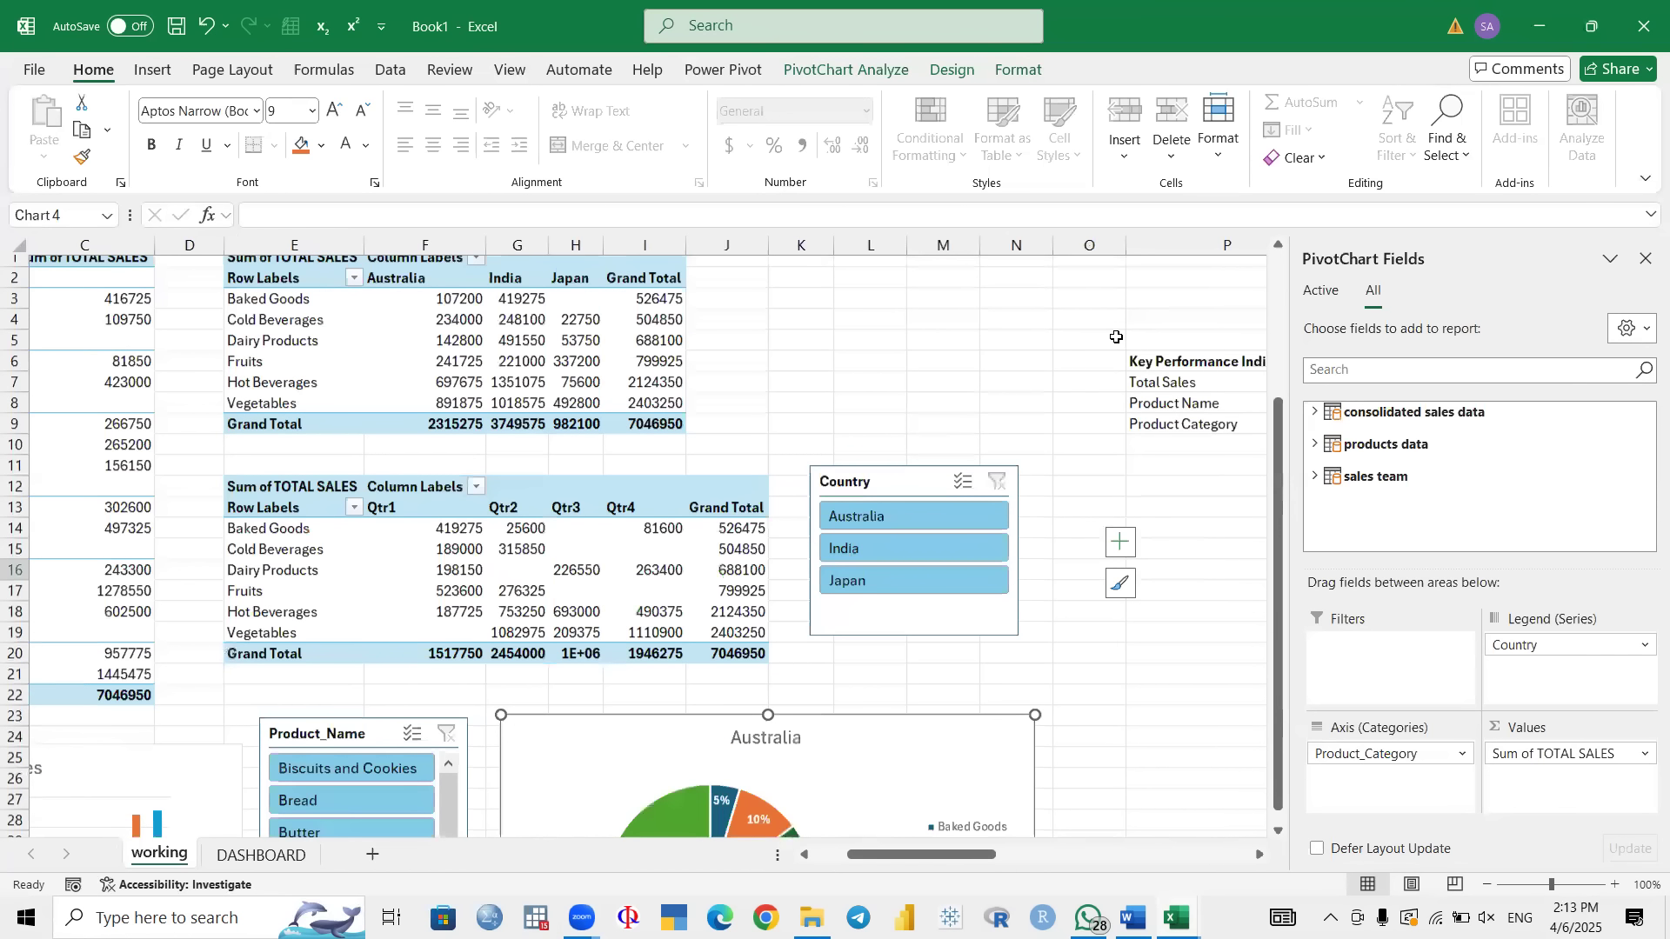
pyautogui.scroll(-1, 620, 326)
pyautogui.hscroll(-2, 620, 326)
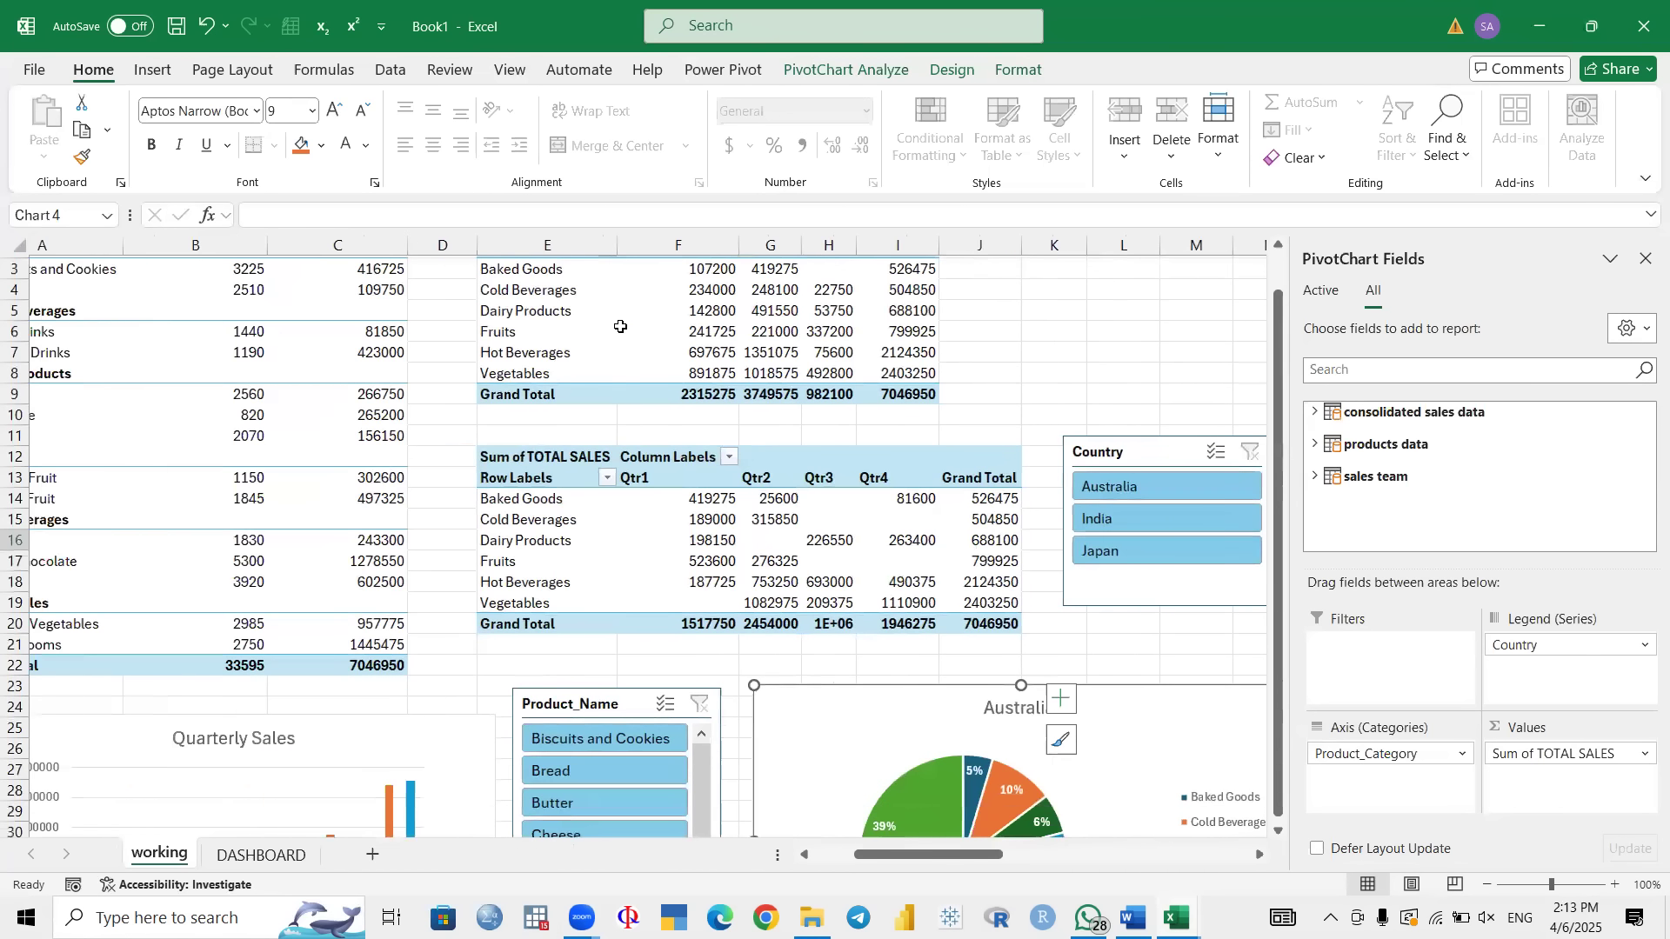
pyautogui.scroll(-3, 620, 326)
pyautogui.hscroll(-1, 399, 271)
pyautogui.hscroll(1, 522, 561)
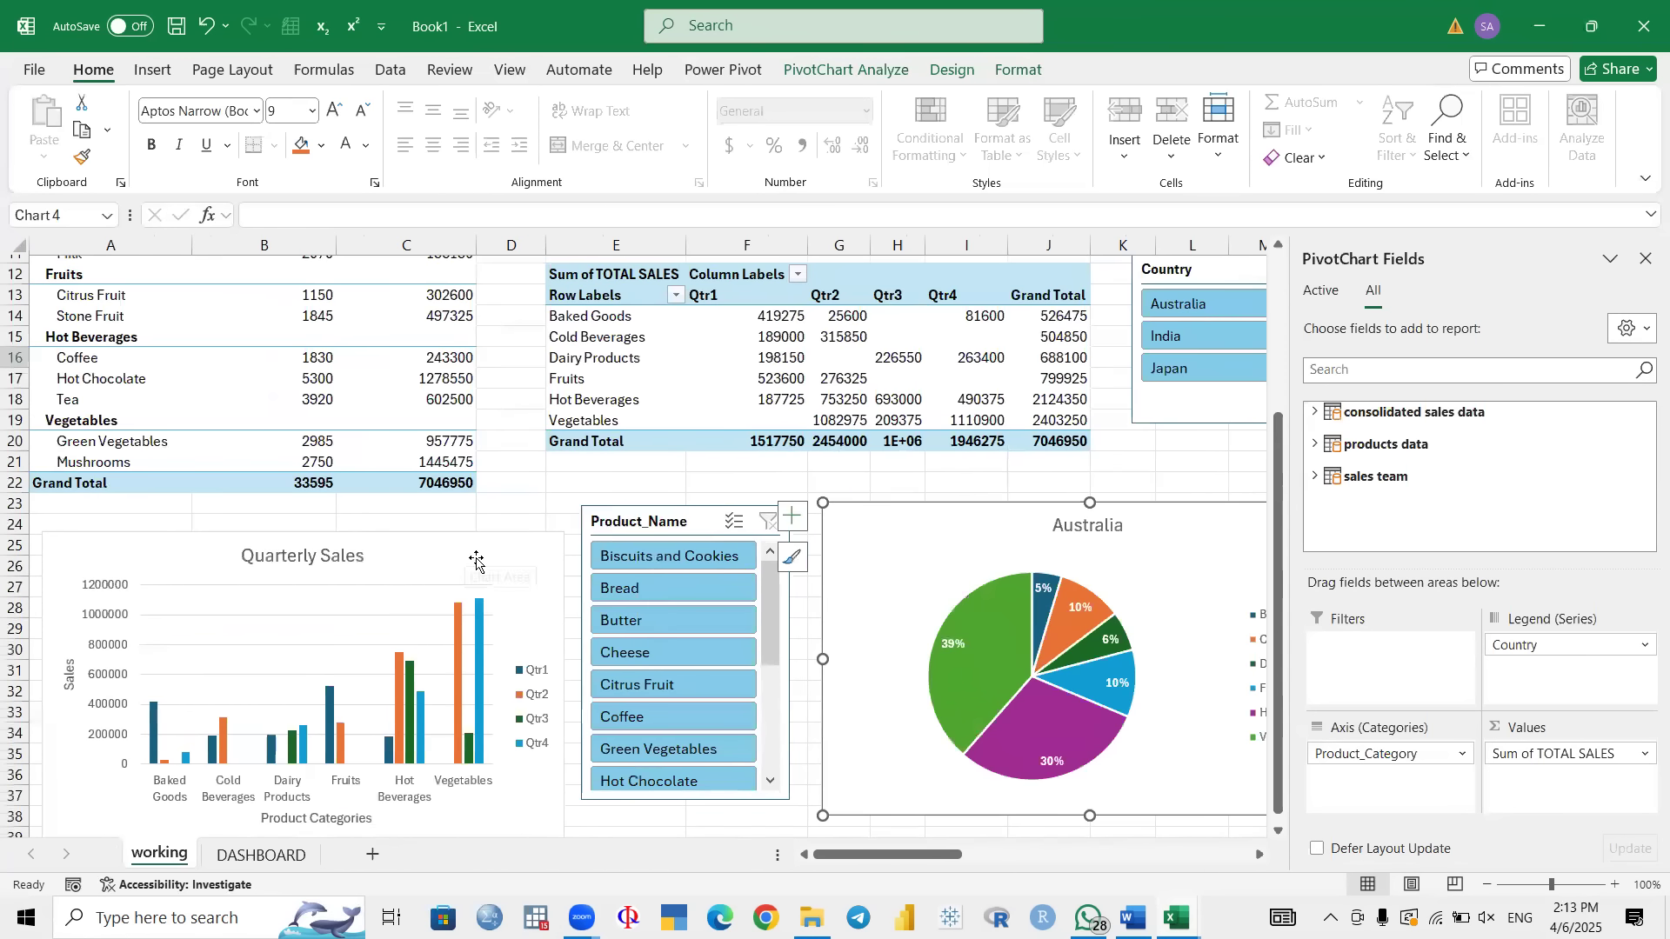
pyautogui.scroll(-3, 487, 561)
pyautogui.scroll(4, 531, 519)
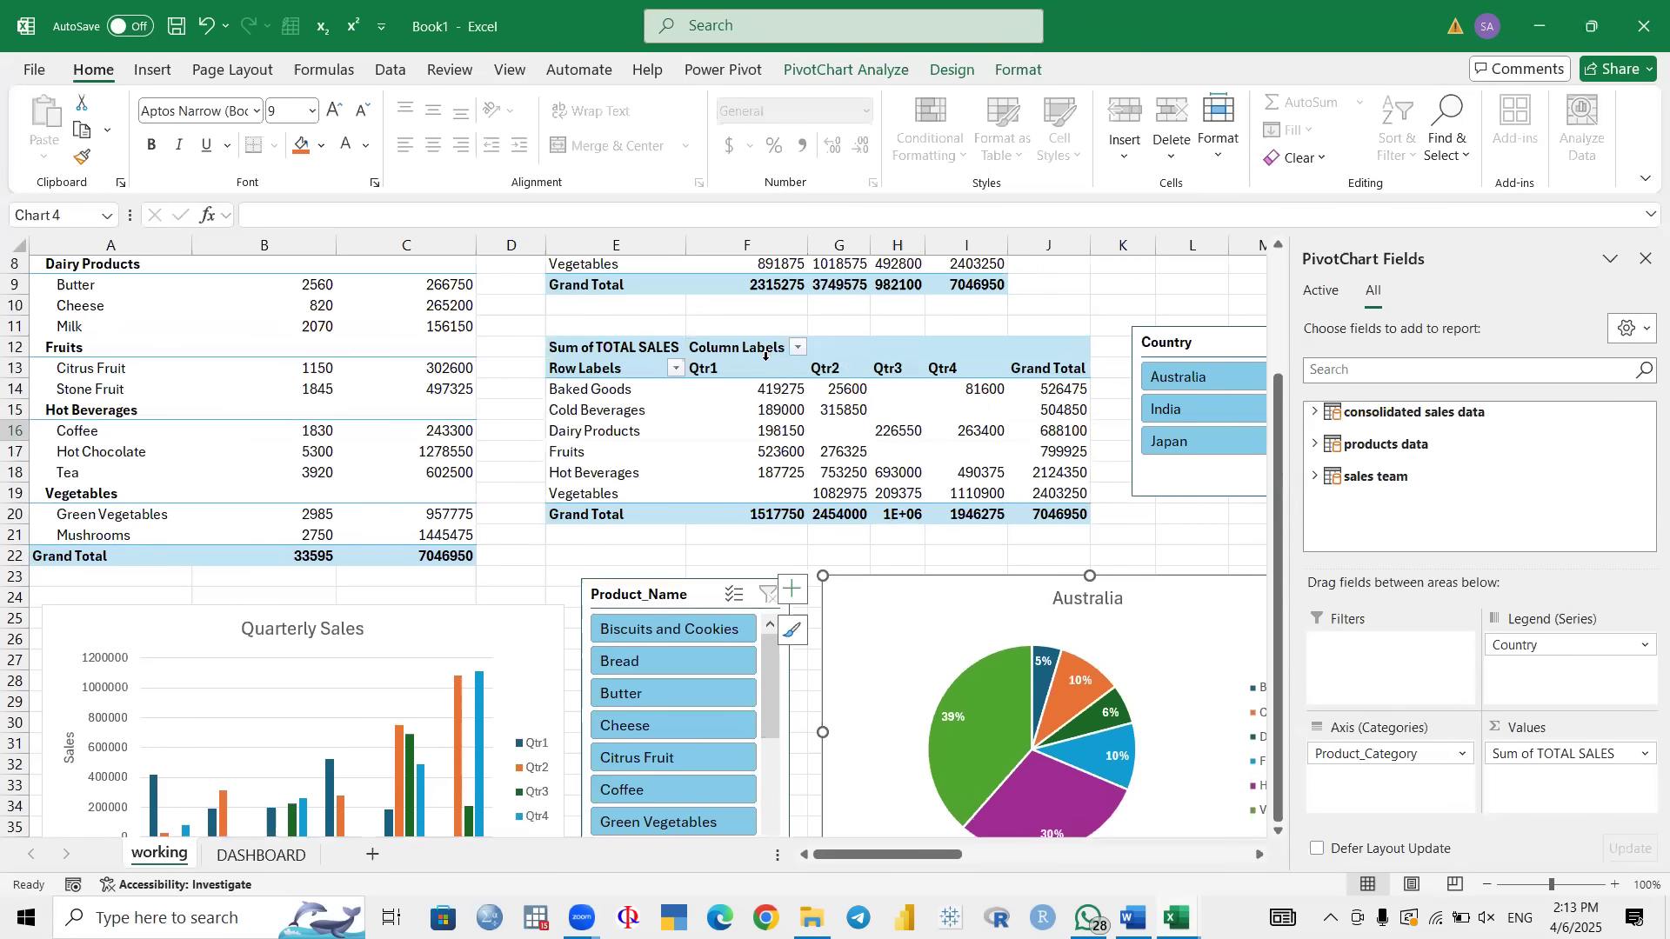
# Step: Insert a Date of Sale (Quarter) slicer for the quarterly sales pivot table, shorten it to about 1.86" and place it beside the Country slicer
pyautogui.click(763, 369)
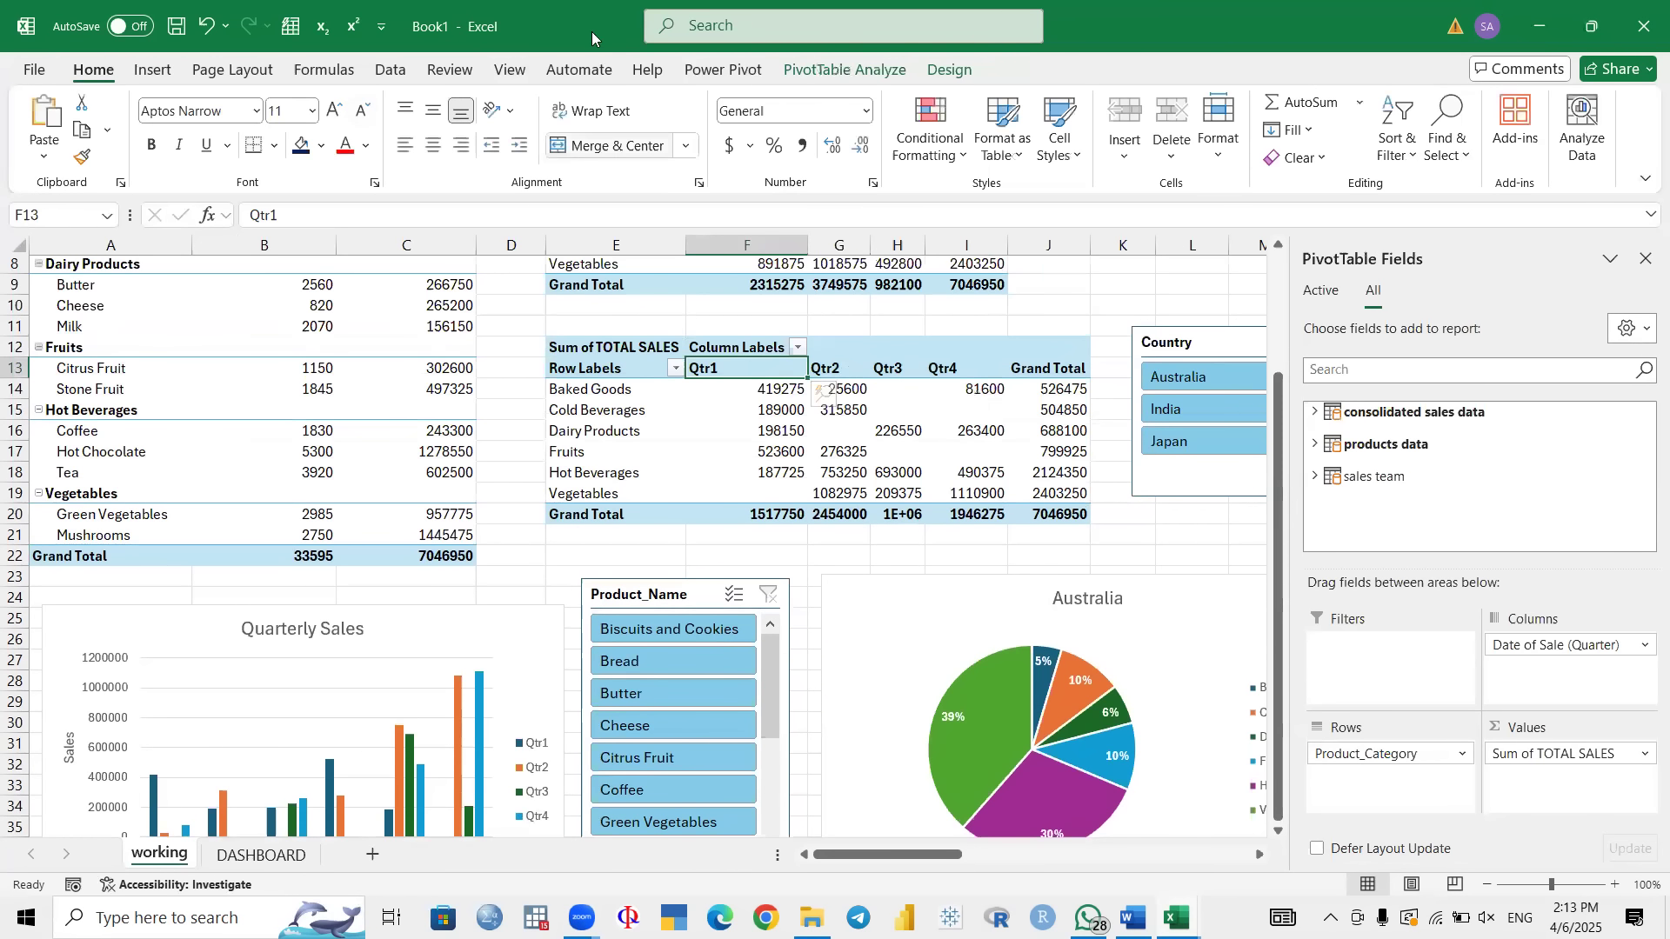
pyautogui.click(832, 69)
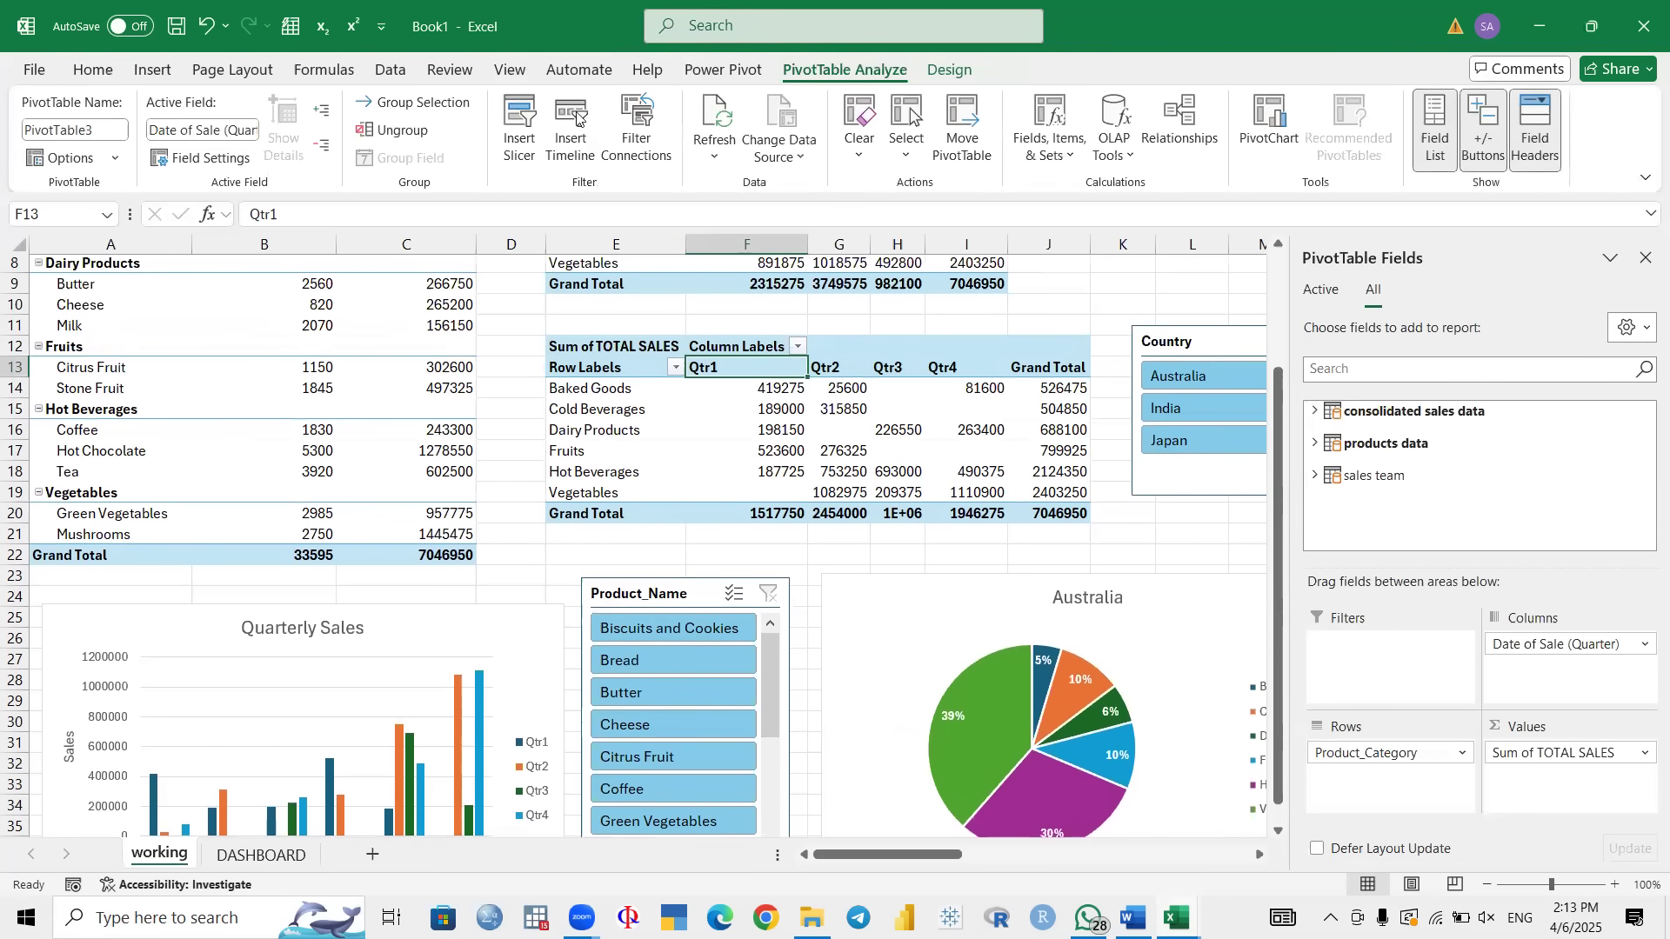
pyautogui.click(519, 142)
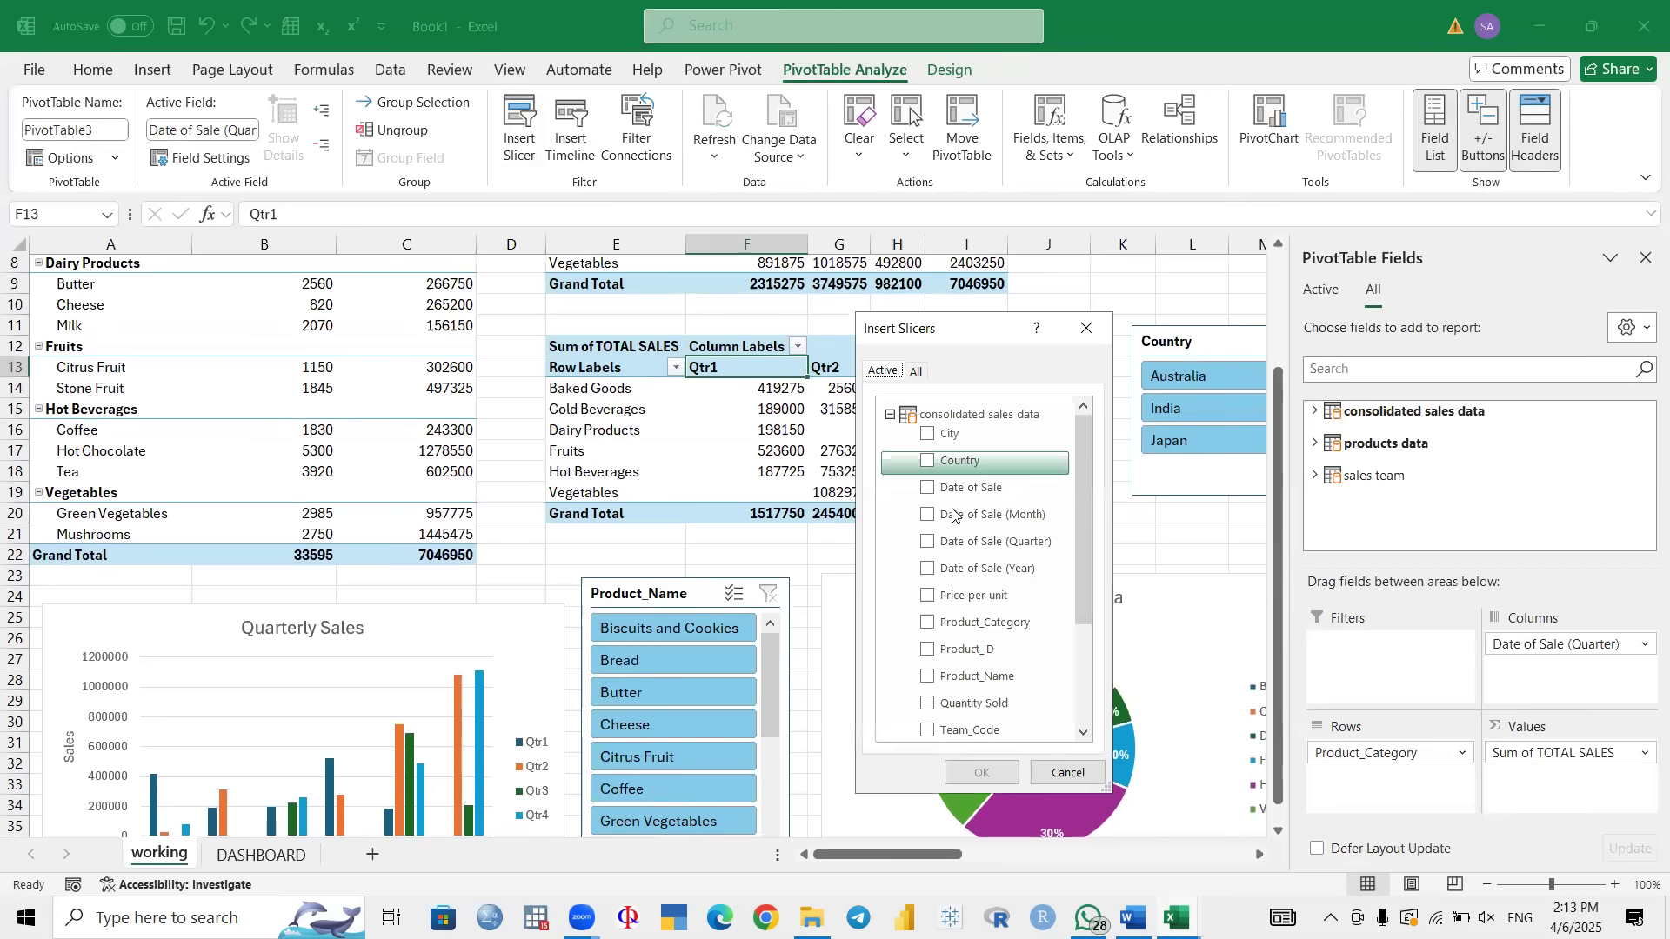
pyautogui.click(927, 541)
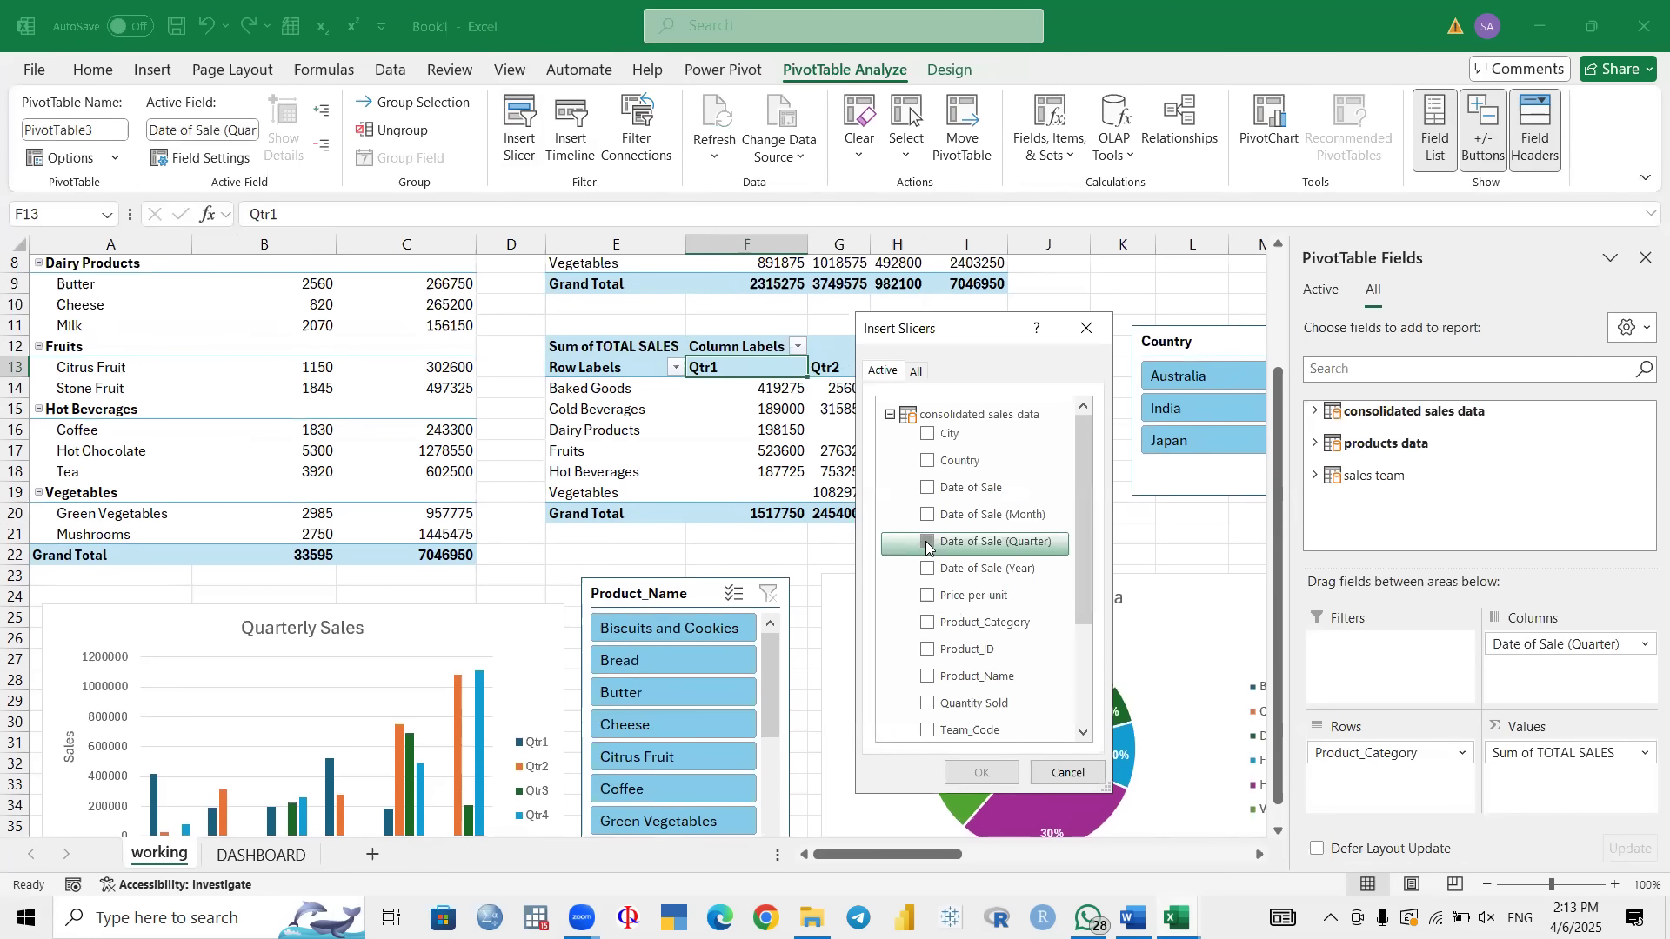
pyautogui.click(983, 772)
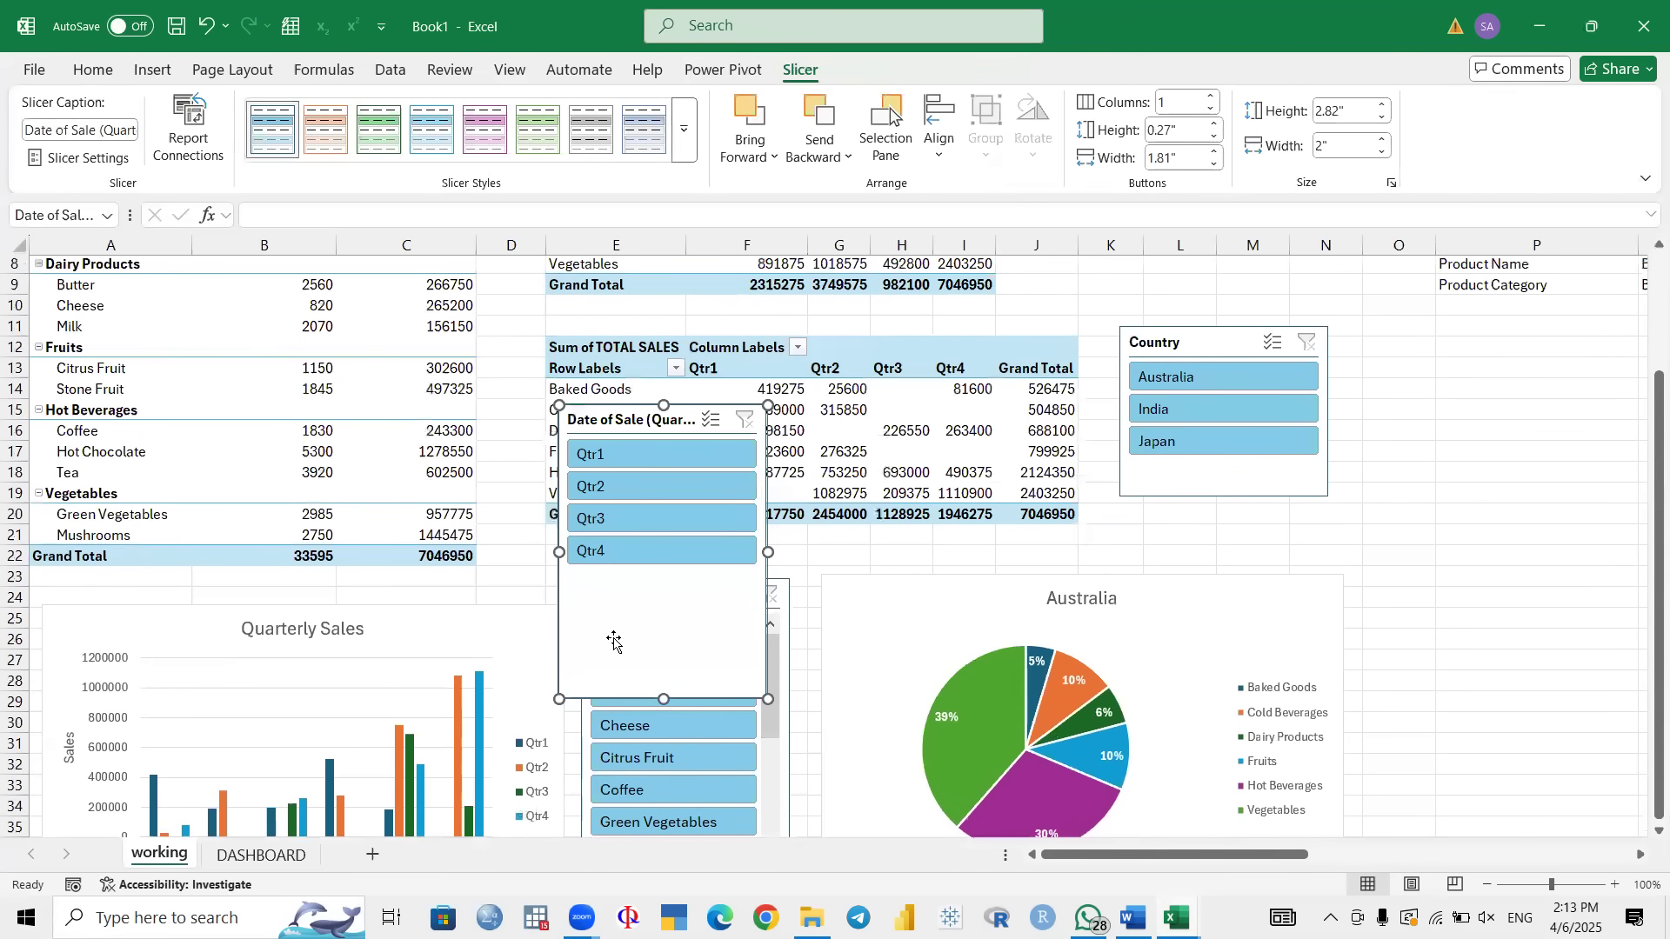
pyautogui.moveTo(648, 699); pyautogui.dragTo(648, 600)
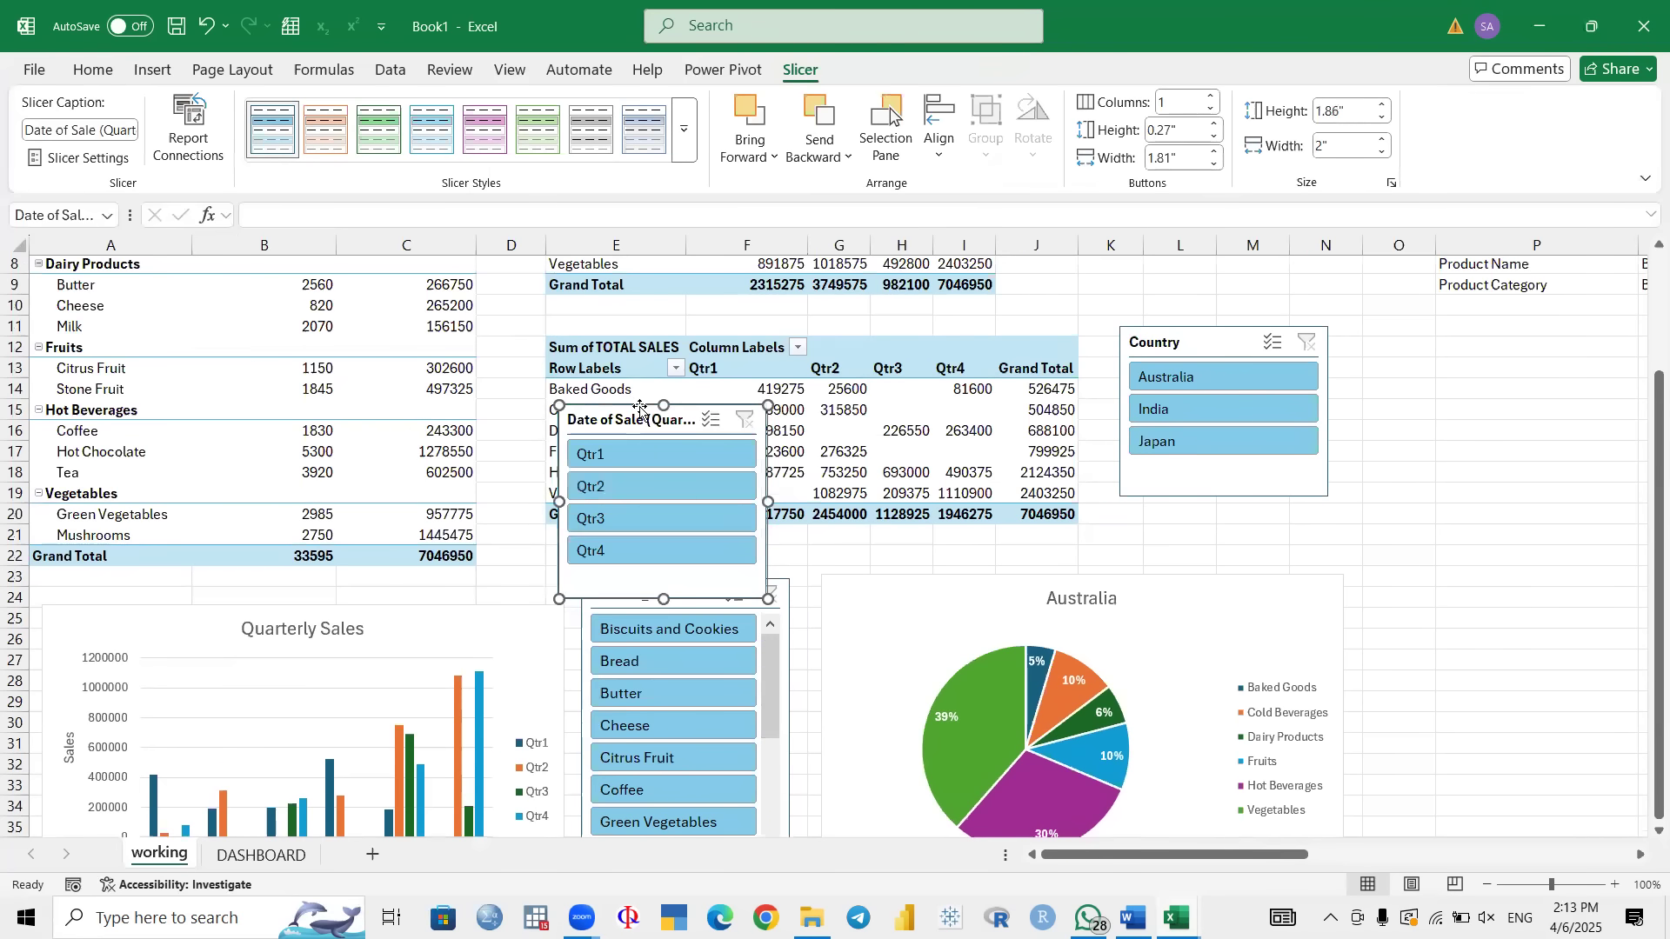
pyautogui.moveTo(633, 419); pyautogui.dragTo(1479, 386)
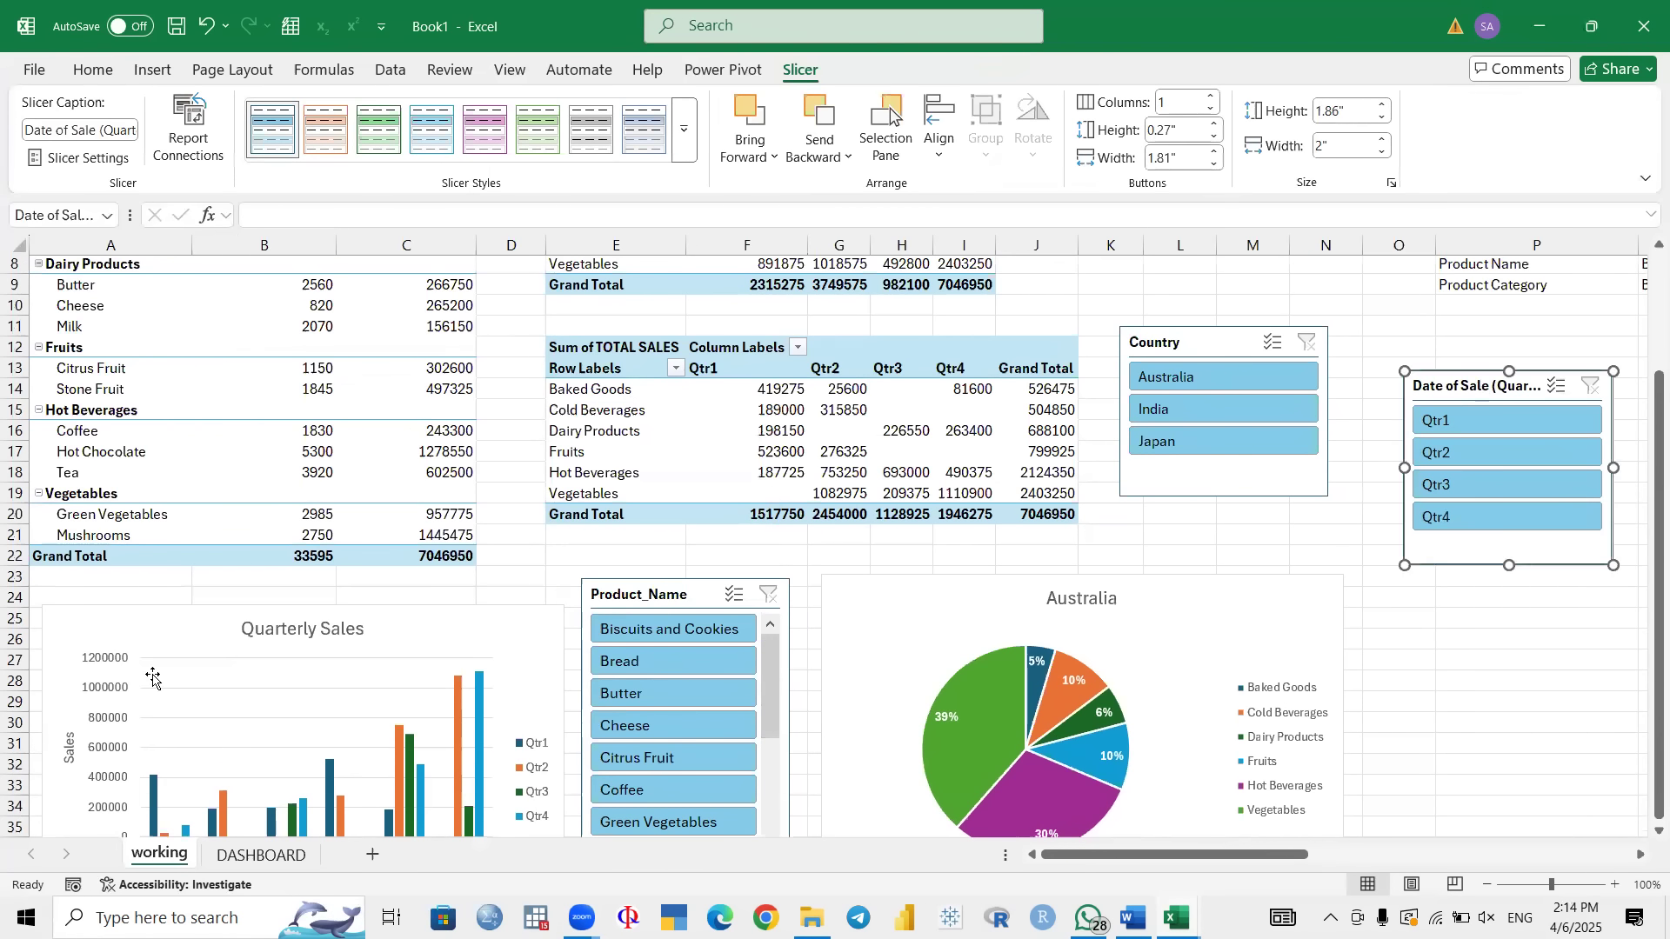
# Step: Copy the Quarterly Sales chart from the working sheet to the DASHBOARD sheet and place it around D14
pyautogui.click(185, 641)
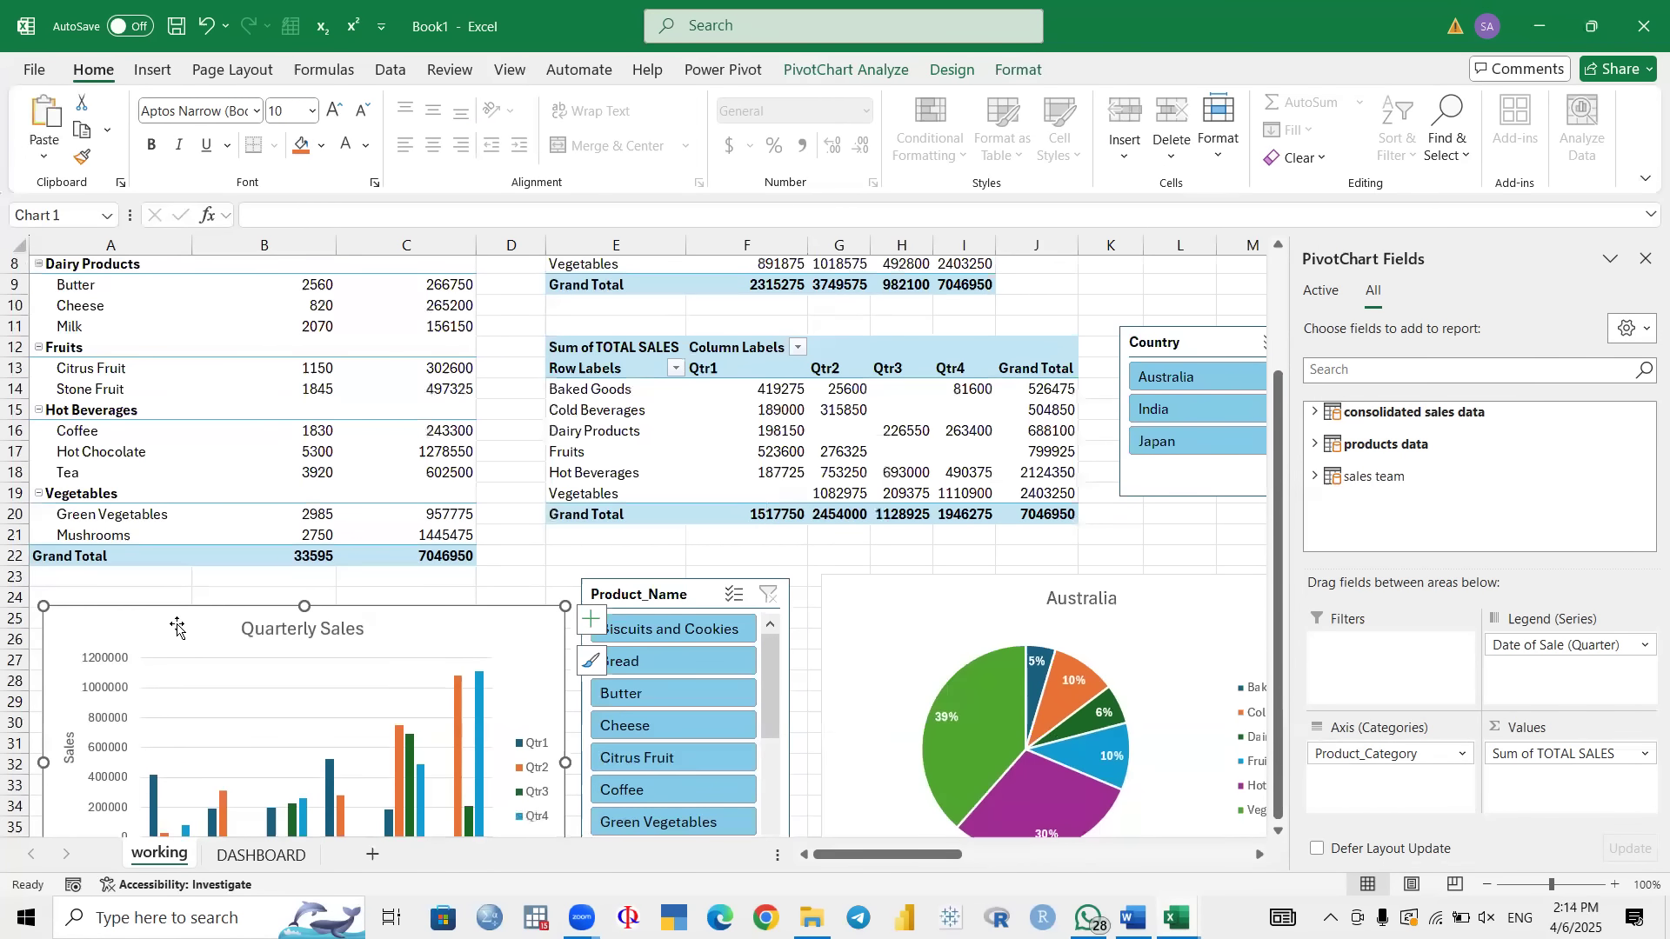
pyautogui.click(238, 854)
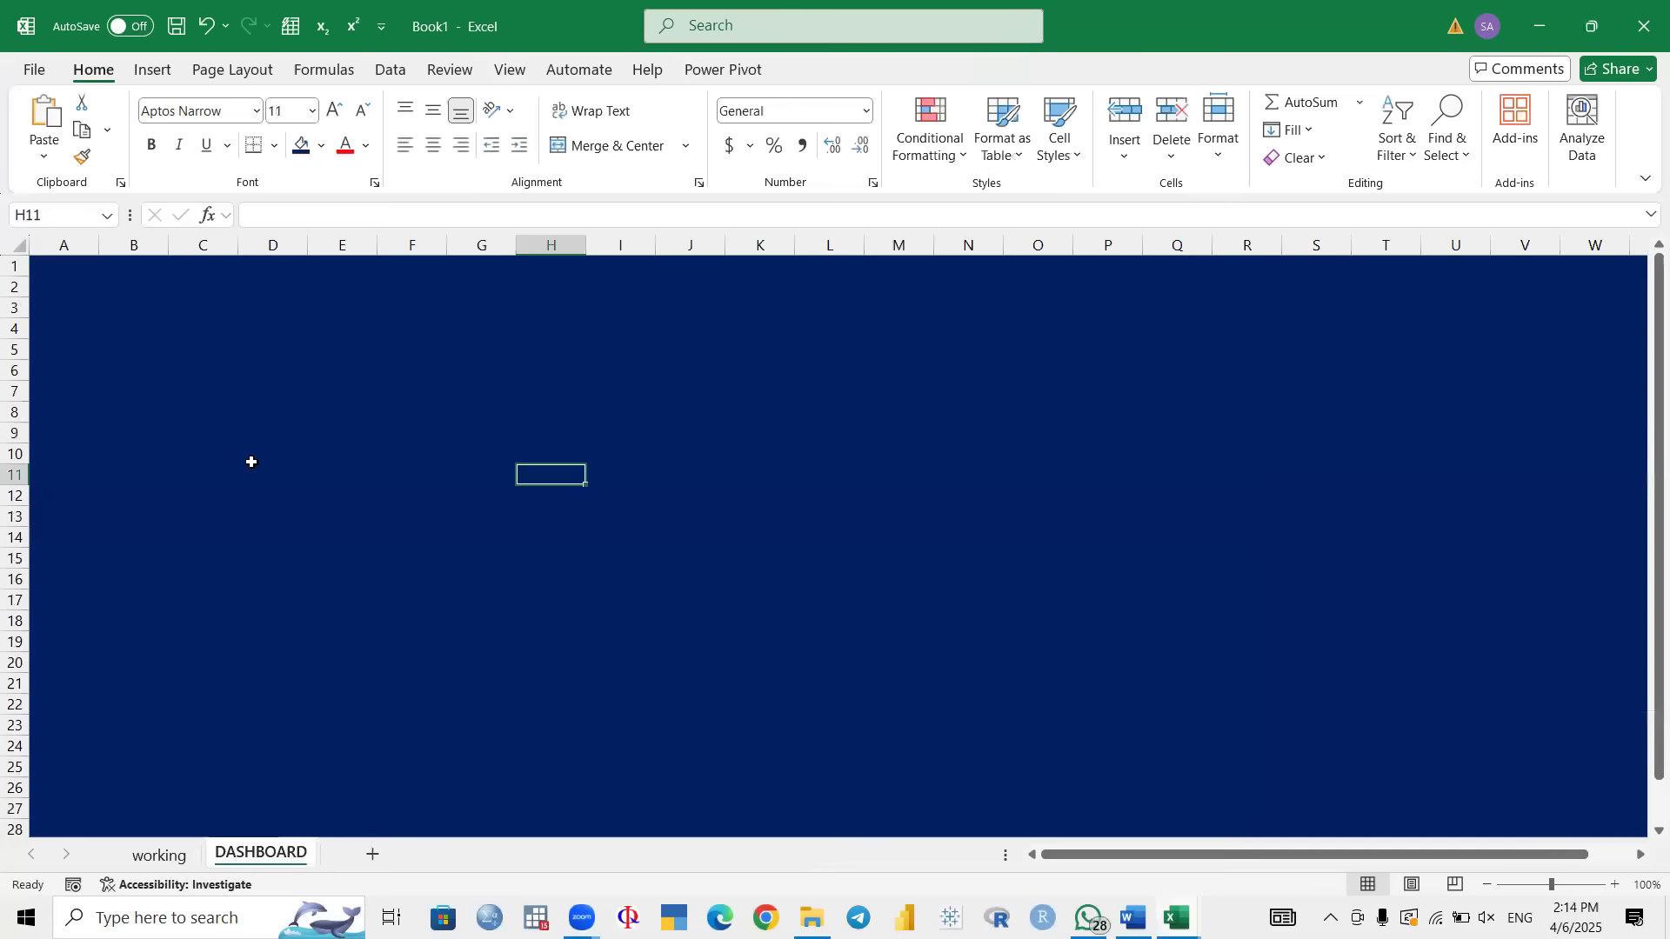
pyautogui.hotkey('ctrl', 'v')
pyautogui.moveTo(697, 481); pyautogui.dragTo(420, 540)
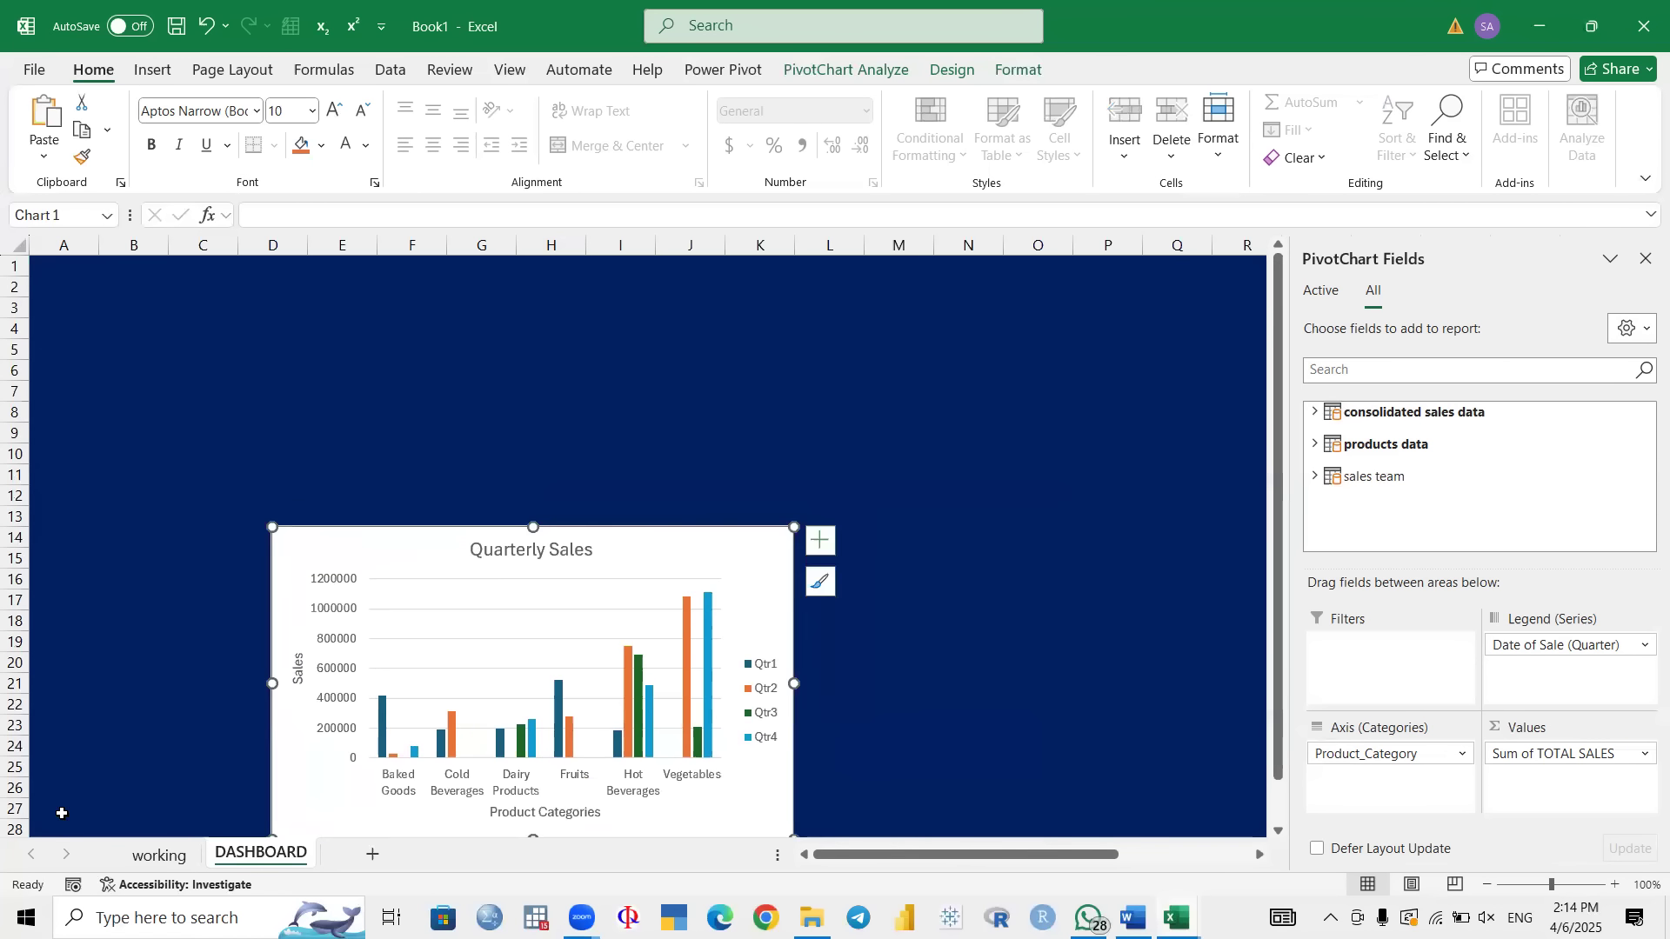
# Step: Copy the Australia pie chart from the working sheet to the DASHBOARD sheet around P12 and close the PivotChart Fields pane
pyautogui.click(152, 858)
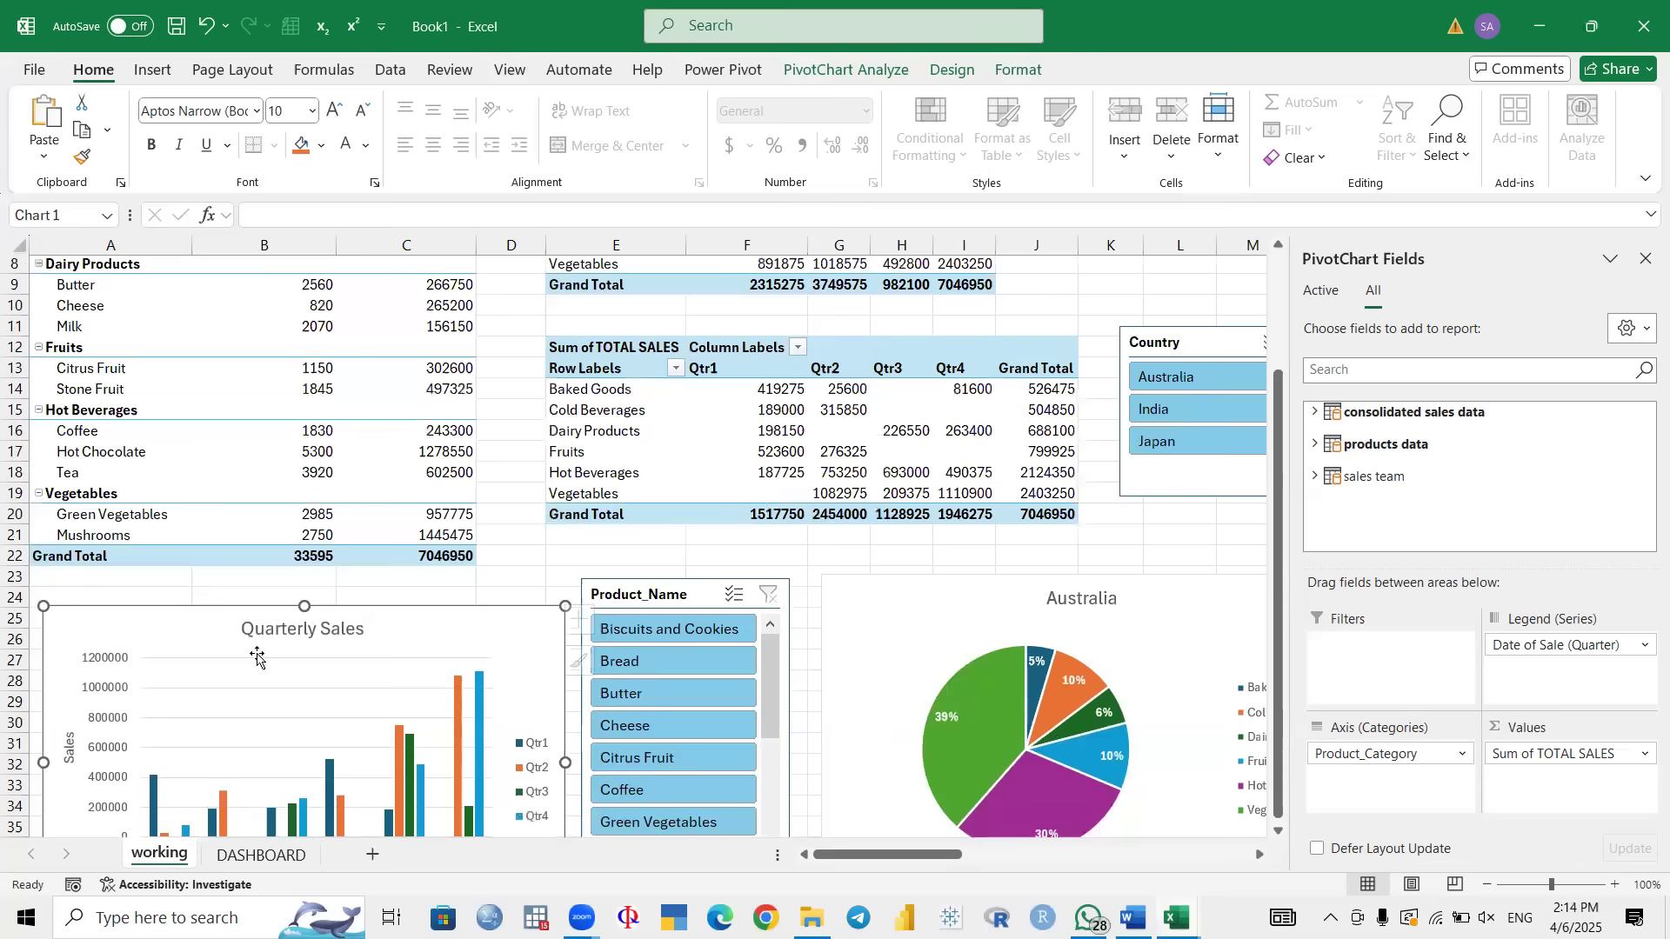
pyautogui.click(955, 612)
pyautogui.click(261, 855)
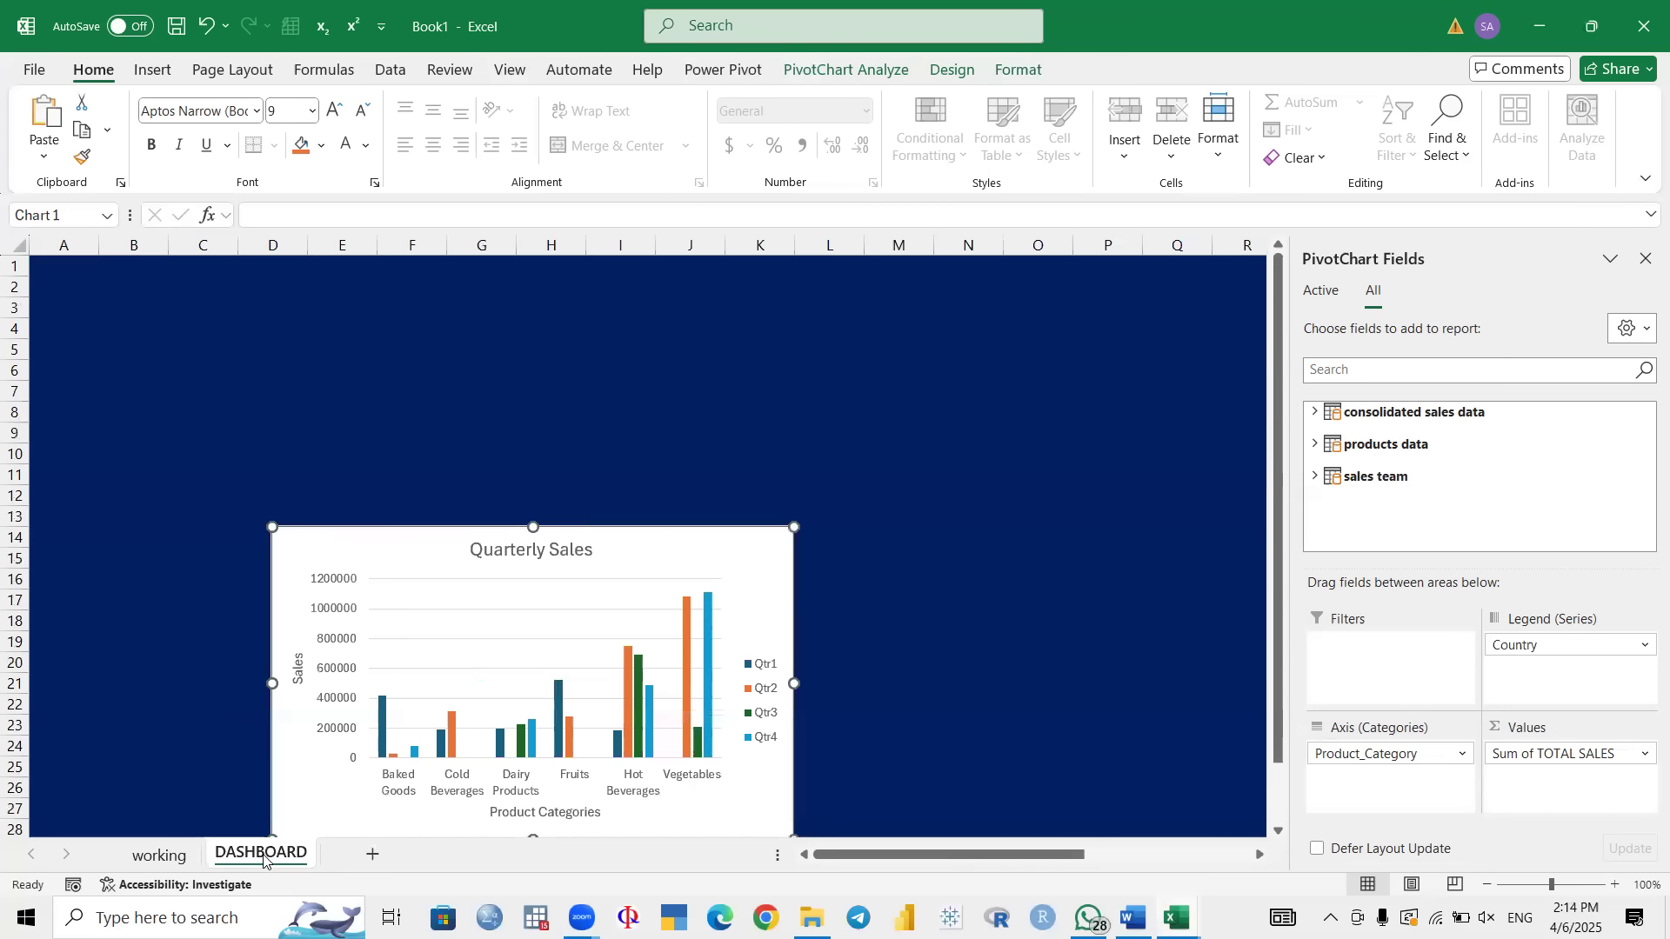
pyautogui.click(1080, 492)
pyautogui.hotkey('ctrl', 'v')
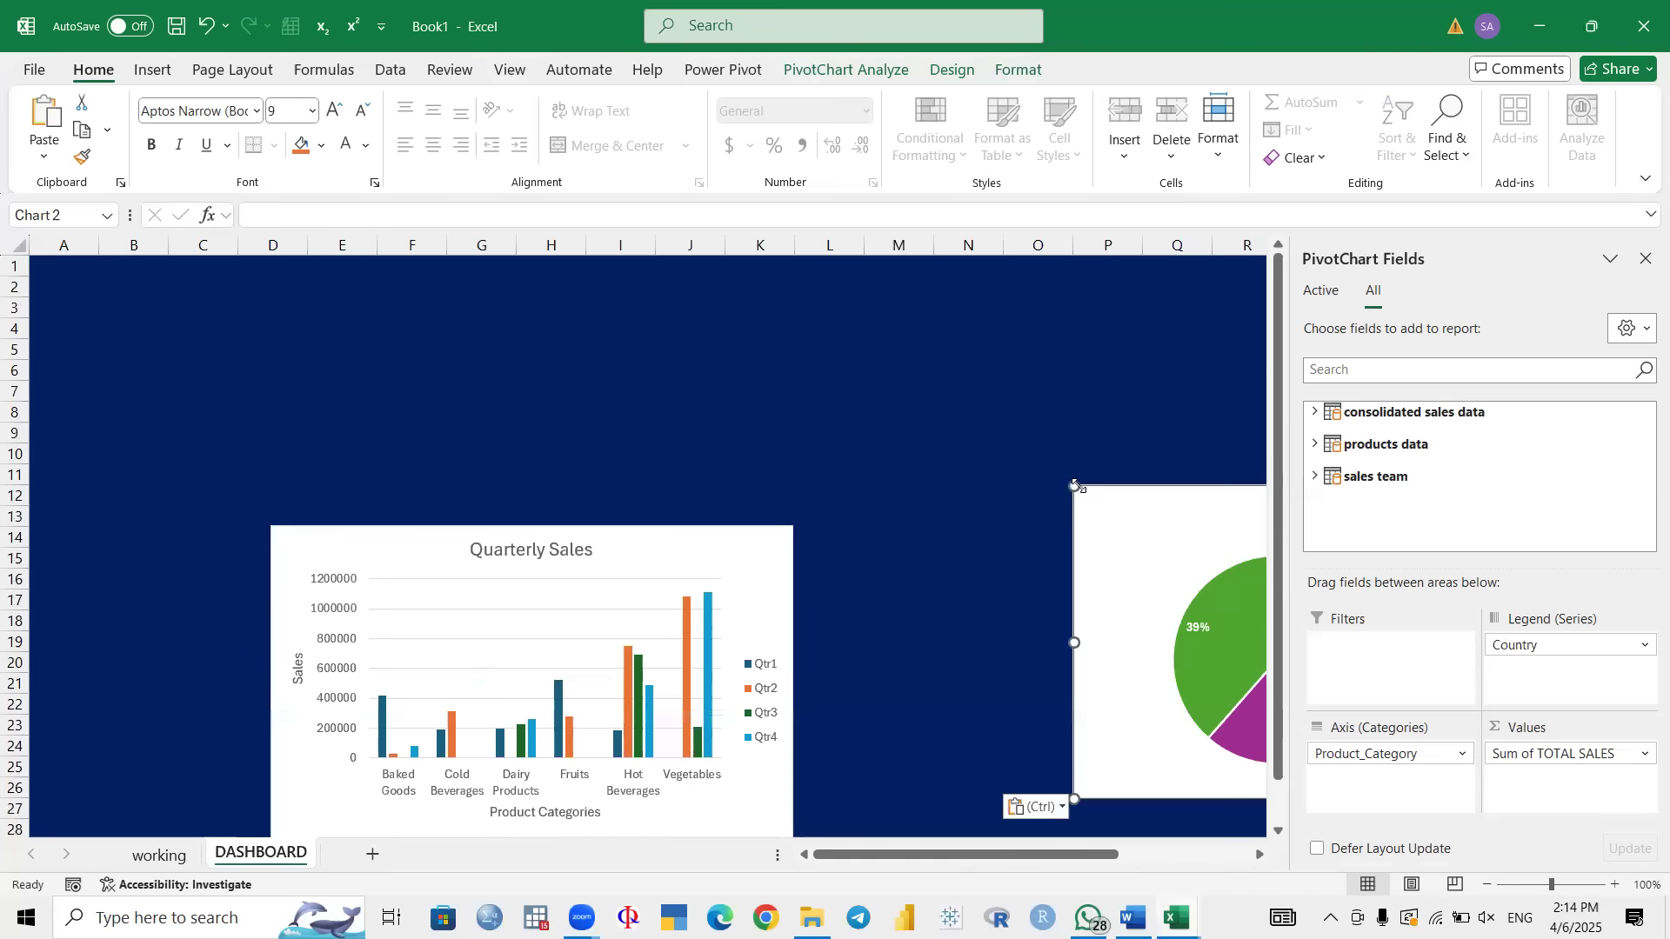
pyautogui.click(1646, 258)
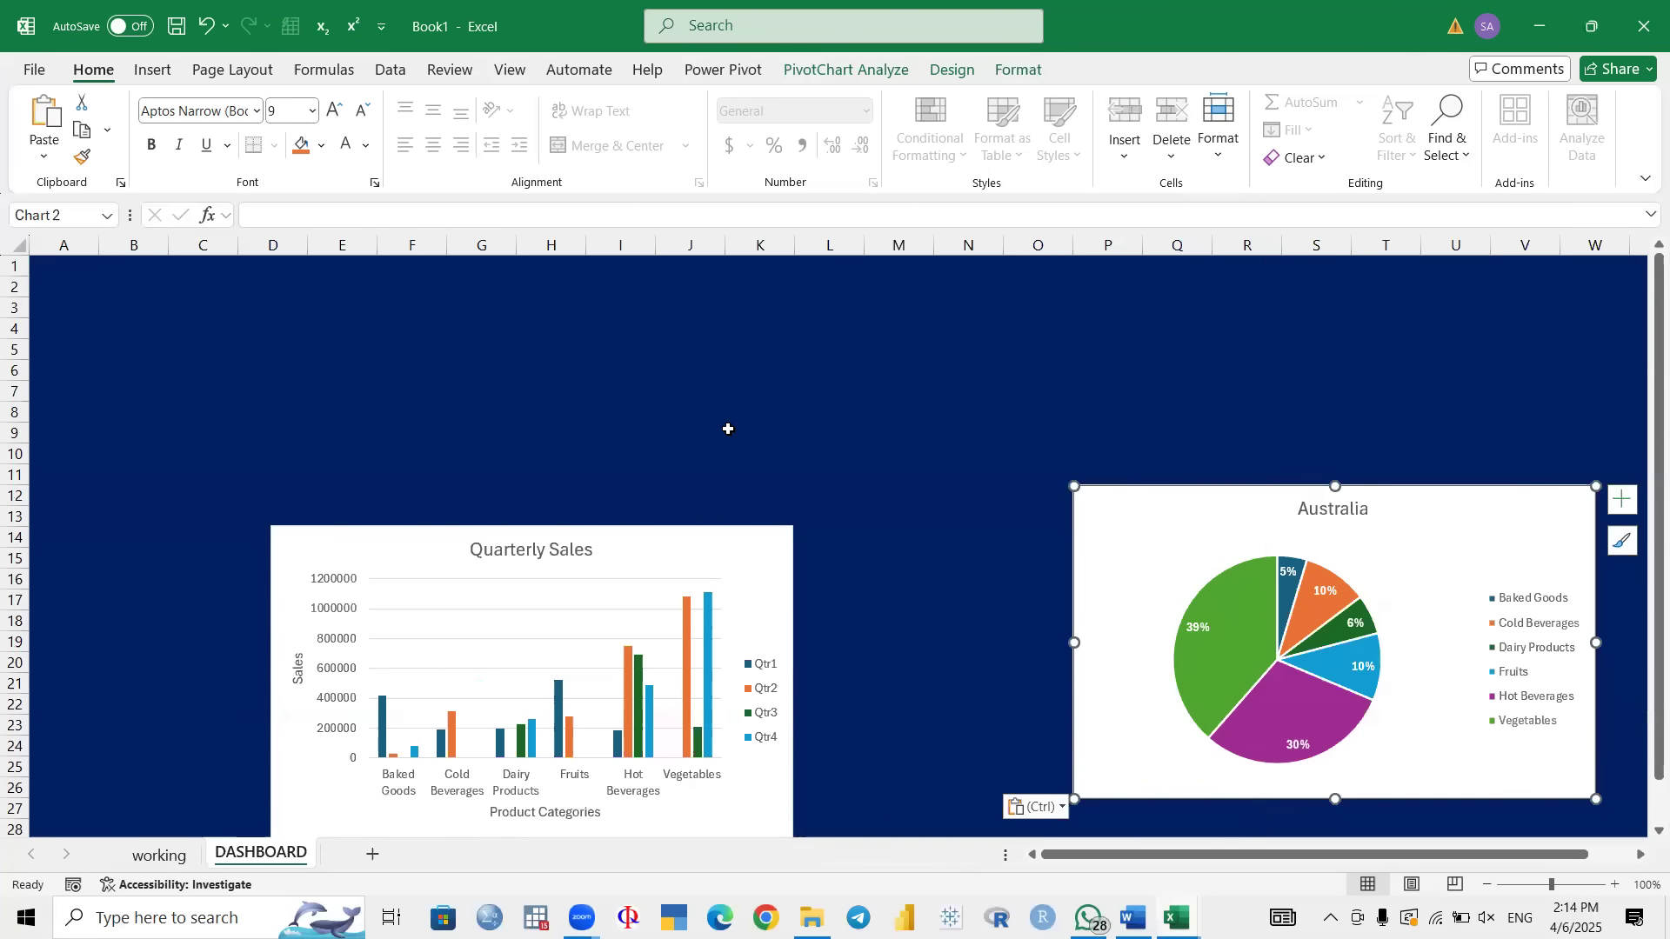
# Step: Copy the Product_Name slicer from the working sheet to the DASHBOARD sheet and place it over the first rows of columns A to C
pyautogui.click(159, 855)
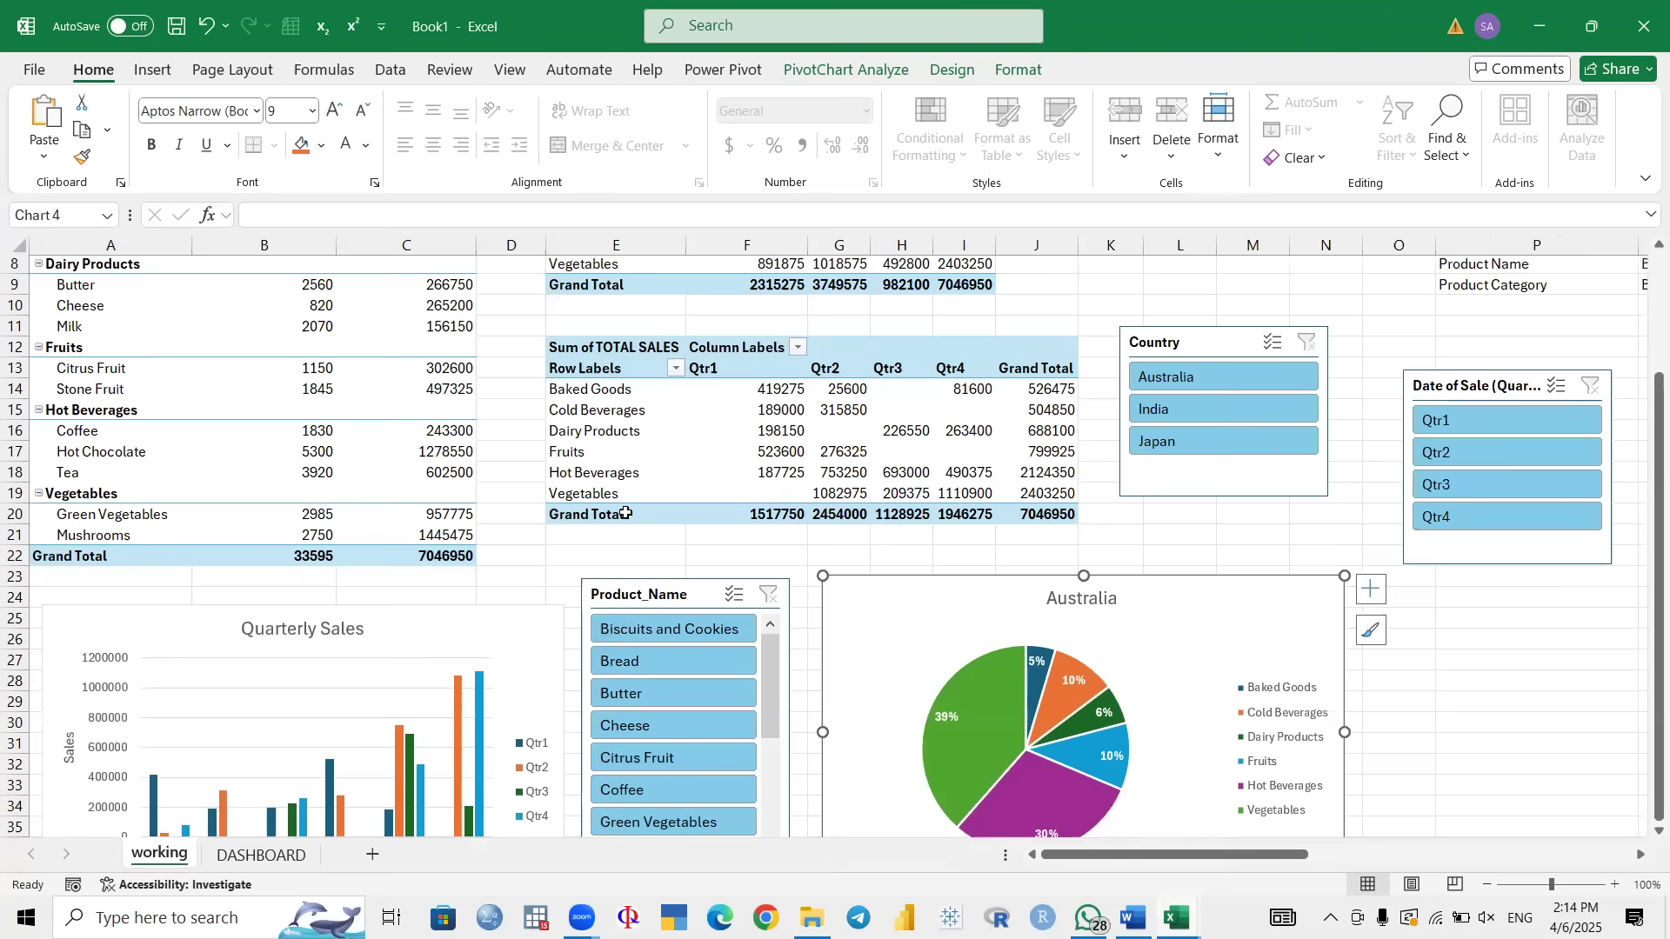
pyautogui.click(633, 594)
pyautogui.click(261, 855)
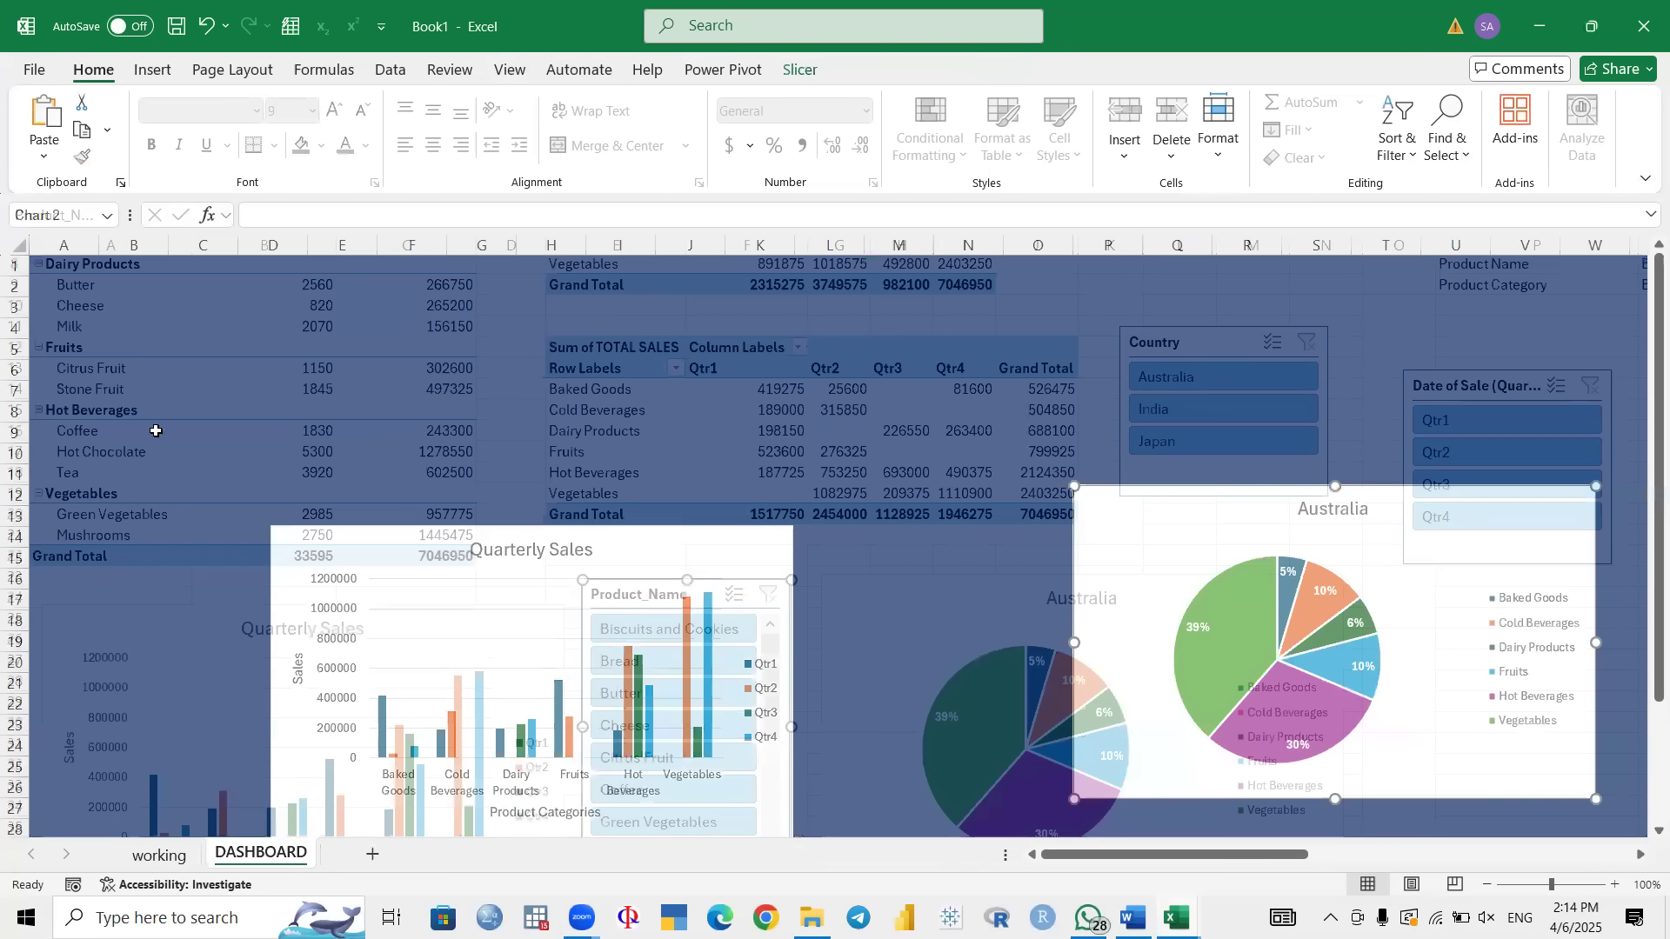
pyautogui.hotkey('ctrl', 'v')
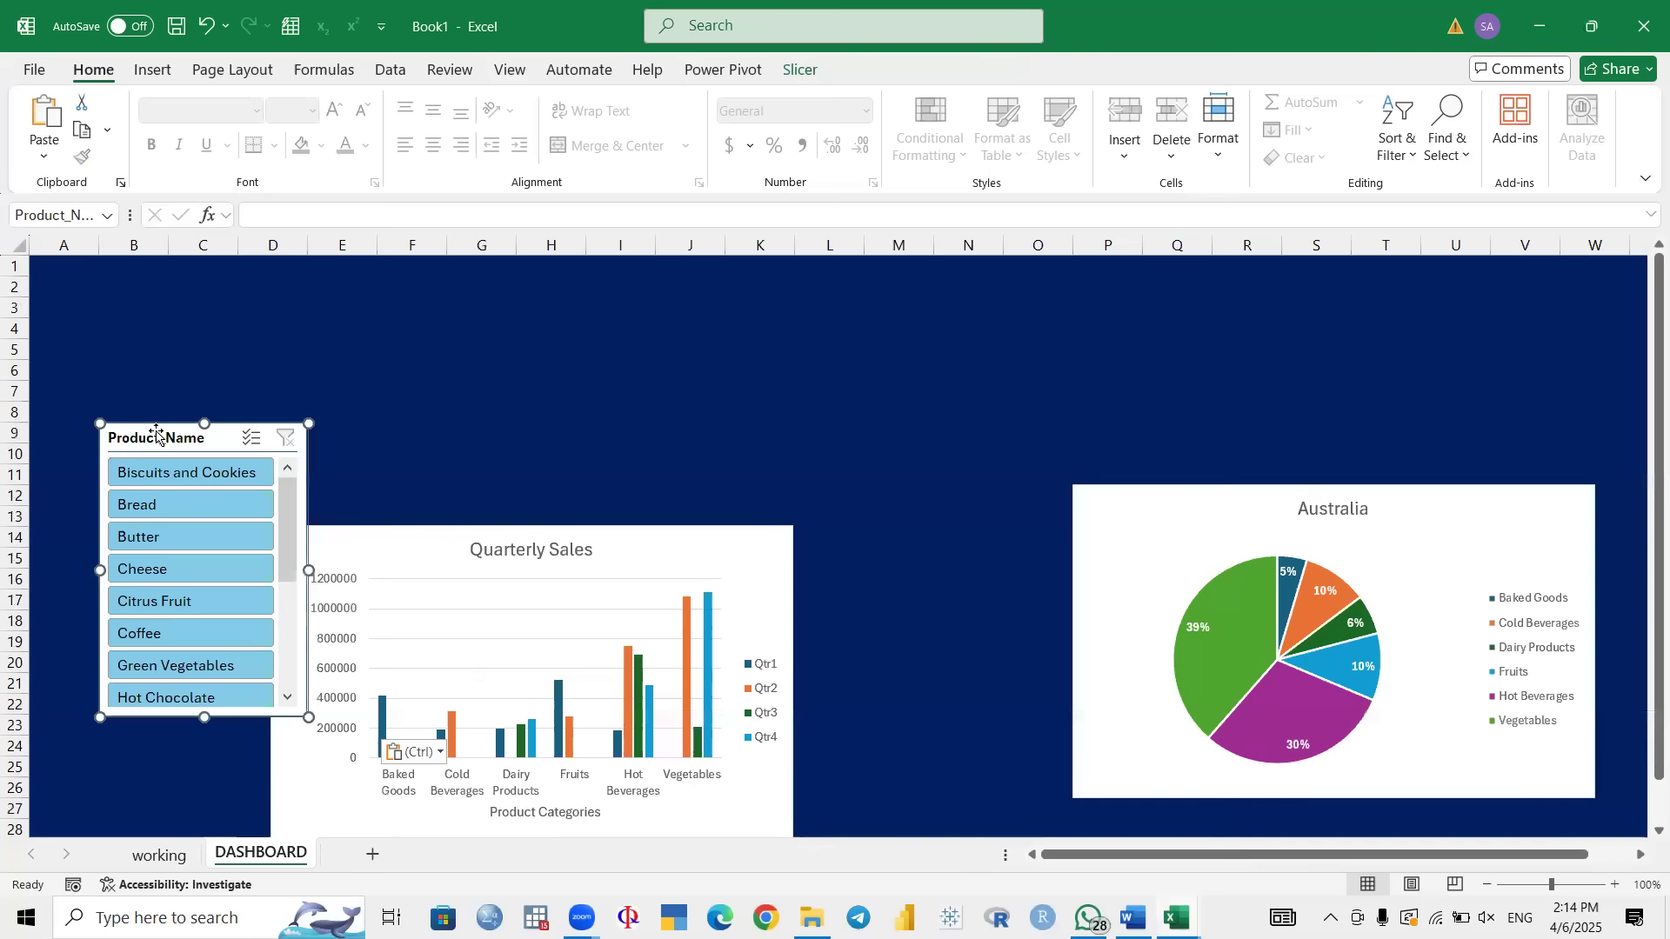
pyautogui.moveTo(156, 435); pyautogui.dragTo(93, 271)
# Step: Copy the Country slicer from the working sheet to the DASHBOARD sheet and place it below the Product_Name slicer
pyautogui.click(159, 855)
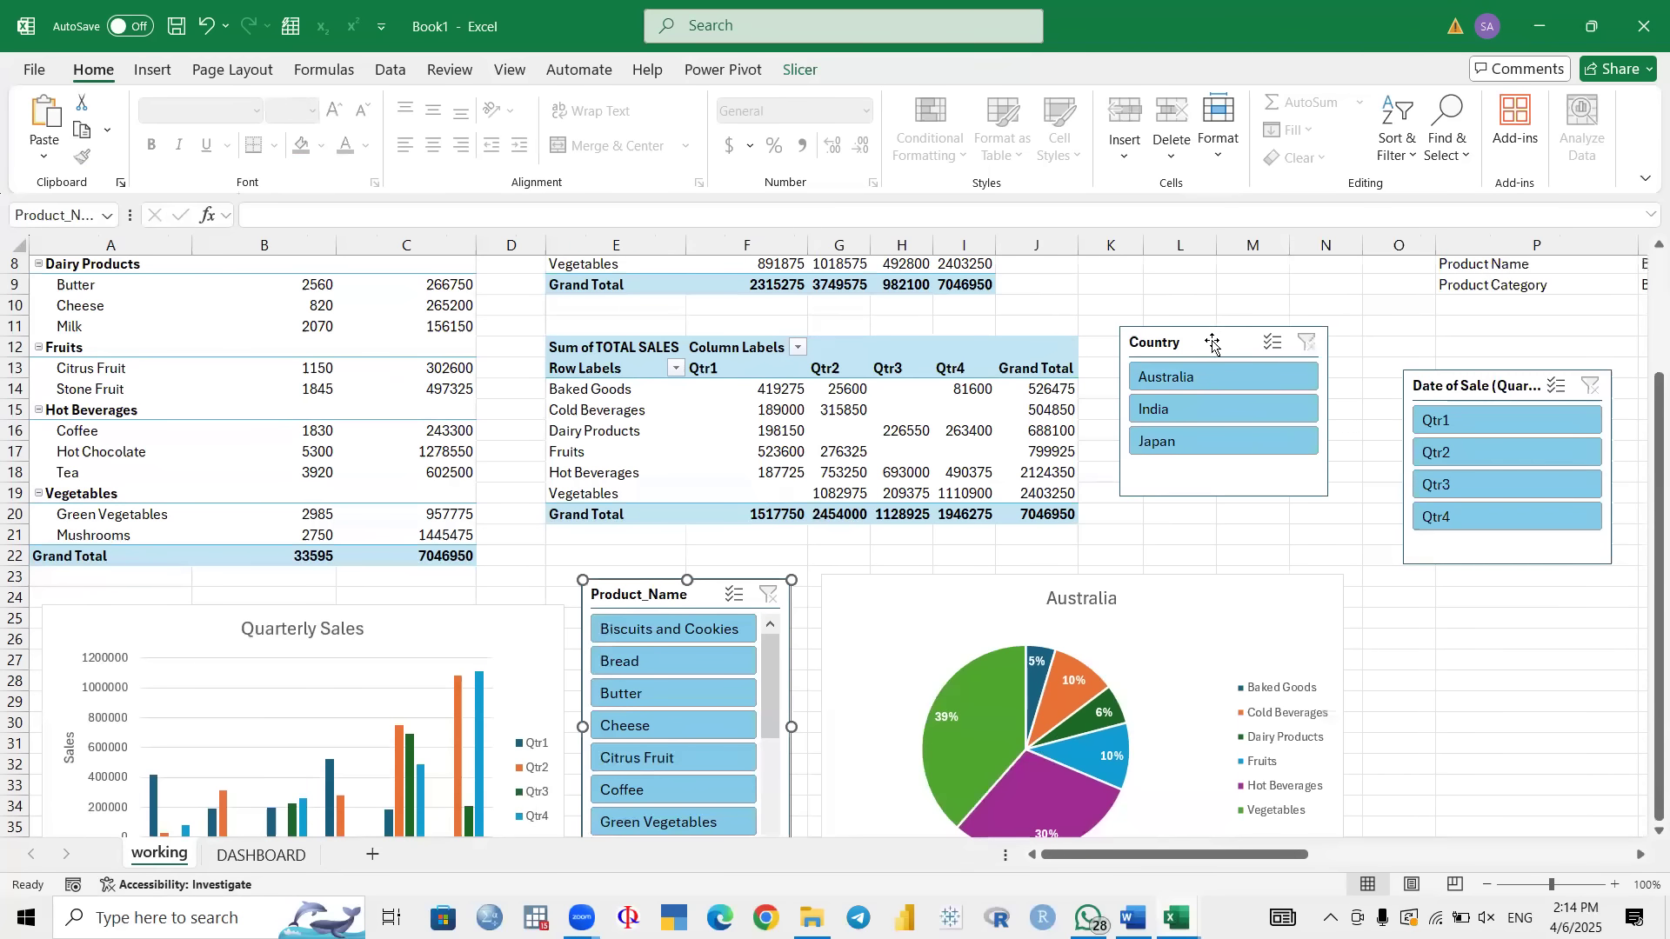
pyautogui.click(1213, 344)
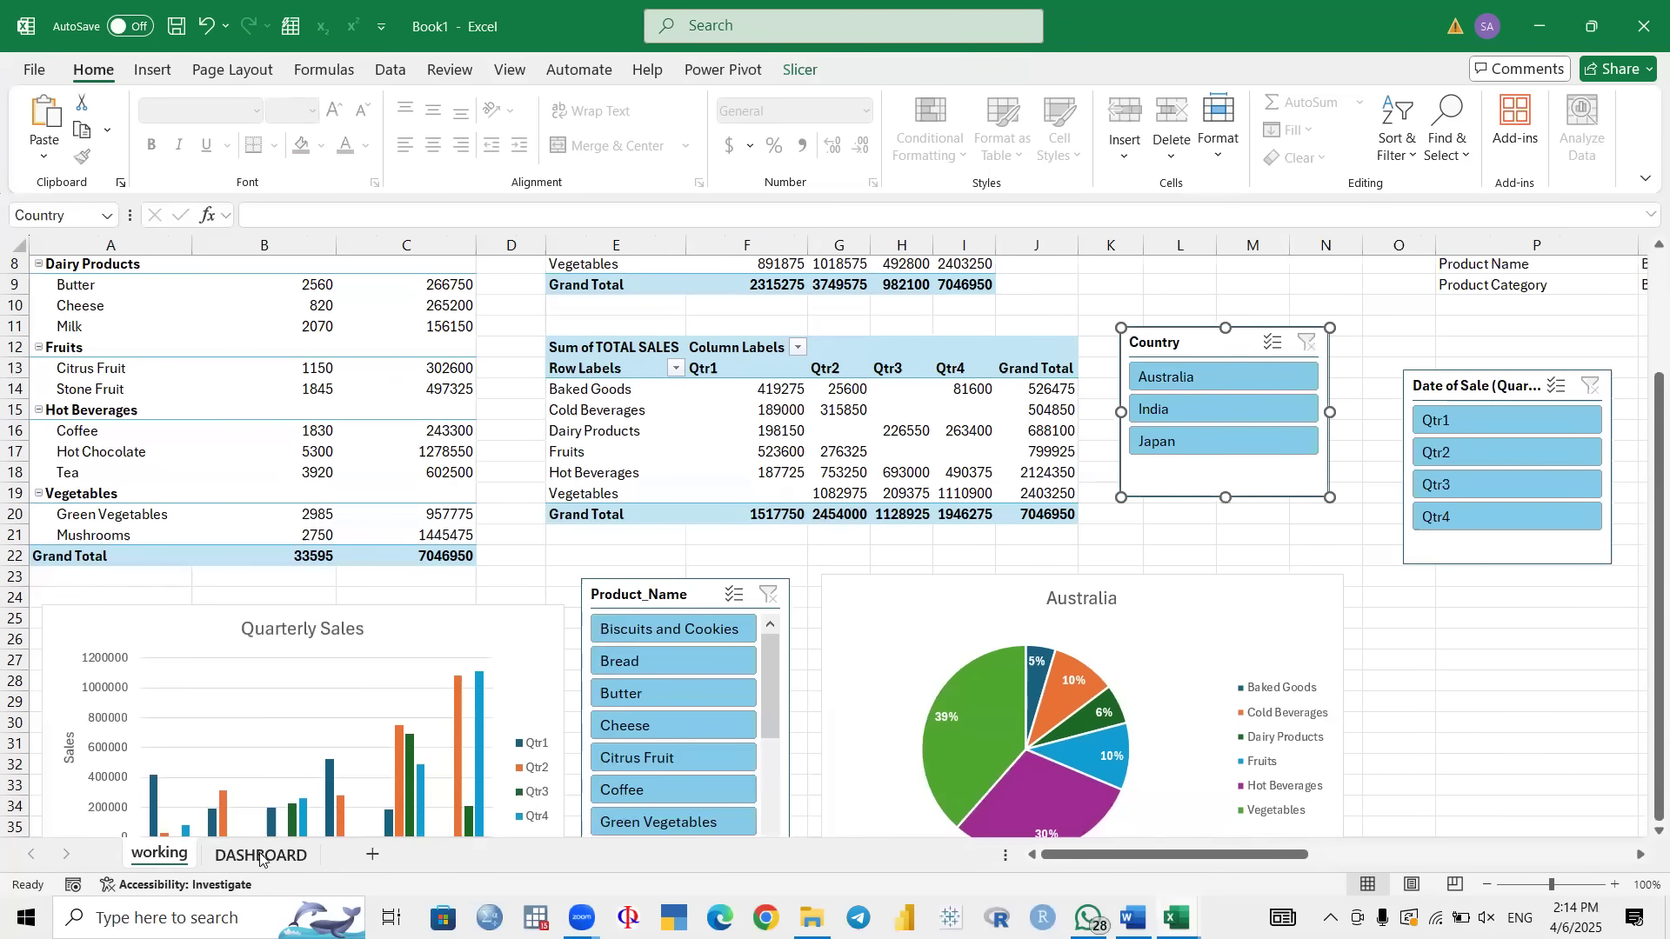
pyautogui.click(261, 855)
pyautogui.hotkey('ctrl', 'v')
pyautogui.moveTo(194, 654); pyautogui.dragTo(79, 611)
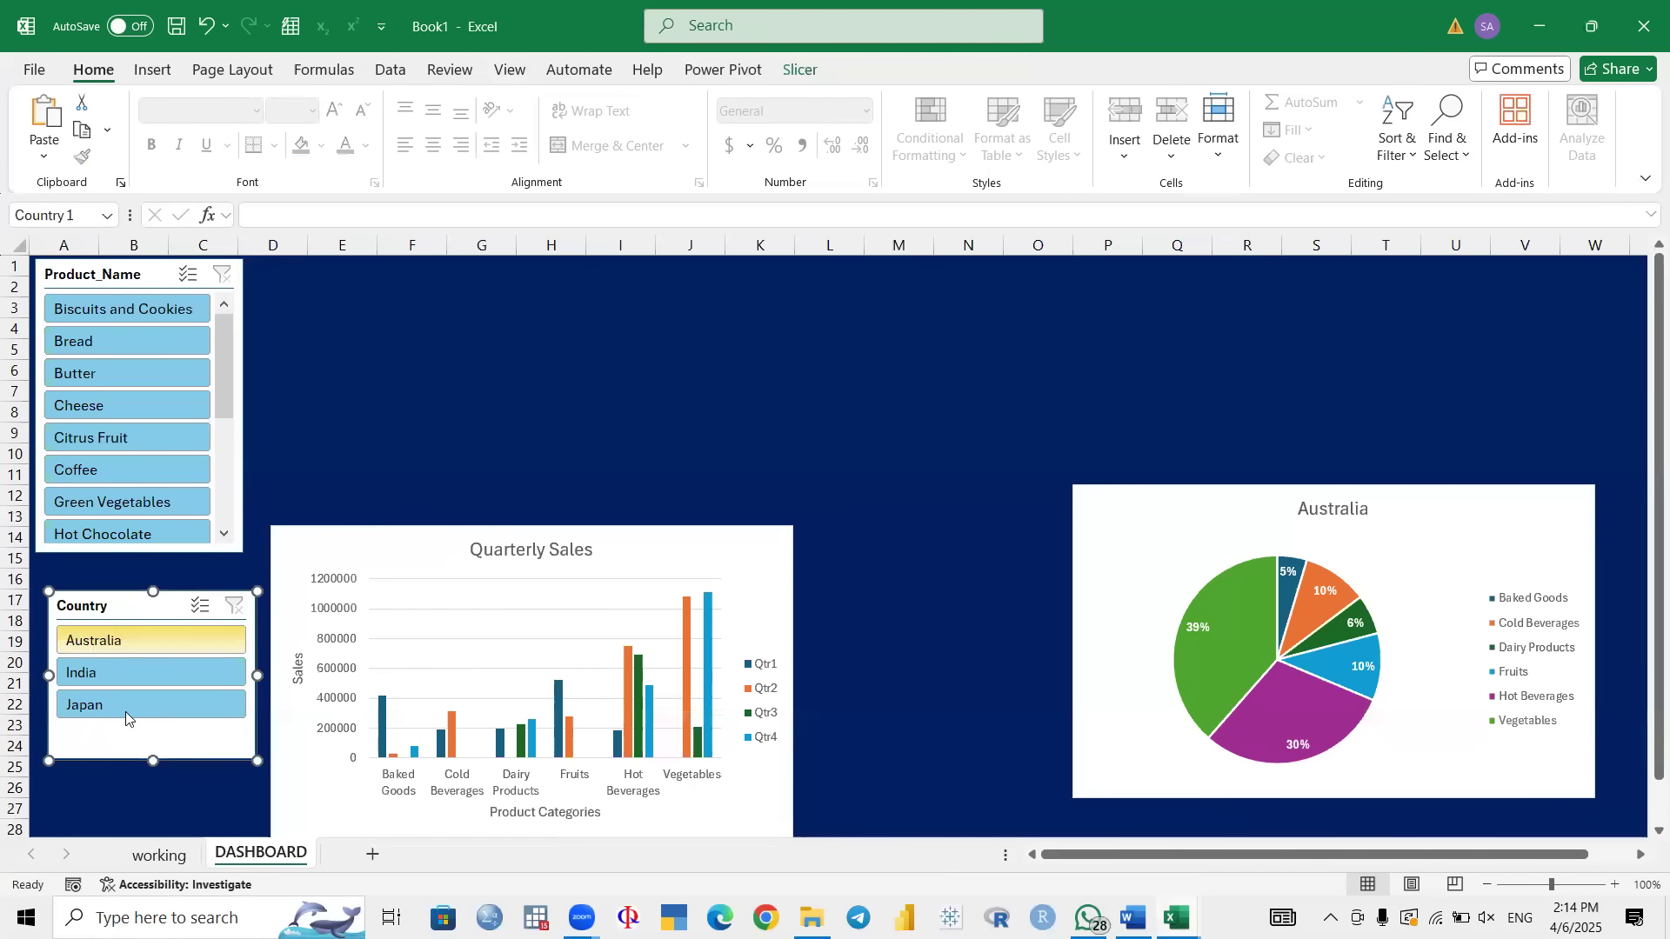
# Step: Copy the Date of Sale (Quarter) slicer to the DASHBOARD sheet and place it above the Australia chart, near columns U to W
pyautogui.click(177, 859)
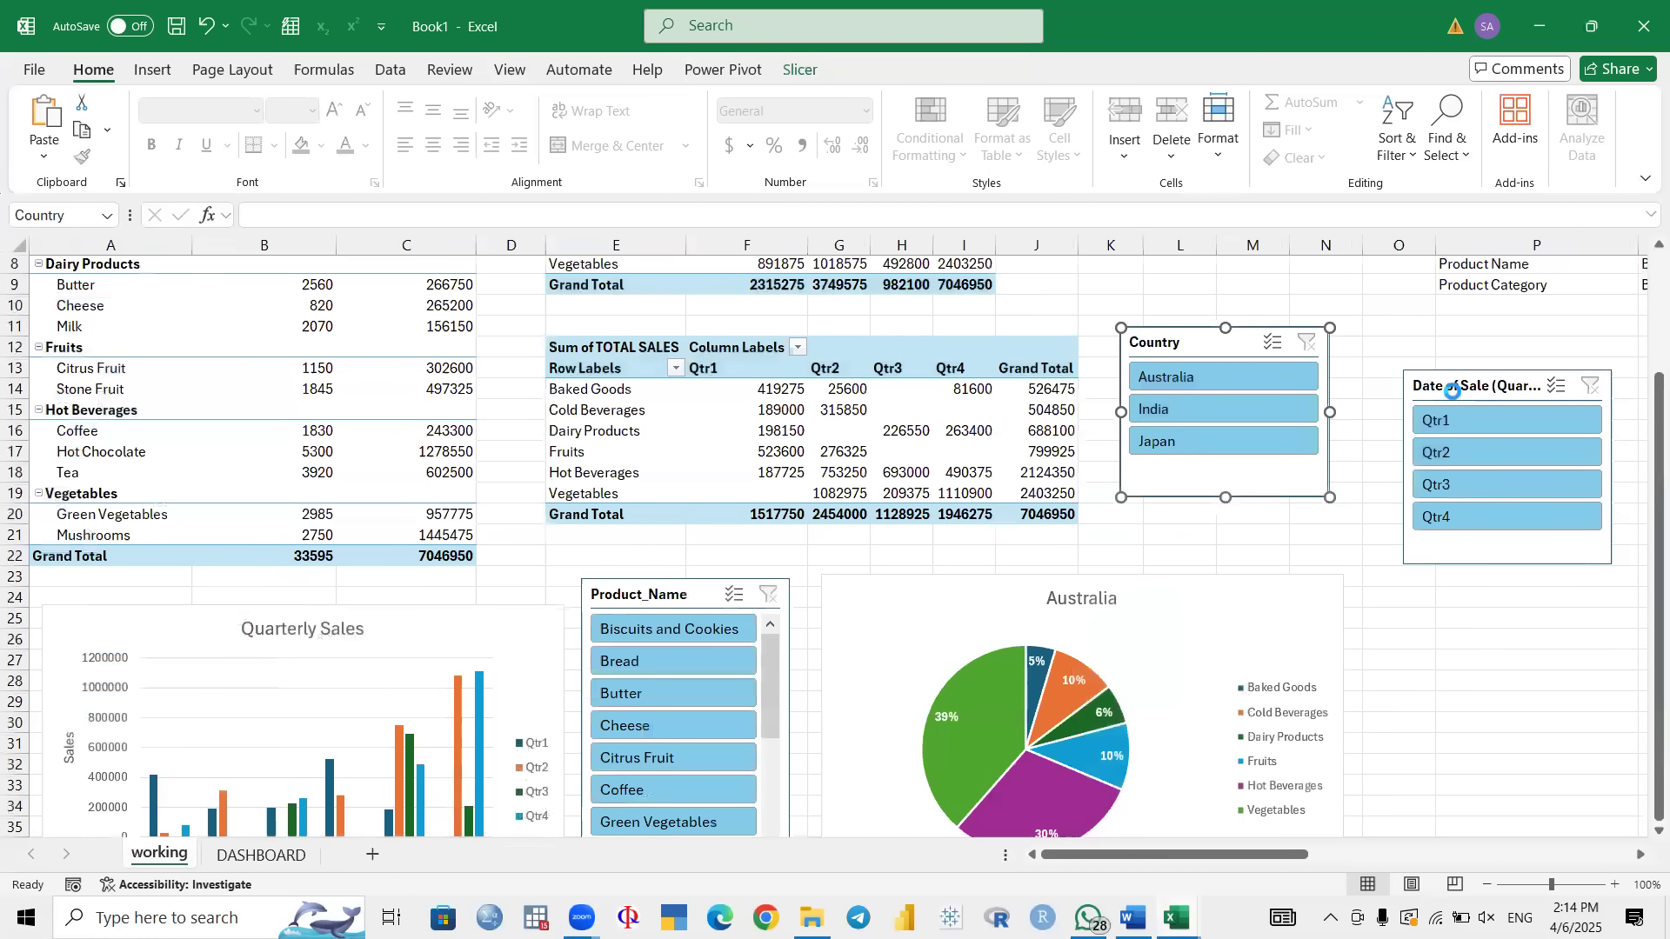
pyautogui.click(1454, 397)
pyautogui.click(284, 856)
pyautogui.hotkey('ctrl', 'v')
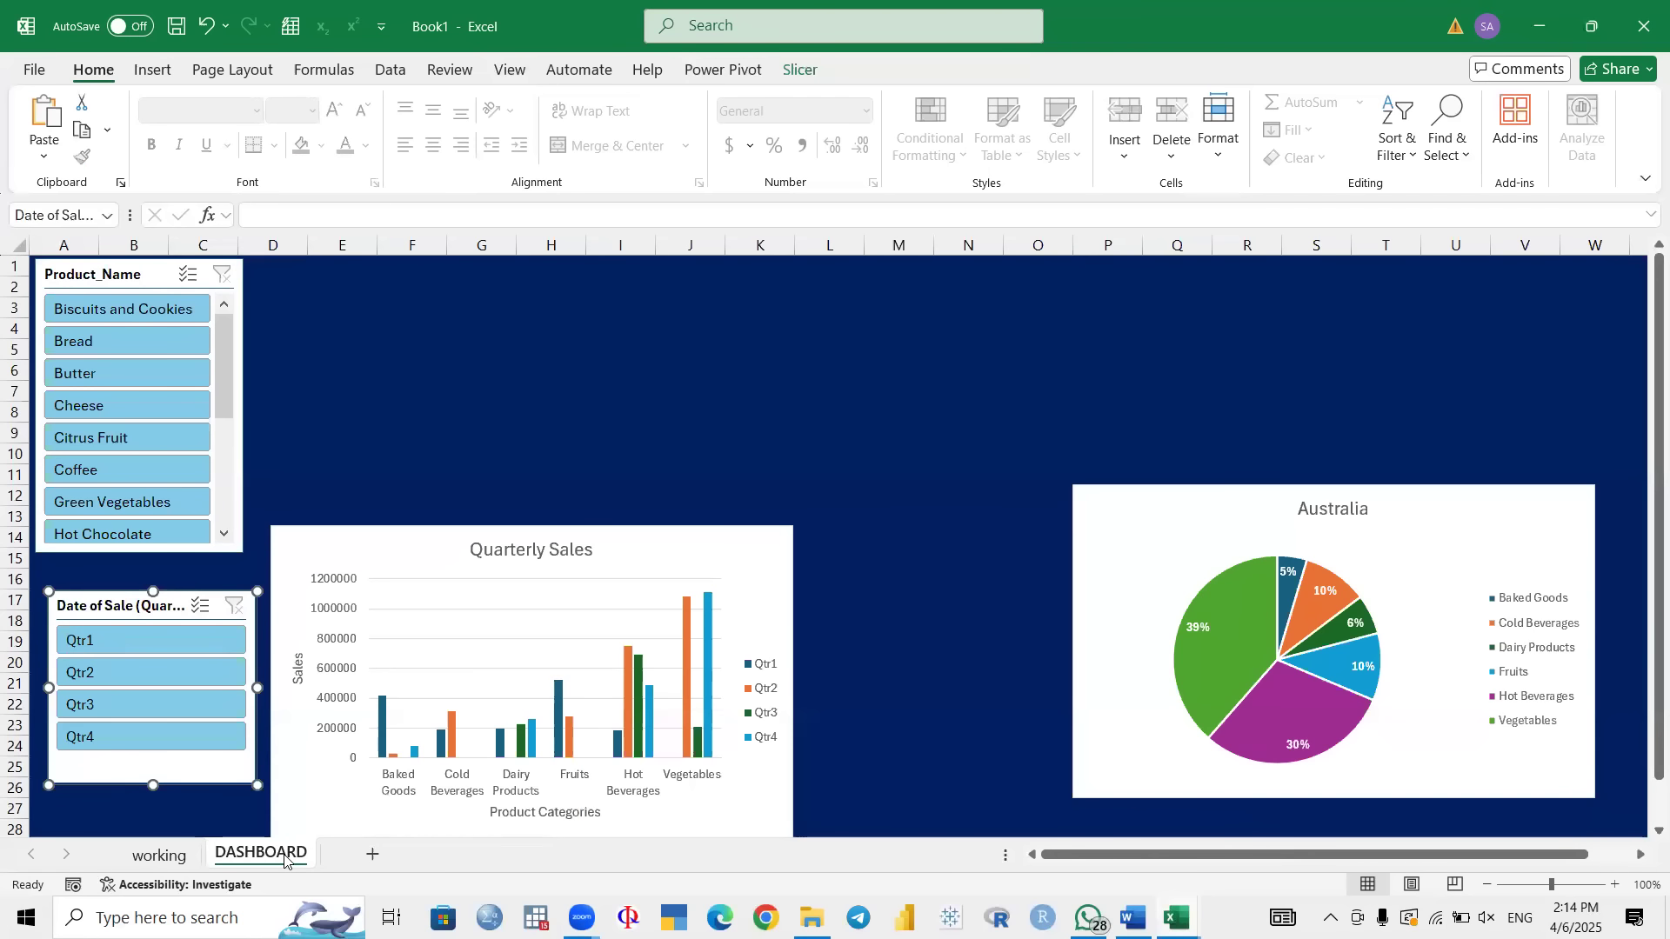
pyautogui.hotkey('ctrl', 'z')
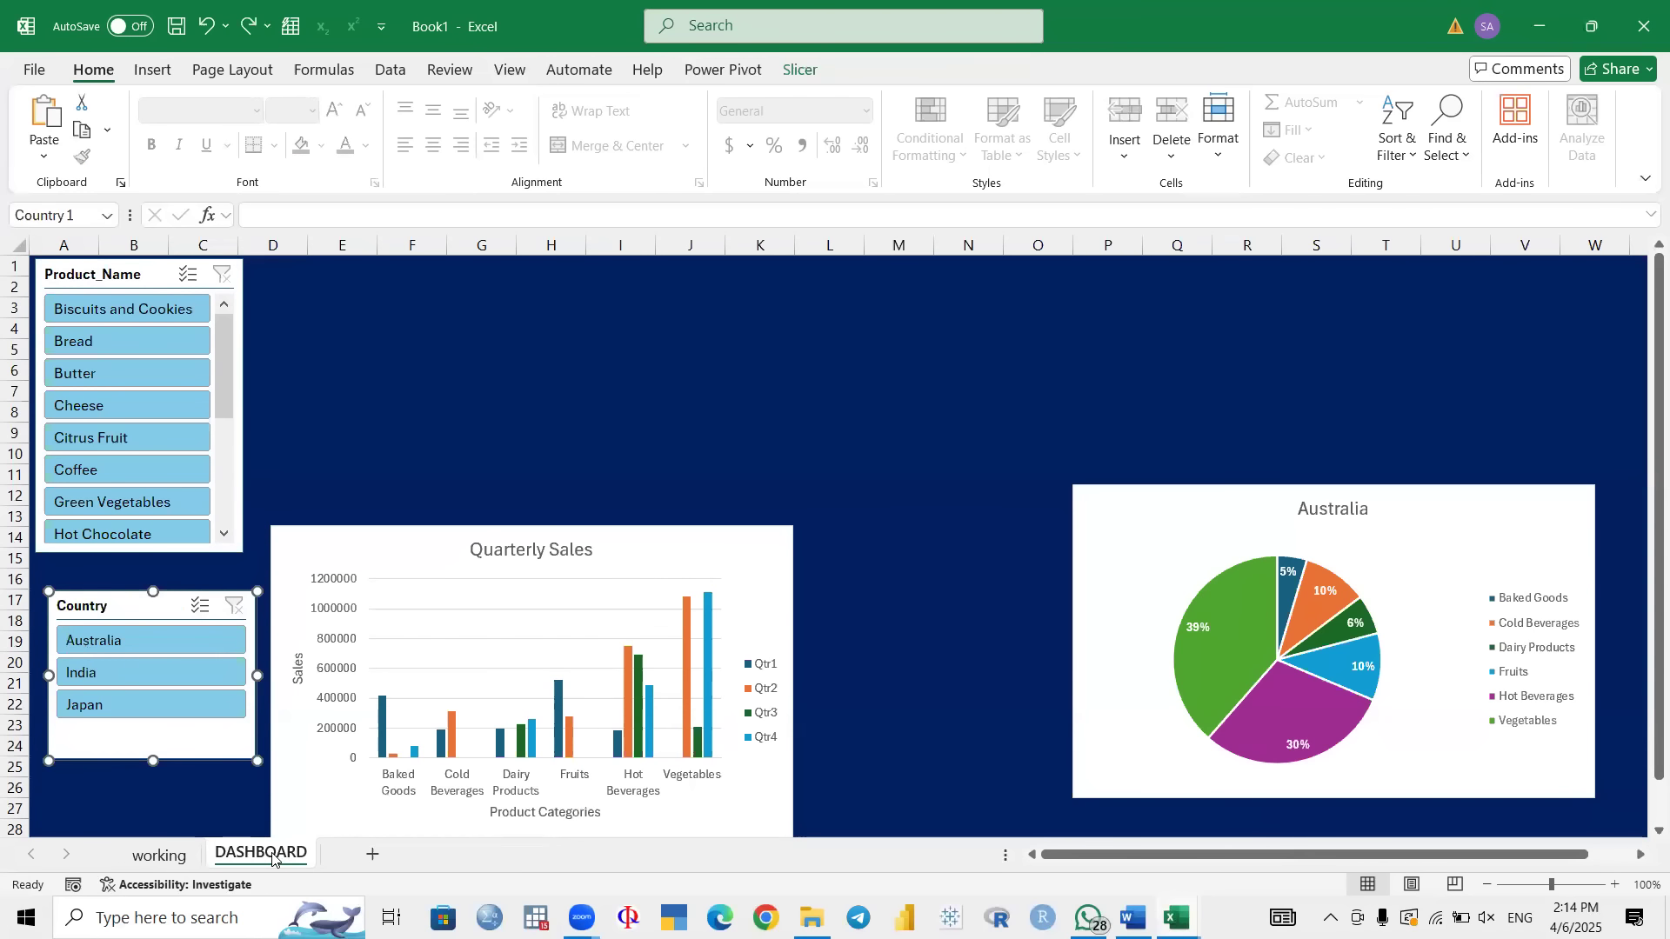
pyautogui.click(479, 366)
pyautogui.hotkey('ctrl', 'v')
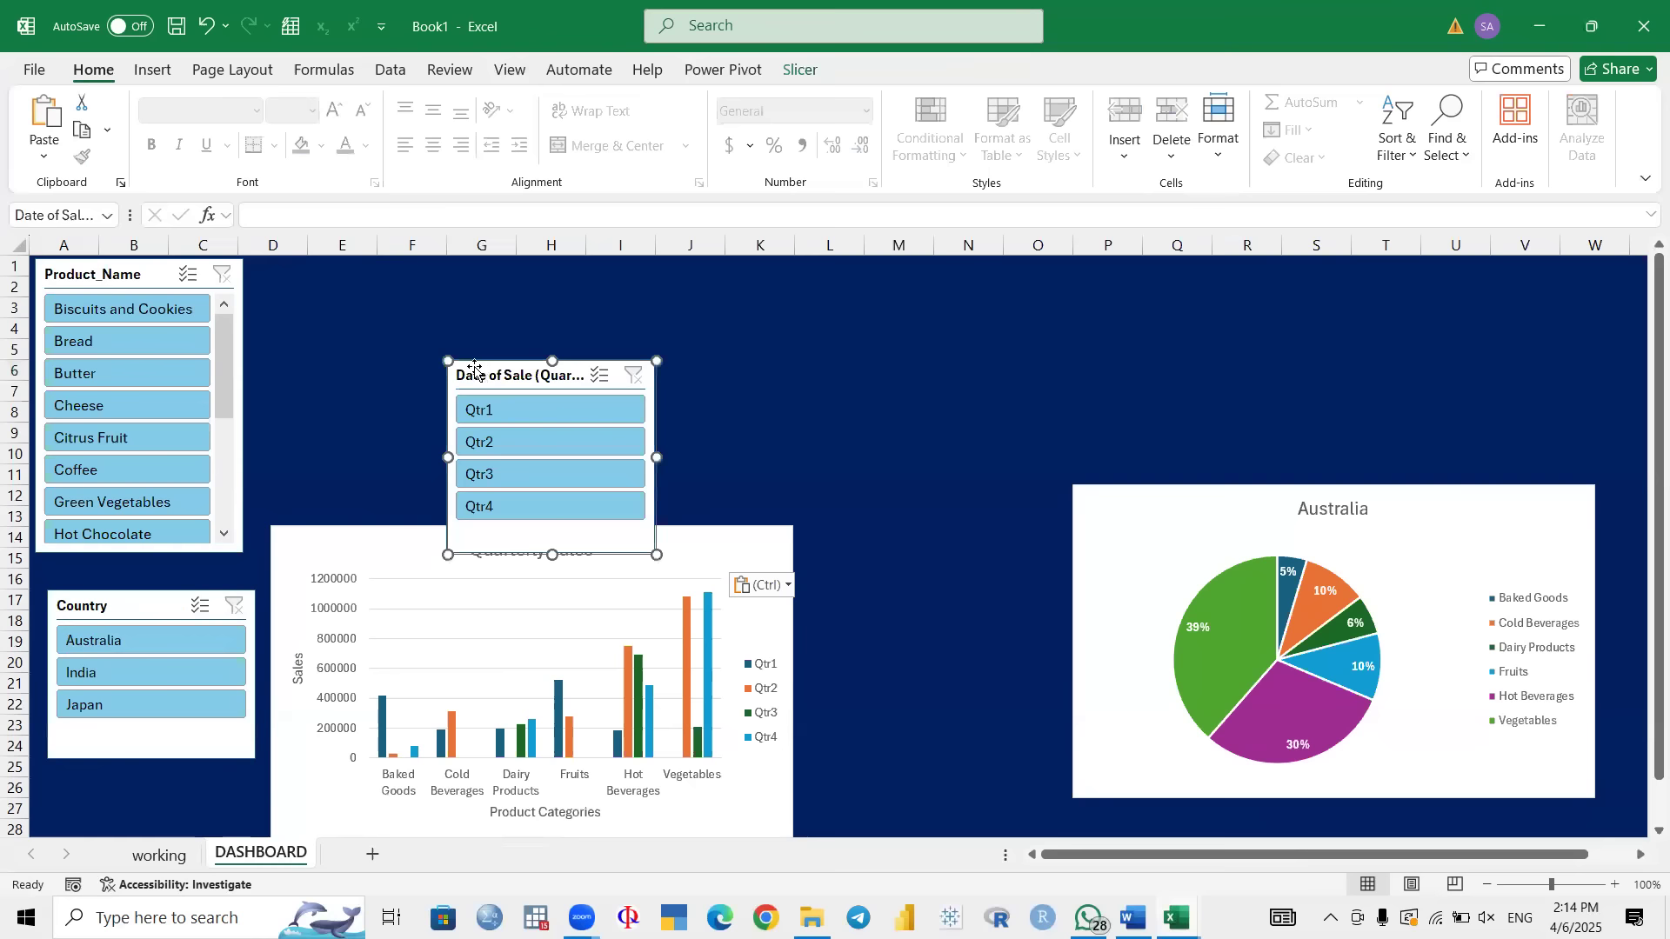
pyautogui.moveTo(1001, 297); pyautogui.dragTo(1503, 284)
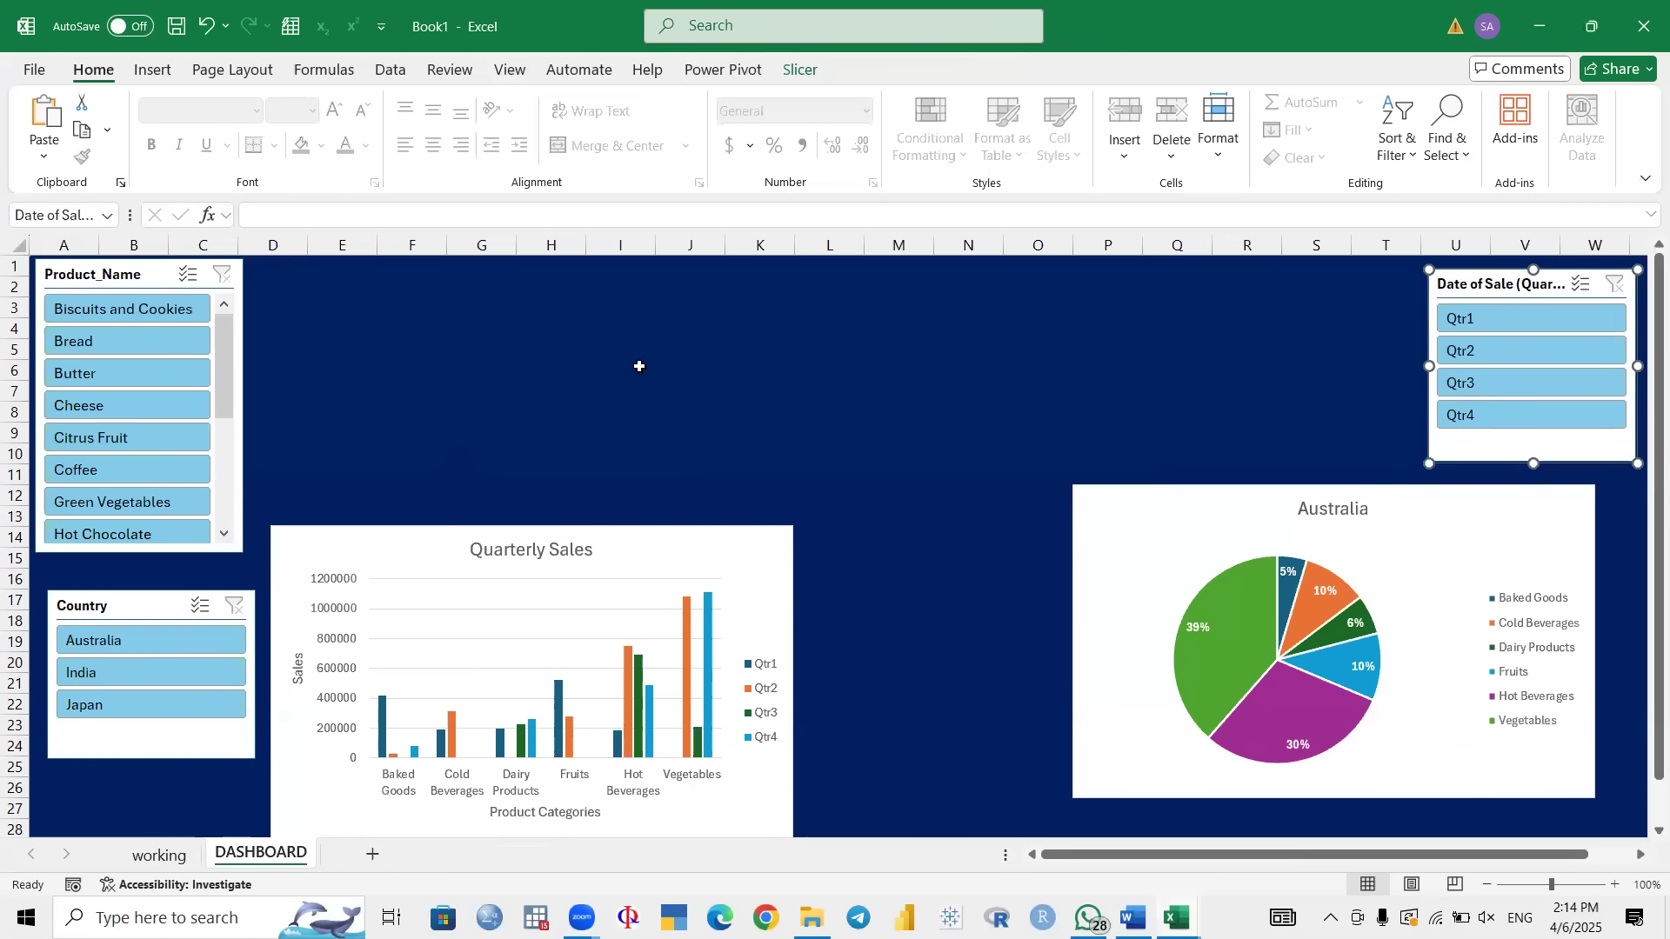
# Step: Draw a rounded rectangle about 6.18" wide and 0.67" high across H2:Q5 on the DASHBOARD sheet and fill it with white
pyautogui.click(153, 70)
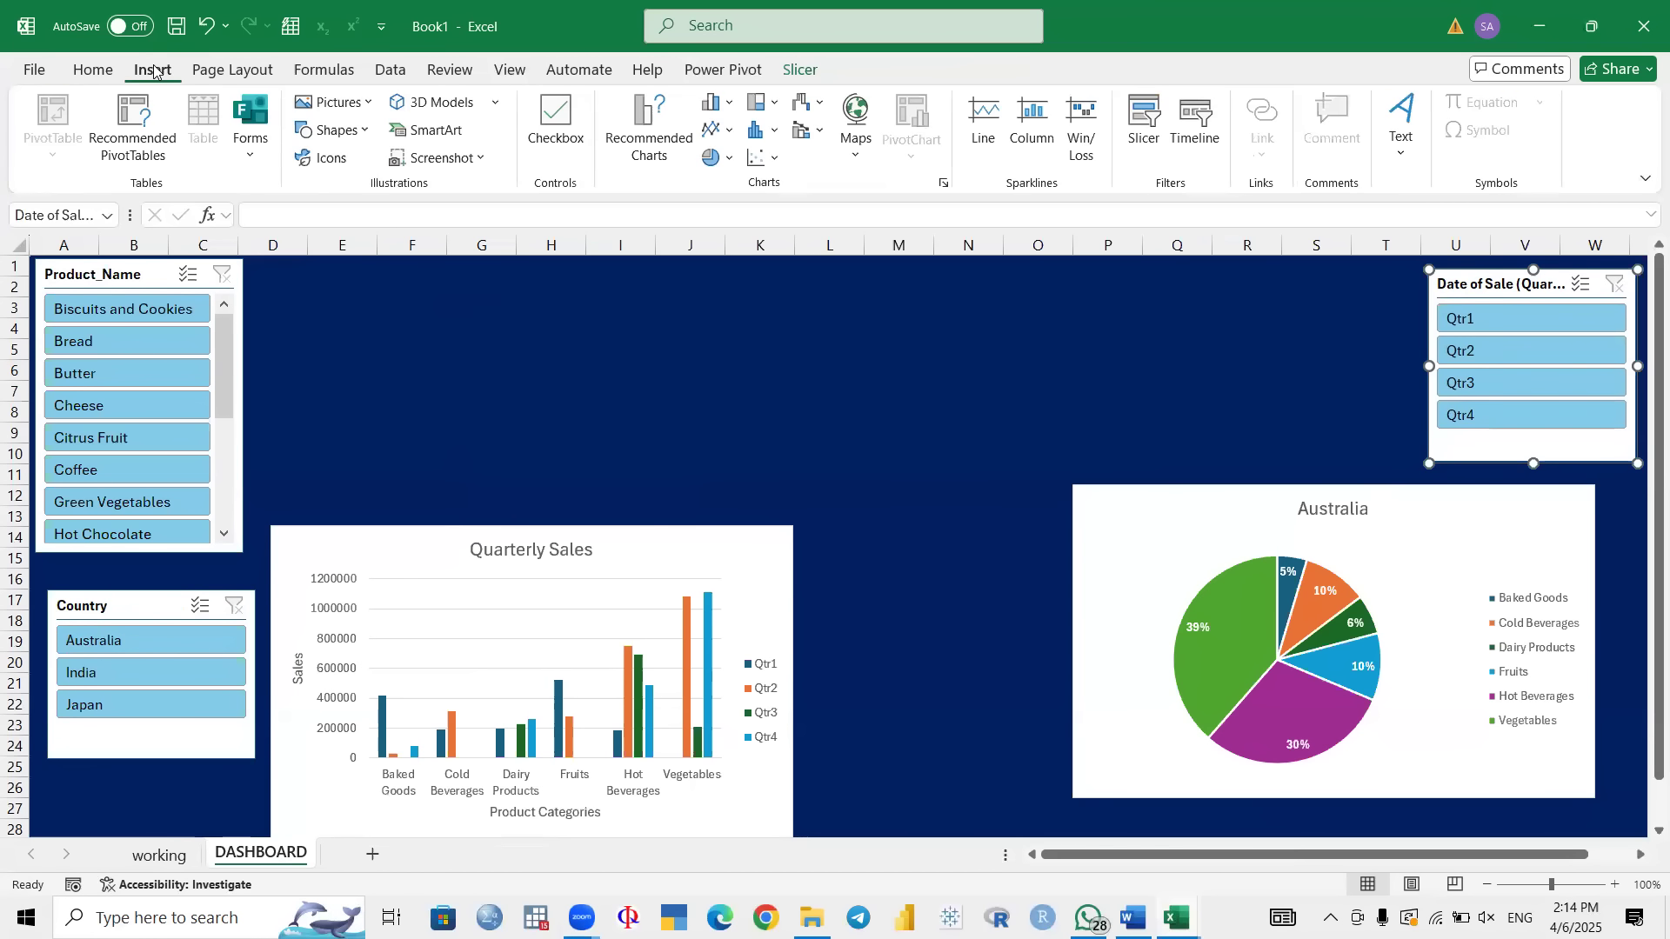
pyautogui.click(338, 130)
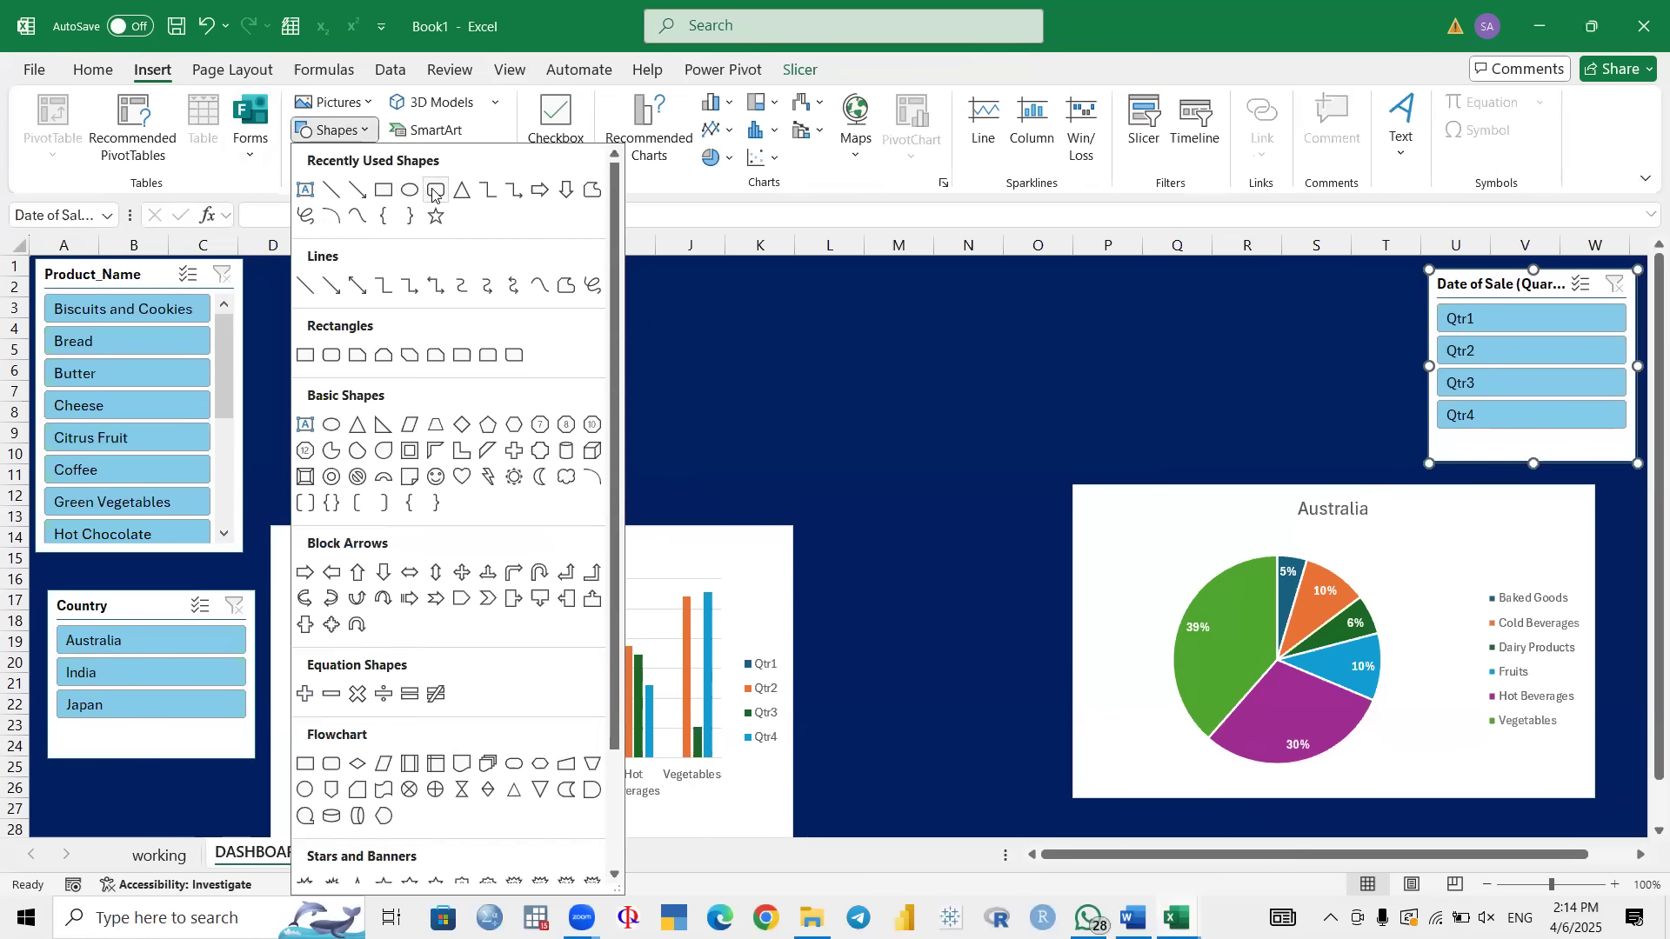
pyautogui.click(435, 192)
pyautogui.moveTo(535, 285); pyautogui.dragTo(1177, 350)
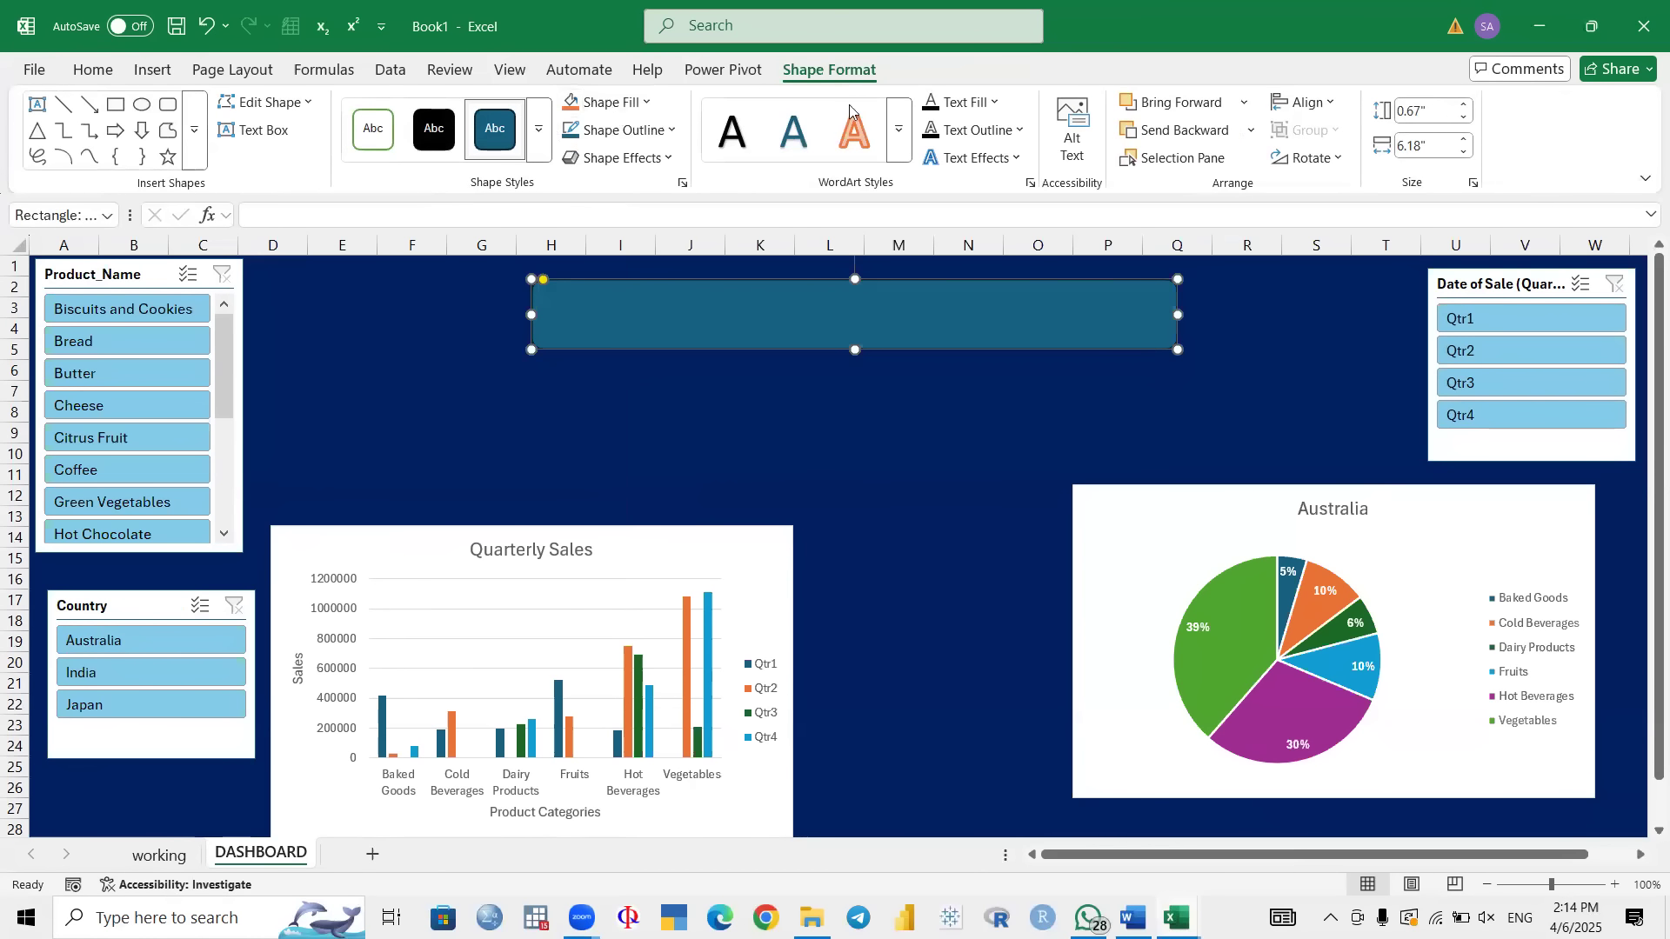
pyautogui.click(645, 103)
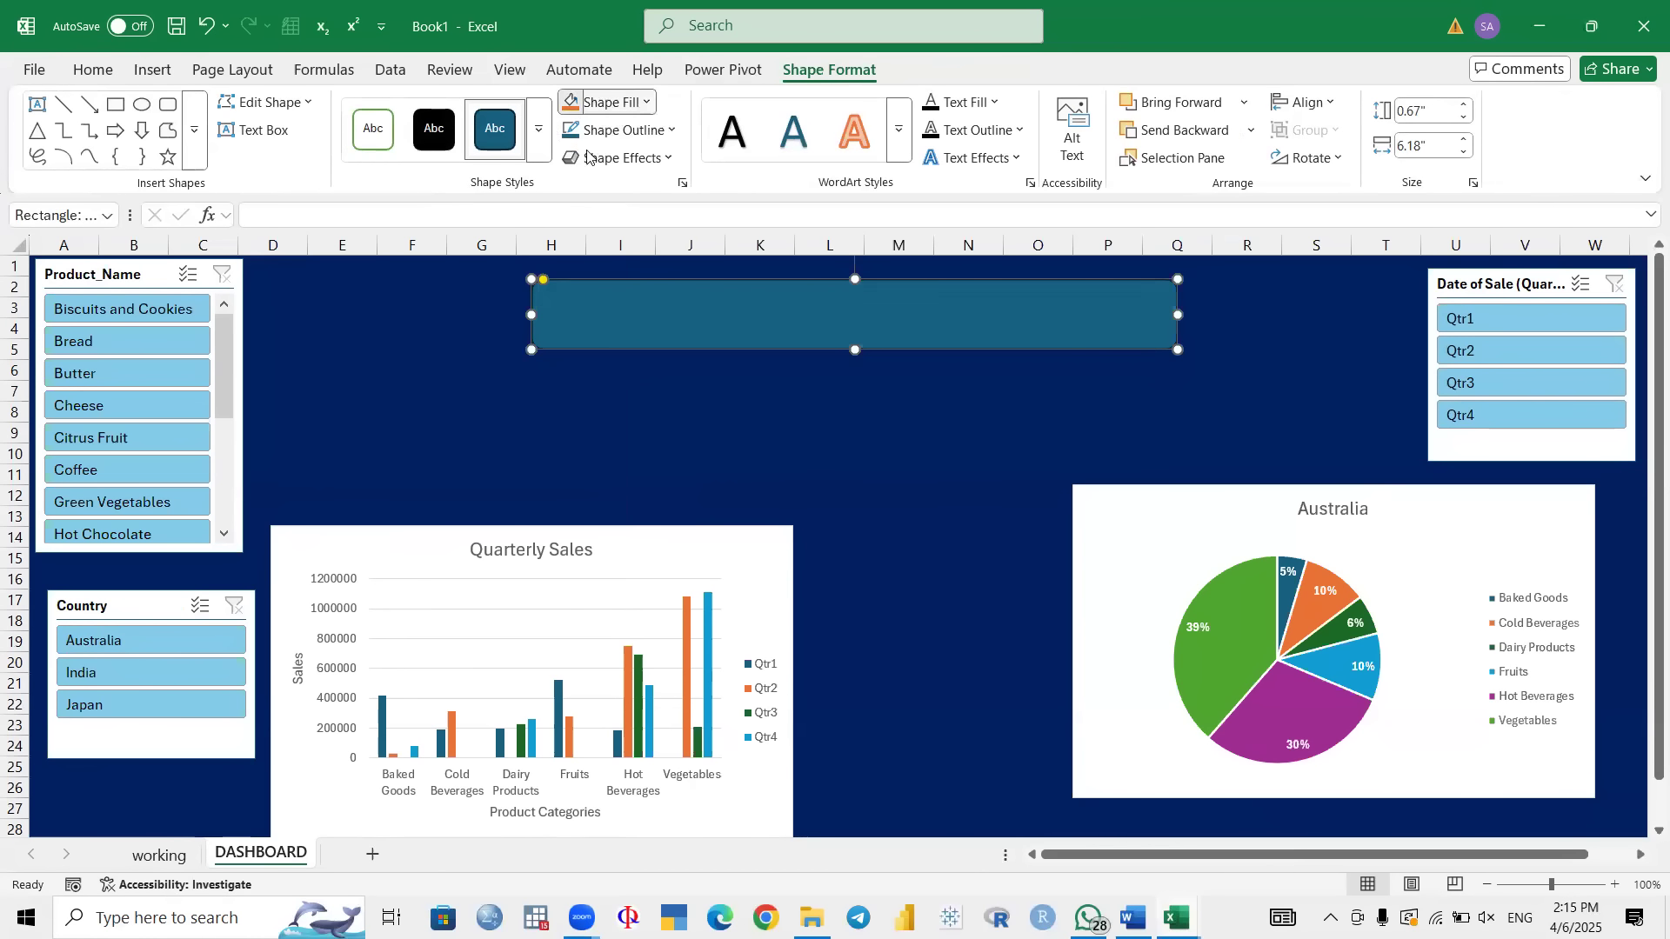
pyautogui.click(576, 244)
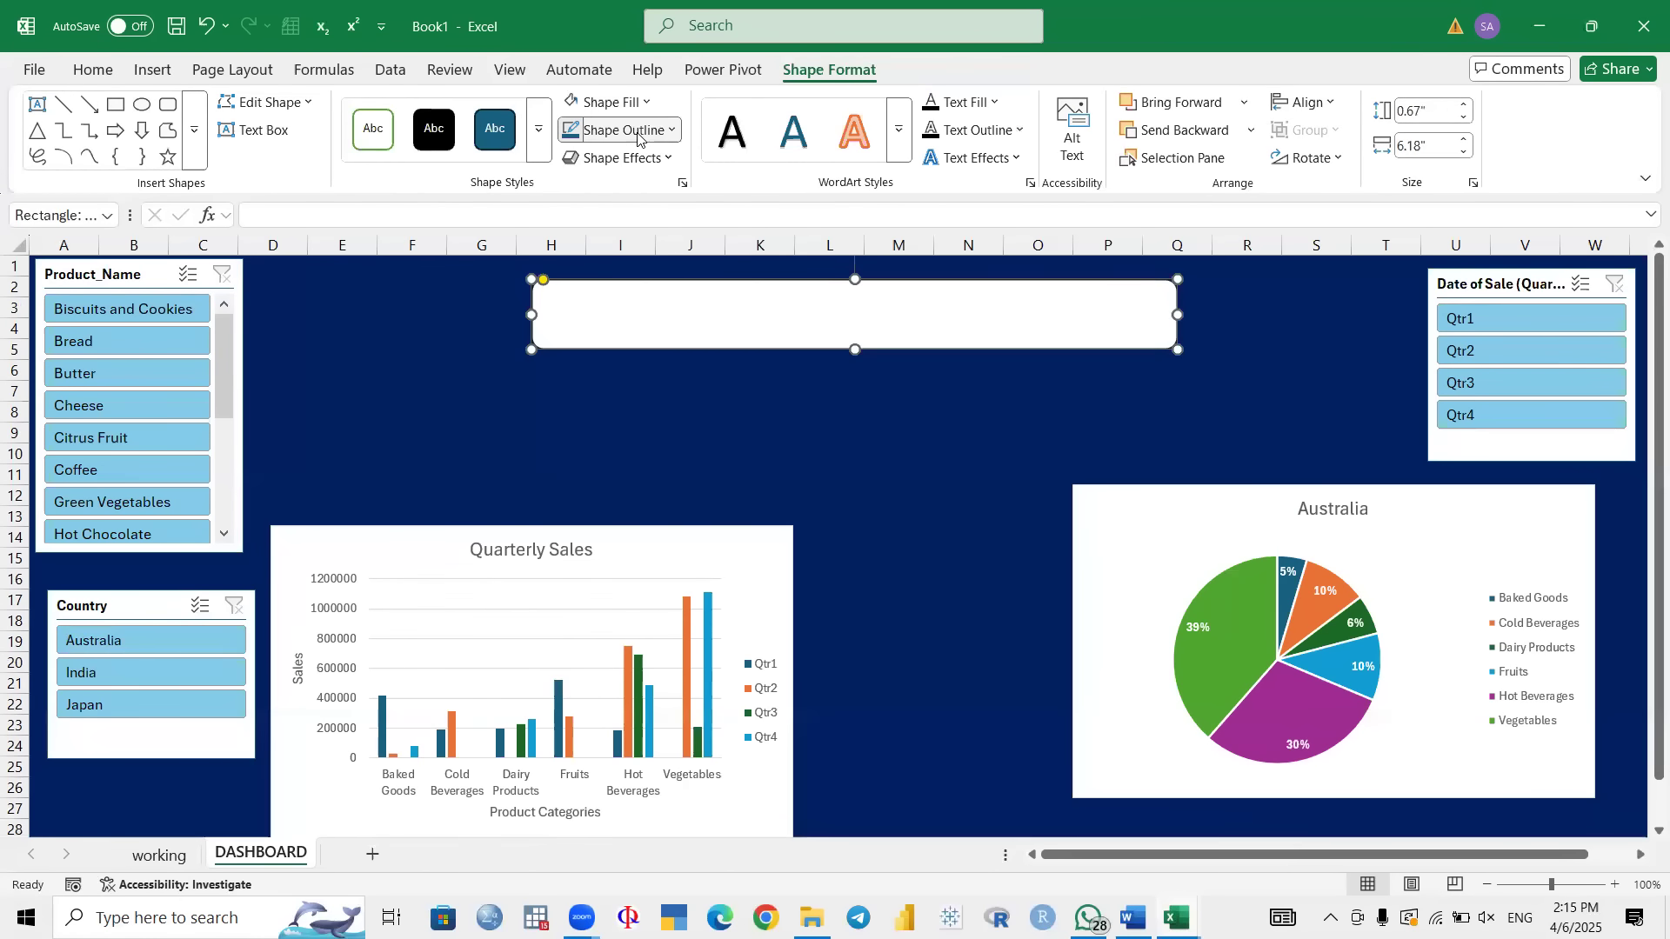
pyautogui.click(620, 130)
# Step: Enter the title "SALES PERFORMANCE OF ABC LTD." in black text in the white rounded rectangle
pyautogui.click(728, 309)
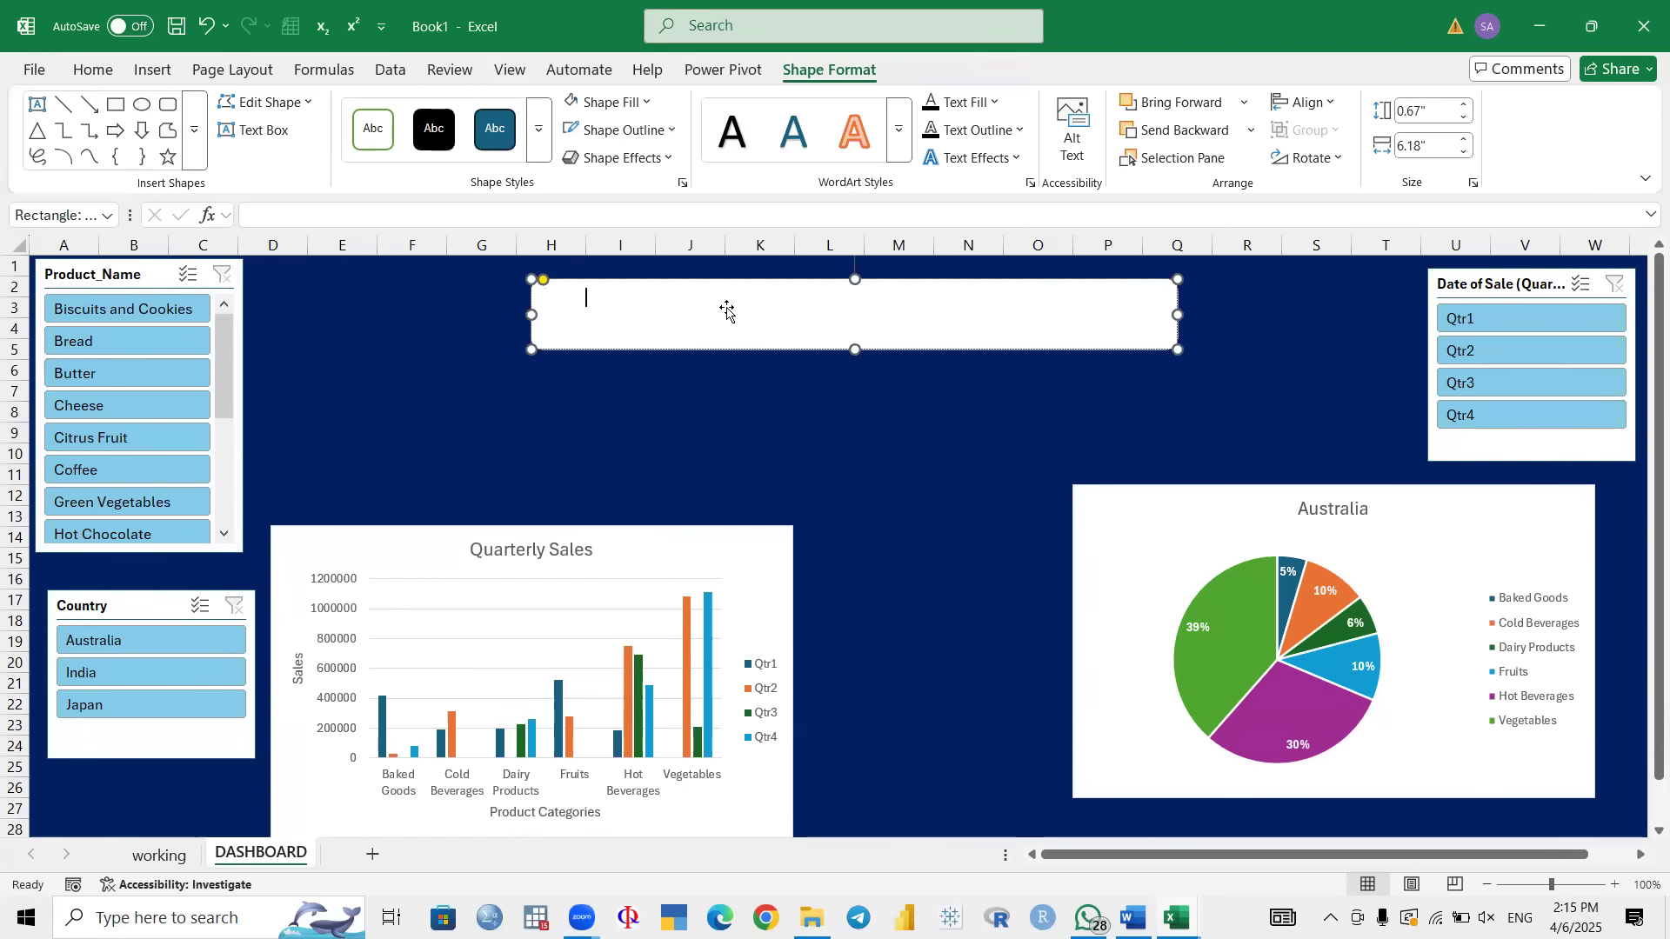
pyautogui.hotkey('ctrl', 'a')
pyautogui.click(94, 72)
pyautogui.click(367, 148)
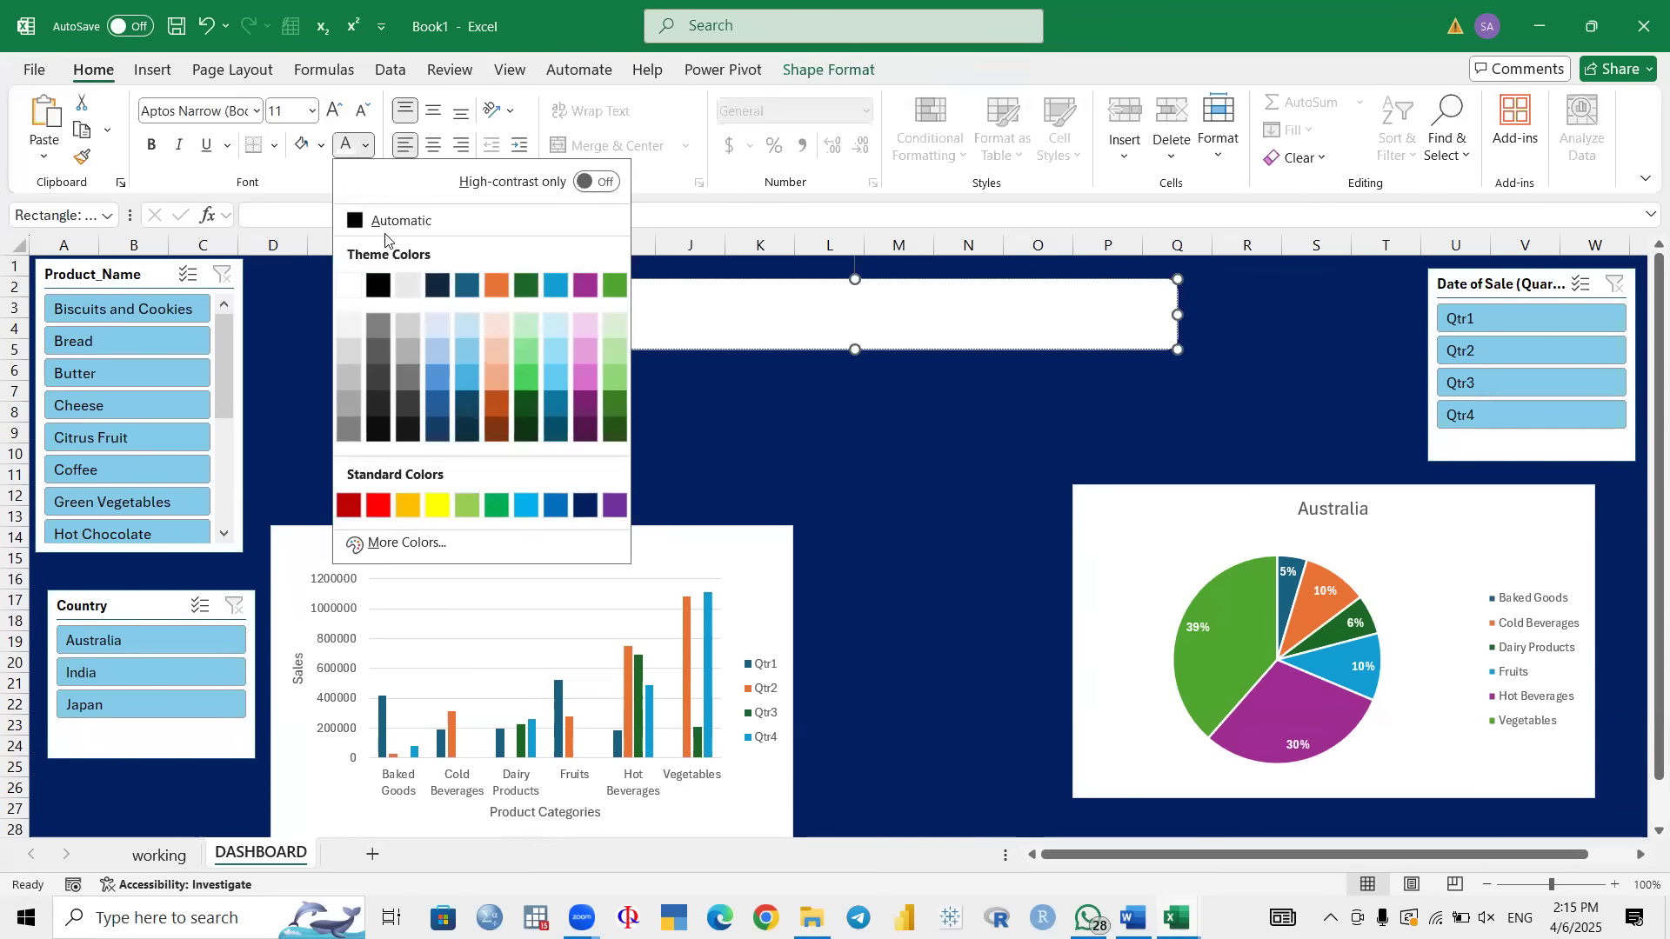
pyautogui.click(384, 284)
pyautogui.click(384, 283)
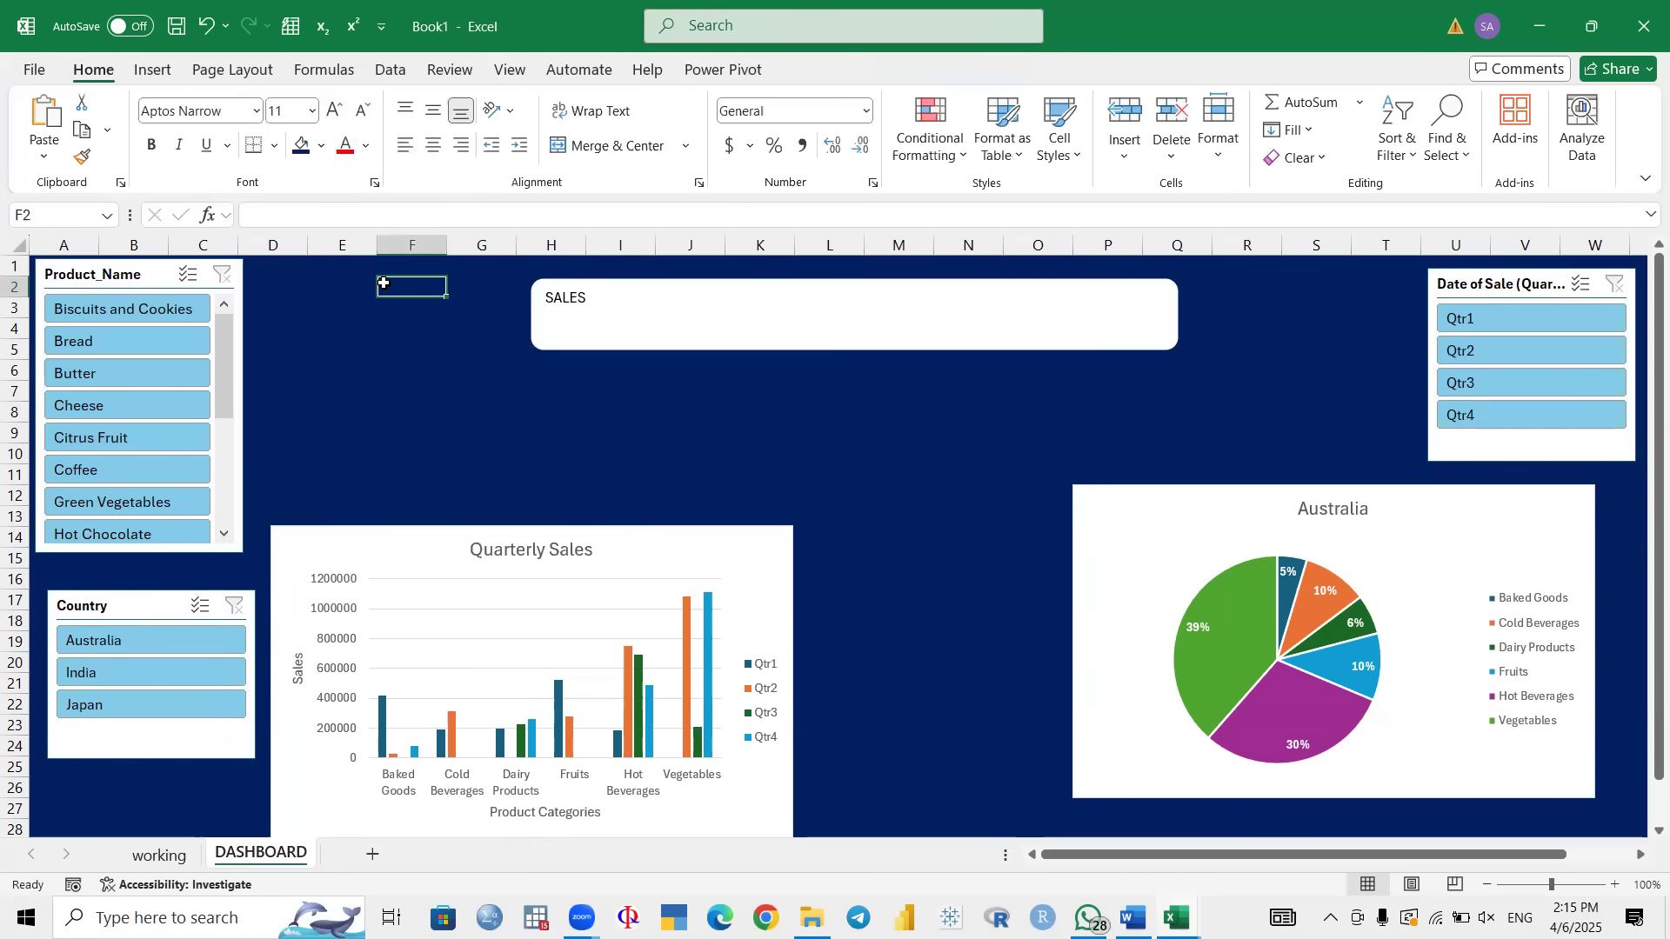
pyautogui.click(641, 305)
pyautogui.click(595, 301)
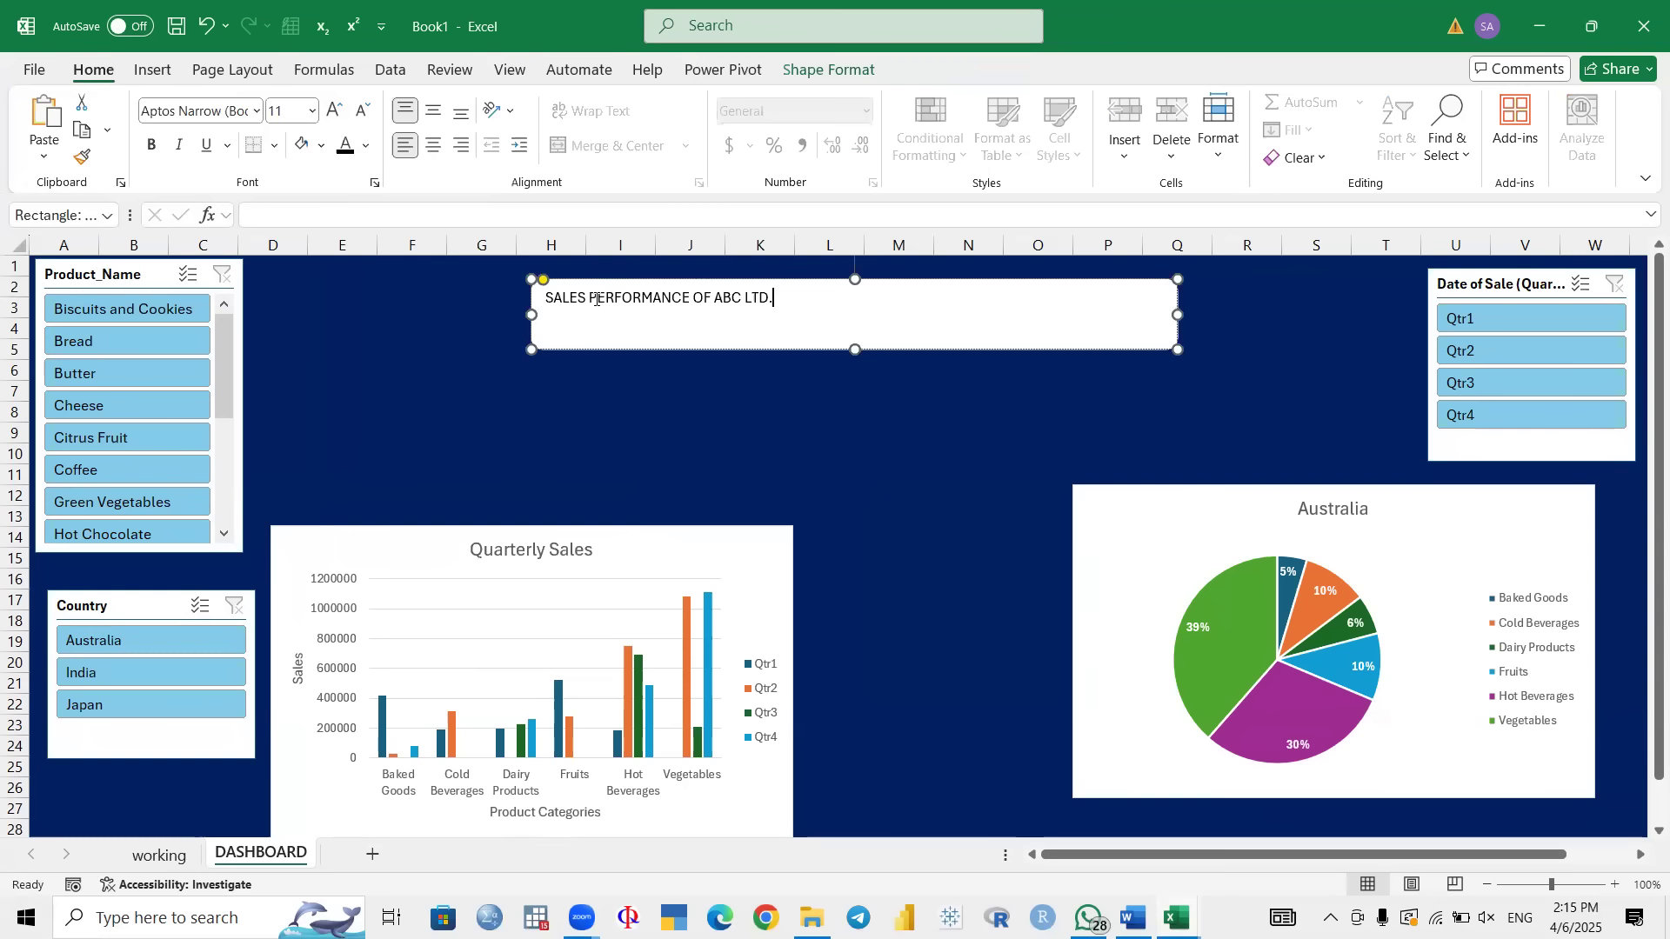
# Step: Set the banner title "SALES PERFORMANCE OF ABC LTD." in the Algerian font and colour it dark blue
pyautogui.tripleClick(596, 304)
pyautogui.click(206, 114)
pyautogui.write('Times New Roman')
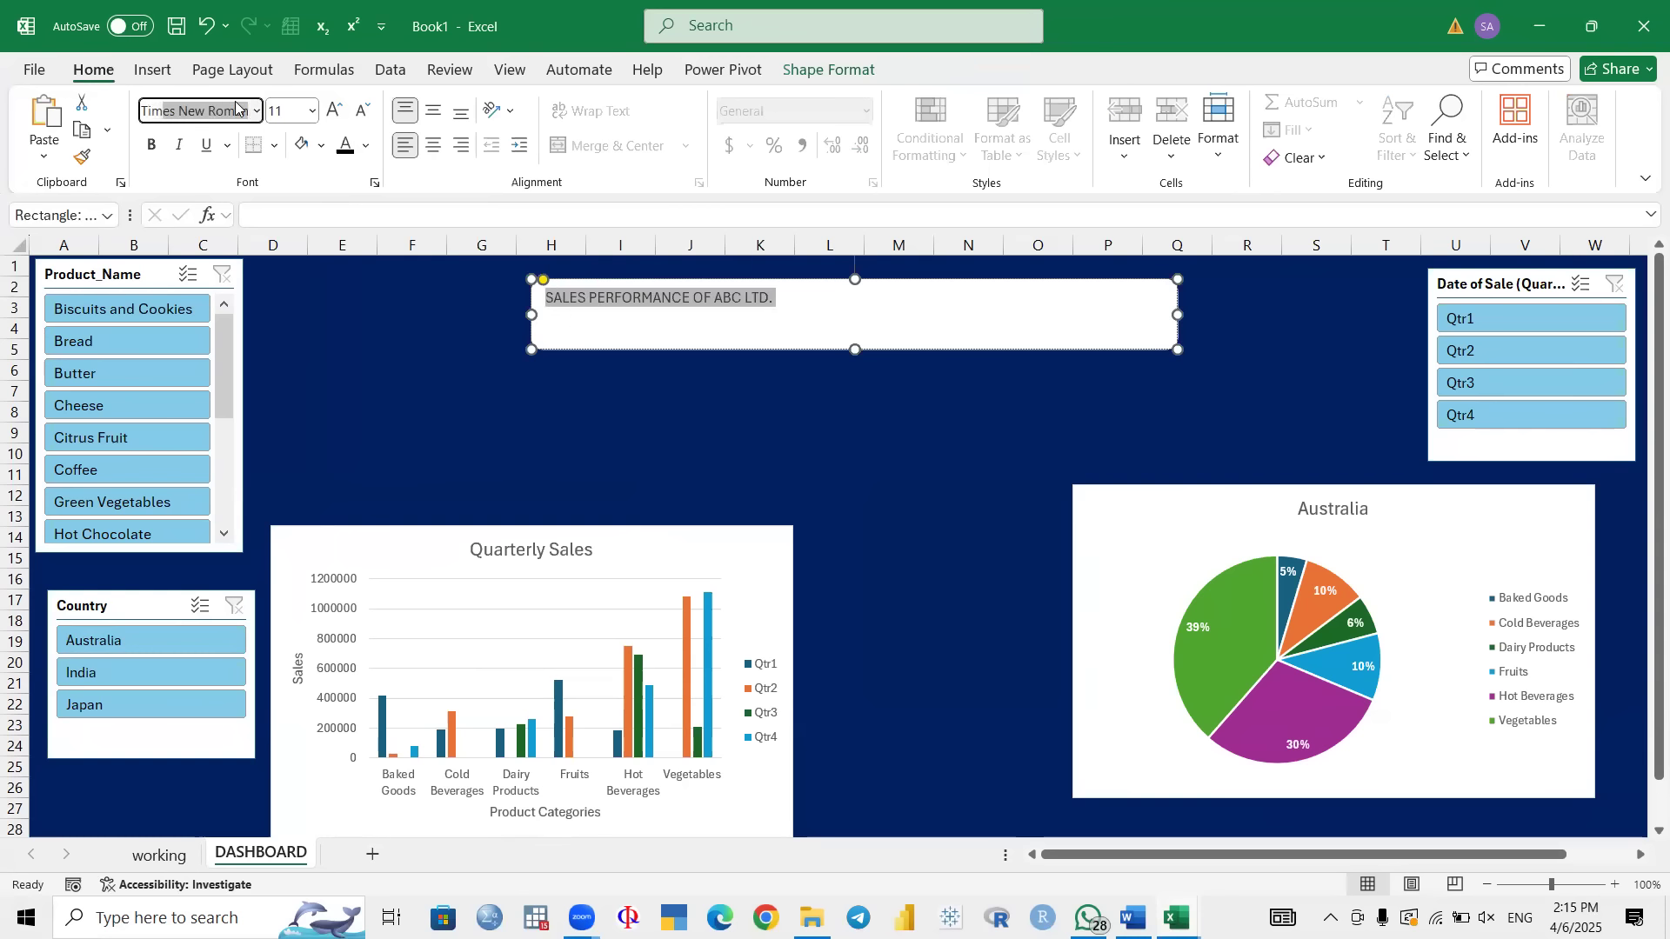
pyautogui.click(254, 113)
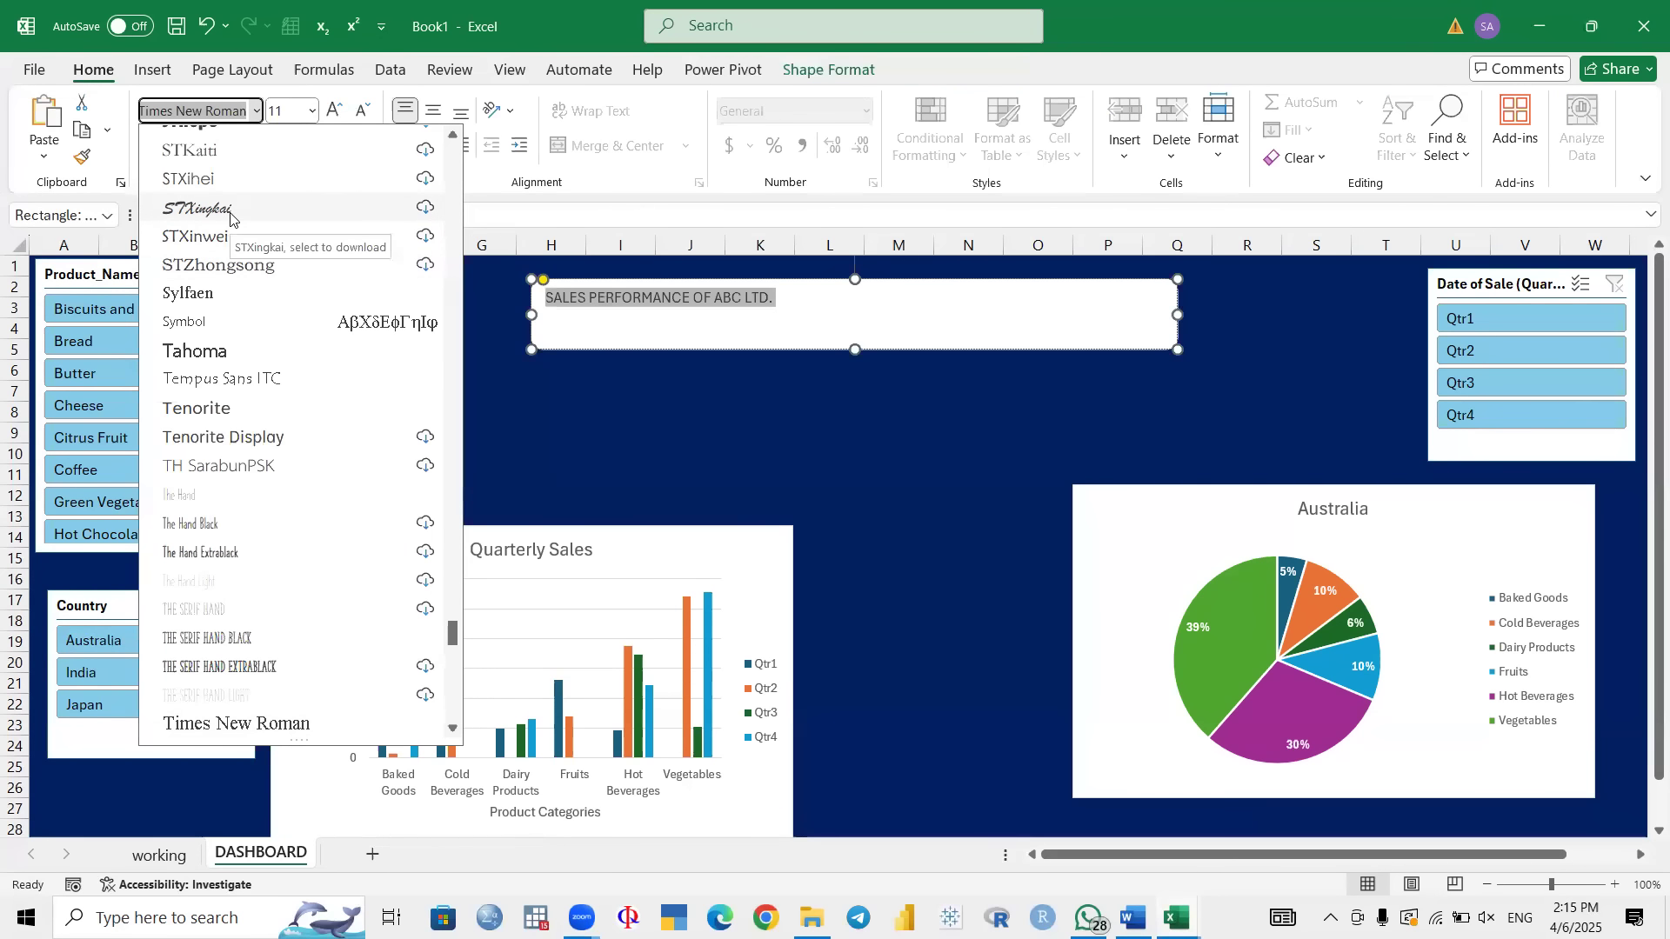
pyautogui.scroll(20, 230, 215)
pyautogui.scroll(15, 231, 216)
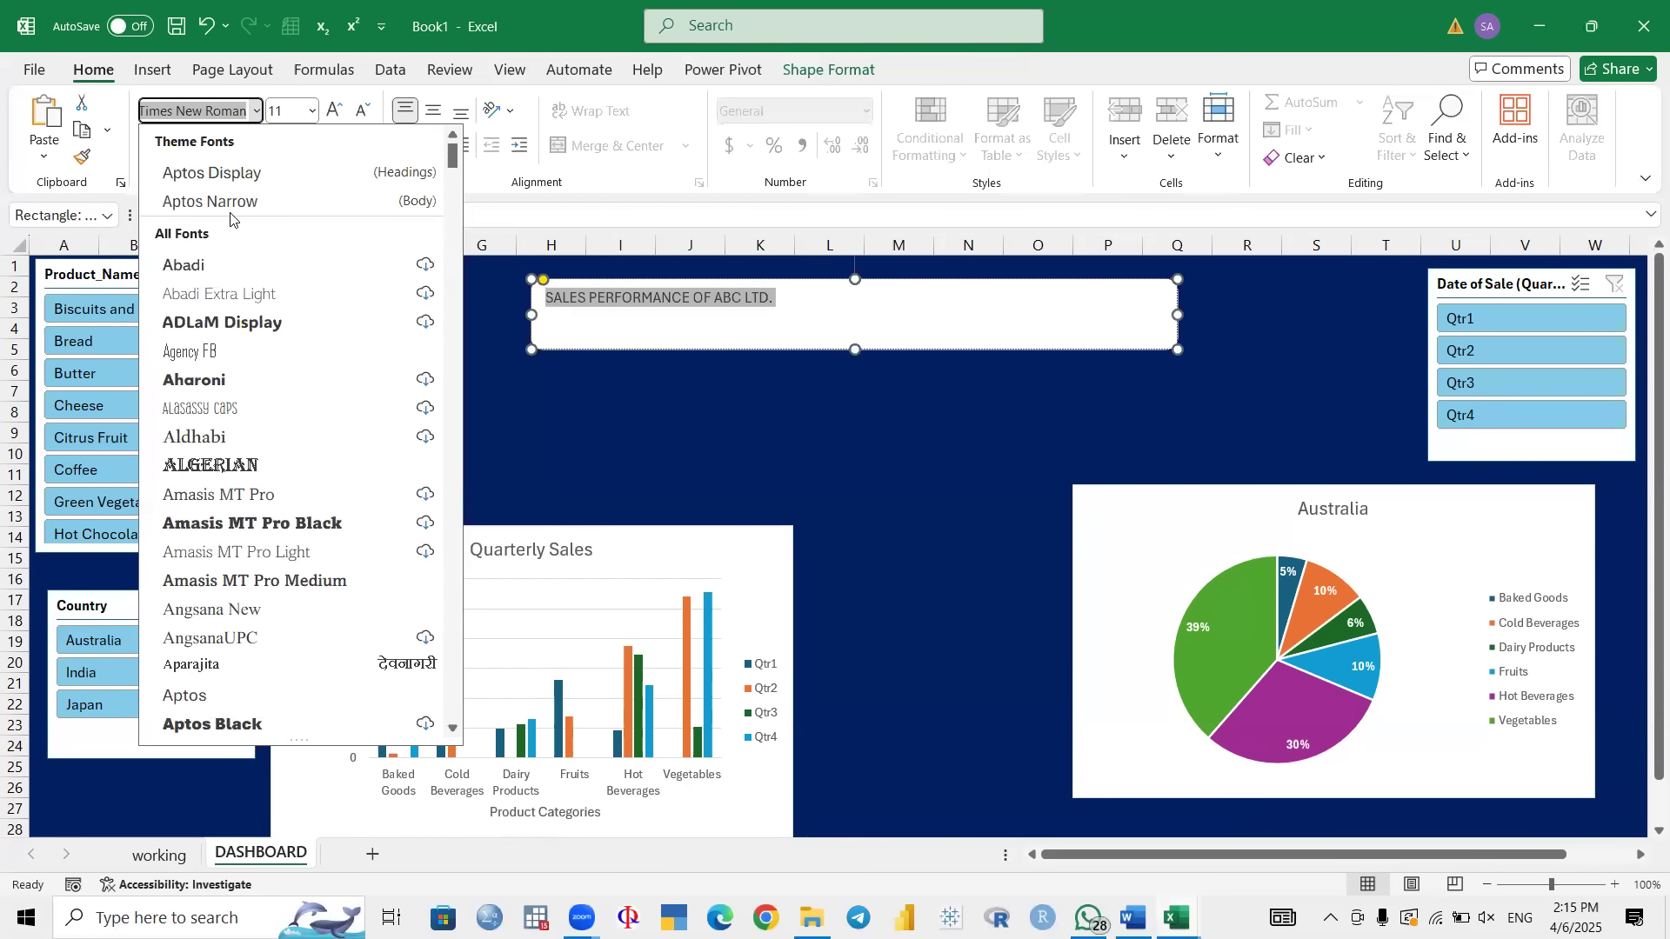
pyautogui.click(239, 467)
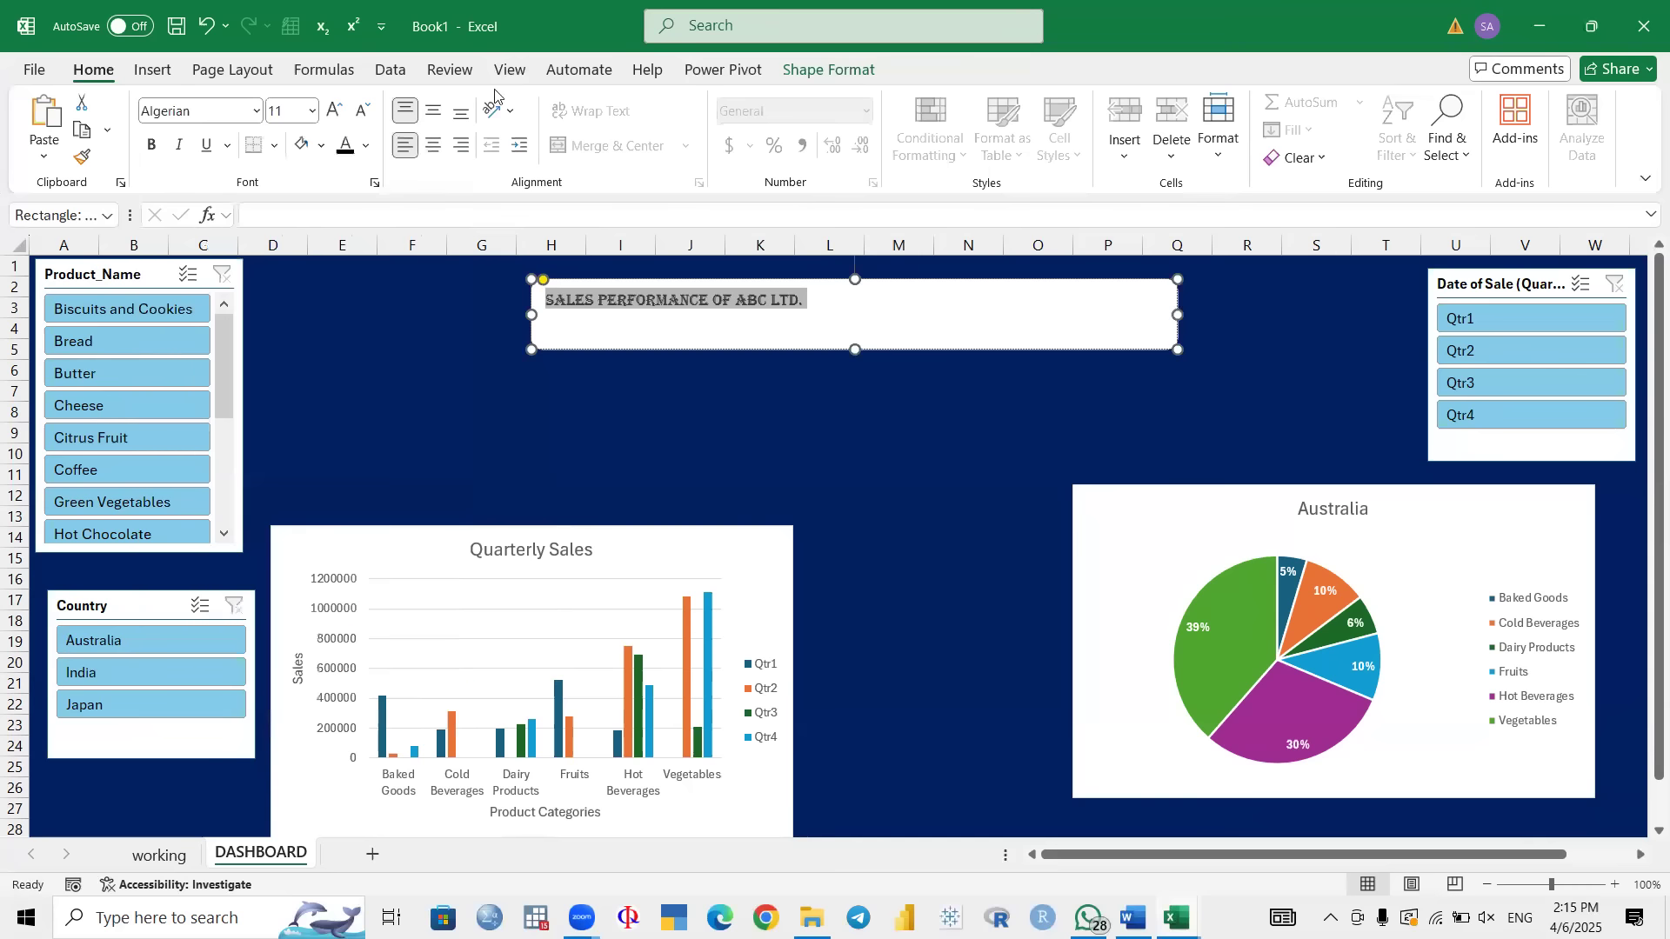
pyautogui.click(366, 146)
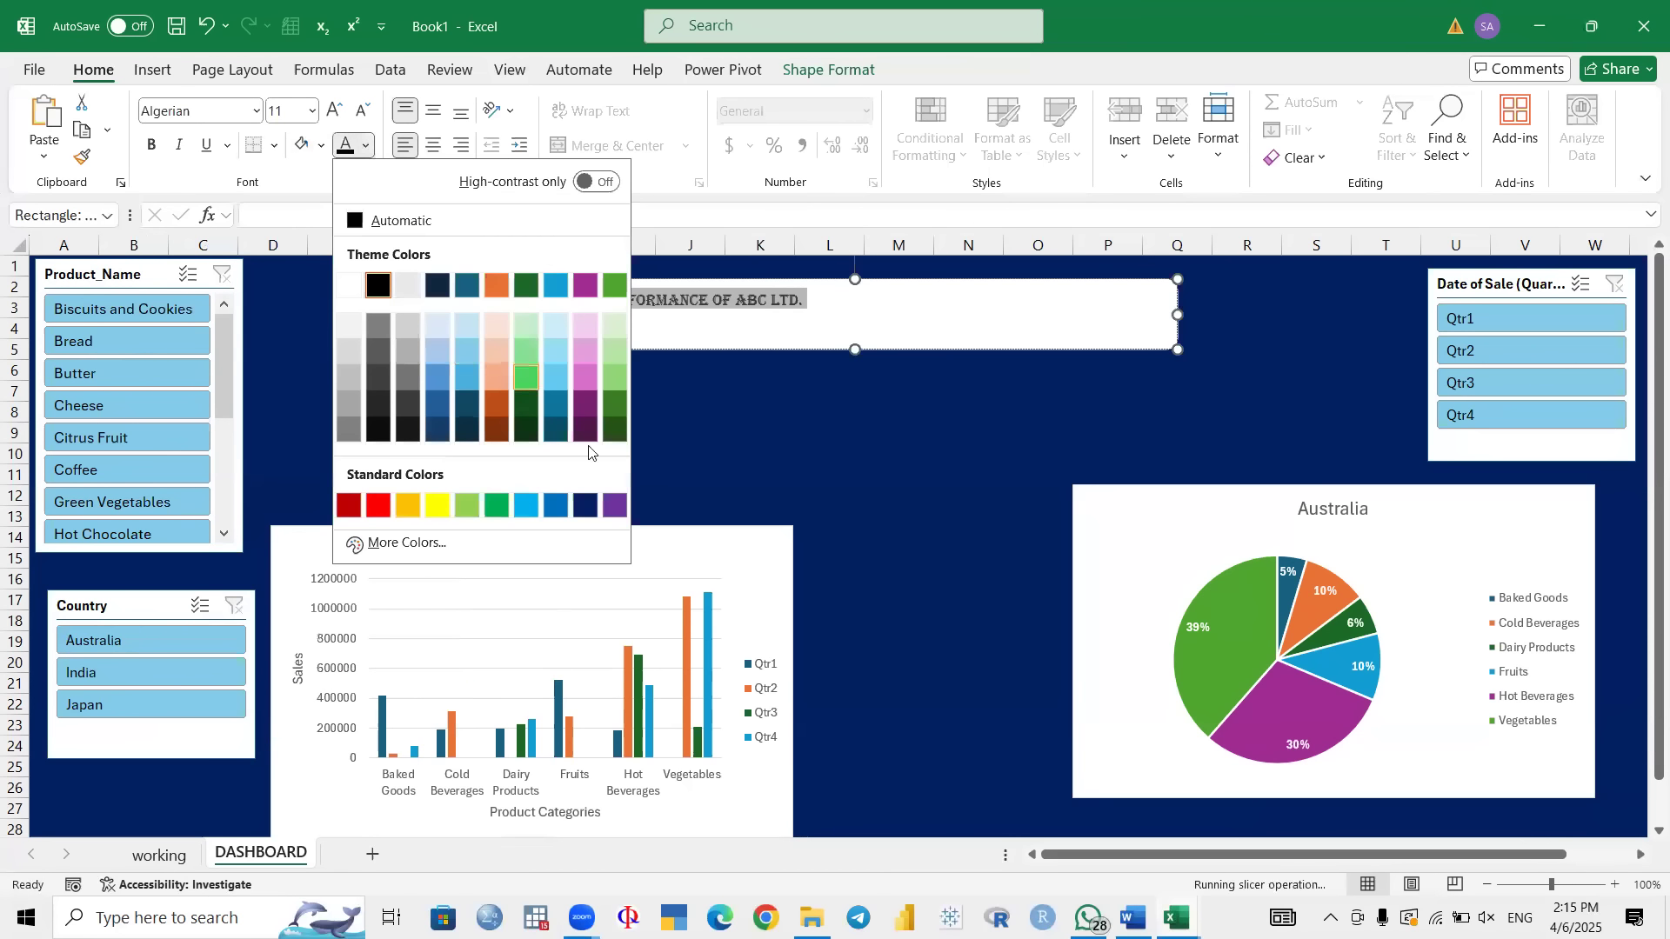
pyautogui.click(586, 505)
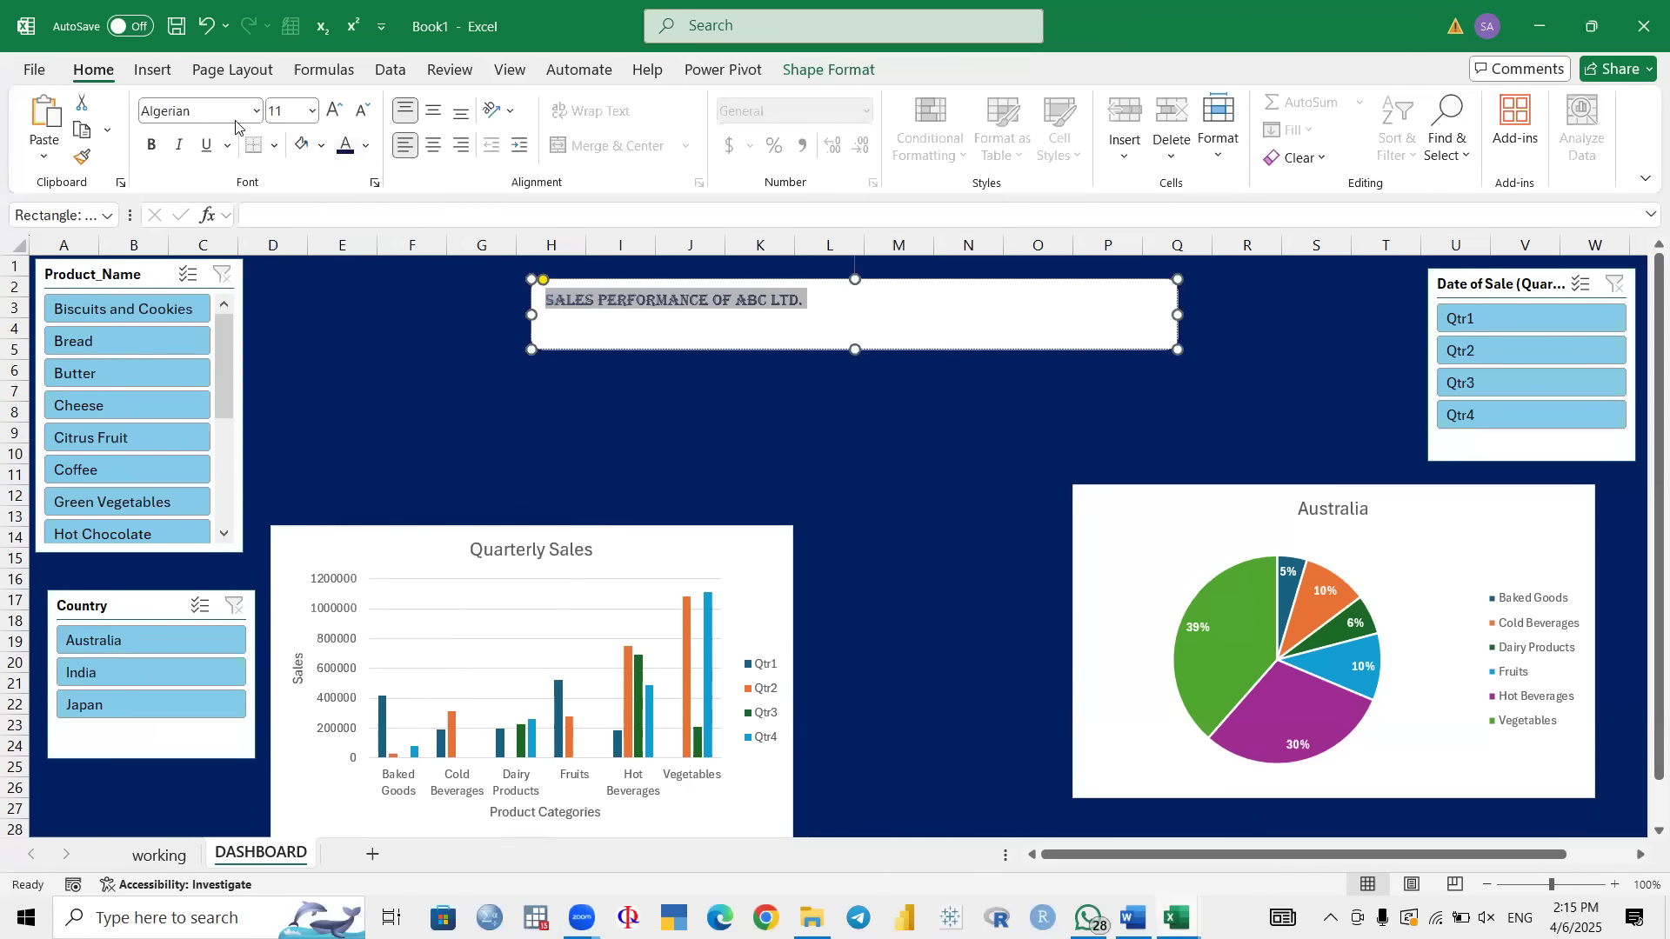
# Step: Set the banner title's font size to 24 and centre it horizontally and vertically in the rounded rectangle
pyautogui.click(297, 112)
pyautogui.press('Return')
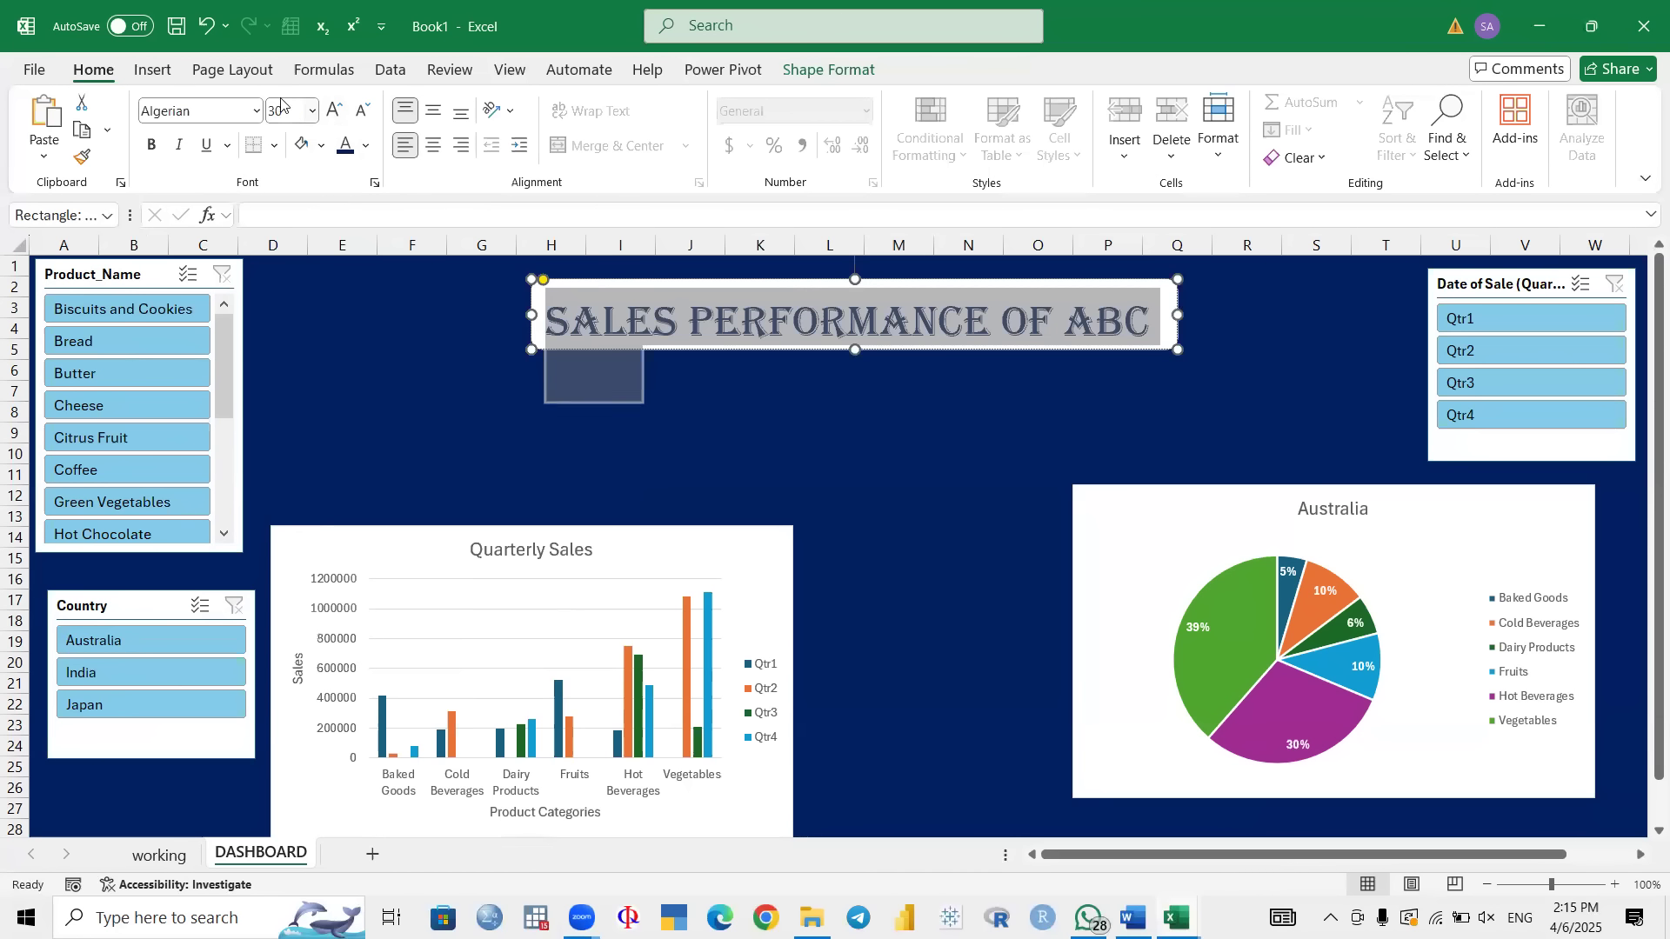
pyautogui.click(283, 112)
pyautogui.click(362, 115)
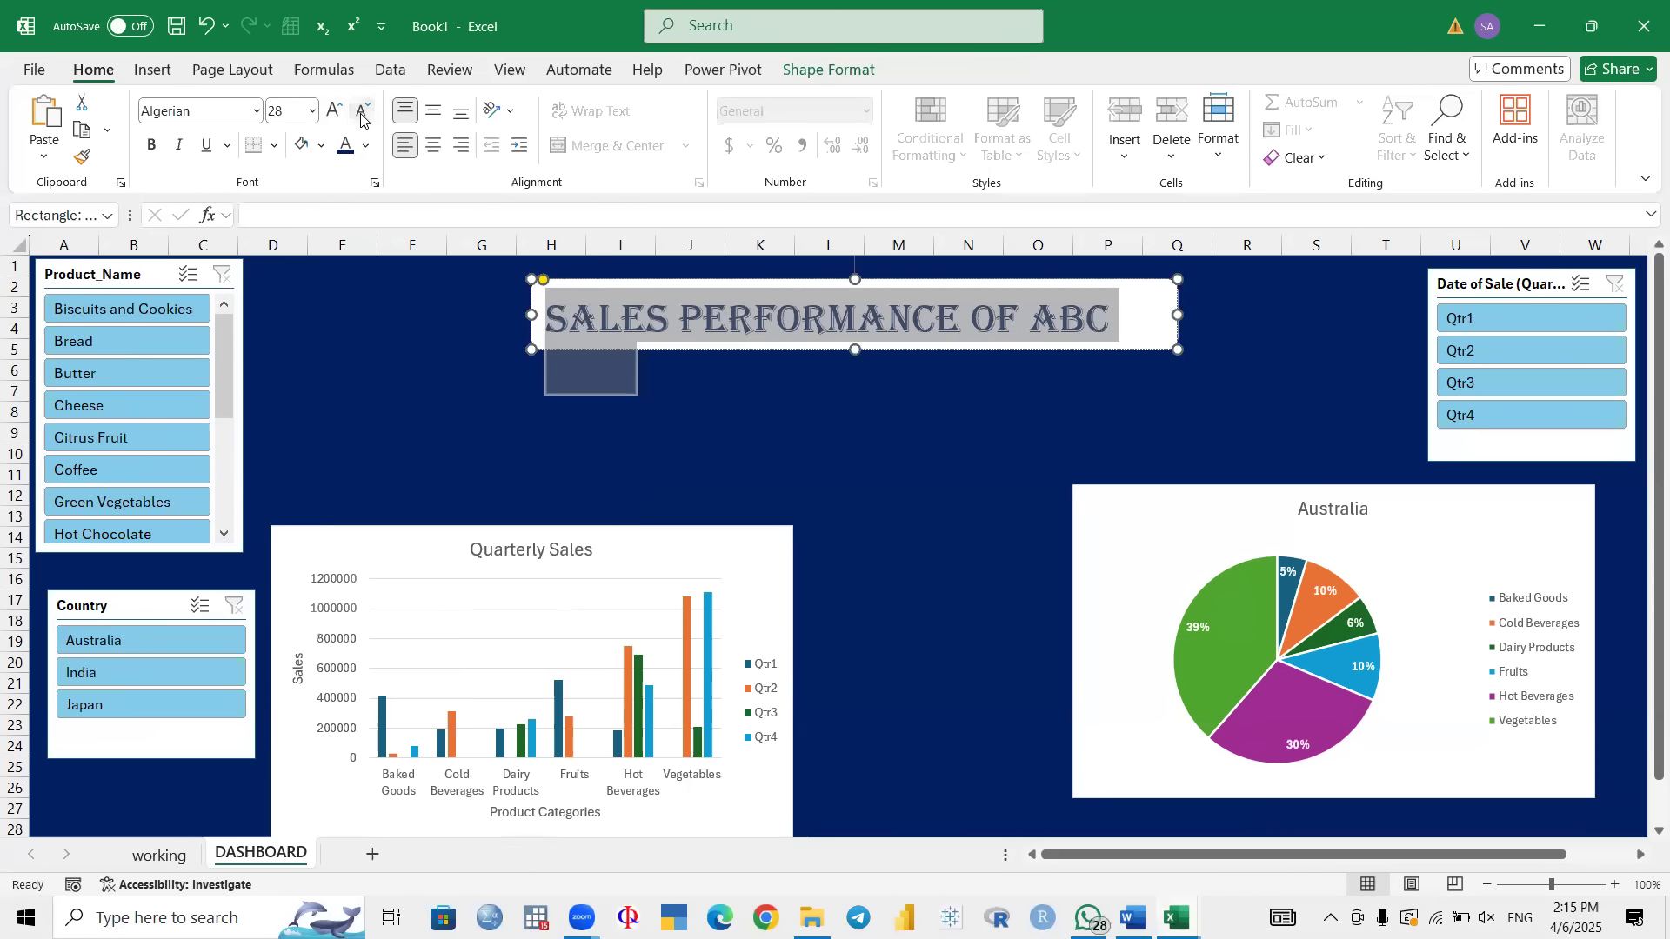
pyautogui.click(362, 111)
pyautogui.click(362, 111)
pyautogui.click(432, 146)
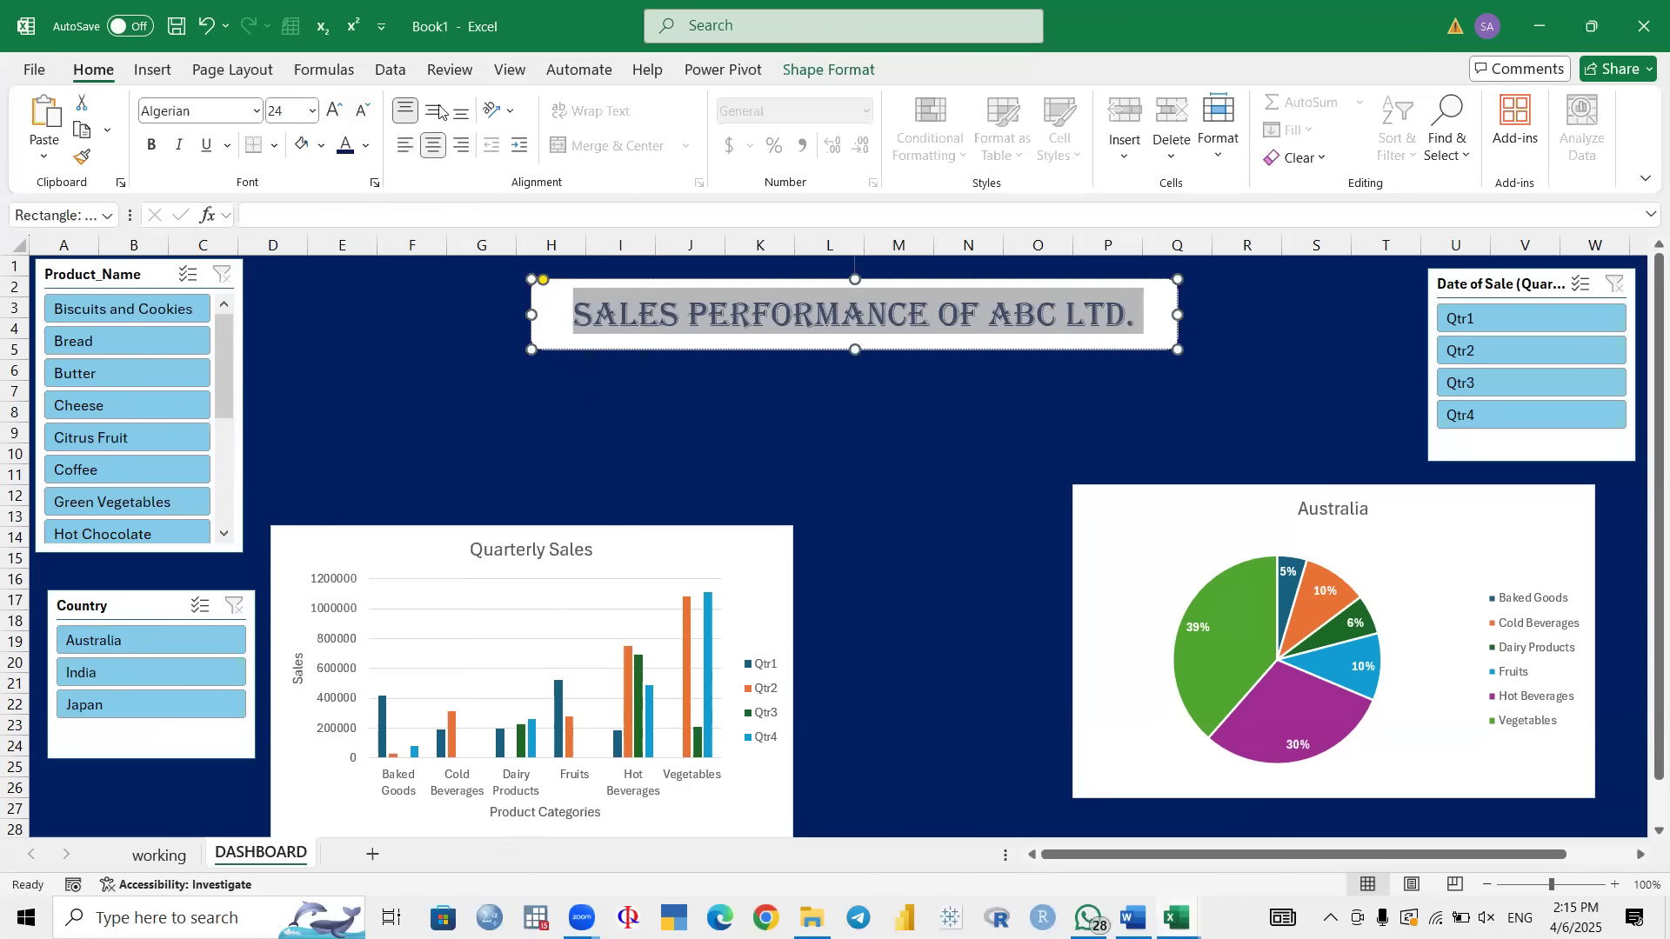
pyautogui.click(435, 115)
pyautogui.click(410, 439)
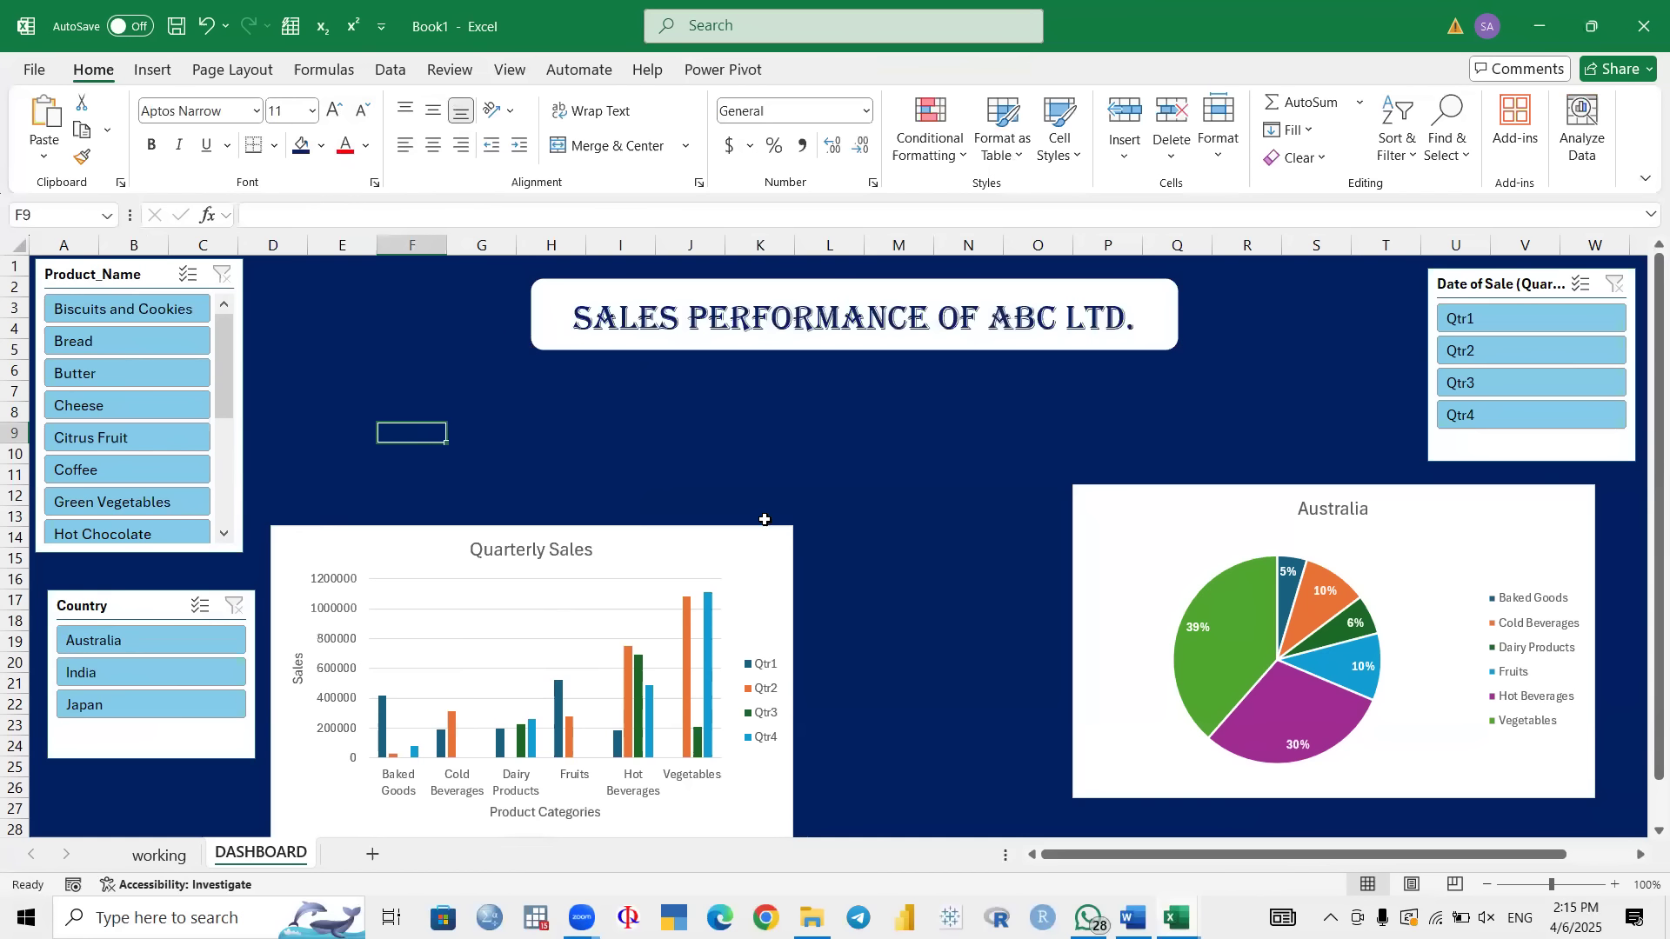
# Step: Review the Key Performance Indicators table on the working sheet and return to the DASHBOARD sheet
pyautogui.click(160, 854)
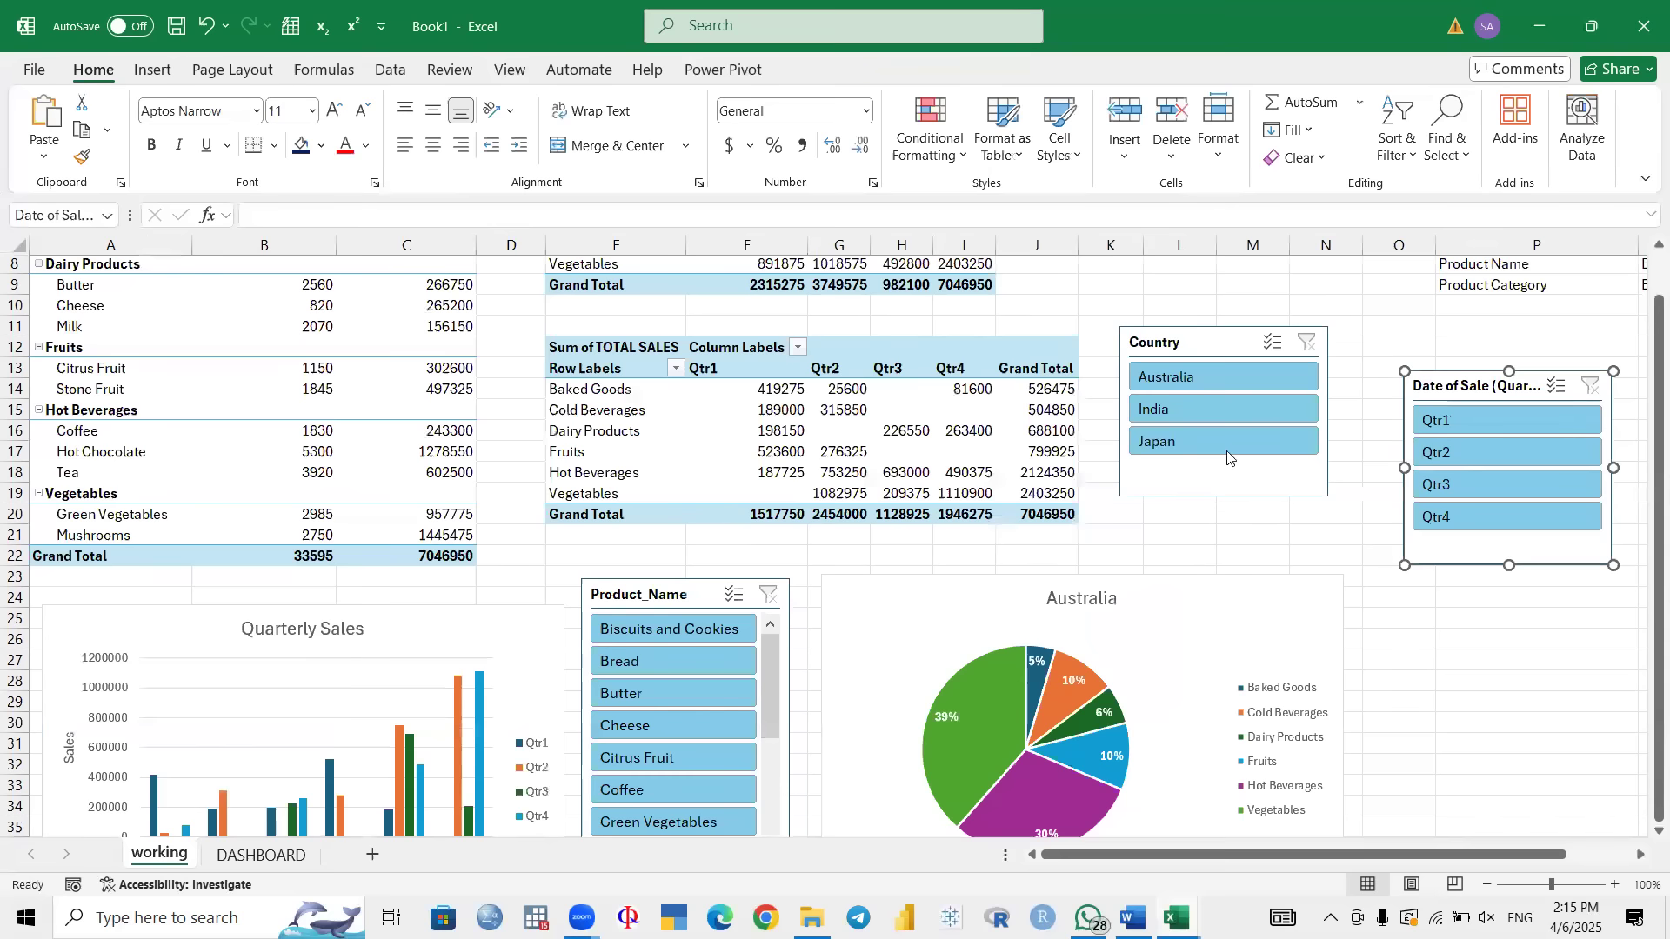
pyautogui.scroll(2, 1345, 504)
pyautogui.hscroll(2, 1346, 504)
pyautogui.hscroll(2, 1168, 383)
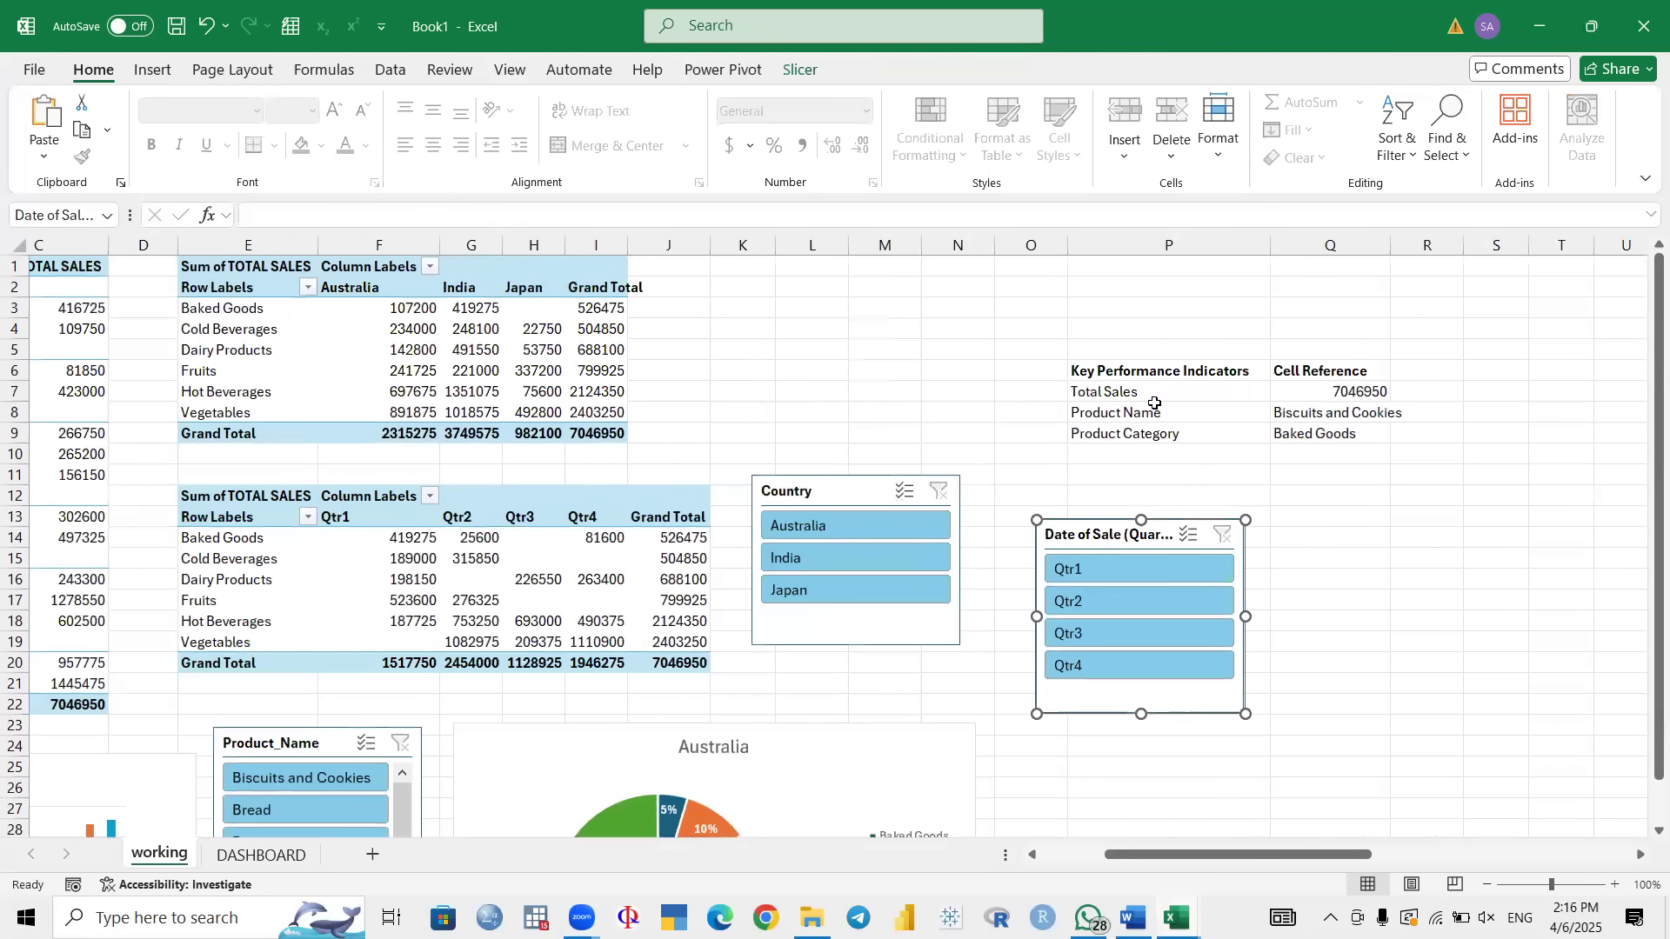
pyautogui.click(261, 855)
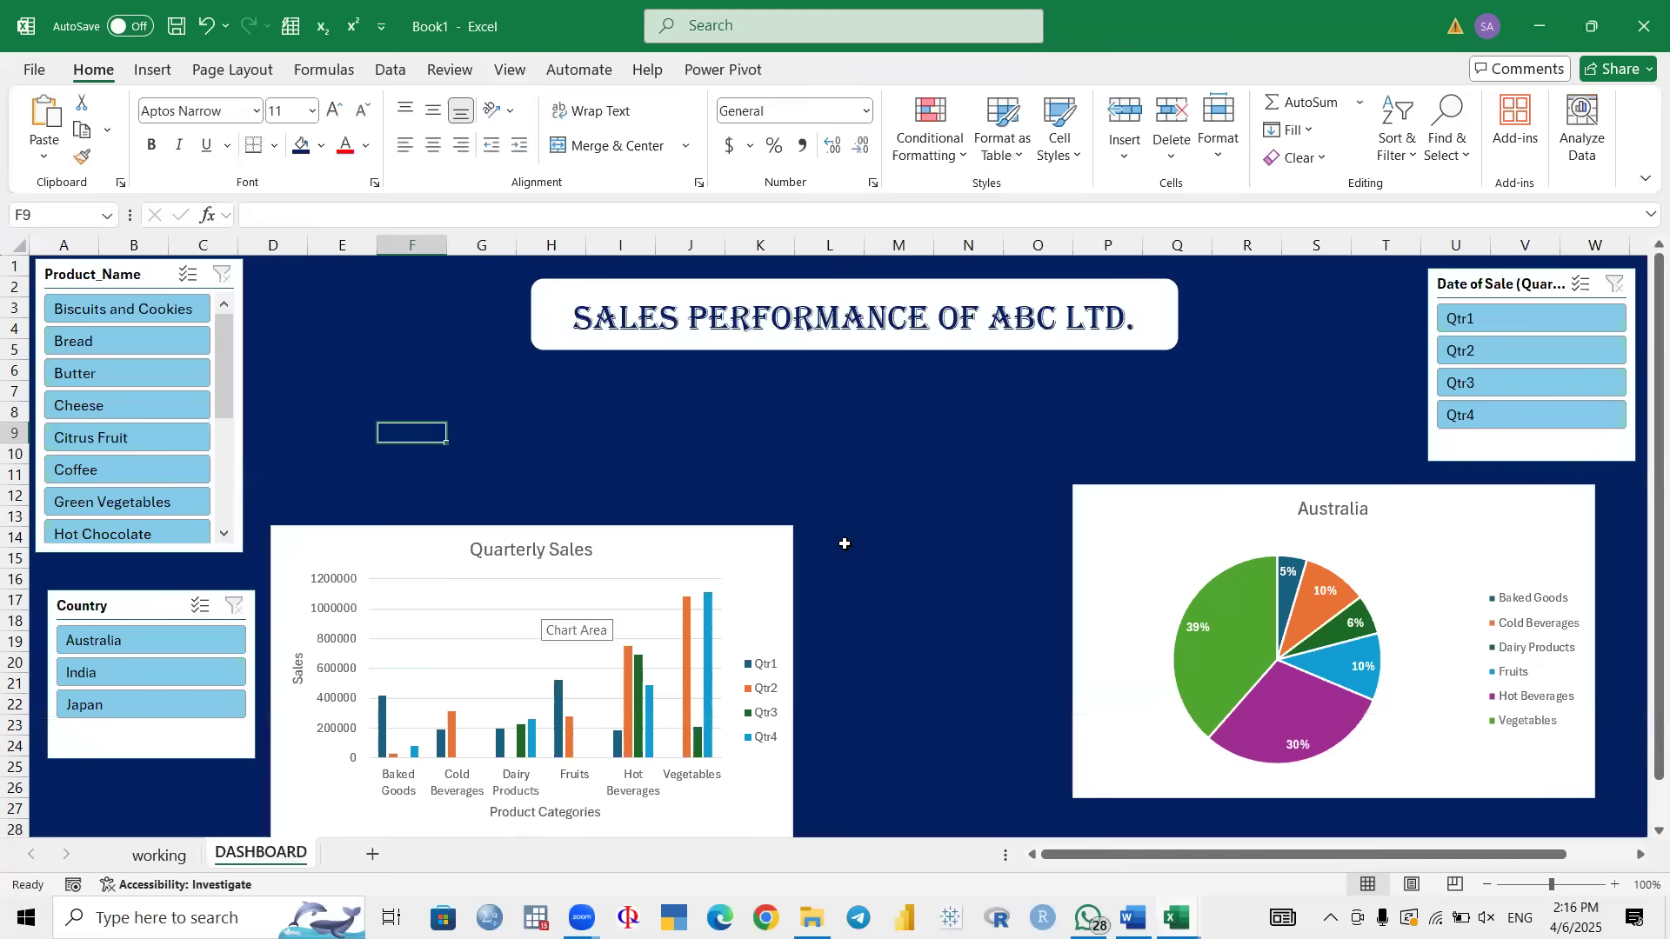
# Step: Move the Quarterly Sales chart to about E12:M27, and place a shortened Country slicer below the Product_Name slicer around rows 22 to 28
pyautogui.click(1136, 529)
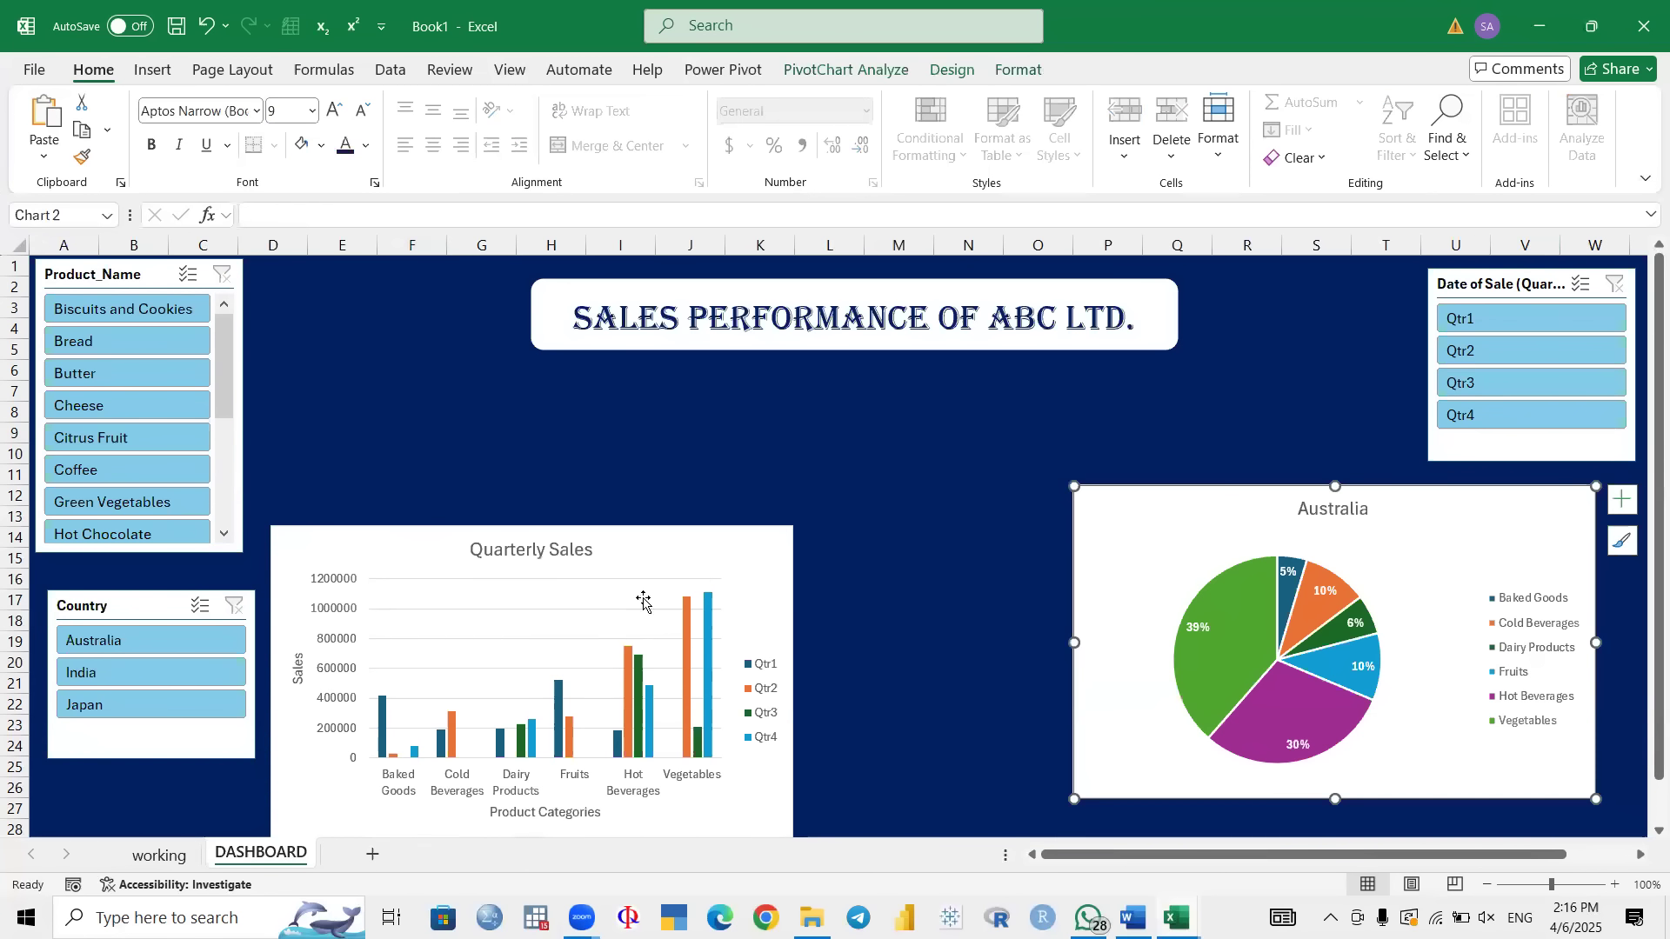
pyautogui.moveTo(557, 564); pyautogui.dragTo(653, 529)
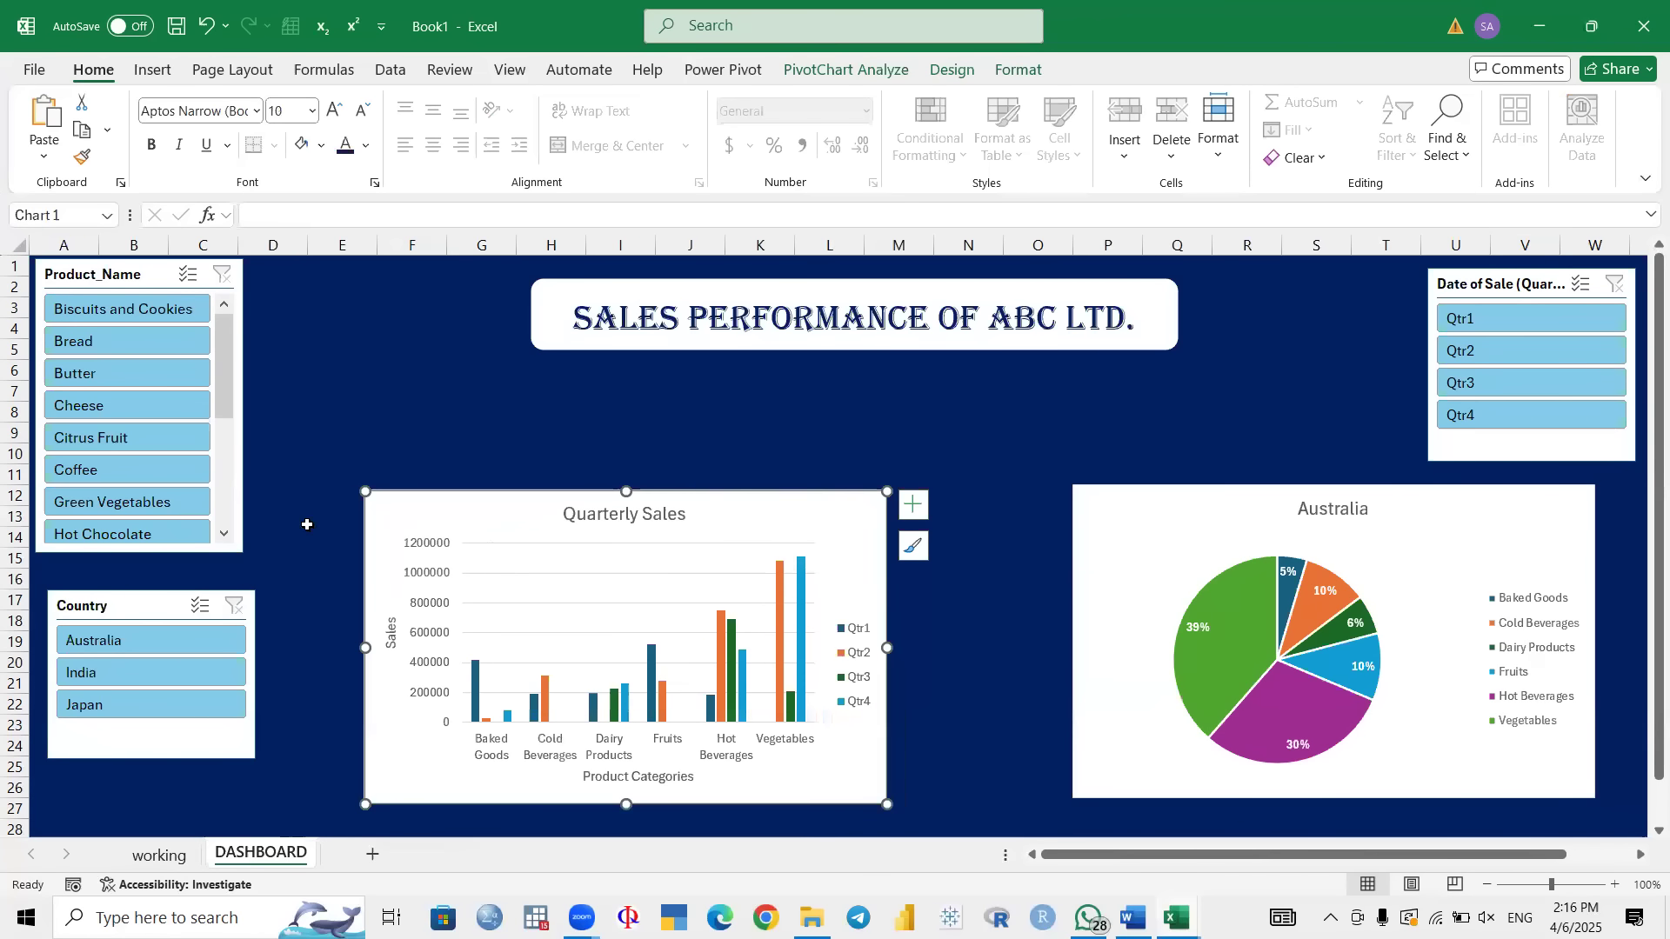
pyautogui.click(156, 757)
pyautogui.moveTo(155, 762); pyautogui.dragTo(155, 730)
pyautogui.moveTo(141, 610); pyautogui.dragTo(133, 711)
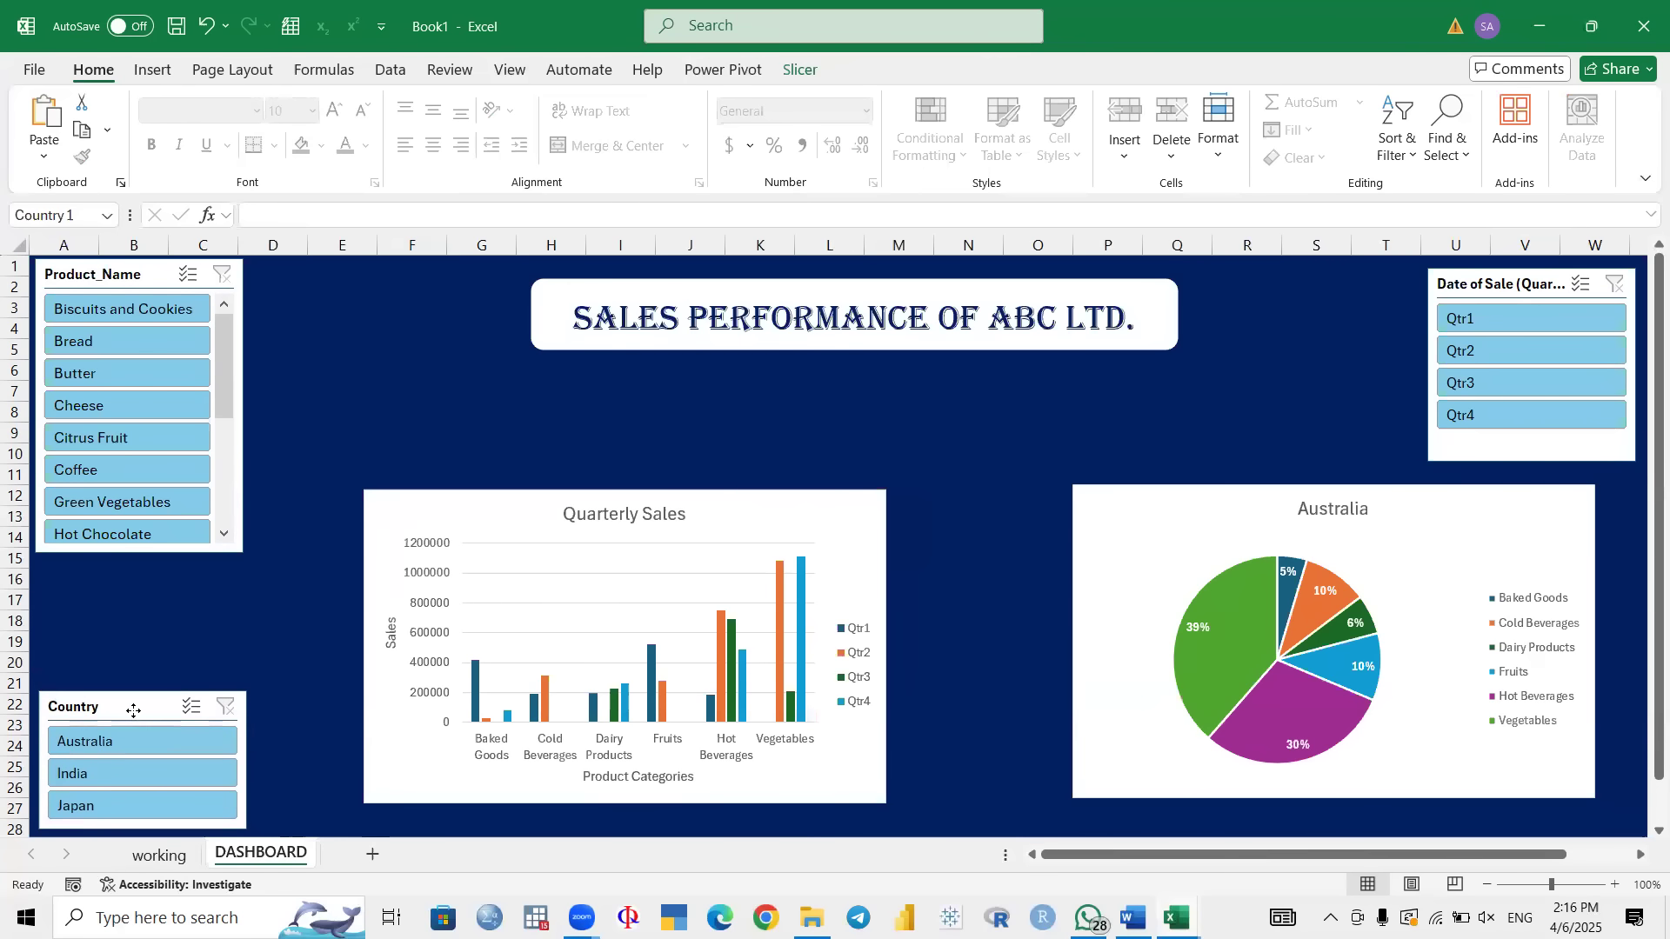
# Step: Clear any filter on the Product_Name slicer and lengthen it down to row 20, just above the Country slicer
pyautogui.click(196, 502)
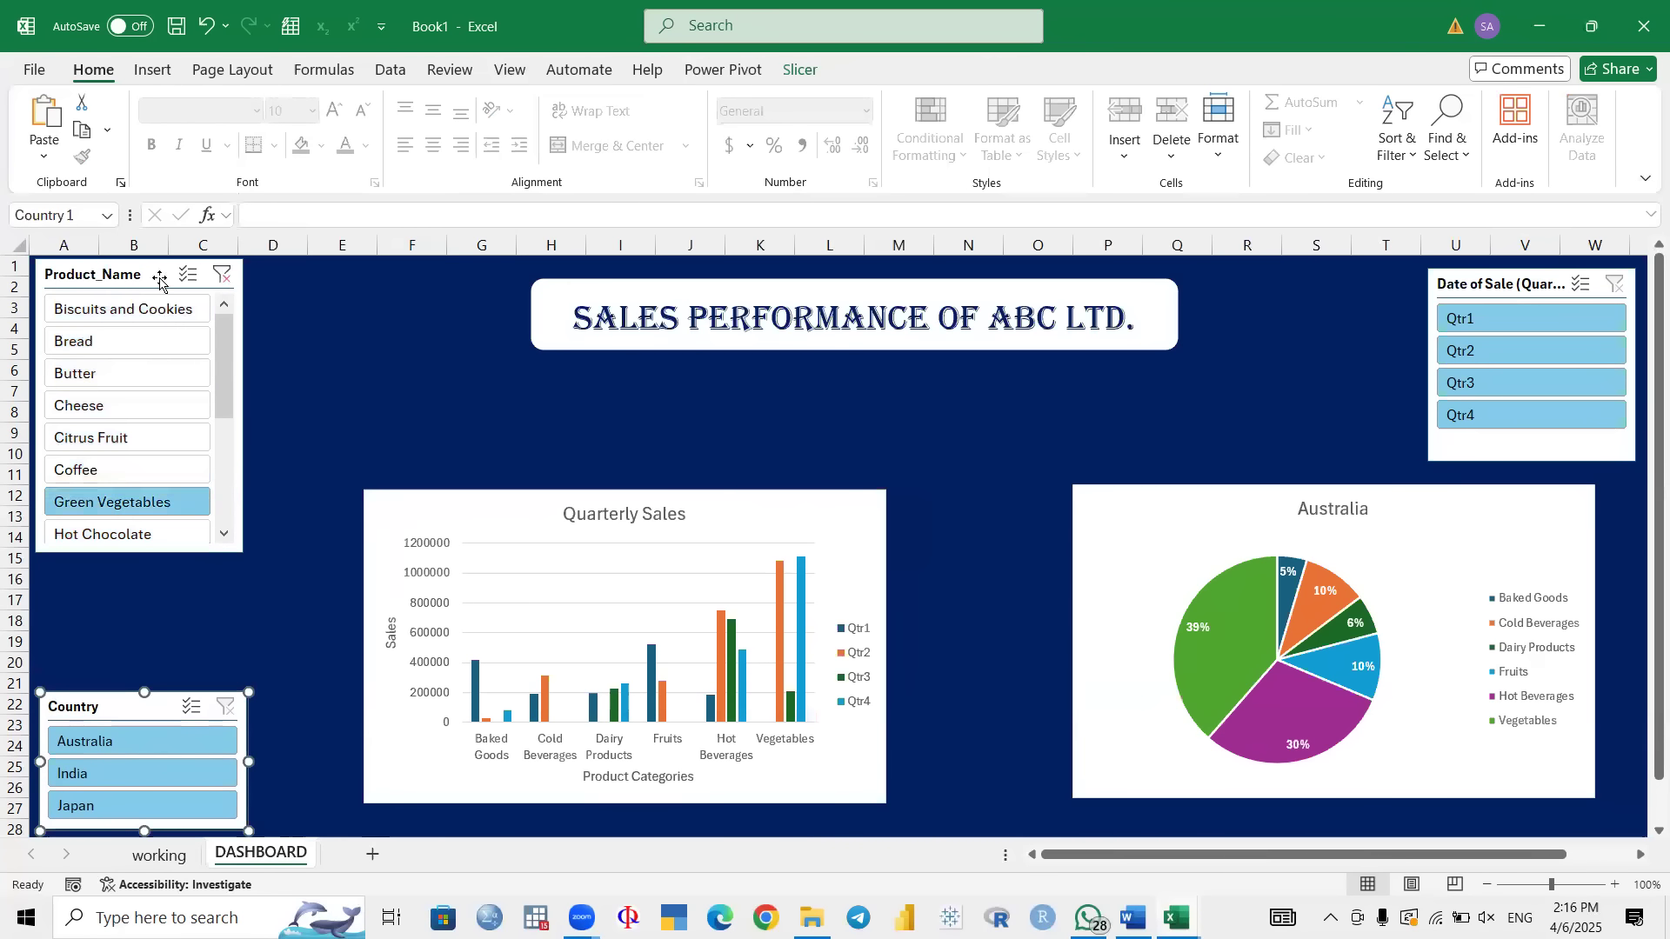
pyautogui.click(222, 275)
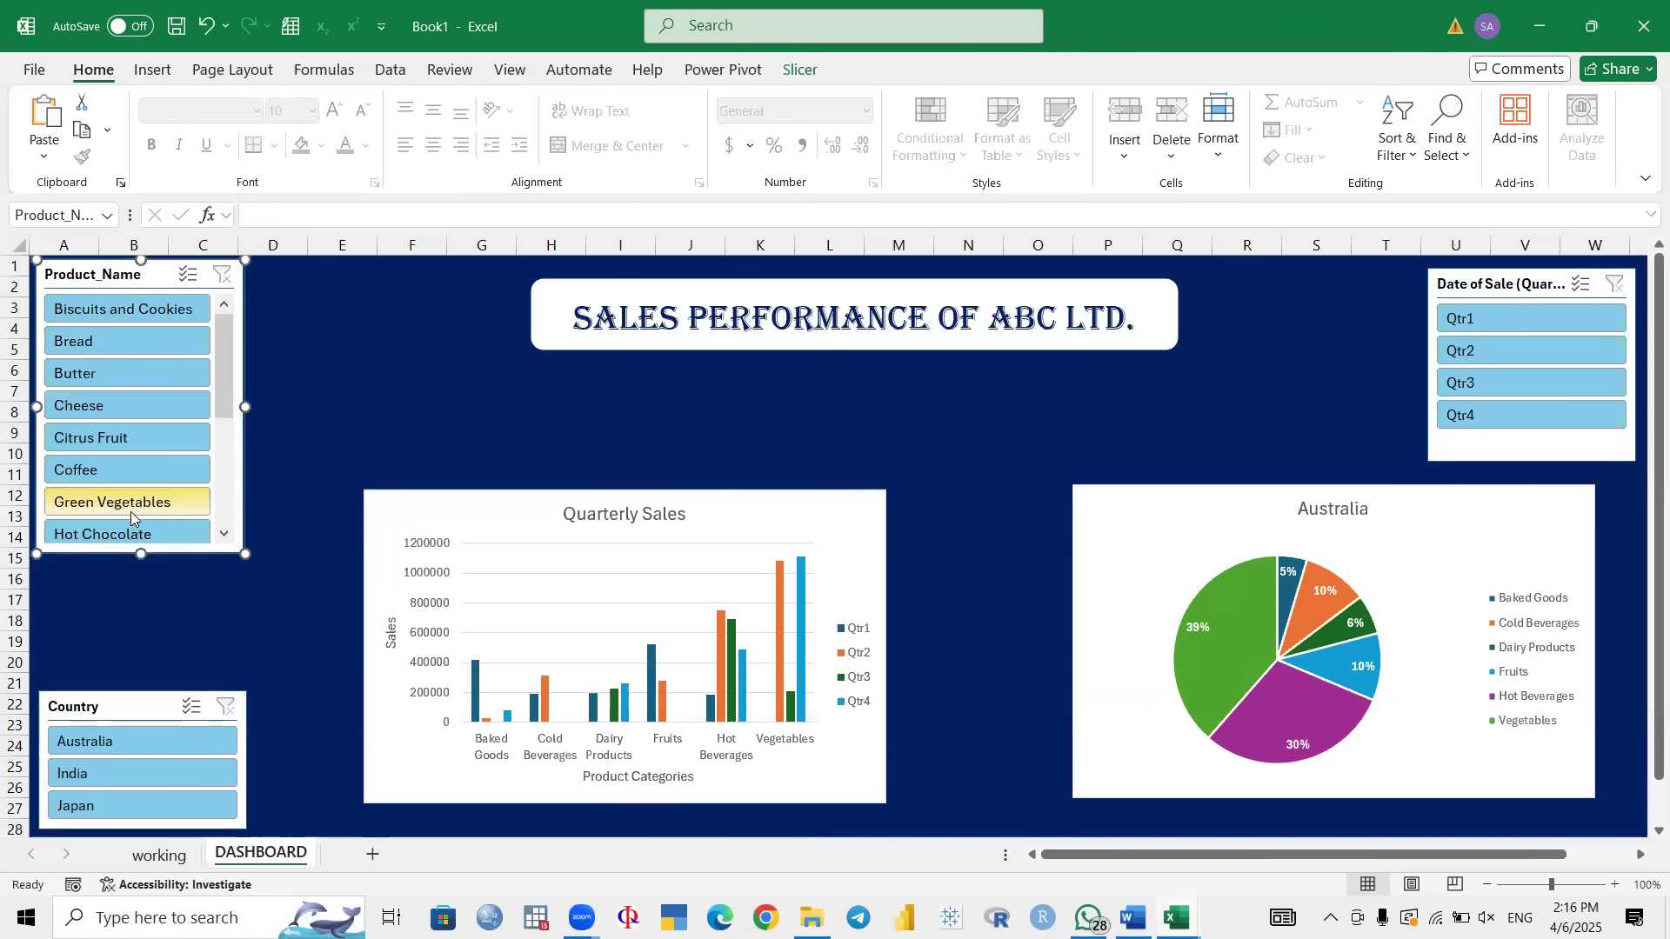
pyautogui.moveTo(141, 553); pyautogui.dragTo(141, 681)
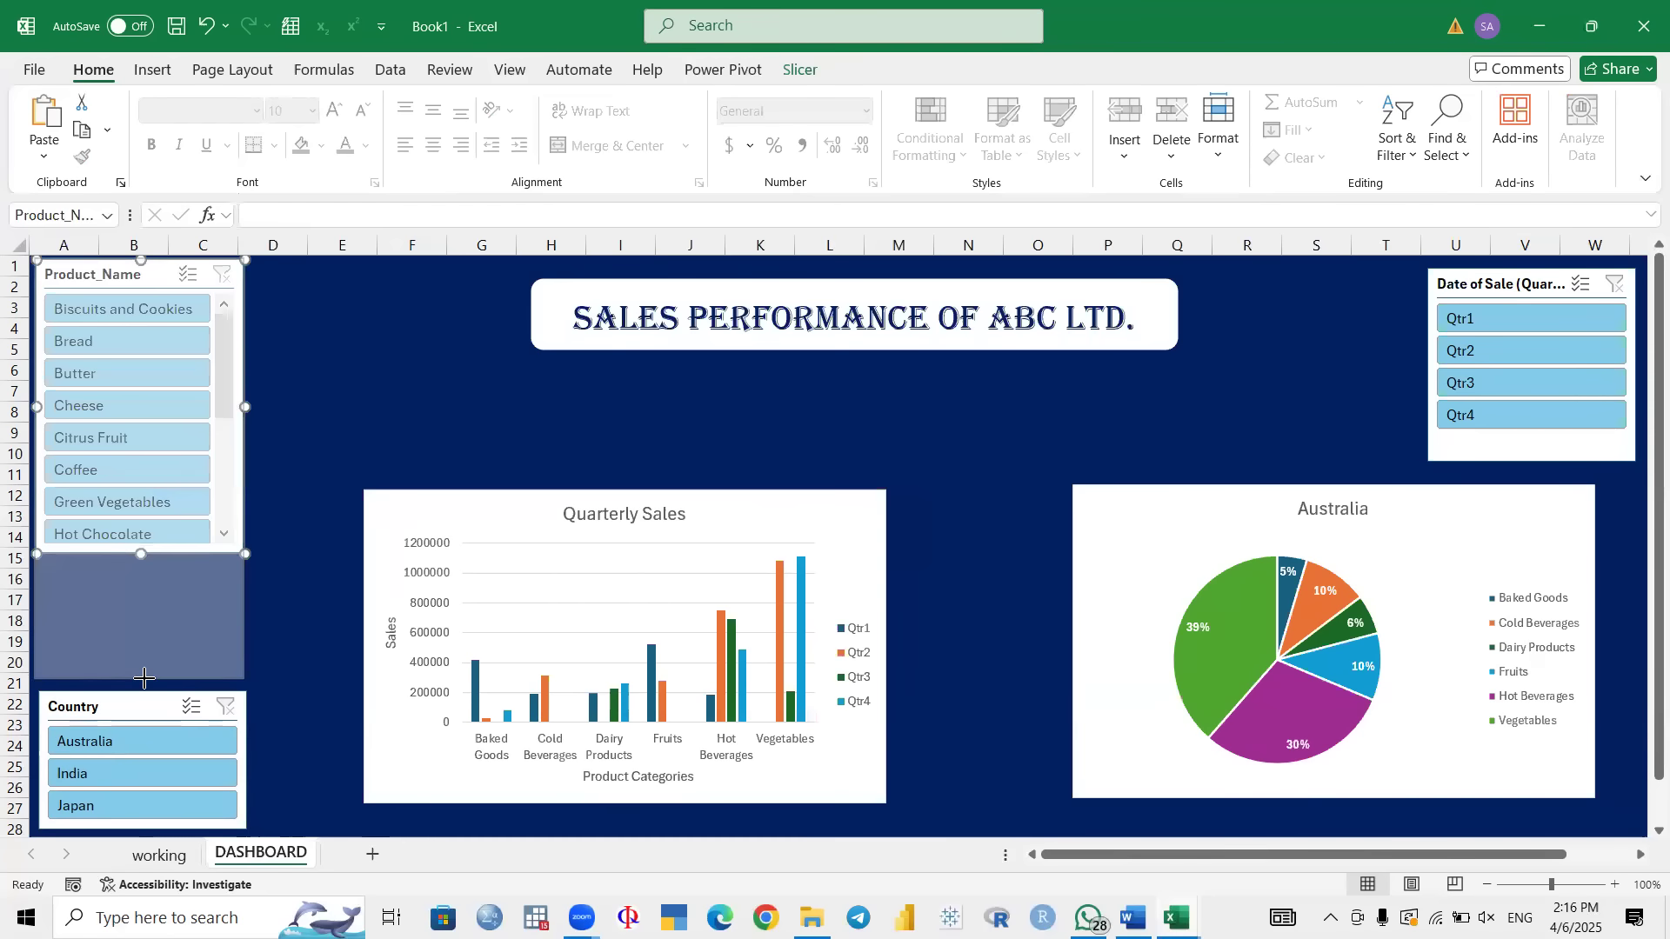
# Step: Move the Quarterly Sales chart beside the slicers, from column D at rows 13 to 28, and widen it to column M
pyautogui.moveTo(835, 510); pyautogui.dragTo(734, 534)
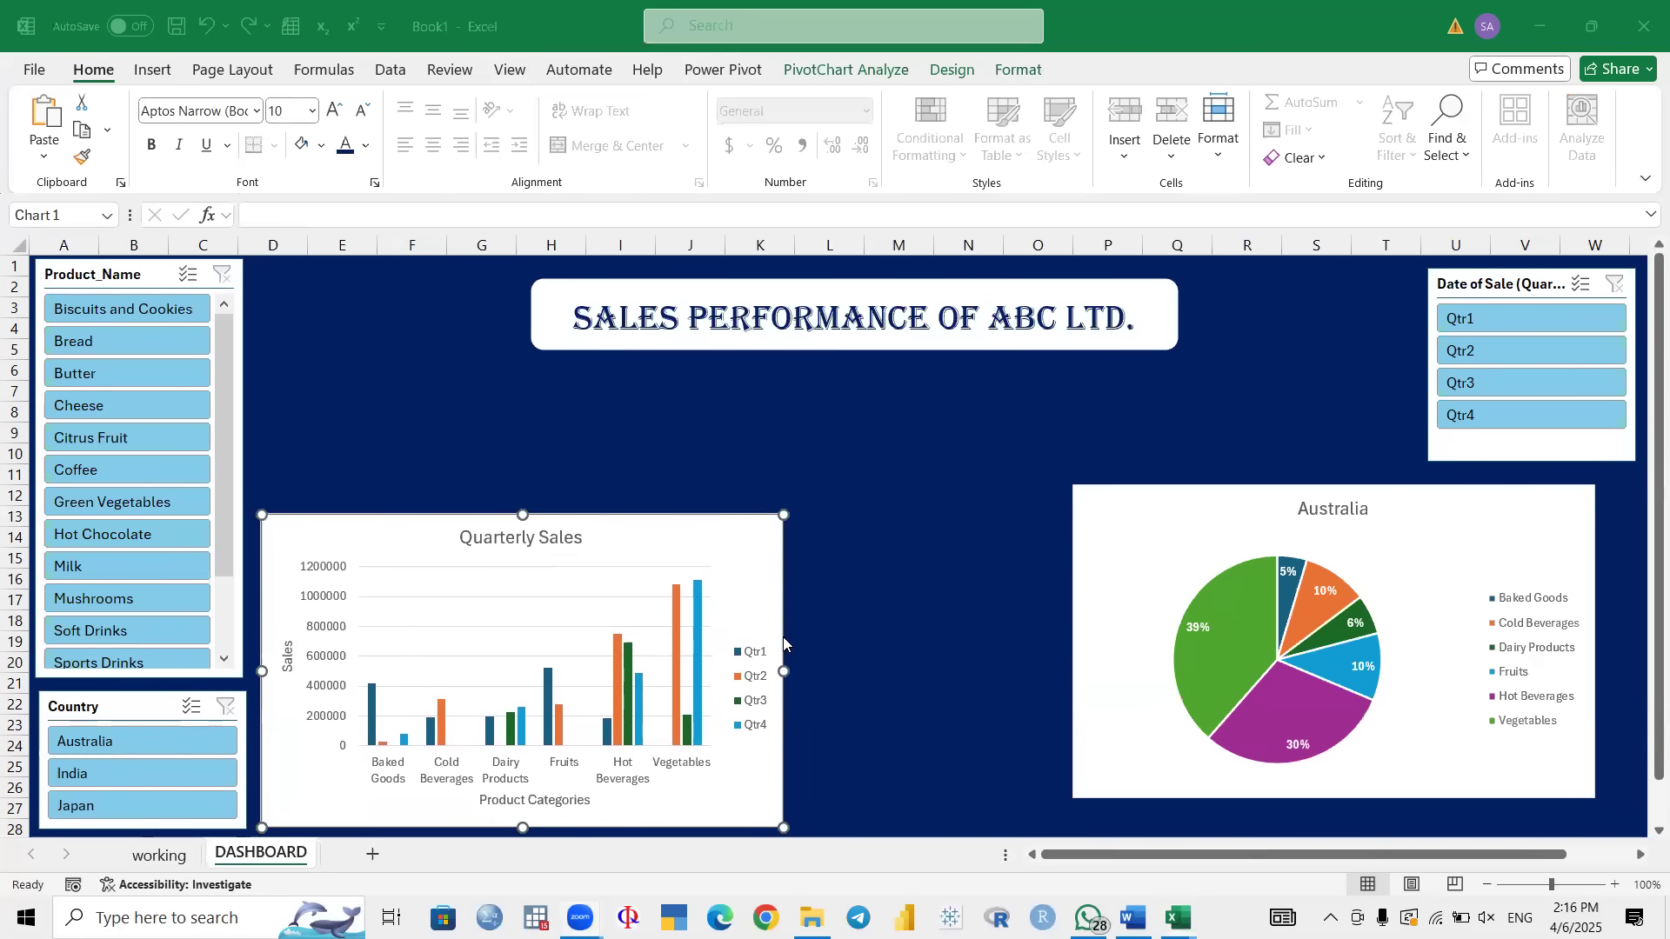
pyautogui.click(758, 578)
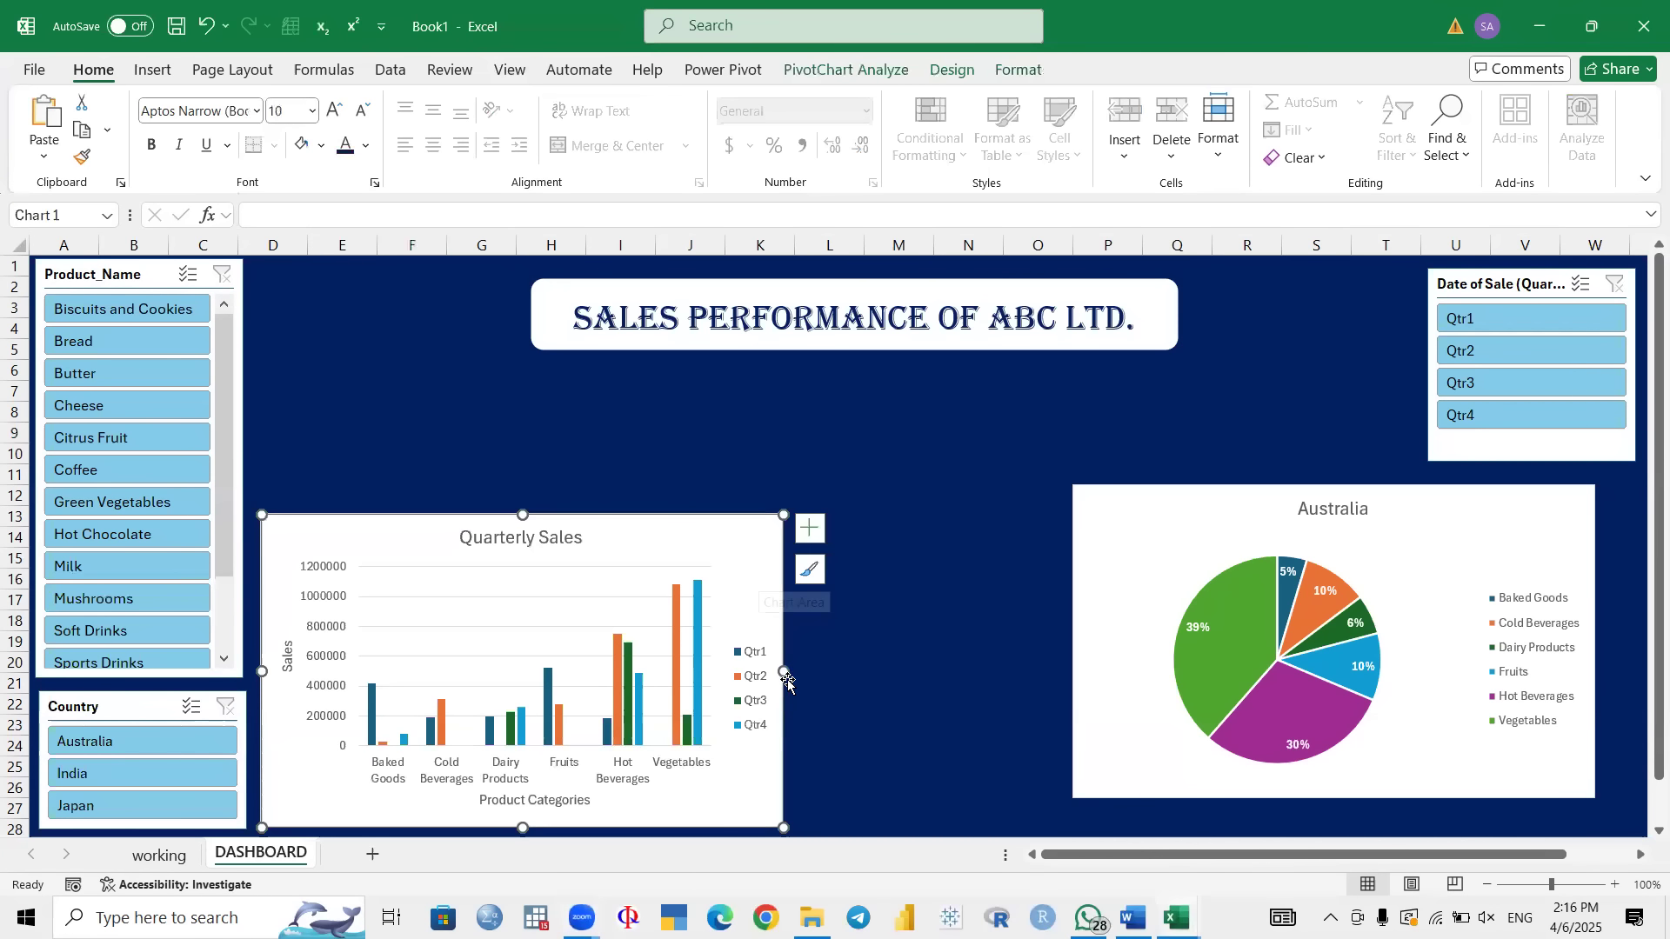
pyautogui.moveTo(784, 671); pyautogui.dragTo(906, 670)
# Step: Move the Australia pie chart next to the Quarterly Sales chart and set its legend position to Bottom
pyautogui.moveTo(1186, 525); pyautogui.dragTo(1042, 517)
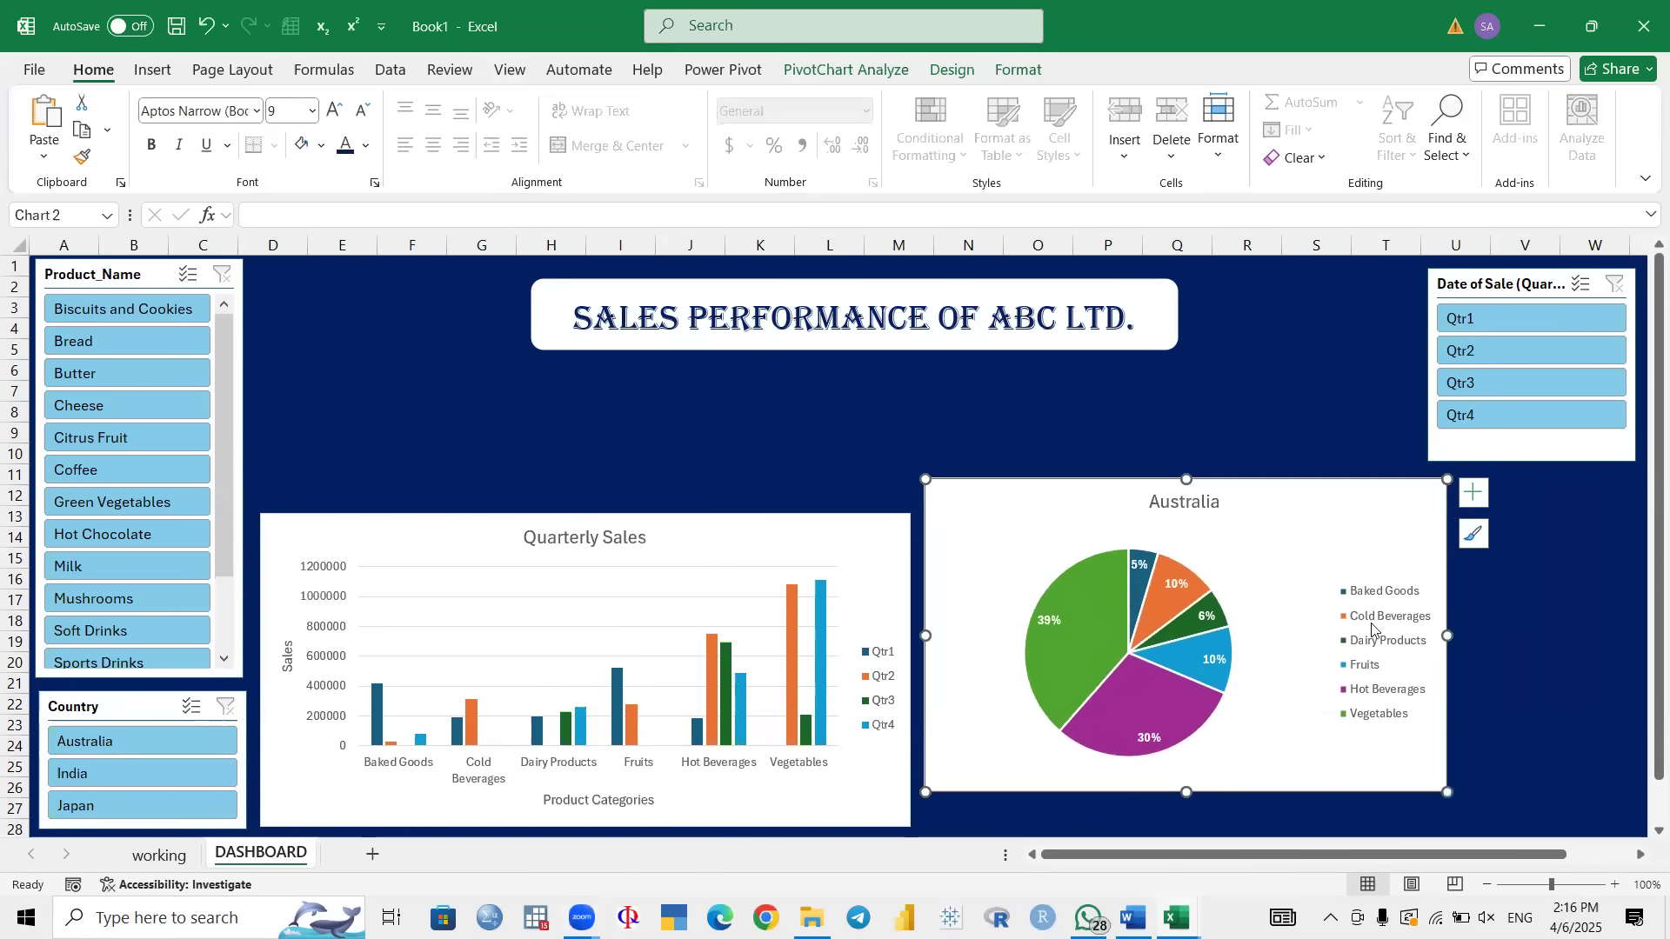
pyautogui.click(1474, 497)
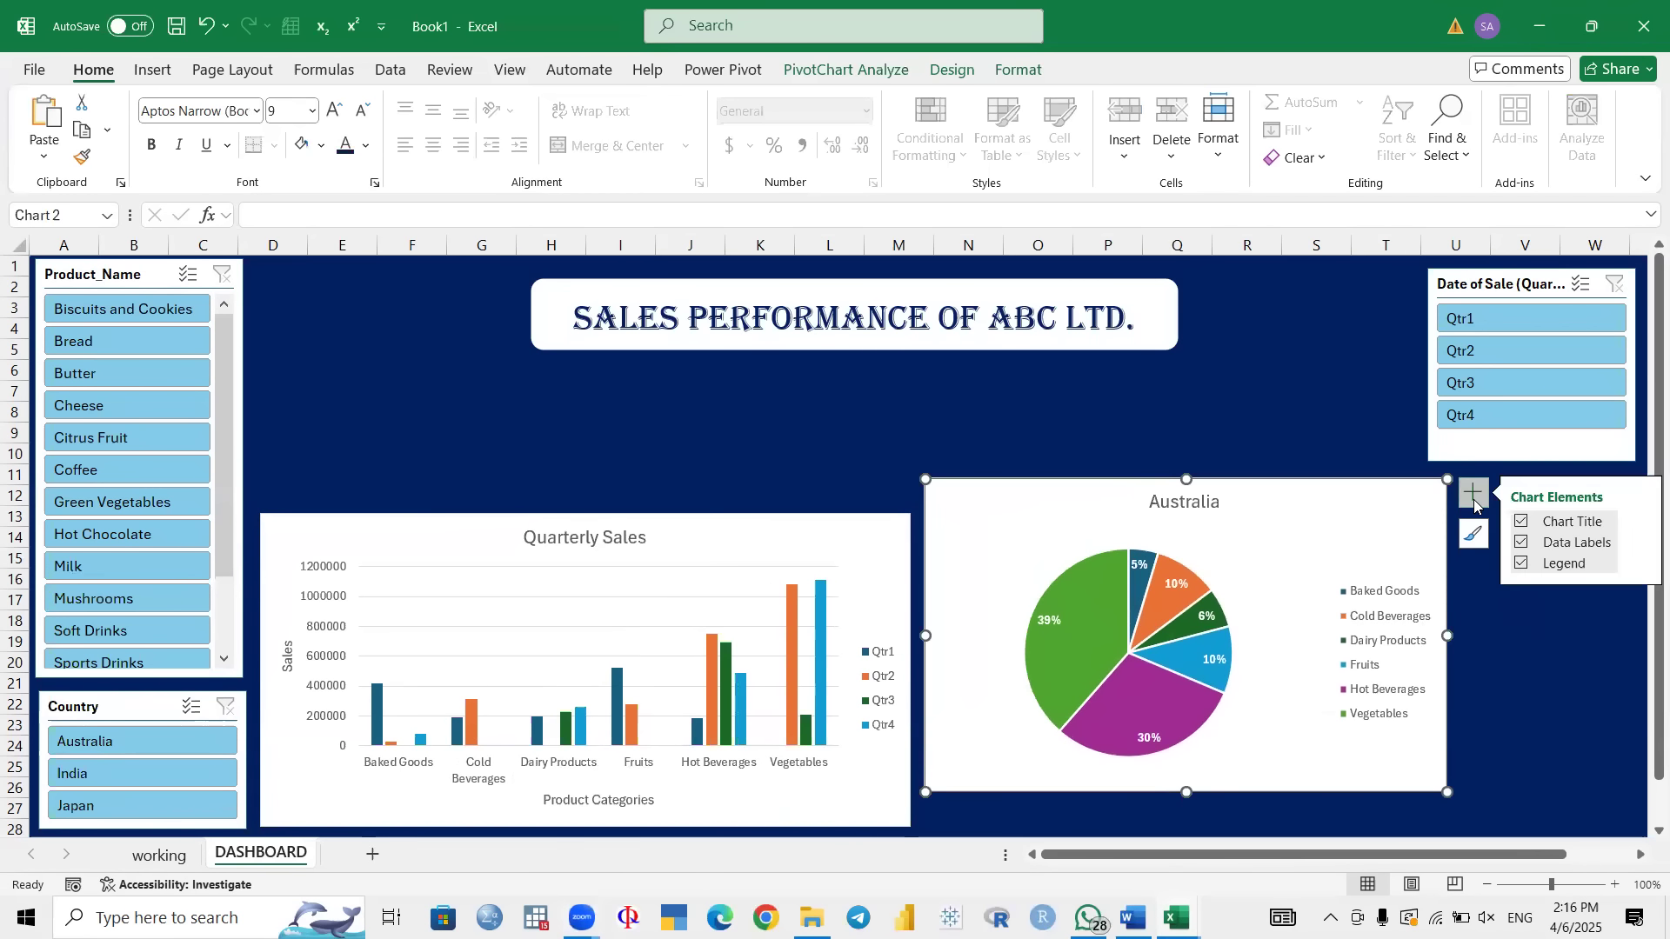
pyautogui.click(1641, 566)
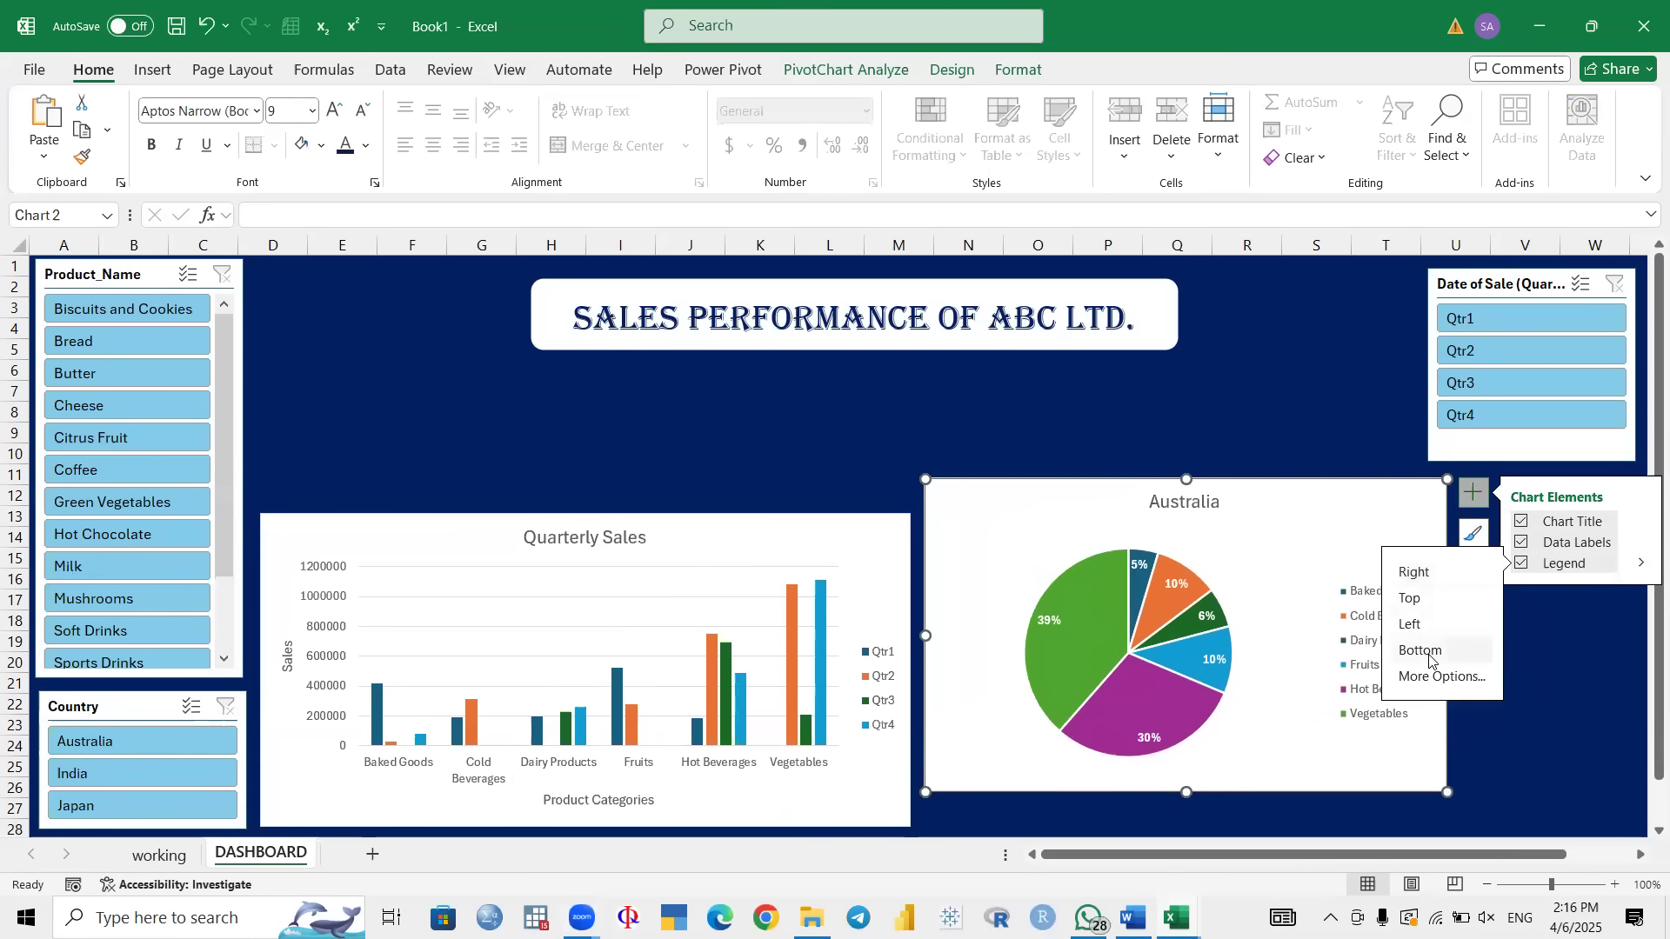
pyautogui.click(1427, 652)
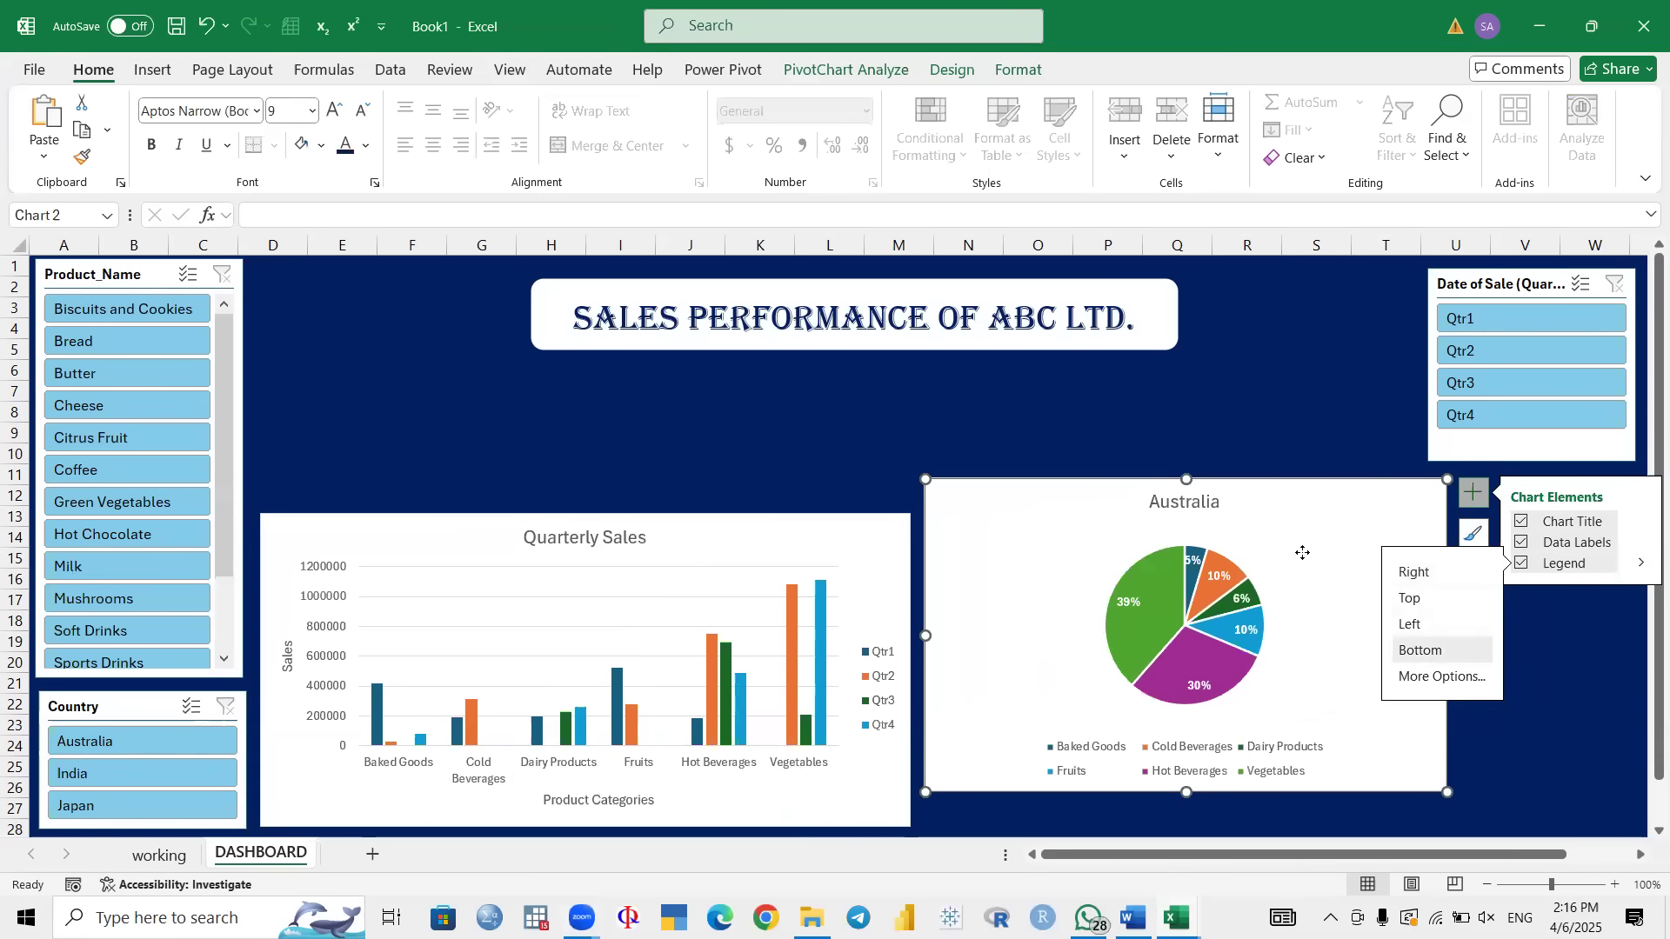
pyautogui.click(1545, 755)
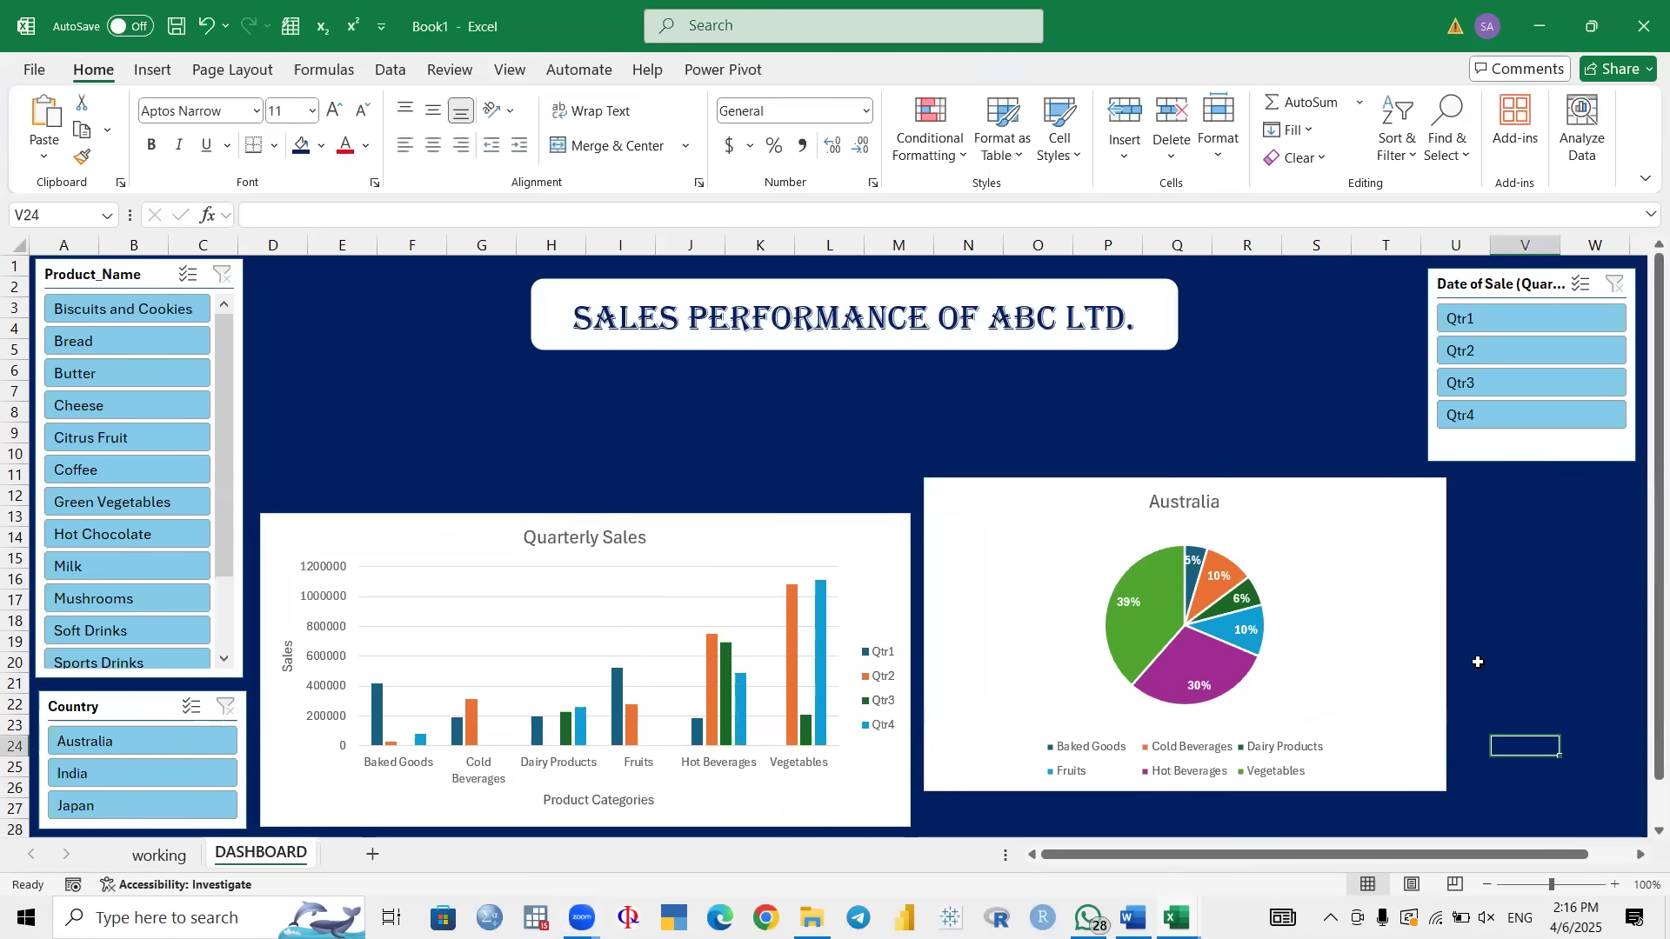
# Step: Narrow the Australia chart to end in column T and align it with the Quarterly Sales chart at row 13
pyautogui.click(1433, 628)
pyautogui.moveTo(1442, 635); pyautogui.dragTo(1390, 635)
pyautogui.moveTo(1285, 576); pyautogui.dragTo(1286, 596)
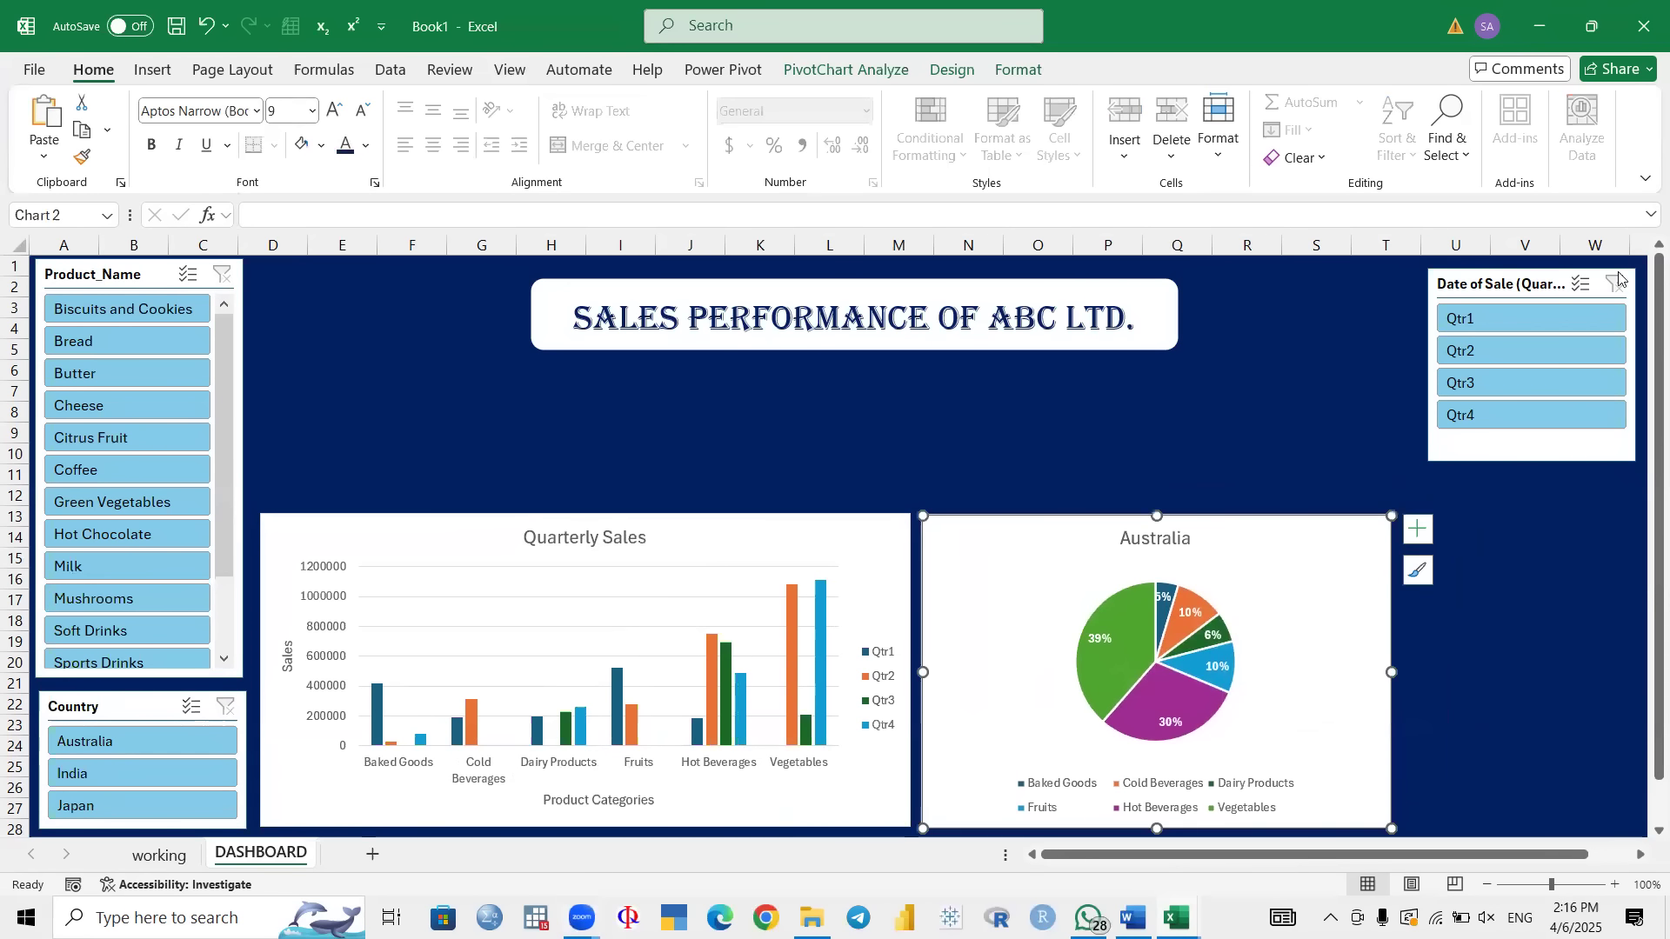
# Step: Place the Date of Sale (Quarter) slicer beside the Australia chart and move the Country slicer above it, near U2:W8
pyautogui.moveTo(1516, 288); pyautogui.dragTo(1489, 545)
pyautogui.moveTo(100, 721); pyautogui.dragTo(1504, 289)
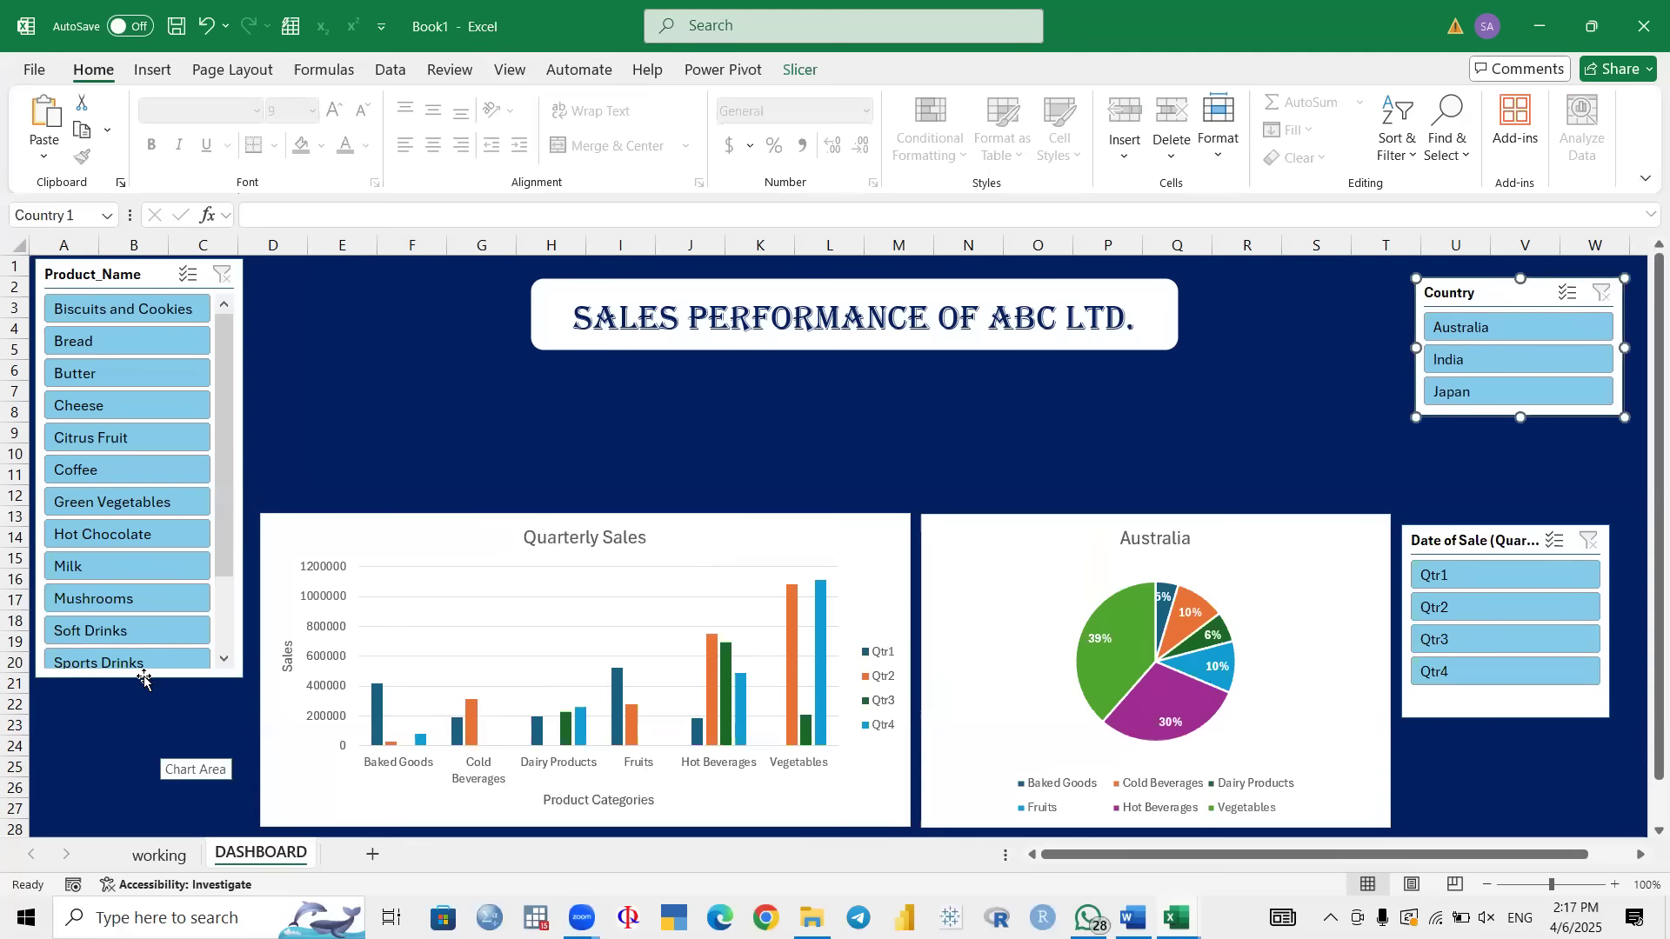
# Step: Lengthen the Product_Name slicer to about 5.36" so it reaches row 27, and set its button width to 1.9"
pyautogui.click(117, 274)
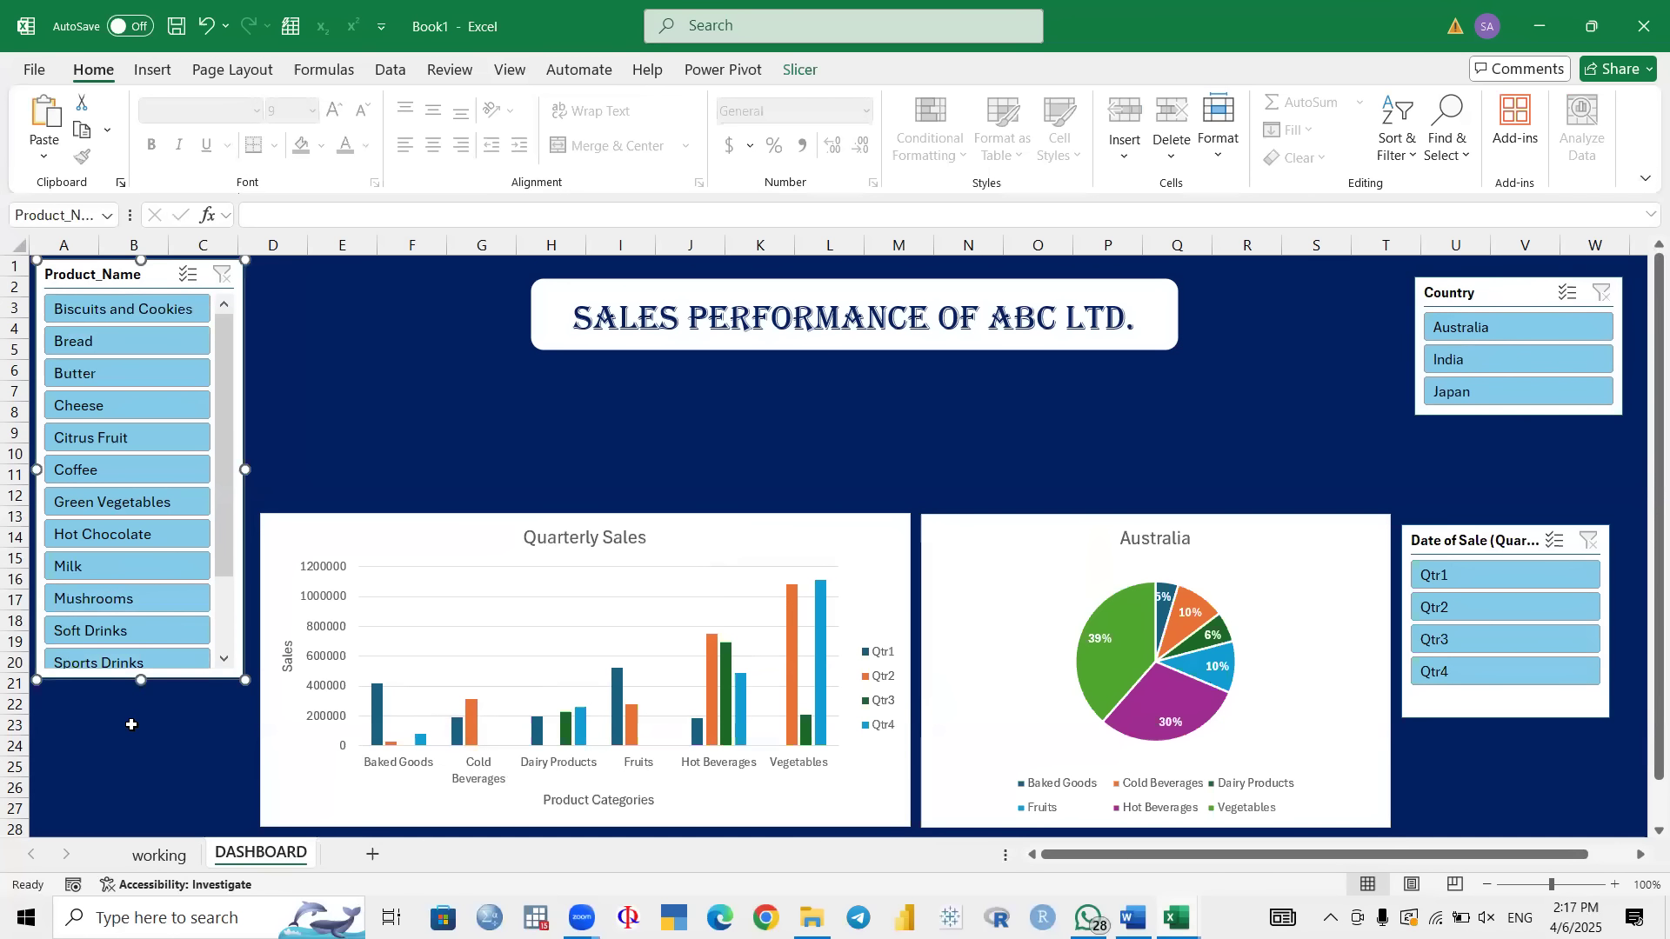
pyautogui.moveTo(140, 681); pyautogui.dragTo(140, 813)
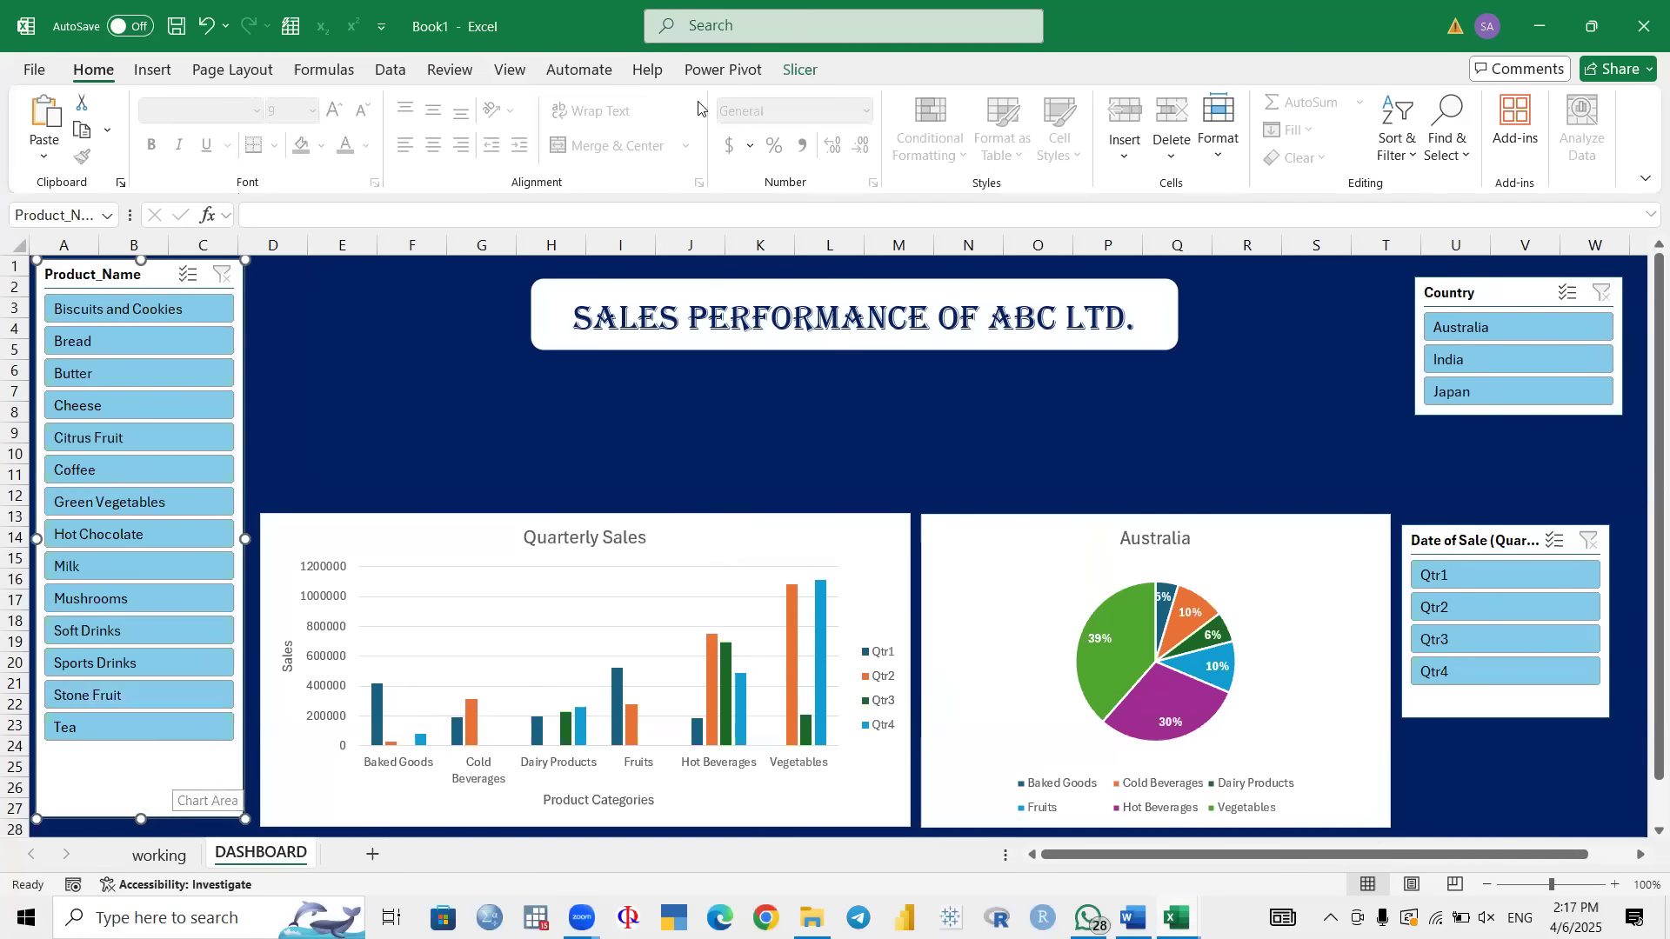
pyautogui.click(804, 71)
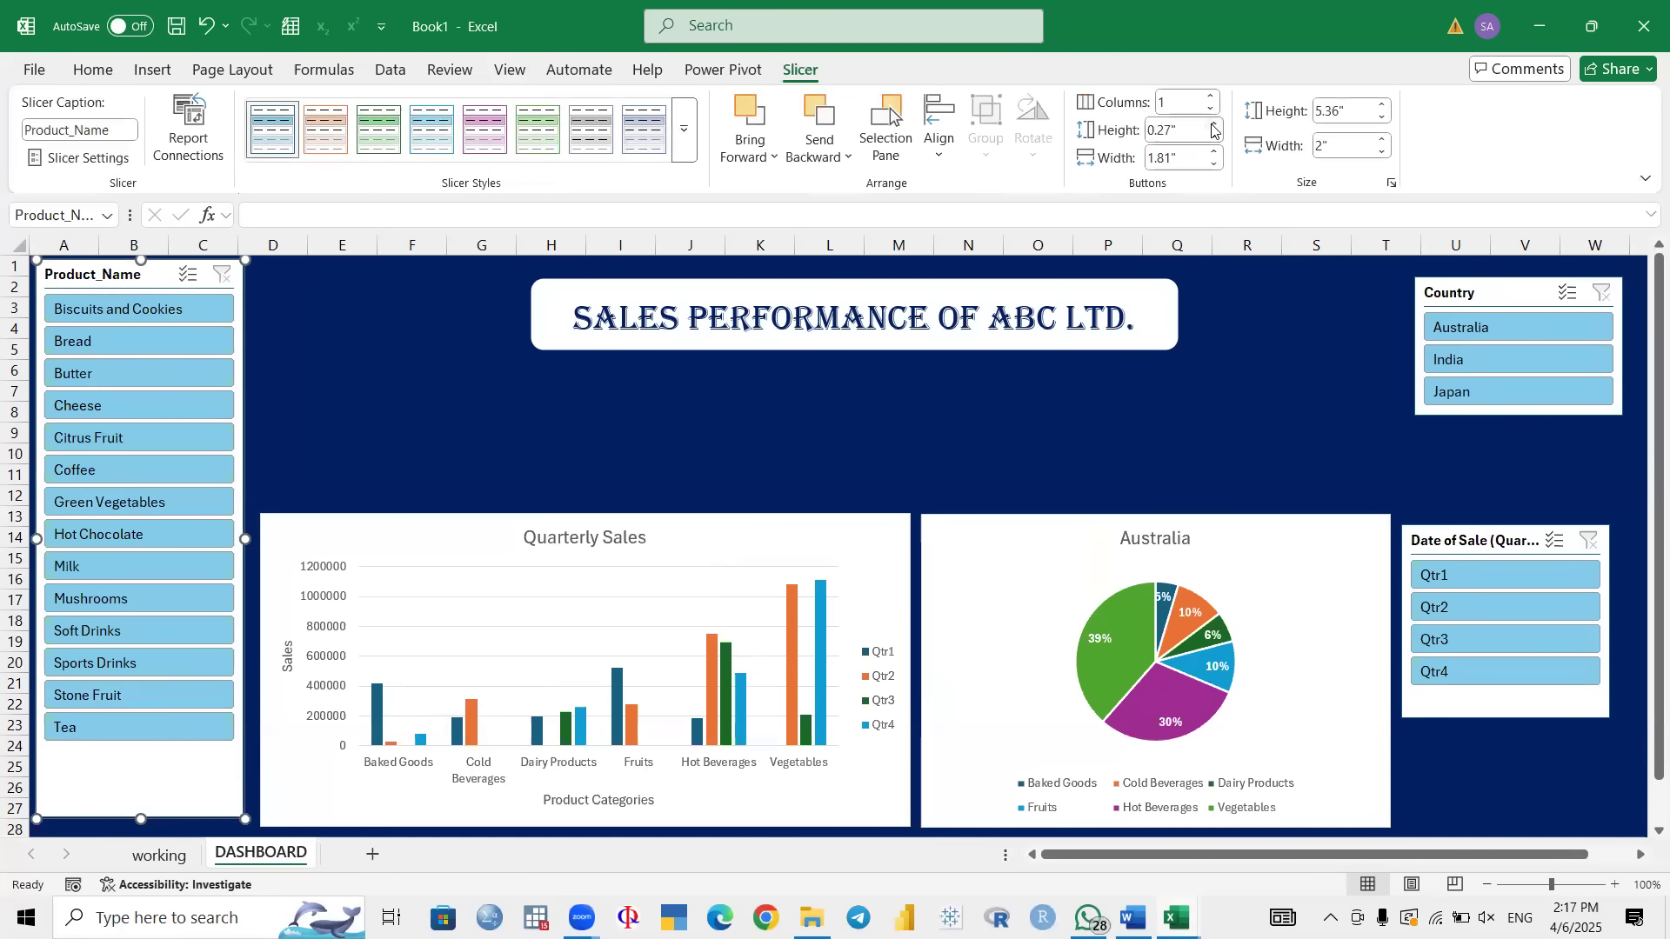
pyautogui.click(1215, 153)
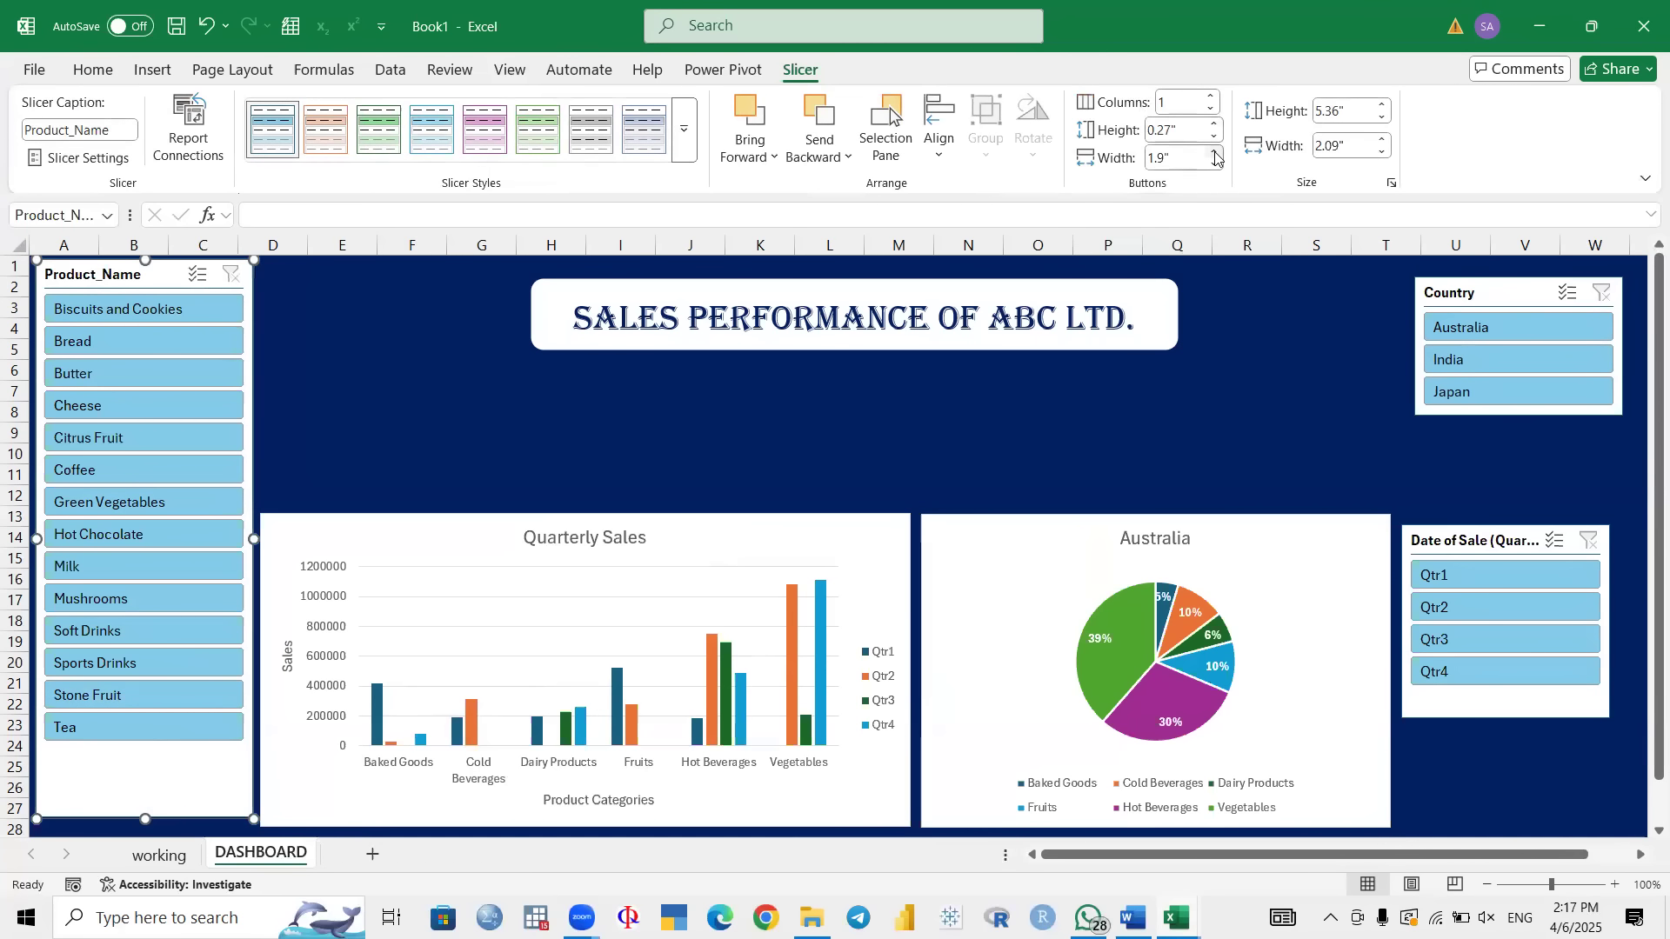
# Step: Set the button height of the Product_Name slicer to 0.35"
pyautogui.click(1216, 126)
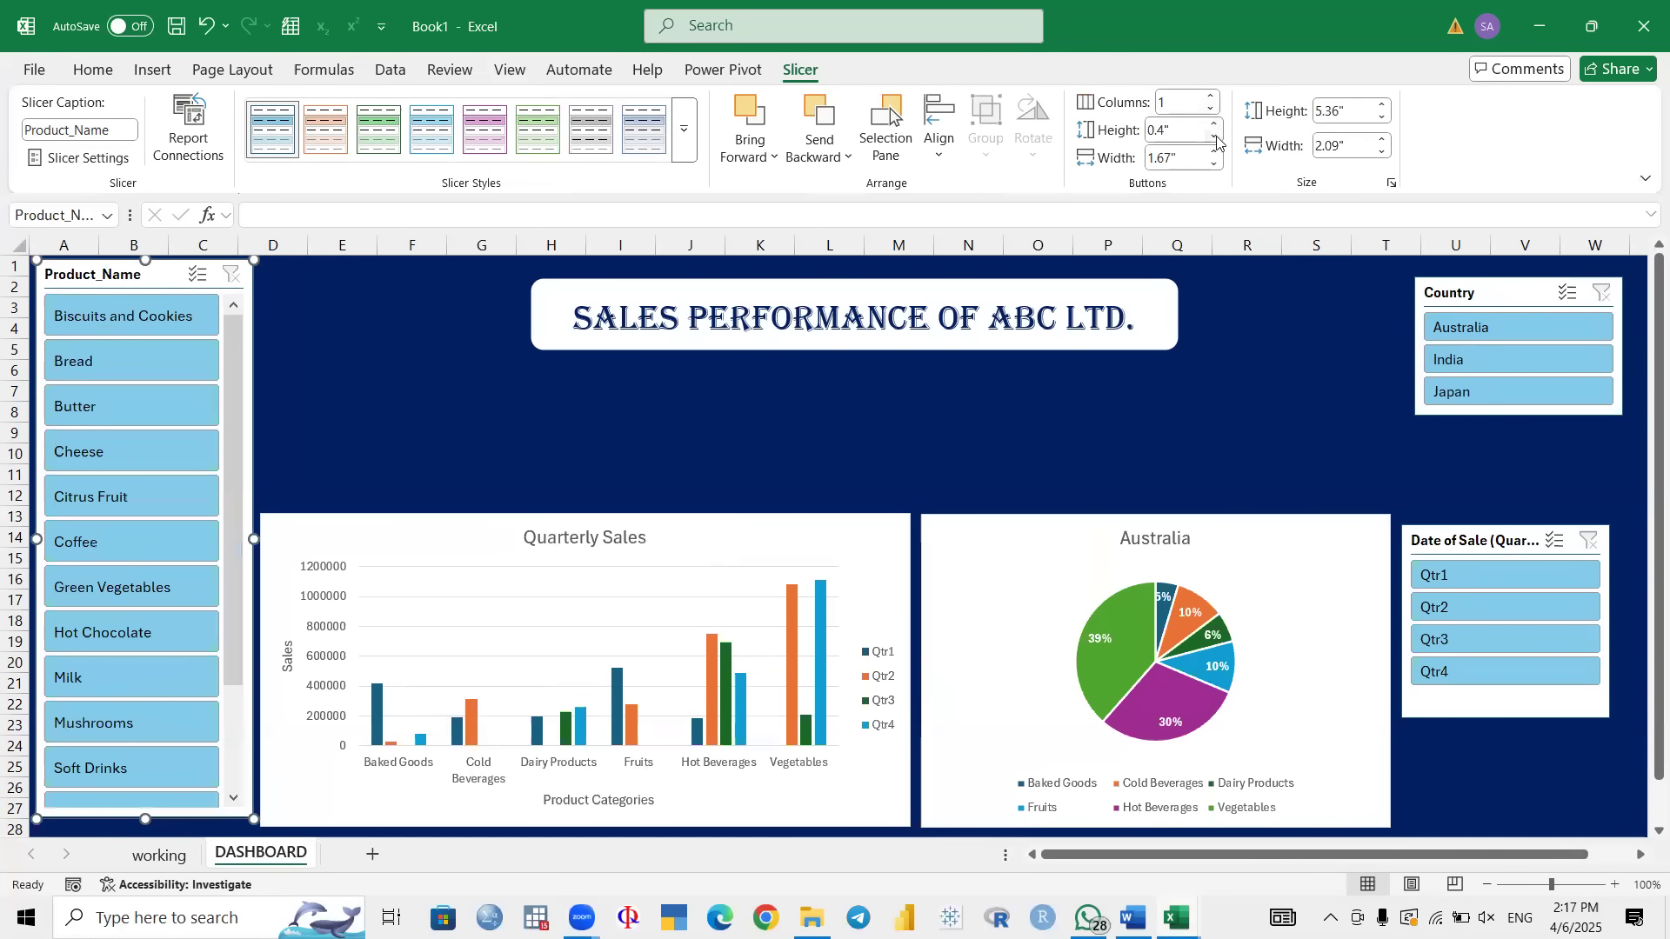
pyautogui.click(1215, 136)
pyautogui.click(1166, 132)
pyautogui.click(1165, 131)
pyautogui.write('5')
pyautogui.press('Return')
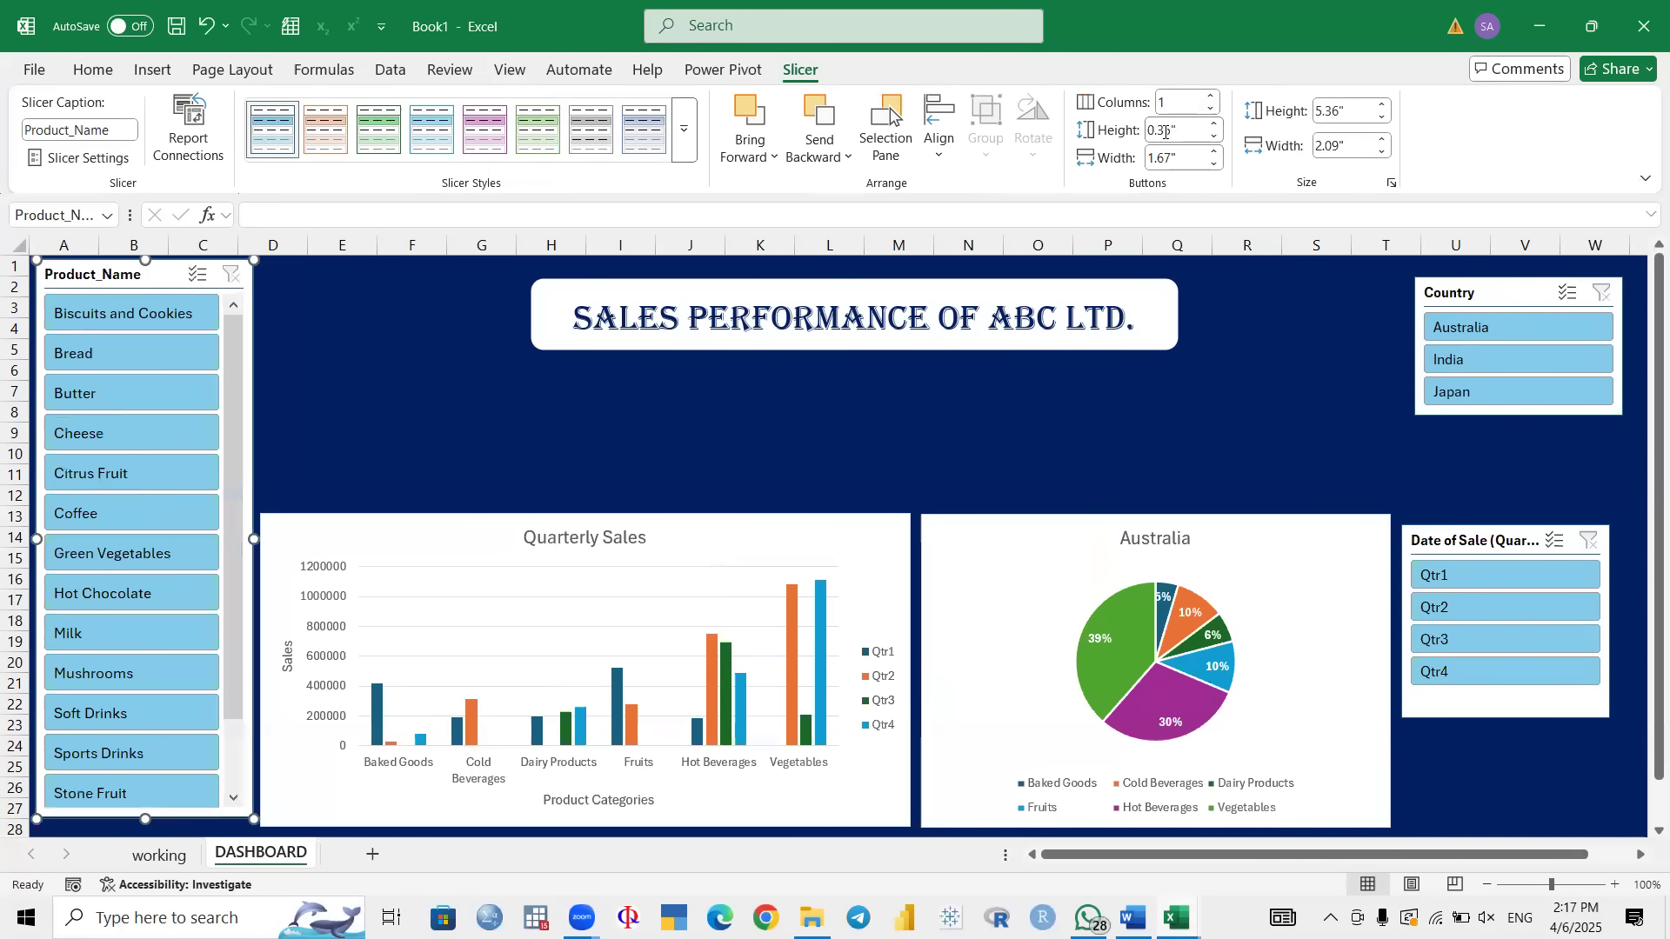
# Step: Set the Date of Sale (Quarter) slicer's button height to 0.4" and its button width to 1.7"
pyautogui.click(1494, 539)
pyautogui.click(1216, 124)
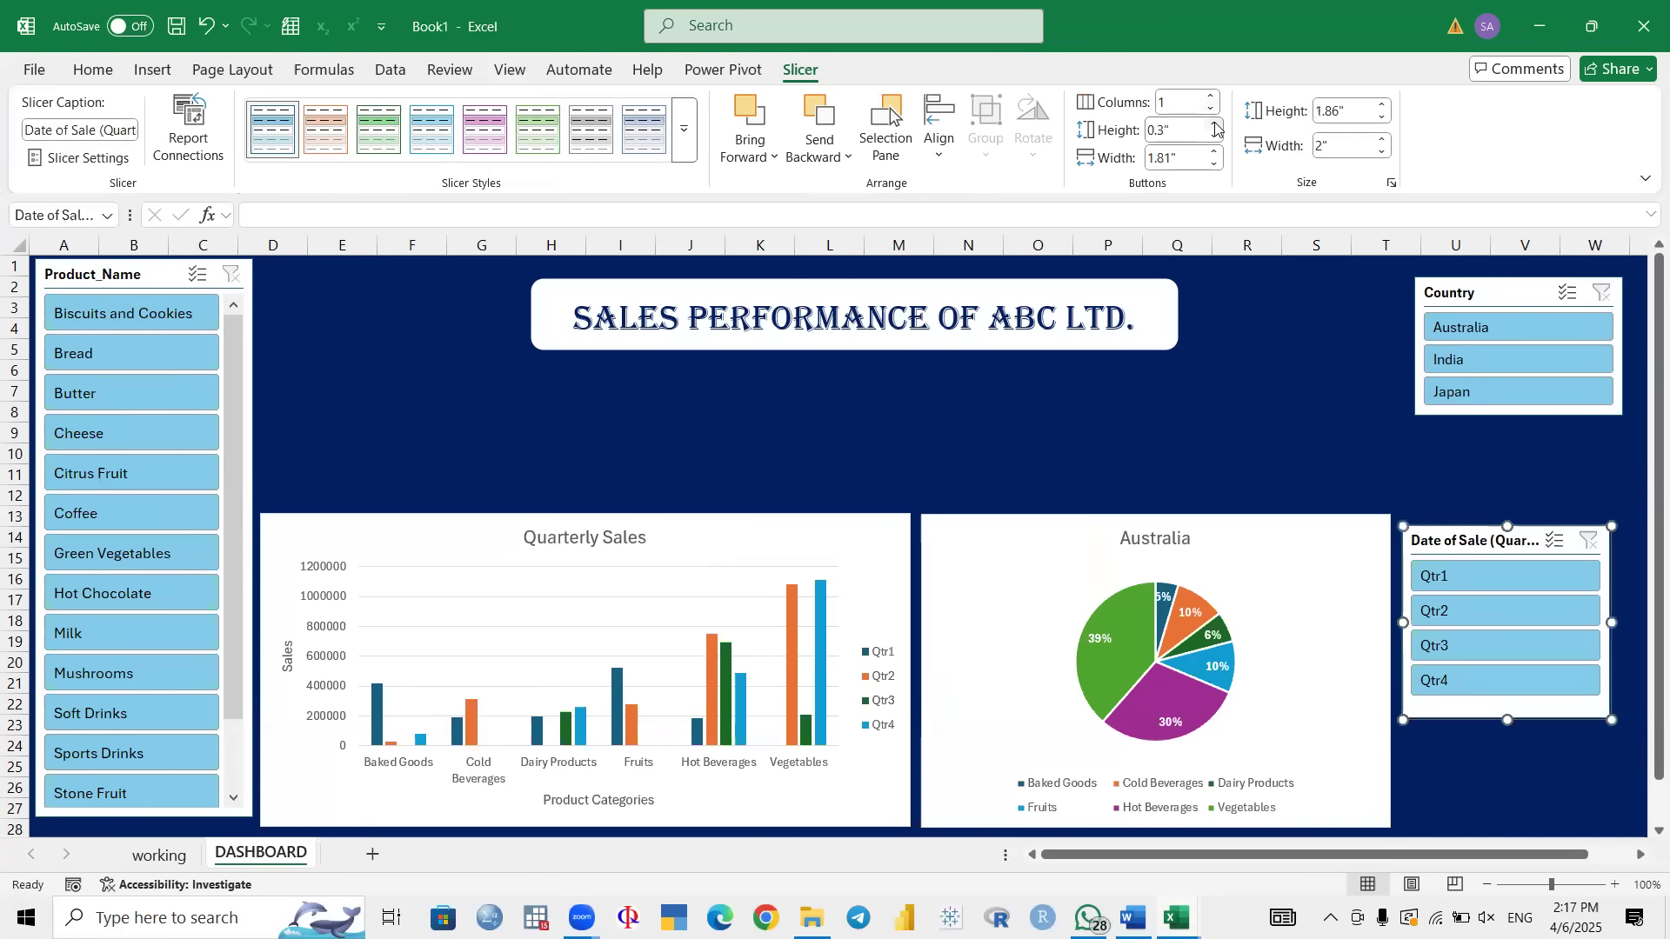
pyautogui.click(1216, 124)
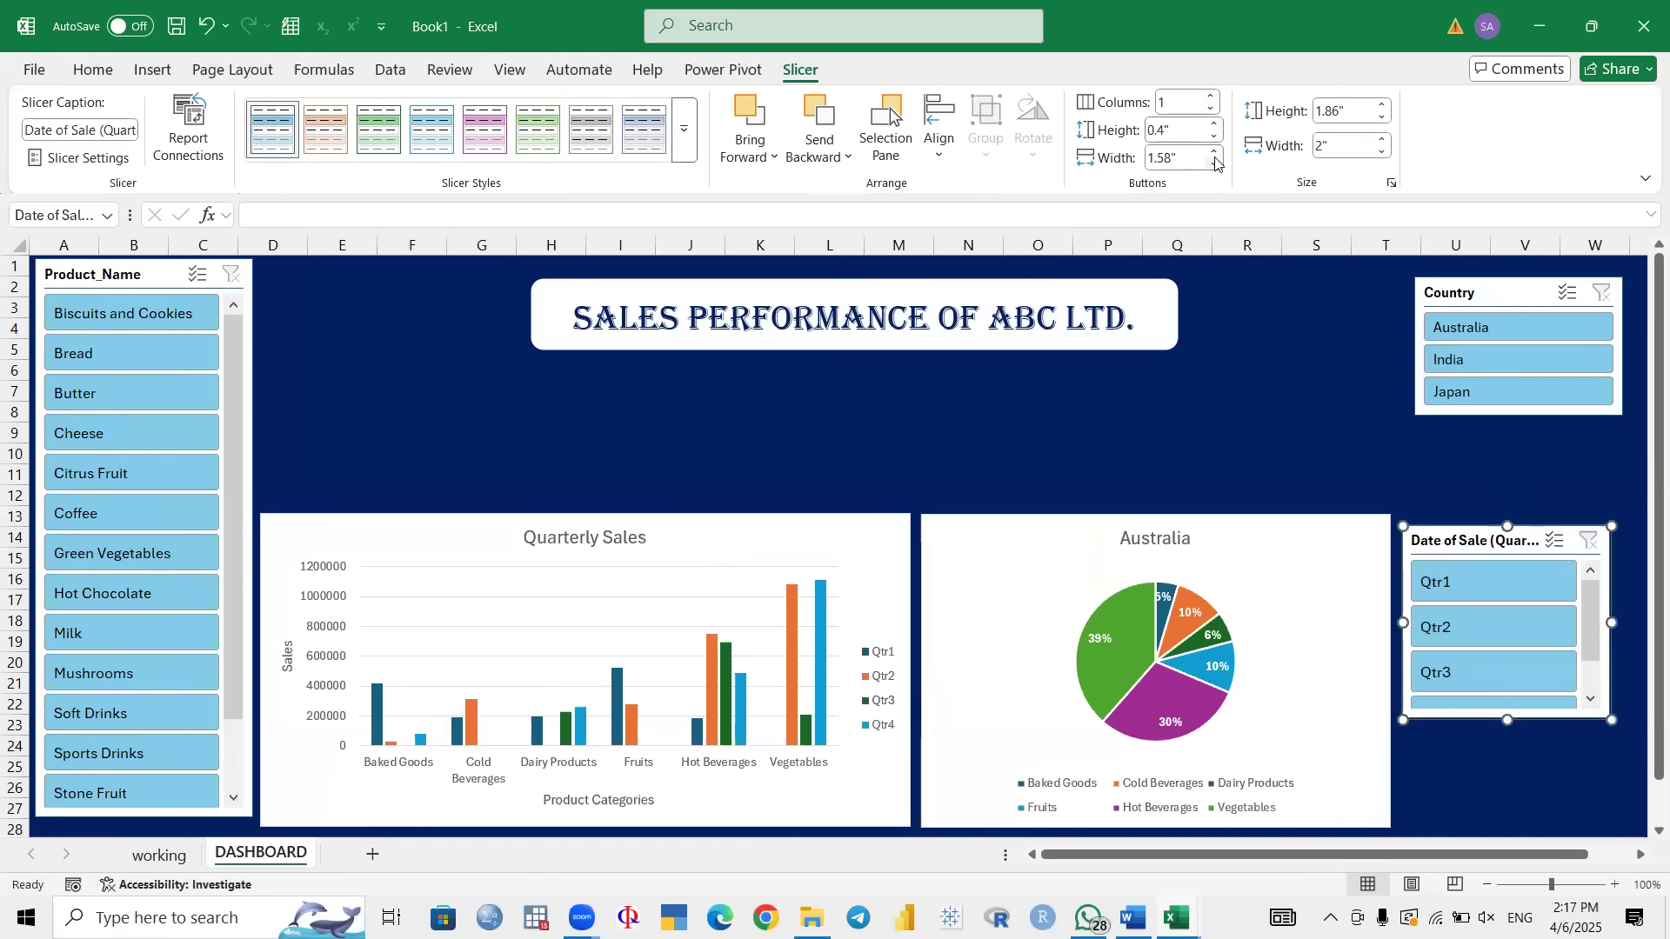
pyautogui.click(1215, 150)
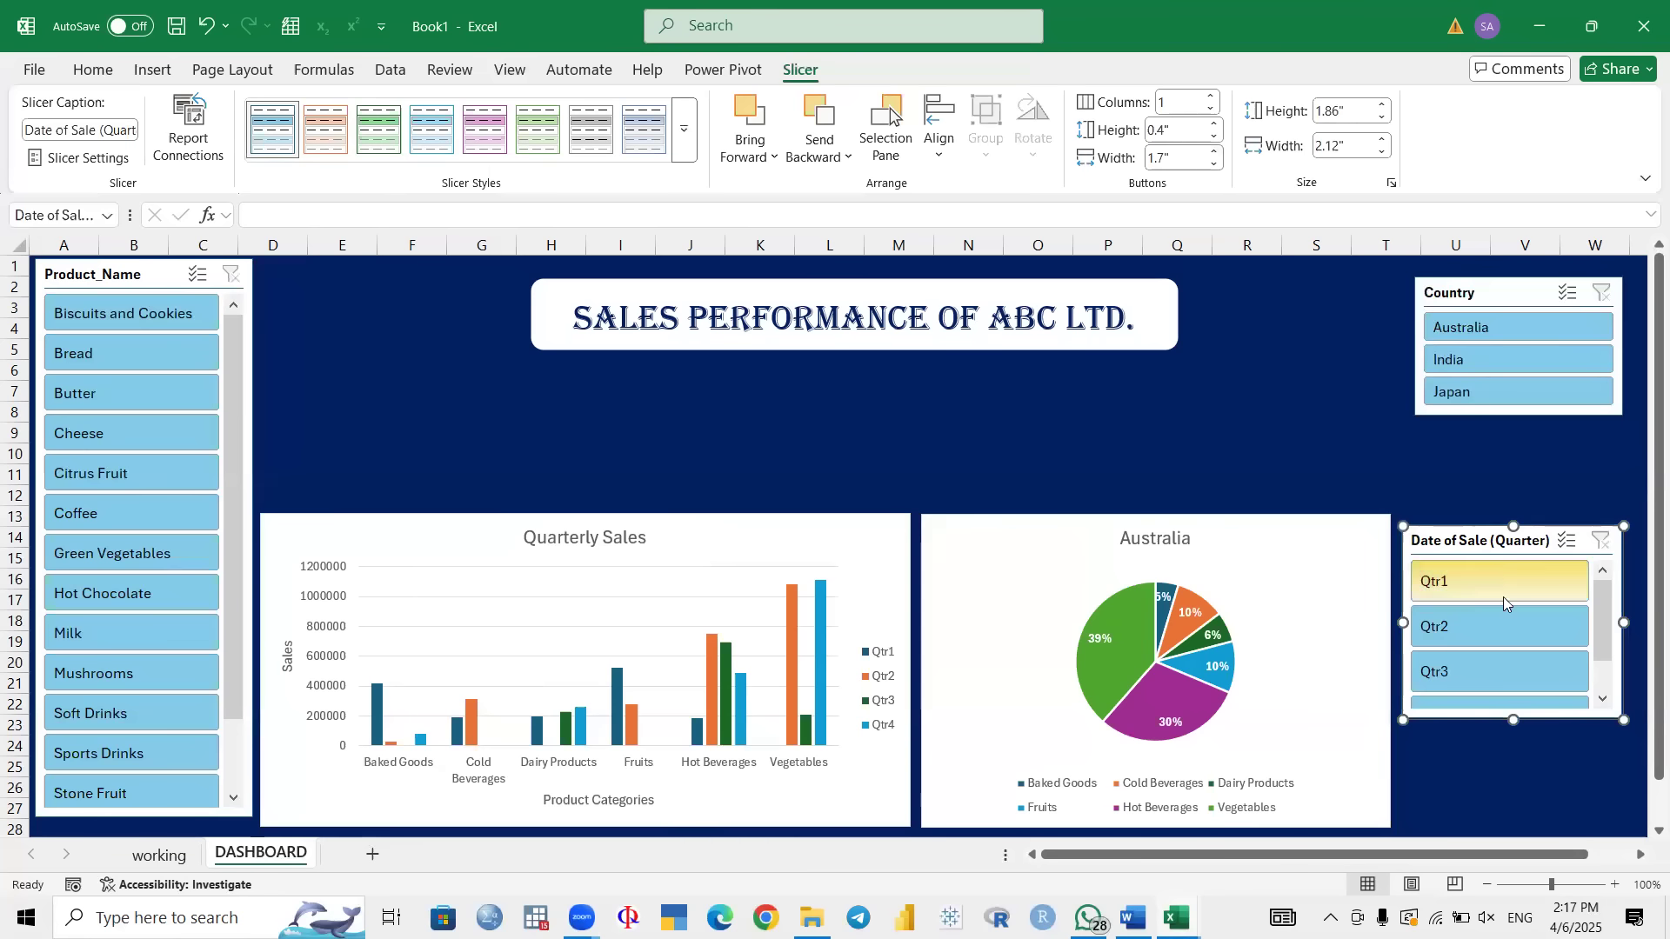
# Step: Resize the Date of Sale (Quarter) slicer to about 2.29" tall, extending down to row 27 and starting near row 15
pyautogui.moveTo(1523, 744); pyautogui.dragTo(1515, 724)
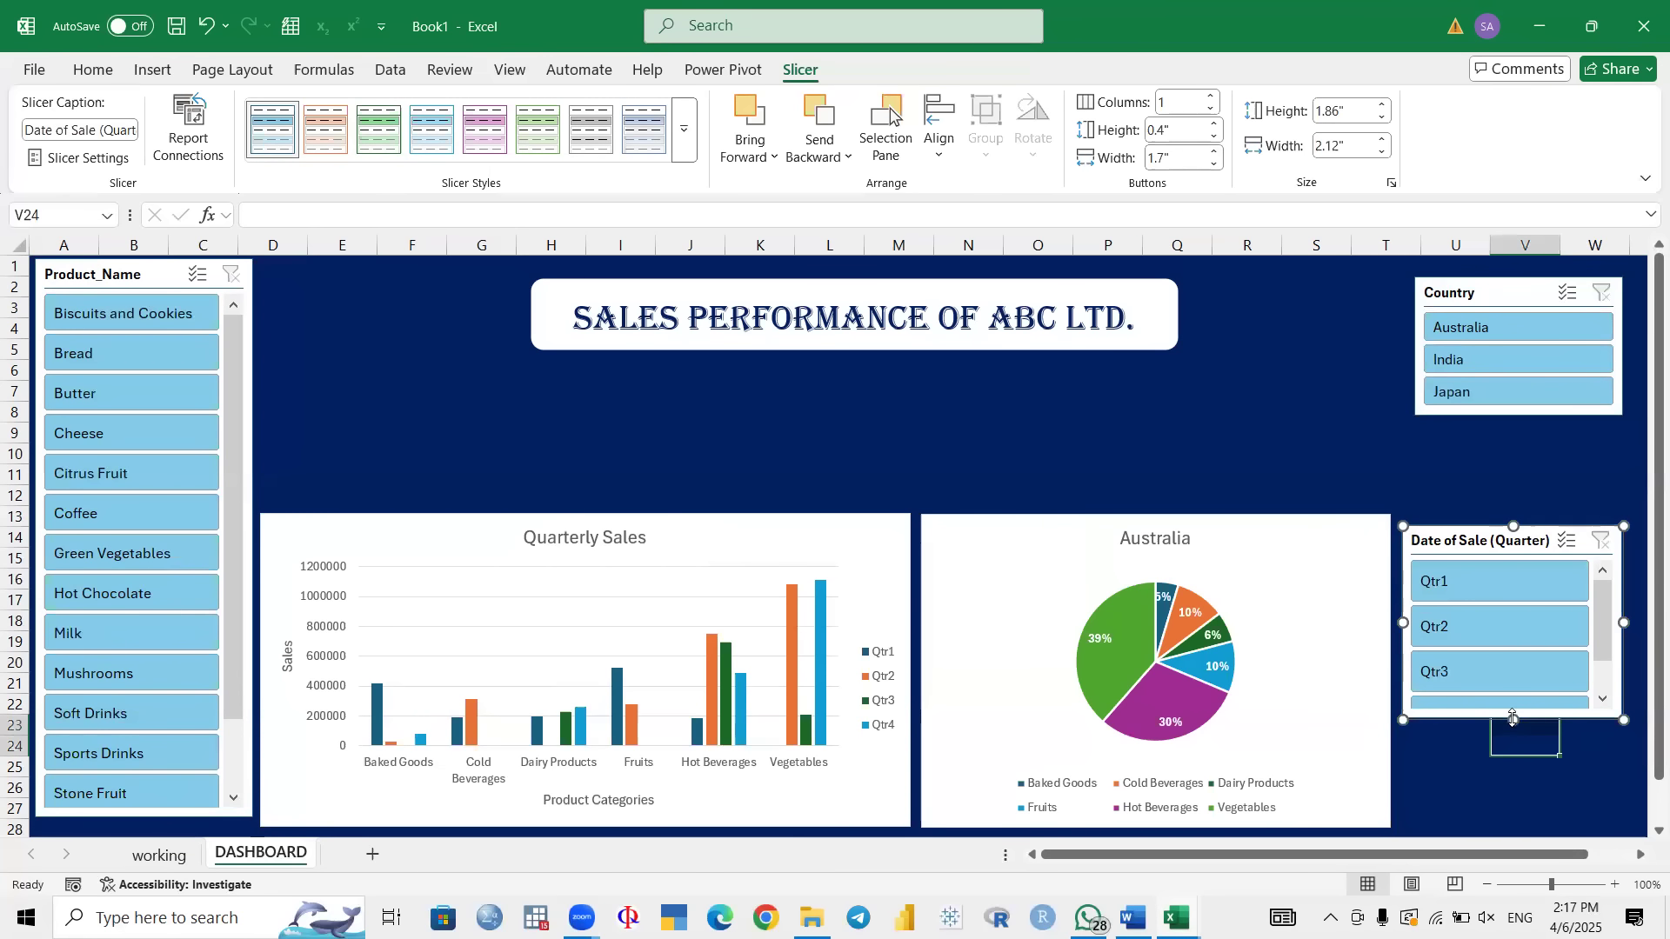
pyautogui.click(1538, 716)
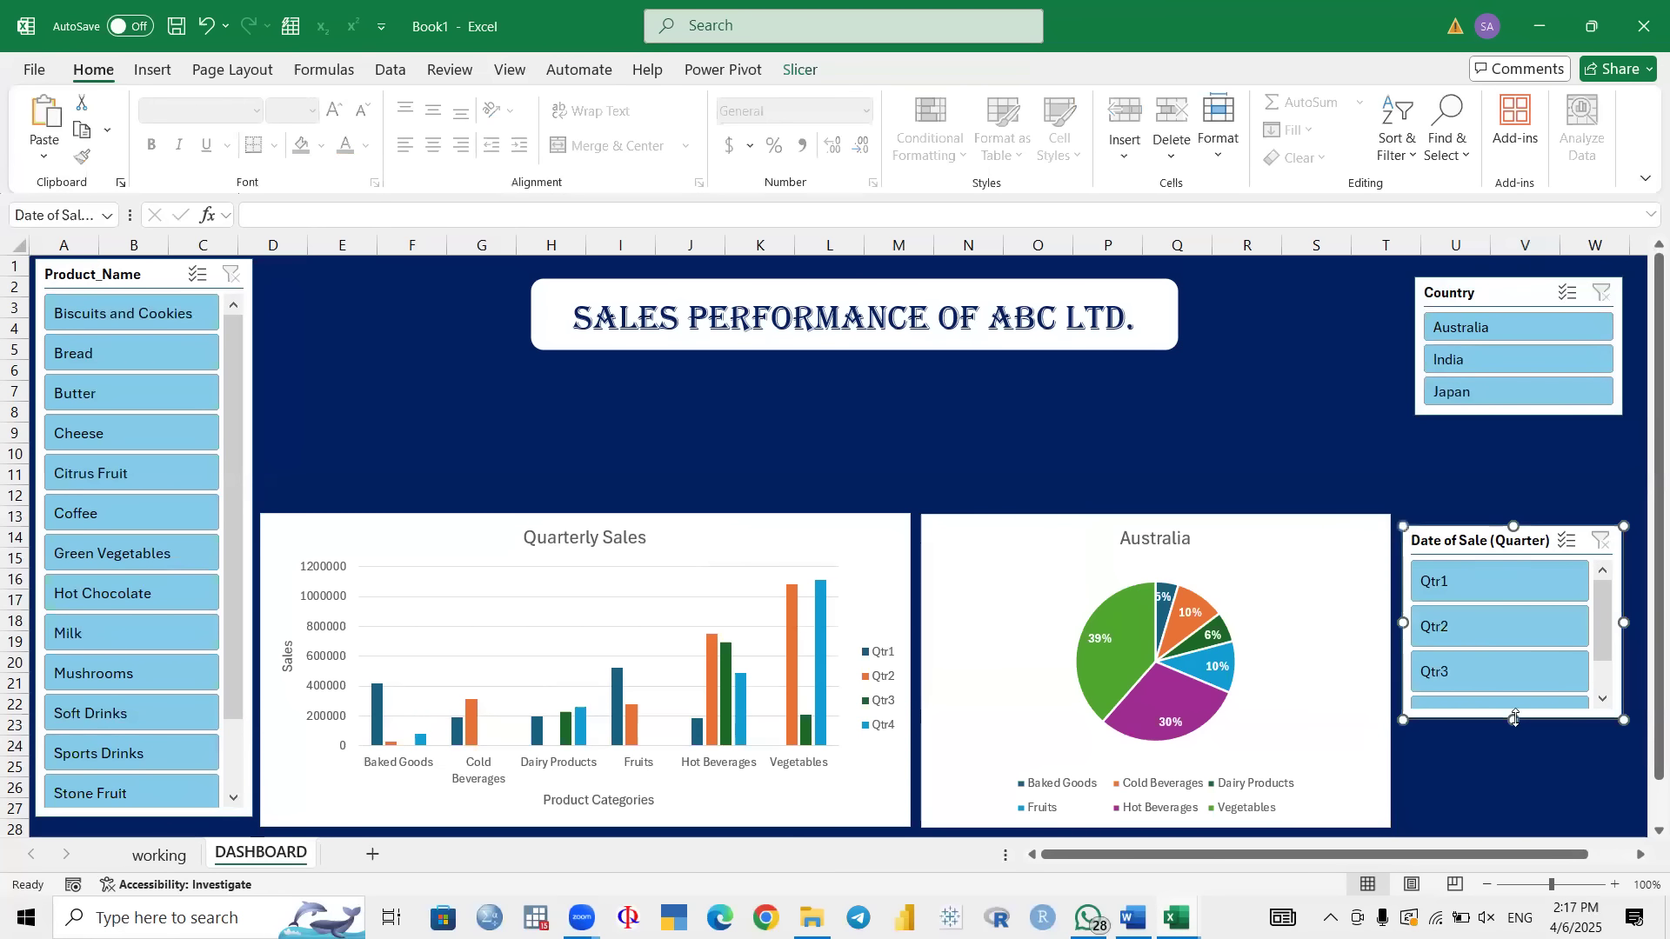
pyautogui.moveTo(1515, 718); pyautogui.dragTo(1527, 807)
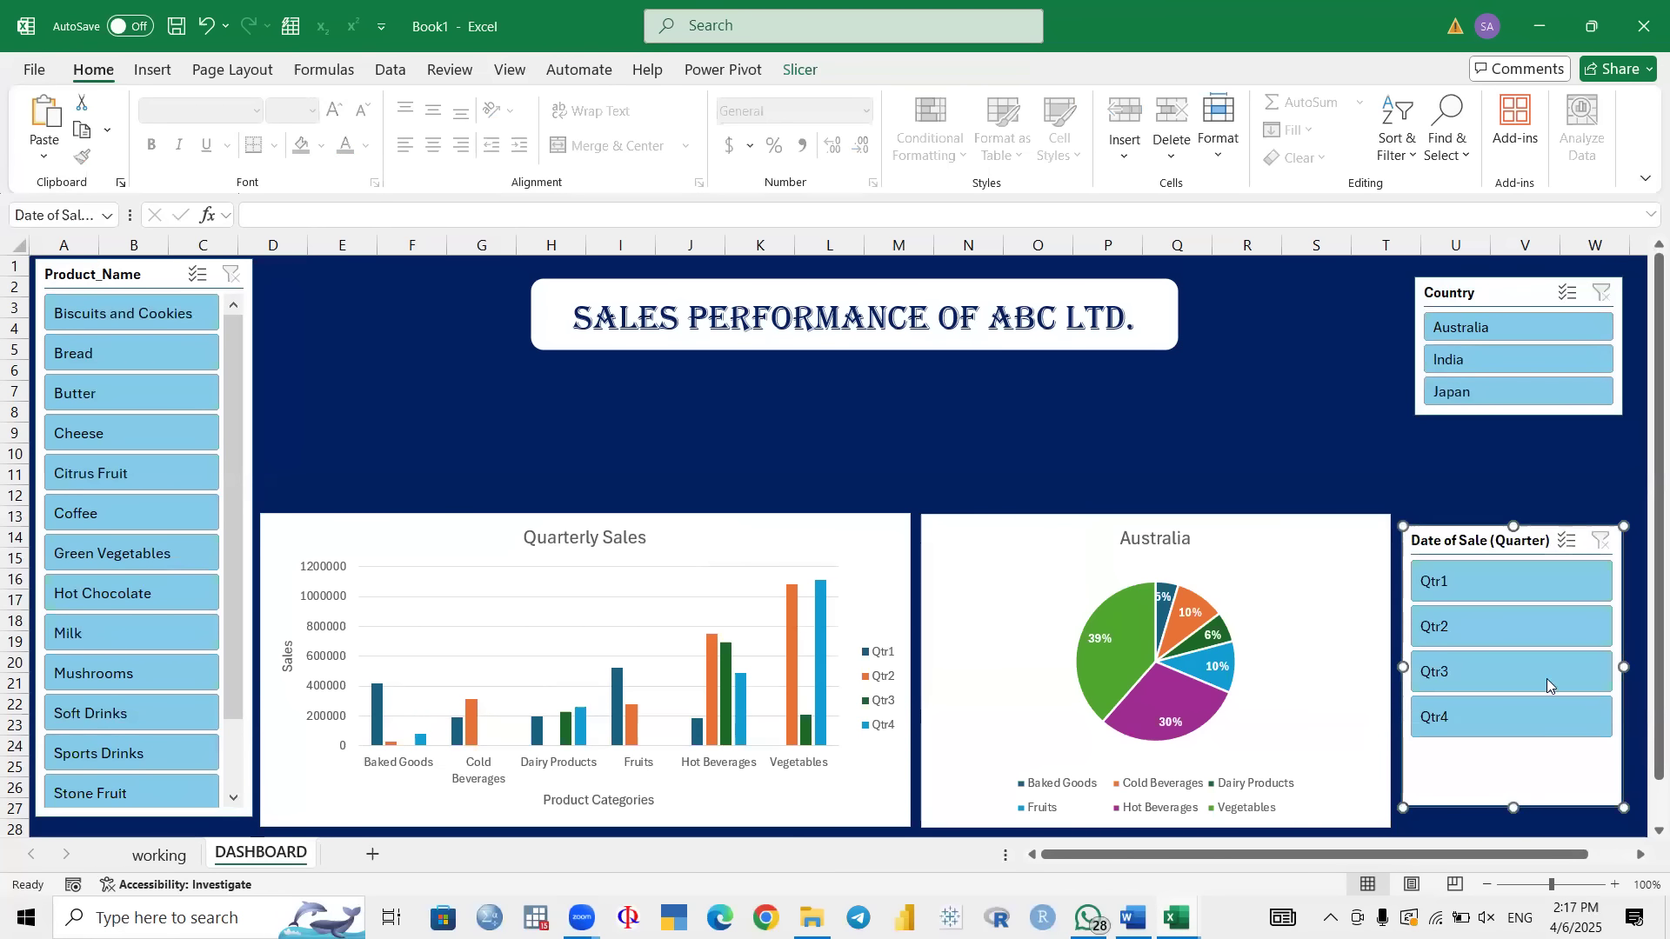
pyautogui.moveTo(1511, 540); pyautogui.dragTo(1512, 567)
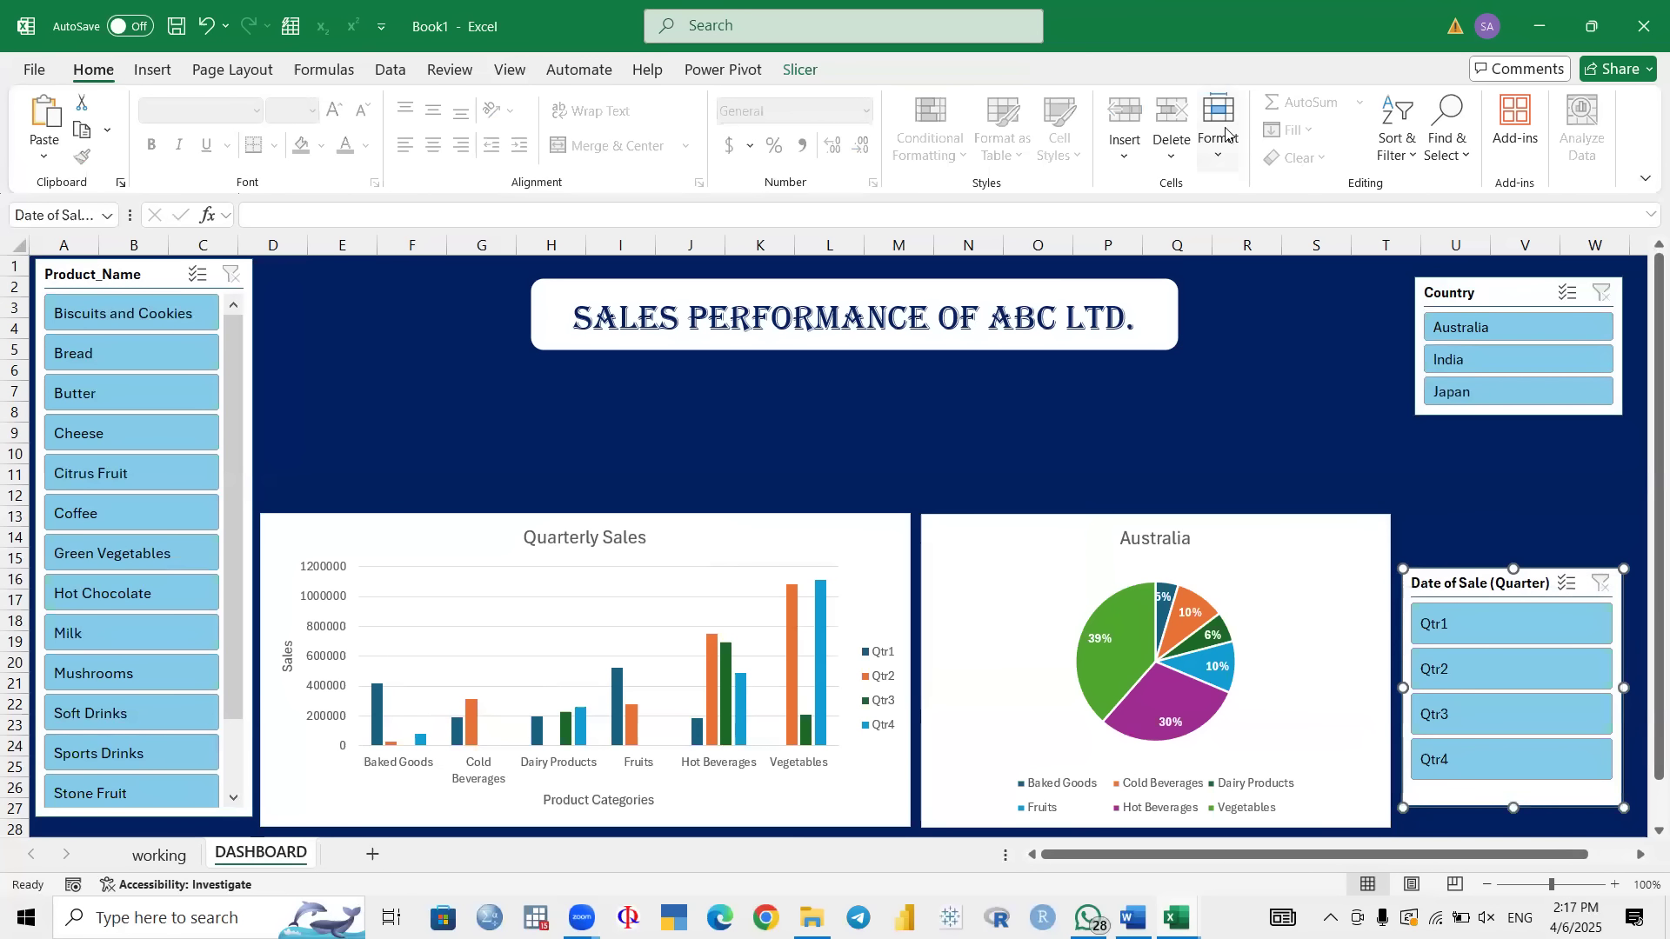
# Step: Set the Date of Sale (Quarter) slicer's button height to 0.5", then lengthen it to about 2.56" and align it under the Country slicer
pyautogui.click(798, 69)
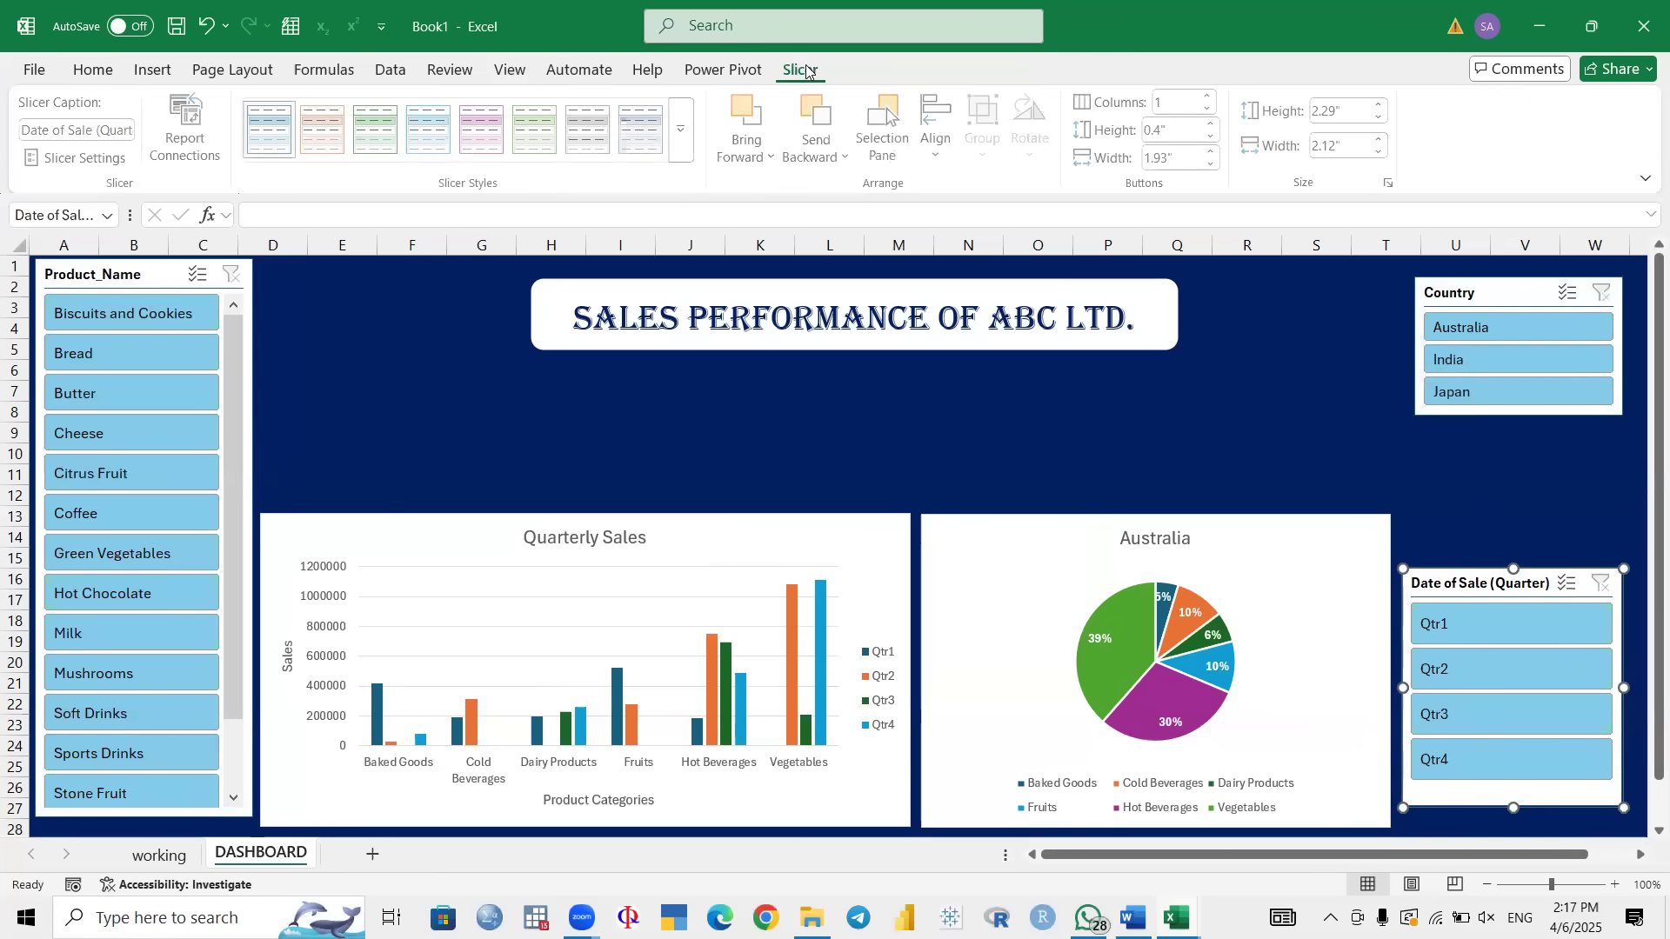
pyautogui.click(1215, 123)
pyautogui.moveTo(1513, 569); pyautogui.dragTo(1514, 541)
pyautogui.moveTo(1467, 575); pyautogui.dragTo(1480, 594)
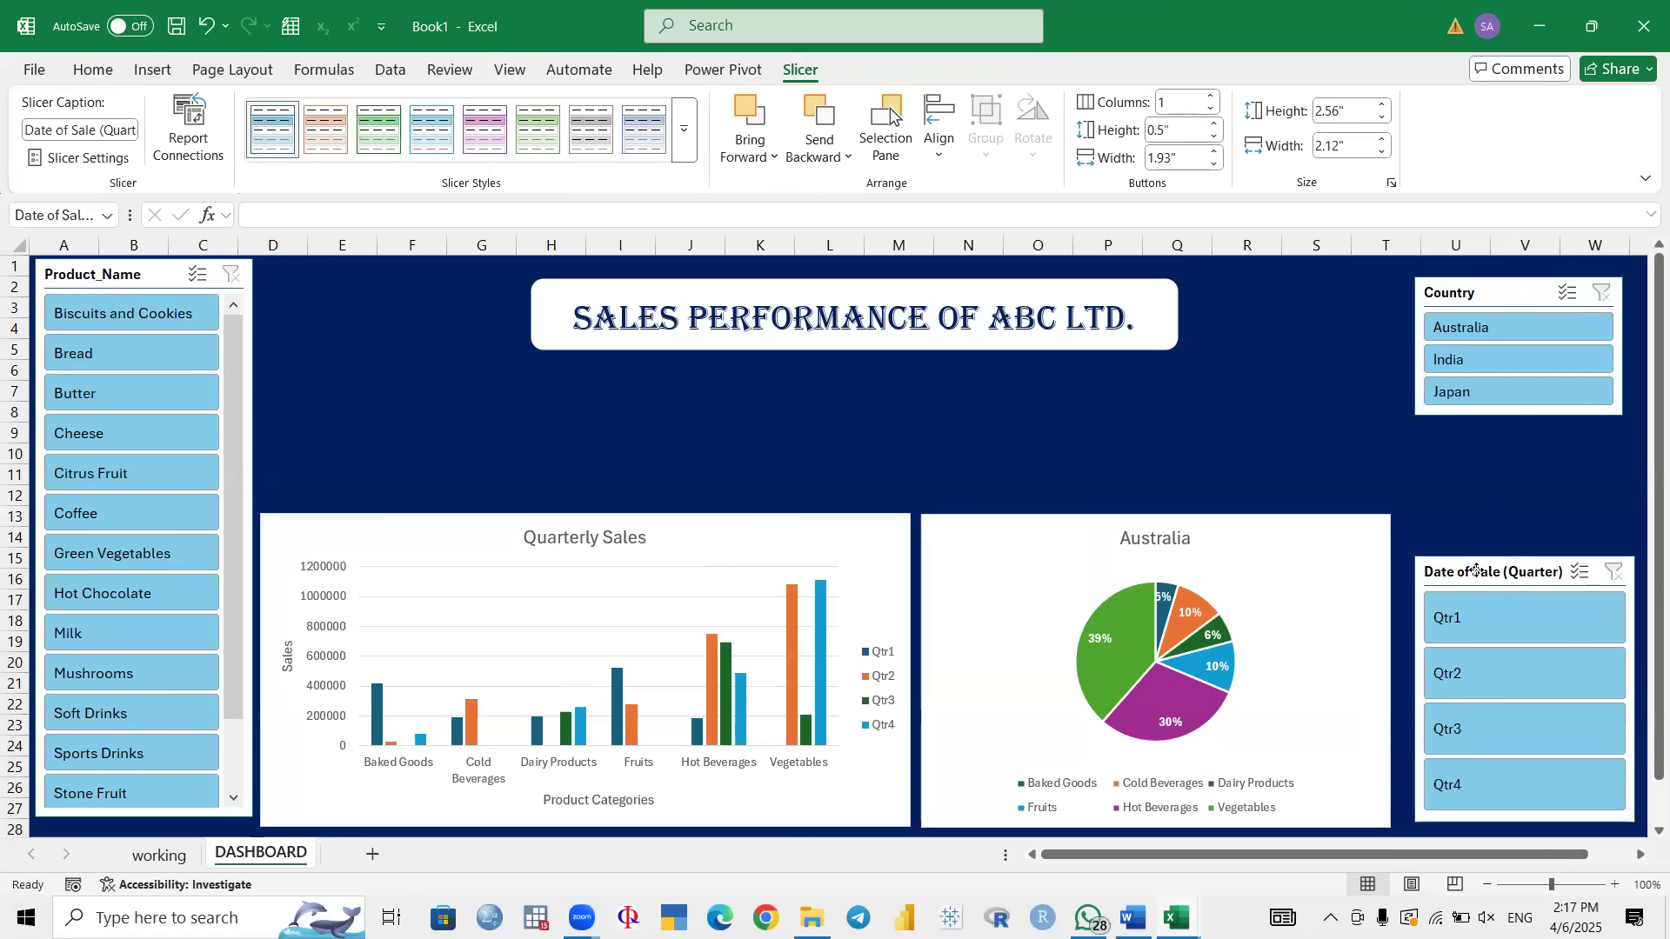
# Step: Set the Country slicer's button height to 0.4" and its button width to 1.7"
pyautogui.click(1455, 289)
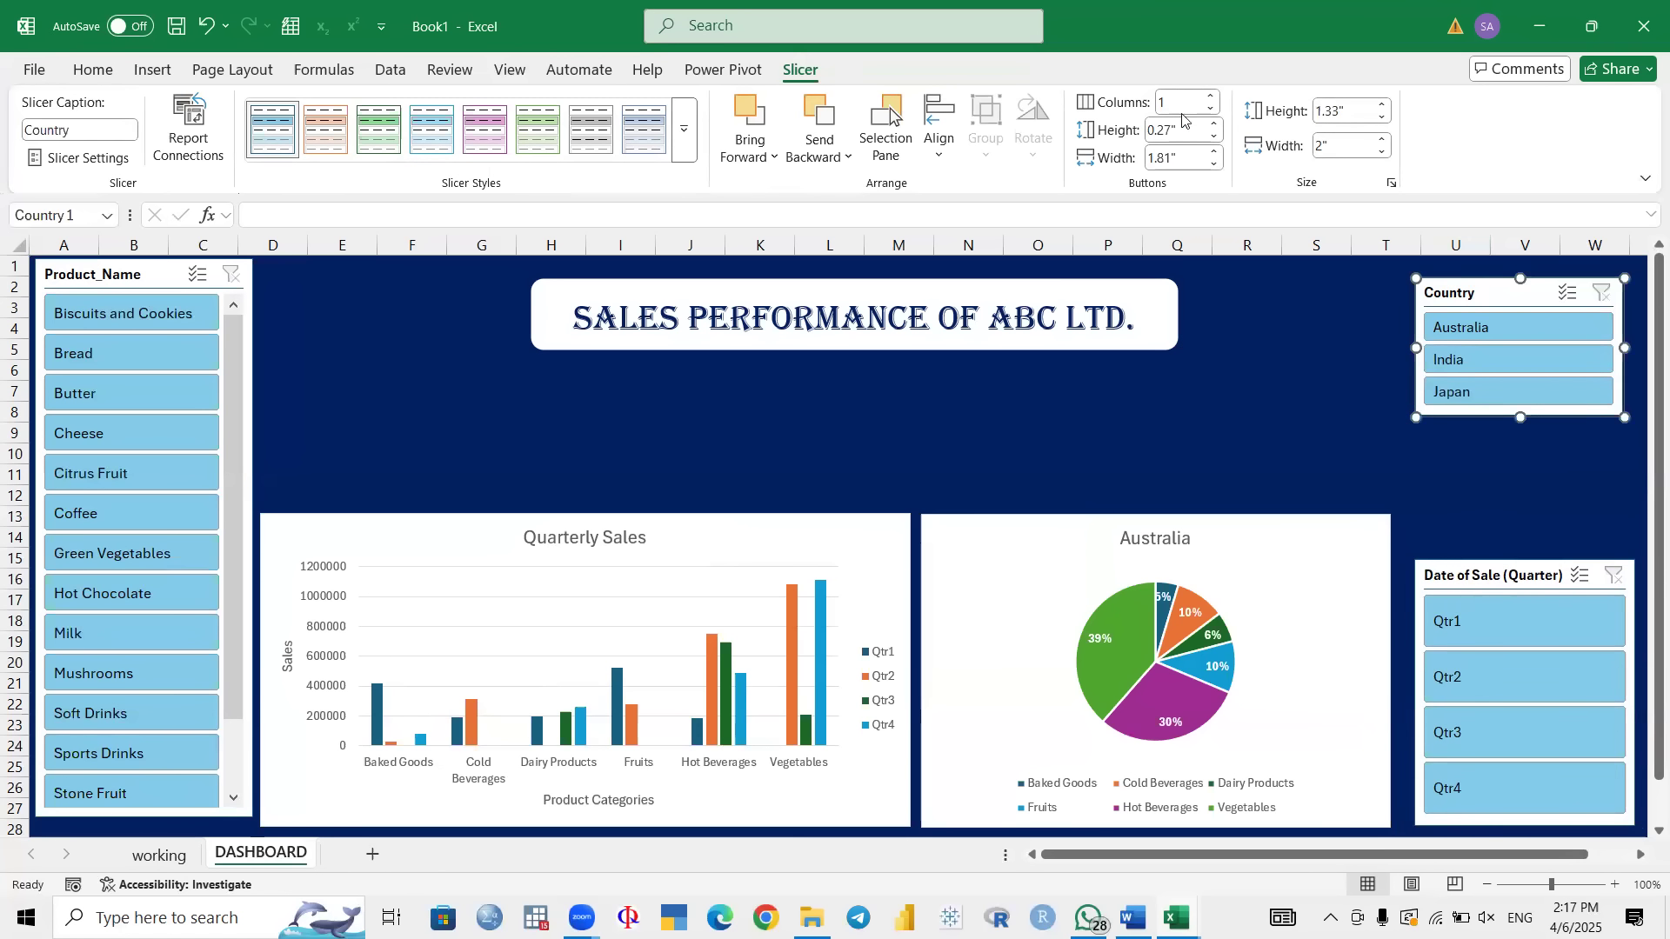
pyautogui.click(1214, 123)
pyautogui.click(1214, 123)
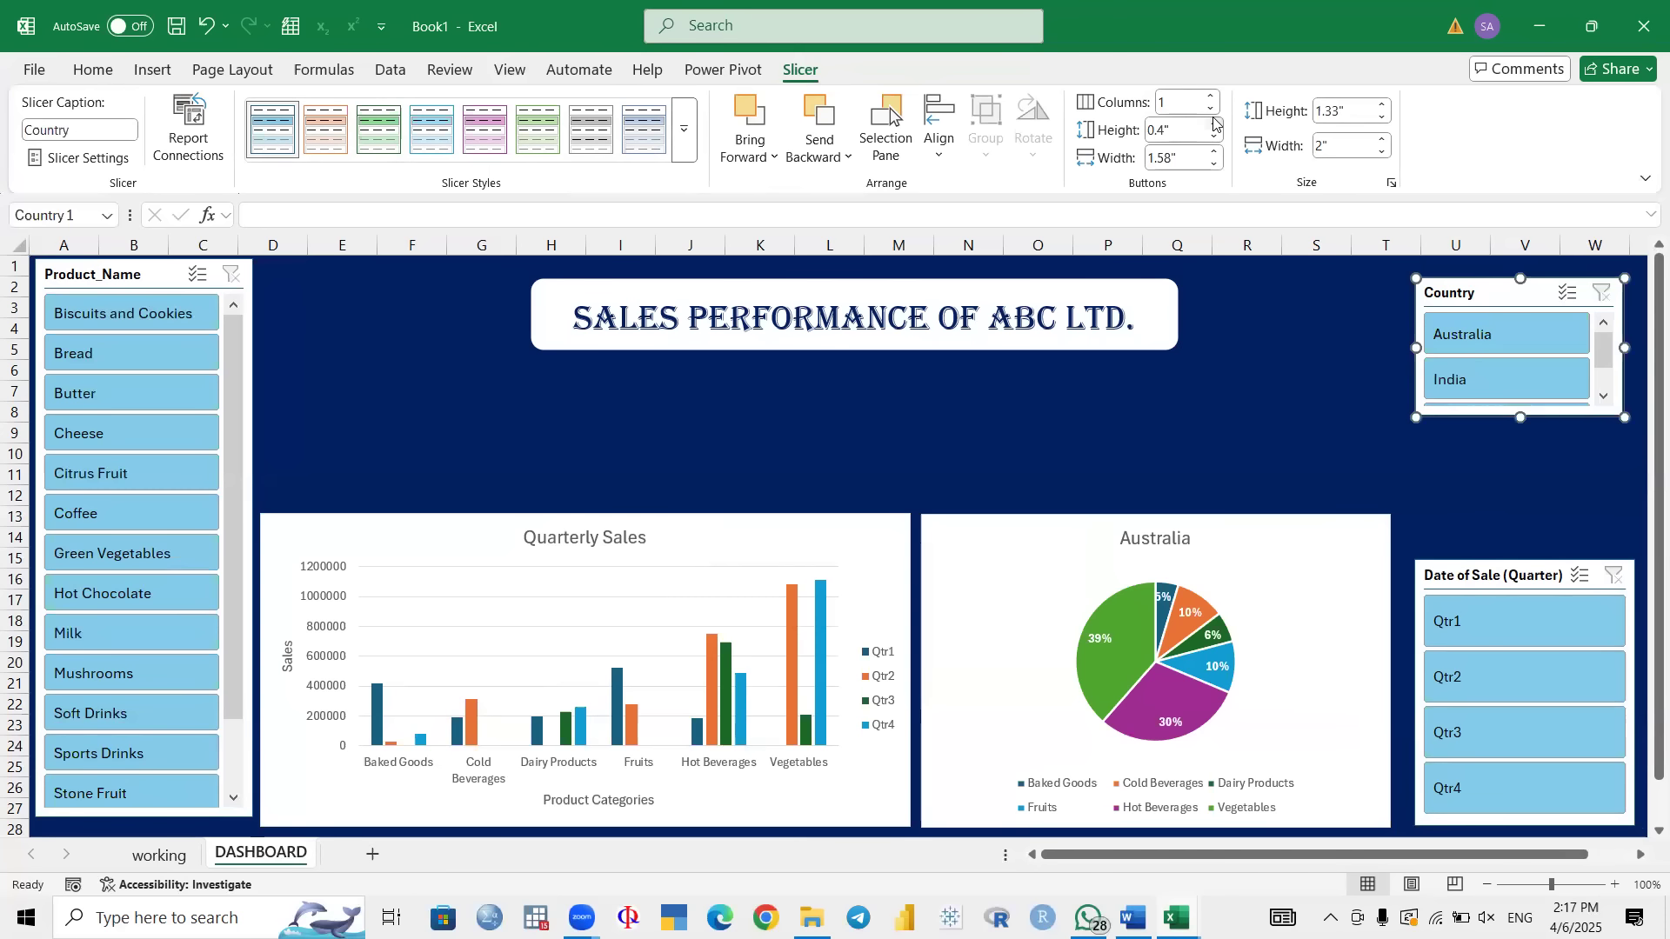
pyautogui.click(1214, 153)
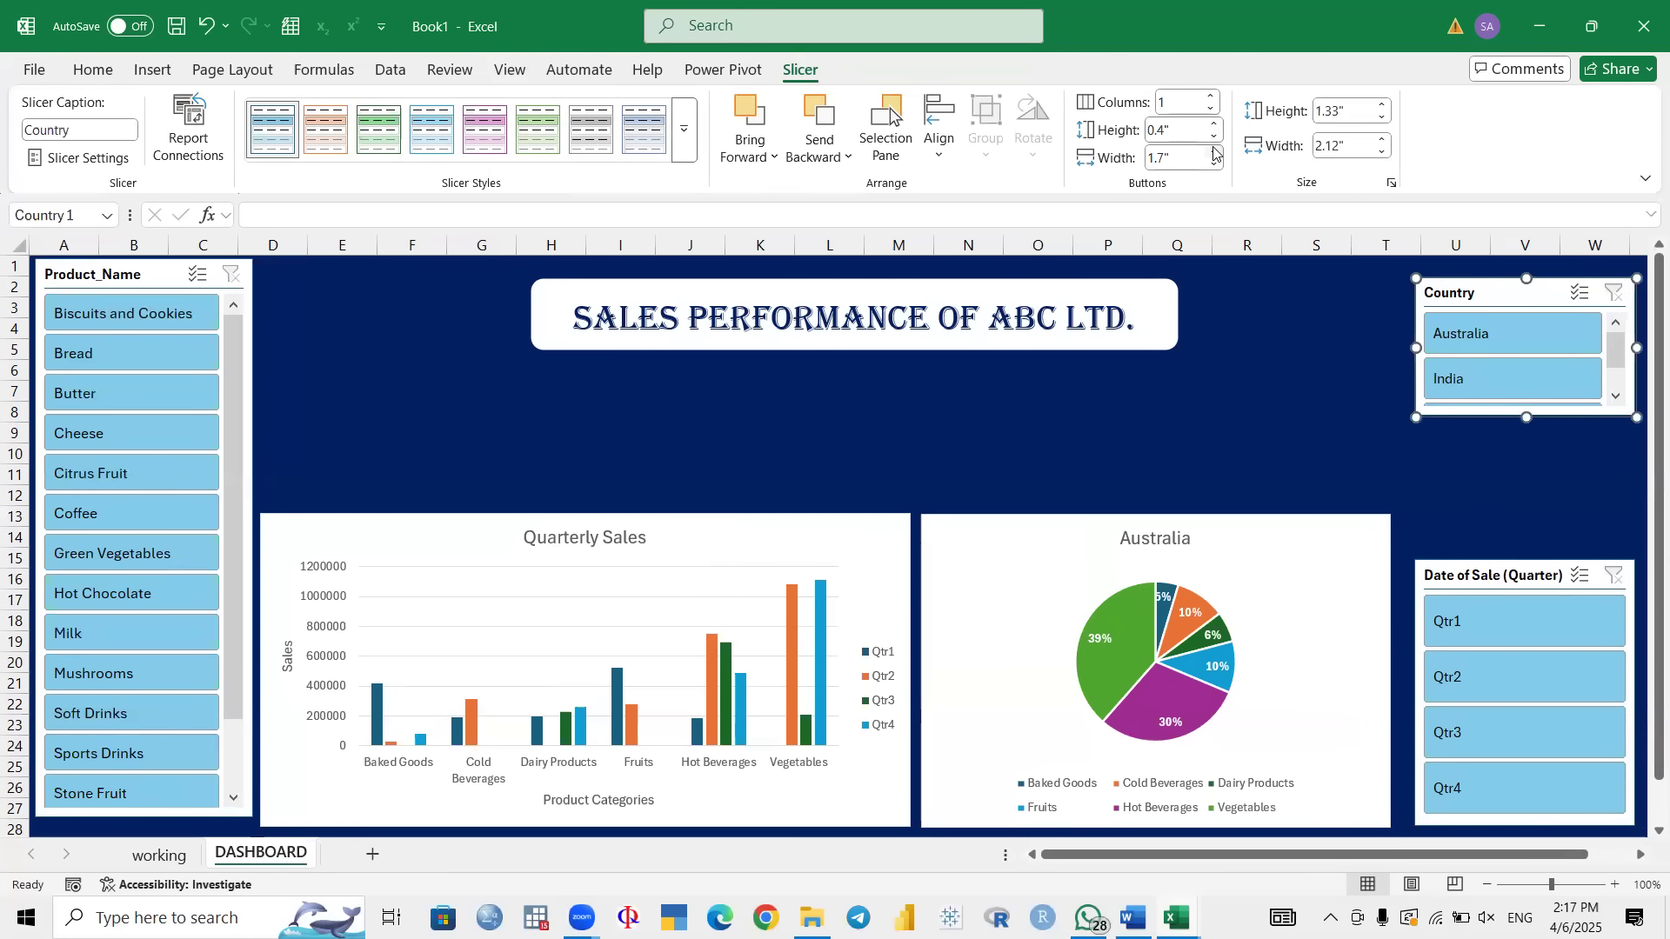
# Step: Lengthen the Country slicer to about 1.72" and move it down to sit directly above the Date of Sale (Quarter) slicer
pyautogui.moveTo(1526, 416); pyautogui.dragTo(1527, 494)
pyautogui.moveTo(1502, 295); pyautogui.dragTo(1526, 355)
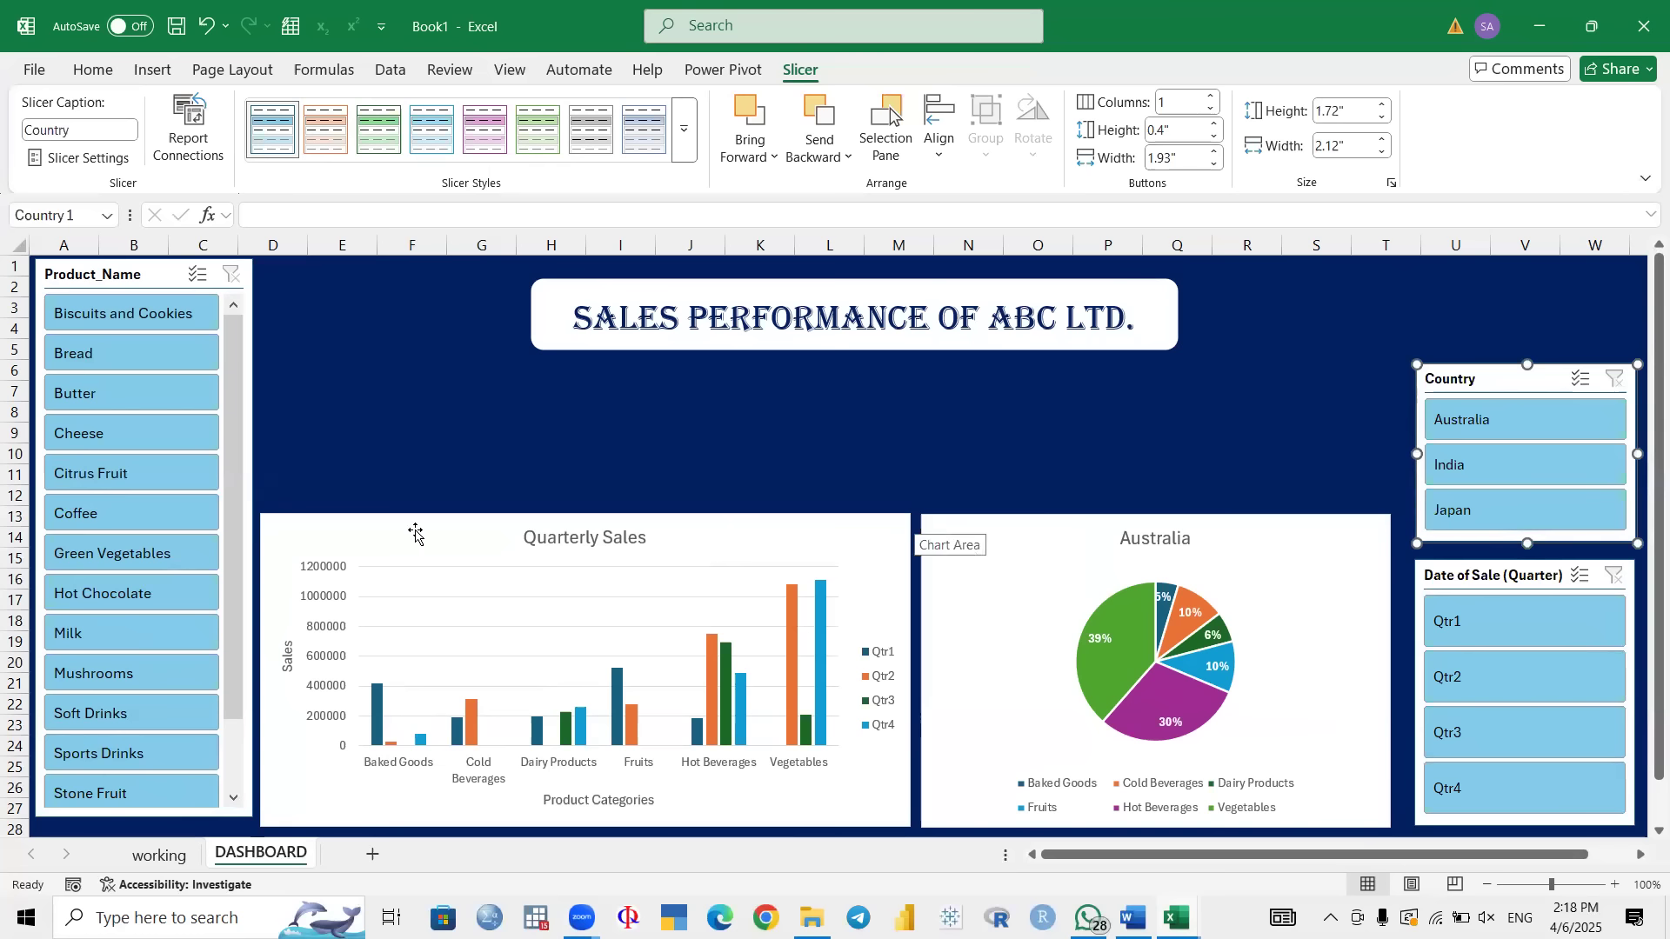
# Step: Set the legend position of the Australia pie chart to Right
pyautogui.click(1026, 561)
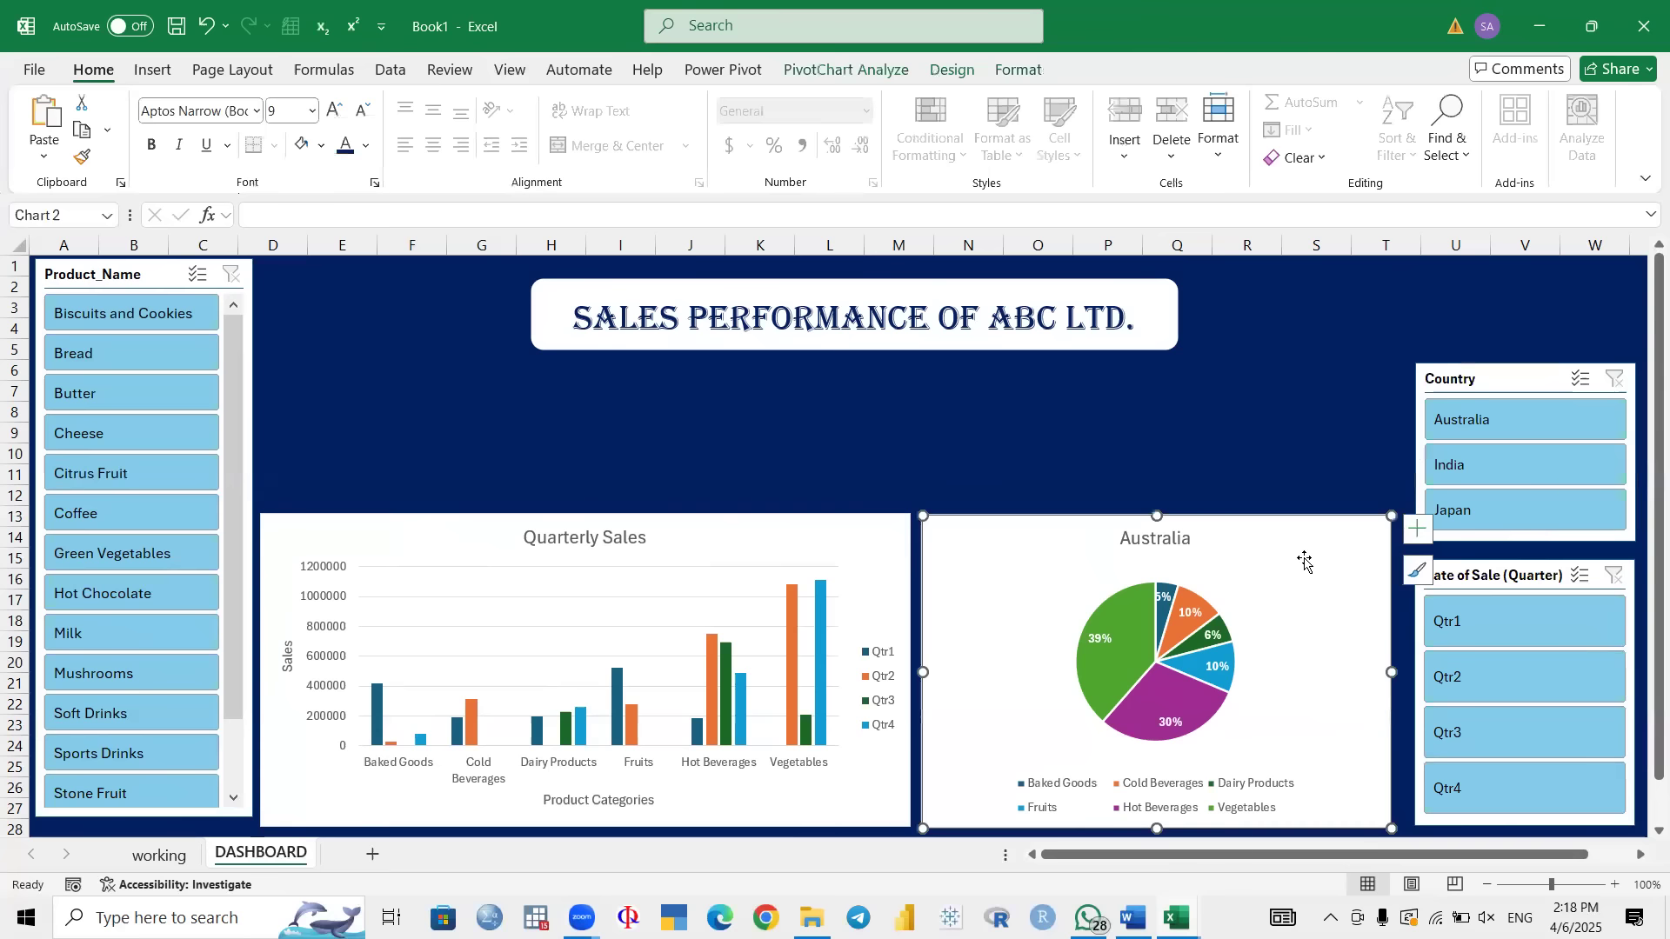
pyautogui.click(1406, 532)
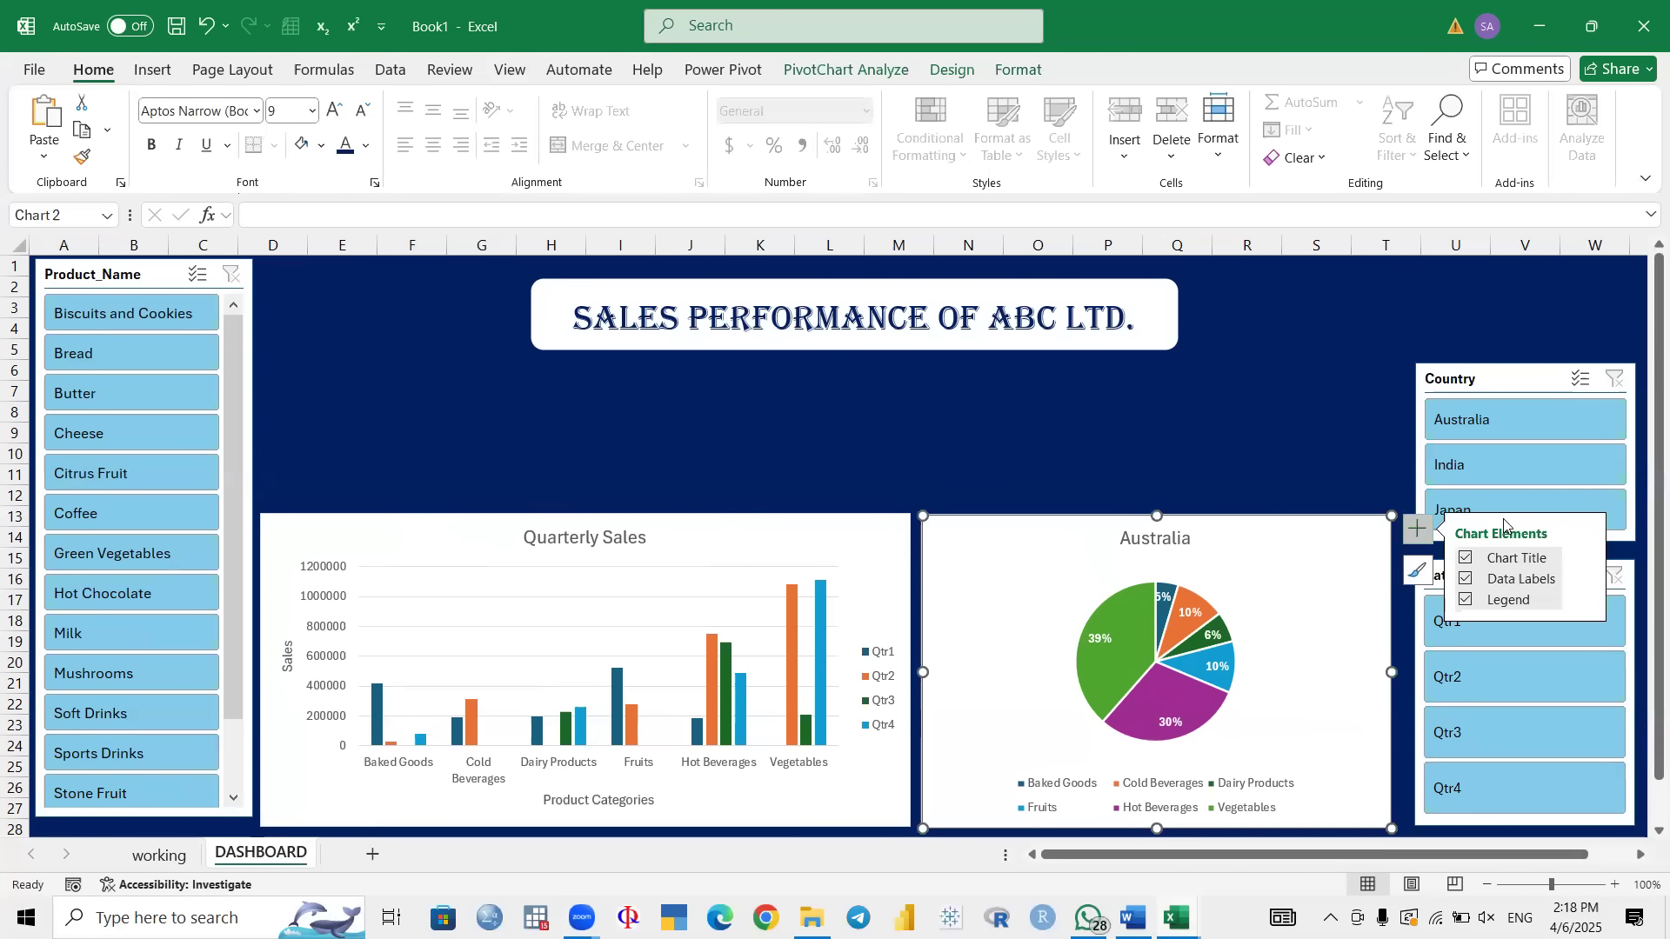
pyautogui.click(1583, 600)
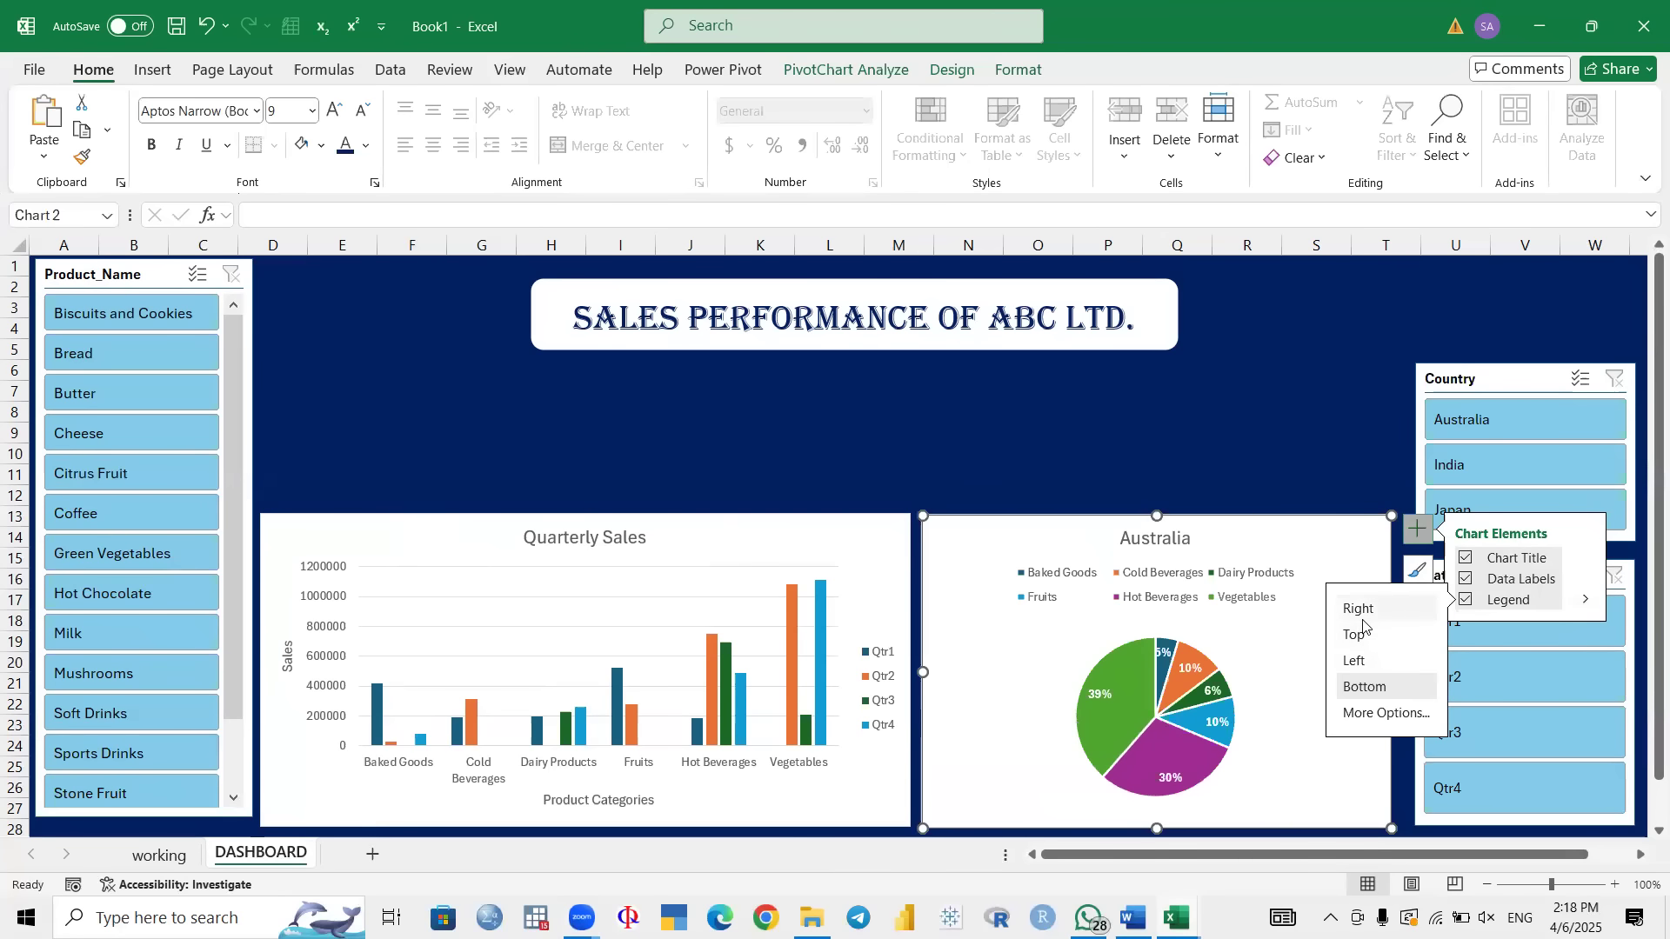
pyautogui.click(1268, 412)
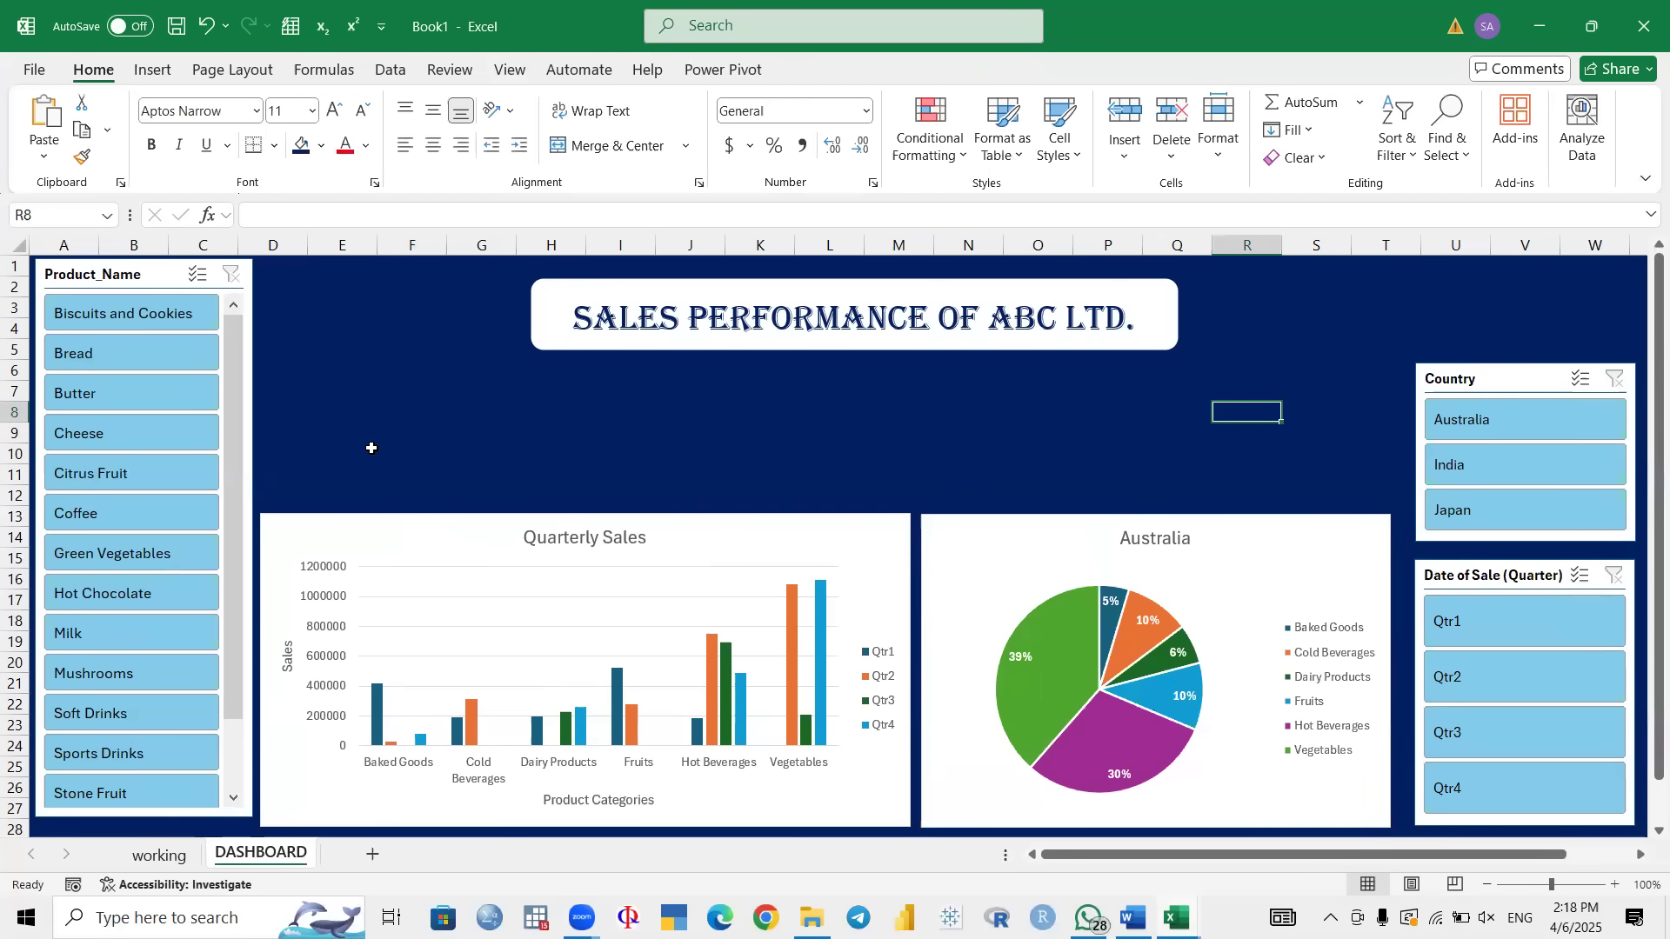
# Step: Check the key performance indicators on the working sheet, then draw an oval about 1.14" by 2.78" above the Quarterly Sales chart on DASHBOARD
pyautogui.click(148, 854)
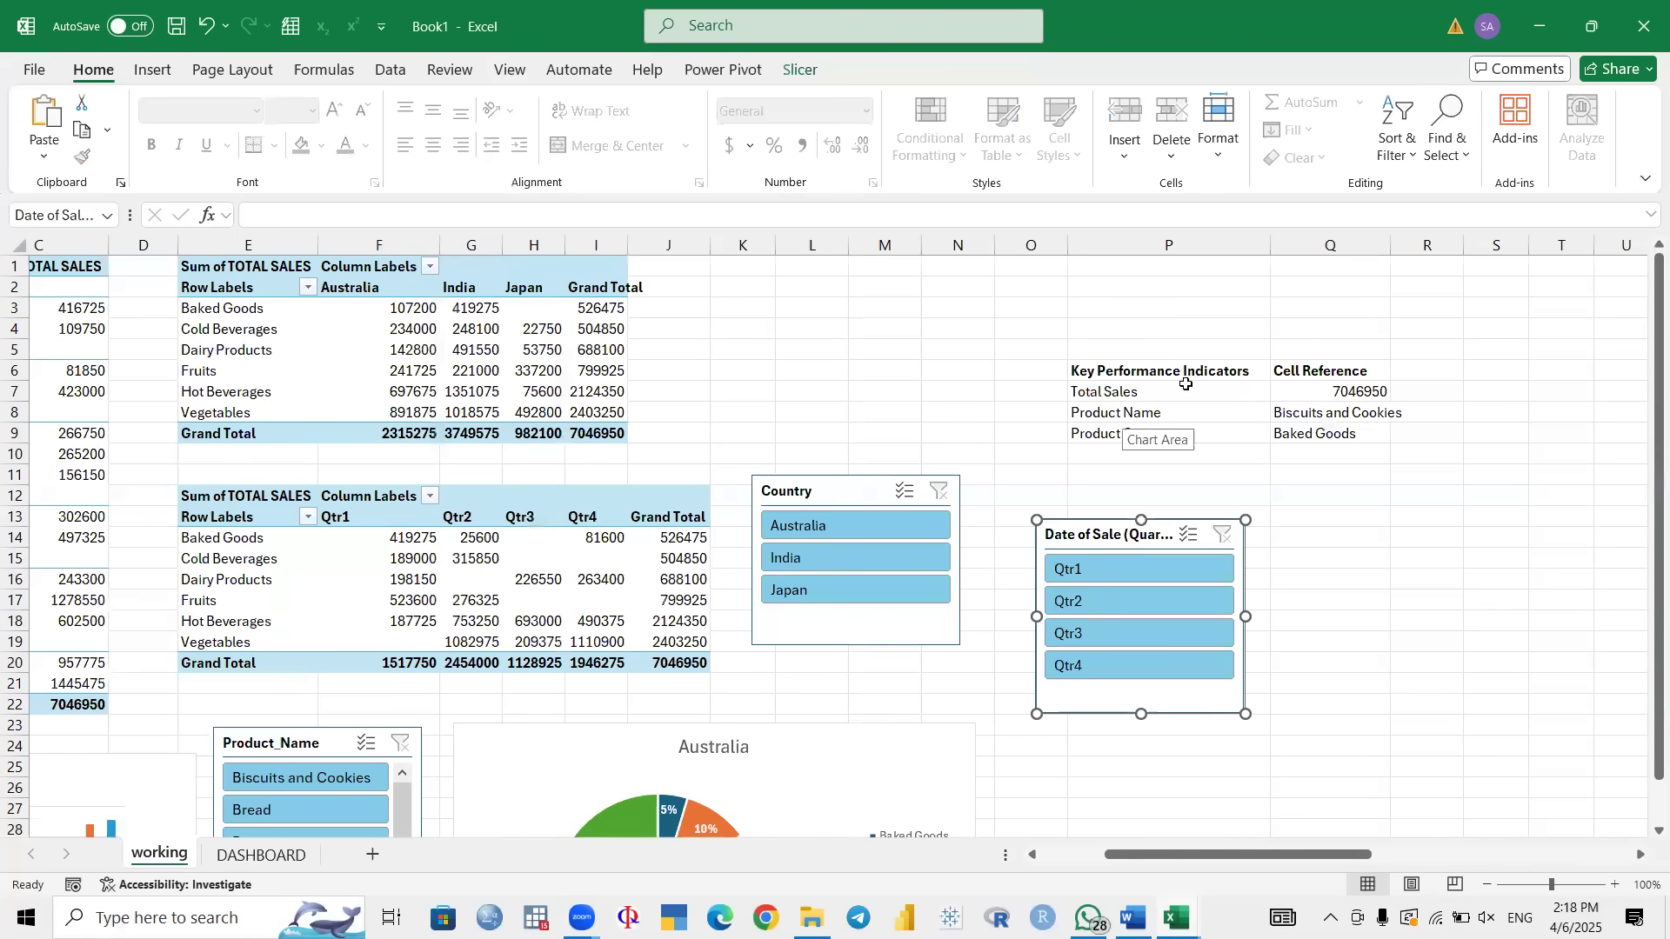
pyautogui.click(261, 854)
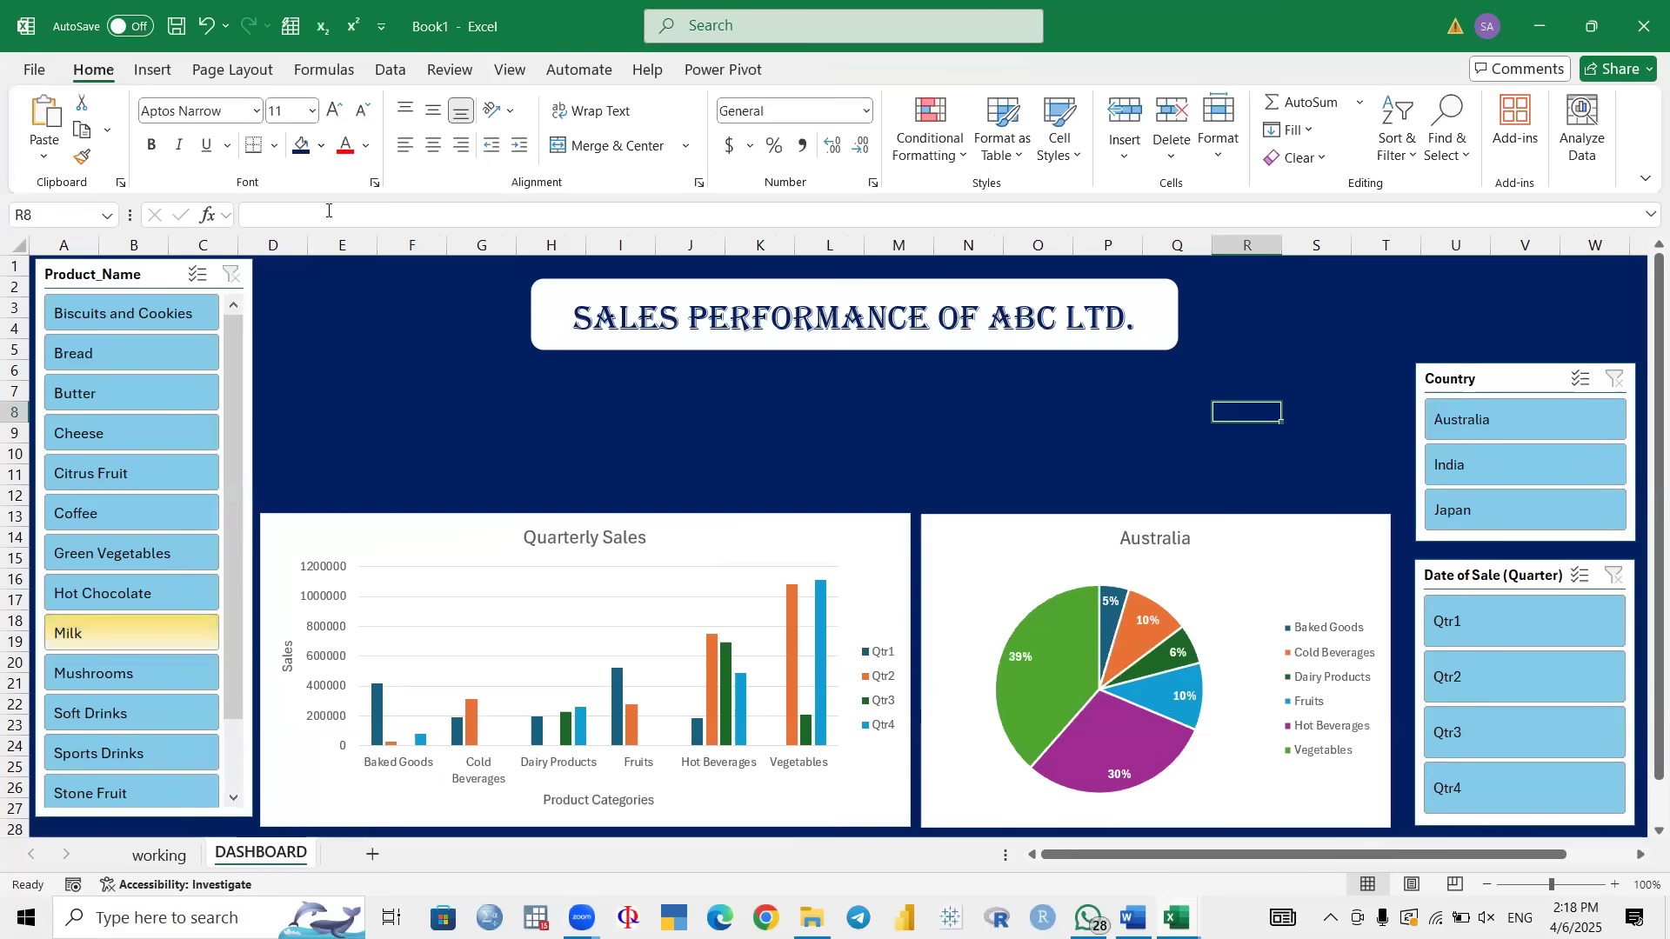
pyautogui.click(153, 70)
pyautogui.click(339, 130)
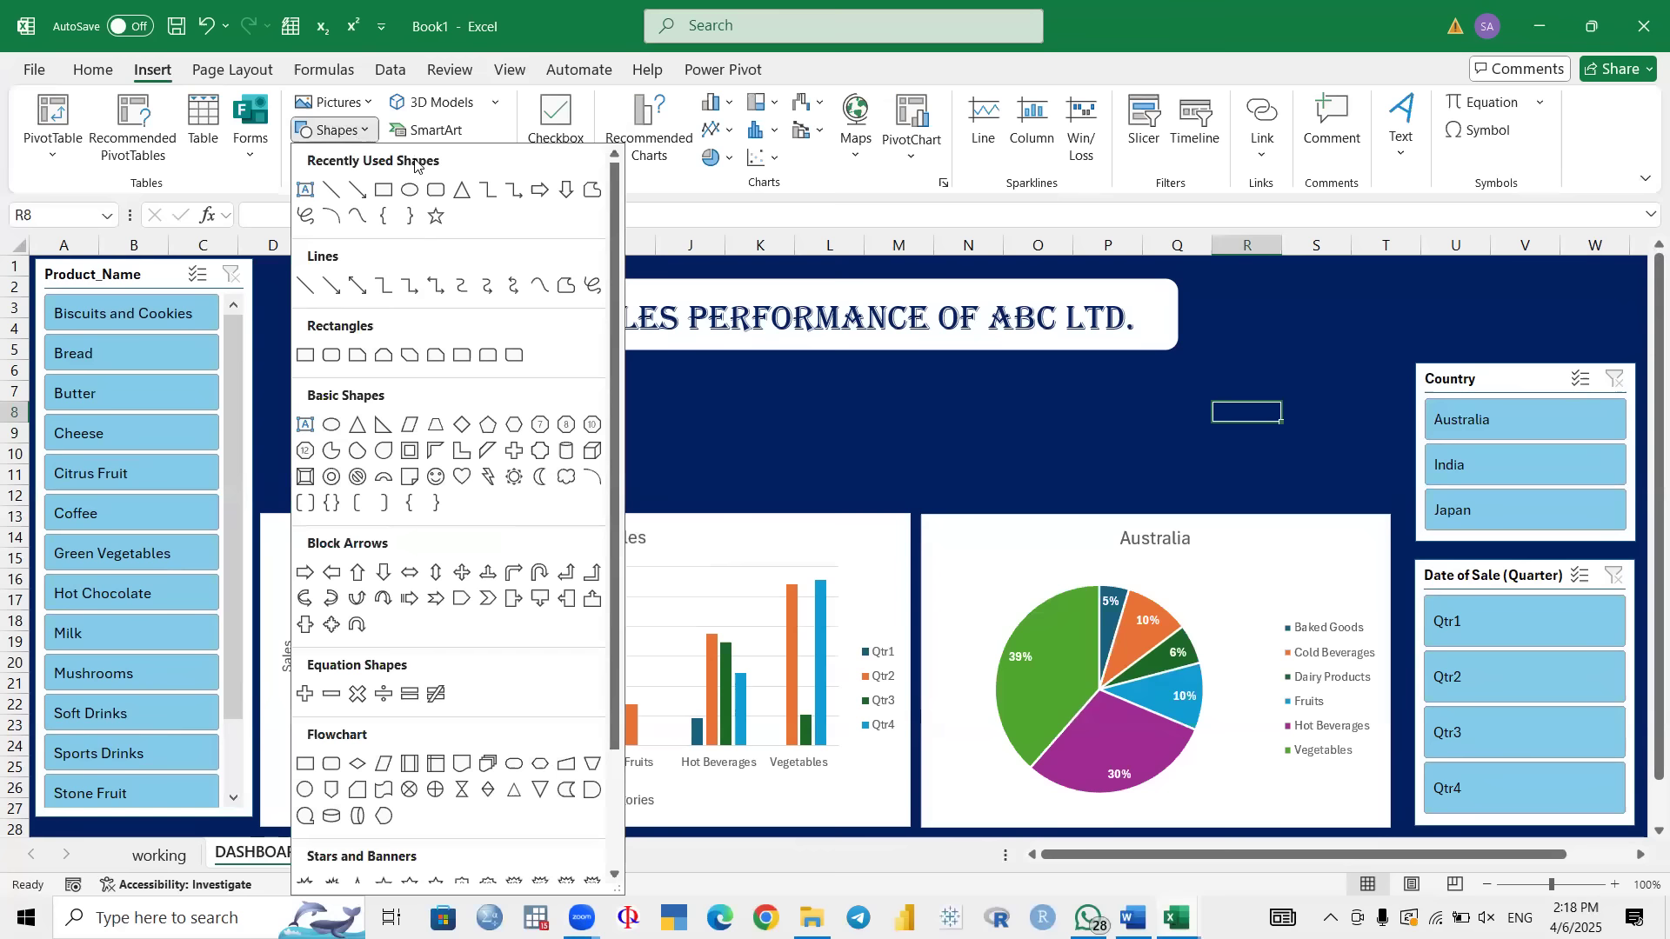
pyautogui.click(411, 193)
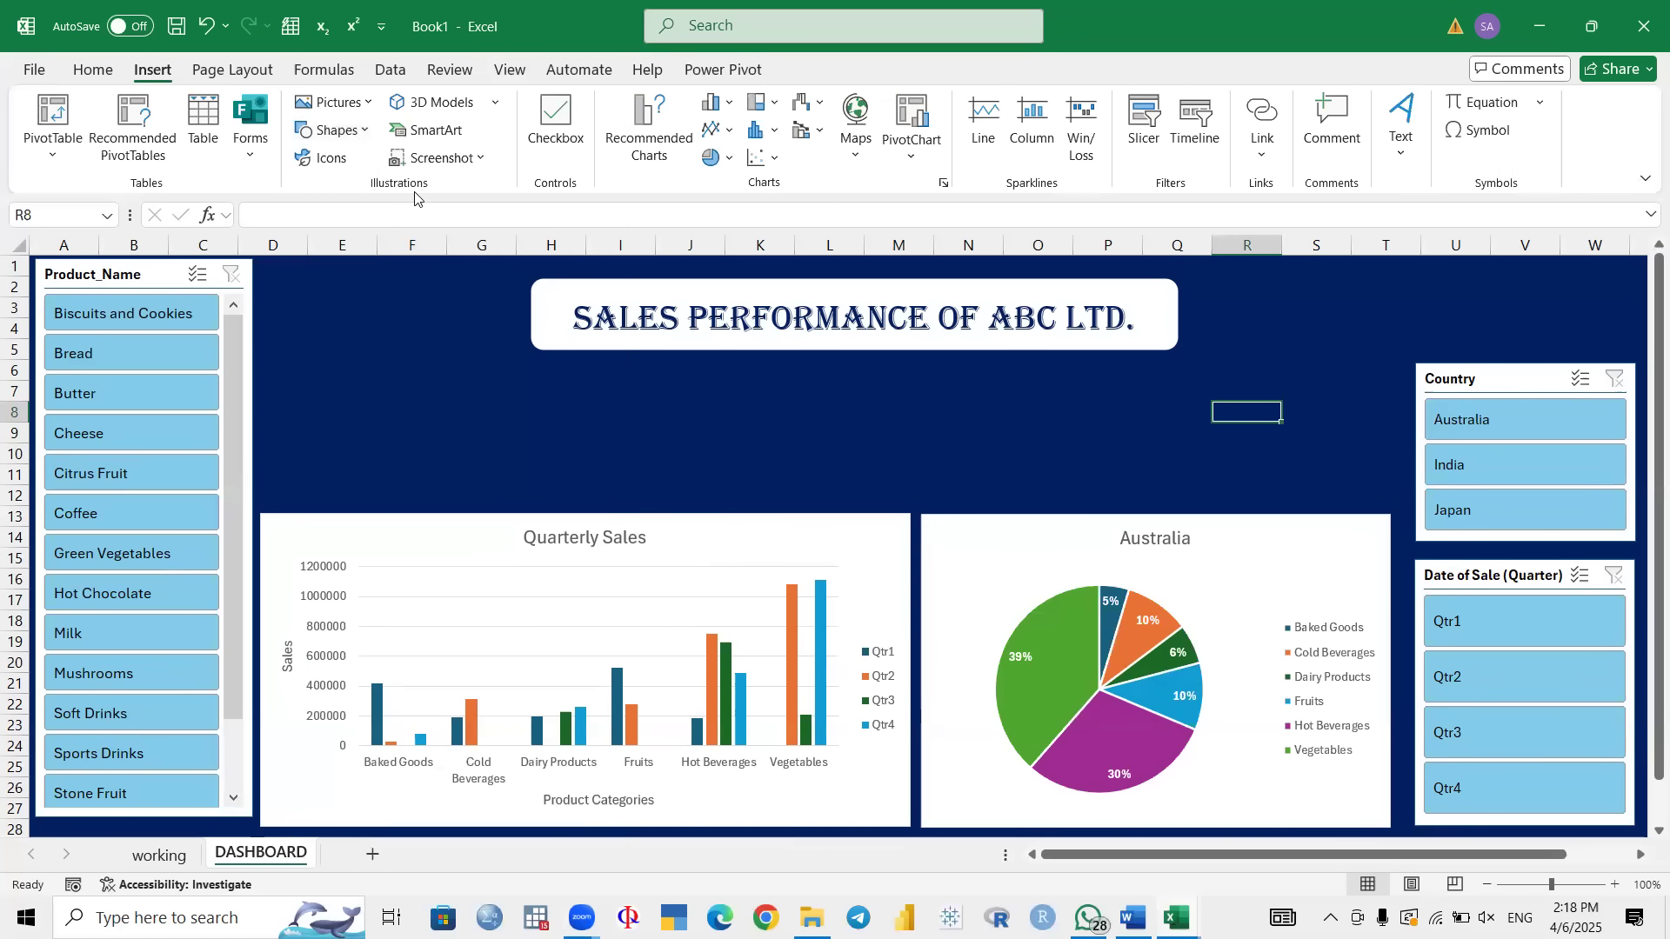
pyautogui.moveTo(305, 367); pyautogui.dragTo(595, 487)
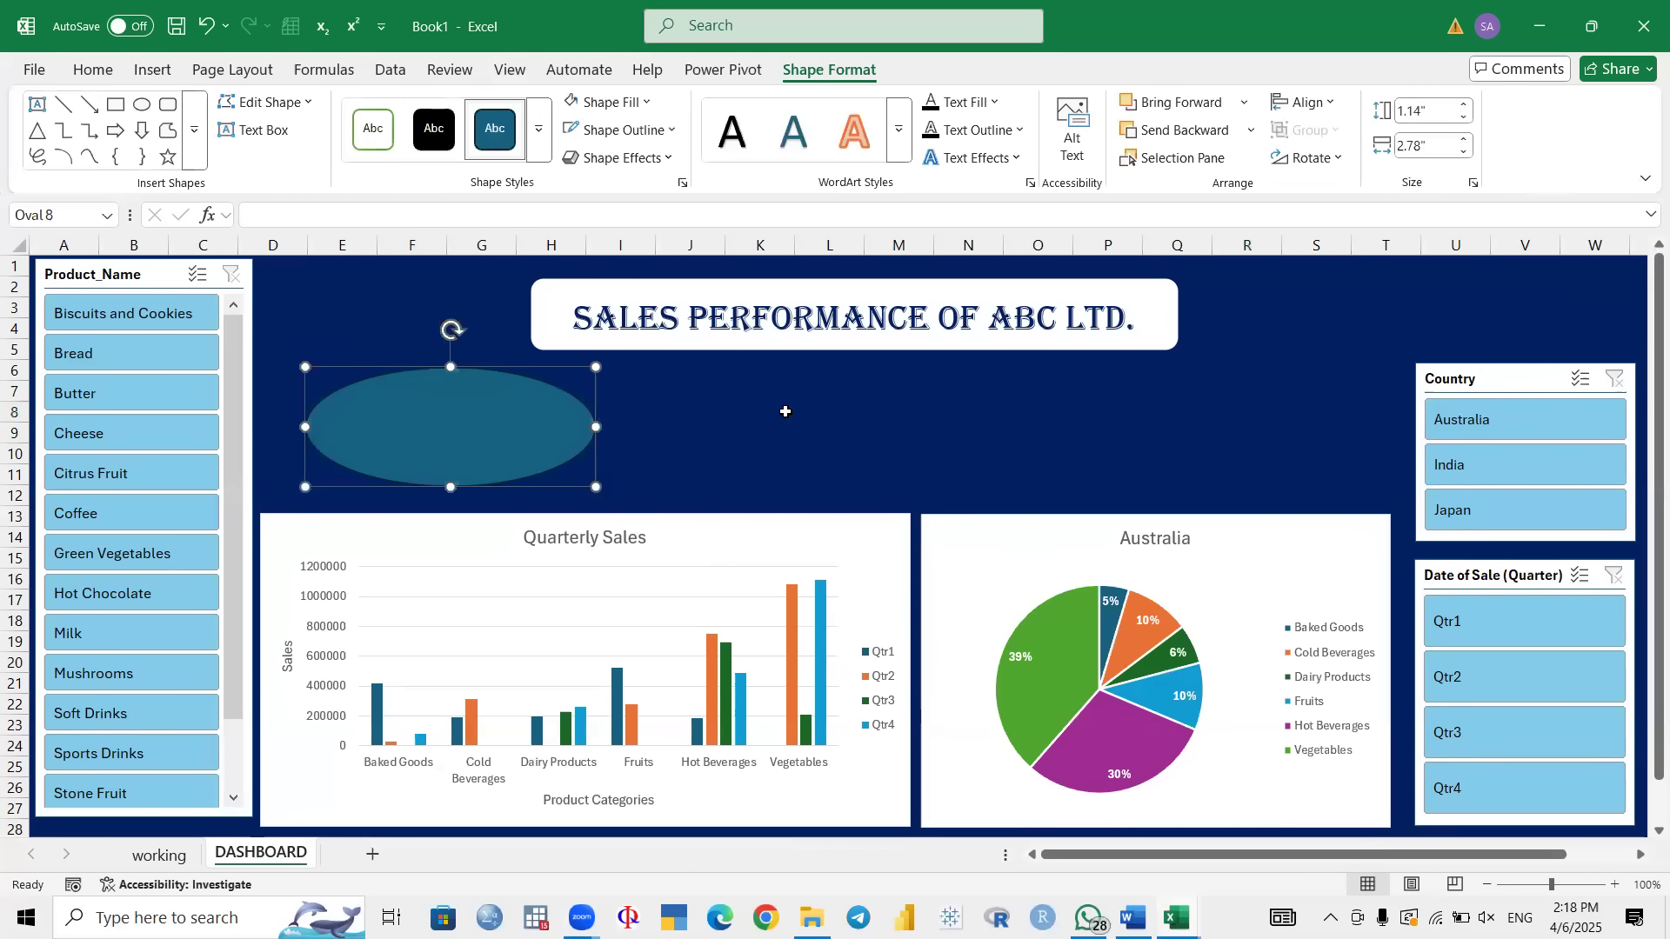
# Step: Duplicate the oval twice and arrange the three ovals in a row between the title banner and the charts
pyautogui.hotkey('ctrl', 'd')
pyautogui.moveTo(493, 469); pyautogui.dragTo(1209, 435)
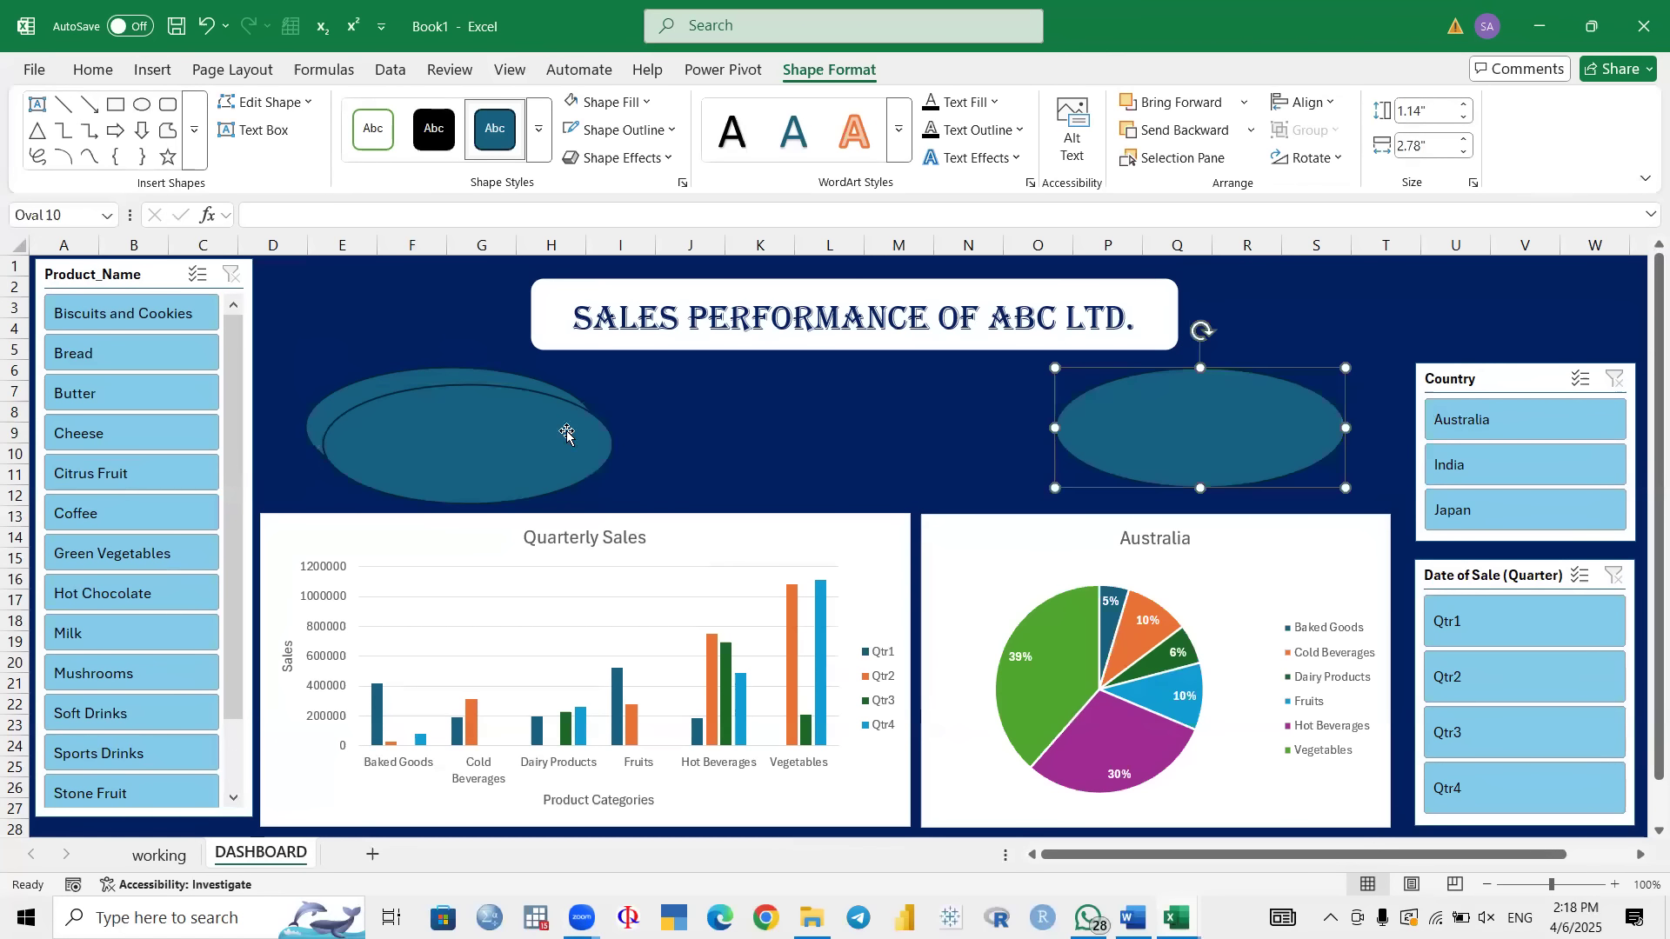
pyautogui.moveTo(512, 452); pyautogui.dragTo(818, 435)
# Step: Give all three ovals a white fill and a white outline
pyautogui.click(479, 406)
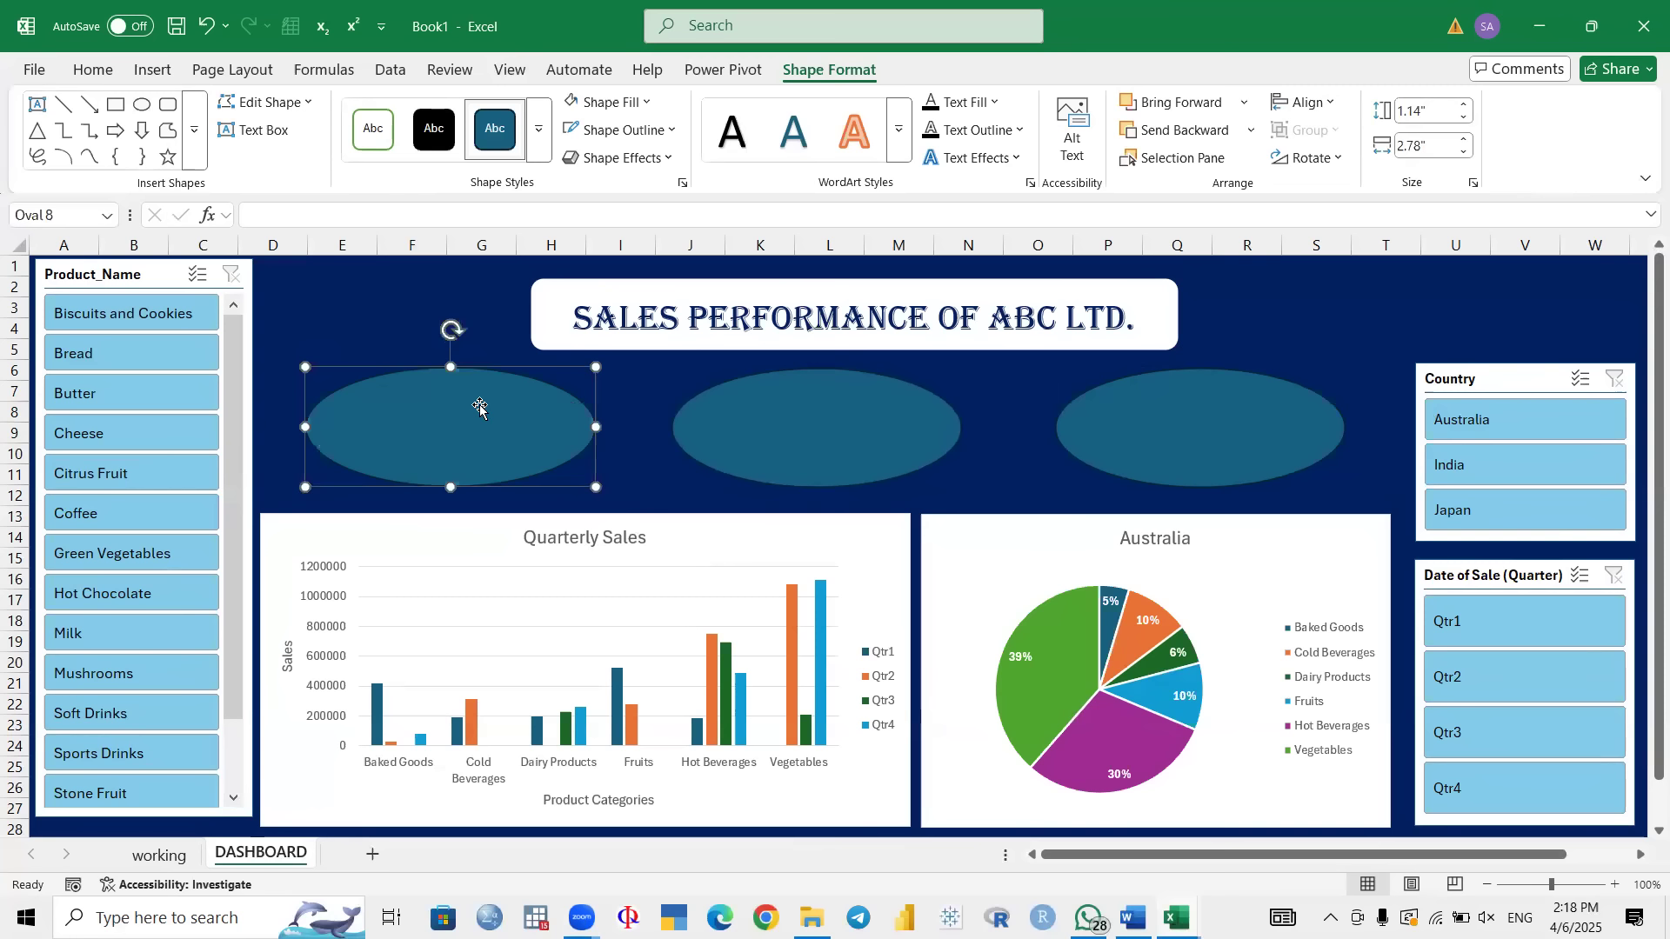
pyautogui.keyDown('ctrl'); pyautogui.click(815, 435); pyautogui.keyUp('ctrl')
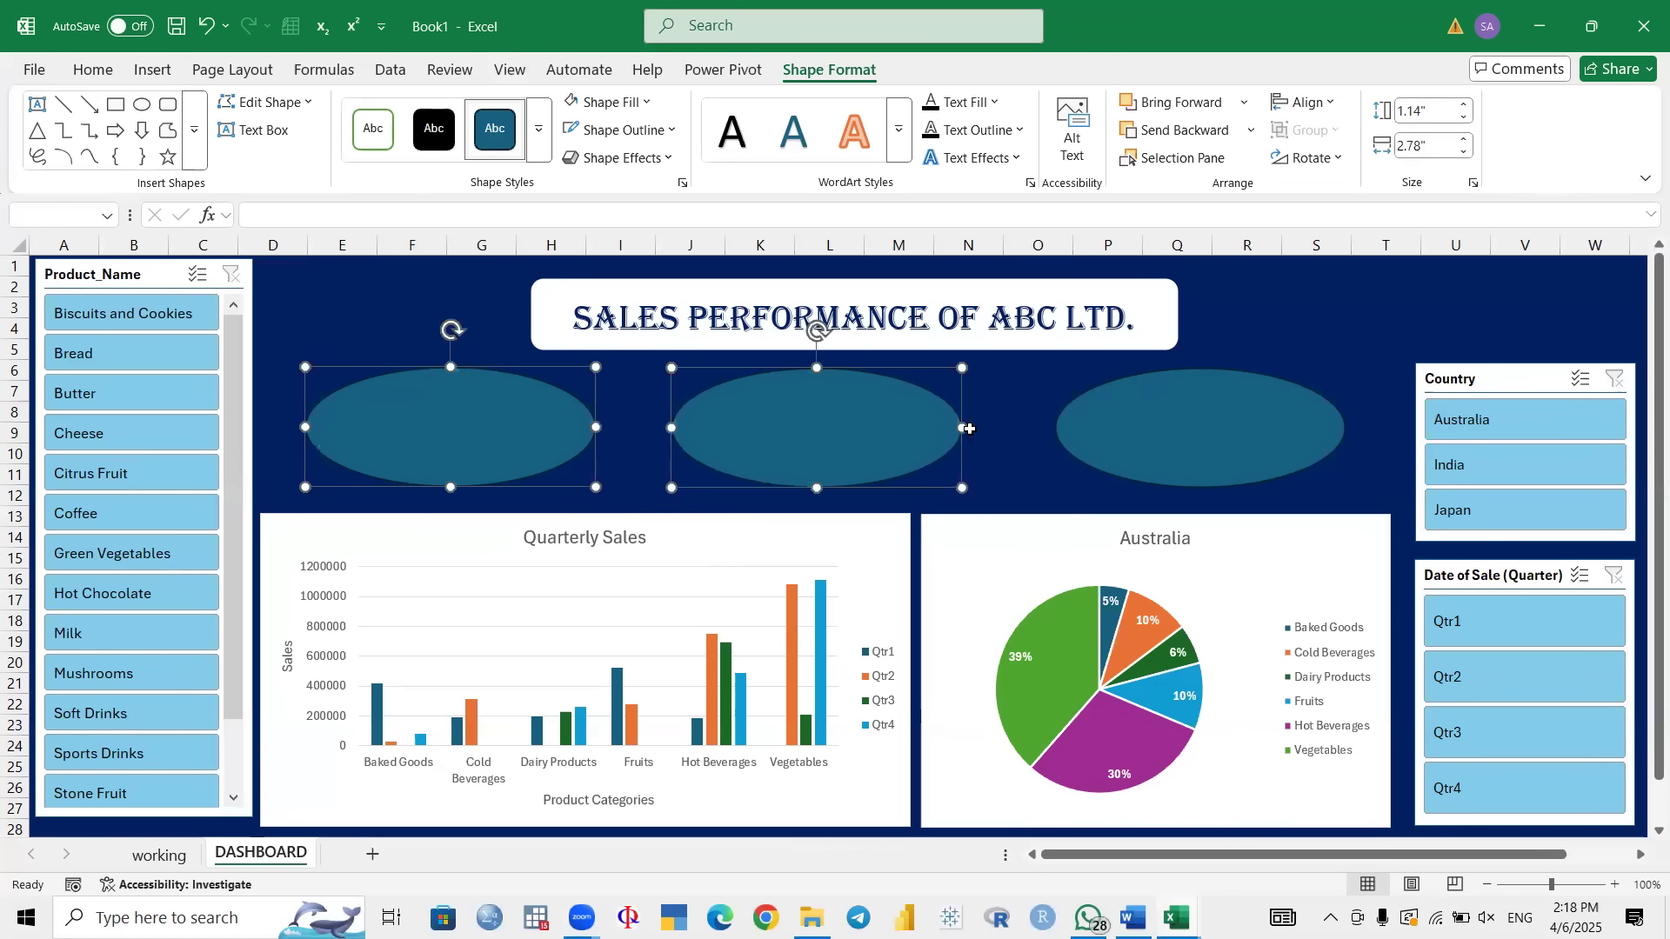
pyautogui.keyDown('ctrl'); pyautogui.click(1141, 439); pyautogui.keyUp('ctrl')
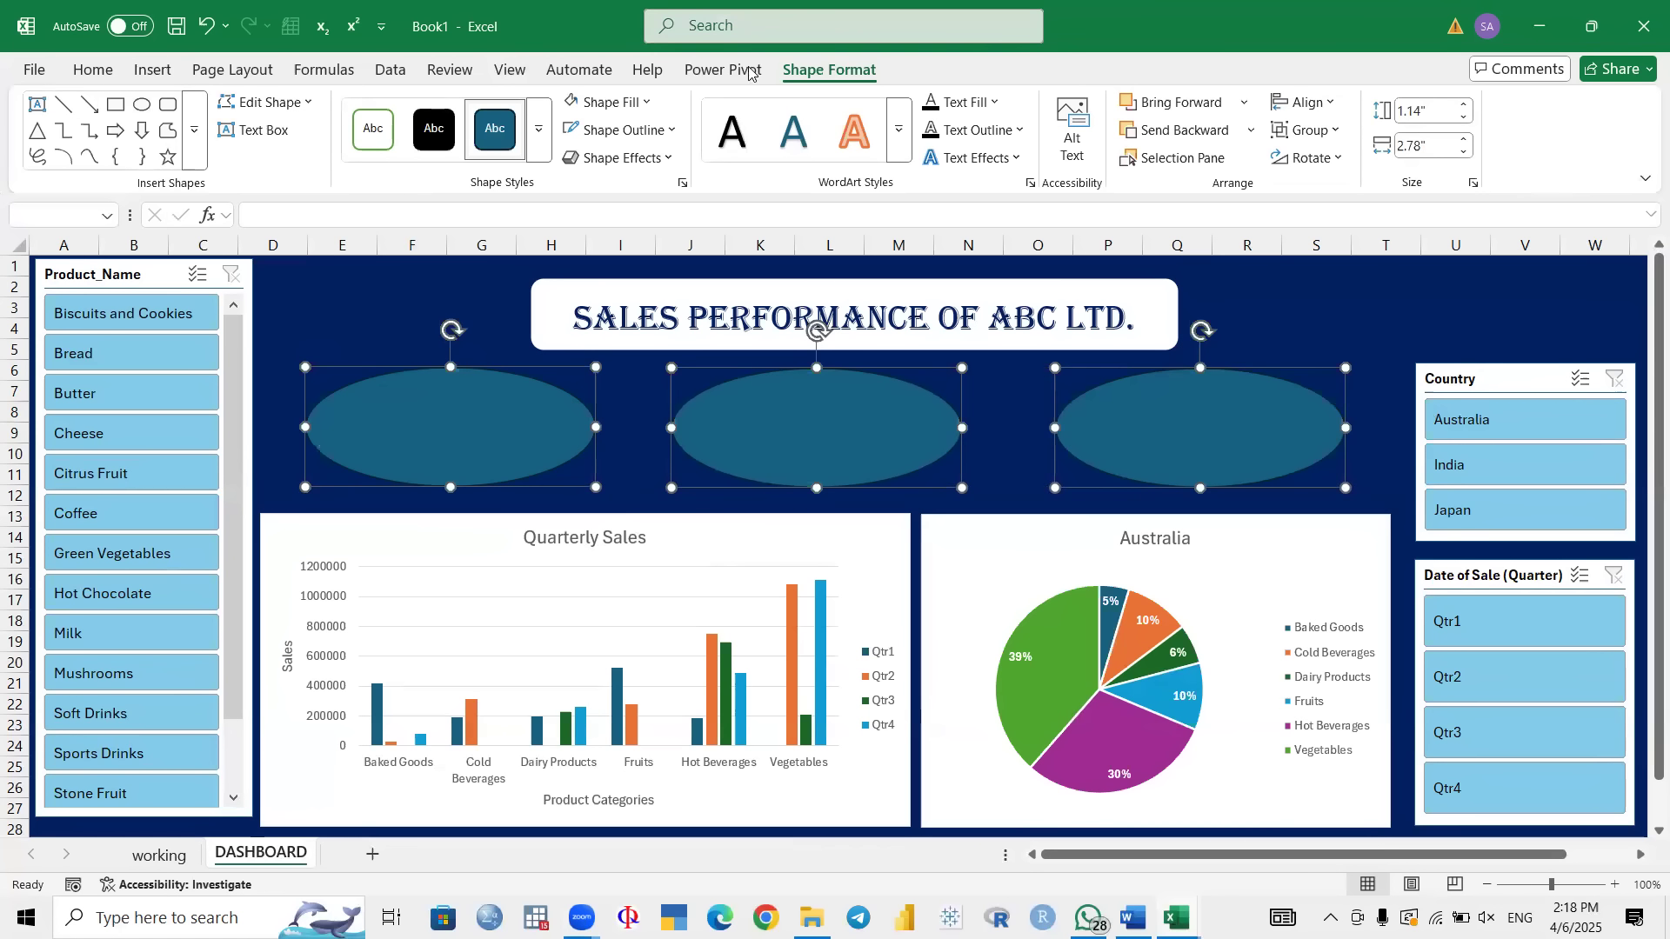
pyautogui.click(651, 132)
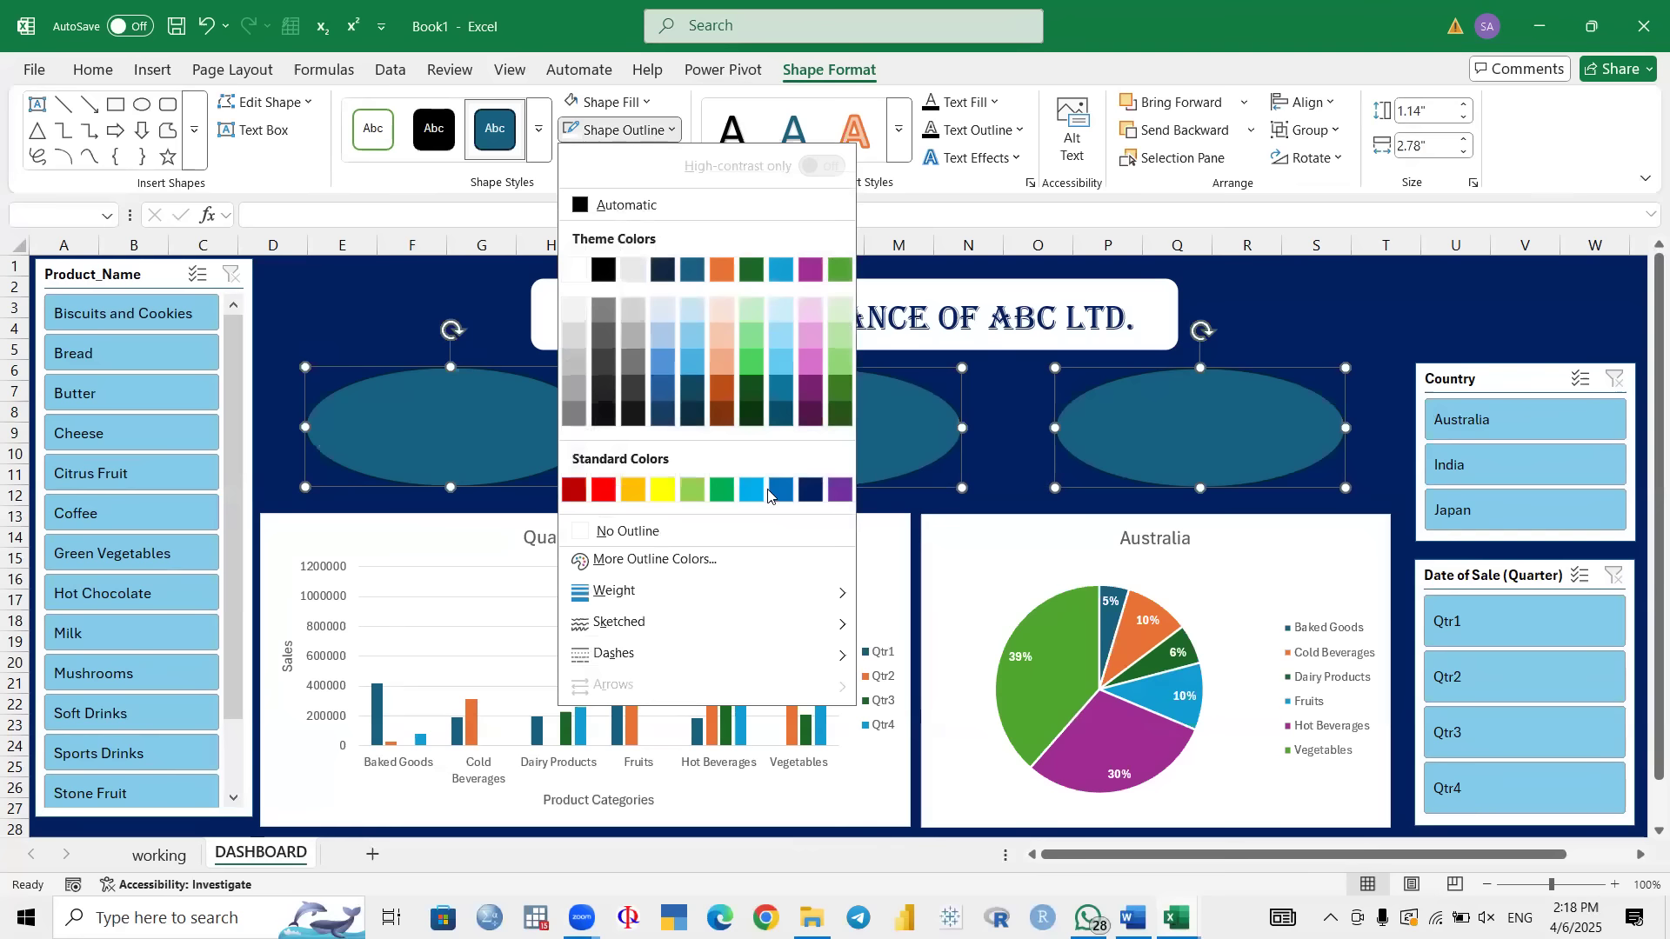
pyautogui.click(637, 118)
pyautogui.click(634, 97)
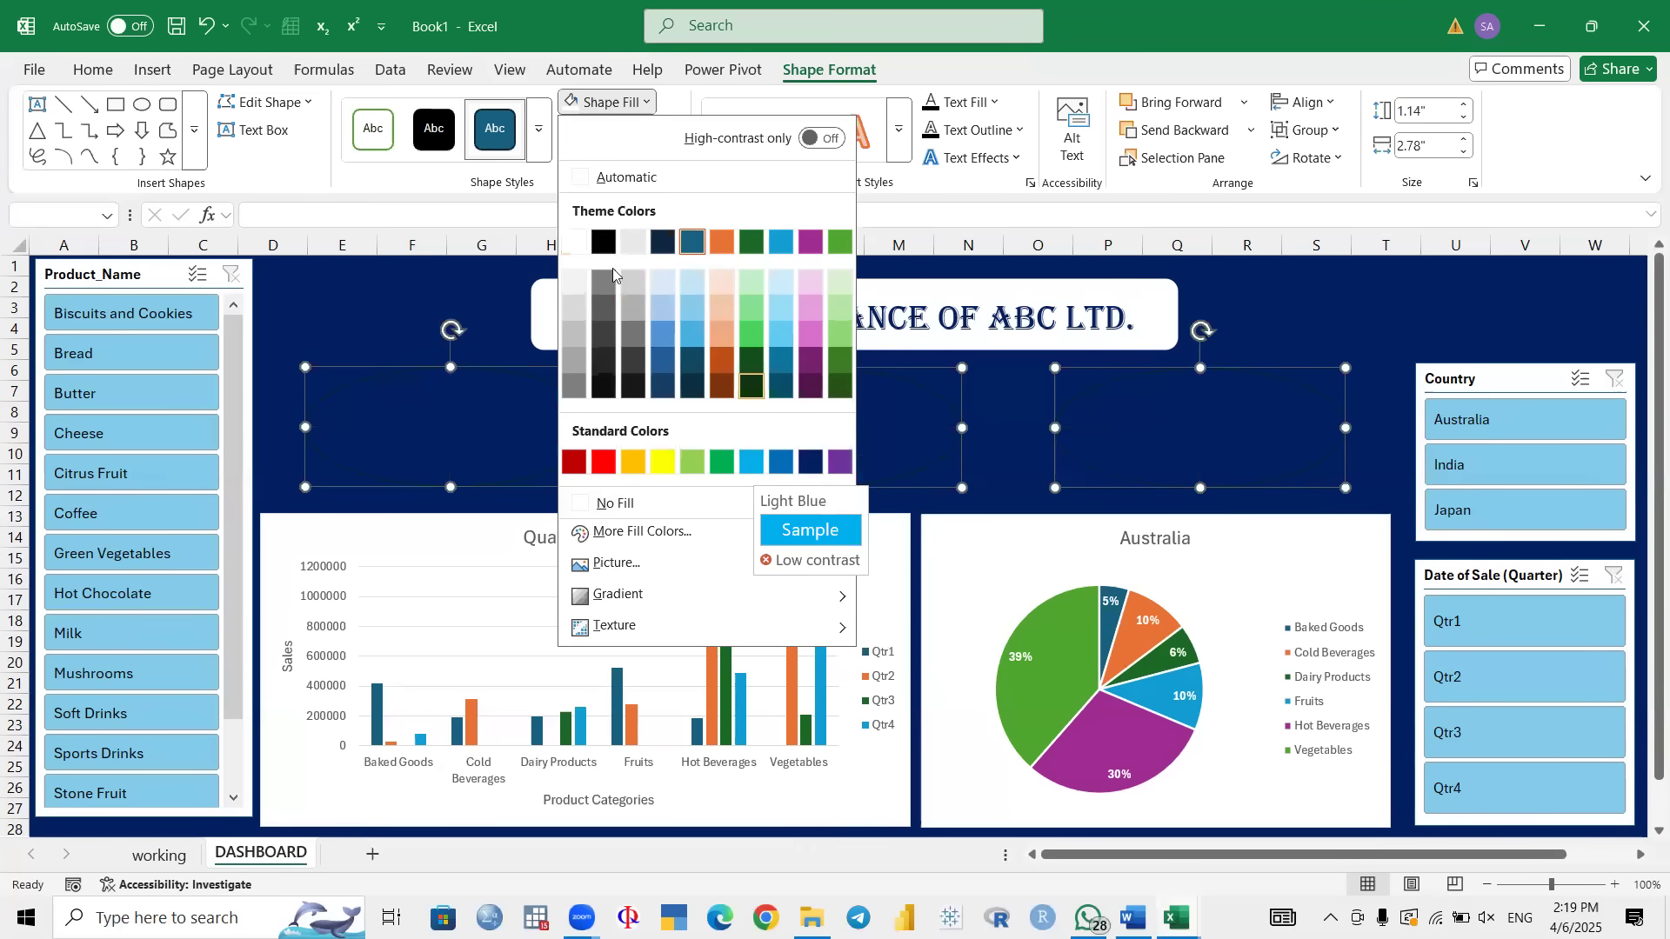
pyautogui.click(578, 245)
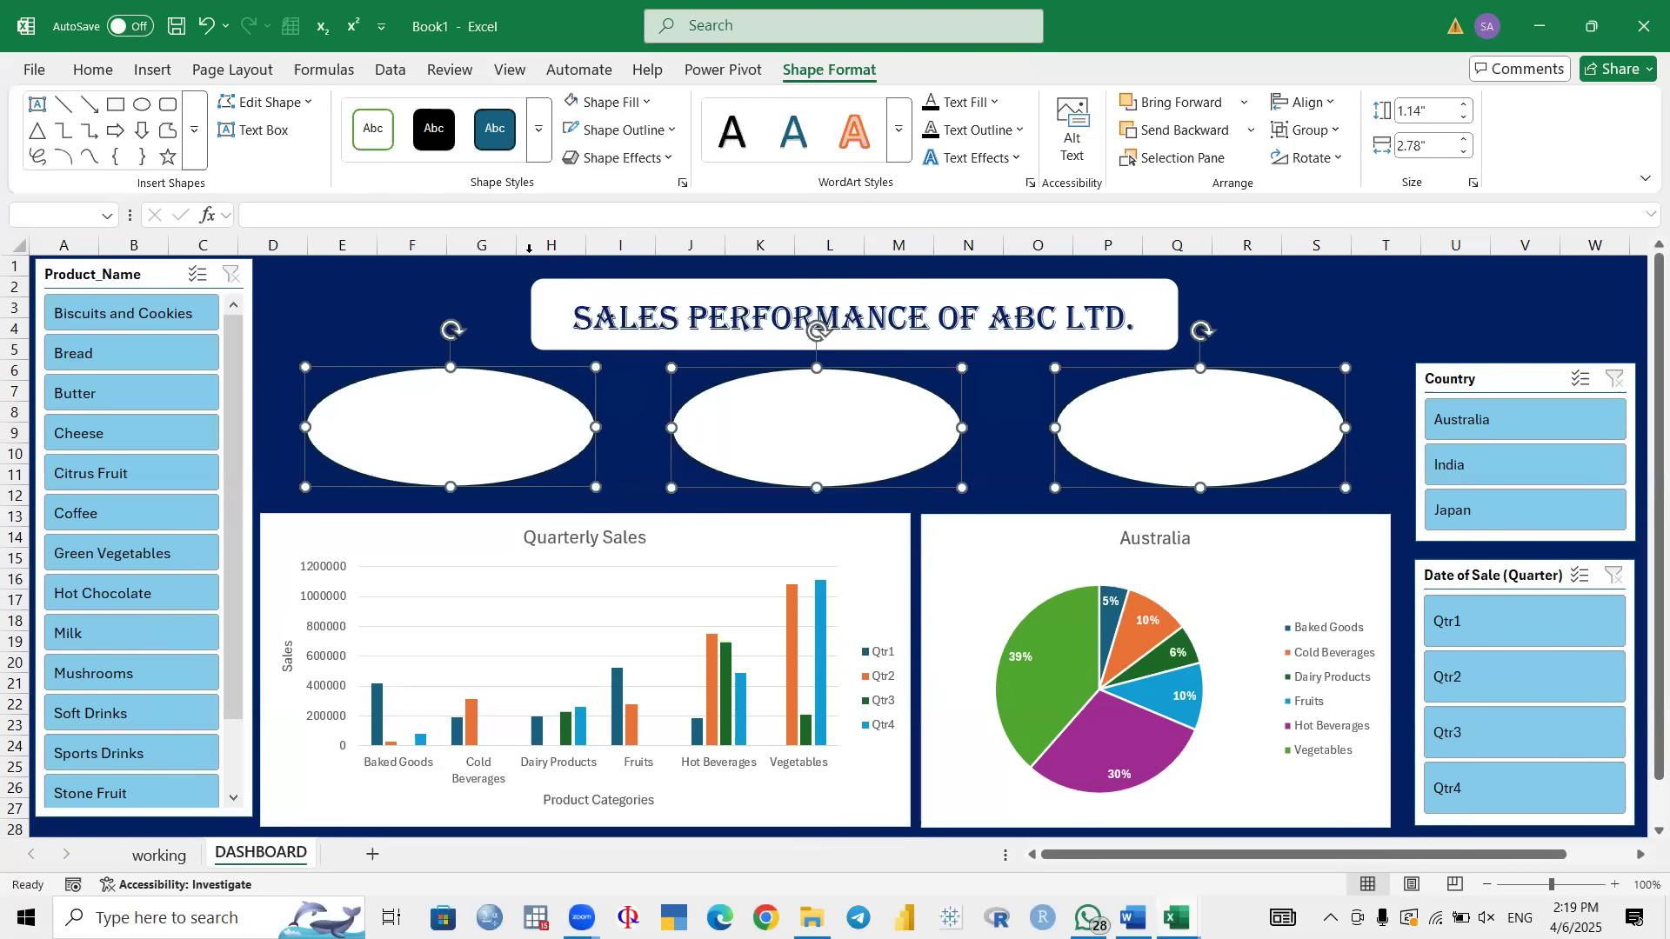
pyautogui.click(623, 129)
pyautogui.click(575, 271)
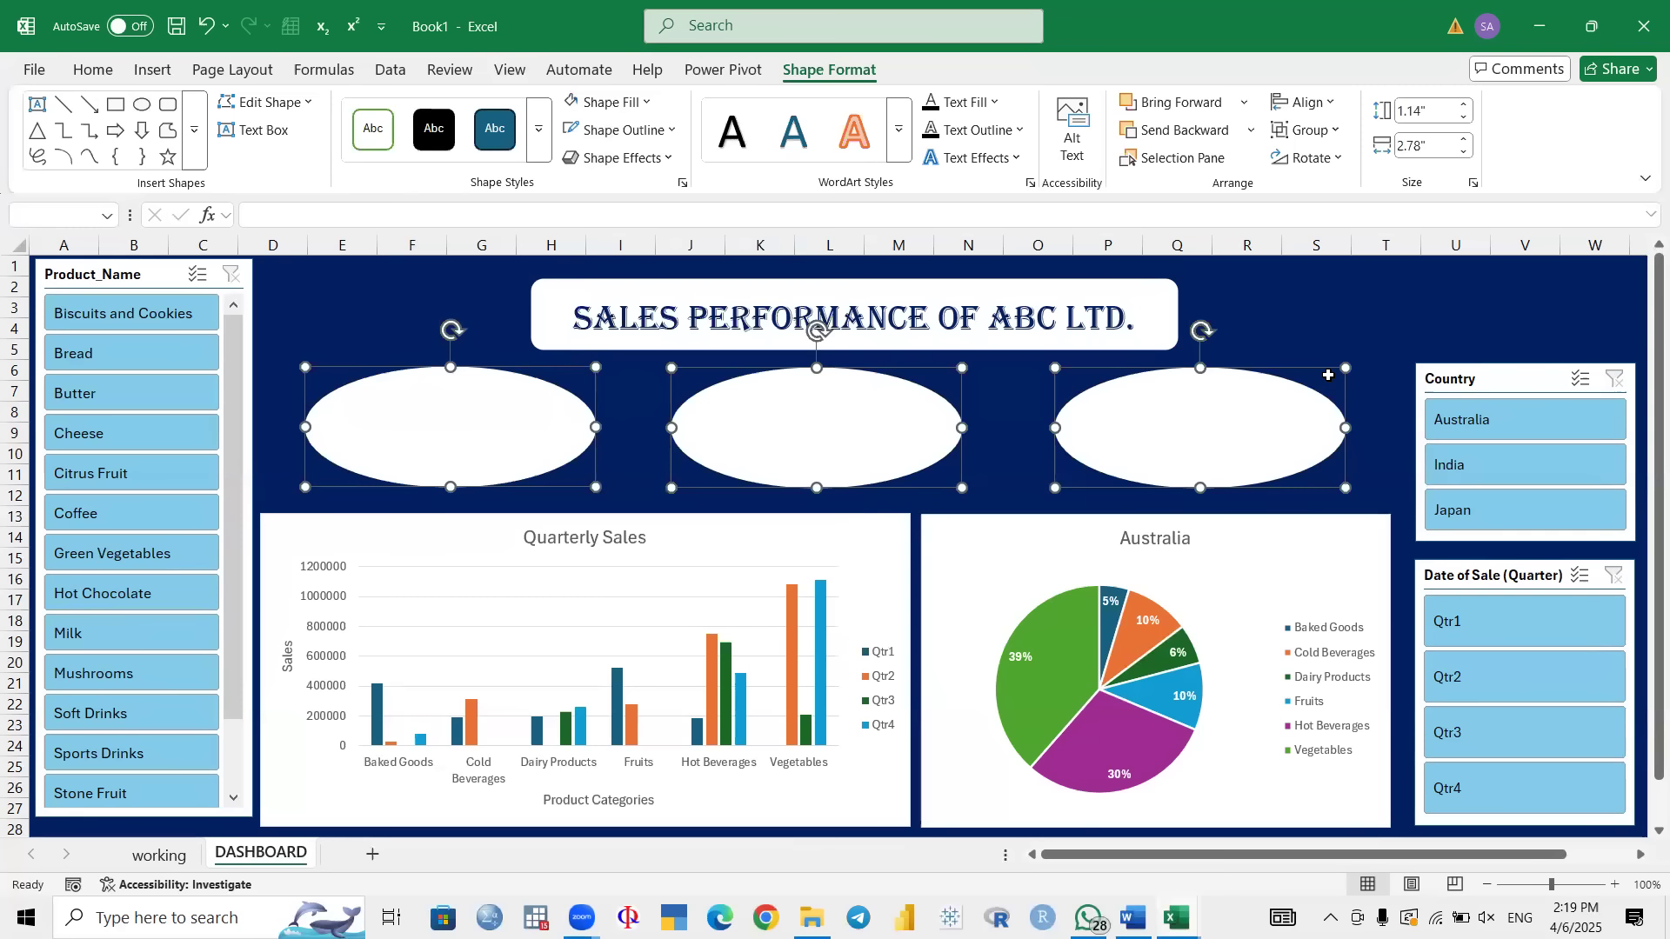
# Step: Enter the label "TOTAL SALES" in the first oval, above the Quarterly Sales chart
pyautogui.click(487, 414)
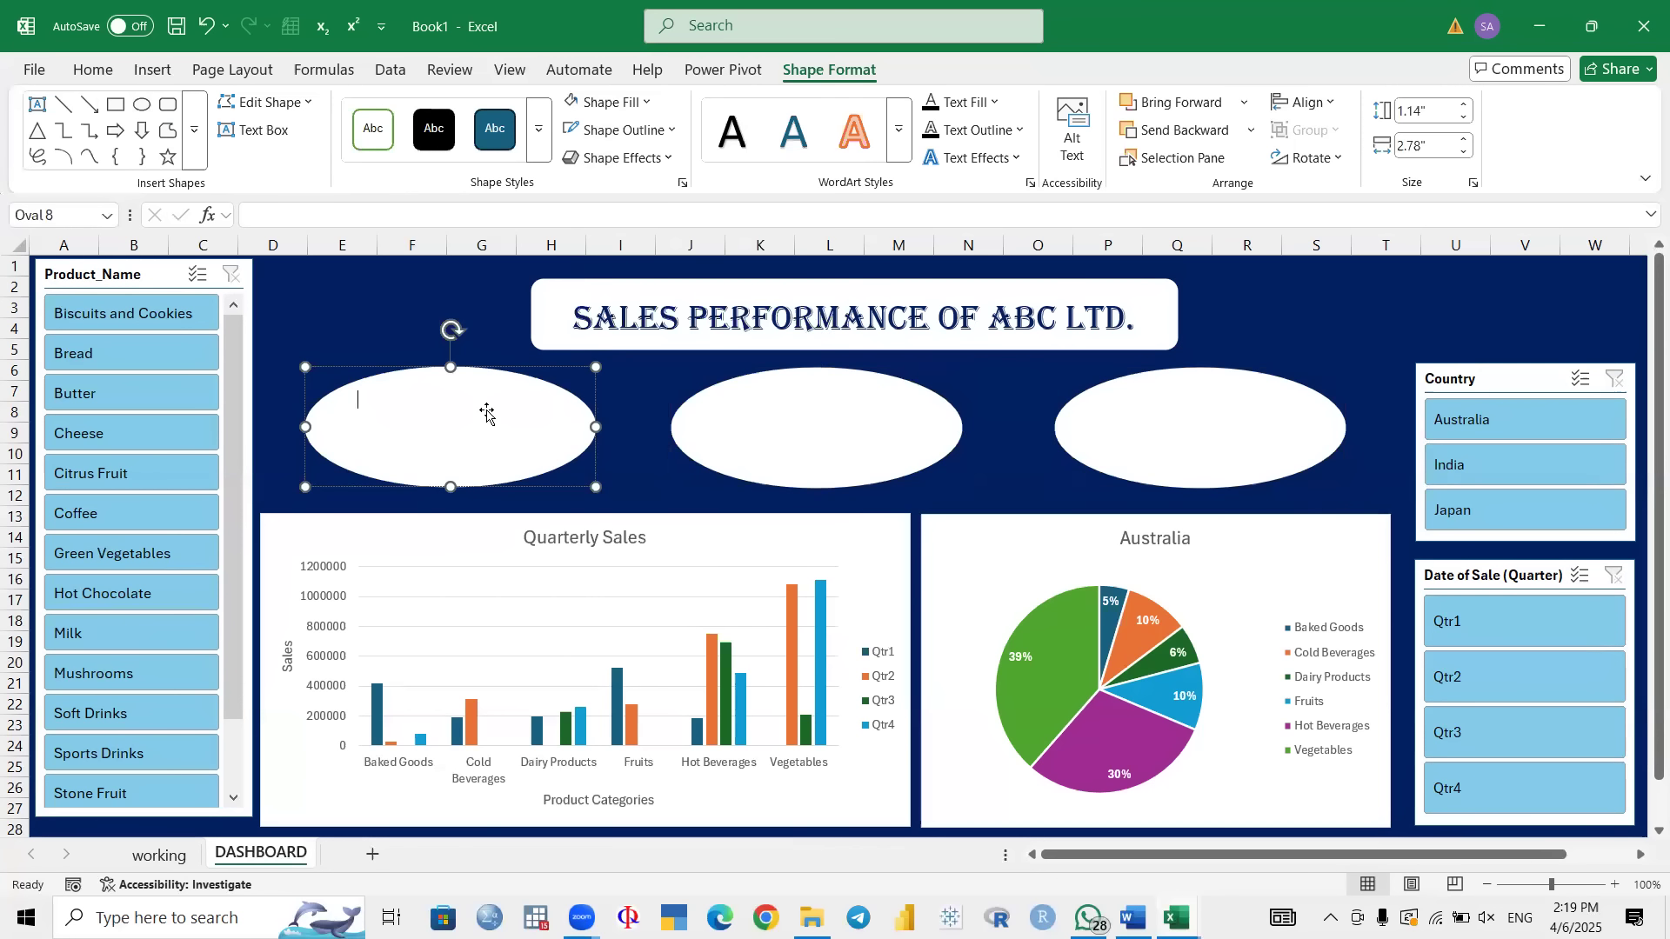
pyautogui.write('Total')
pyautogui.hotkey('ctrl', 'a')
# Step: Set the font colour of all three ovals to black, then return to the TOTAL SALES oval
pyautogui.keyDown('shift'); pyautogui.click(917, 439); pyautogui.keyUp('shift')
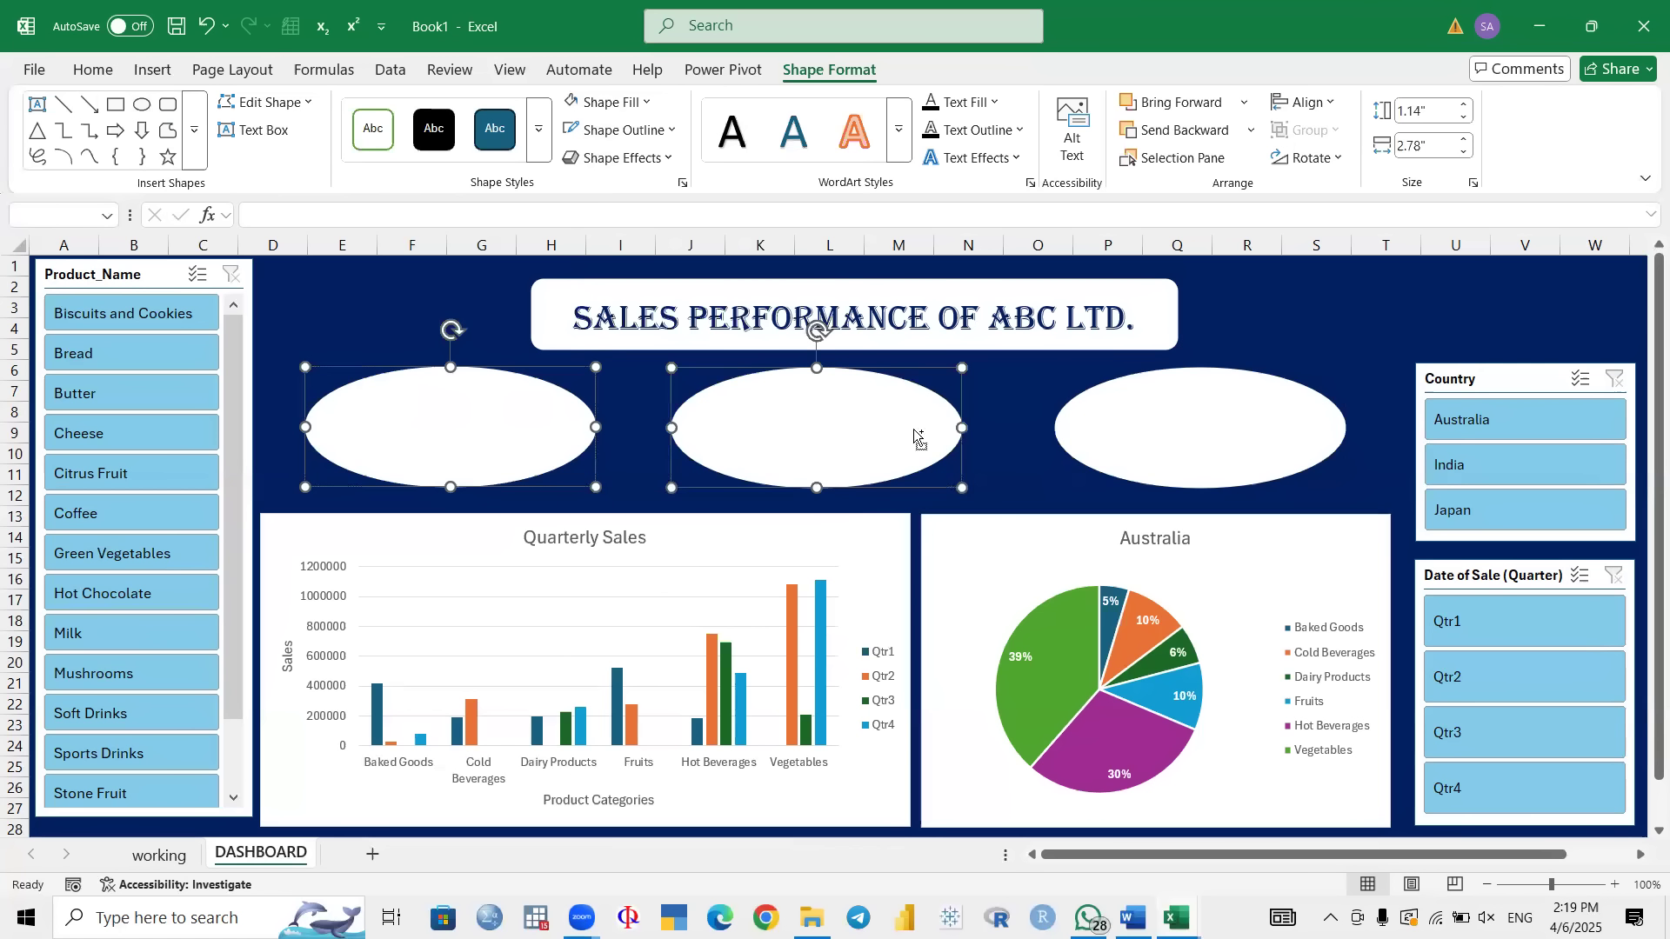
pyautogui.keyDown('shift'); pyautogui.click(1187, 430); pyautogui.keyUp('shift')
pyautogui.click(93, 70)
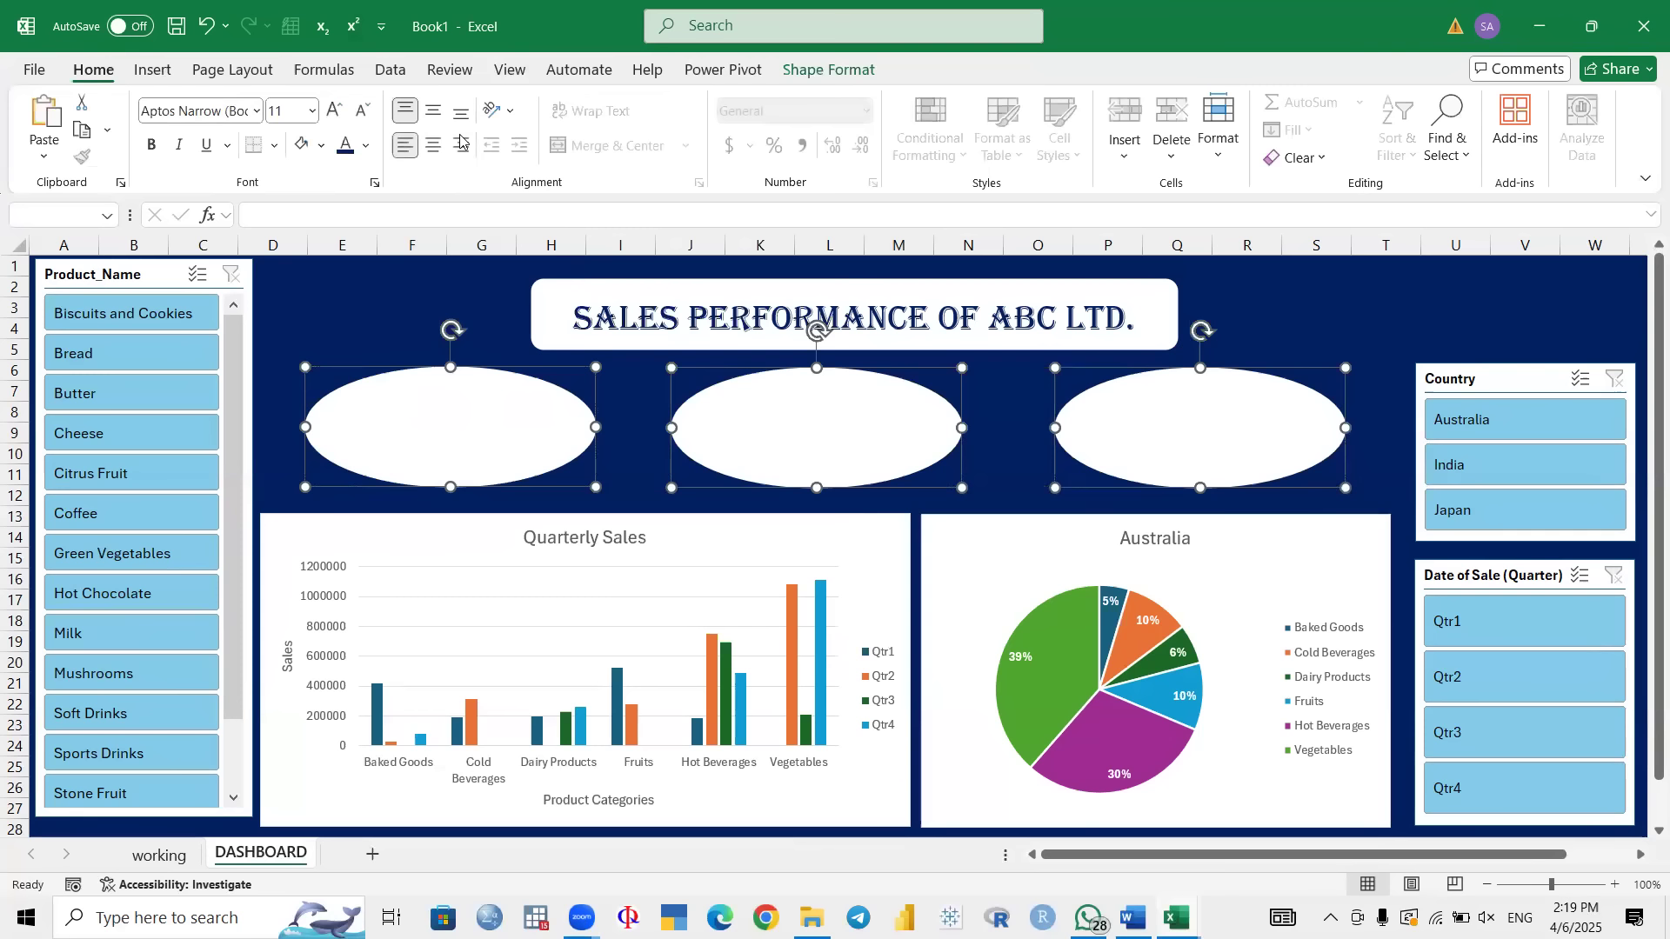
pyautogui.click(346, 146)
pyautogui.click(367, 147)
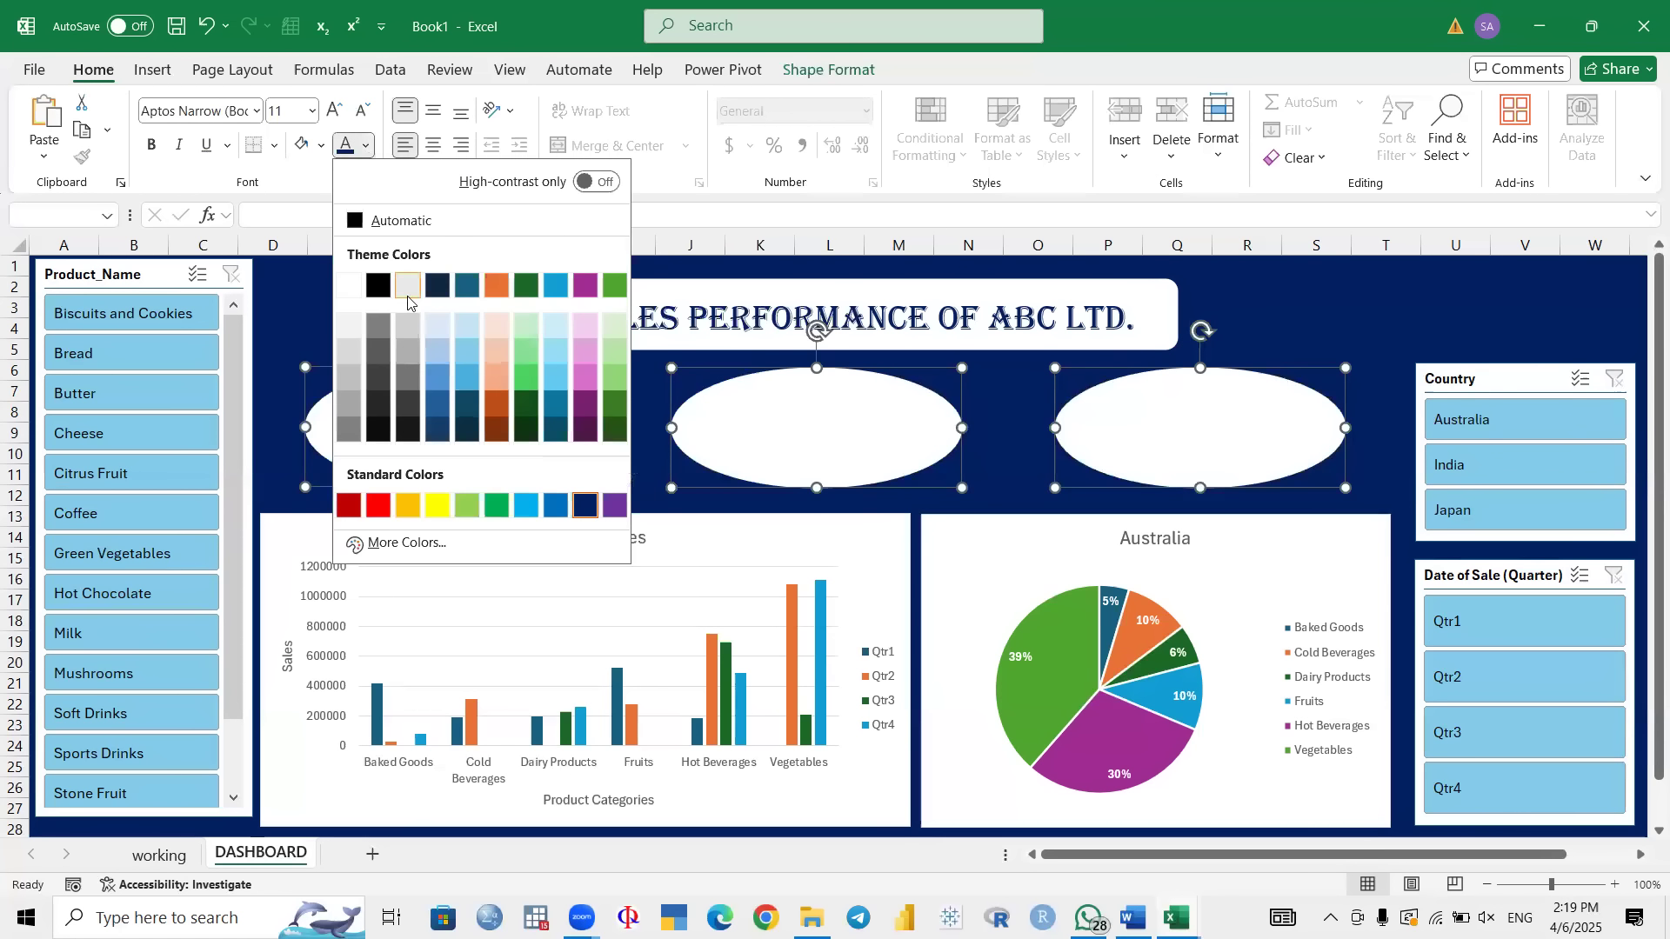
pyautogui.click(377, 286)
pyautogui.click(447, 402)
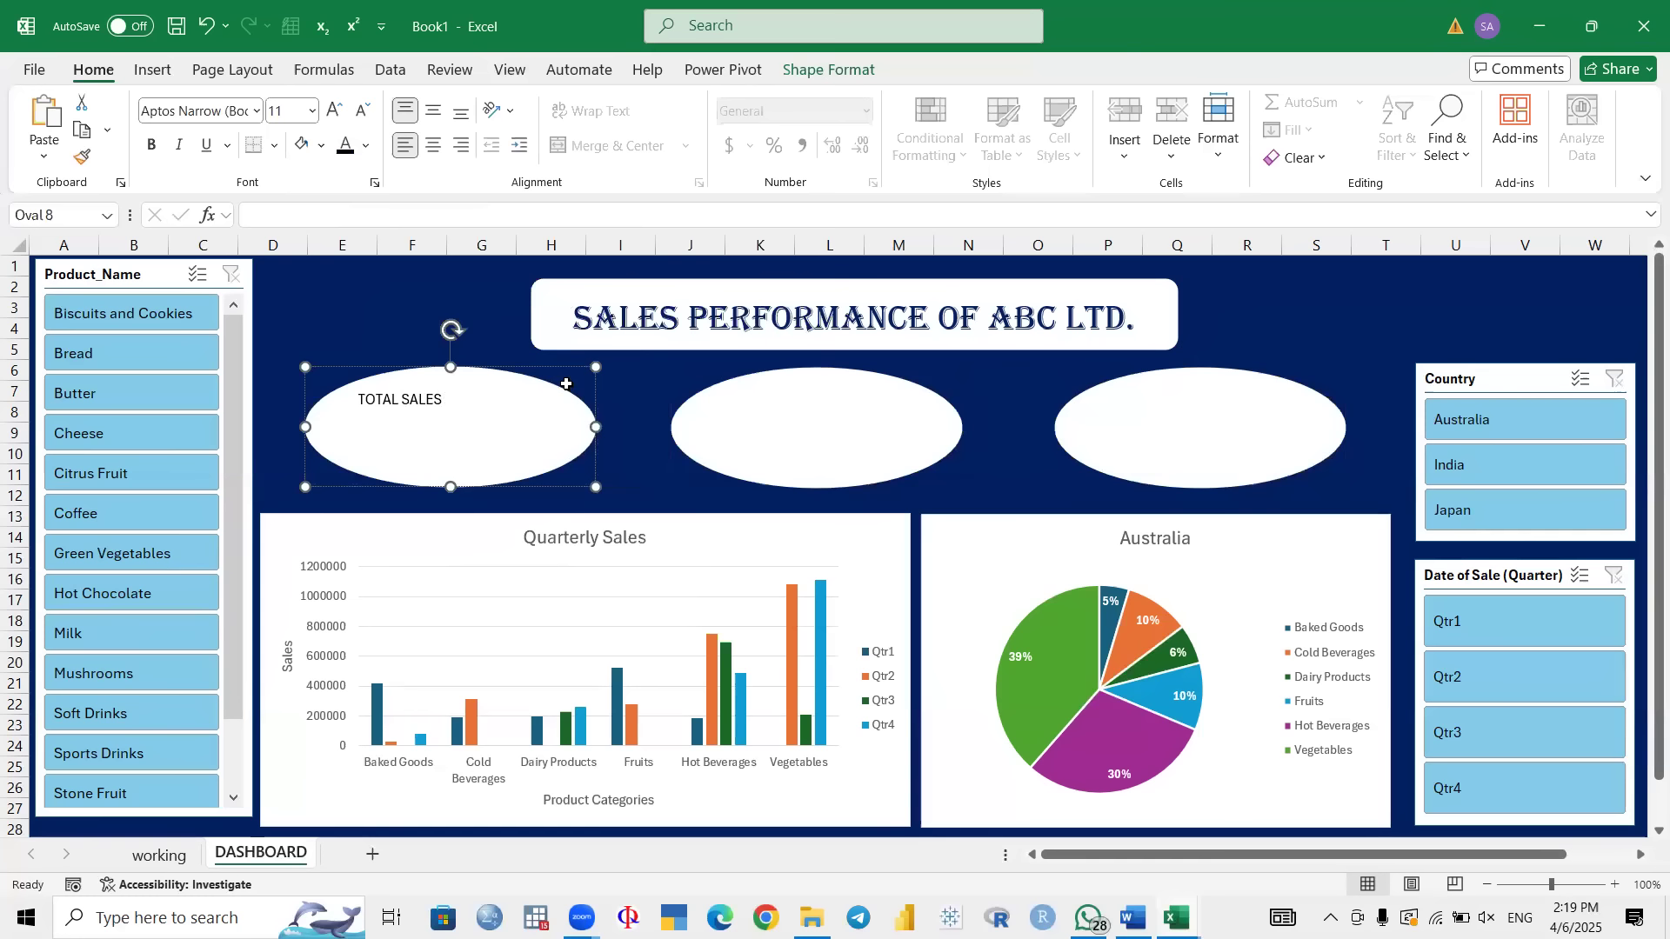
# Step: Enter the label "PRODUCT CATEGORY" in the middle oval and "PRODUCT NAME" in the oval above the Australia chart
pyautogui.click(789, 430)
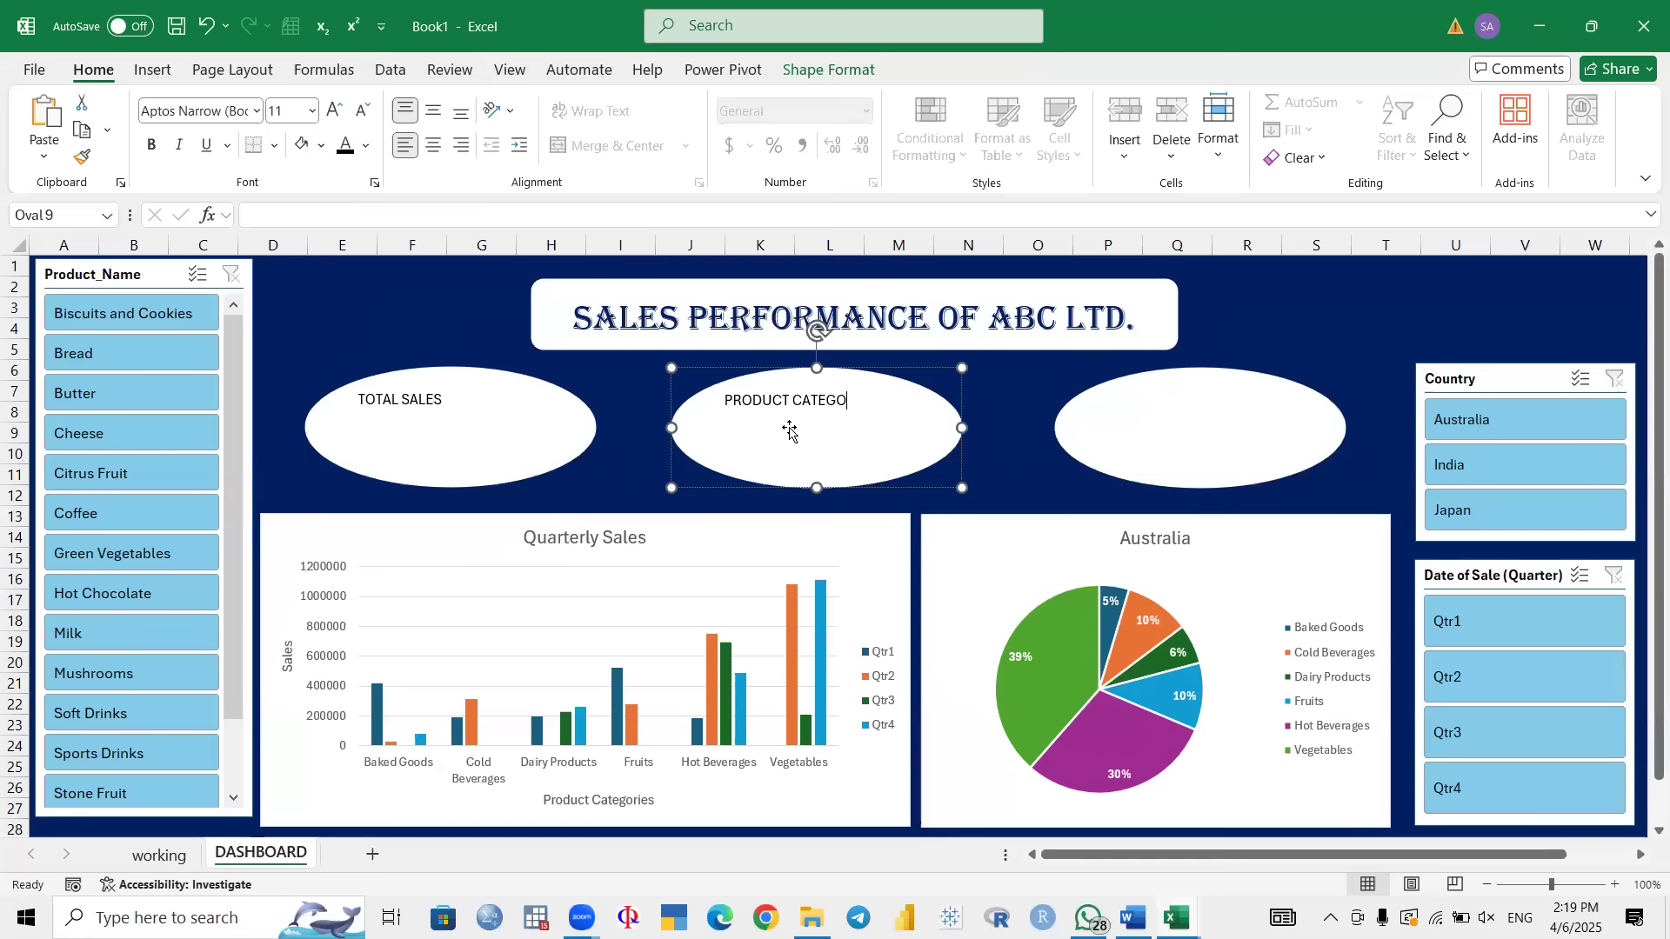
pyautogui.click(1188, 428)
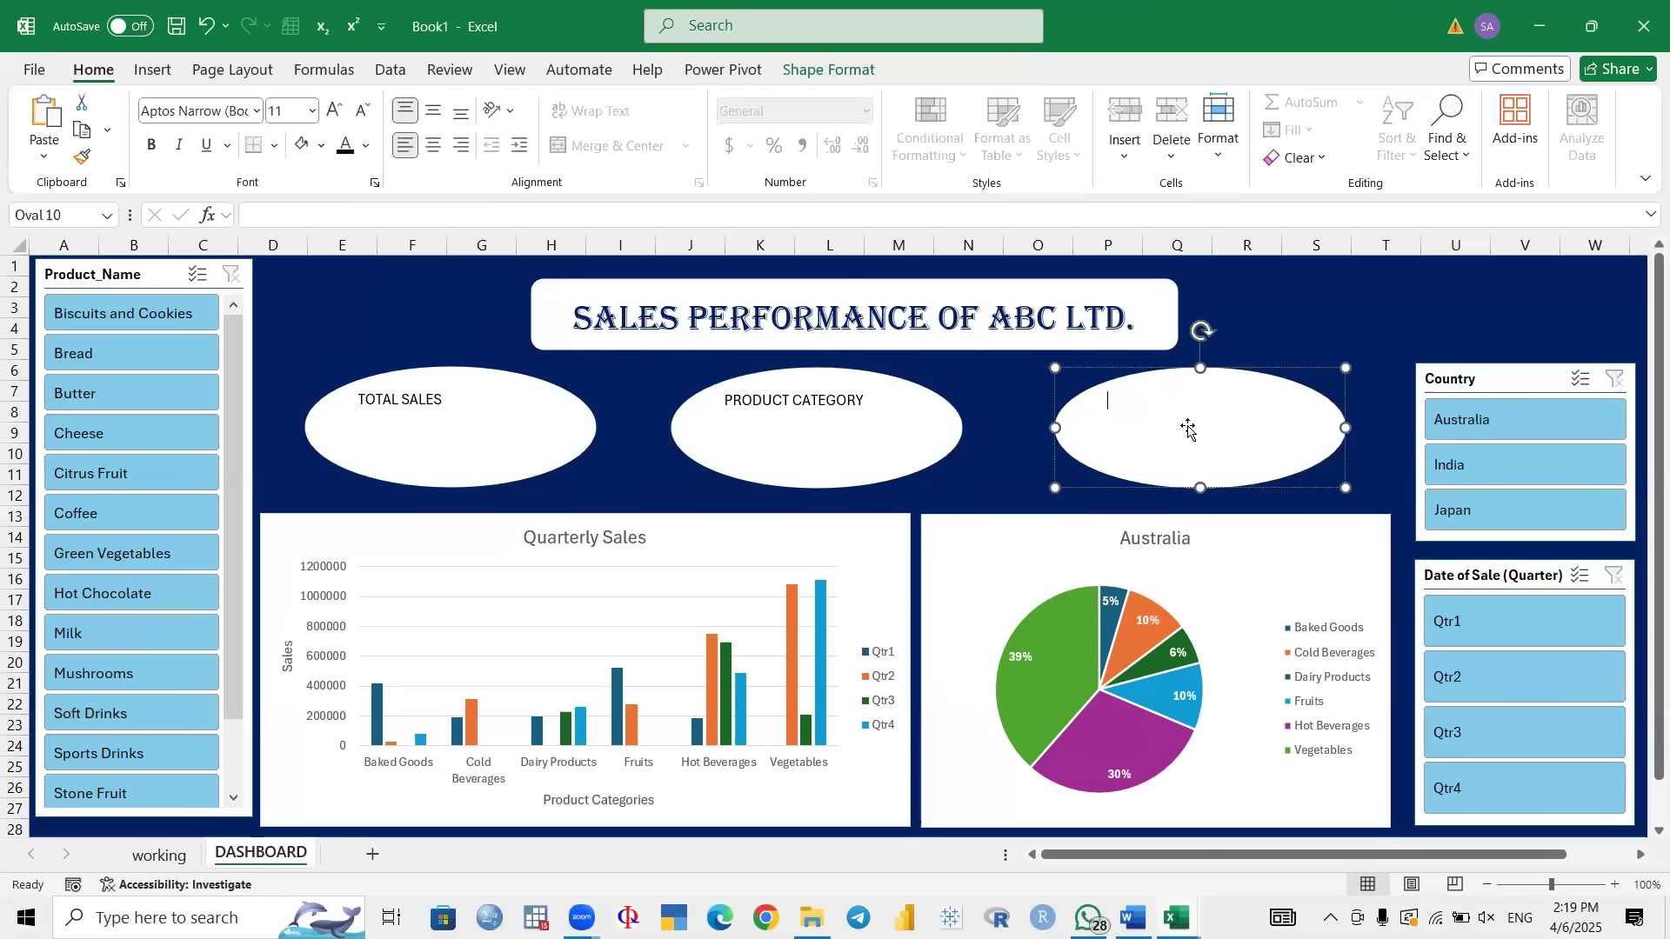
pyautogui.write('PRODUCR')
pyautogui.write(' NAME')
# Step: Align the labels of all three ovals to the top of their shapes and centre them horizontally
pyautogui.click(419, 420)
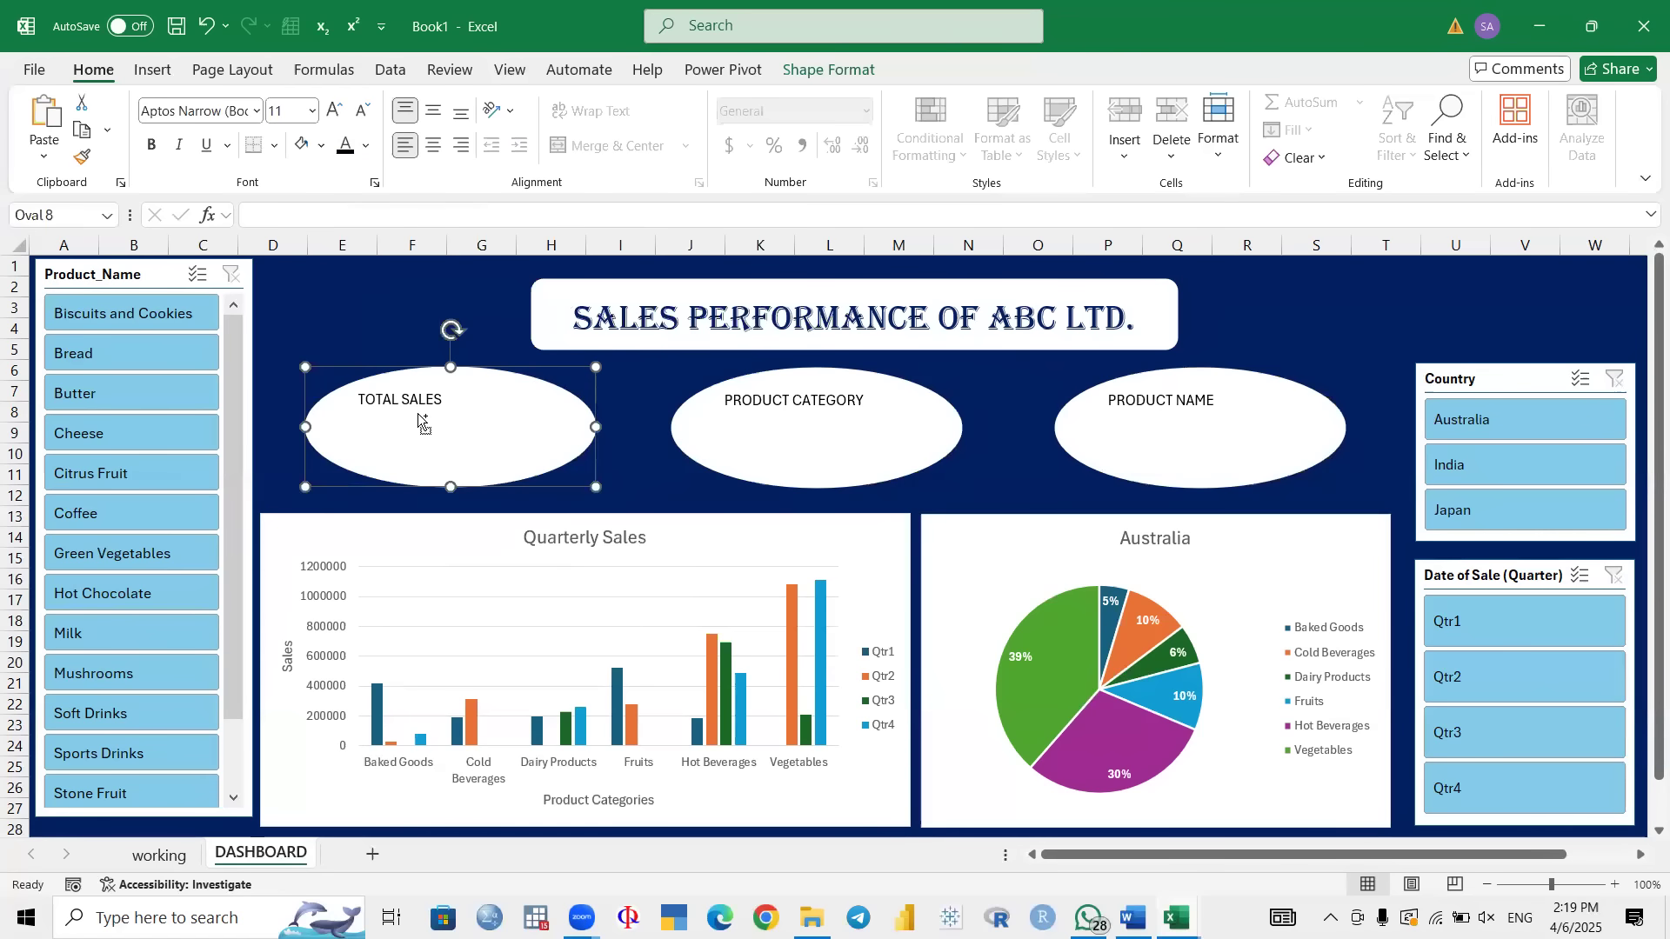
pyautogui.keyDown('shift'); pyautogui.click(880, 433); pyautogui.keyUp('shift')
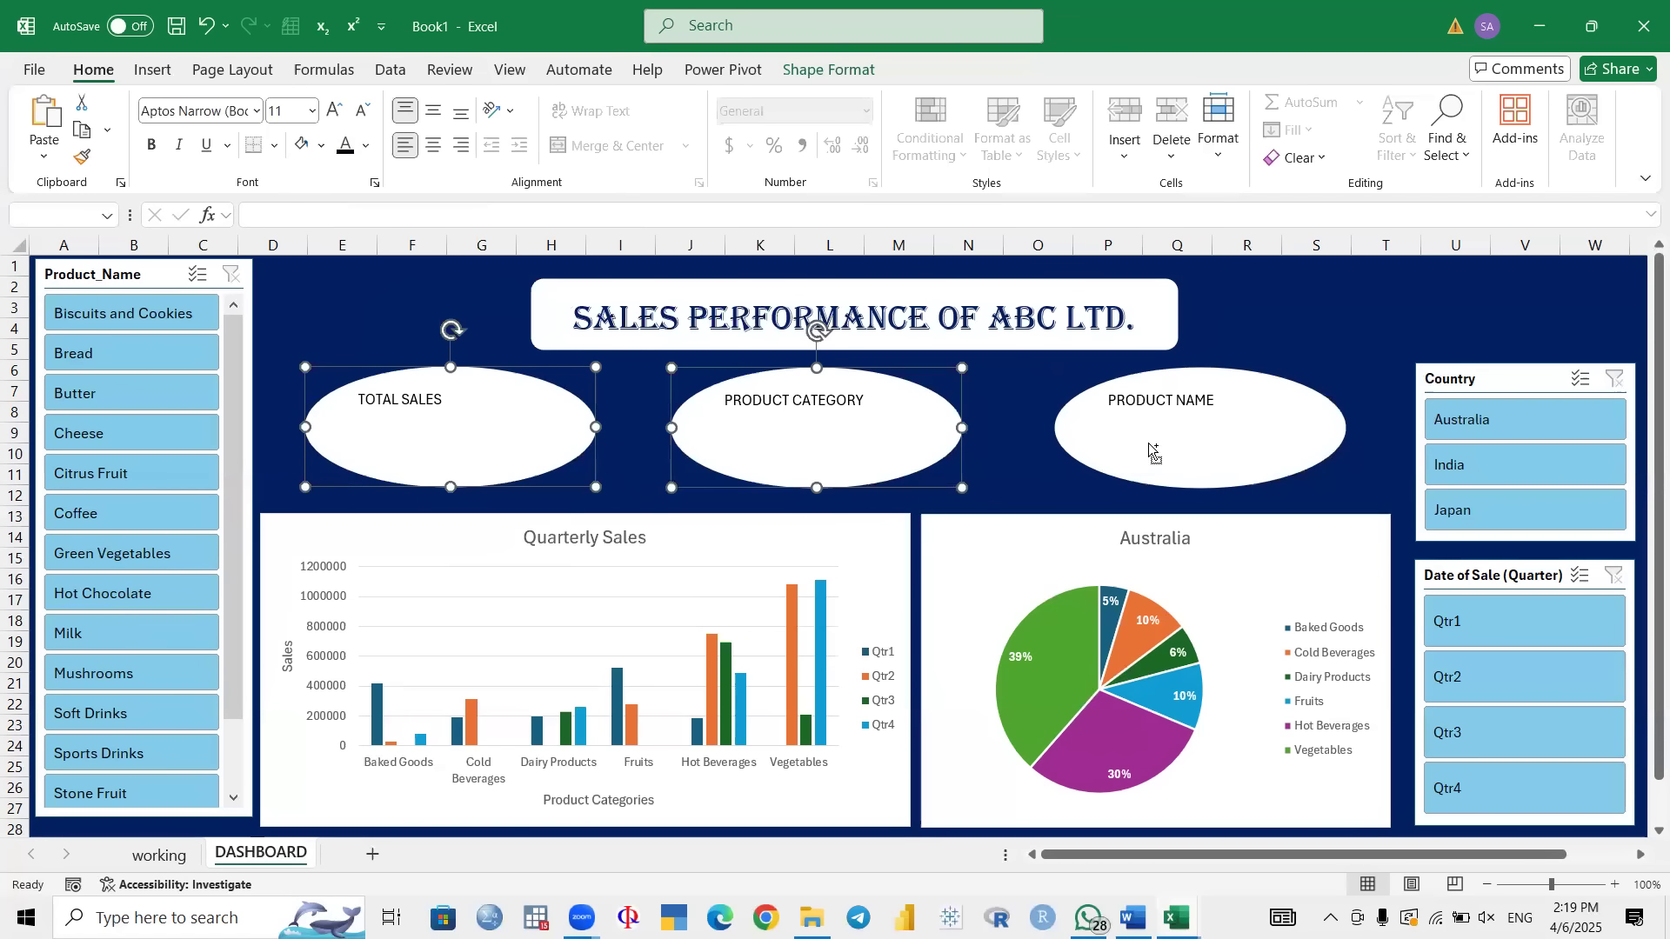
pyautogui.keyDown('shift'); pyautogui.click(1216, 449); pyautogui.keyUp('shift')
pyautogui.click(433, 110)
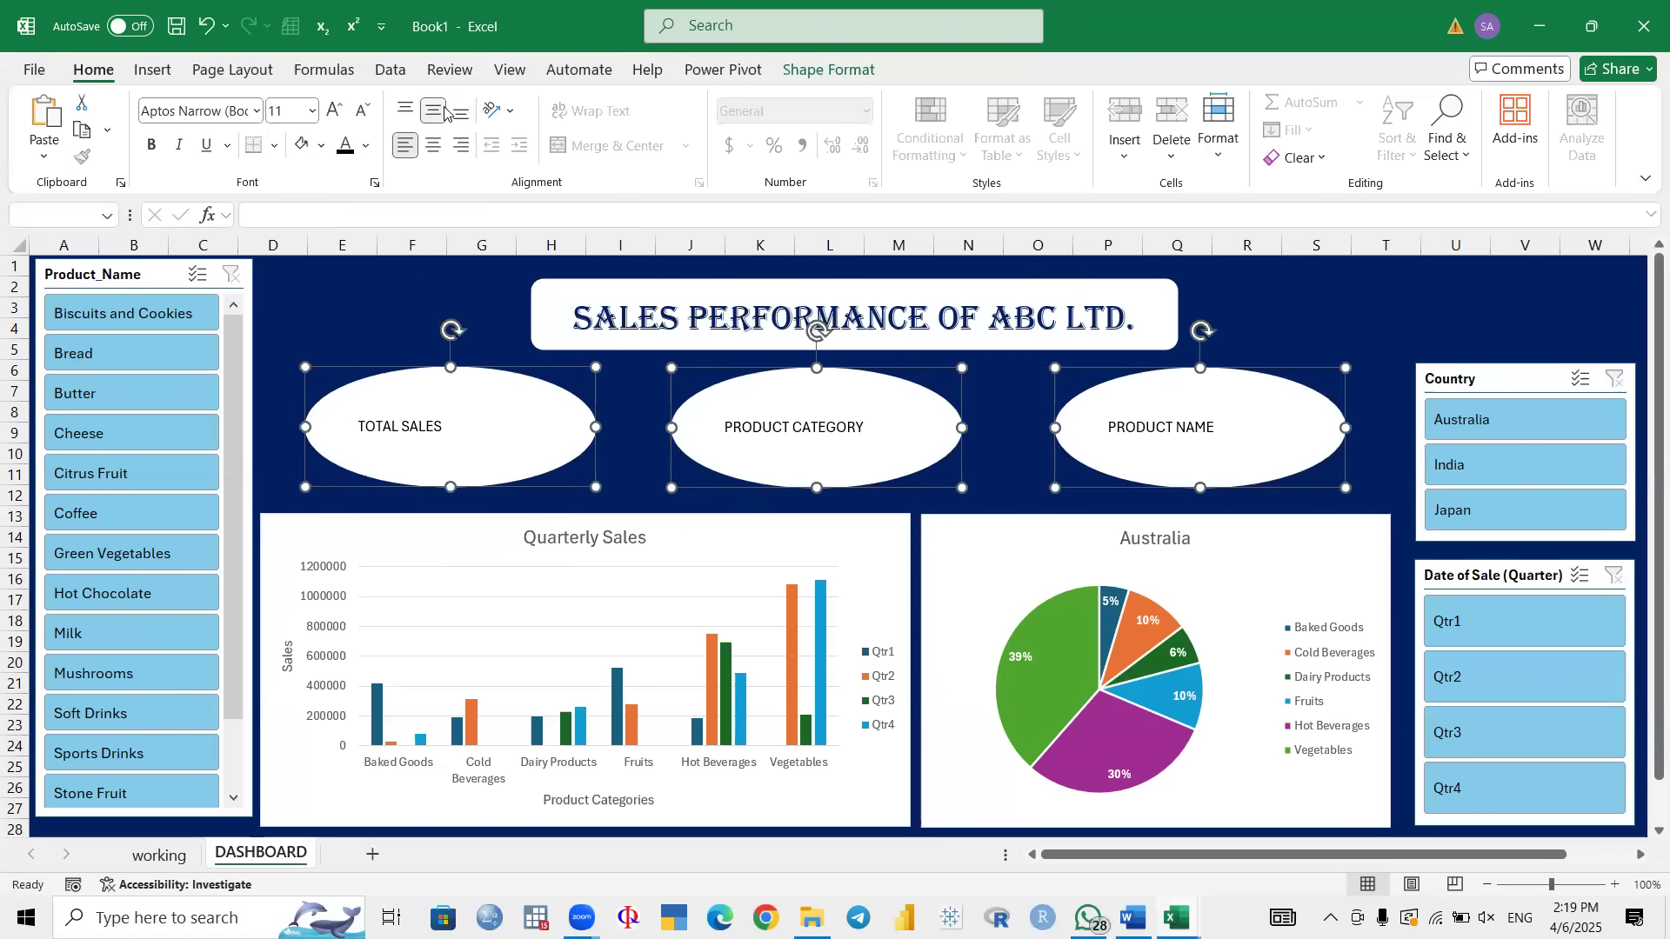
pyautogui.click(406, 111)
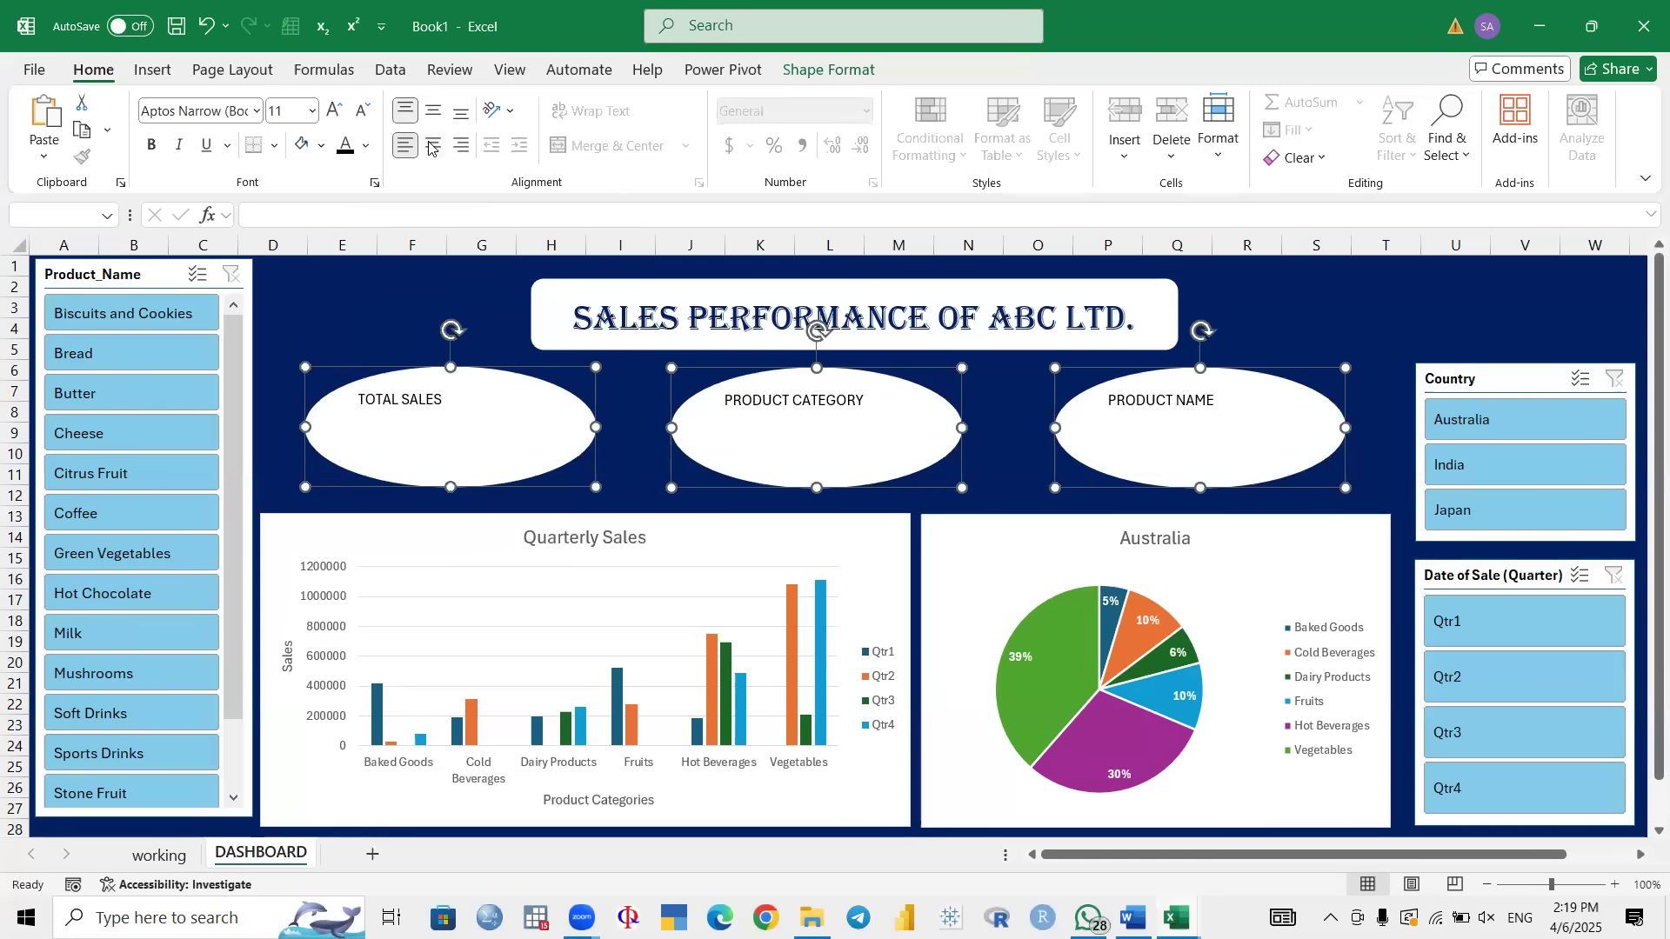
pyautogui.click(432, 145)
# Step: Set the labels of all three ovals in the Amasis MT Pro Black font and make them bold
pyautogui.click(200, 115)
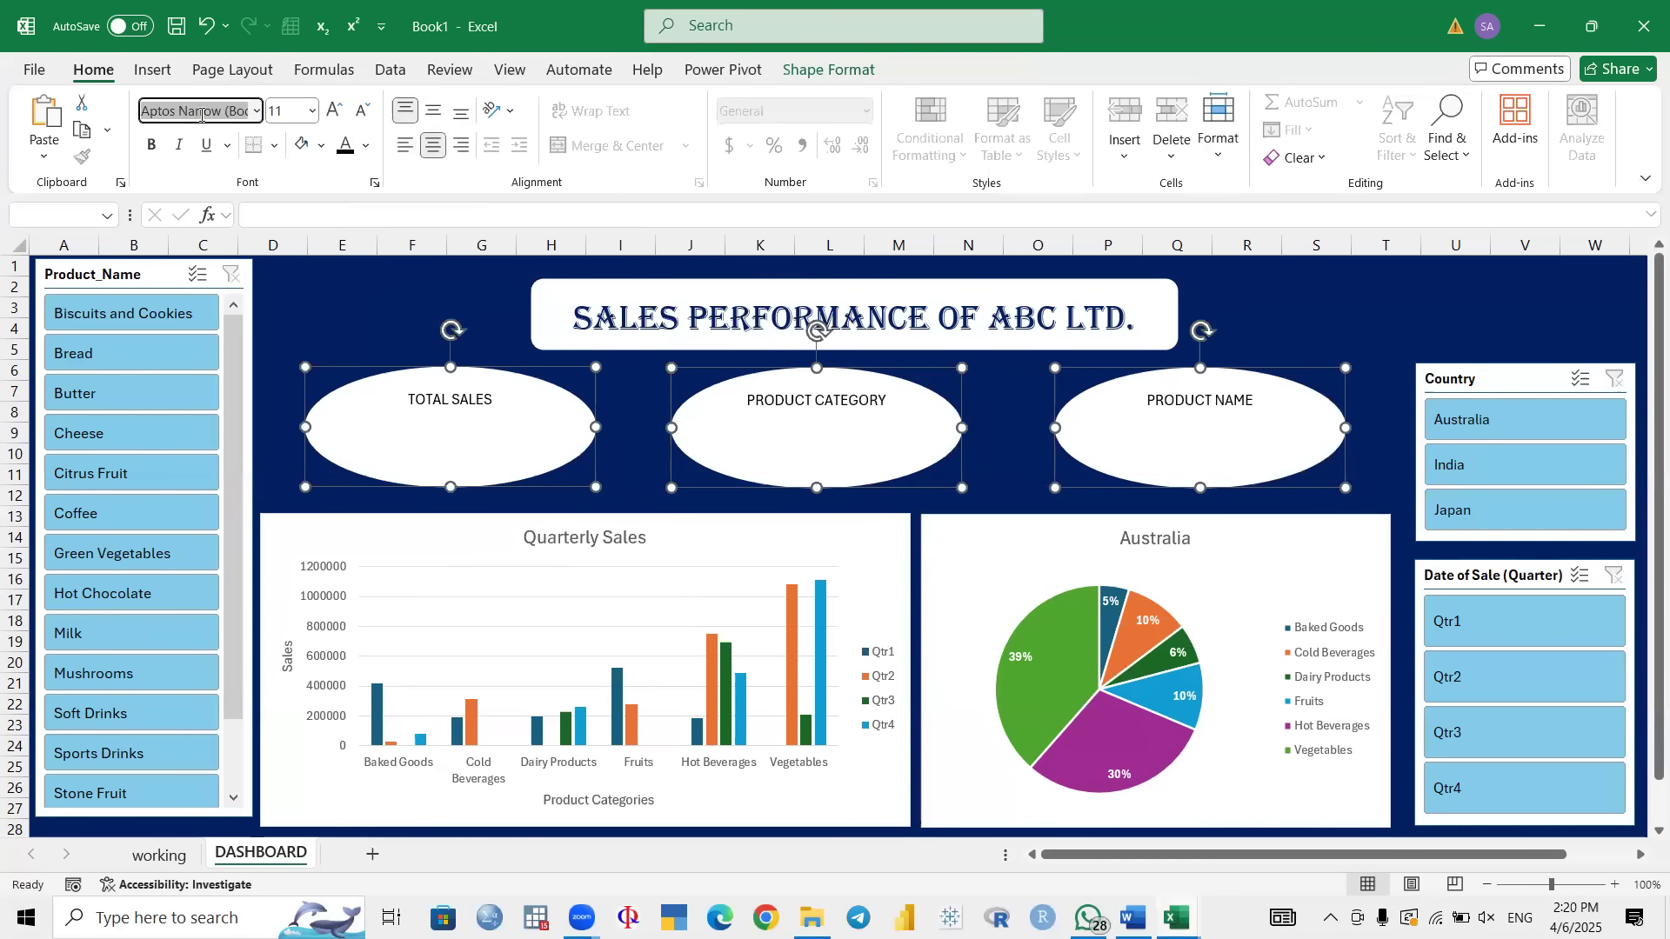
pyautogui.click(255, 111)
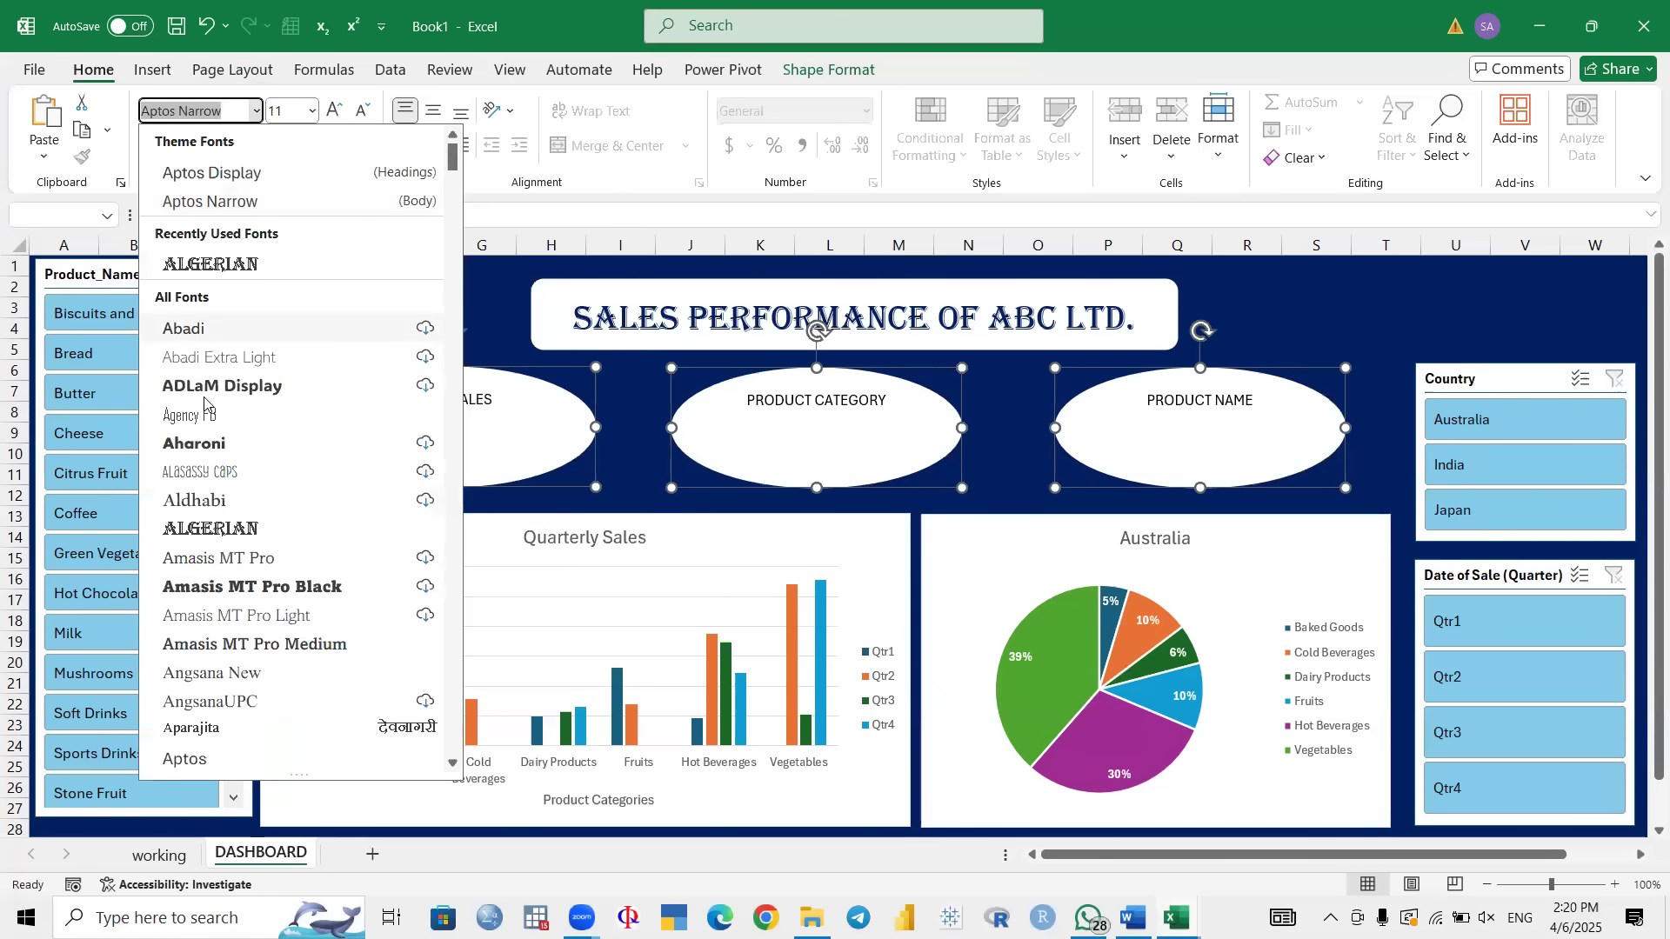
pyautogui.click(268, 590)
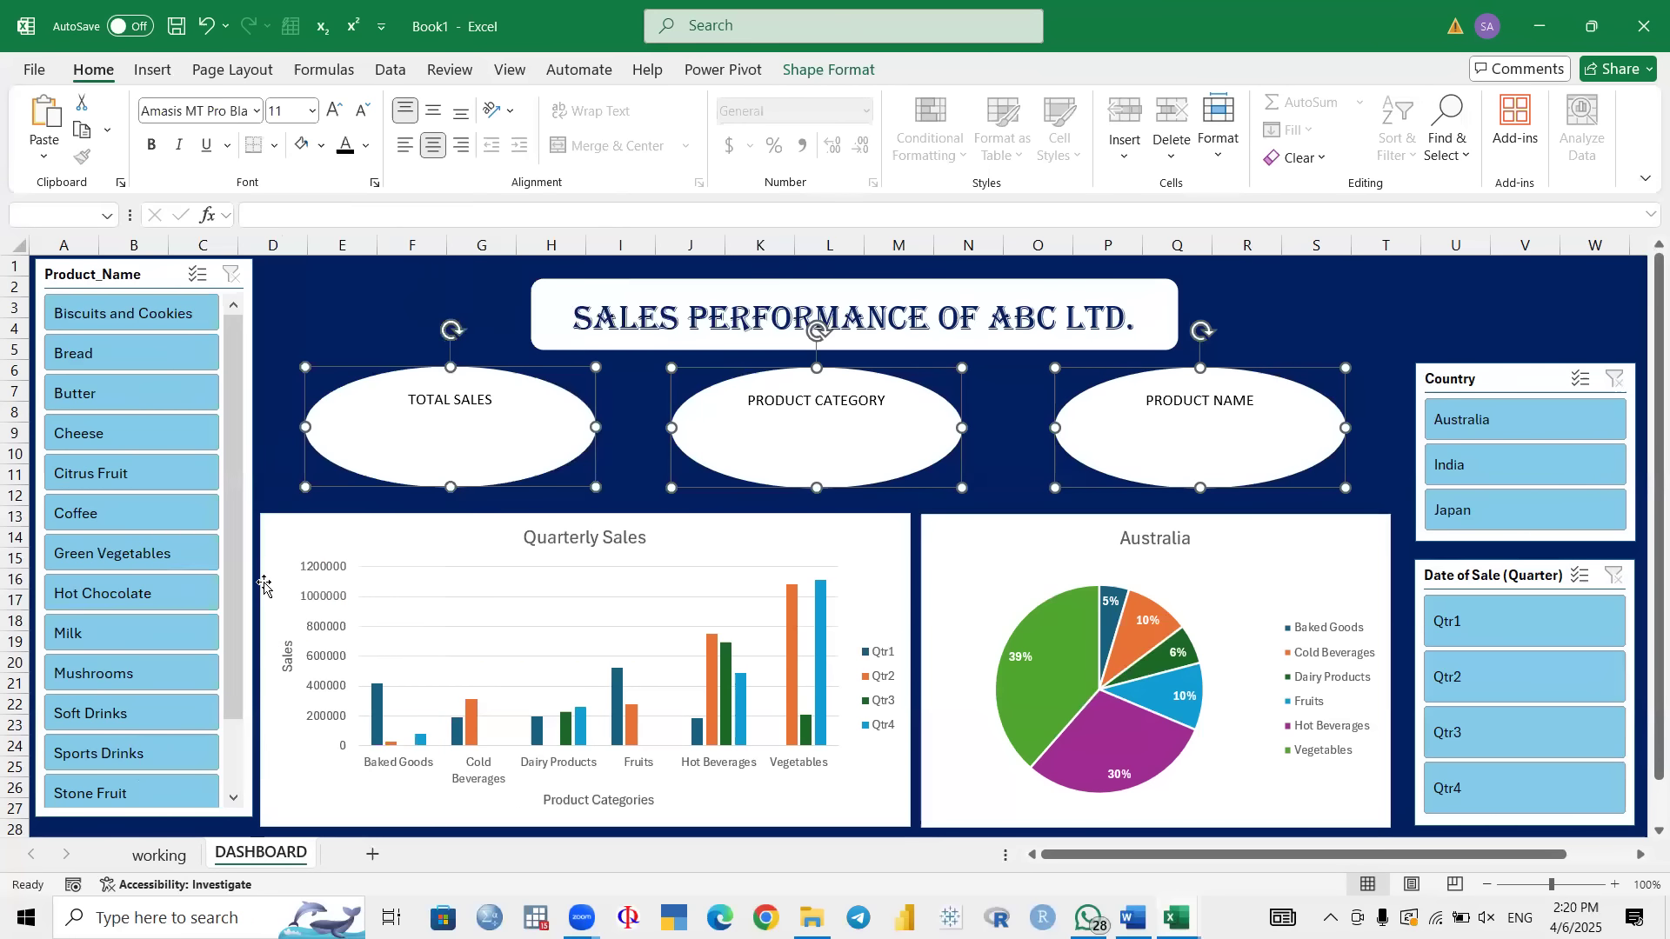
pyautogui.click(153, 146)
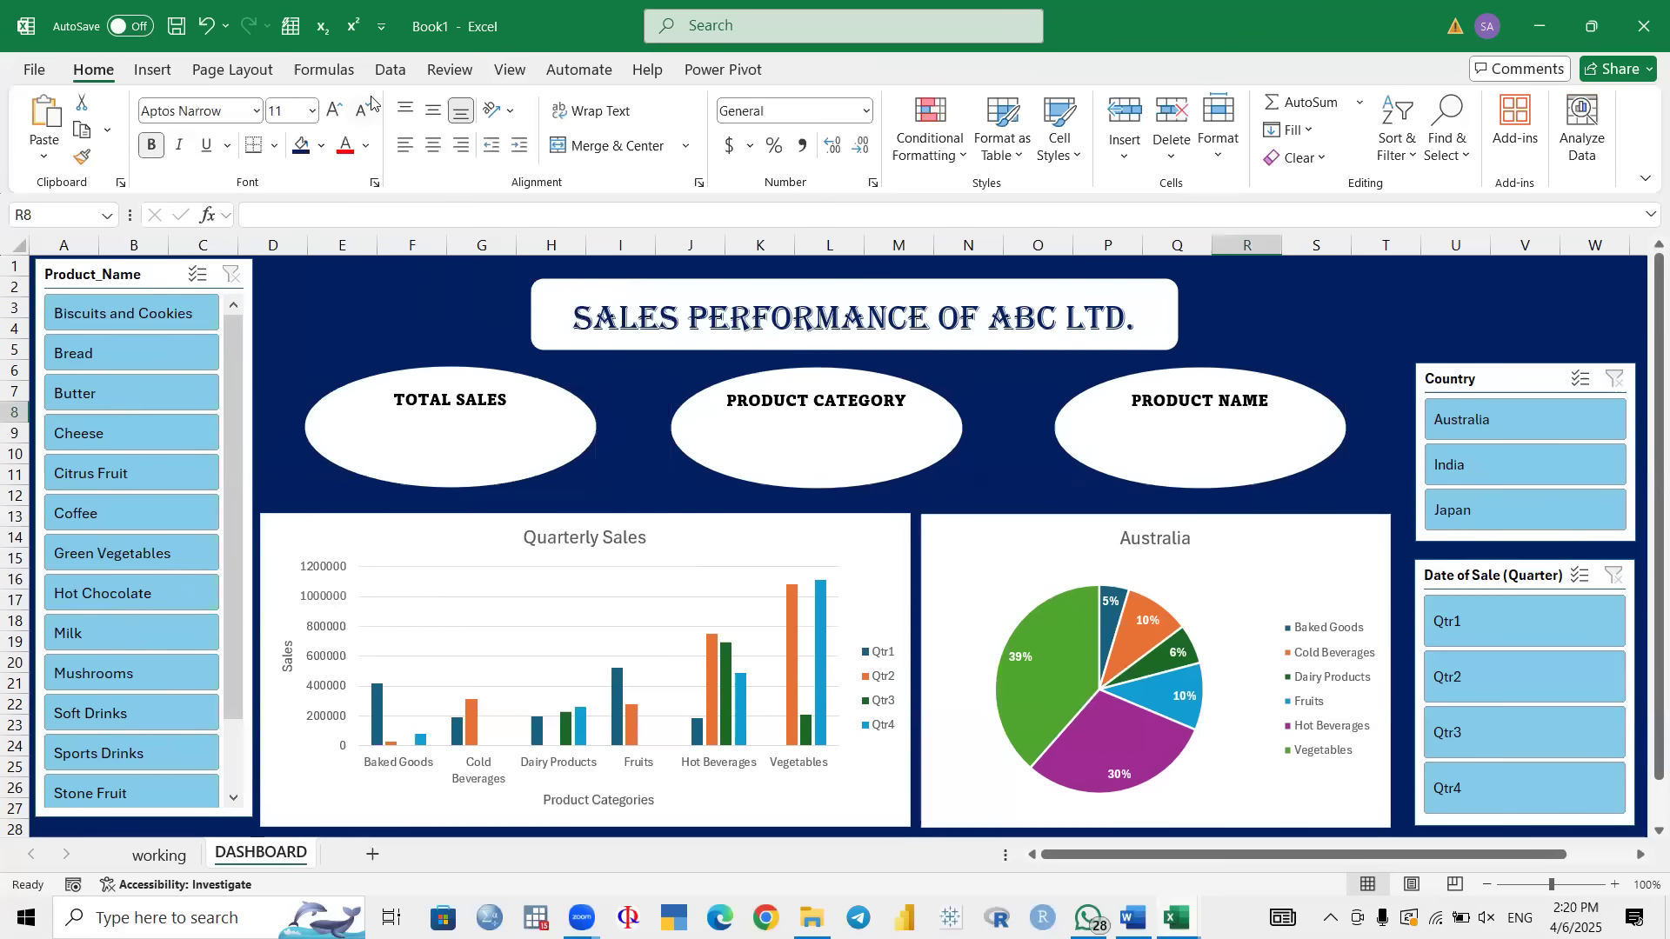
# Step: Try to change the oval labels' font to Arial Rounded MT Bold
pyautogui.click(255, 111)
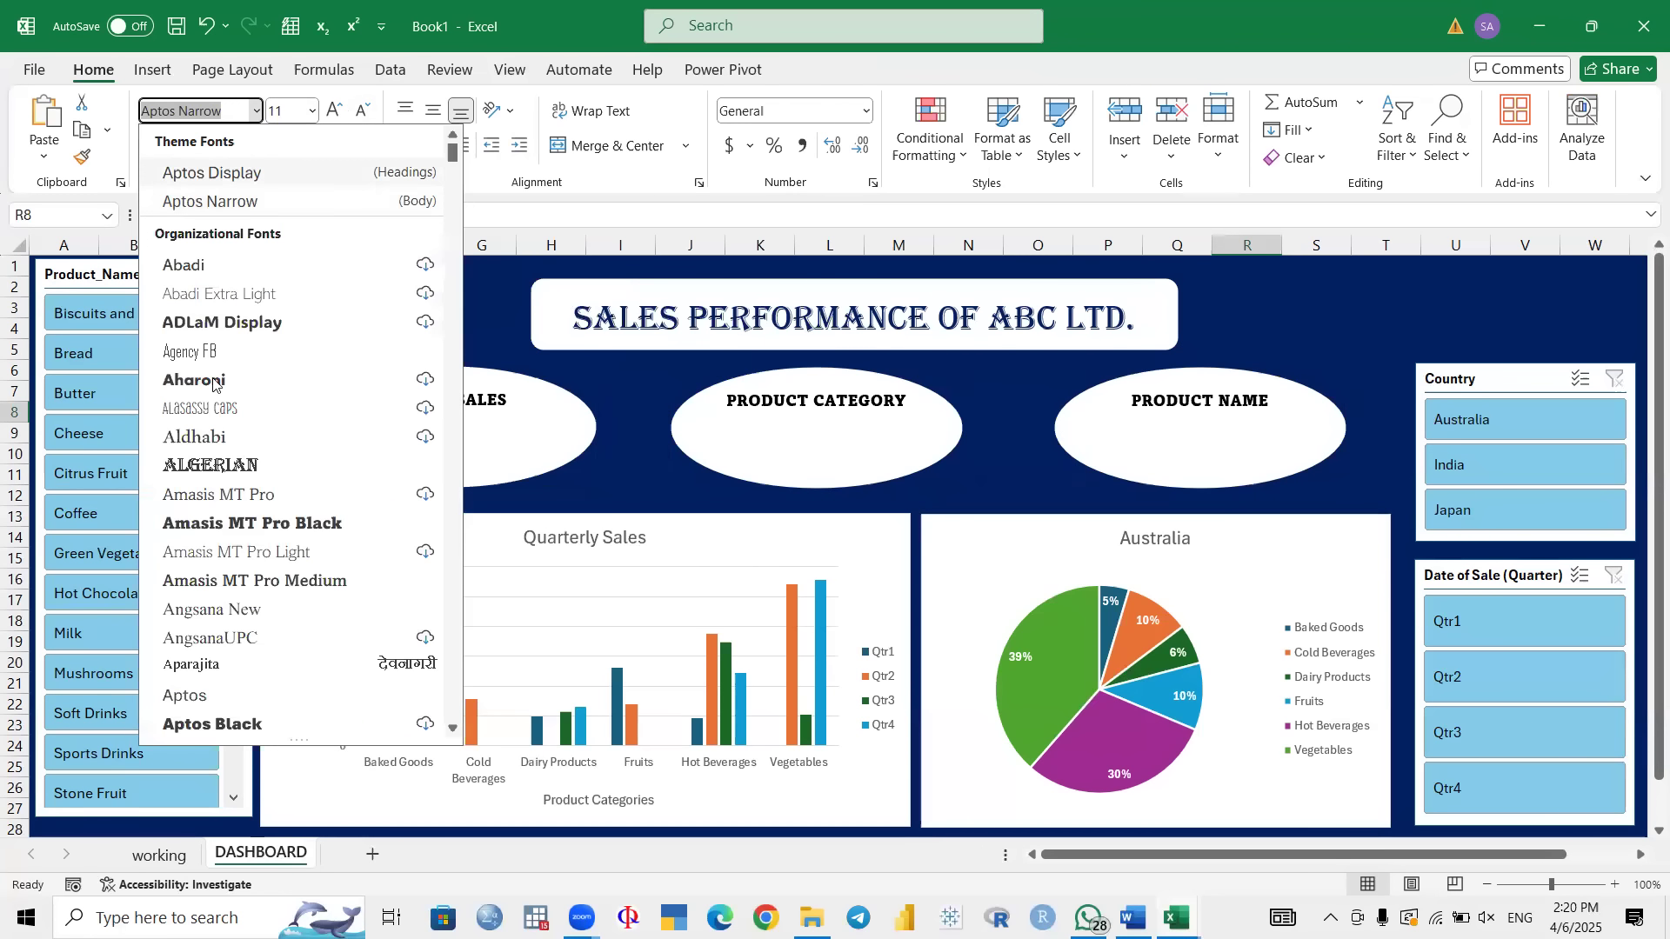
pyautogui.scroll(-4, 223, 641)
pyautogui.scroll(-2, 224, 641)
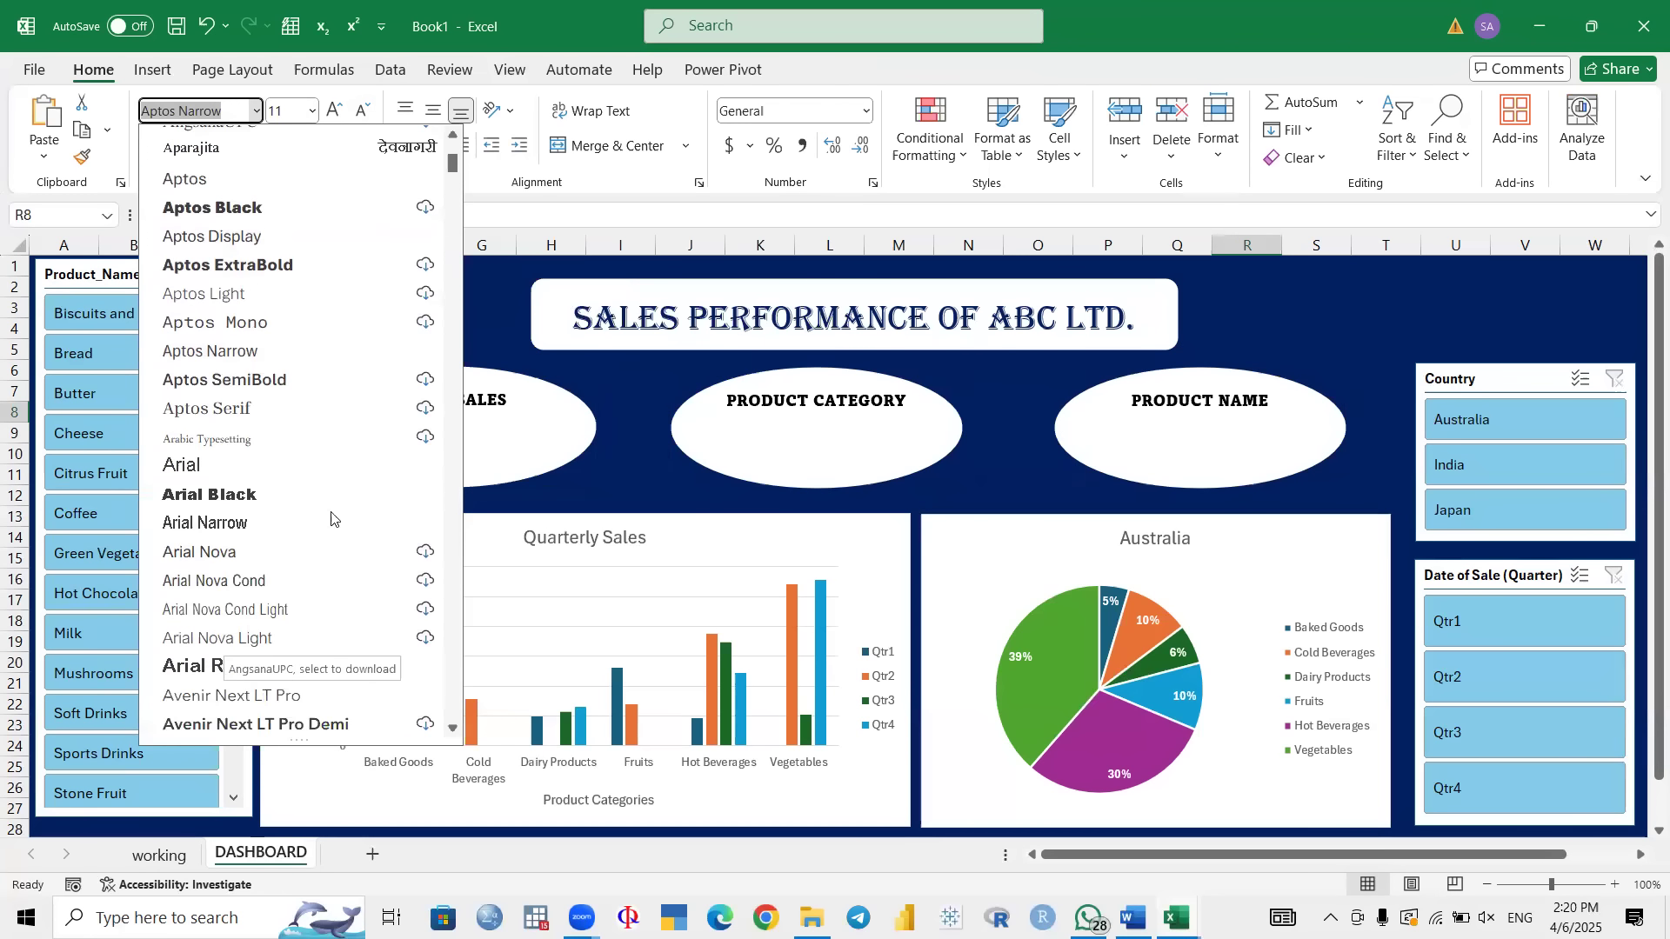
pyautogui.scroll(-4, 352, 528)
pyautogui.scroll(-1, 352, 528)
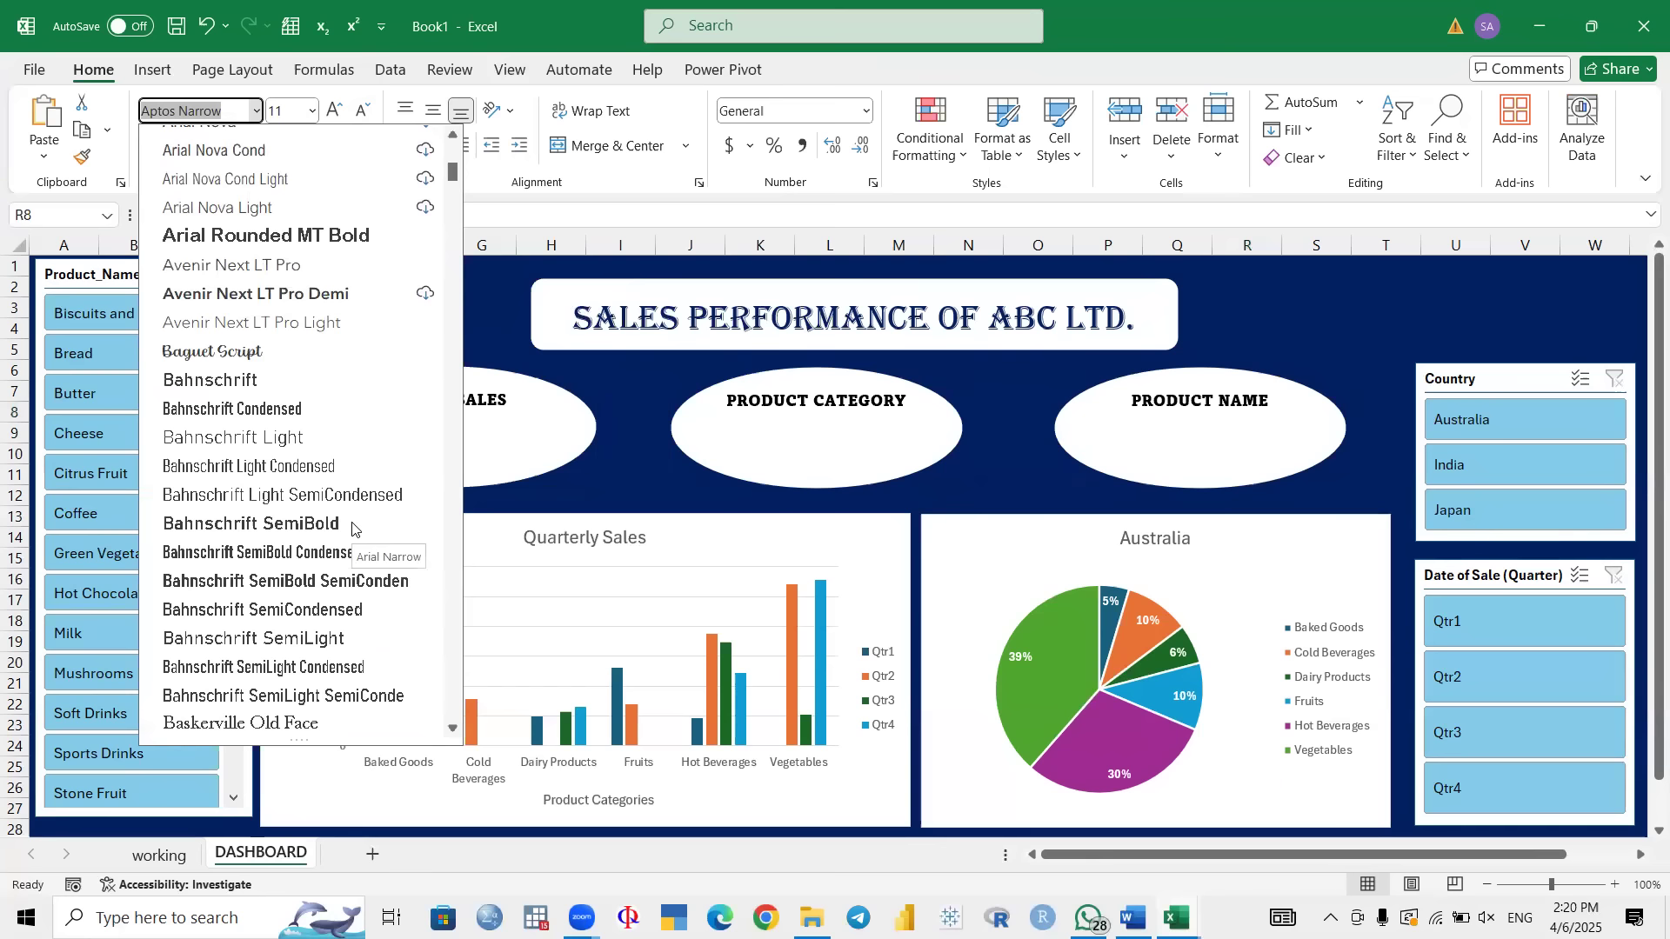
pyautogui.click(331, 235)
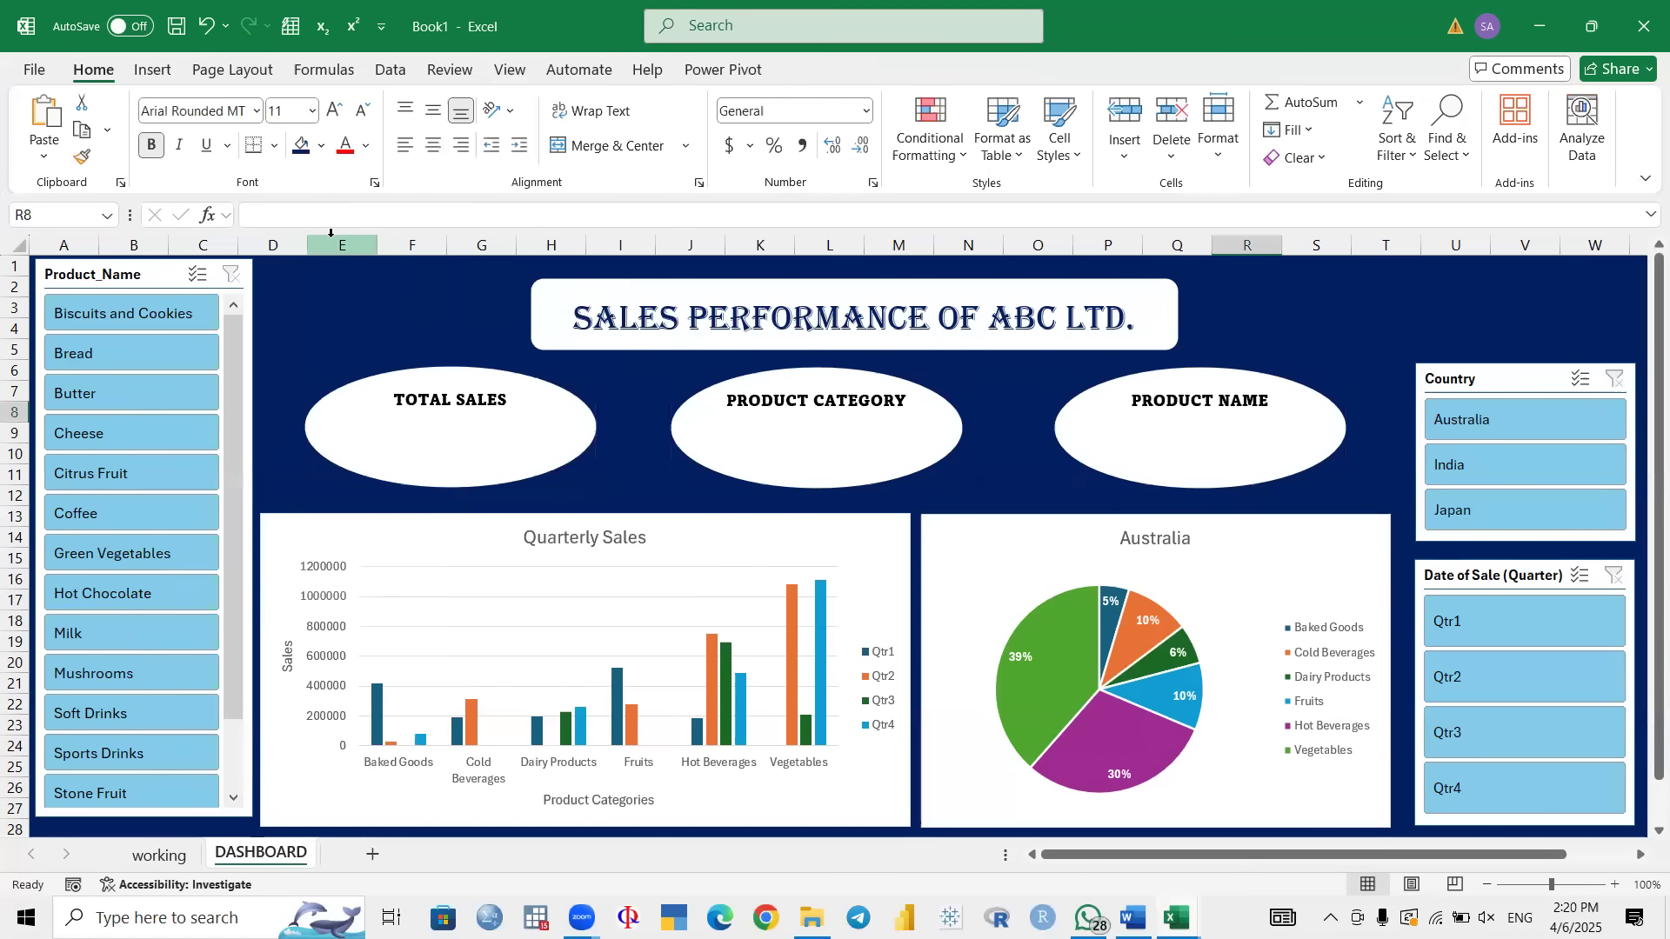
# Step: Insert a text box inside the first oval, just beneath the TOTAL SALES label
pyautogui.click(476, 436)
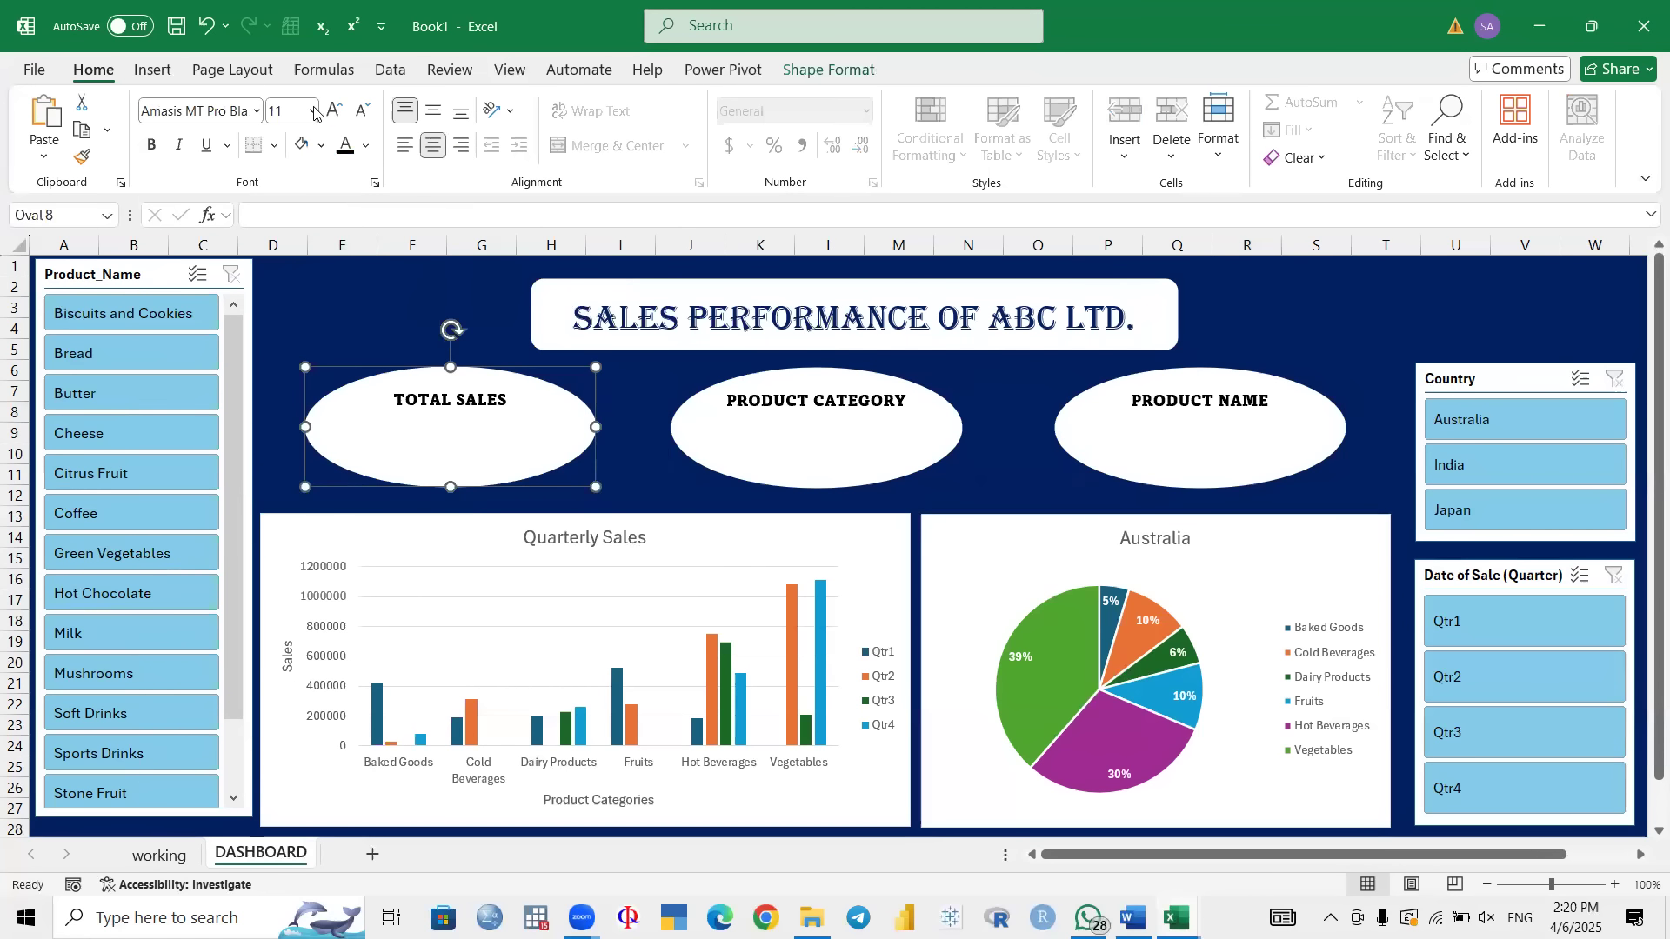
pyautogui.click(171, 77)
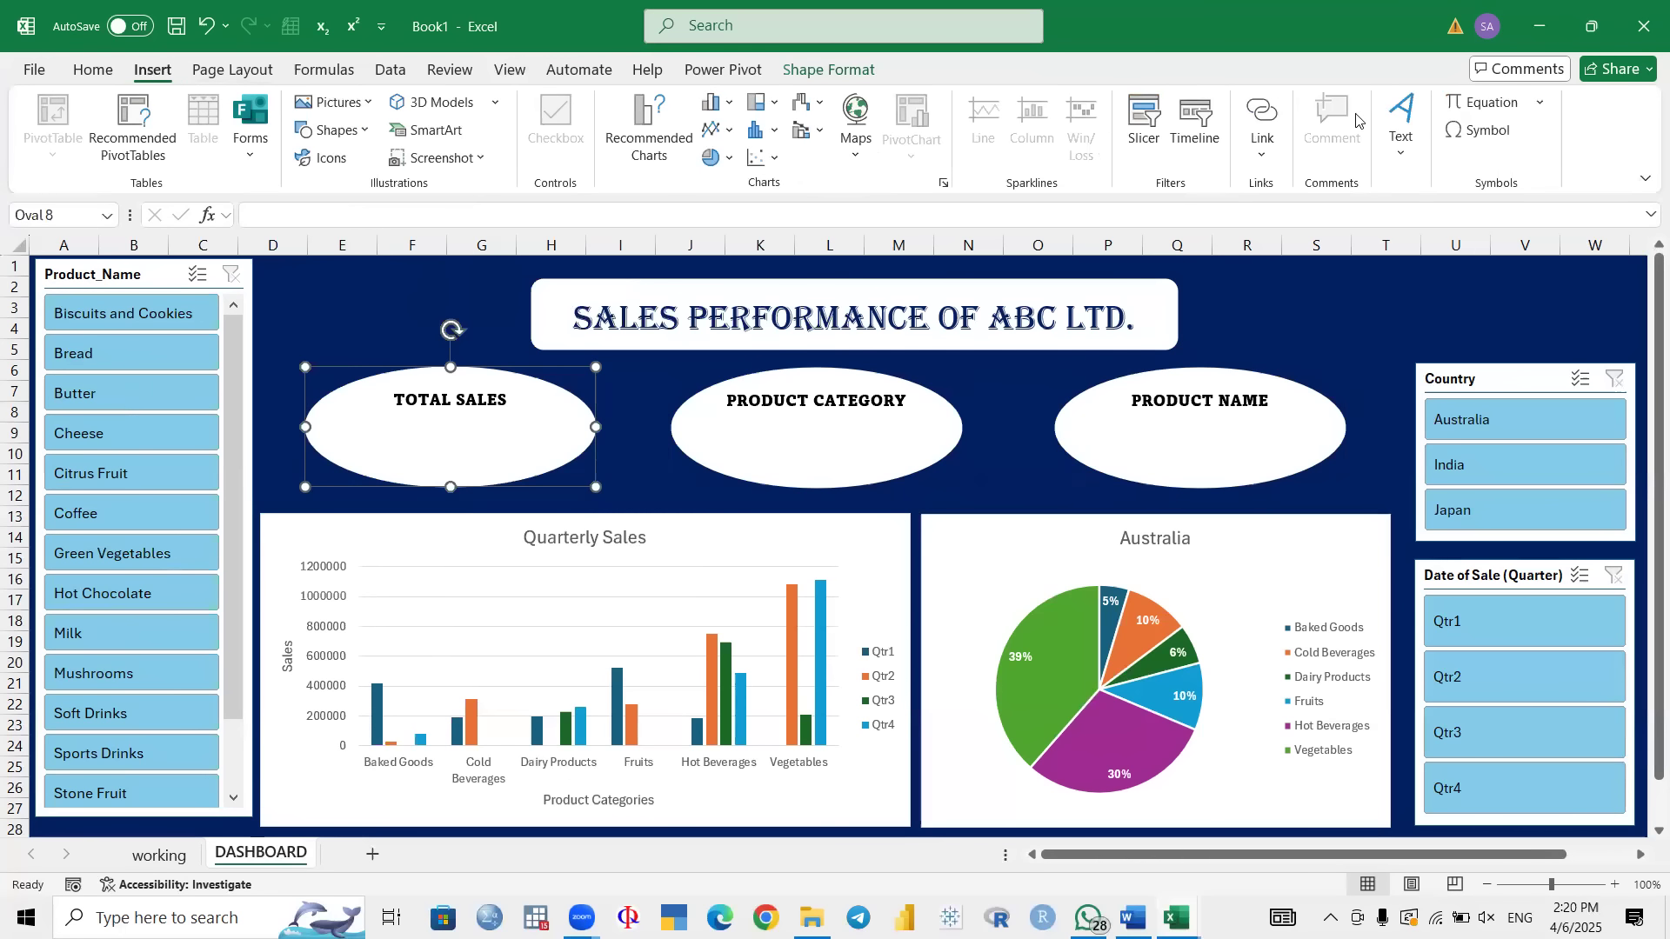
pyautogui.click(1413, 158)
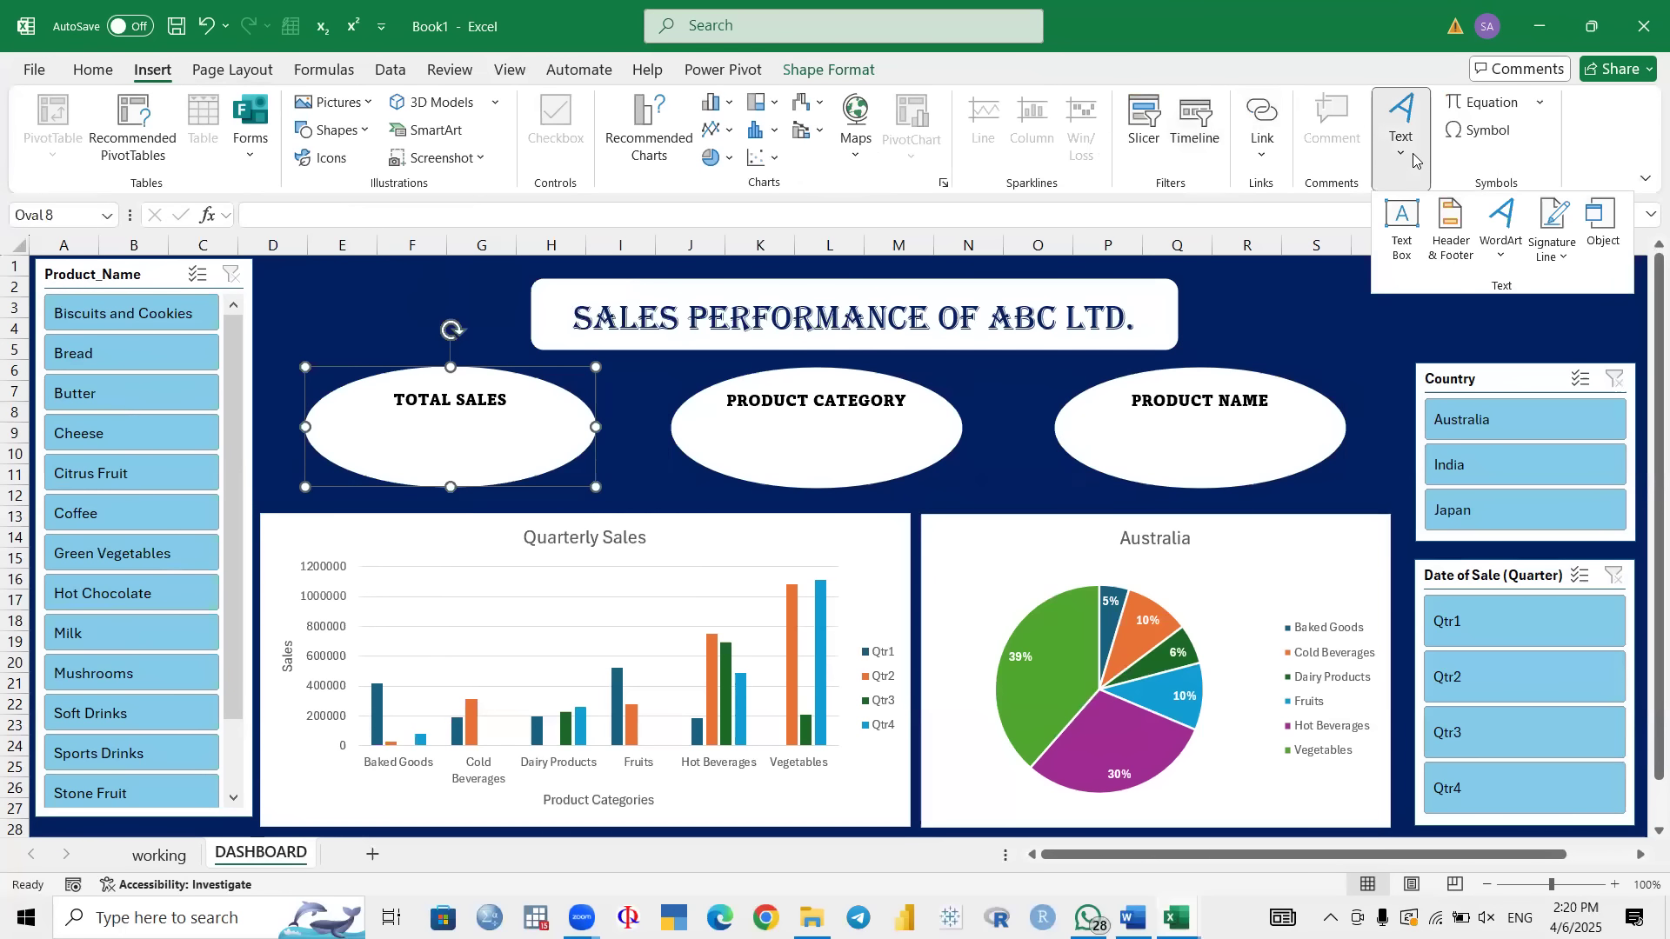
pyautogui.click(1401, 228)
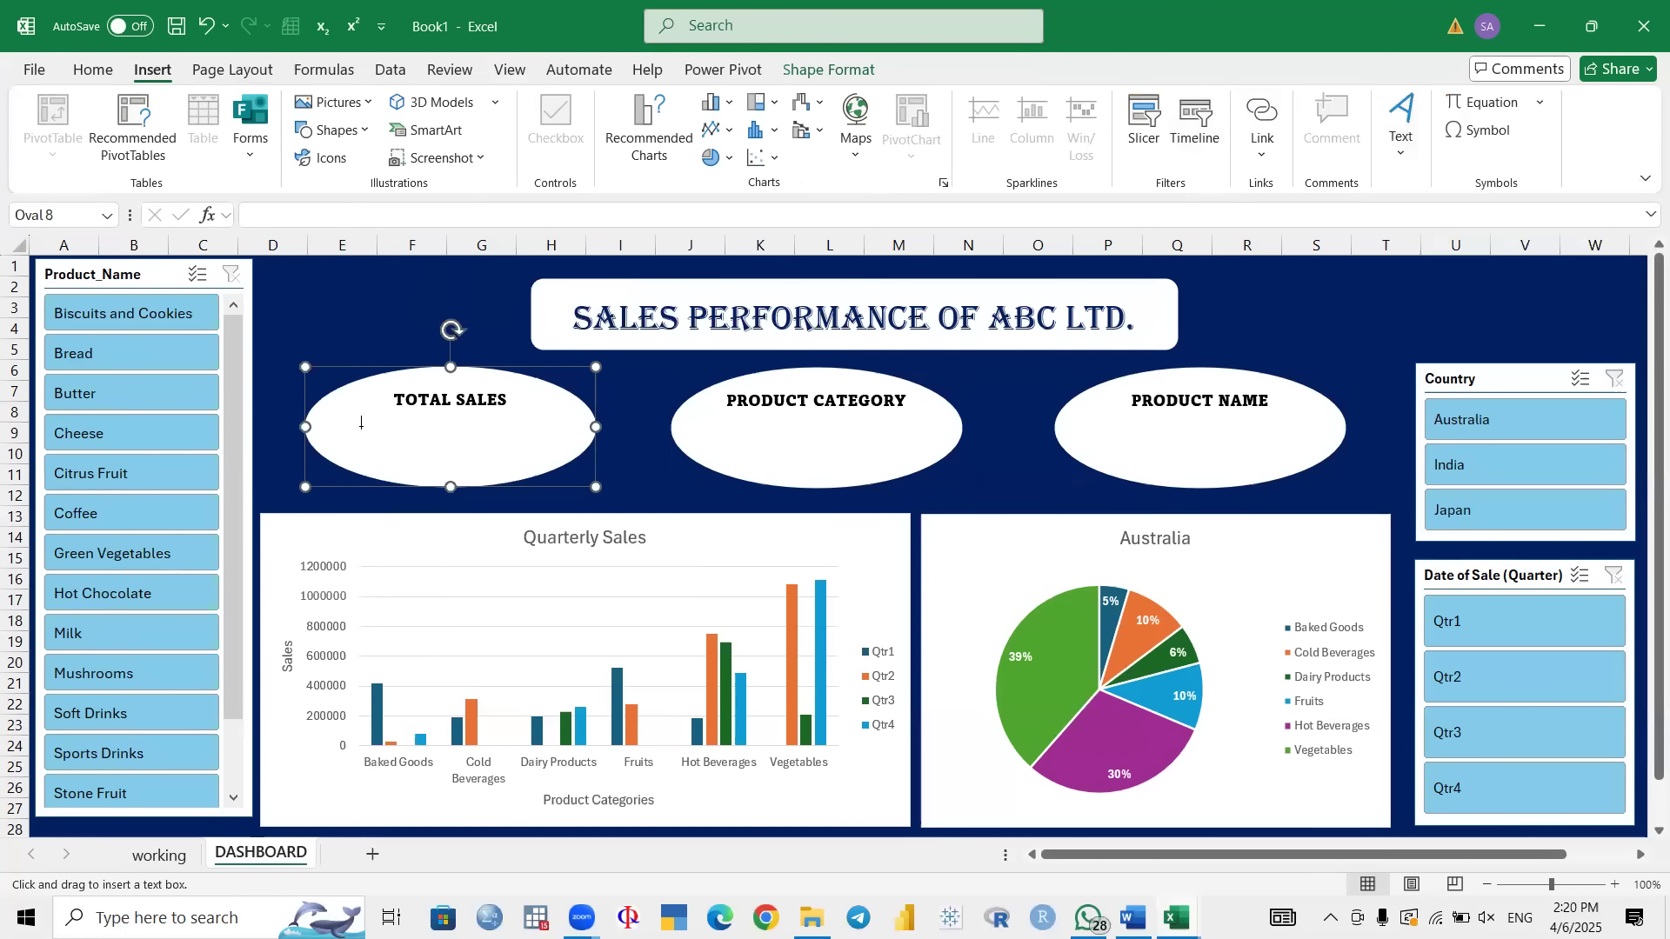
pyautogui.moveTo(355, 423); pyautogui.dragTo(550, 483)
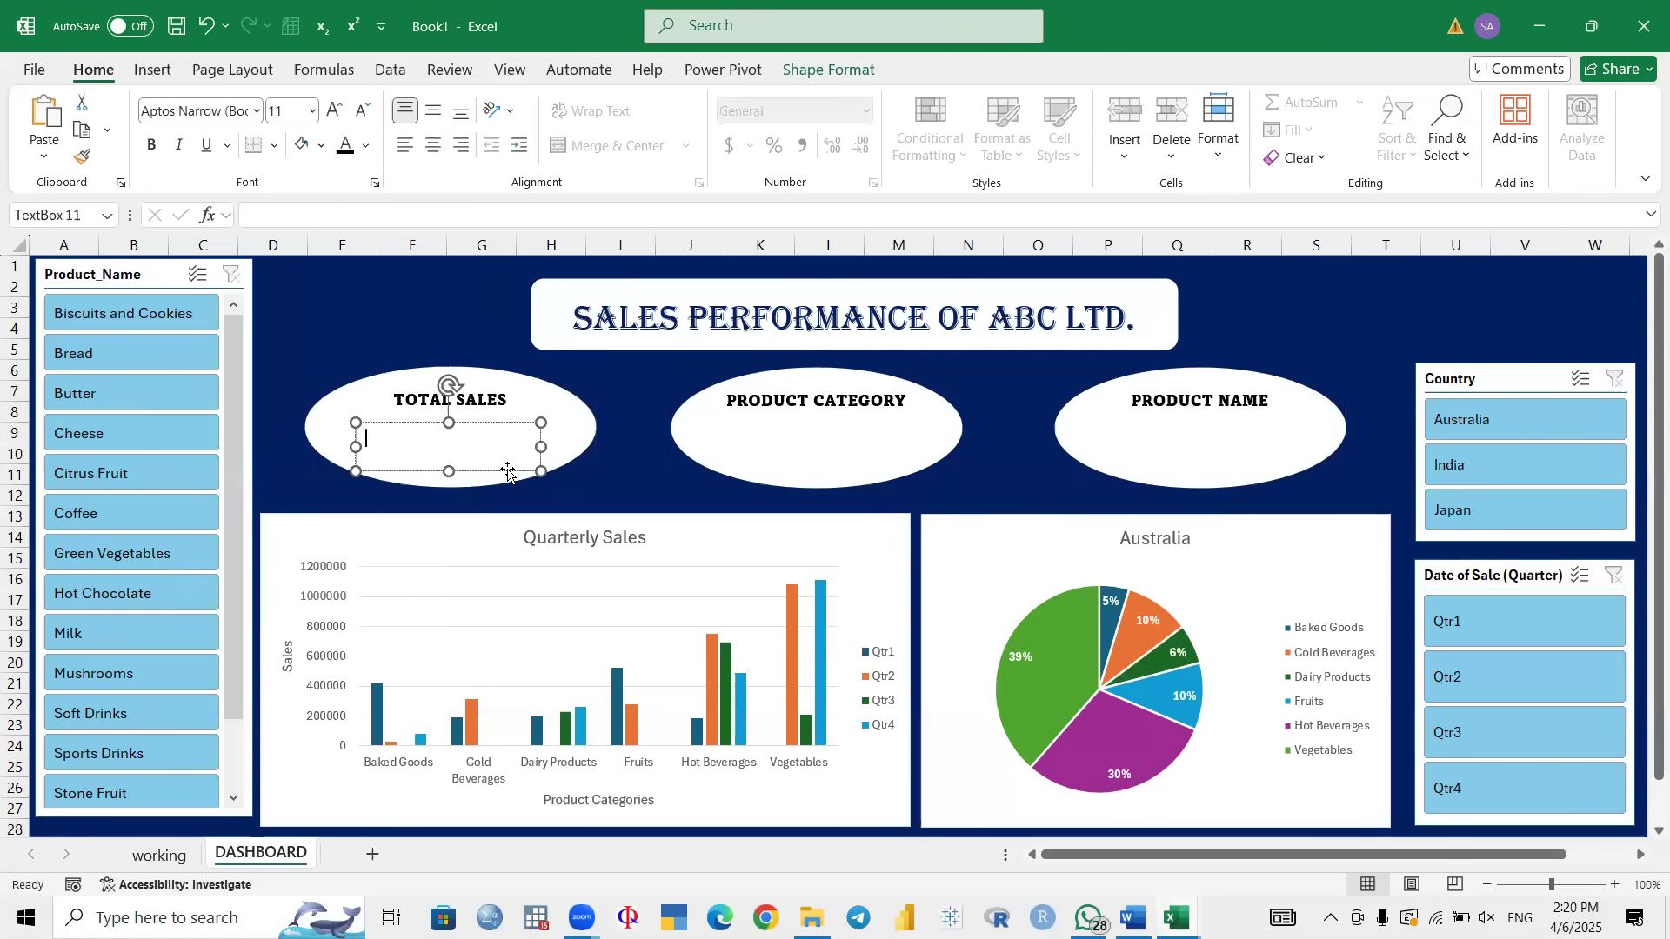
# Step: Duplicate the text box twice and place the copies beneath the PRODUCT NAME and PRODUCT CATEGORY labels
pyautogui.click(511, 474)
pyautogui.hotkey('ctrl', 'd')
pyautogui.hotkey('ctrl', 'd')
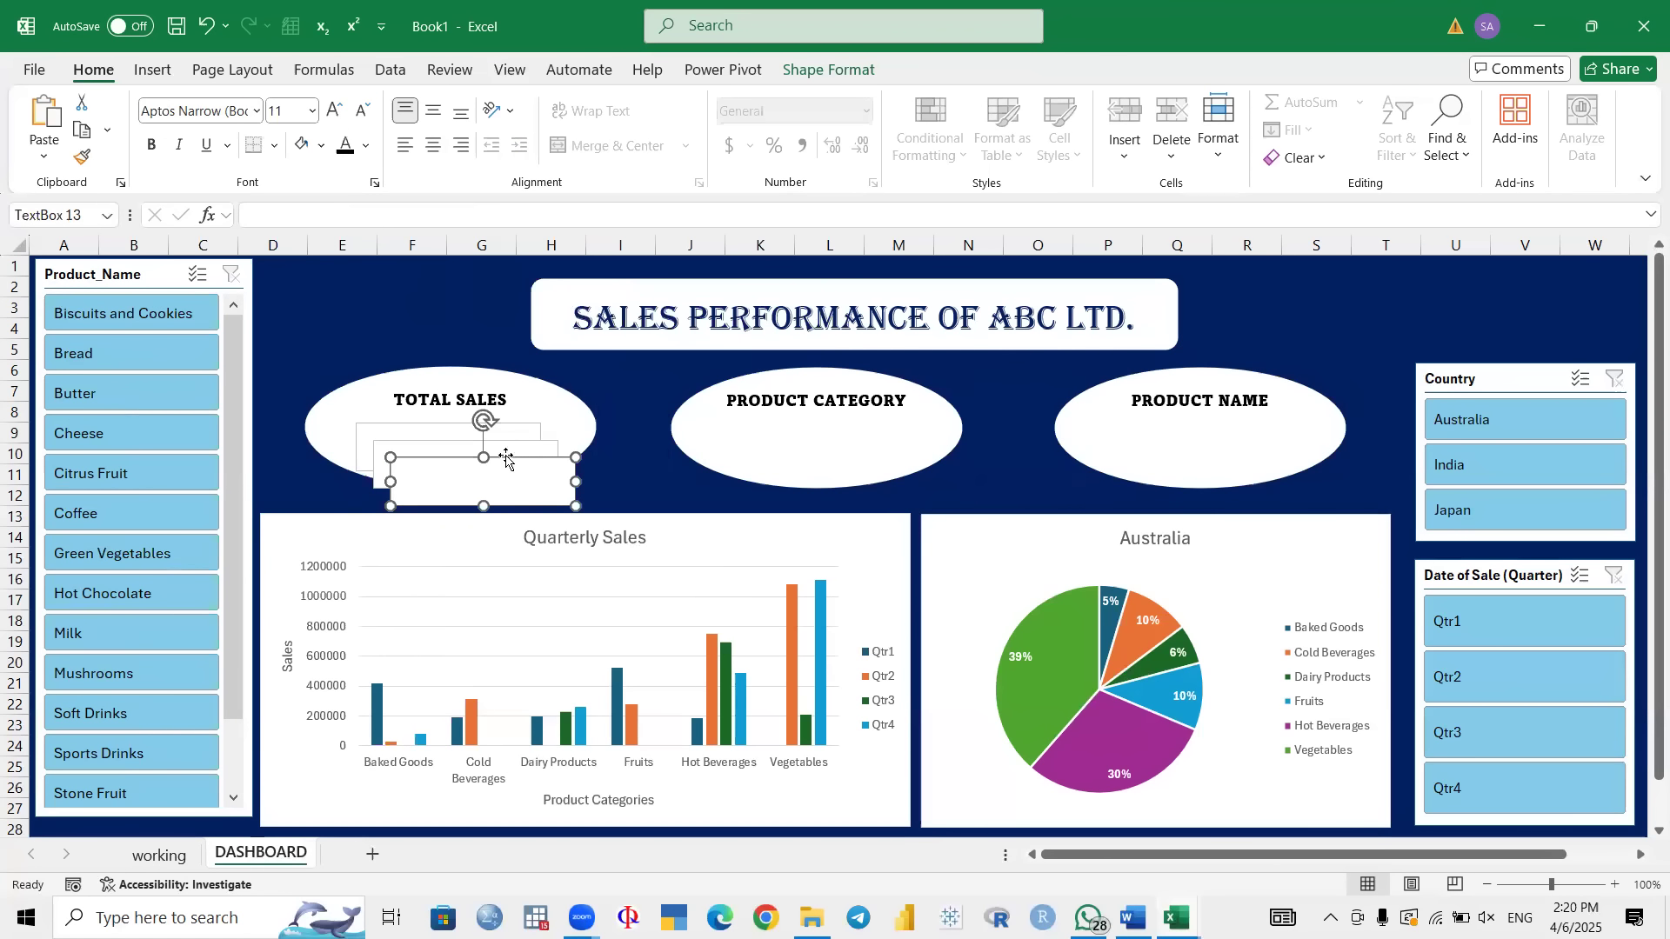
pyautogui.moveTo(505, 453); pyautogui.dragTo(1221, 416)
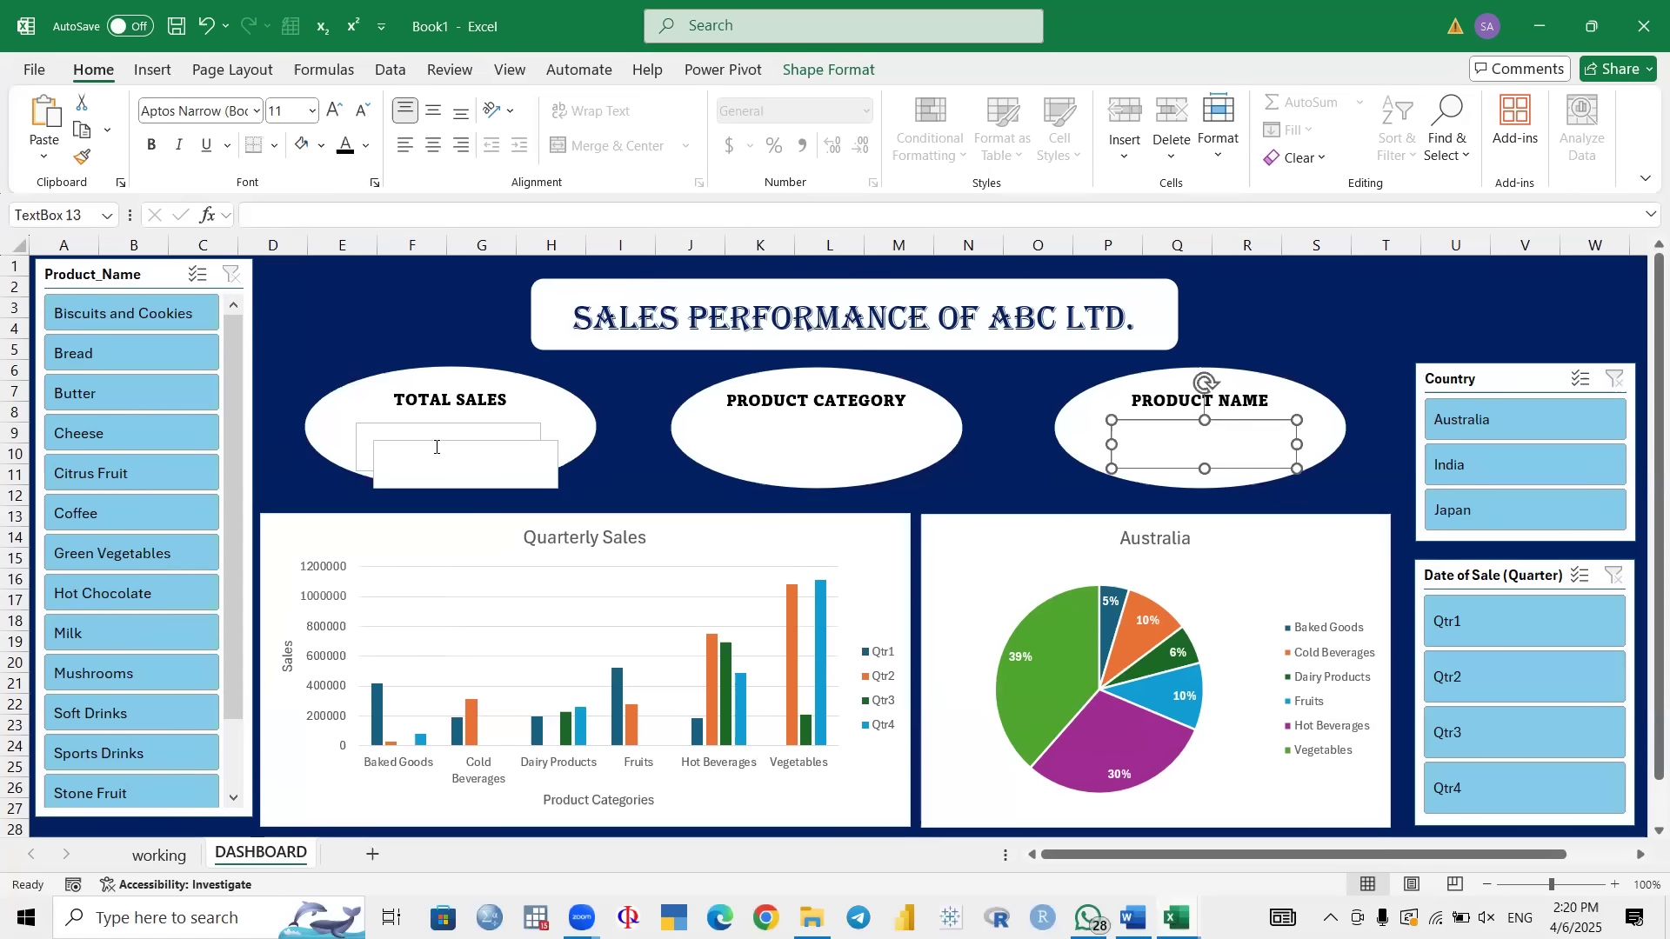
pyautogui.click(483, 448)
pyautogui.moveTo(489, 445); pyautogui.dragTo(841, 424)
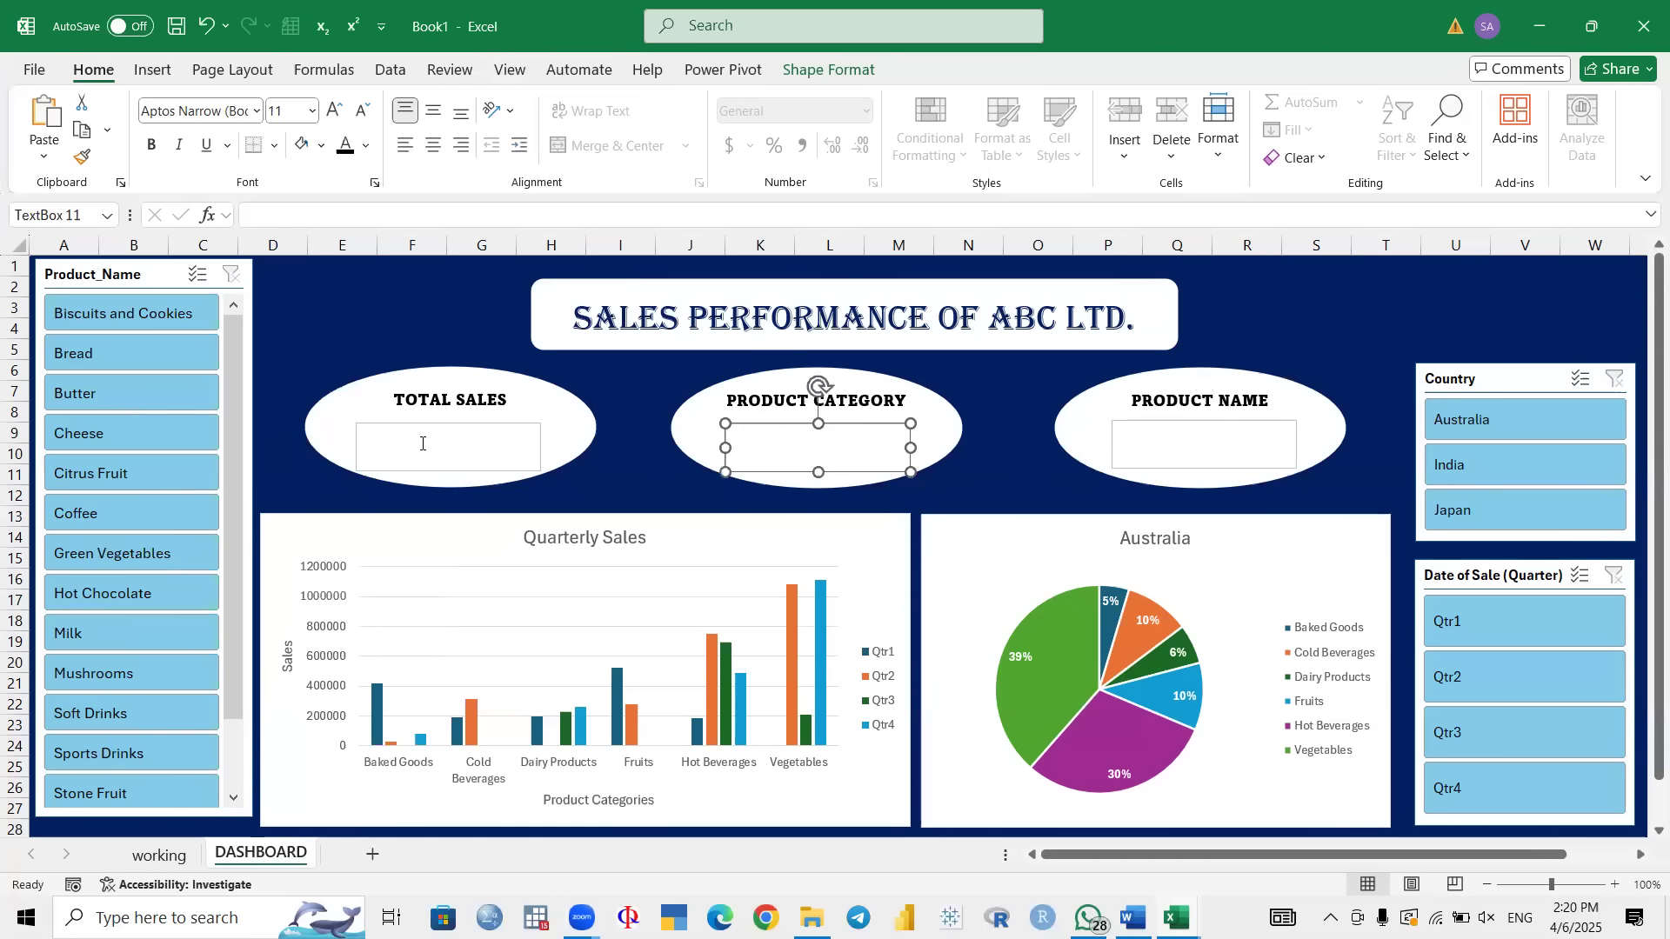
# Step: Link the text box under TOTAL SALES to the Total Sales reference cell with =working!$Q$7
pyautogui.click(422, 444)
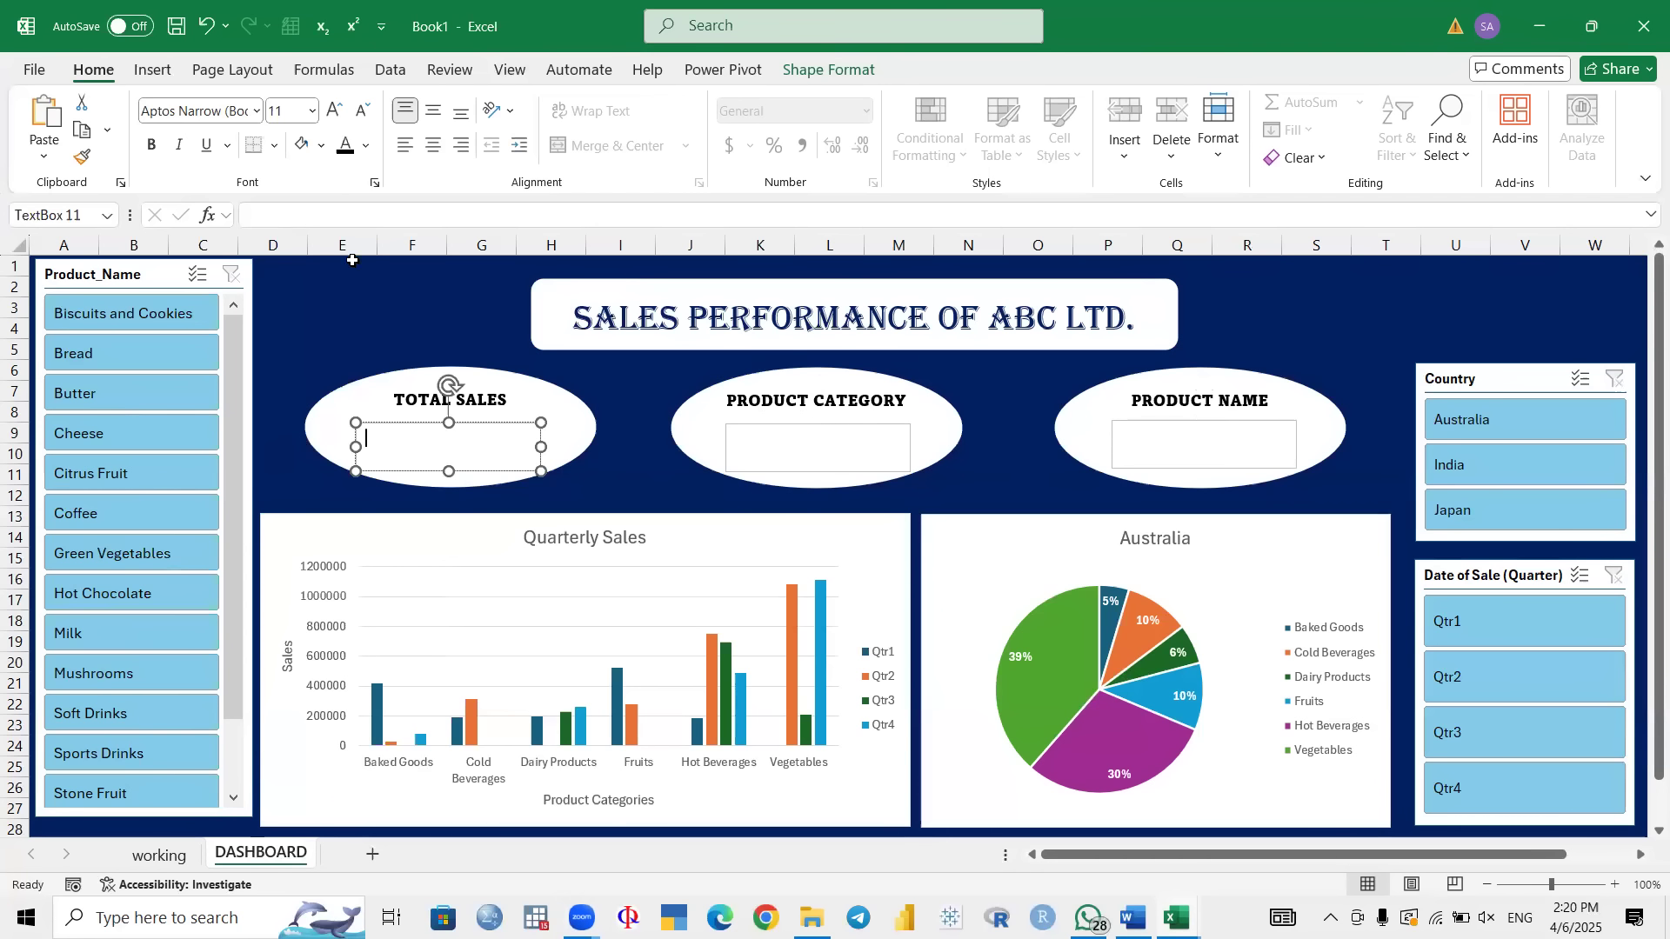
pyautogui.click(305, 222)
pyautogui.write('=')
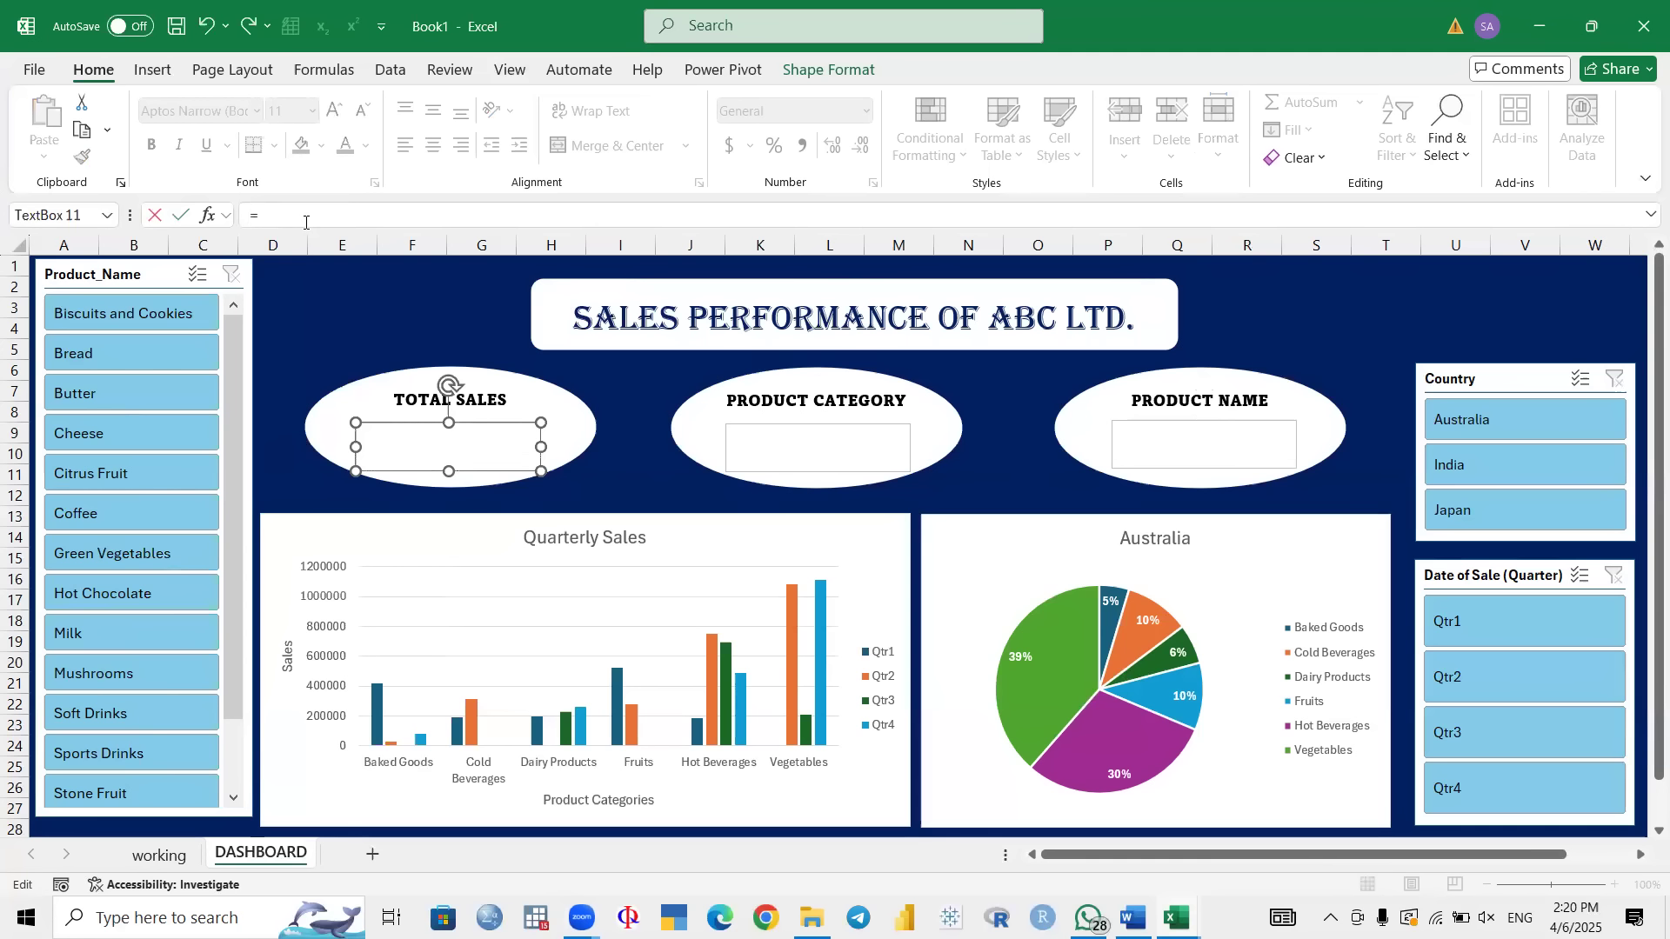
pyautogui.click(172, 859)
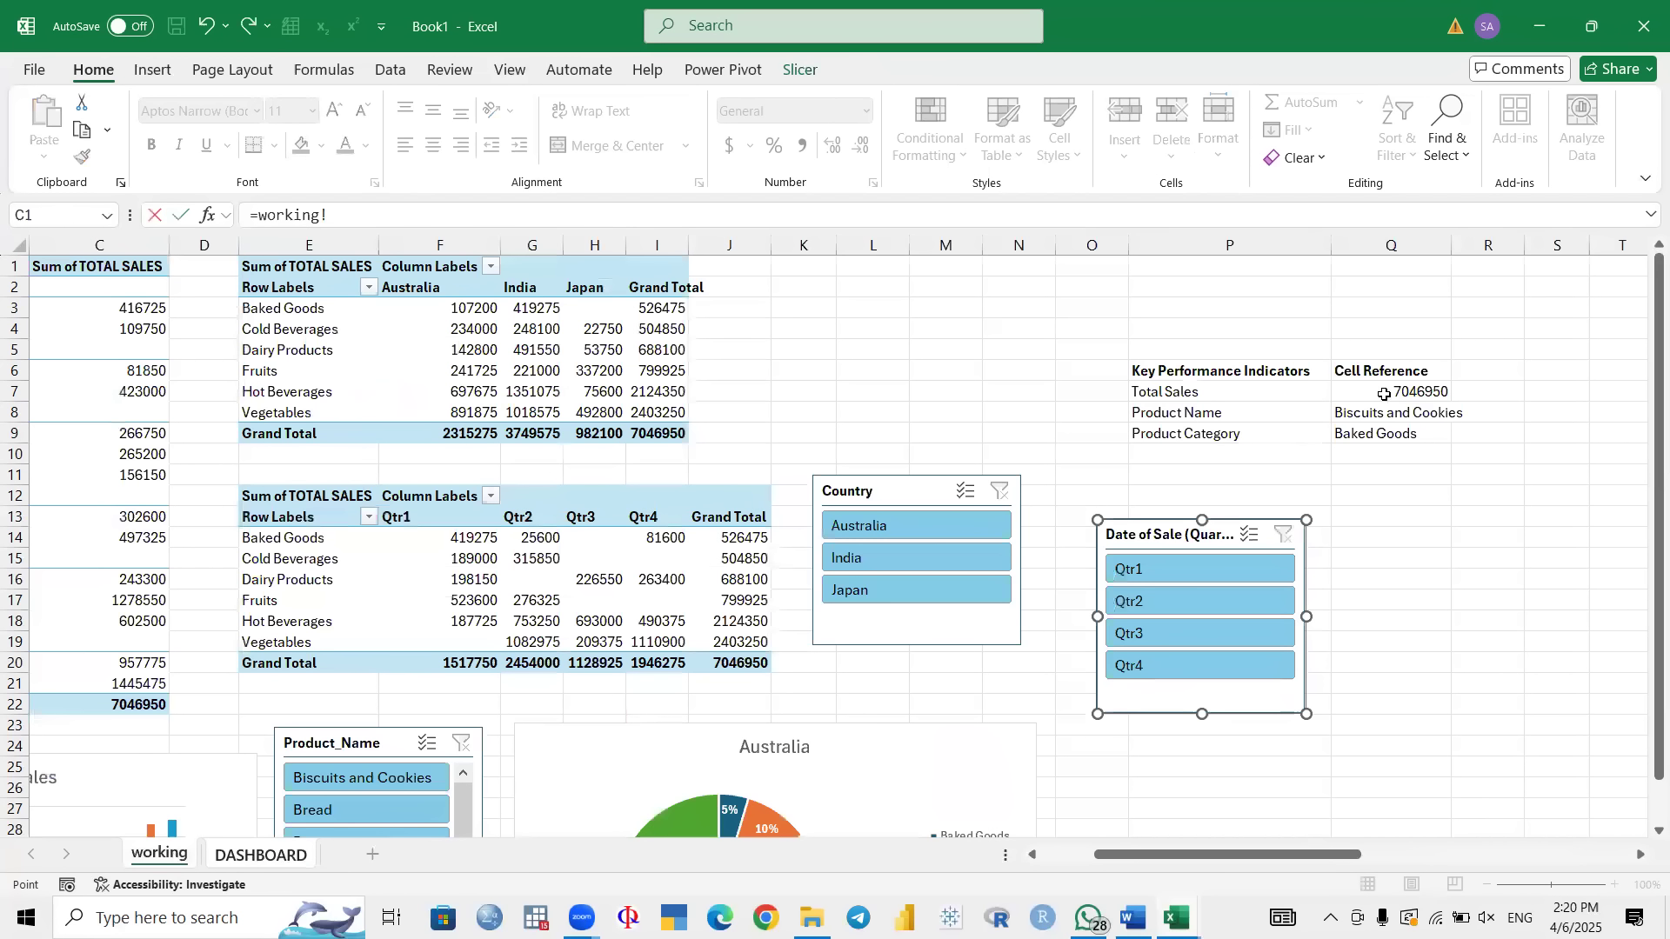
pyautogui.click(1385, 394)
pyautogui.press('Return')
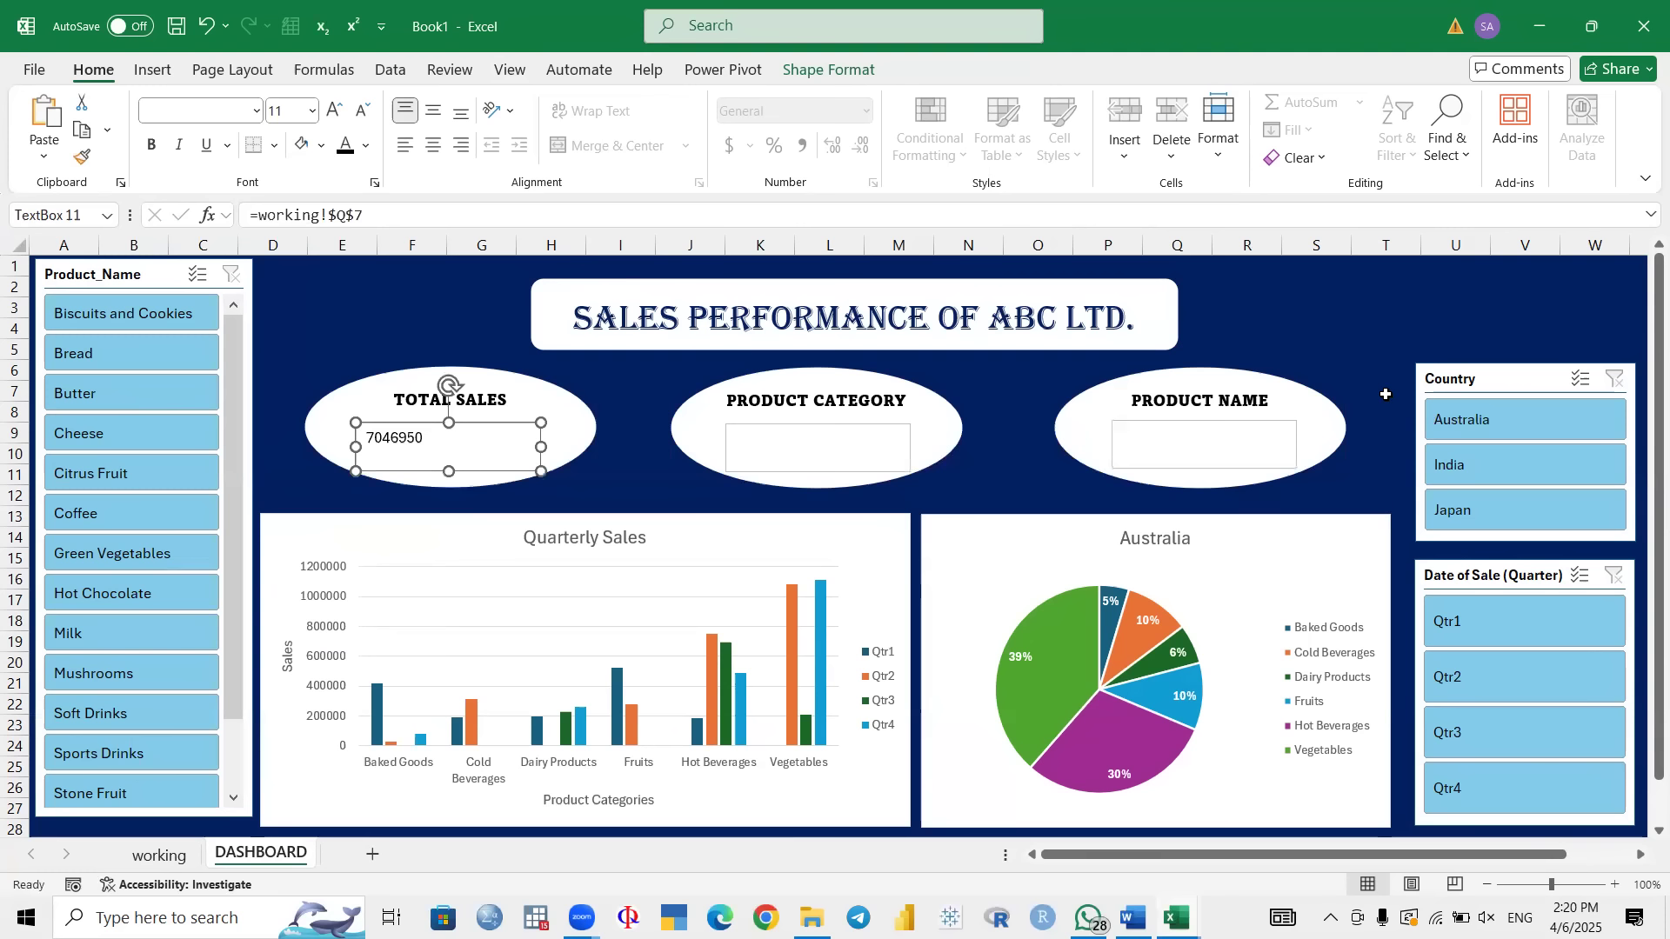
# Step: Link the text box under PRODUCT CATEGORY to the Product Category reference cell with =working!$Q$9
pyautogui.click(815, 446)
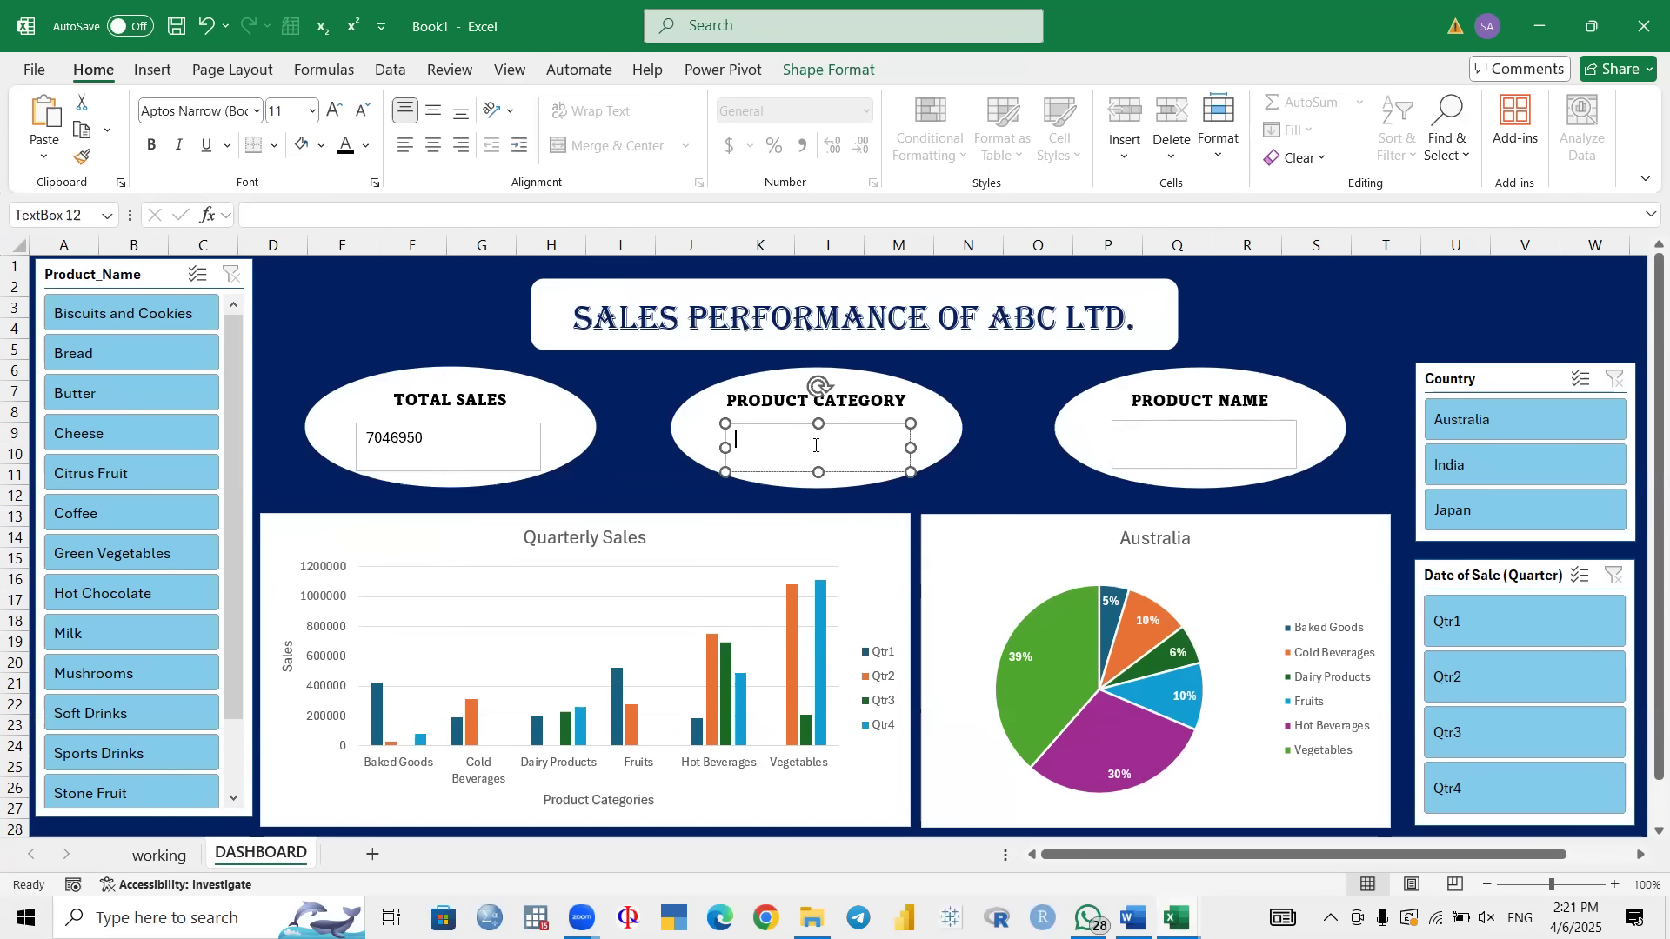
pyautogui.click(319, 218)
pyautogui.write('=')
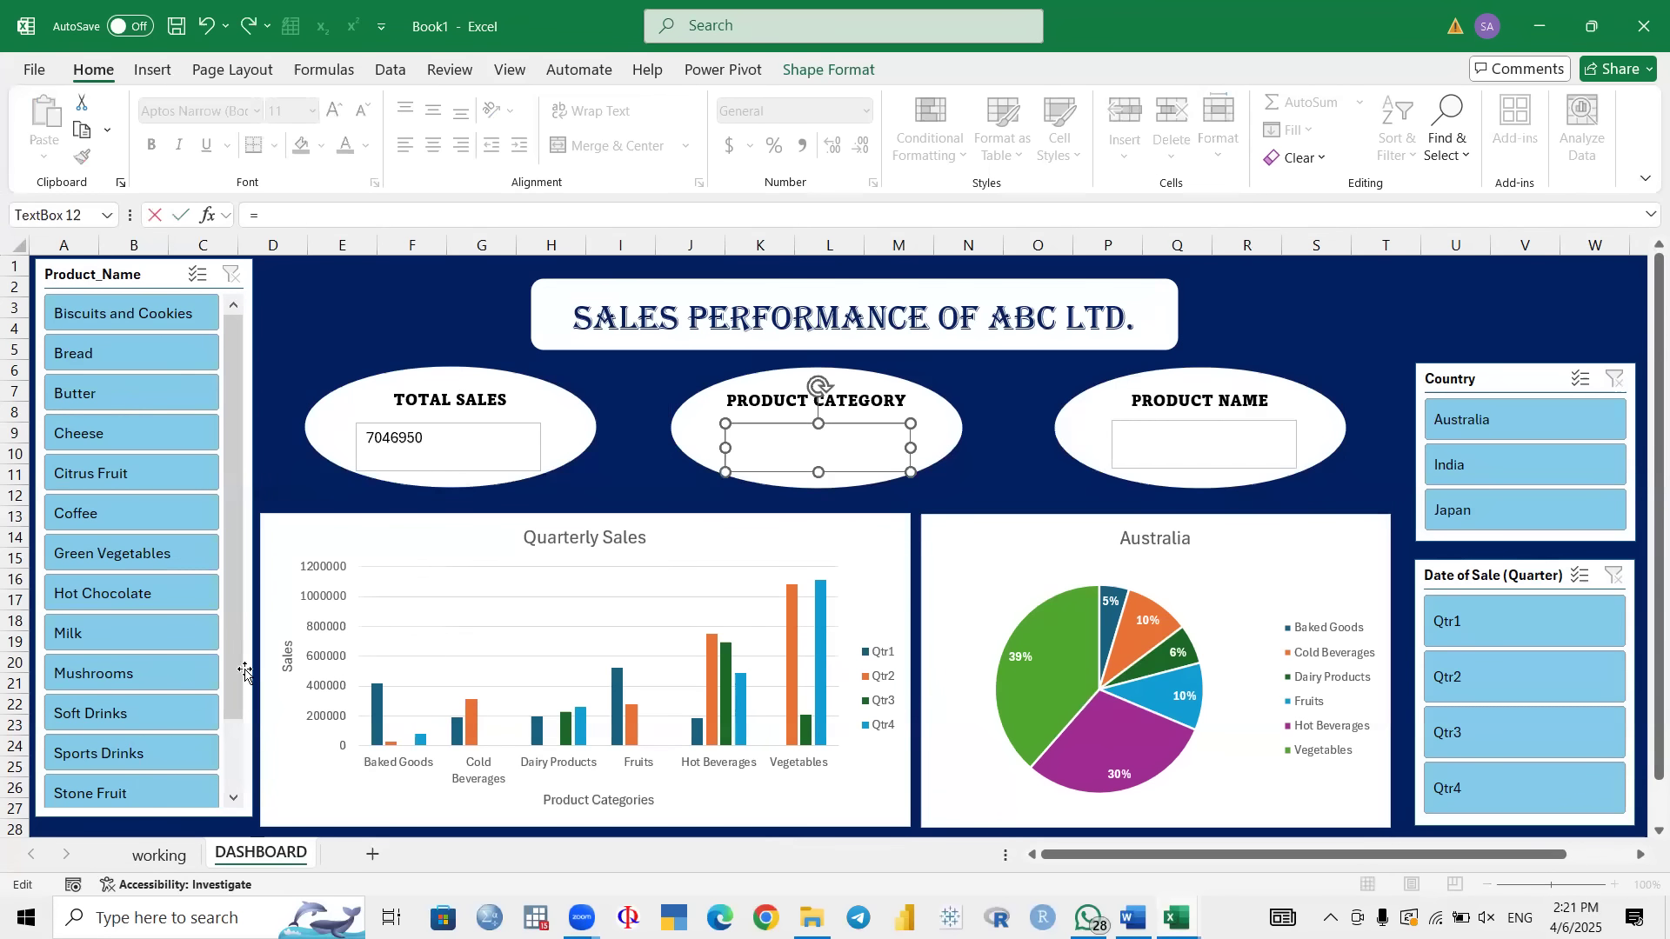
pyautogui.click(159, 855)
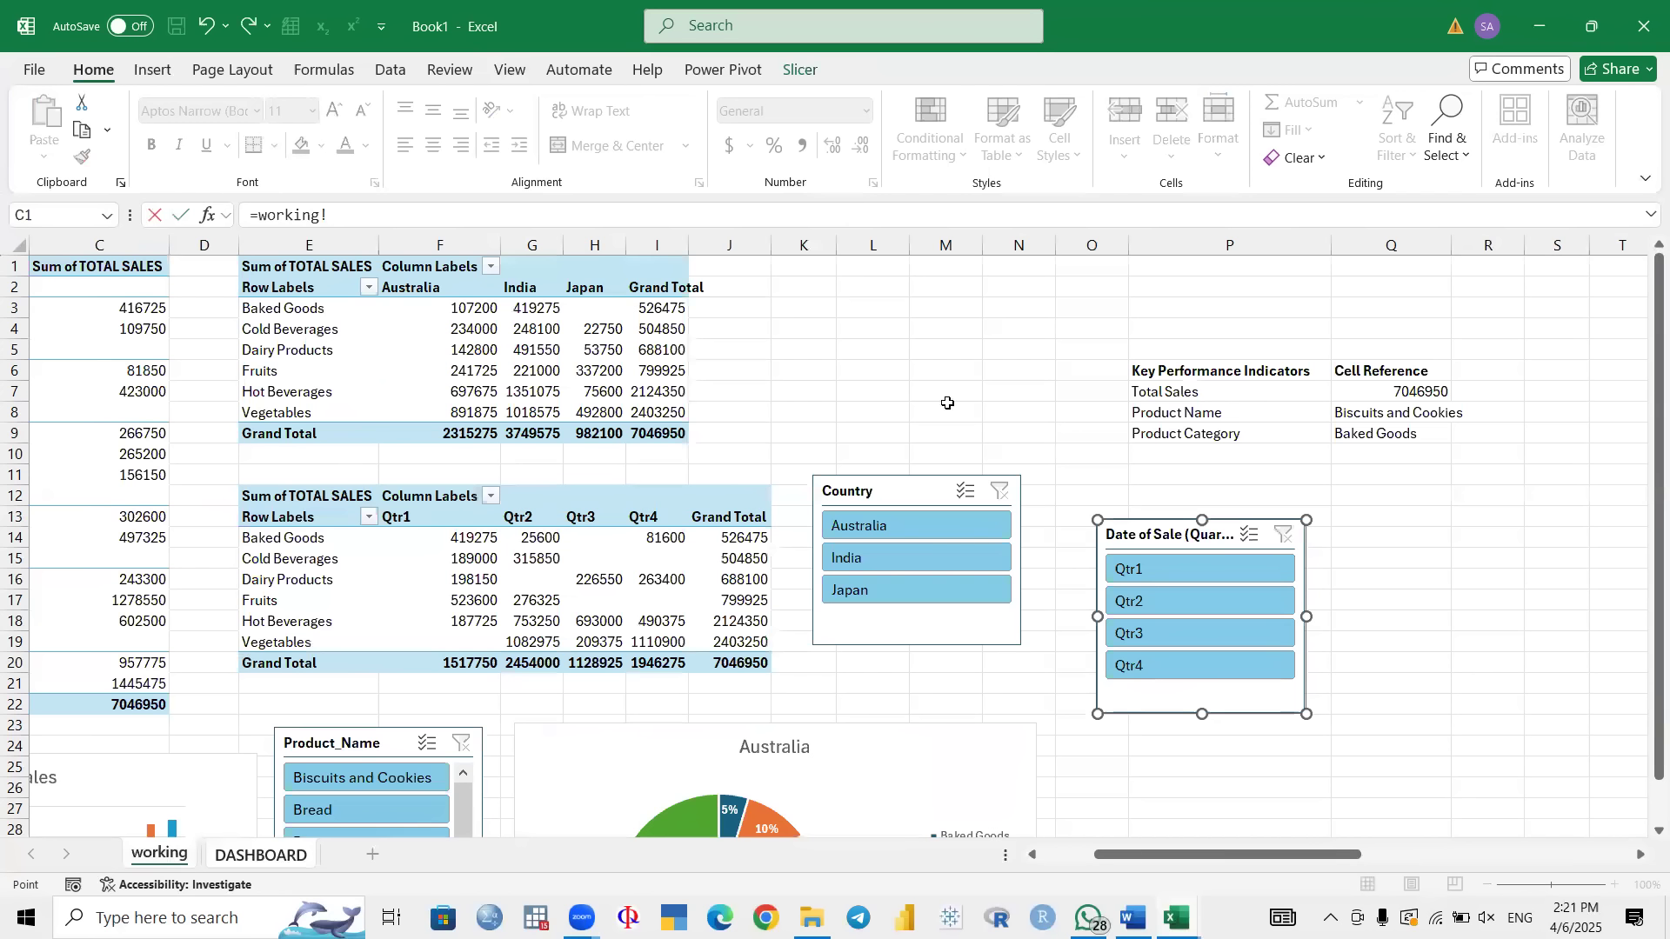
pyautogui.click(1407, 434)
pyautogui.press('Return')
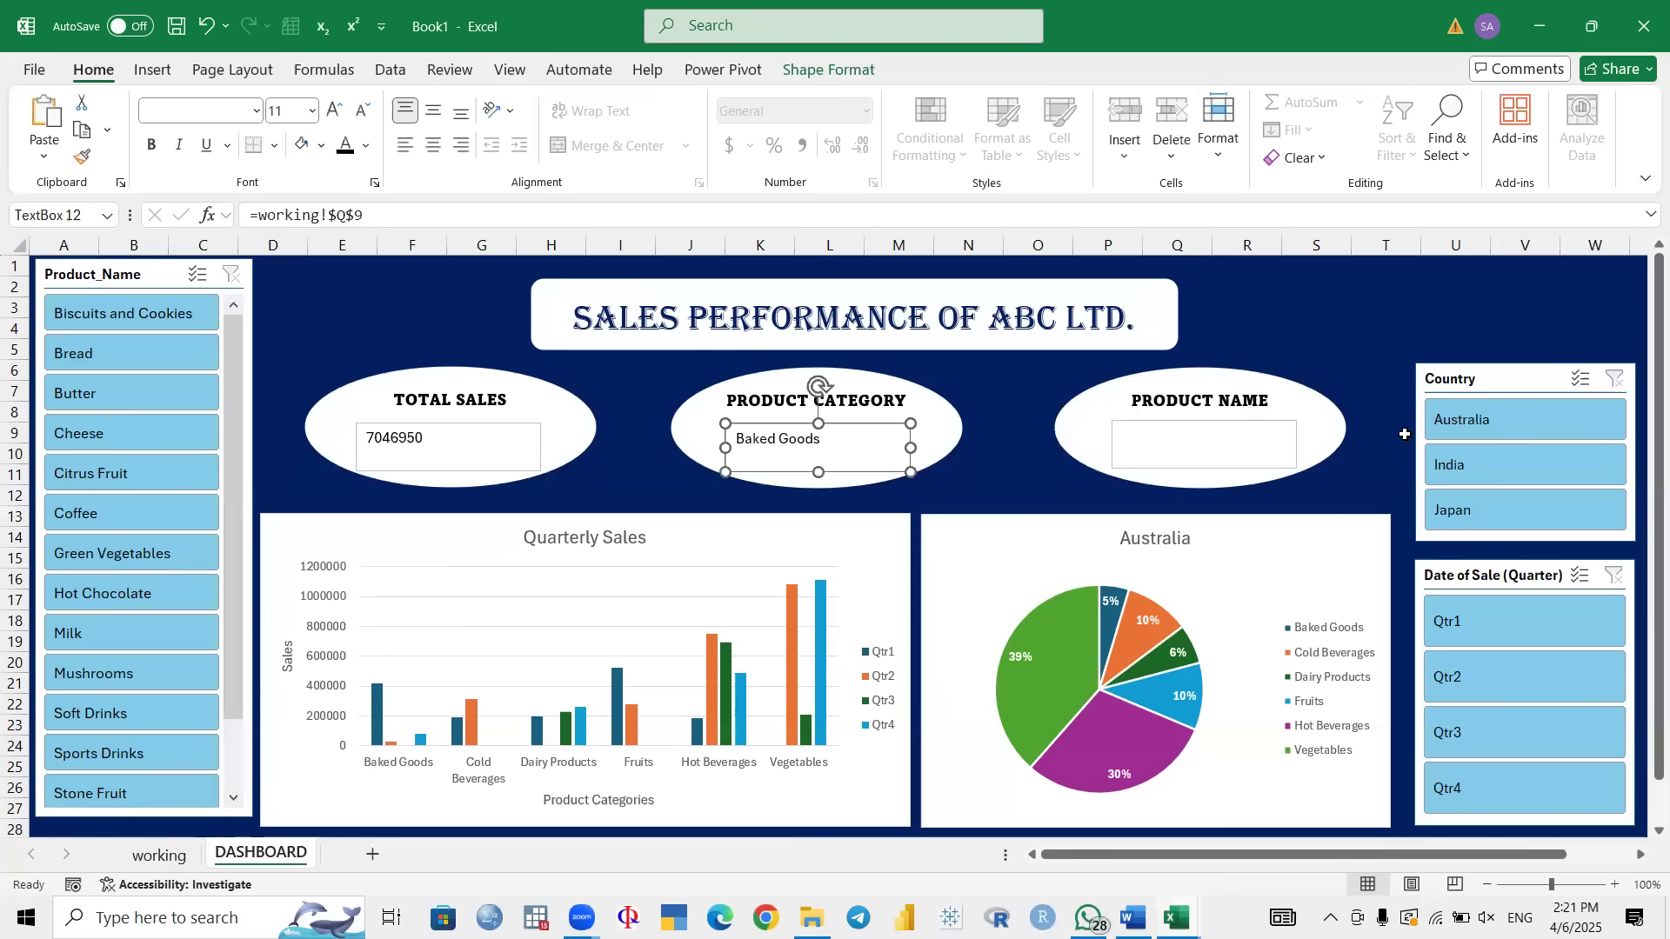
# Step: Start a cell-link formula for the text box under PRODUCT NAME
pyautogui.click(1156, 429)
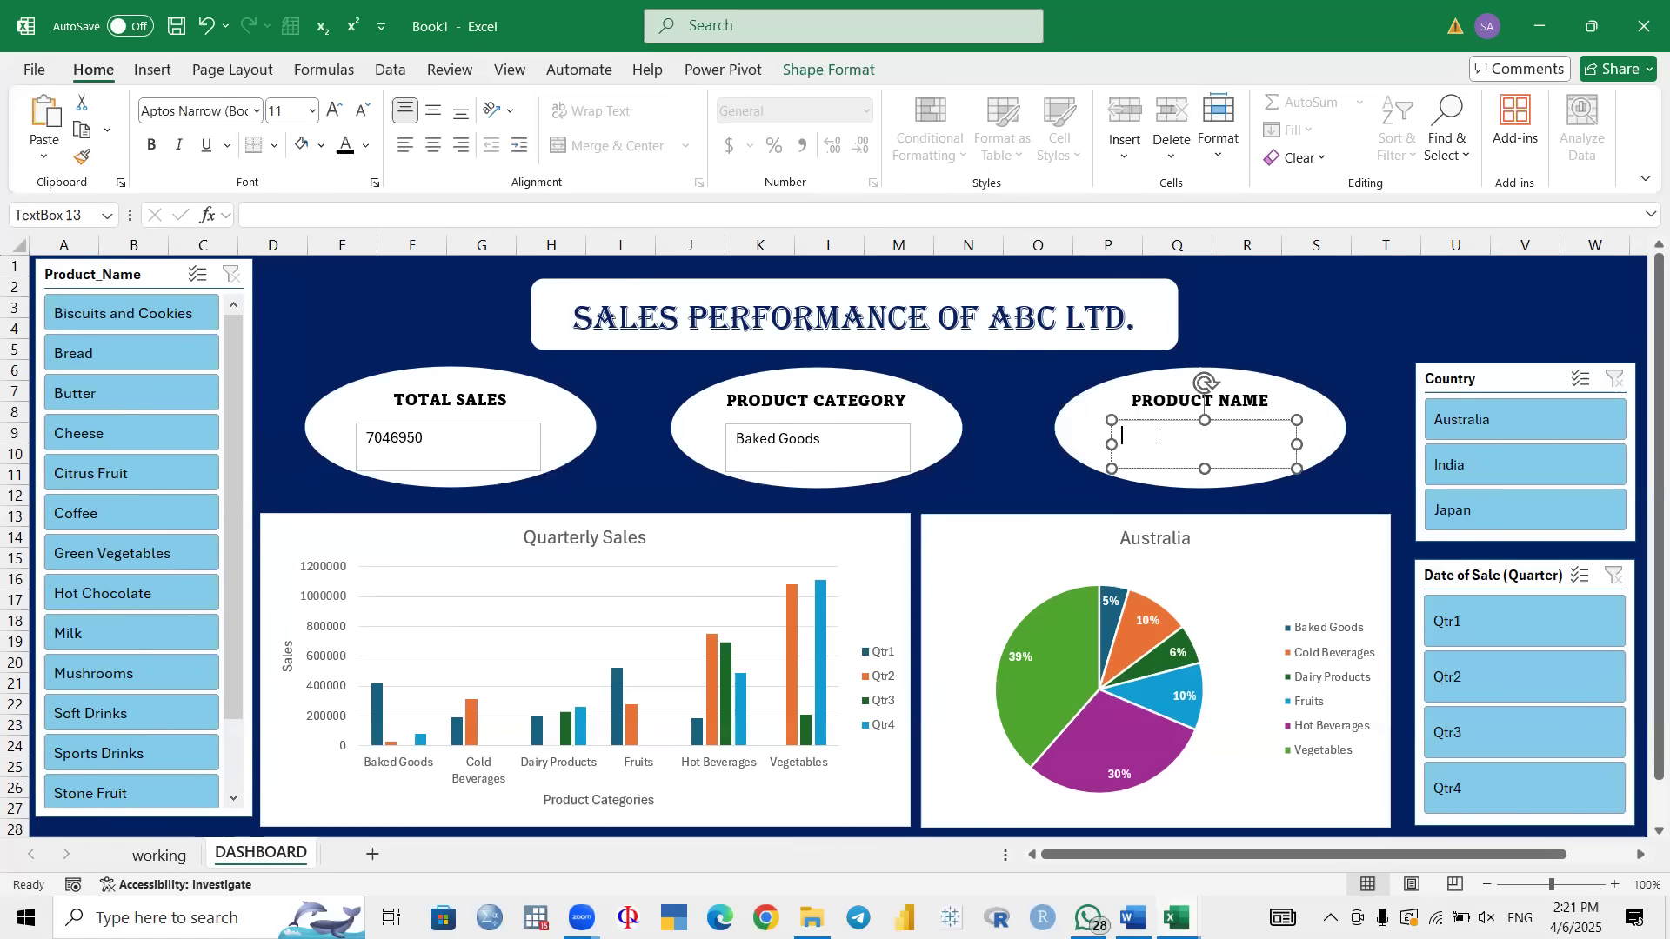
pyautogui.click(434, 222)
pyautogui.write('=')
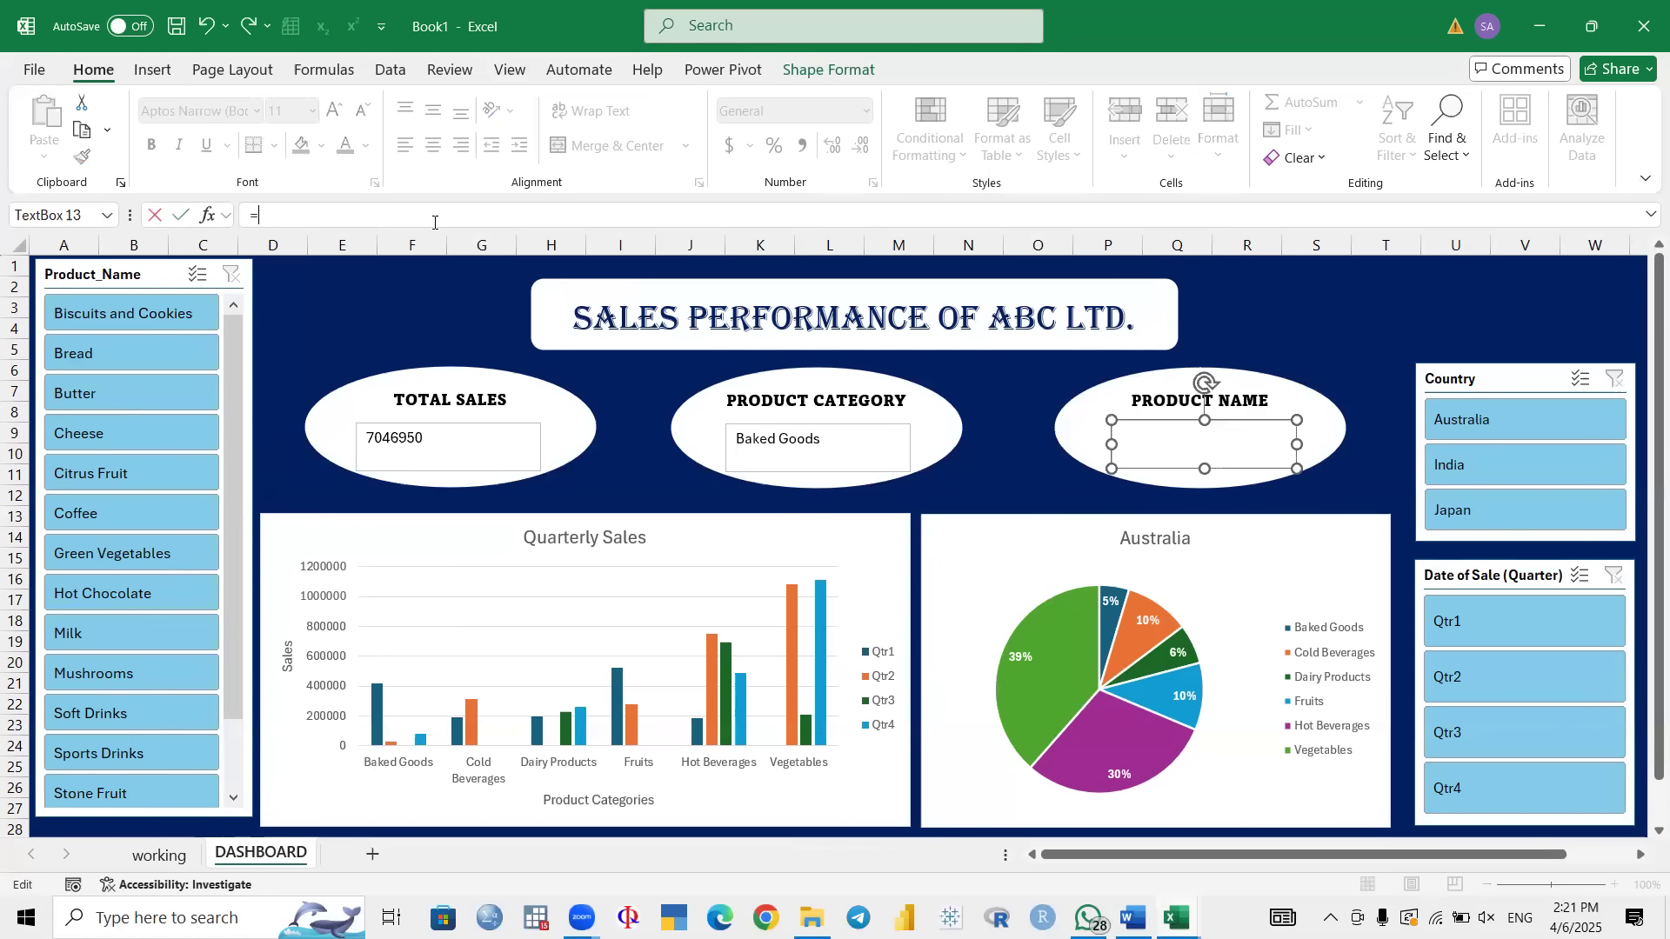